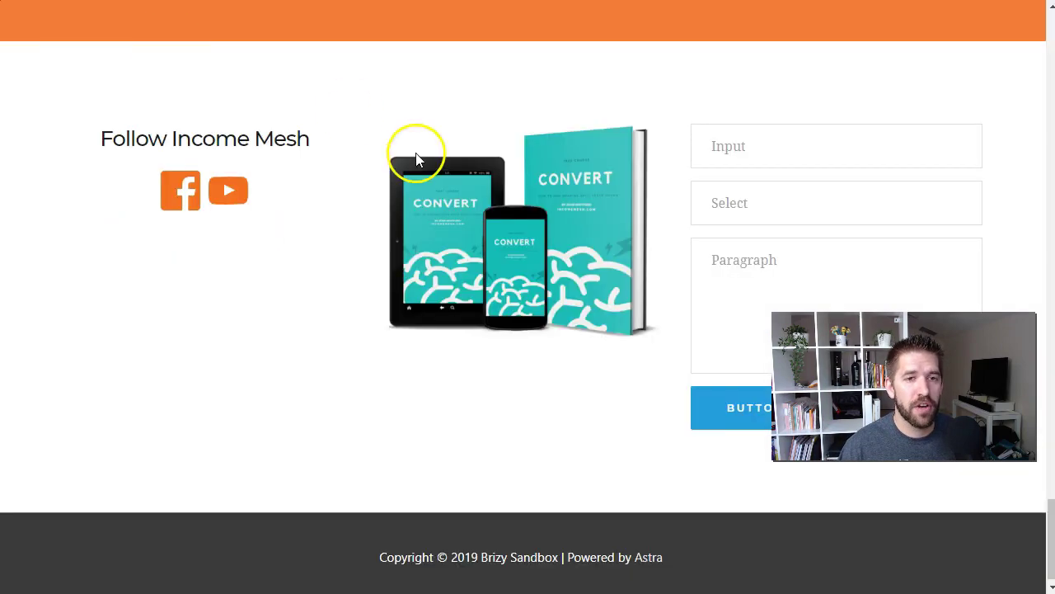
Examine the Brizy Sandbox home page from the hero through services, posts and question sections to the follow and form section
{"action": "scroll", "coordinate": [535, 259], "scroll_direction": "up", "scroll_amount": 20}
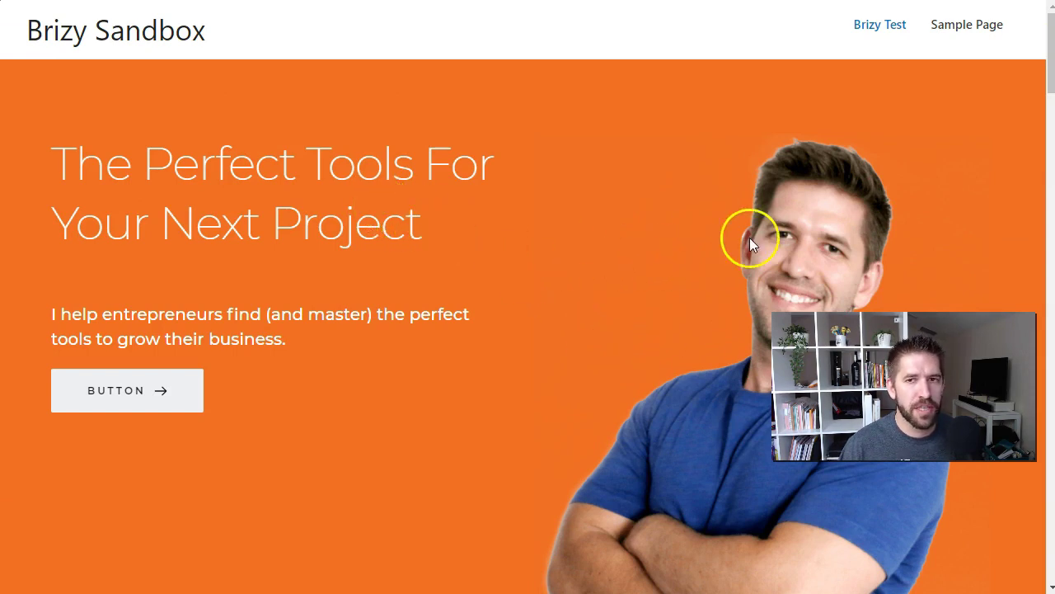
{"action": "scroll", "coordinate": [684, 290], "scroll_direction": "down", "scroll_amount": 3}
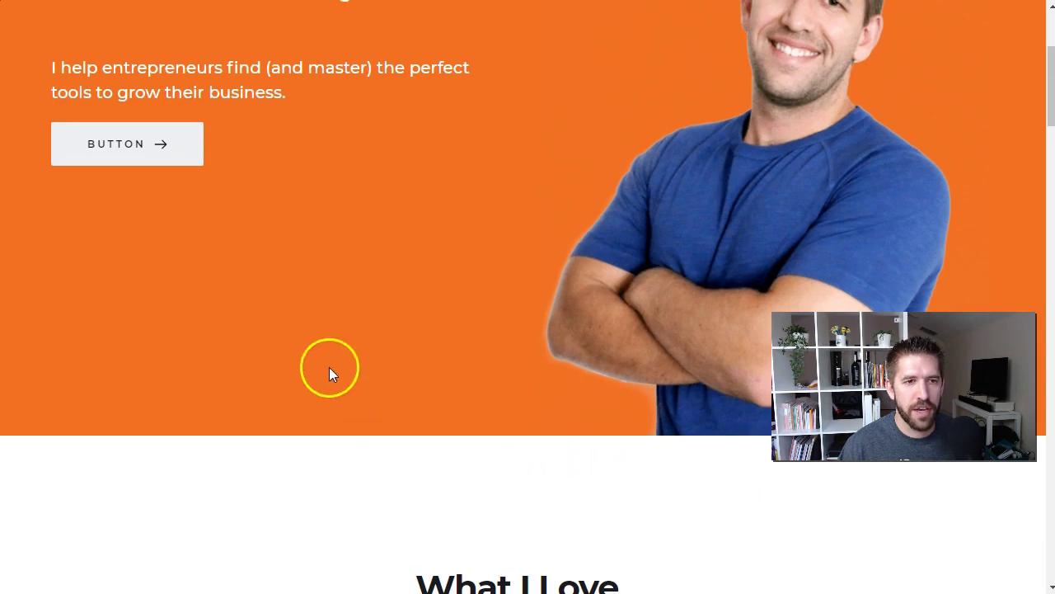
{"action": "scroll", "coordinate": [118, 401], "scroll_direction": "up", "scroll_amount": 3}
{"action": "scroll", "coordinate": [472, 437], "scroll_direction": "down", "scroll_amount": 6}
{"action": "scroll", "coordinate": [472, 437], "scroll_direction": "down", "scroll_amount": 8}
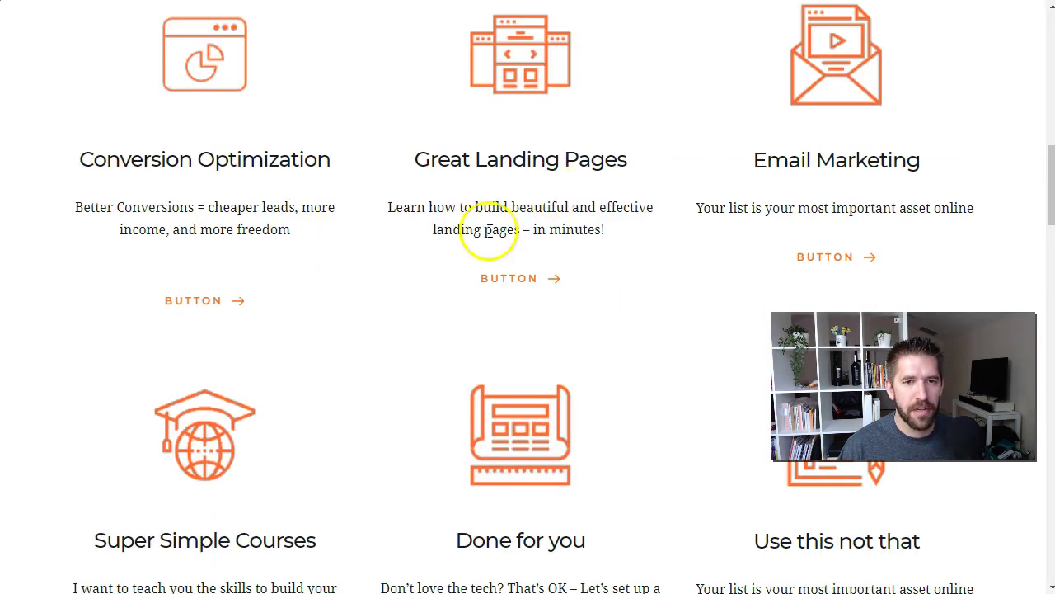
{"action": "scroll", "coordinate": [384, 358], "scroll_direction": "down", "scroll_amount": 5}
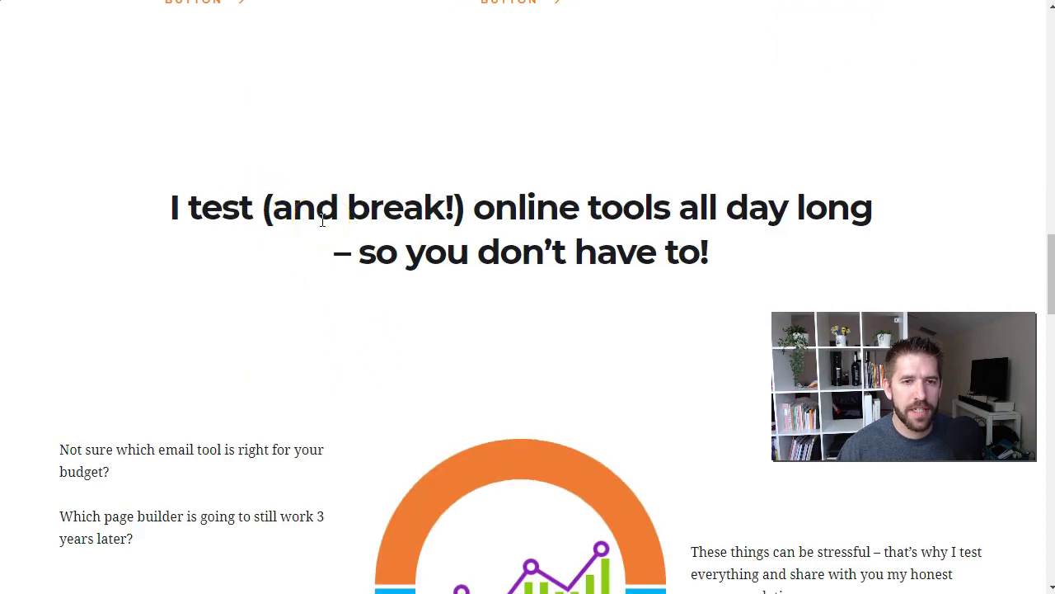
{"action": "scroll", "coordinate": [266, 228], "scroll_direction": "down", "scroll_amount": 4}
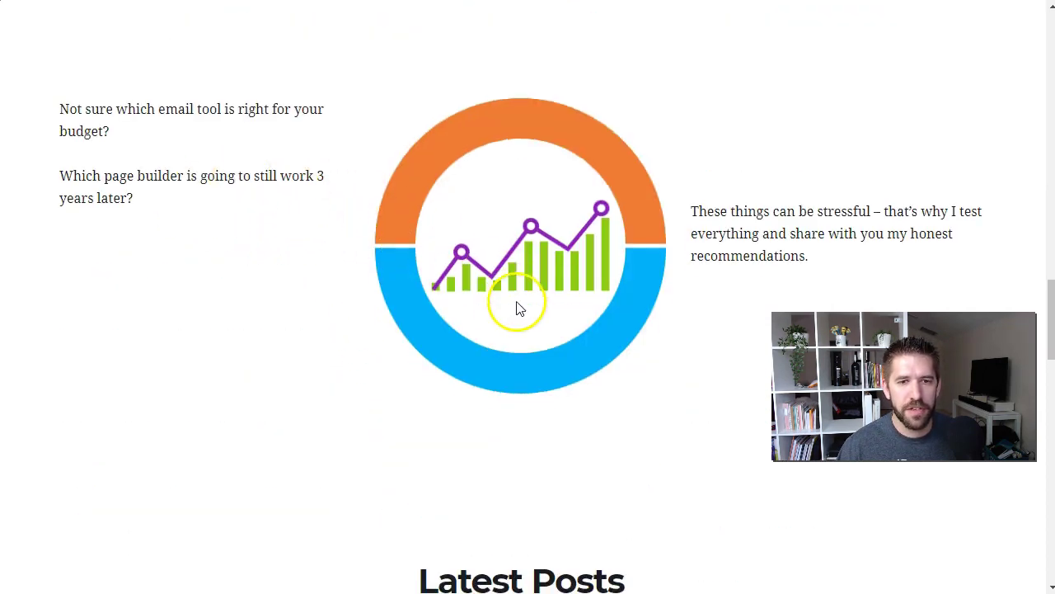
{"action": "scroll", "coordinate": [518, 308], "scroll_direction": "down", "scroll_amount": 5}
{"action": "scroll", "coordinate": [362, 334], "scroll_direction": "down", "scroll_amount": 3}
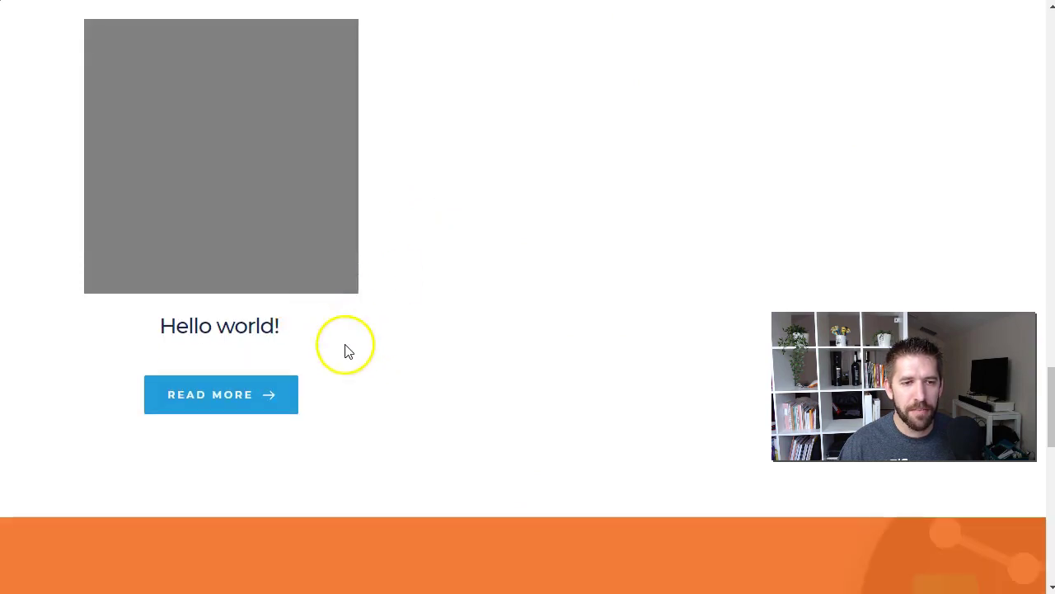
{"action": "scroll", "coordinate": [346, 350], "scroll_direction": "down", "scroll_amount": 6}
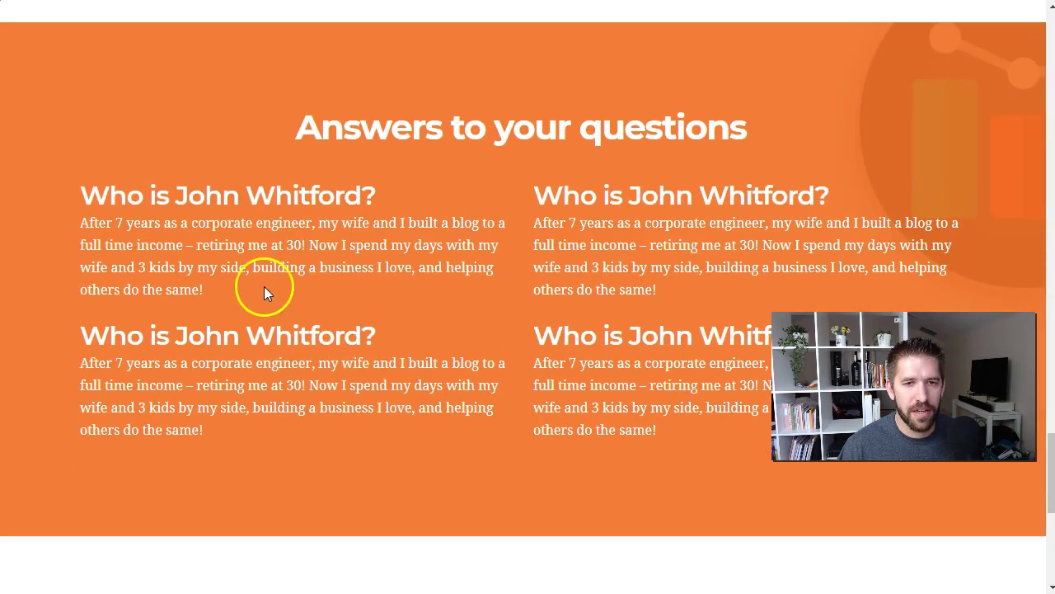
{"action": "scroll", "coordinate": [930, 312], "scroll_direction": "down", "scroll_amount": 5}
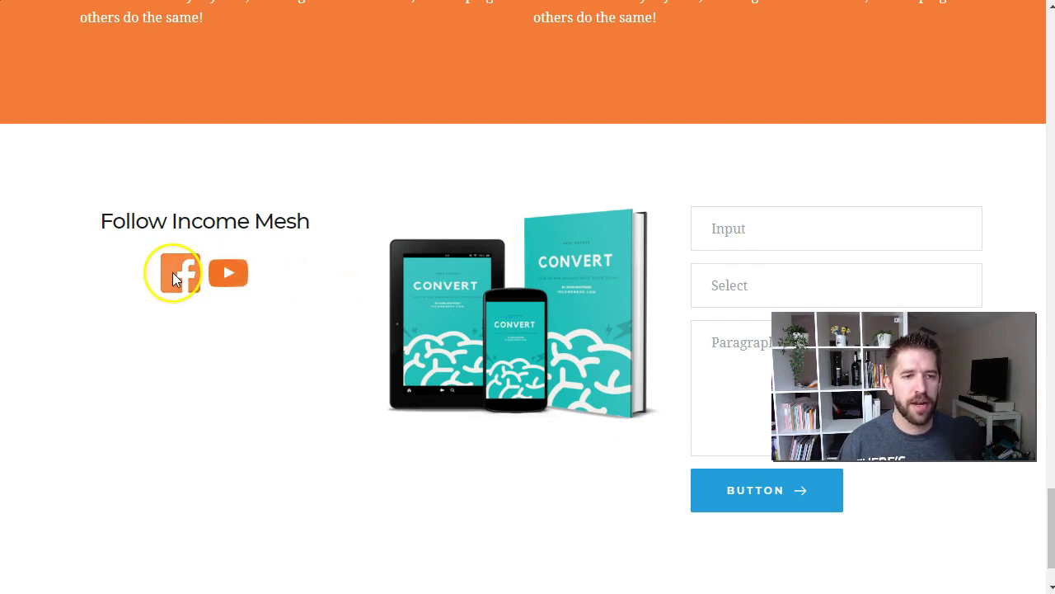
{"action": "scroll", "coordinate": [388, 396], "scroll_direction": "up", "scroll_amount": 15}
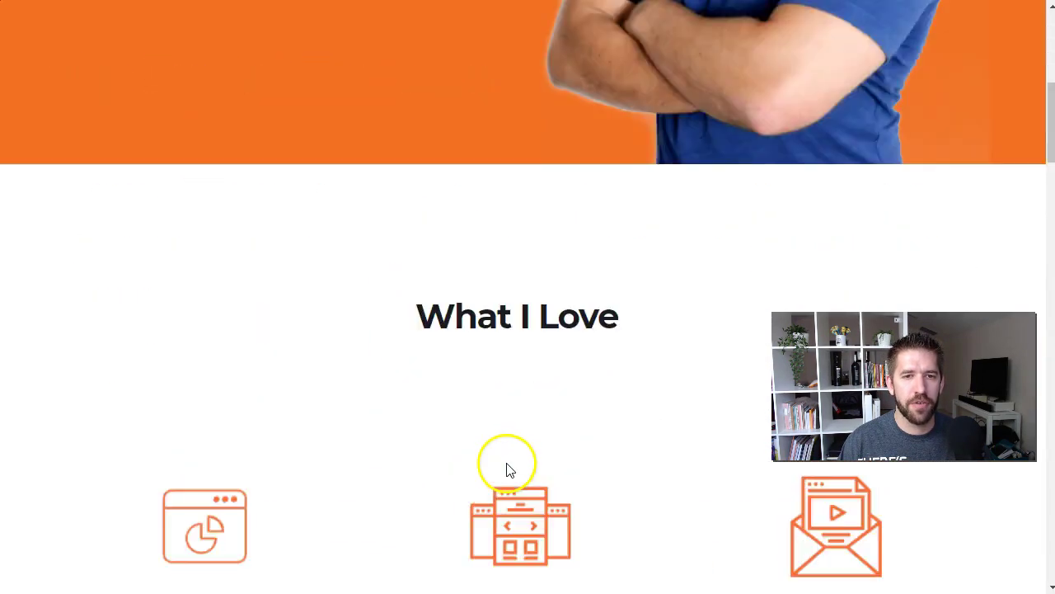
{"action": "scroll", "coordinate": [507, 463], "scroll_direction": "up", "scroll_amount": 5}
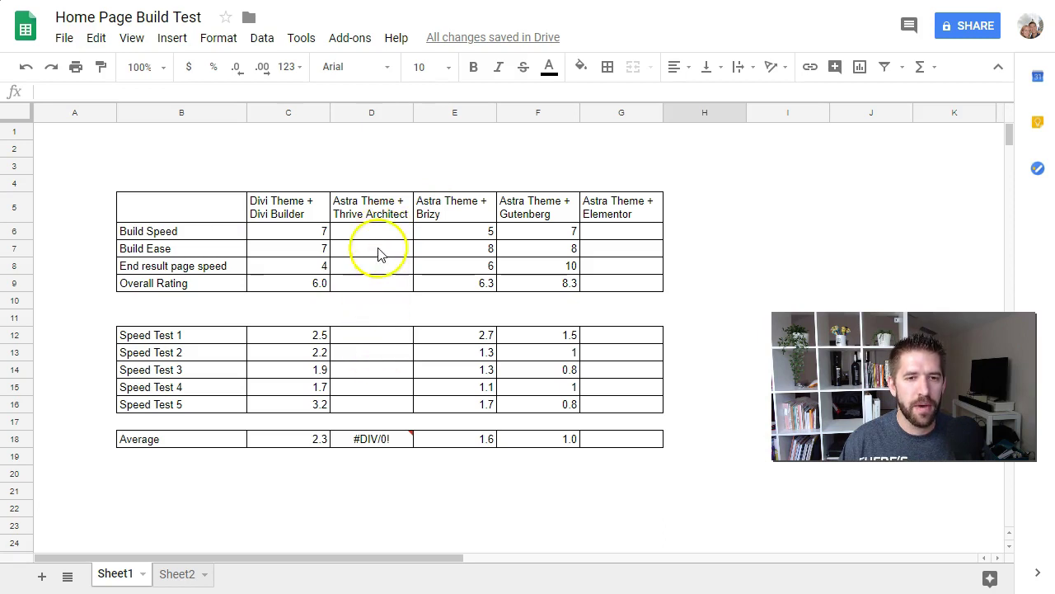
Review the Divi, Thrive Architect, Brizy, Gutenberg and Elementor columns in the Home Page Build Test spreadsheet
{"action": "left_click", "coordinate": [272, 210]}
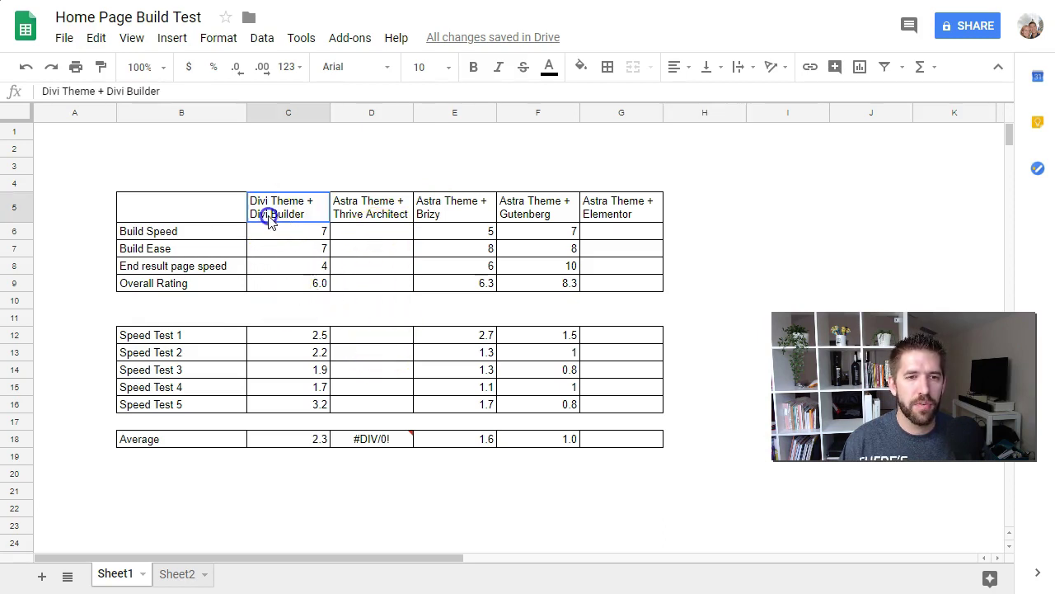
{"action": "left_click", "coordinate": [437, 210]}
{"action": "left_click", "coordinate": [525, 216]}
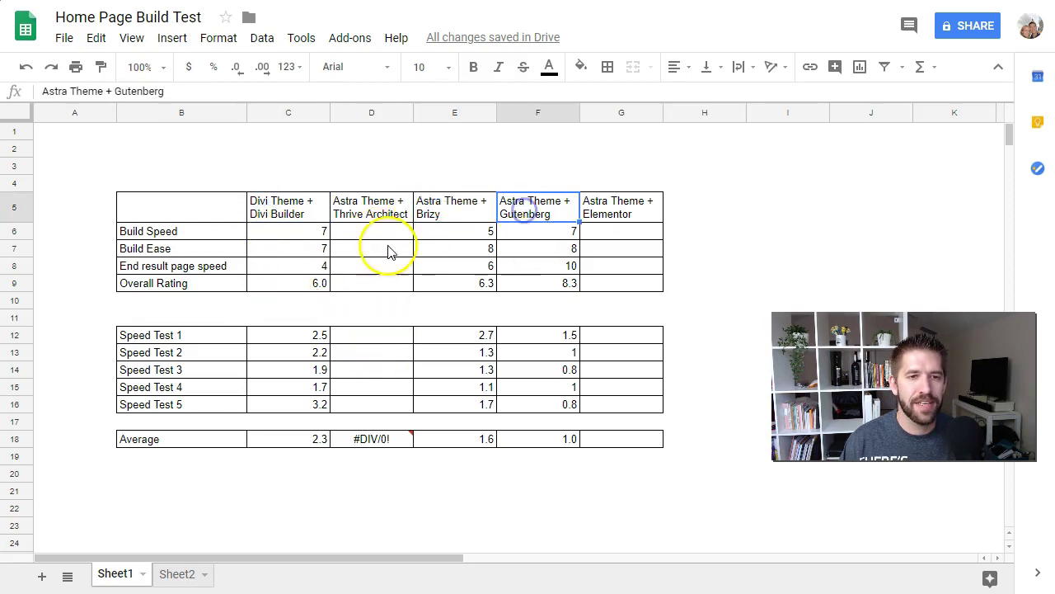
{"action": "left_click", "coordinate": [287, 216]}
{"action": "left_click", "coordinate": [436, 219]}
{"action": "left_click", "coordinate": [544, 221]}
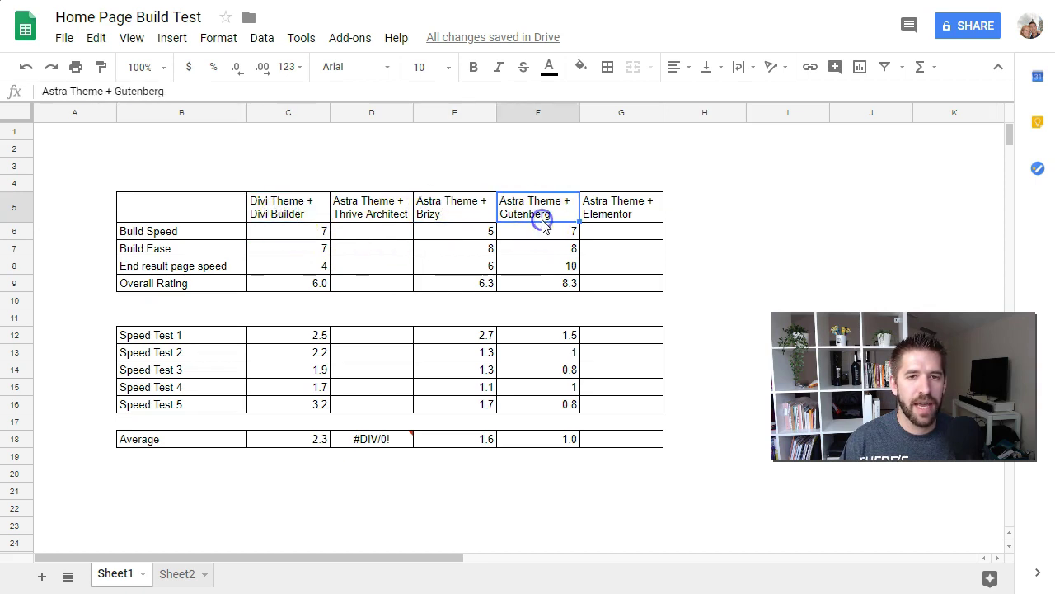
{"action": "left_click", "coordinate": [370, 217]}
{"action": "left_click", "coordinate": [624, 219]}
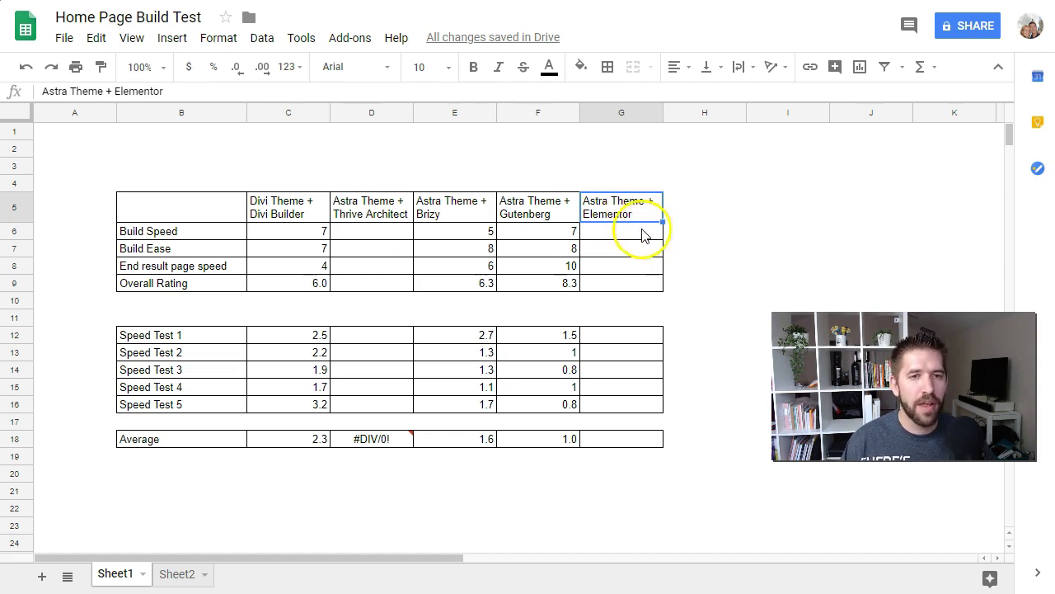
Switch to the Thrive Sandbox WordPress site and start a new page
{"action": "left_click", "coordinate": [202, 2]}
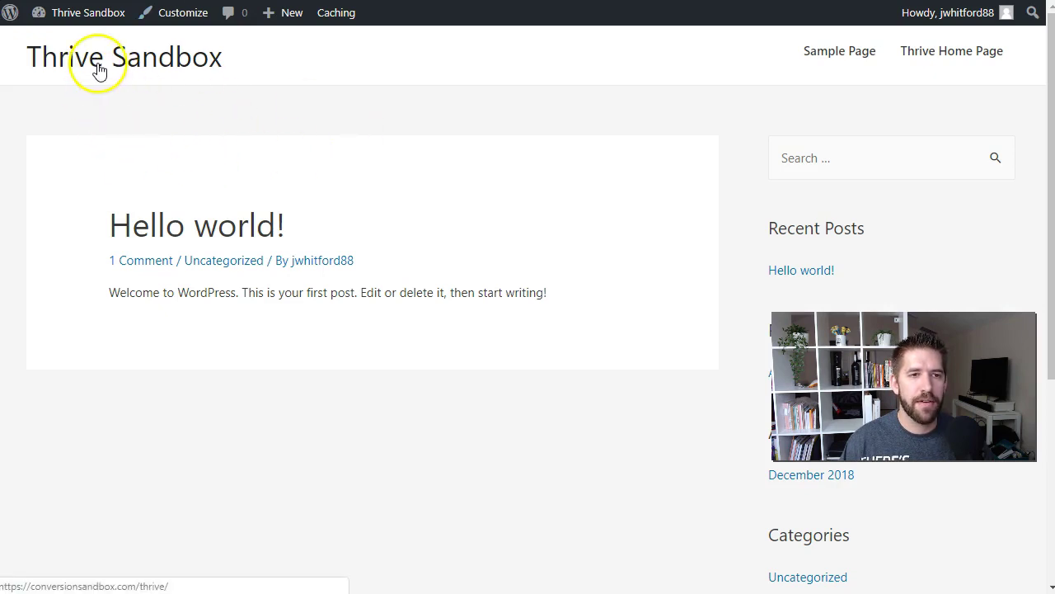
{"action": "mouse_move", "coordinate": [275, 14]}
{"action": "left_click", "coordinate": [276, 87]}
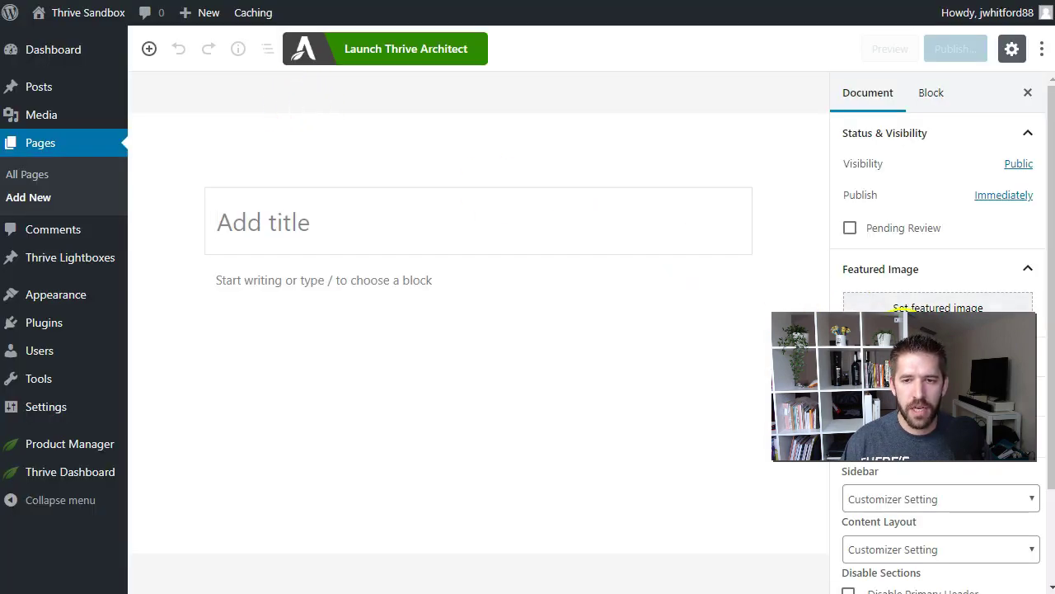
Set the new page's content layout to Full Width / Contained and disable its title
{"action": "scroll", "coordinate": [940, 346], "scroll_direction": "down", "scroll_amount": 3}
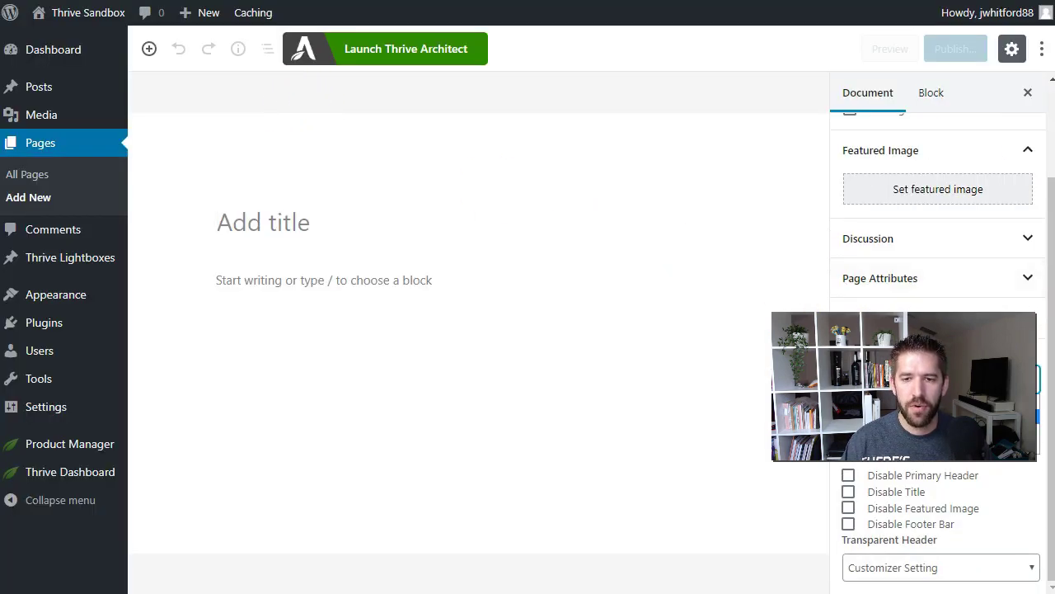
{"action": "left_click", "coordinate": [907, 429]}
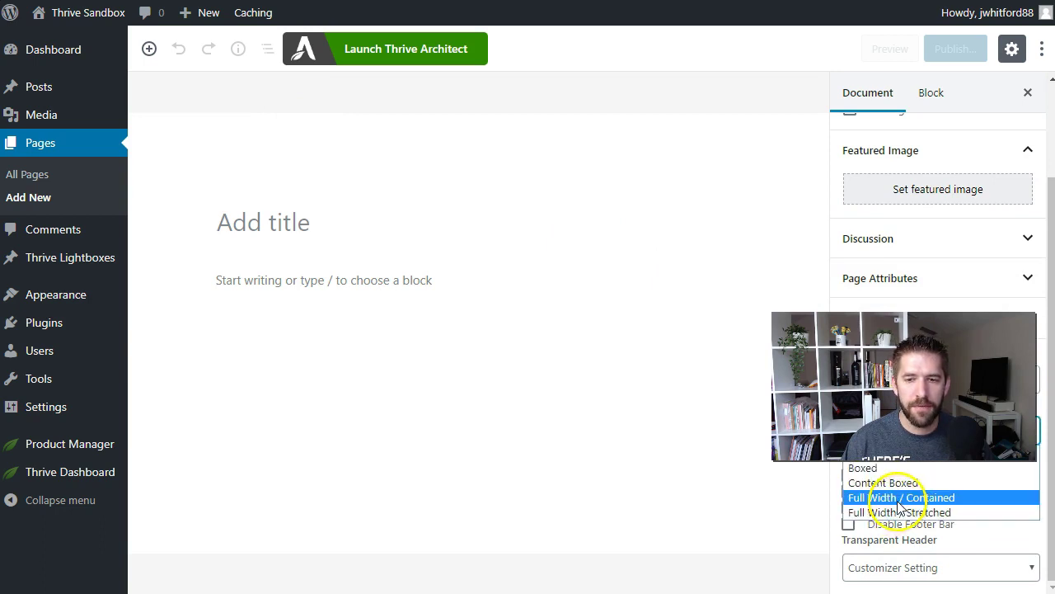
{"action": "left_click", "coordinate": [899, 503]}
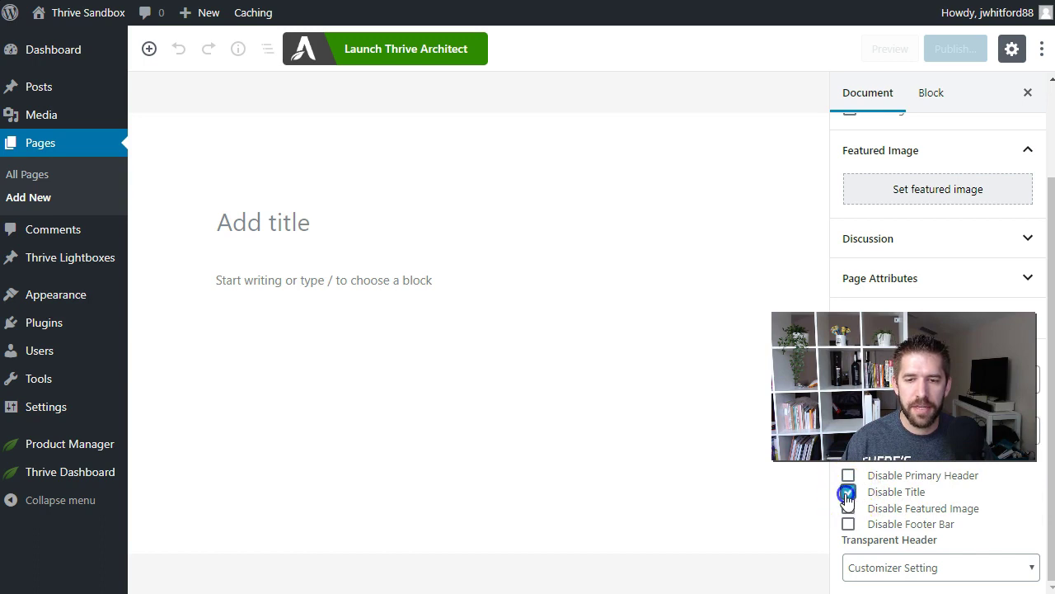
Title the page "Thrive Page Test"
{"action": "left_click", "coordinate": [271, 212]}
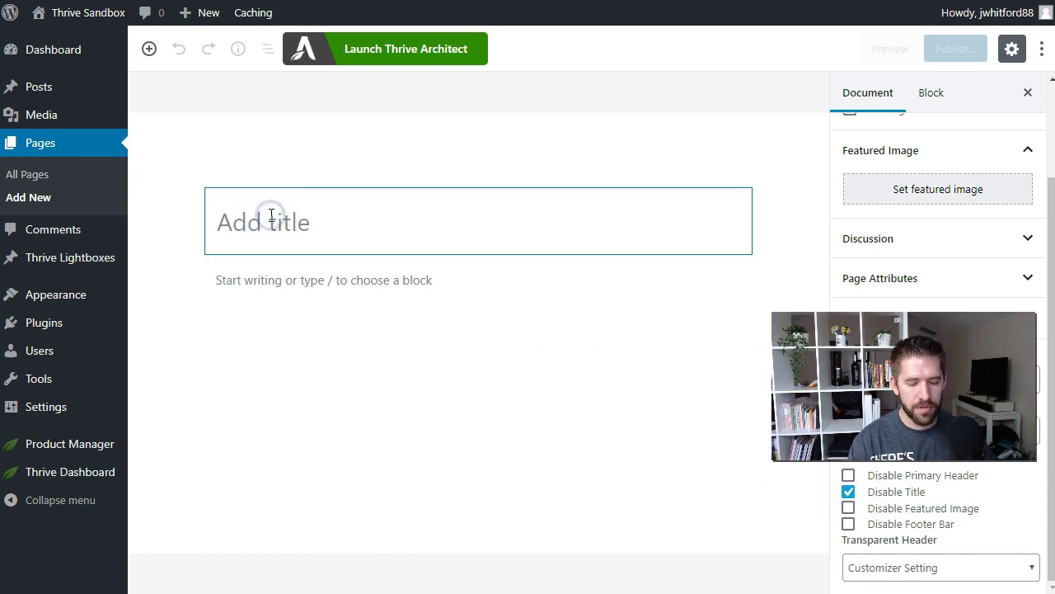
{"action": "type", "text": "Thrive Page"}
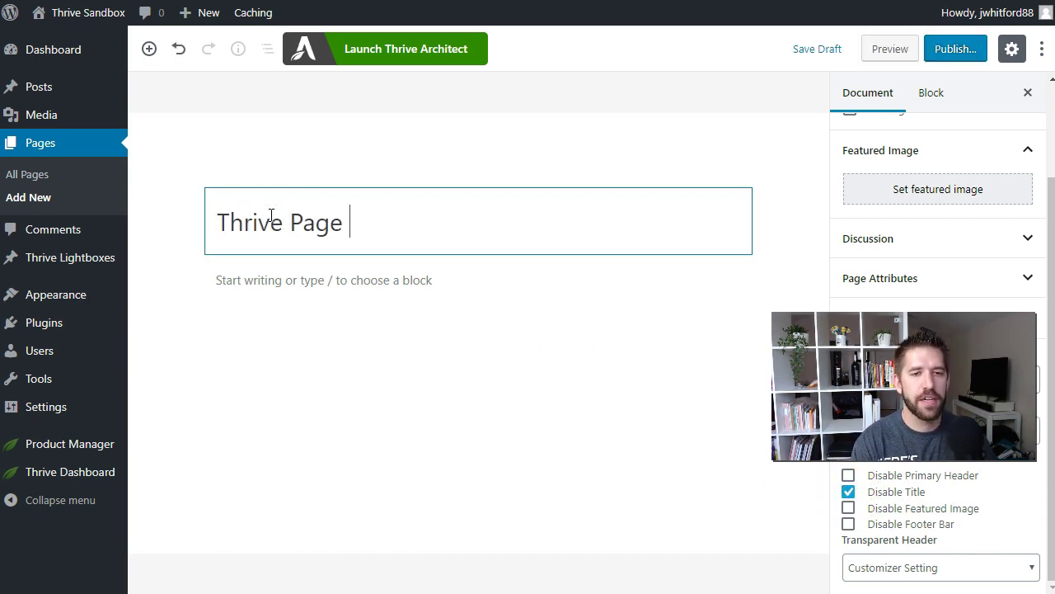
{"action": "left_click", "coordinate": [528, 348]}
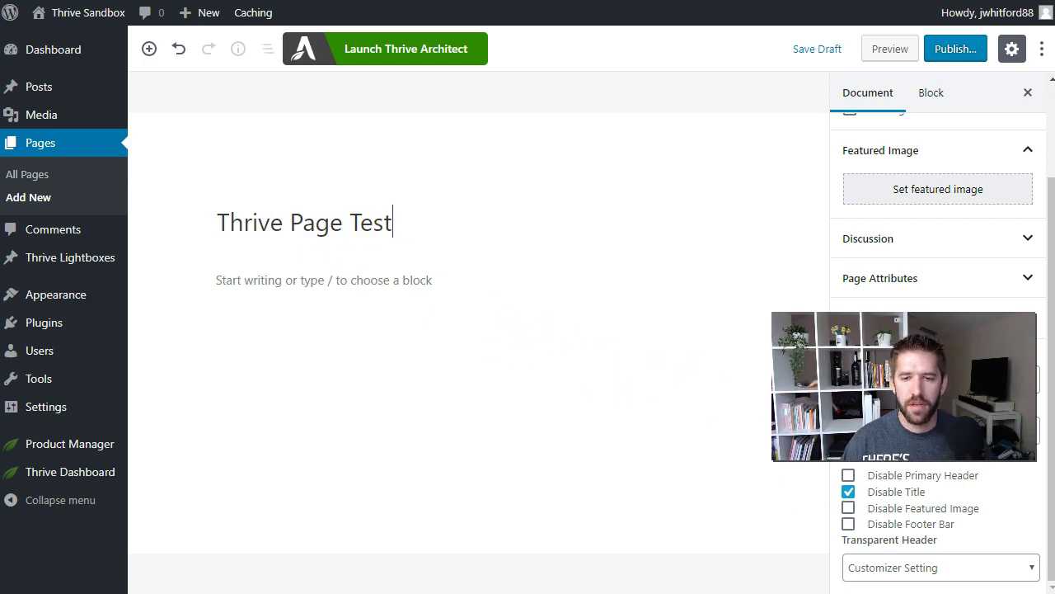
Publish the Thrive Page Test page and view it on the site
{"action": "left_click", "coordinate": [937, 53]}
{"action": "left_click", "coordinate": [960, 51]}
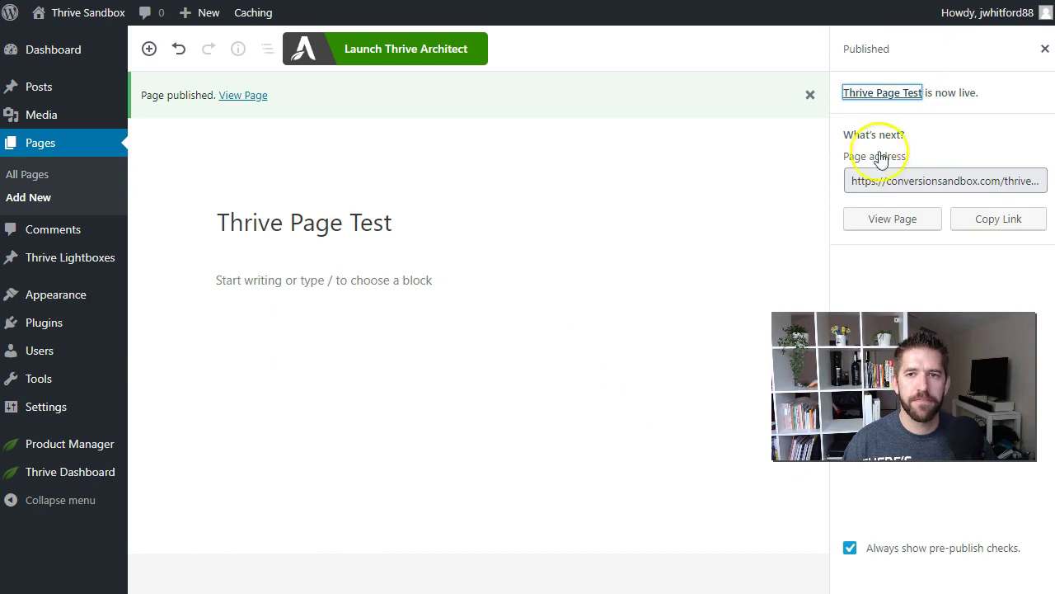
{"action": "left_click", "coordinate": [245, 95]}
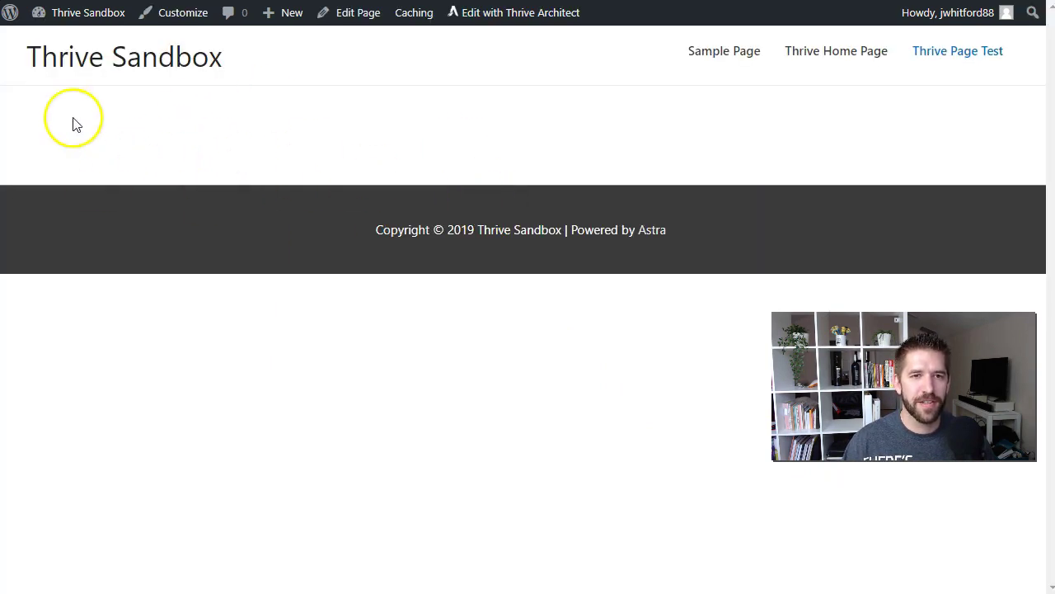
Open the page for editing in Thrive Architect and add a background section below the header
{"action": "left_click", "coordinate": [486, 23]}
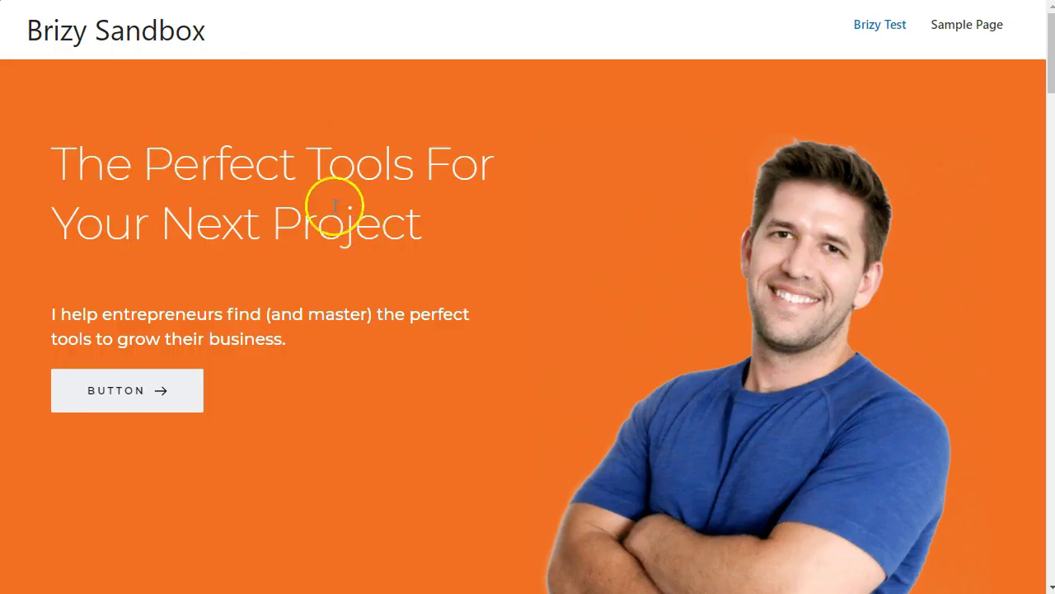
{"action": "scroll", "coordinate": [484, 254], "scroll_direction": "down", "scroll_amount": 1}
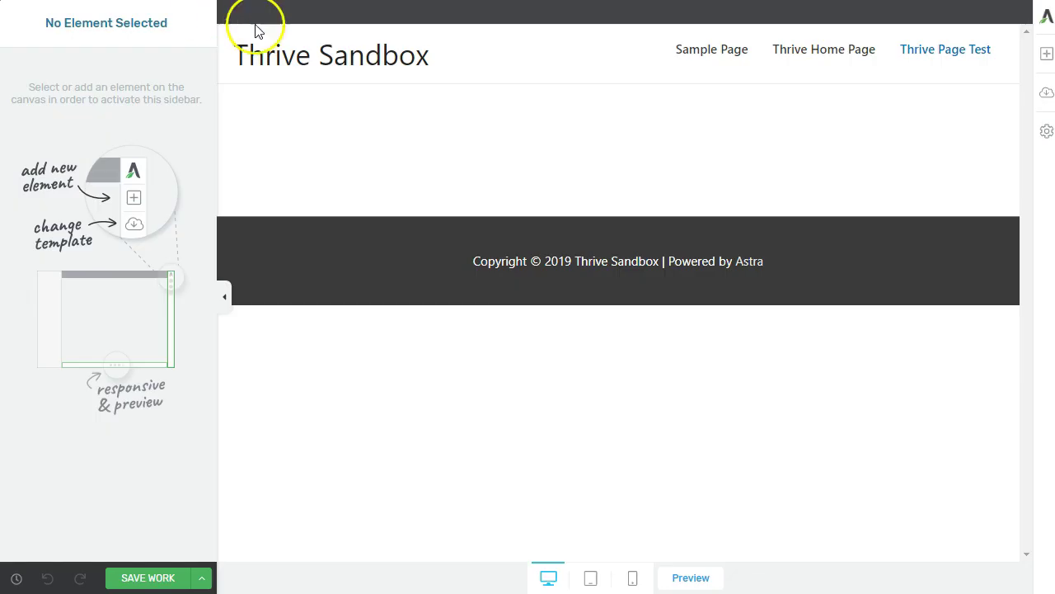
{"action": "left_click", "coordinate": [1047, 52]}
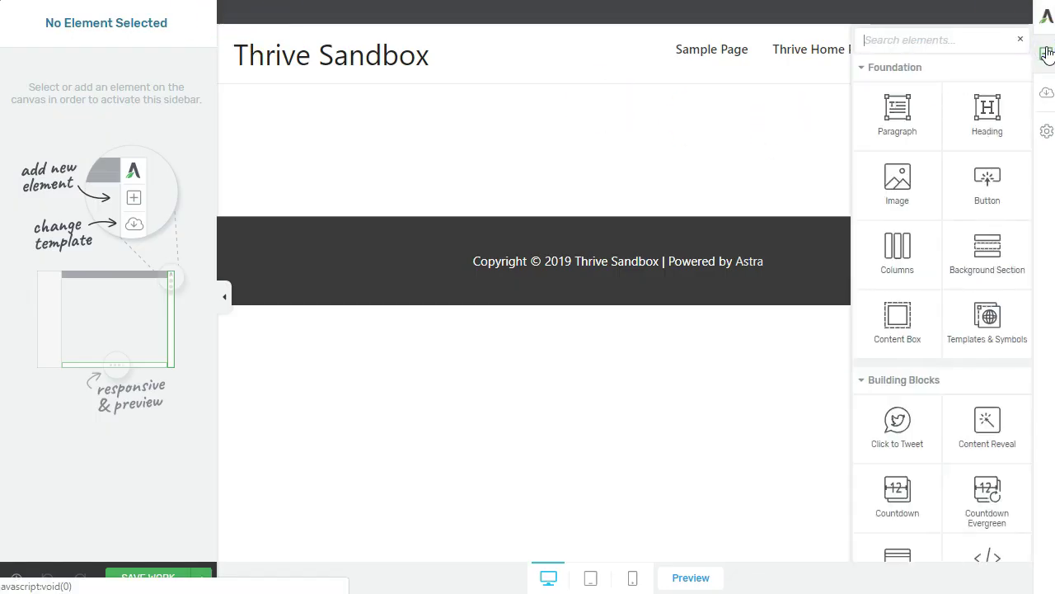
{"action": "left_click", "coordinate": [991, 255]}
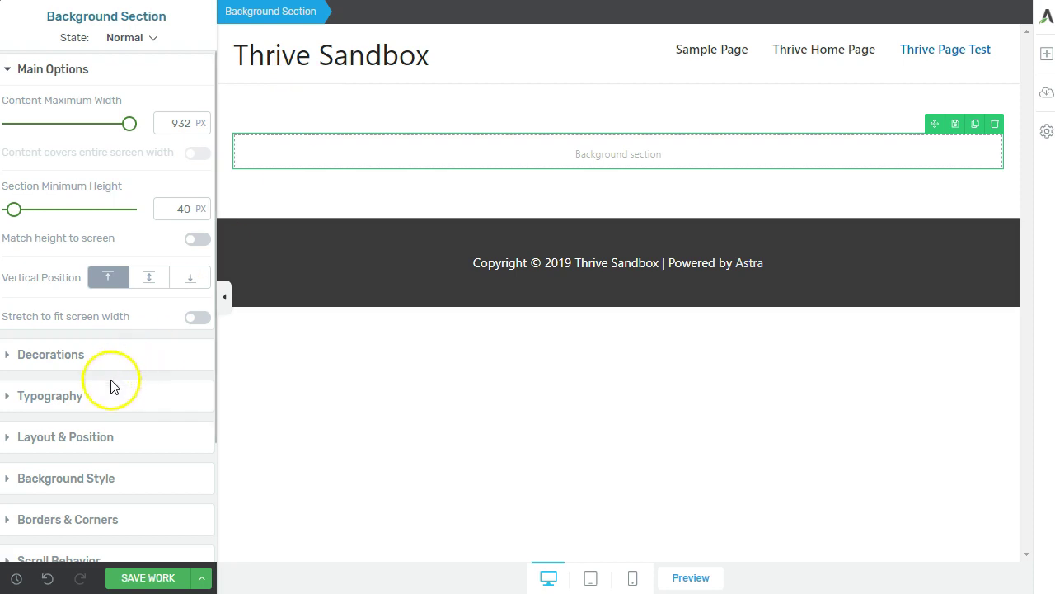
Give the background section a top margin of -60 and stretch it to fit the screen width
{"action": "left_click", "coordinate": [93, 440]}
{"action": "left_click_drag", "start_coordinate": [106, 281], "coordinate": [96, 384]}
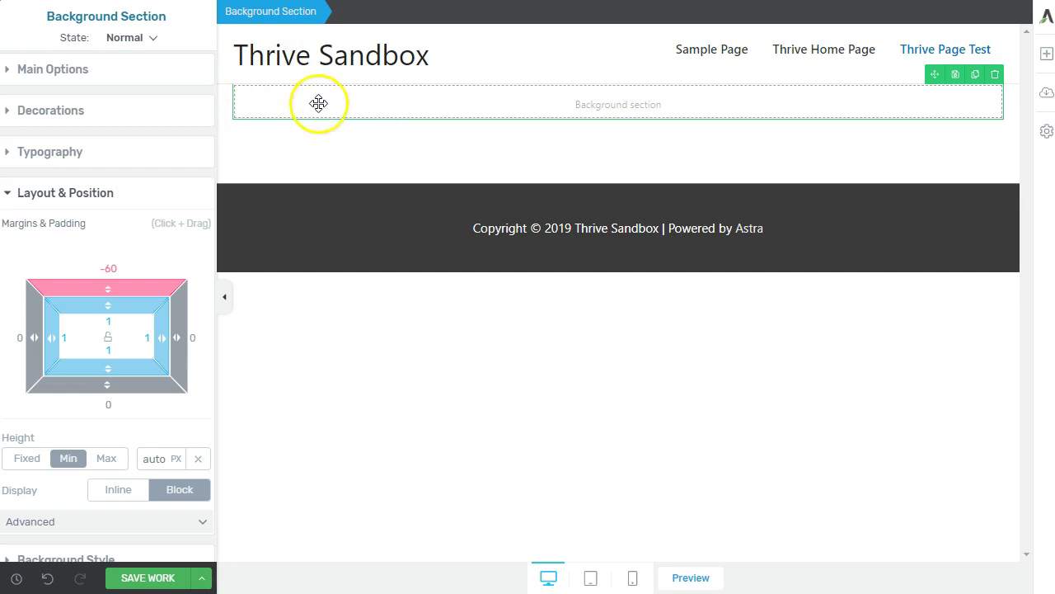
{"action": "left_click", "coordinate": [73, 74]}
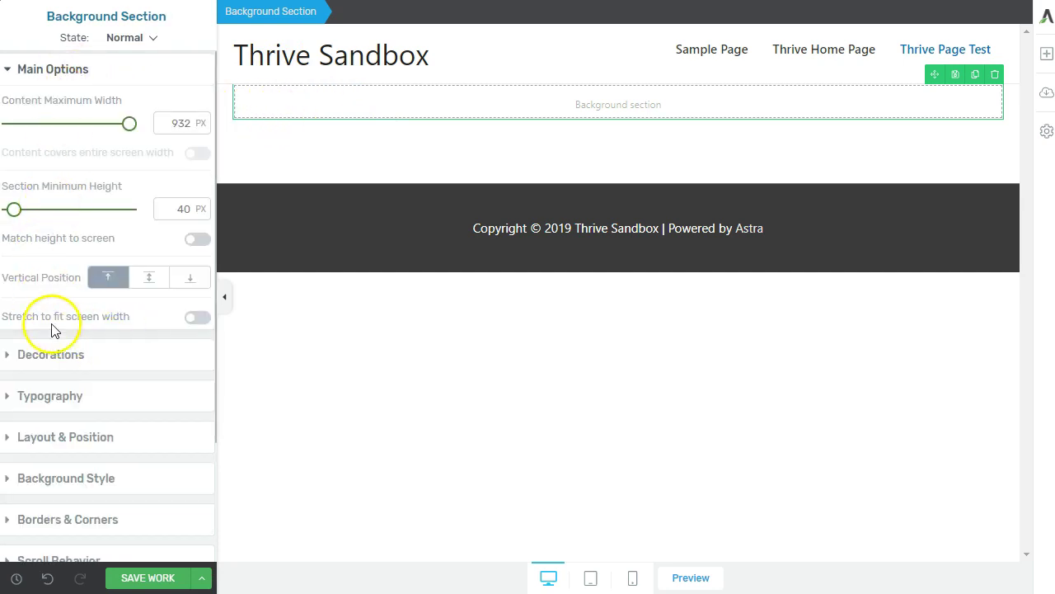
{"action": "left_click", "coordinate": [198, 319]}
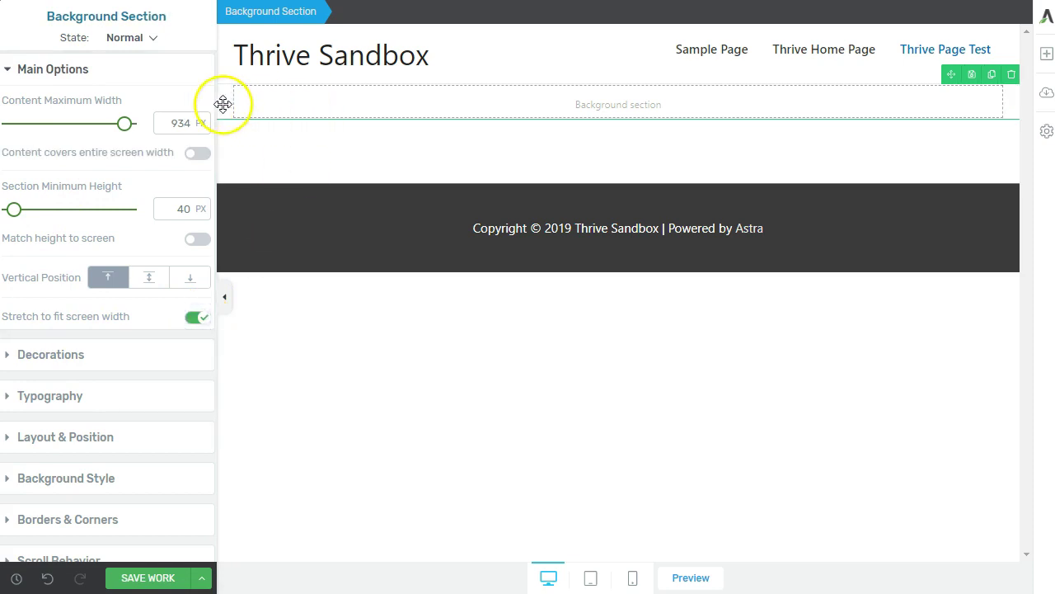
Add a solid color layer to the background section and copy the orange hex code f76c3a from the browser color picker's history
{"action": "left_click", "coordinate": [33, 437]}
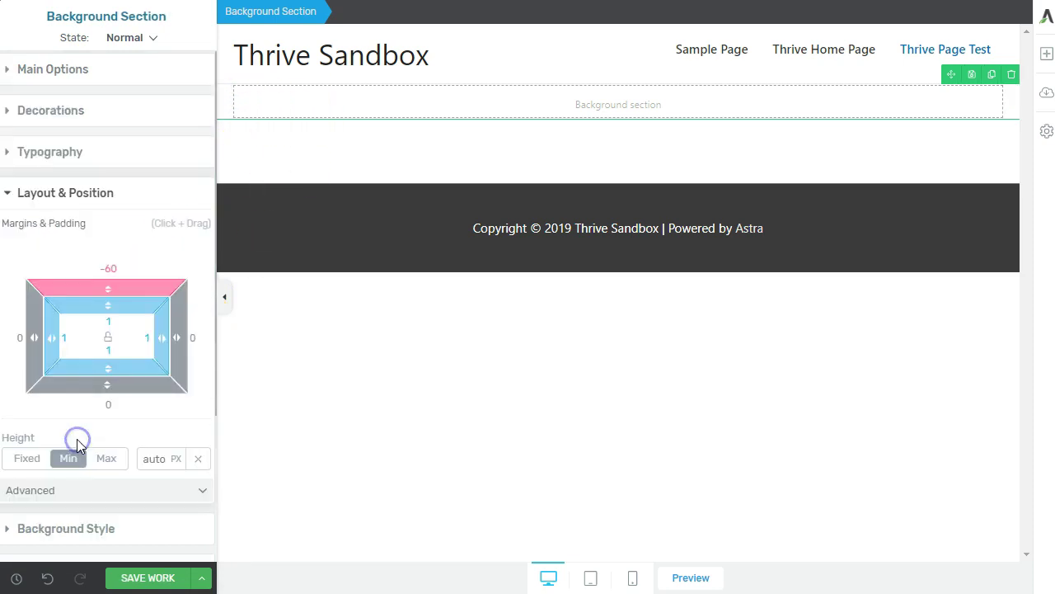
{"action": "scroll", "coordinate": [85, 363], "scroll_direction": "down", "scroll_amount": 2}
{"action": "left_click", "coordinate": [78, 367]}
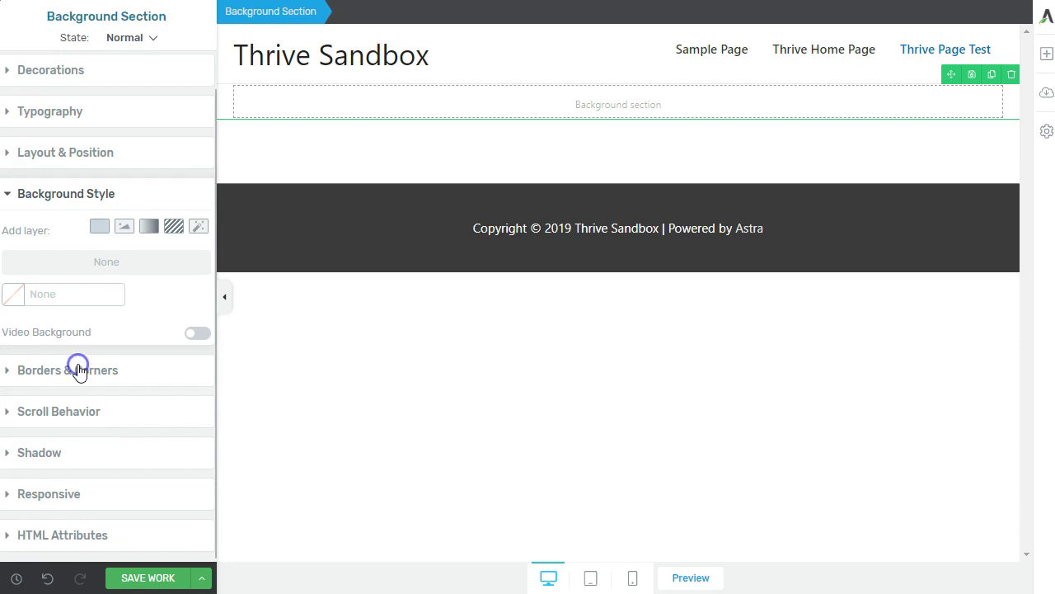
{"action": "left_click", "coordinate": [99, 227]}
{"action": "left_click", "coordinate": [797, 2]}
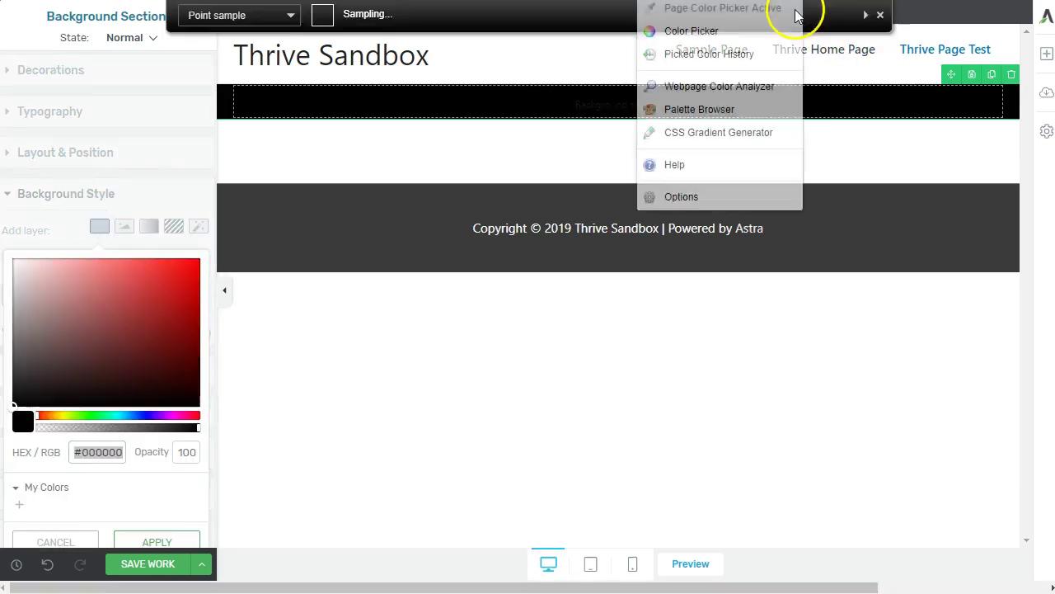
{"action": "left_click", "coordinate": [717, 61]}
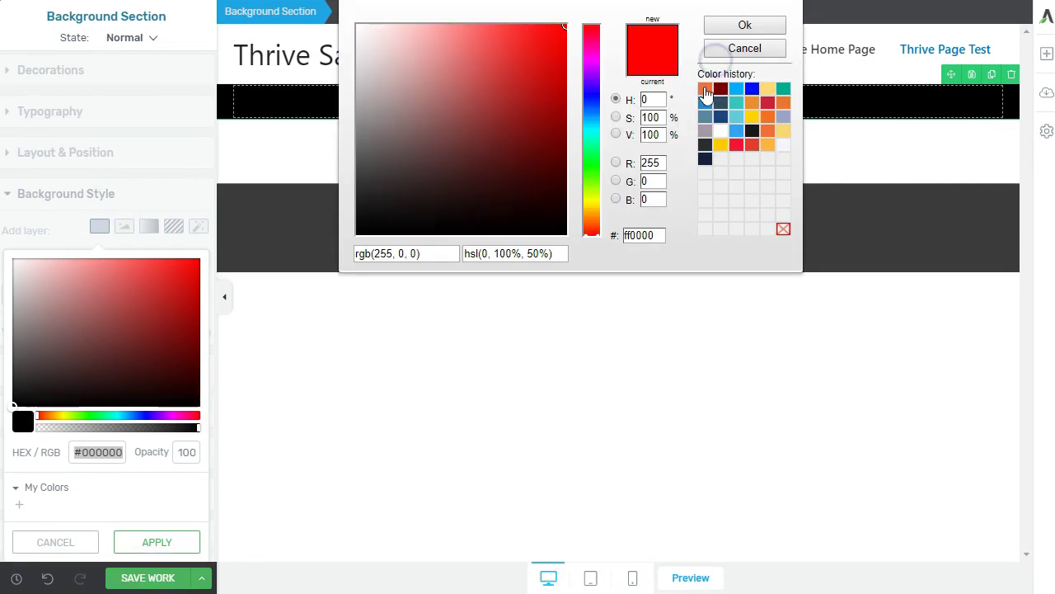
{"action": "left_click", "coordinate": [706, 90]}
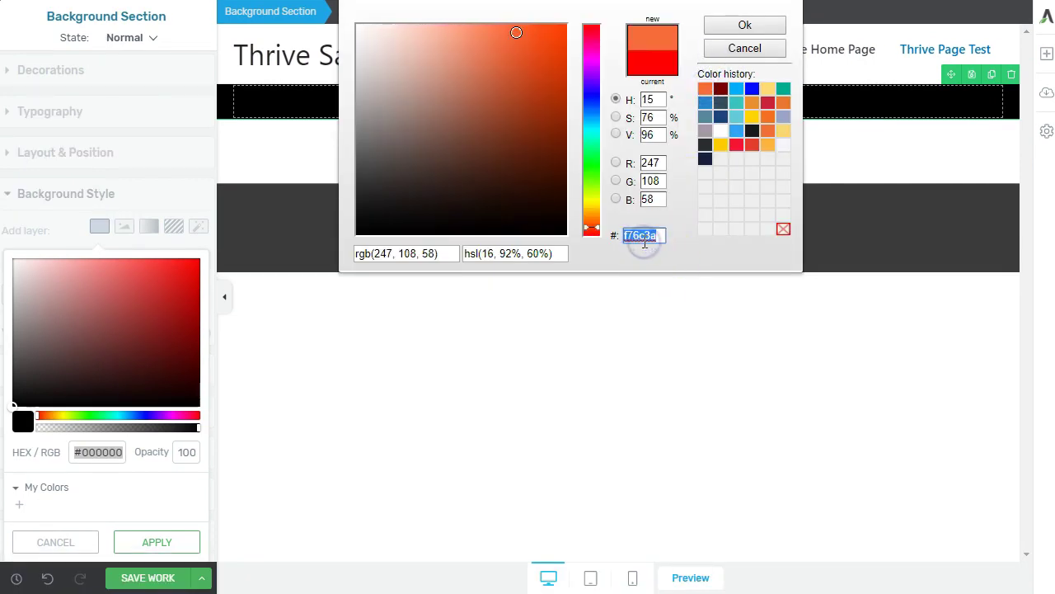
{"action": "left_click", "coordinate": [471, 431]}
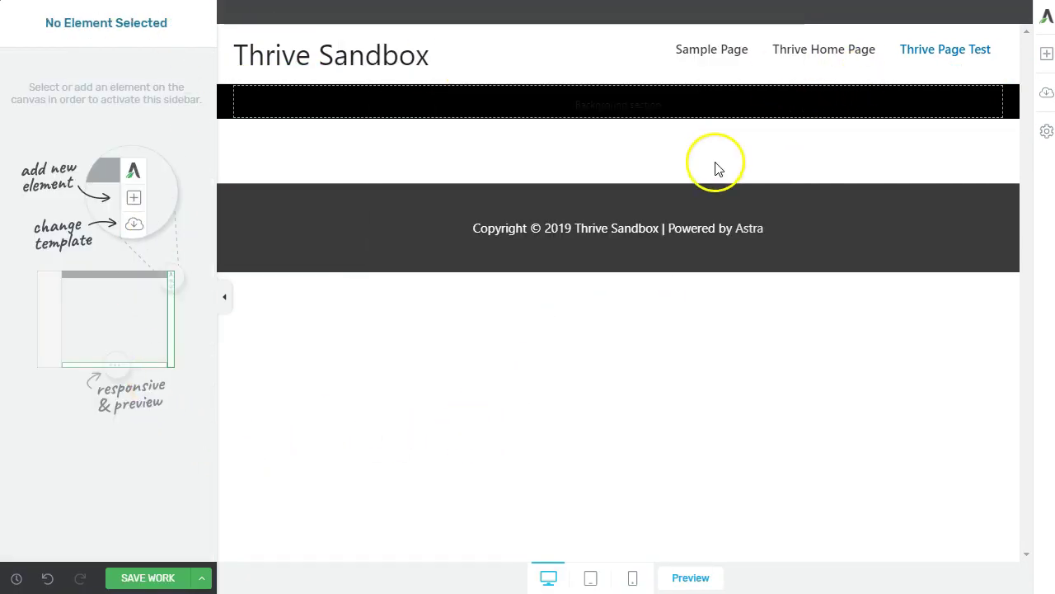
Change the background section's solid color layer to #f76c3a and apply the color
{"action": "left_click", "coordinate": [731, 106]}
{"action": "left_click", "coordinate": [102, 303]}
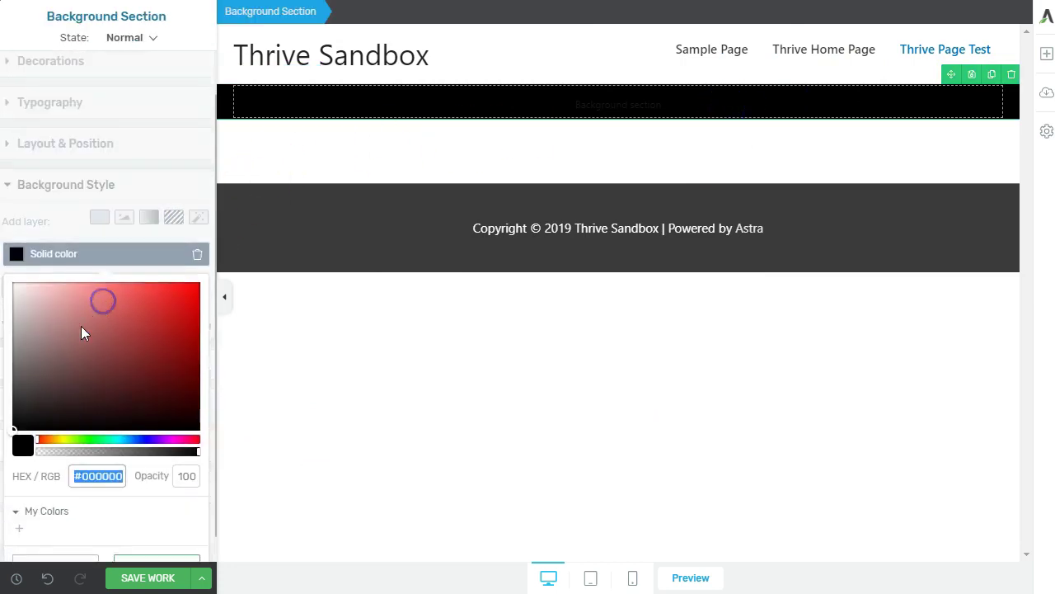
{"action": "type", "text": "#f76c3a"}
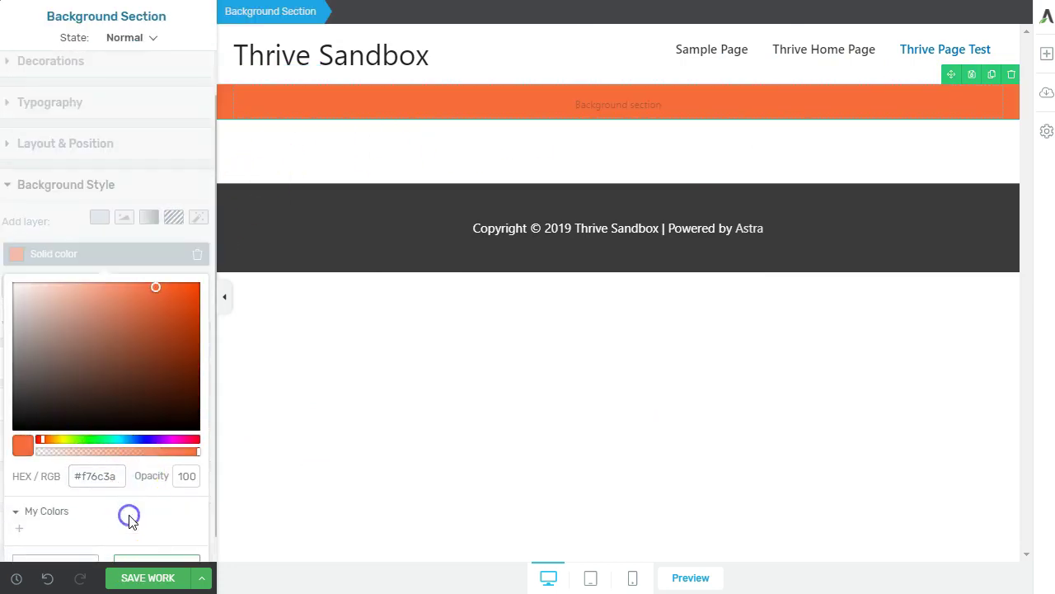
{"action": "left_click", "coordinate": [17, 528]}
{"action": "scroll", "coordinate": [122, 523], "scroll_direction": "down", "scroll_amount": 1}
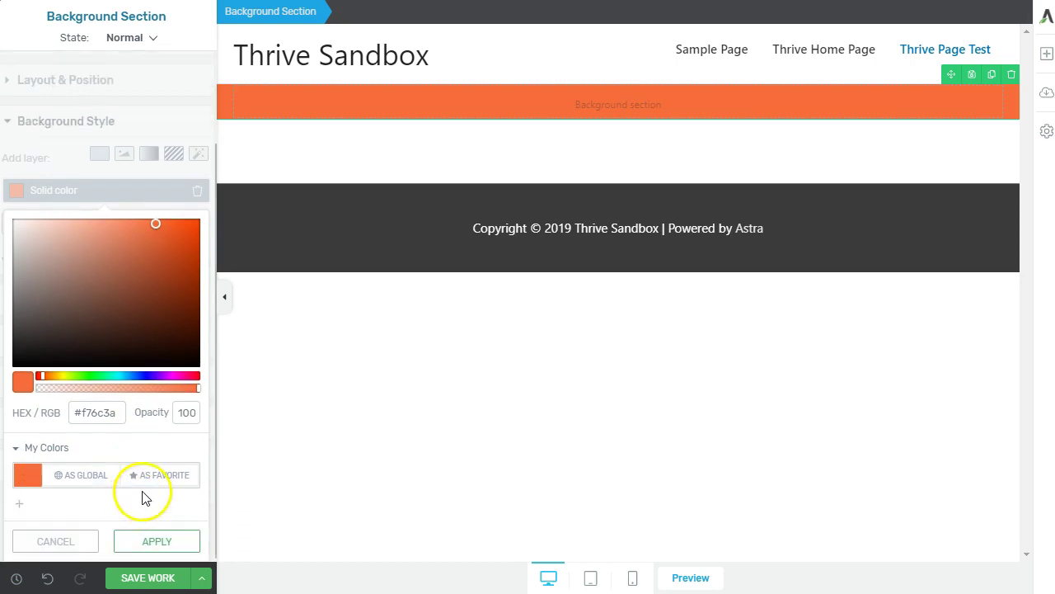
{"action": "left_click", "coordinate": [142, 541]}
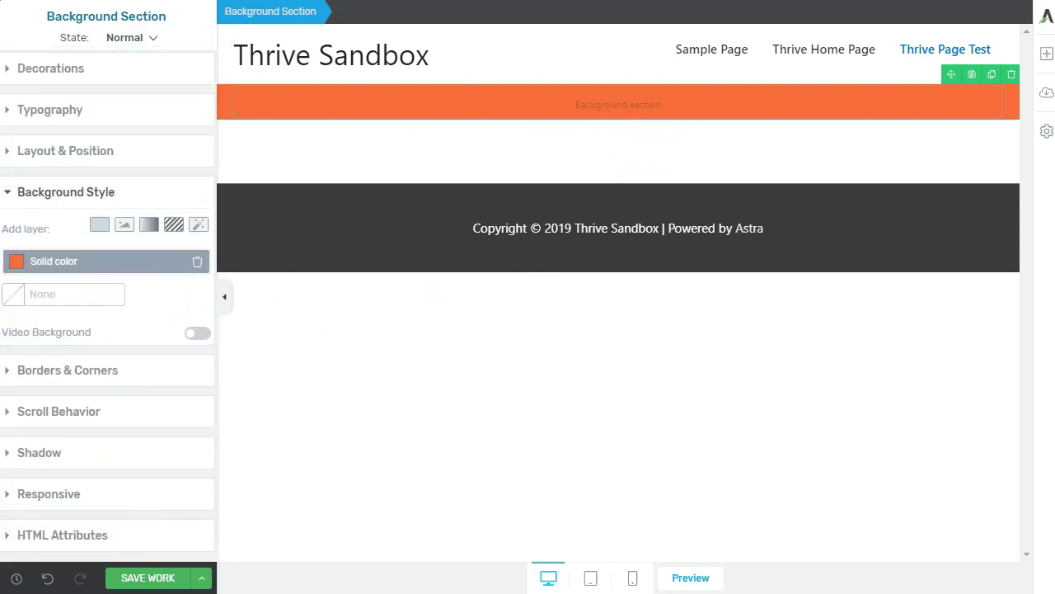
Add a heading inside the background section and insert the uploaded headshot image in a column to the right of it
{"action": "left_click", "coordinate": [1046, 52]}
{"action": "left_click_drag", "start_coordinate": [985, 118], "coordinate": [583, 107]}
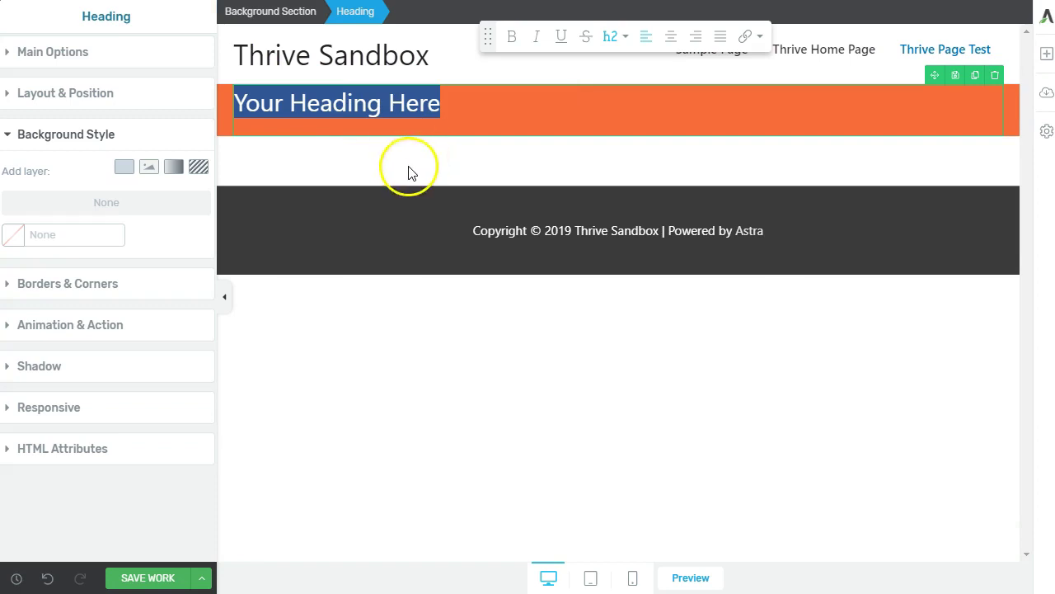
{"action": "left_click", "coordinate": [1045, 52]}
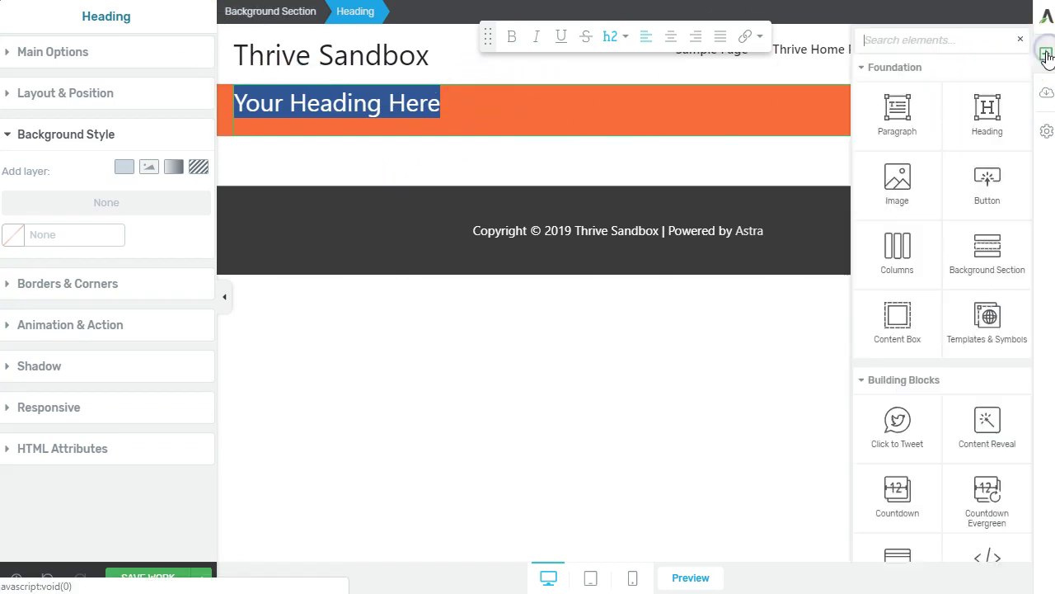
{"action": "left_click_drag", "start_coordinate": [888, 170], "coordinate": [989, 109]}
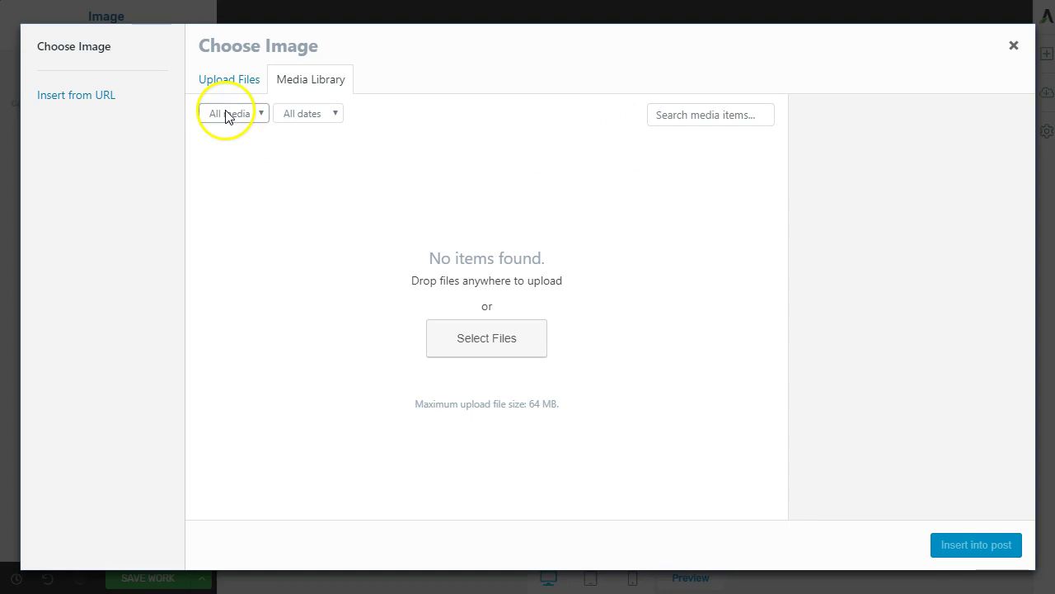
{"action": "left_click_drag", "start_coordinate": [0, 300], "coordinate": [535, 301]}
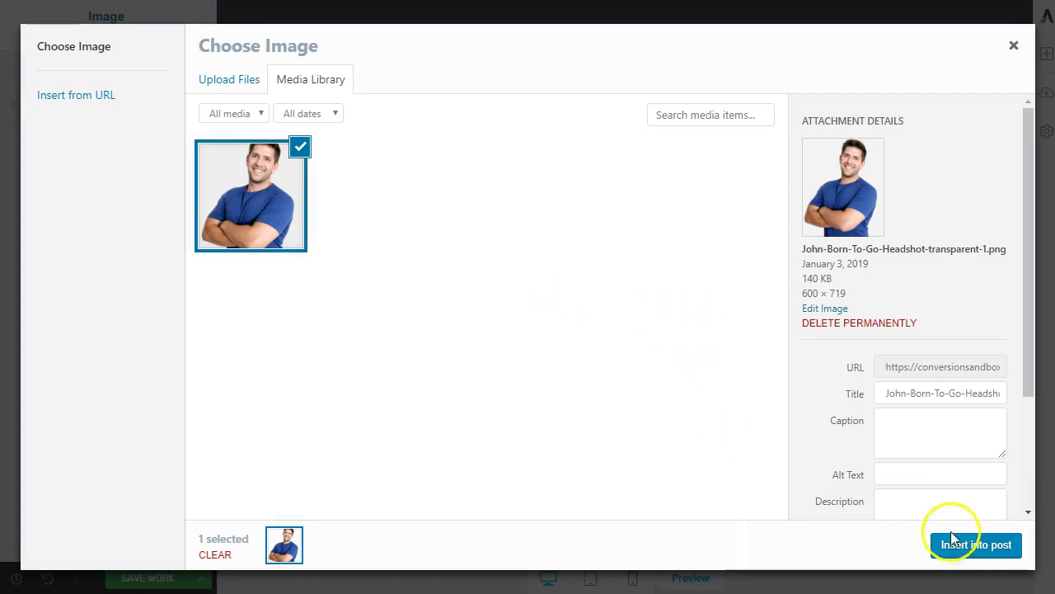
{"action": "left_click", "coordinate": [956, 545]}
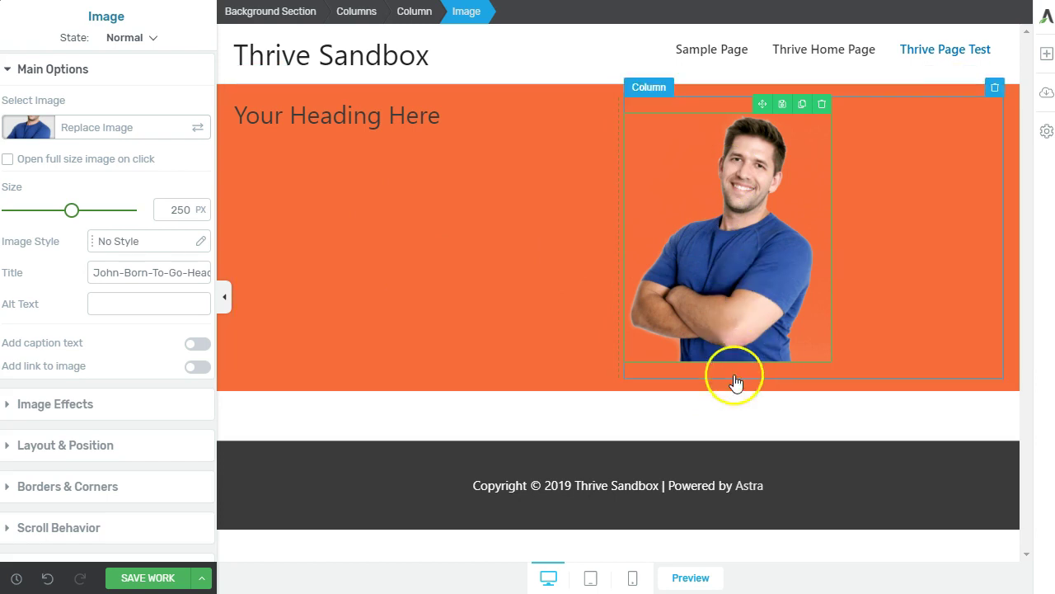
Set the headshot image's bottom margin and the enclosing columns' bottom padding to 0
{"action": "left_click", "coordinate": [99, 445]}
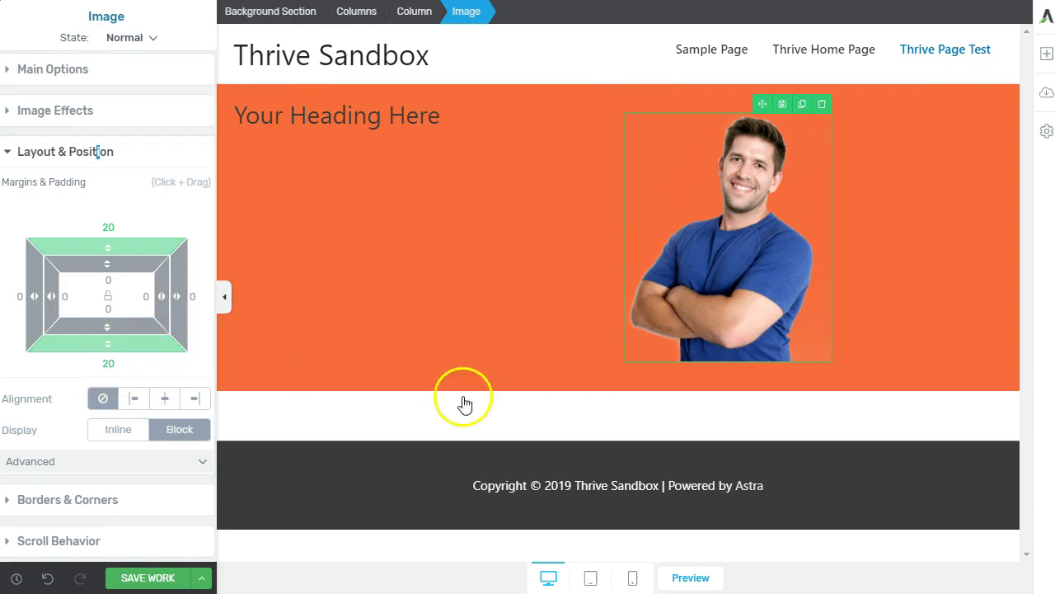
{"action": "type", "text": "0"}
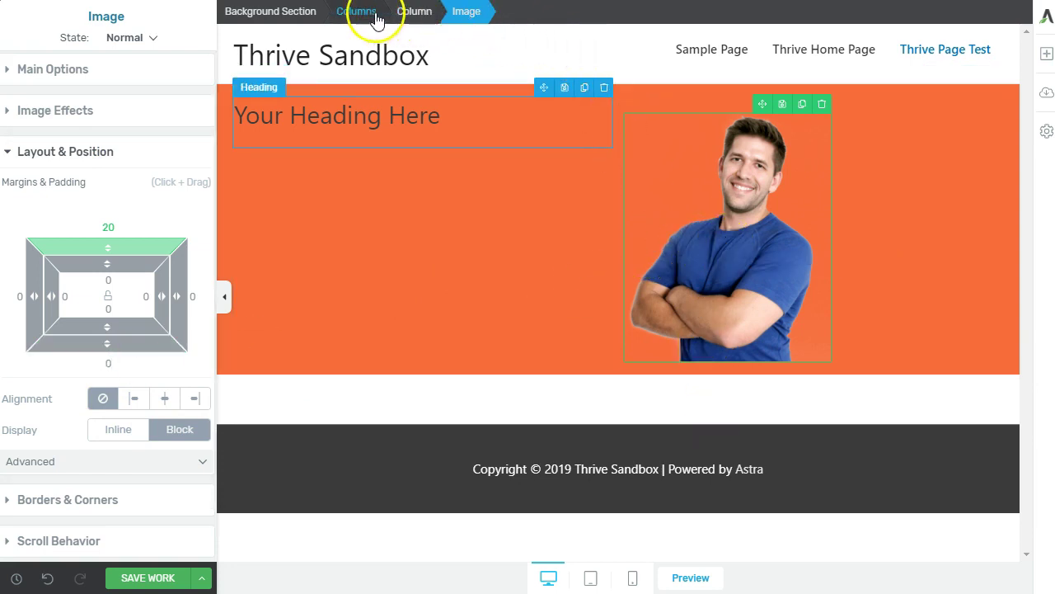
{"action": "left_click", "coordinate": [426, 20]}
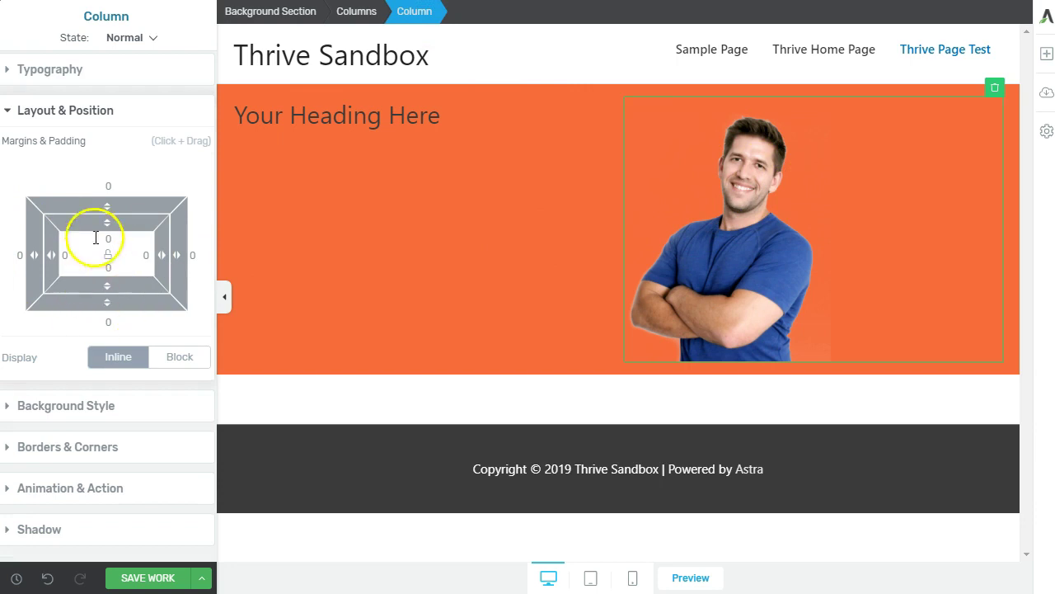
{"action": "left_click", "coordinate": [355, 13]}
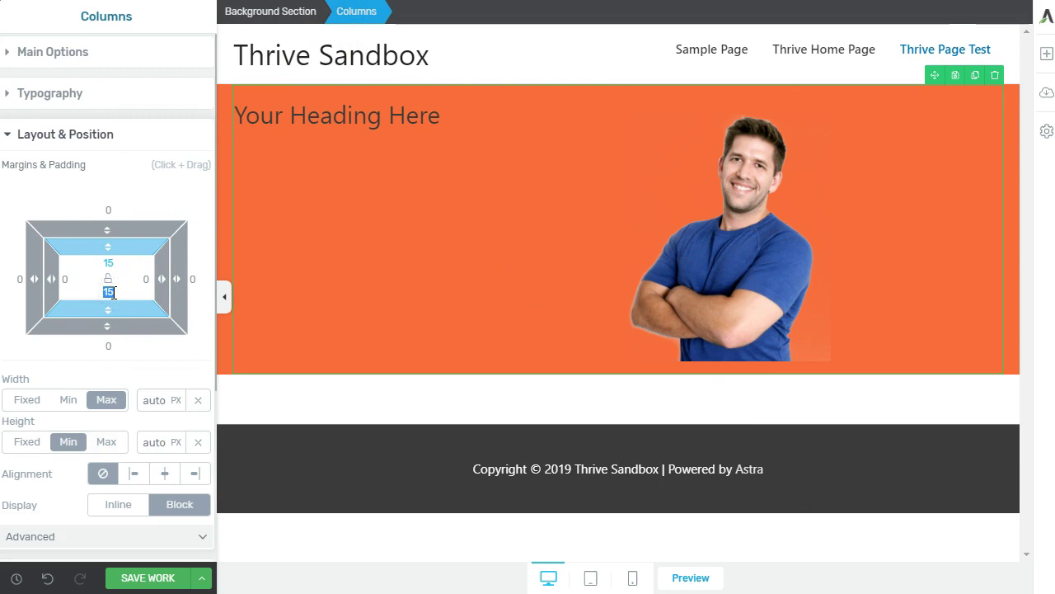
{"action": "type", "text": "0"}
{"action": "left_click", "coordinate": [806, 405]}
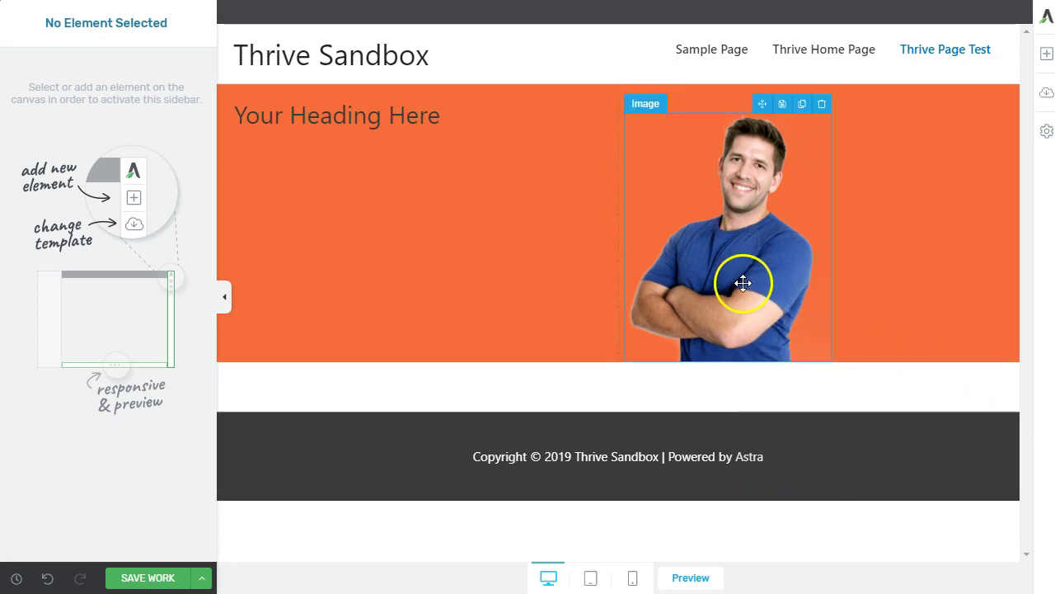
Remove the bottom padding of the background section beneath the image
{"action": "left_click", "coordinate": [895, 283]}
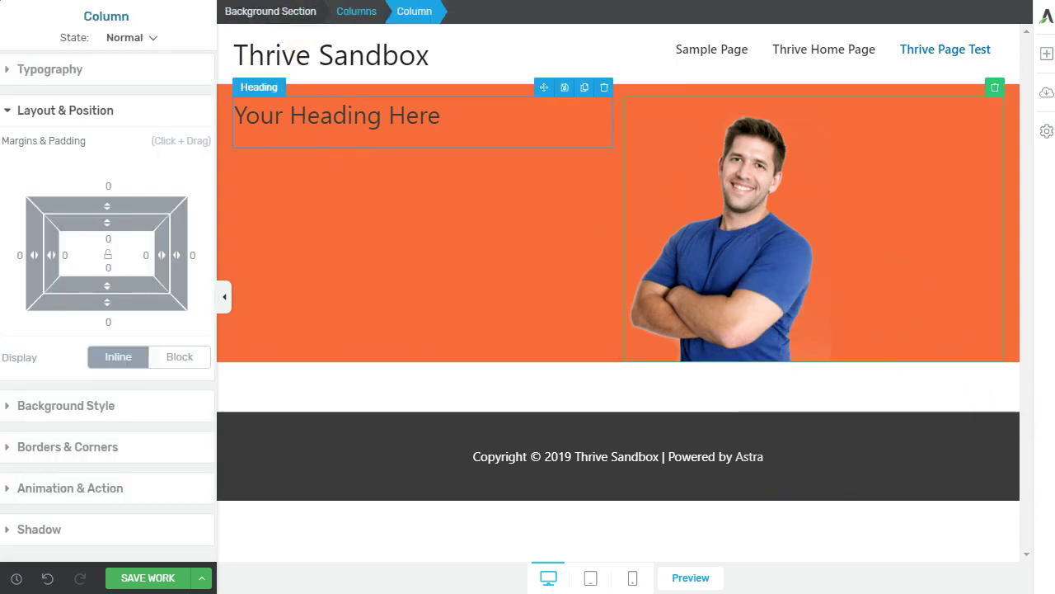
{"action": "left_click", "coordinate": [344, 18]}
{"action": "left_click", "coordinate": [279, 10]}
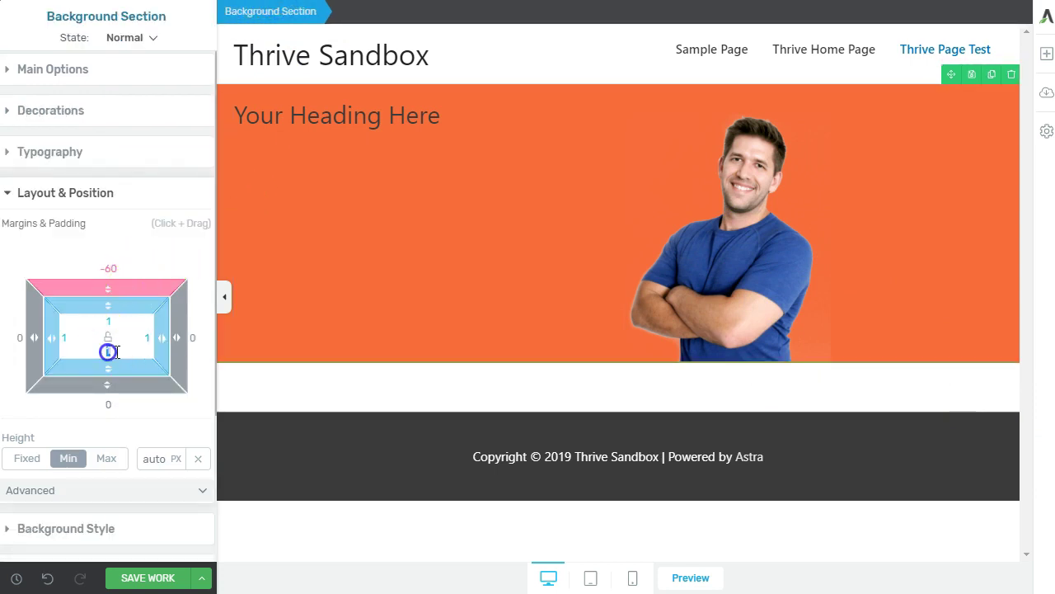
{"action": "left_click", "coordinate": [543, 384]}
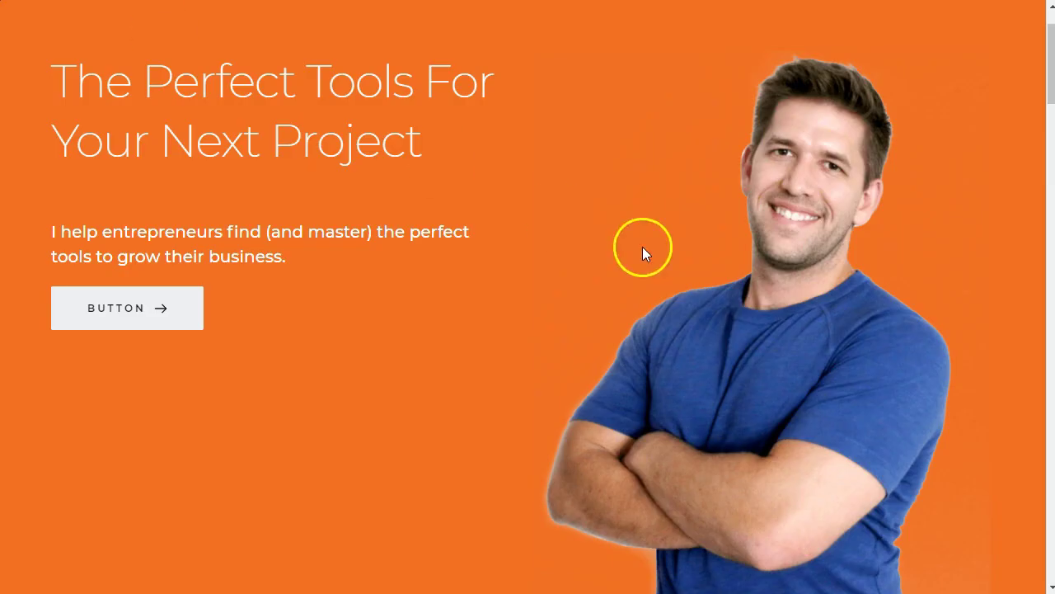
Replace the placeholder heading with "The Perfect Tools For Your Next Project" copied from the sample home page
{"action": "triple_click", "coordinate": [177, 101]}
{"action": "key", "text": "ctrl+c"}
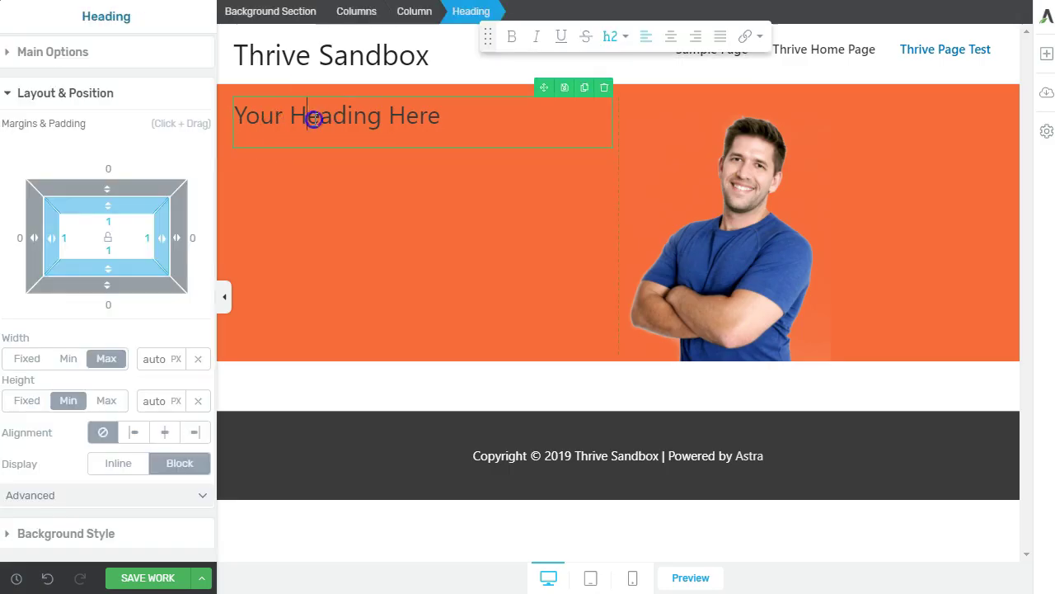
{"action": "triple_click", "coordinate": [313, 116]}
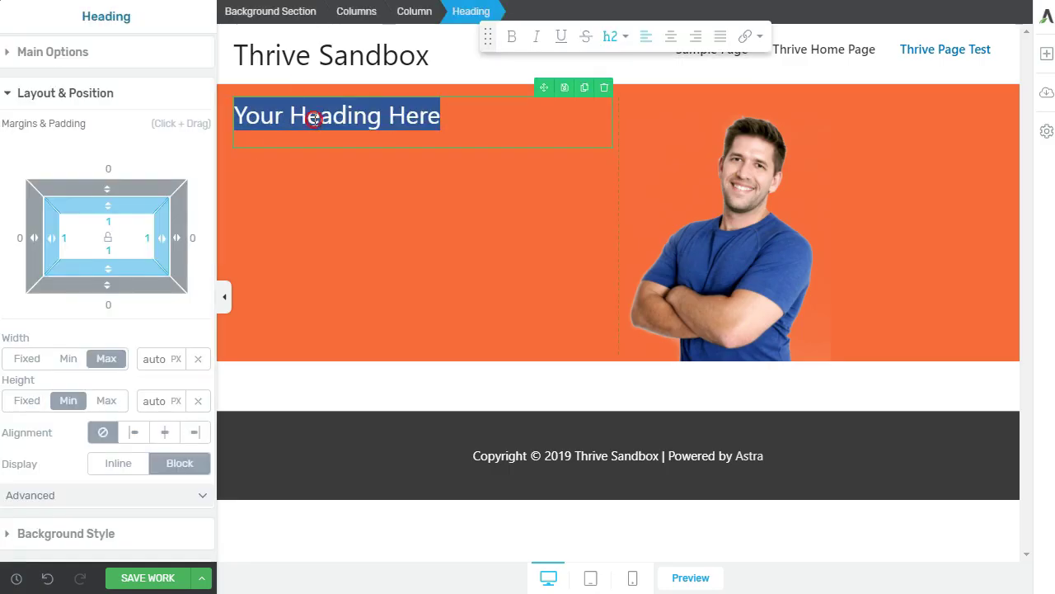
{"action": "right_click", "coordinate": [314, 118]}
{"action": "left_click", "coordinate": [383, 216]}
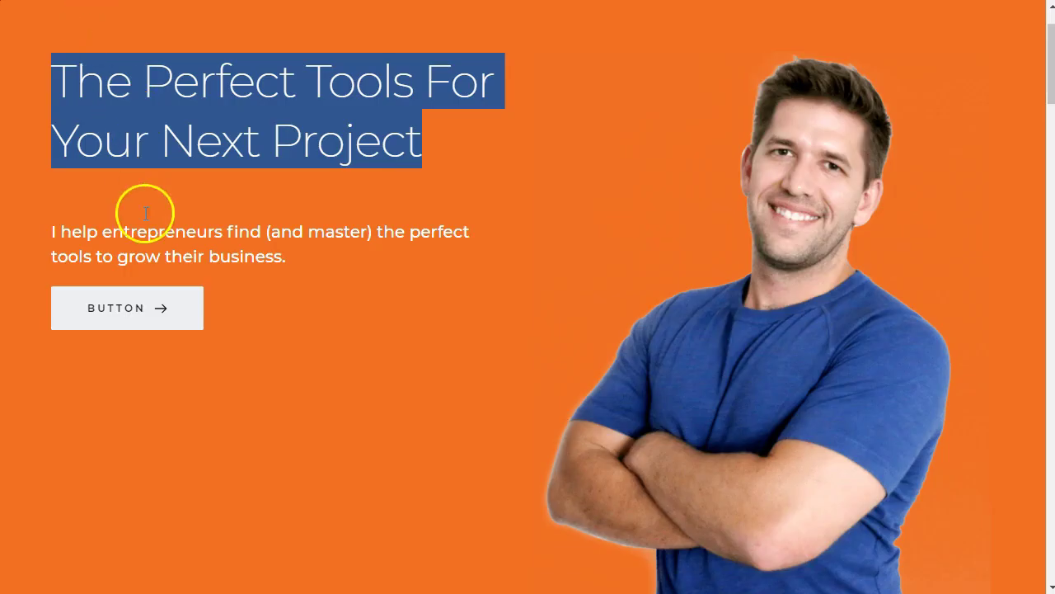
Add an h4 heading below the main heading with the copied text "I help entrepreneurs find (and master) the perfect tools to grow their business."
{"action": "triple_click", "coordinate": [146, 232]}
{"action": "key", "text": "ctrl+c"}
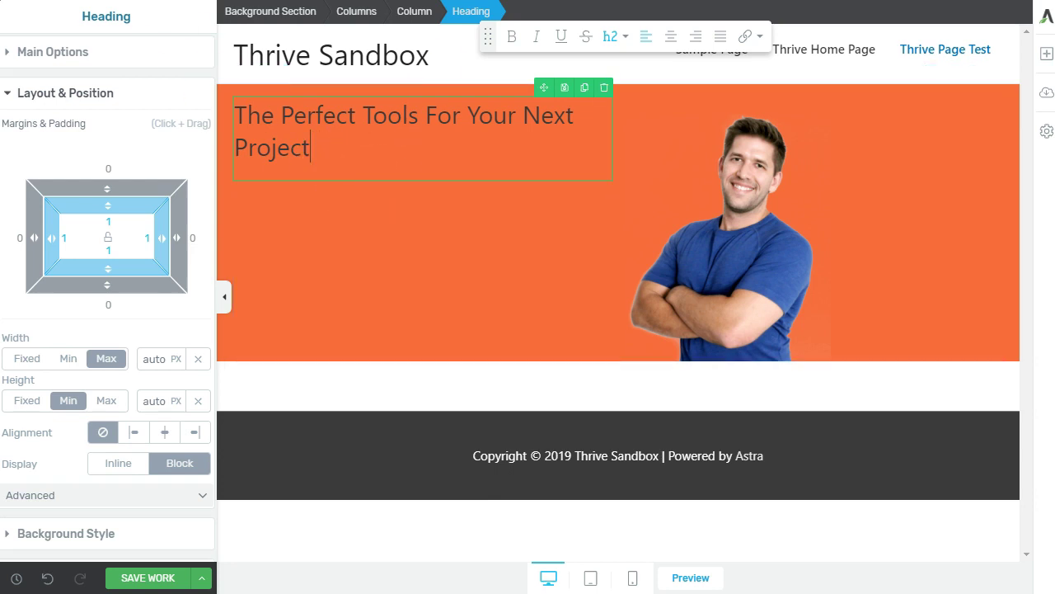
{"action": "left_click", "coordinate": [1047, 53]}
{"action": "left_click_drag", "start_coordinate": [980, 132], "coordinate": [385, 174]}
{"action": "left_click", "coordinate": [620, 50]}
{"action": "left_click", "coordinate": [624, 156]}
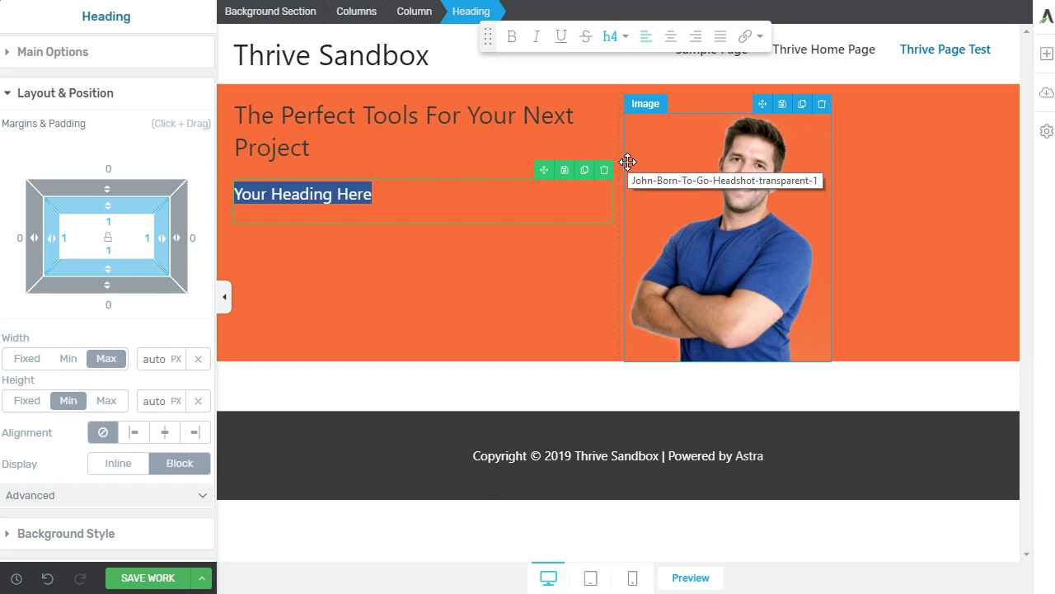
{"action": "right_click", "coordinate": [355, 202]}
{"action": "left_click", "coordinate": [402, 295]}
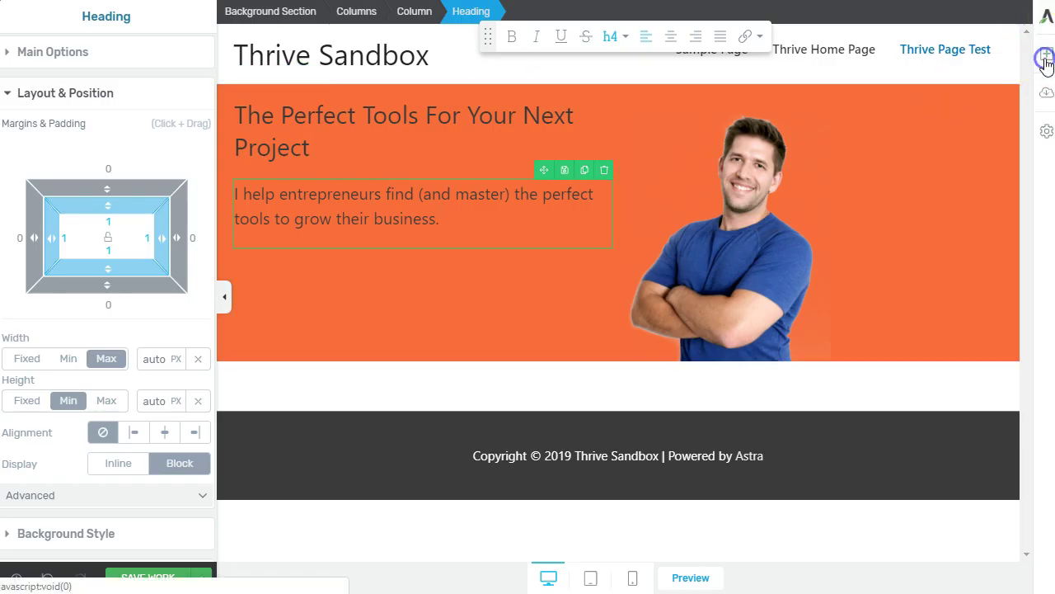
Add a button below the subheading and label it "Learn More"
{"action": "left_click", "coordinate": [1043, 54]}
{"action": "left_click_drag", "start_coordinate": [949, 205], "coordinate": [334, 243]}
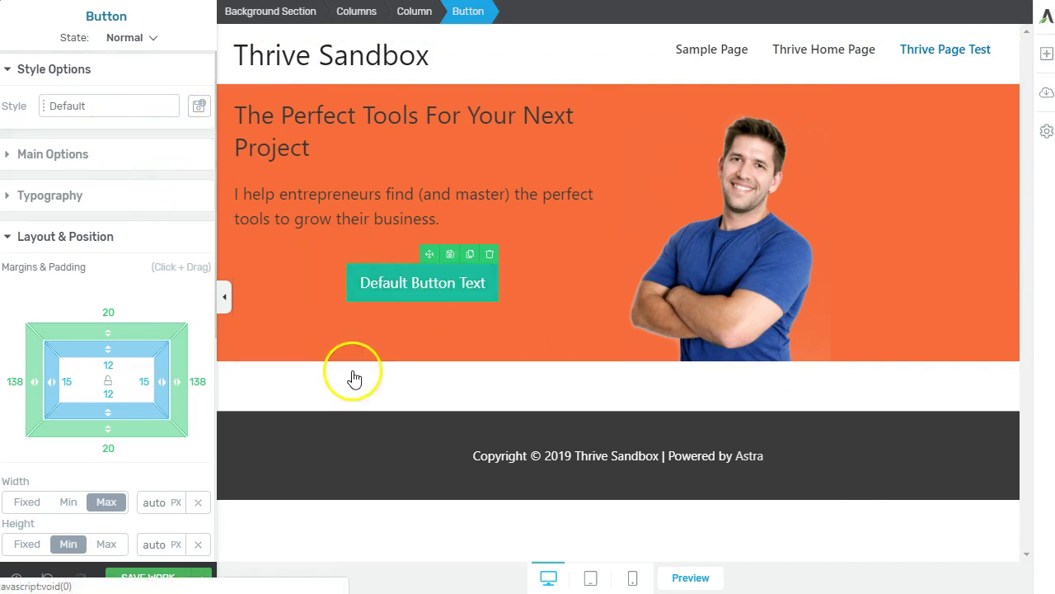
{"action": "double_click", "coordinate": [369, 287]}
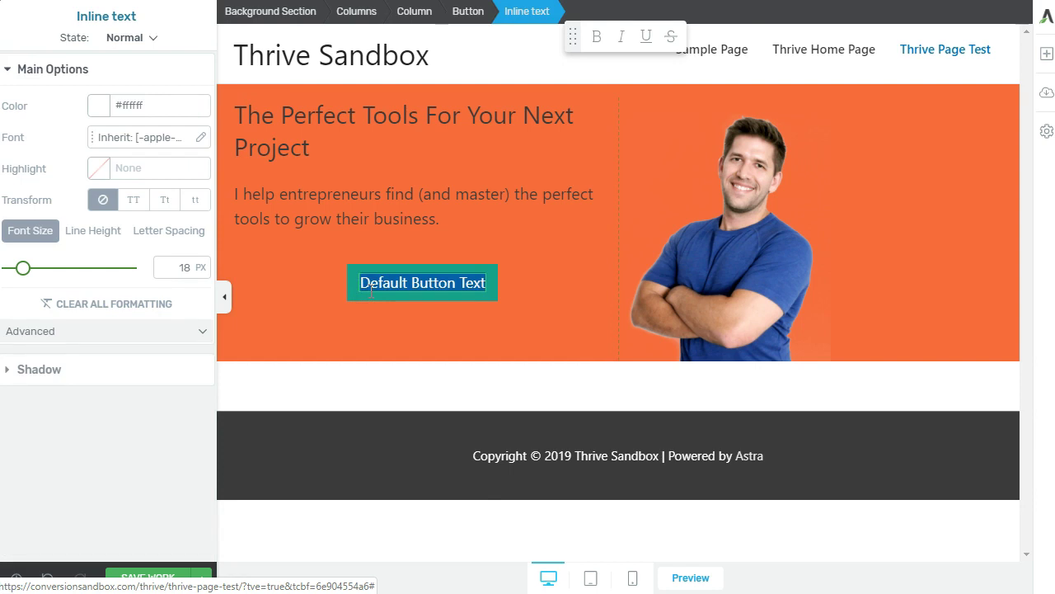
{"action": "type", "text": "Learn More"}
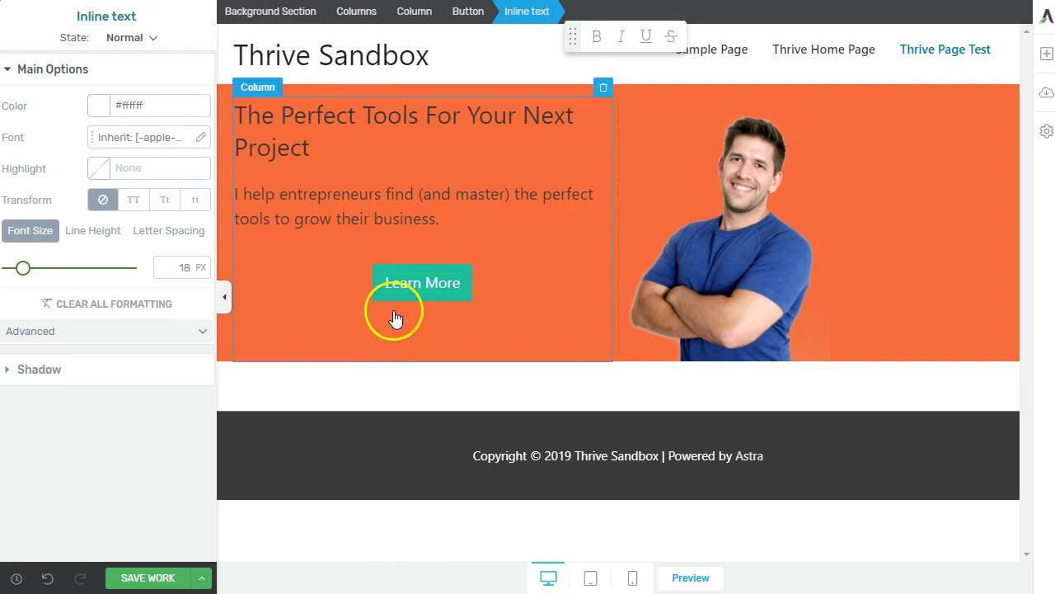
Enable an icon on the Learn More button
{"action": "left_click", "coordinate": [393, 298]}
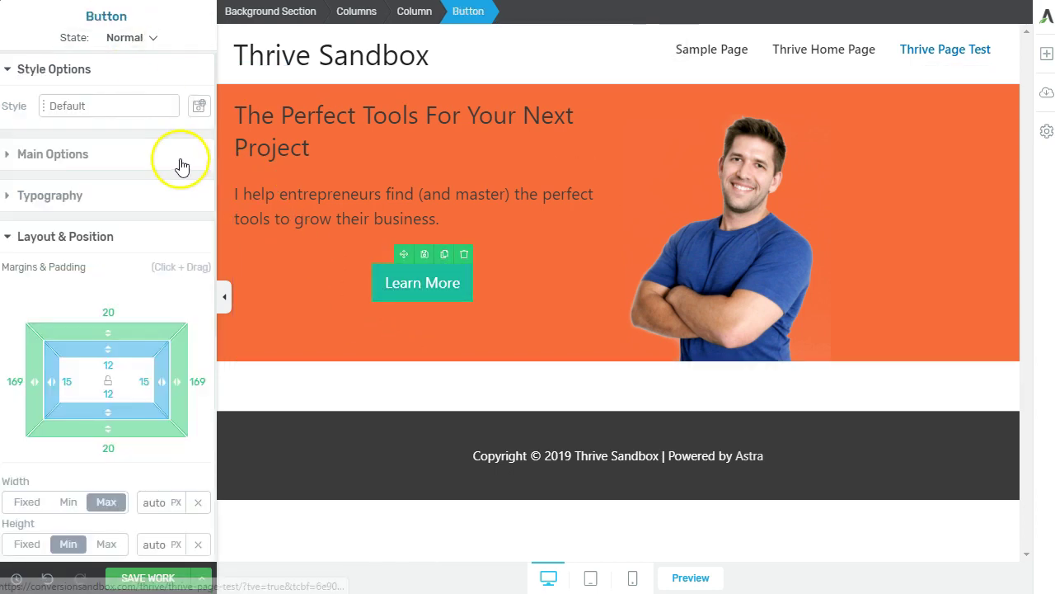
{"action": "left_click", "coordinate": [128, 160]}
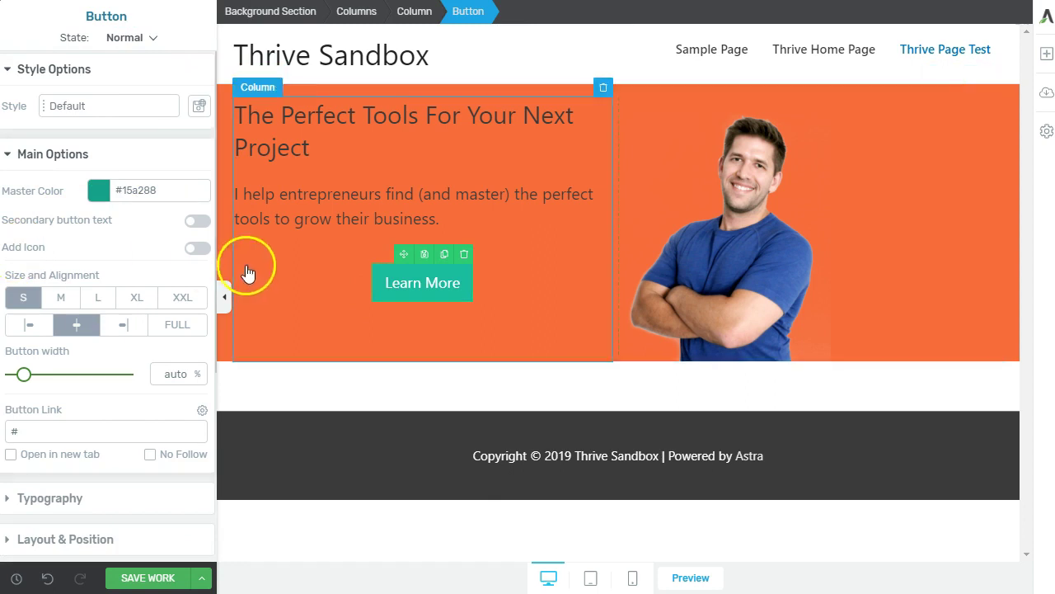
{"action": "left_click", "coordinate": [197, 249]}
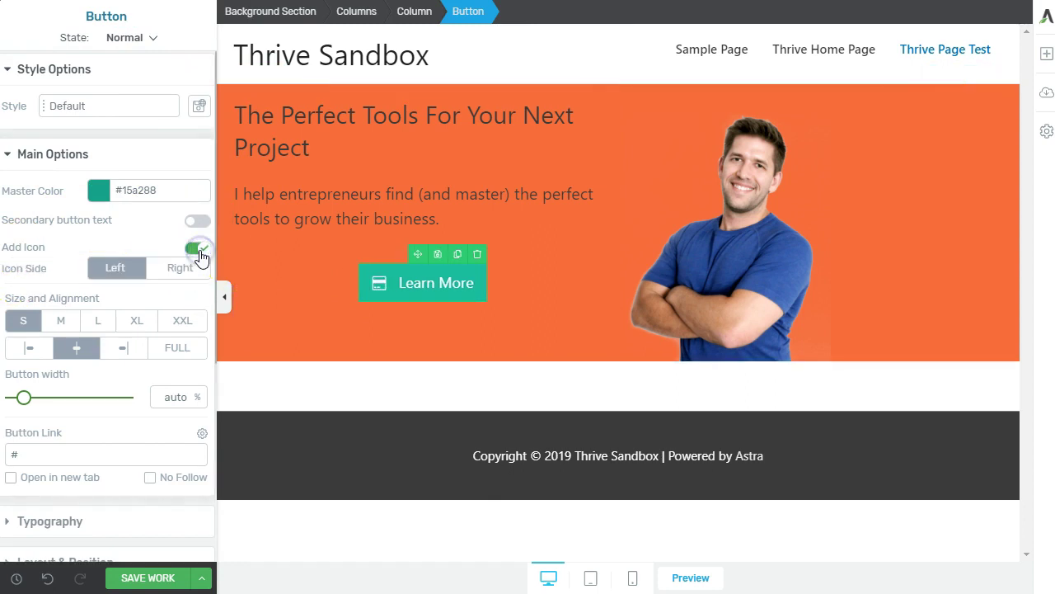
Change the Learn More button's icon to the outlined right arrow found by searching "arrow", and set its icon side to right
{"action": "left_click", "coordinate": [375, 283]}
{"action": "left_click", "coordinate": [128, 111]}
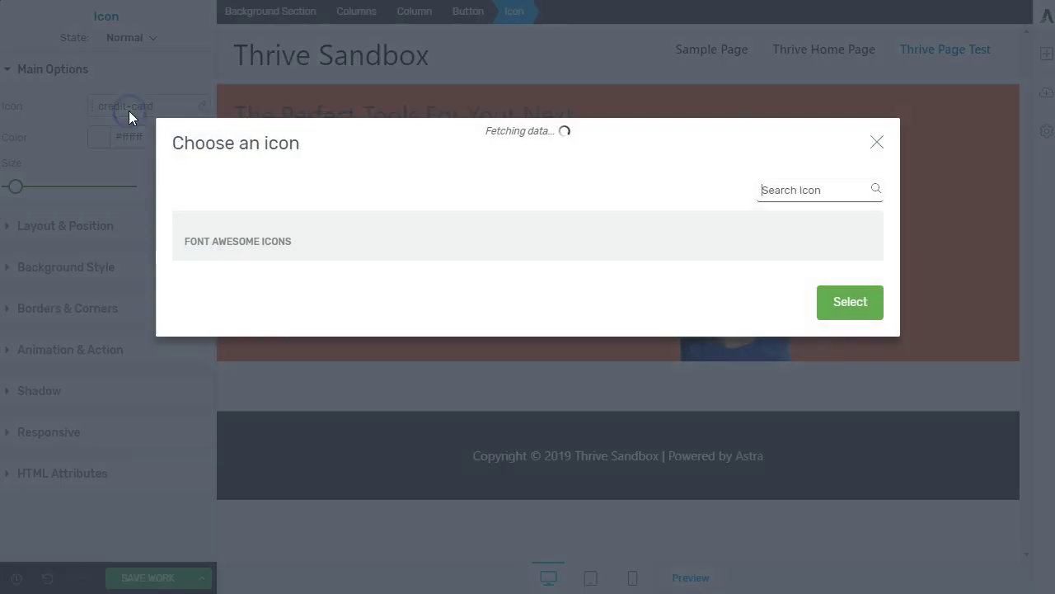
{"action": "type", "text": "arrow"}
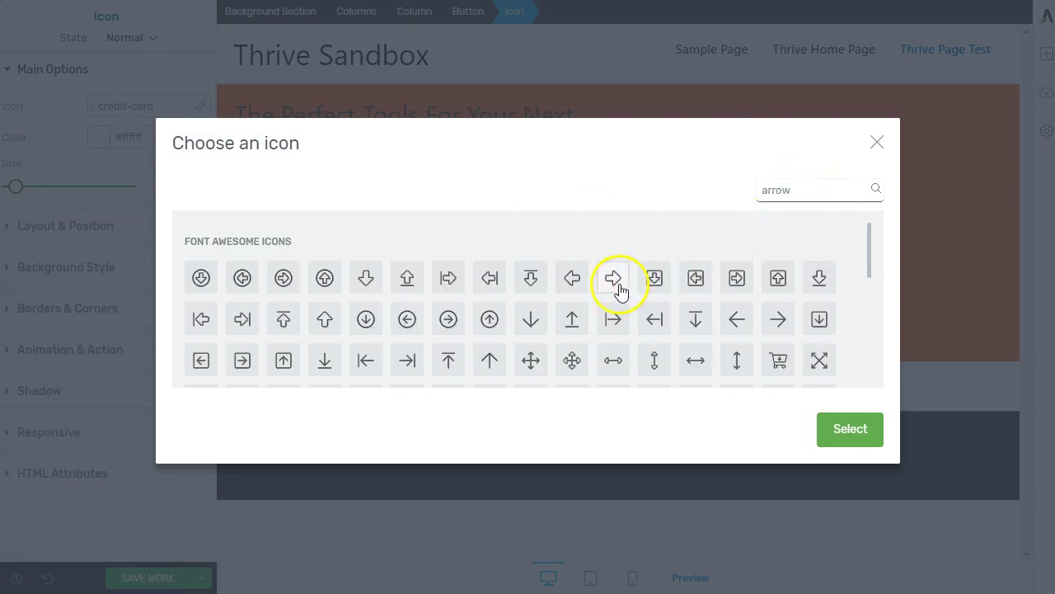
{"action": "left_click", "coordinate": [845, 430]}
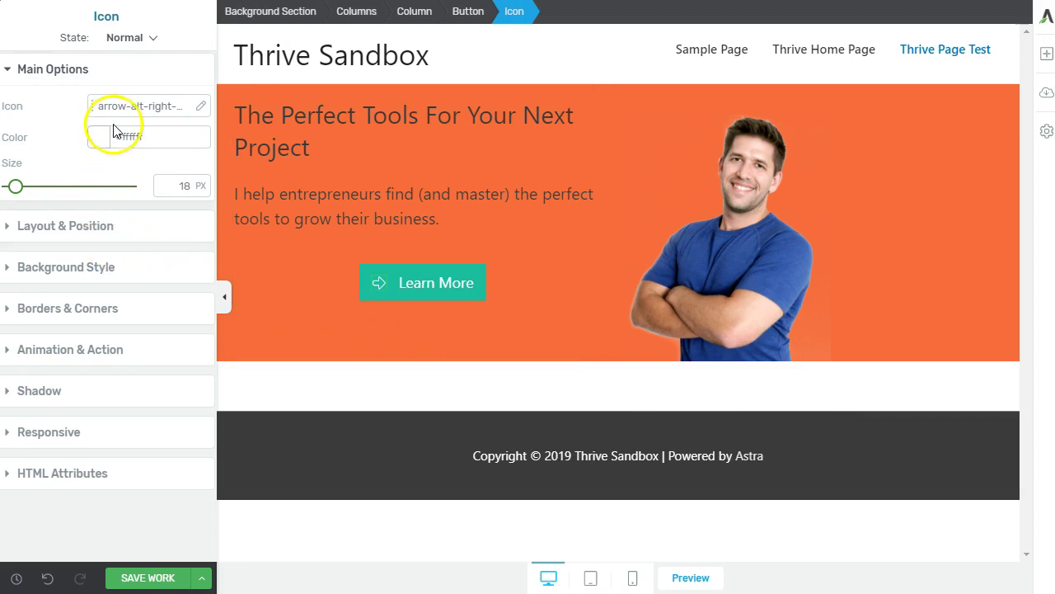
{"action": "left_click", "coordinate": [415, 275]}
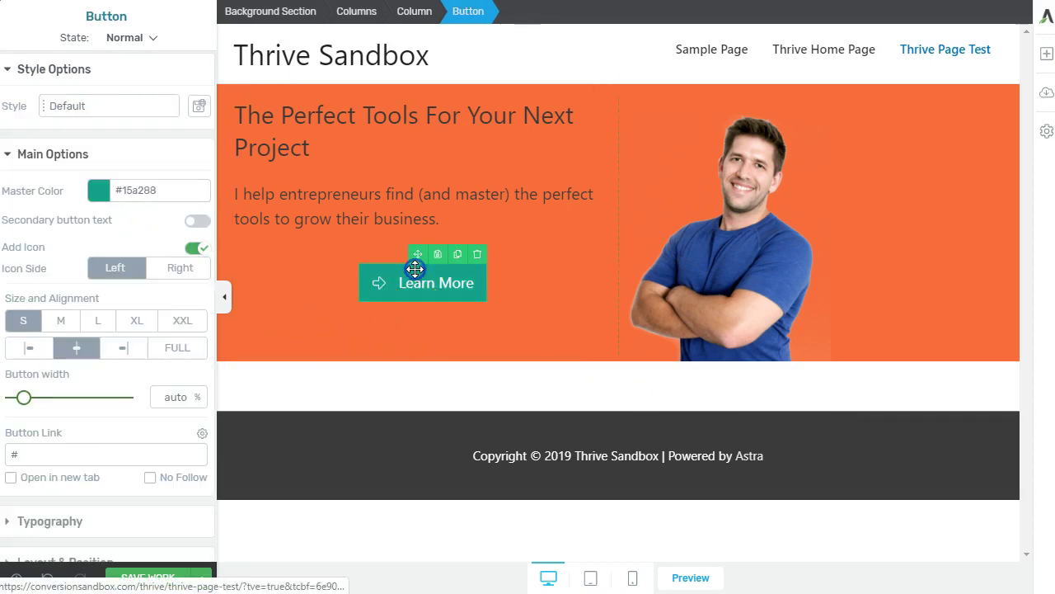
{"action": "left_click", "coordinate": [167, 269]}
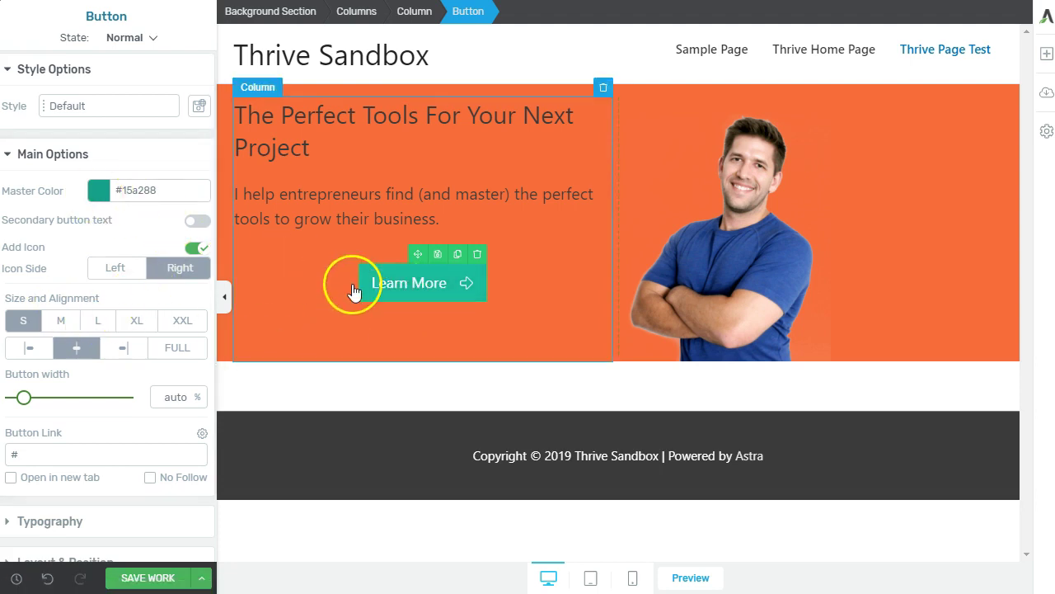
Set the Learn More button's master color to white (#ffffff)
{"action": "left_click", "coordinate": [98, 192]}
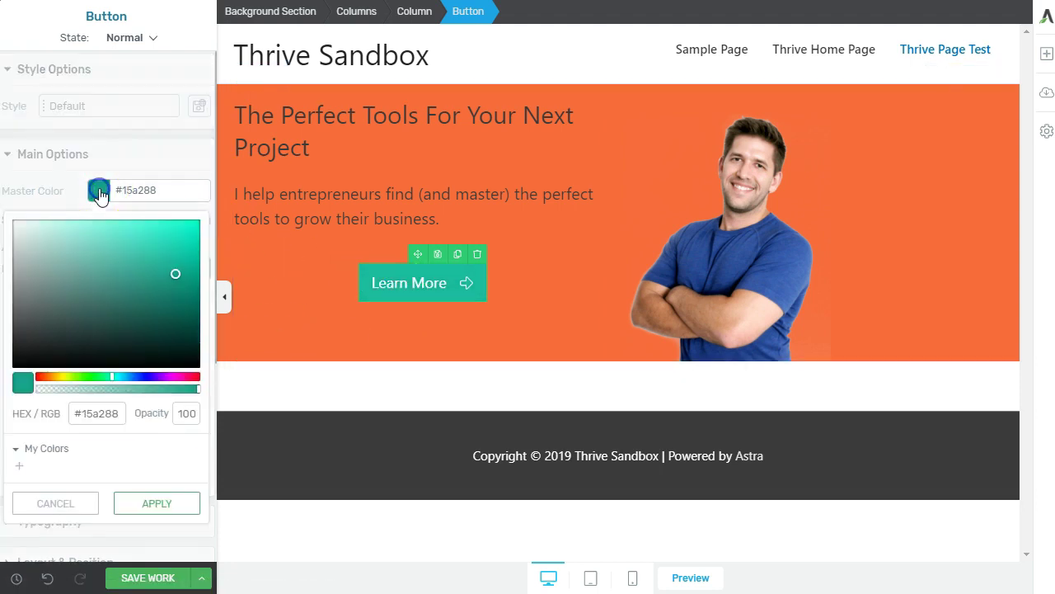
{"action": "left_click_drag", "start_coordinate": [85, 353], "coordinate": [12, 221]}
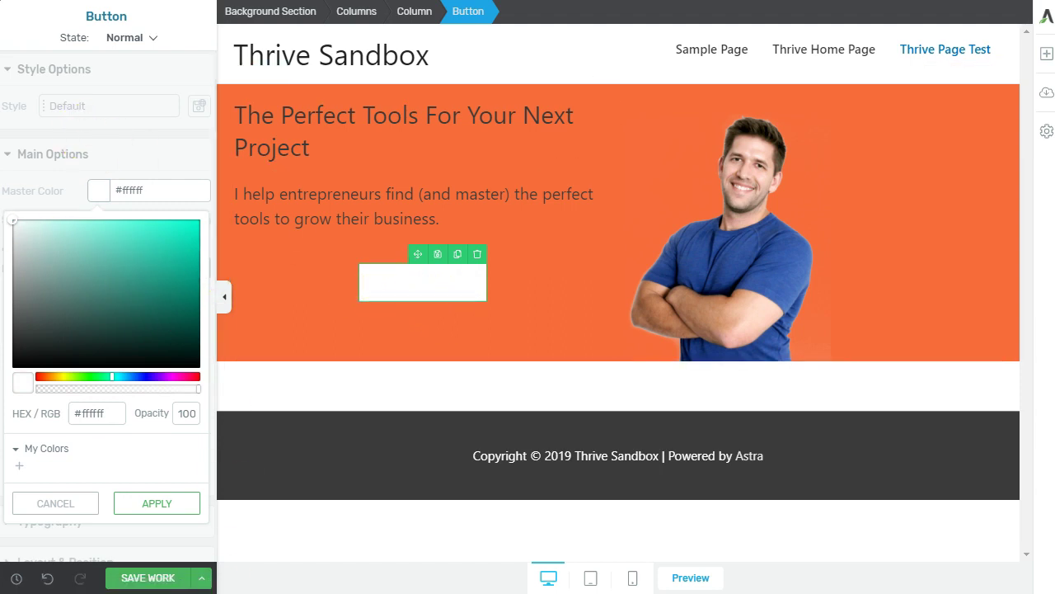
{"action": "left_click", "coordinate": [153, 501]}
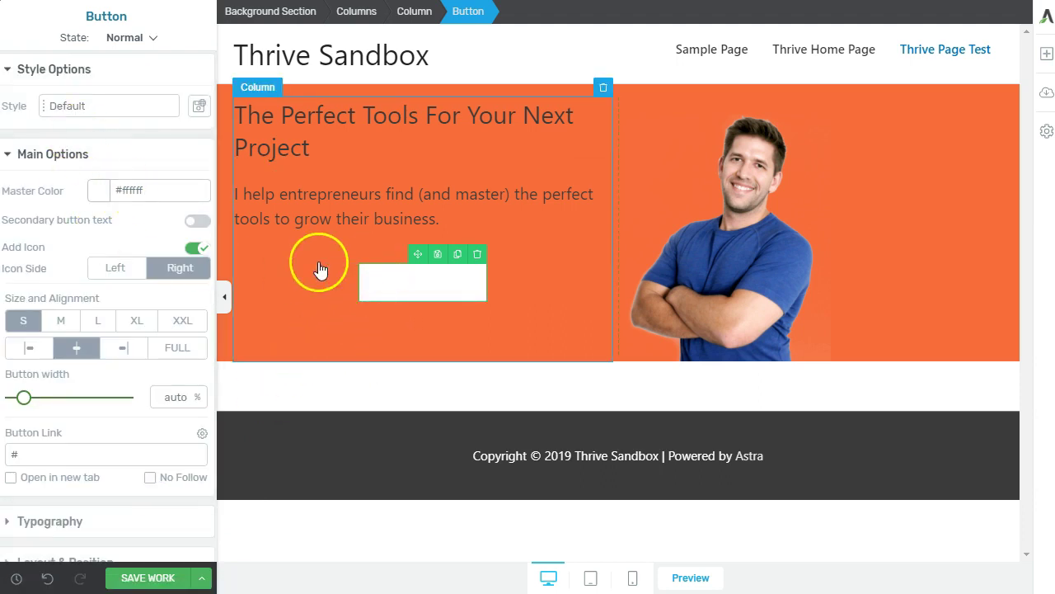
Set the Learn More button's text color to dark gray #666666 and make the text bold
{"action": "left_click", "coordinate": [63, 523]}
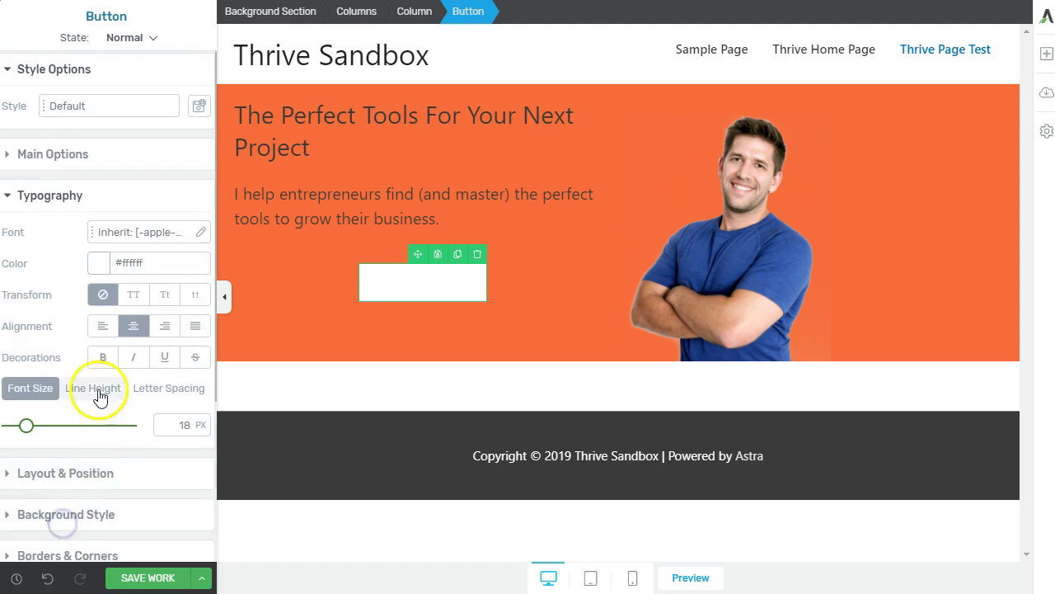
{"action": "left_click", "coordinate": [96, 264]}
{"action": "left_click_drag", "start_coordinate": [33, 349], "coordinate": [2, 378]}
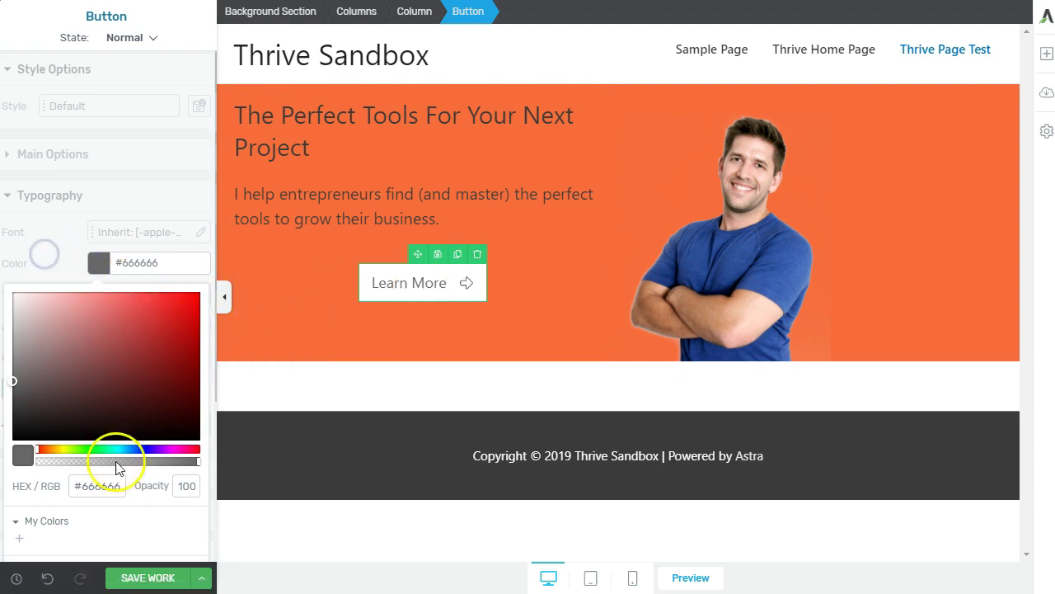
{"action": "scroll", "coordinate": [132, 495], "scroll_direction": "down", "scroll_amount": 2}
{"action": "left_click", "coordinate": [170, 412]}
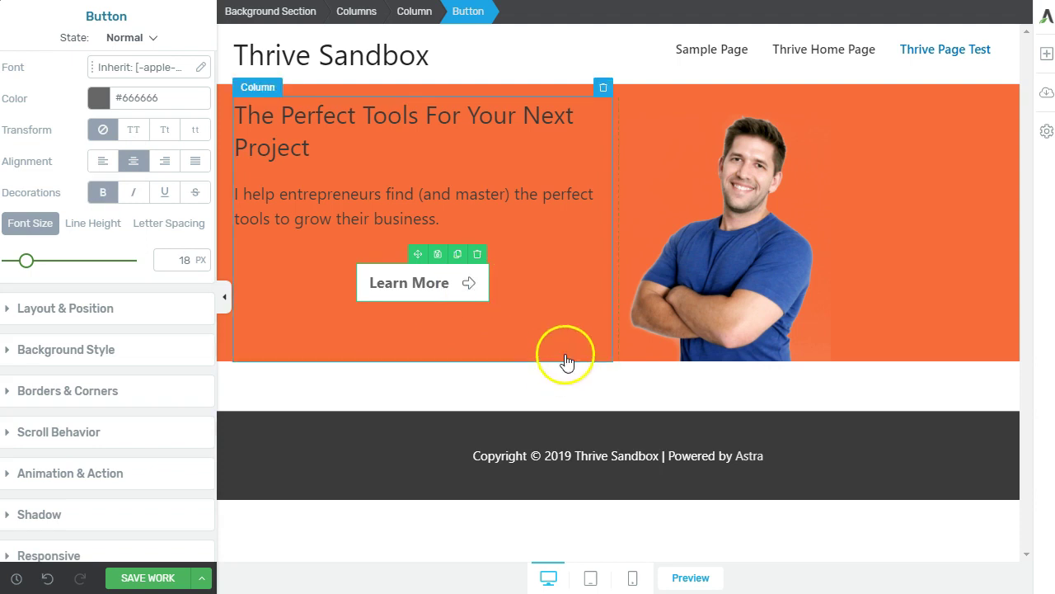
{"action": "left_click", "coordinate": [565, 322]}
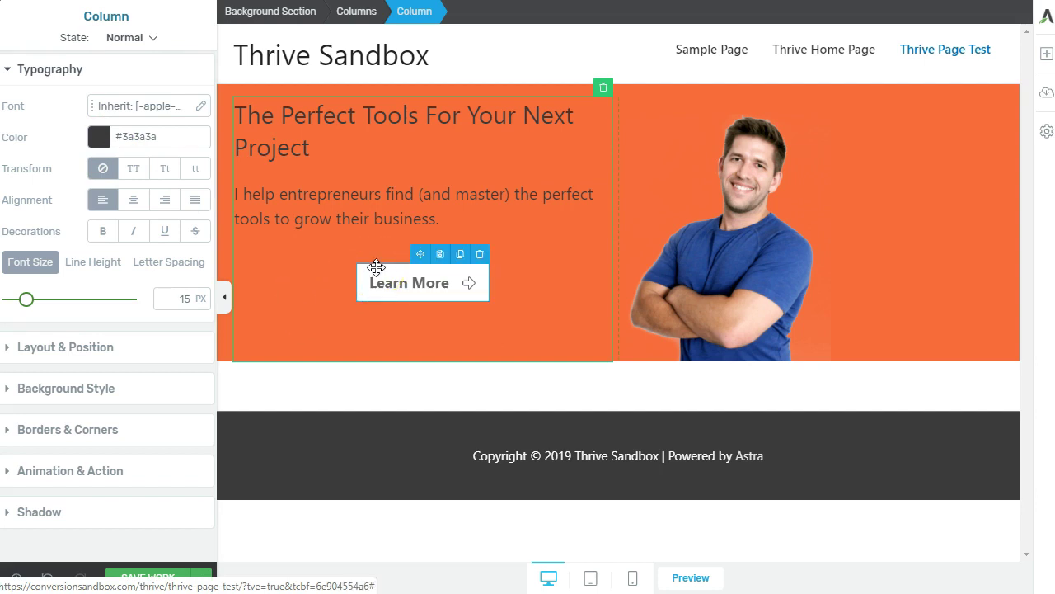
{"action": "left_click", "coordinate": [136, 50]}
{"action": "left_click", "coordinate": [132, 65]}
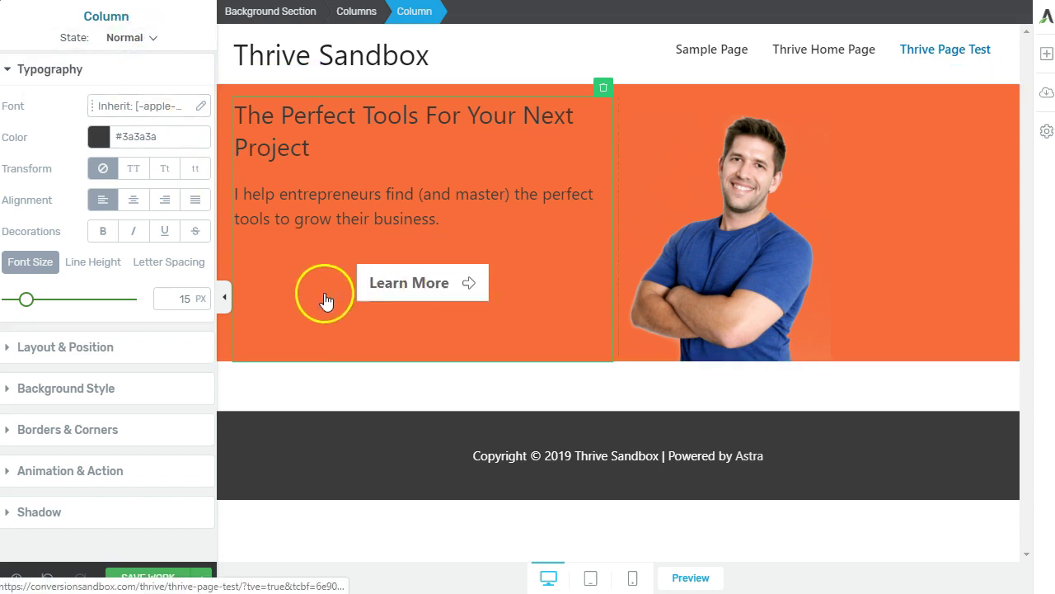
Left-align the Learn More button's text and align the button itself to the left of its column
{"action": "left_click", "coordinate": [368, 272]}
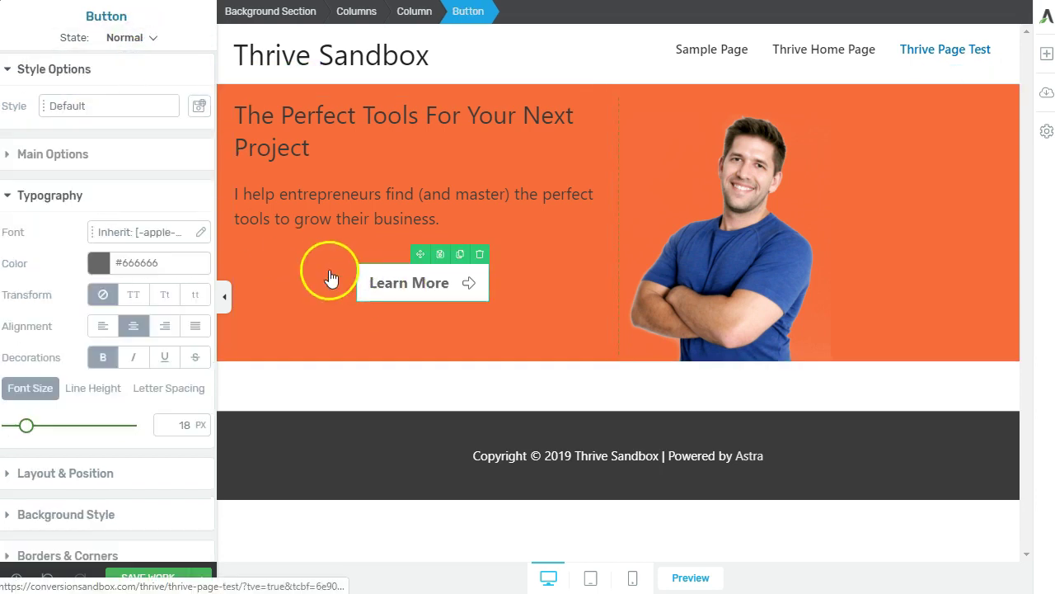
{"action": "left_click", "coordinate": [102, 327]}
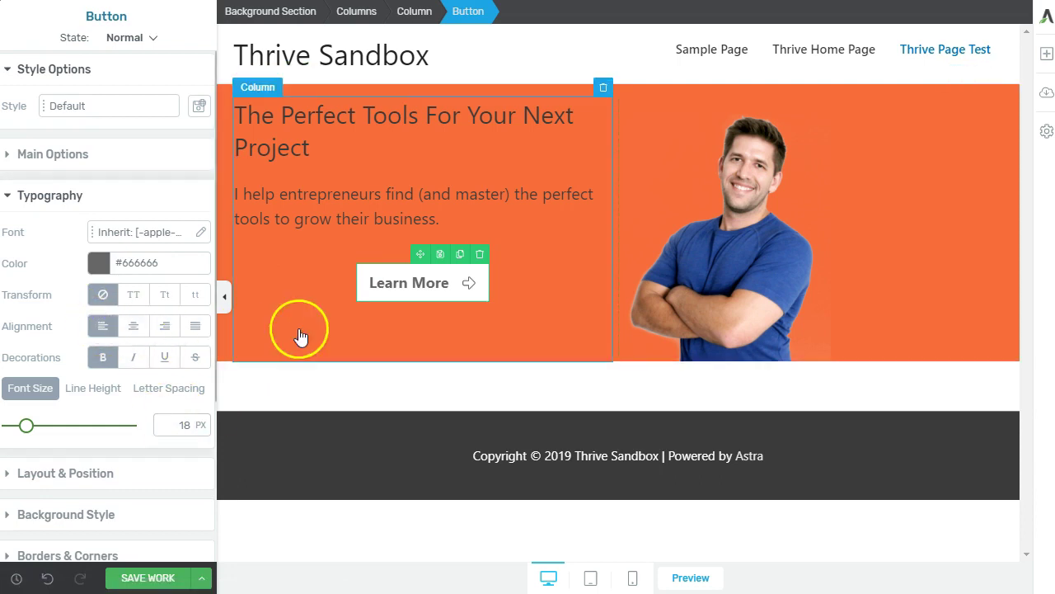
{"action": "left_click", "coordinate": [102, 326]}
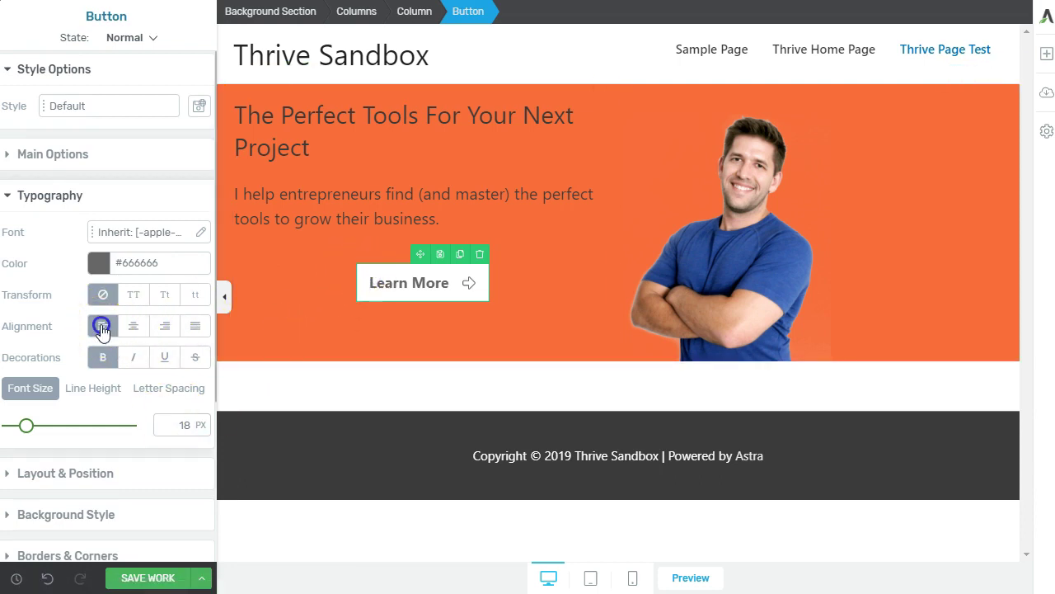
{"action": "left_click", "coordinate": [68, 155]}
{"action": "left_click", "coordinate": [40, 350]}
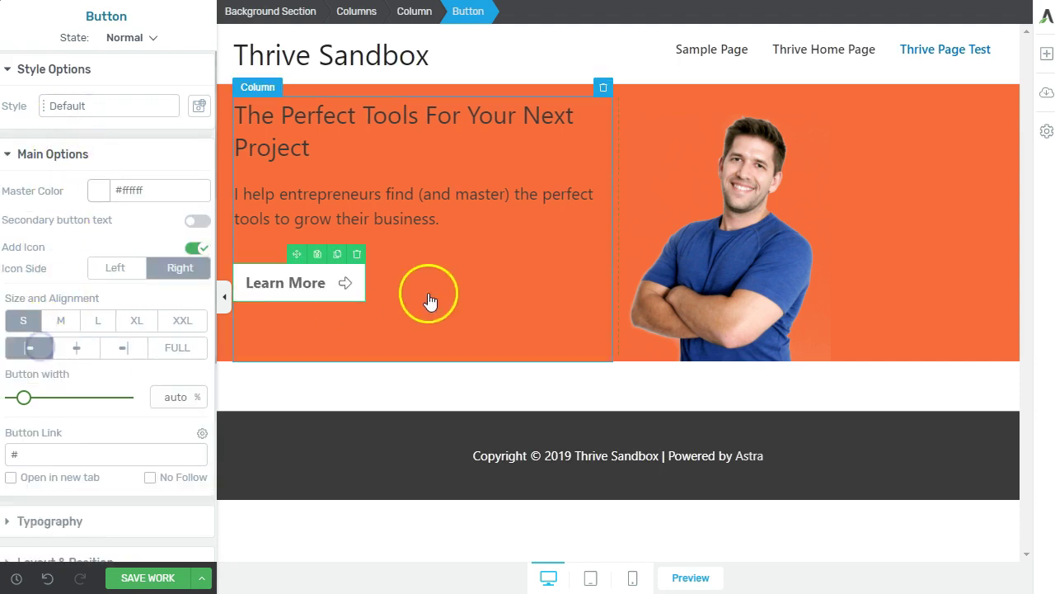
{"action": "left_click", "coordinate": [435, 297]}
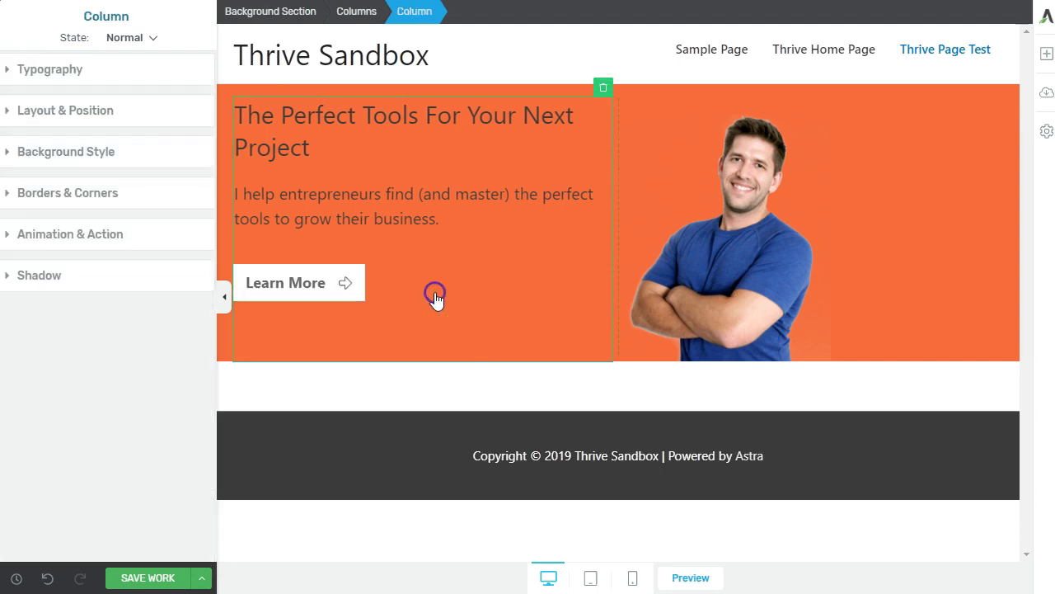
{"action": "double_click", "coordinate": [62, 116]}
{"action": "left_click", "coordinate": [65, 112]}
{"action": "left_click", "coordinate": [59, 111]}
{"action": "left_click", "coordinate": [401, 283]}
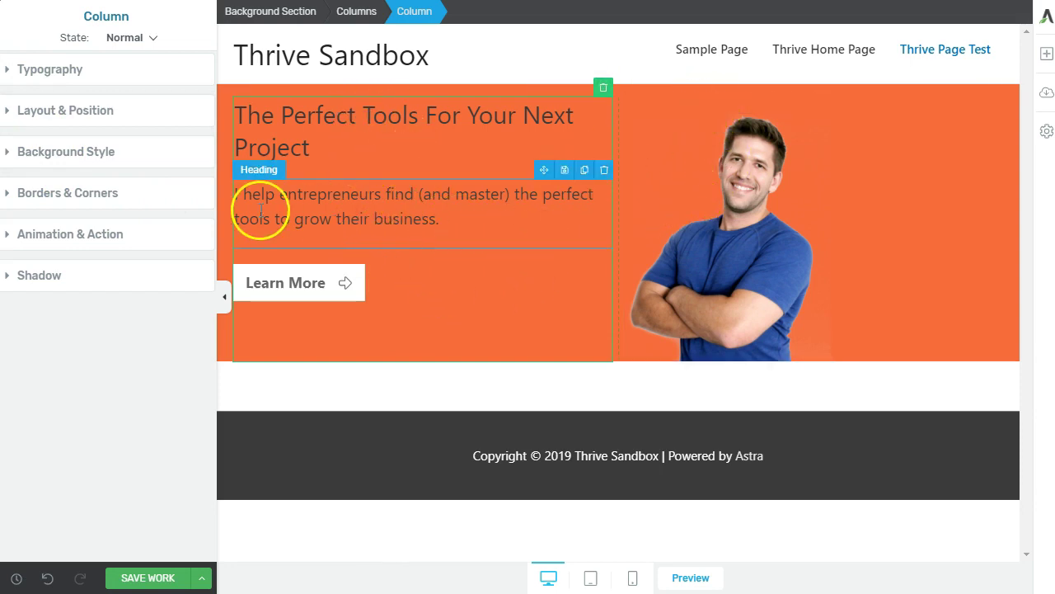
{"action": "left_click", "coordinate": [693, 142]}
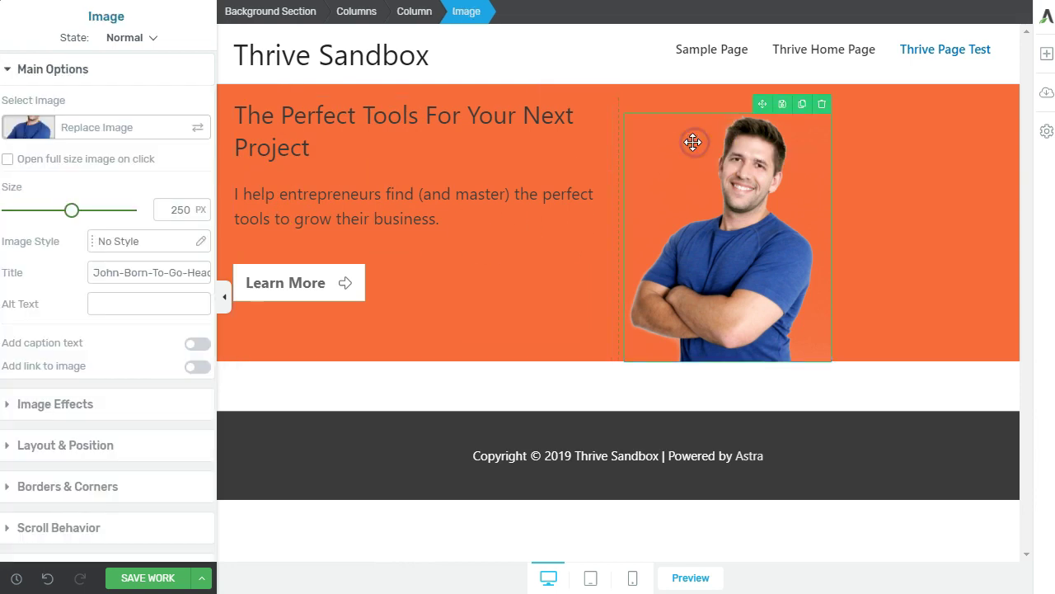
Set the text color of the whole orange background section to white (#ffffff), checking it against the sample home page
{"action": "left_click", "coordinate": [292, 18]}
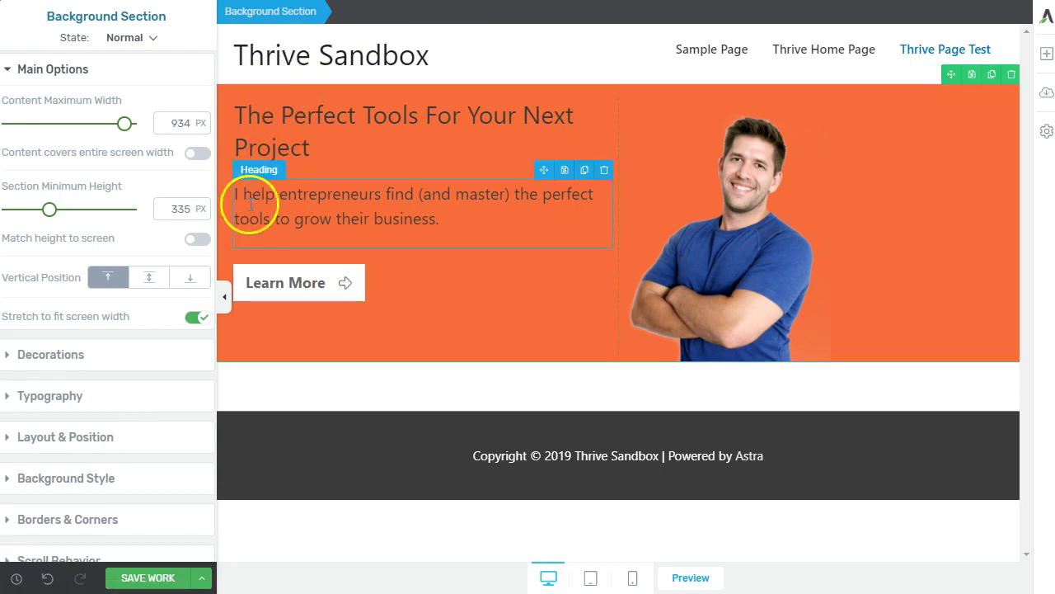
{"action": "left_click", "coordinate": [56, 399]}
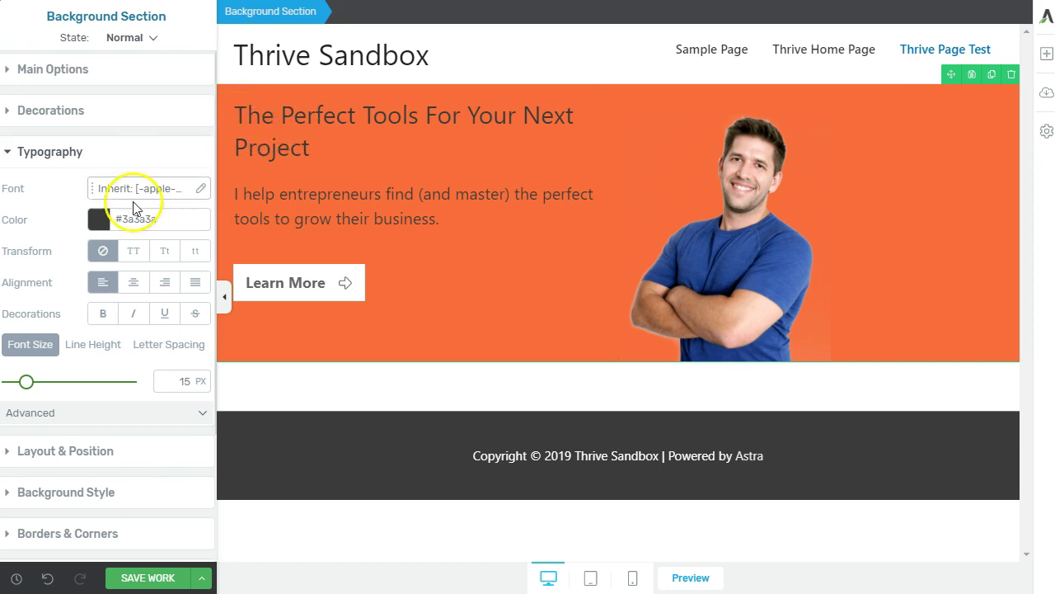
{"action": "left_click", "coordinate": [97, 222]}
{"action": "left_click_drag", "start_coordinate": [13, 363], "coordinate": [12, 248]}
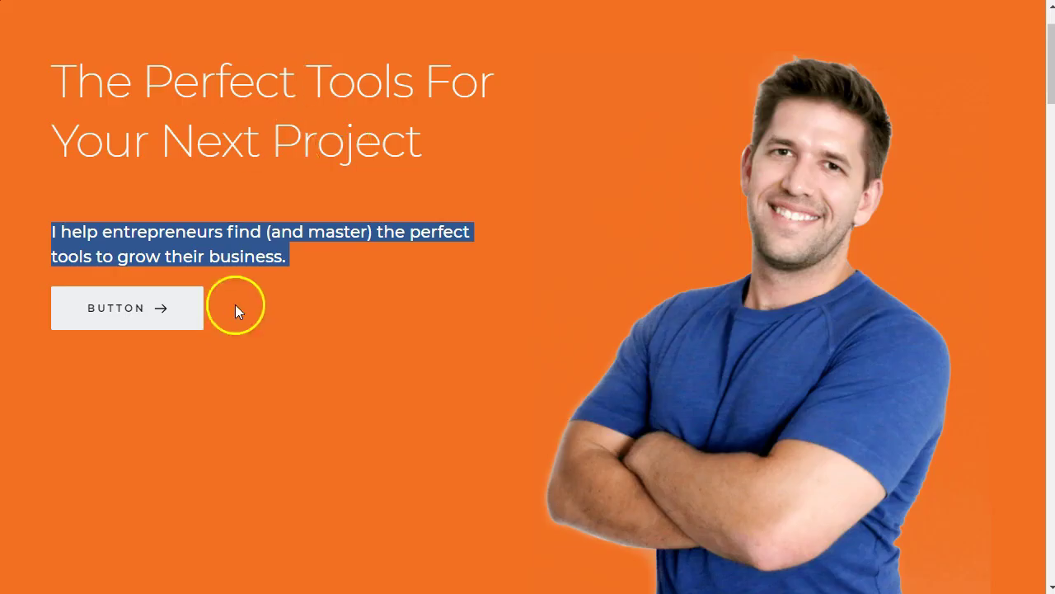
{"action": "left_click", "coordinate": [359, 306]}
{"action": "scroll", "coordinate": [585, 387], "scroll_direction": "down", "scroll_amount": 5}
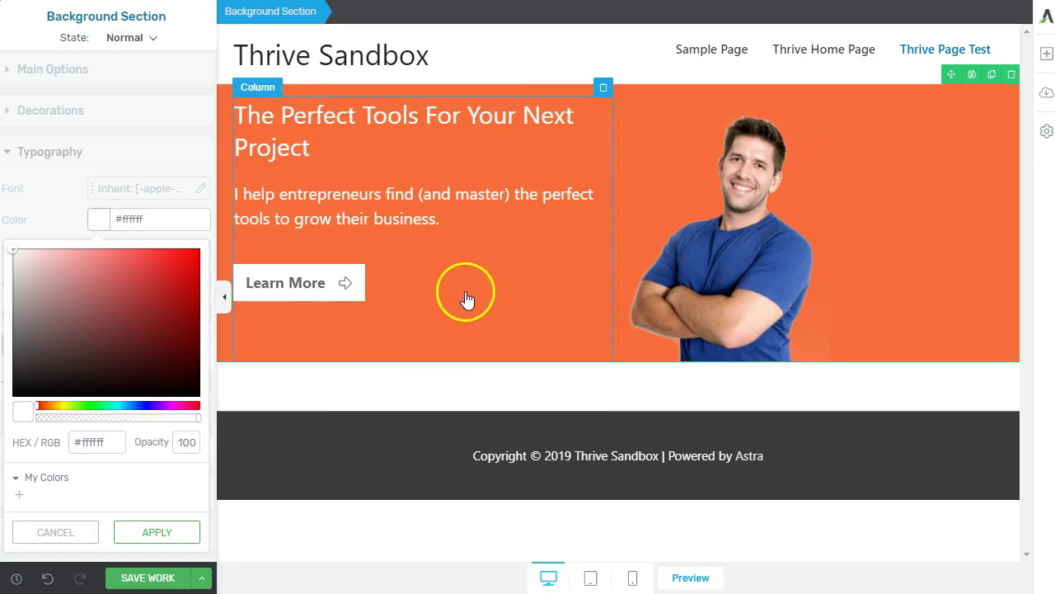
{"action": "left_click", "coordinate": [453, 278]}
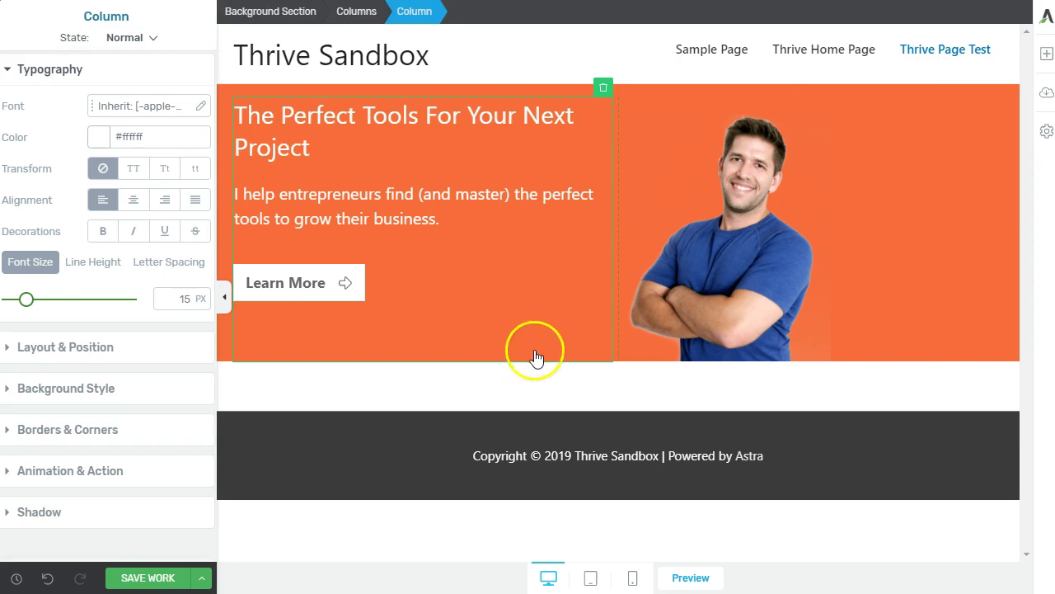
{"action": "left_click", "coordinate": [977, 409]}
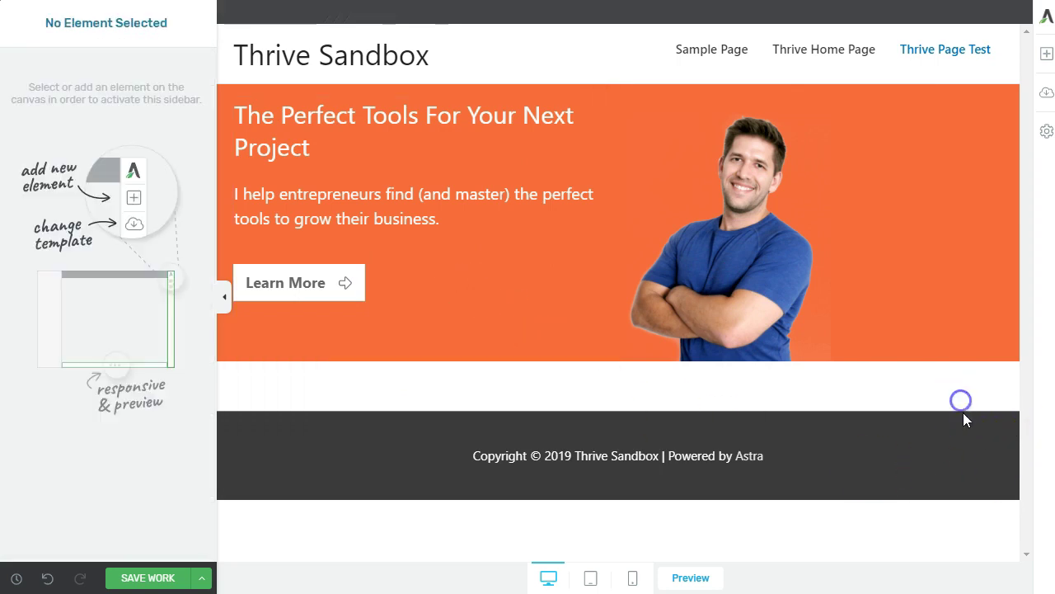
Set the orange background section's top padding to 66 px
{"action": "left_click", "coordinate": [739, 194]}
{"action": "left_click", "coordinate": [310, 11]}
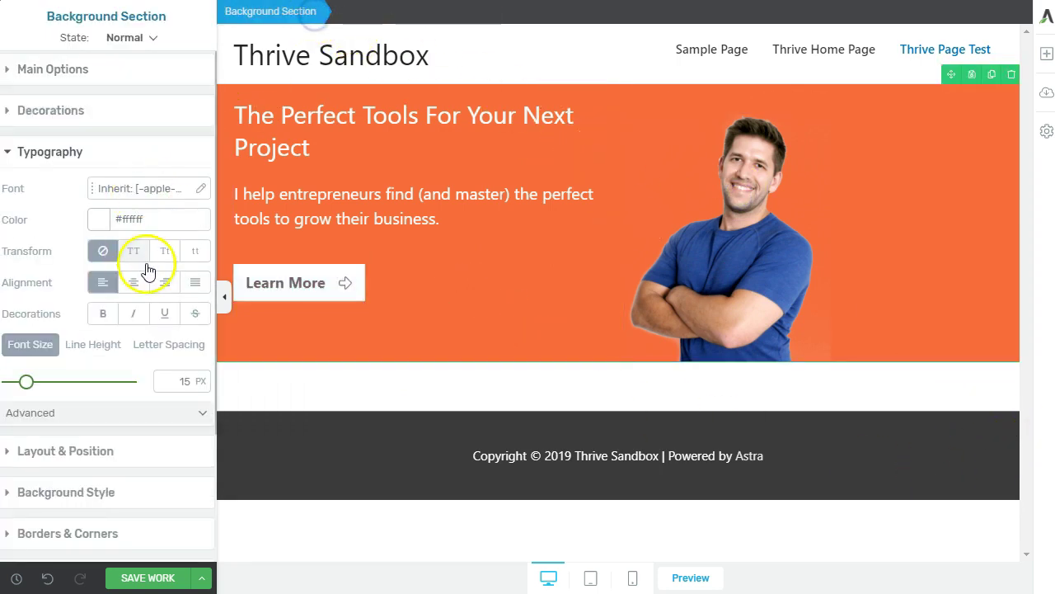
{"action": "left_click", "coordinate": [62, 451]}
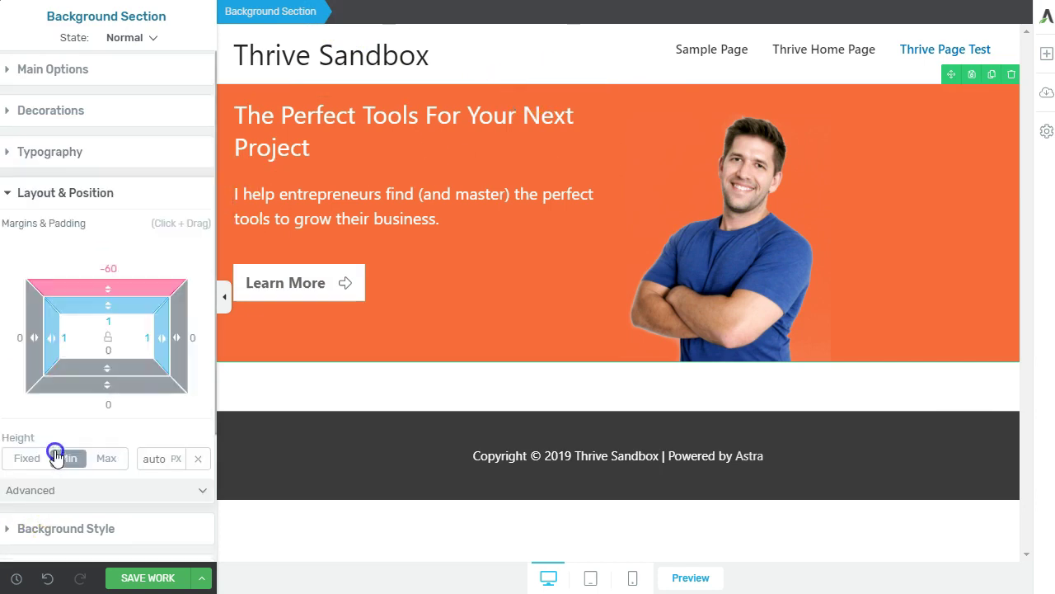
{"action": "left_click_drag", "start_coordinate": [106, 307], "coordinate": [110, 414]}
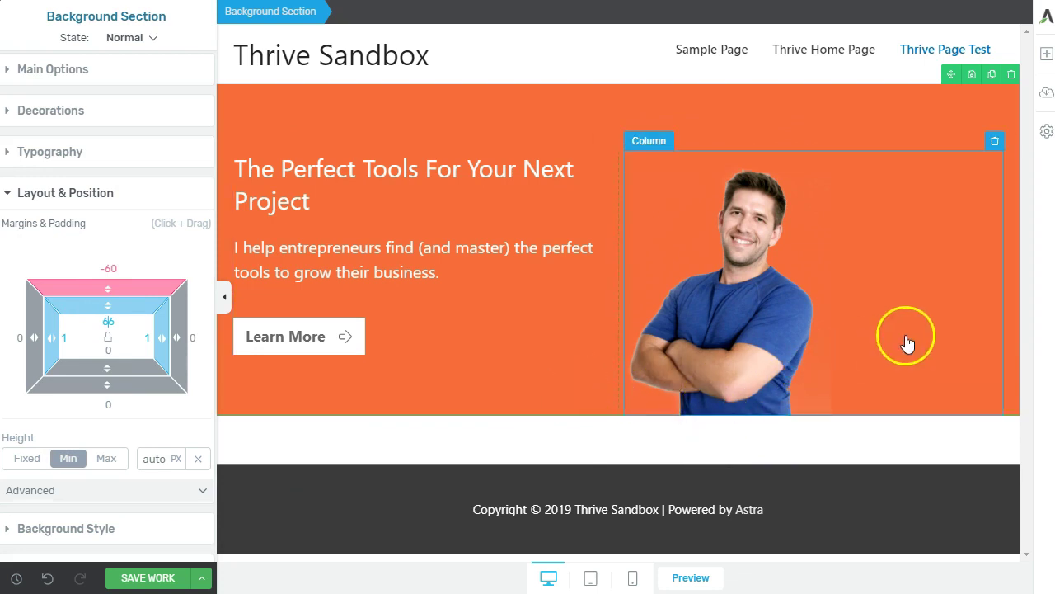
Center the portrait image horizontally within its column
{"action": "left_click", "coordinate": [888, 311]}
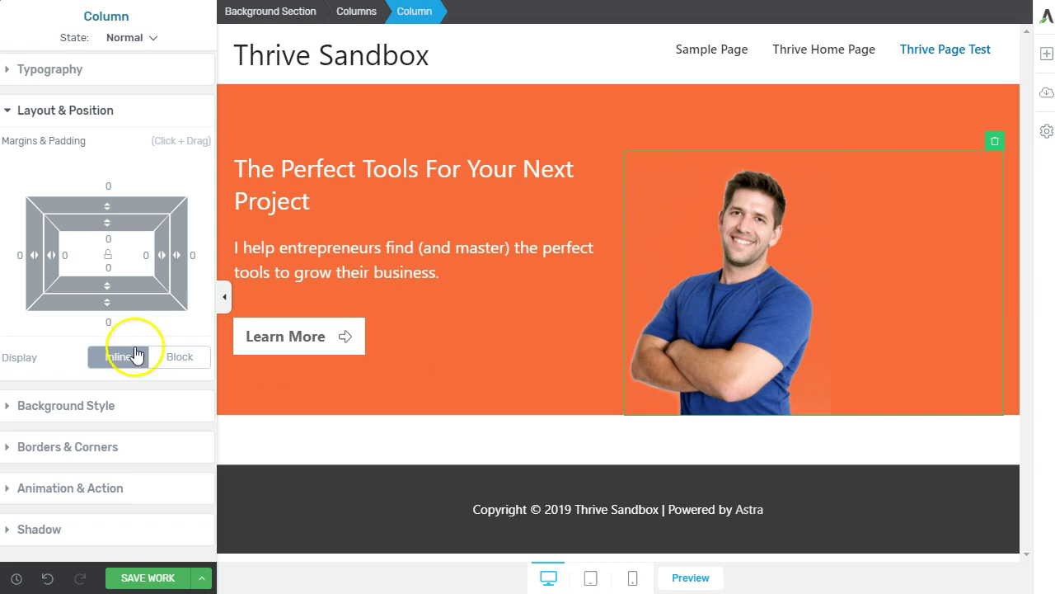
{"action": "left_click", "coordinate": [33, 69]}
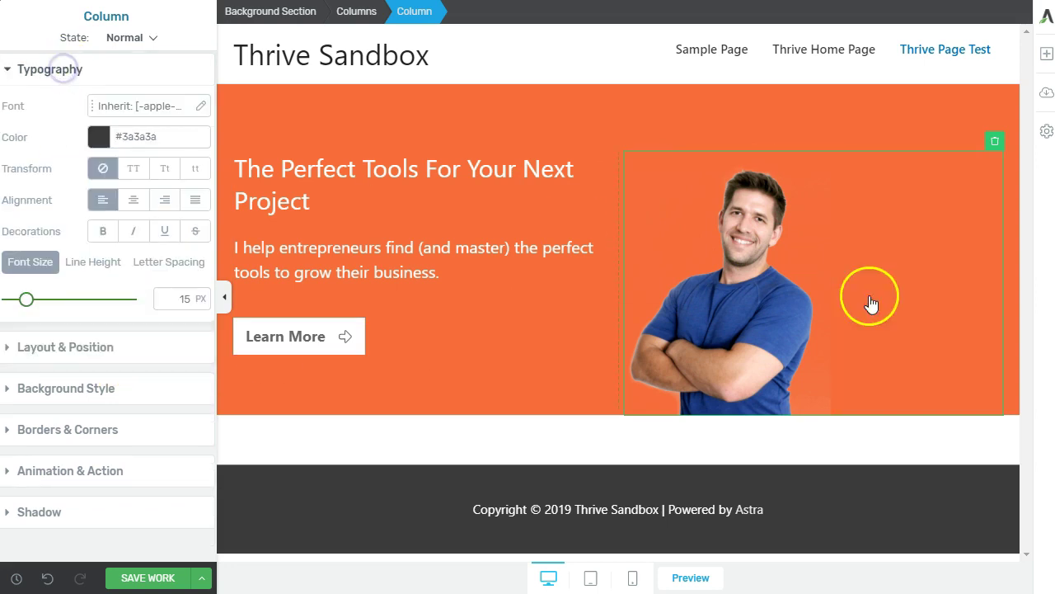
{"action": "left_click", "coordinate": [767, 304]}
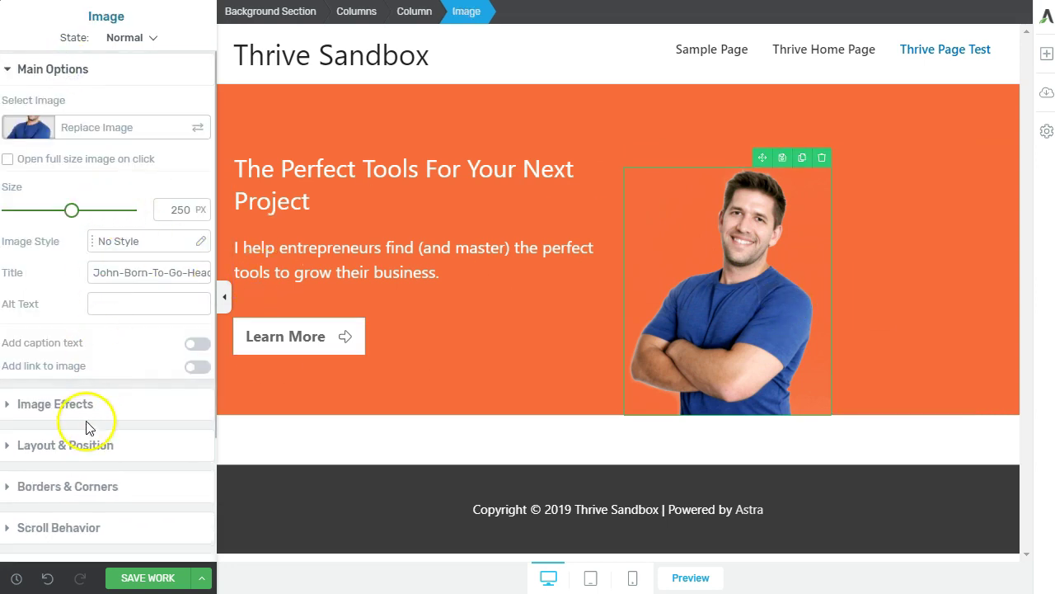
{"action": "left_click", "coordinate": [80, 447]}
{"action": "left_click", "coordinate": [164, 399]}
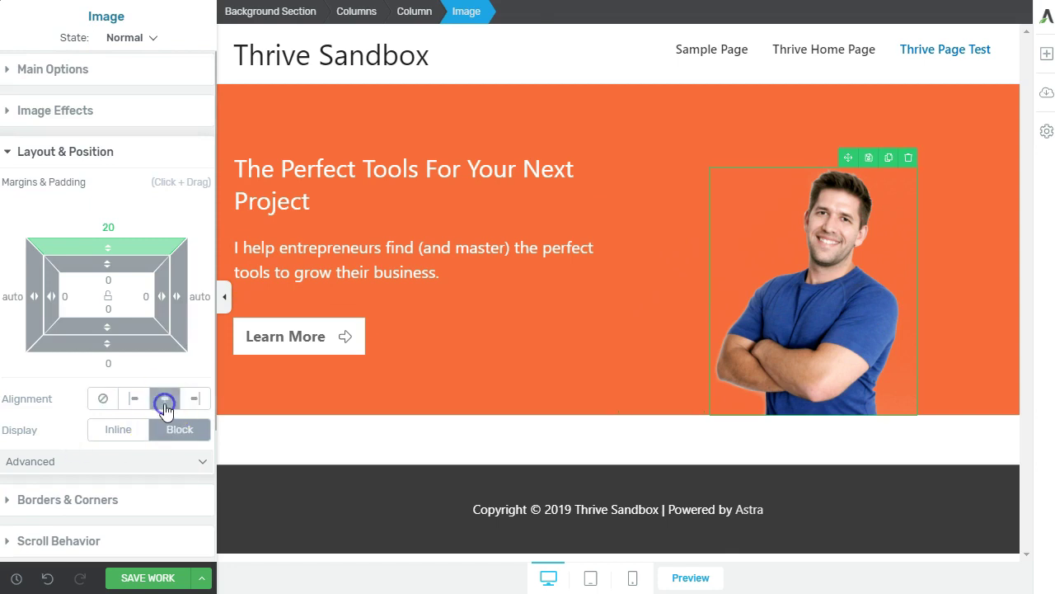
Widen the hero's text column to about 60% of the row, narrowing the image column to about 40%
{"action": "left_click_drag", "start_coordinate": [619, 267], "coordinate": [695, 270]}
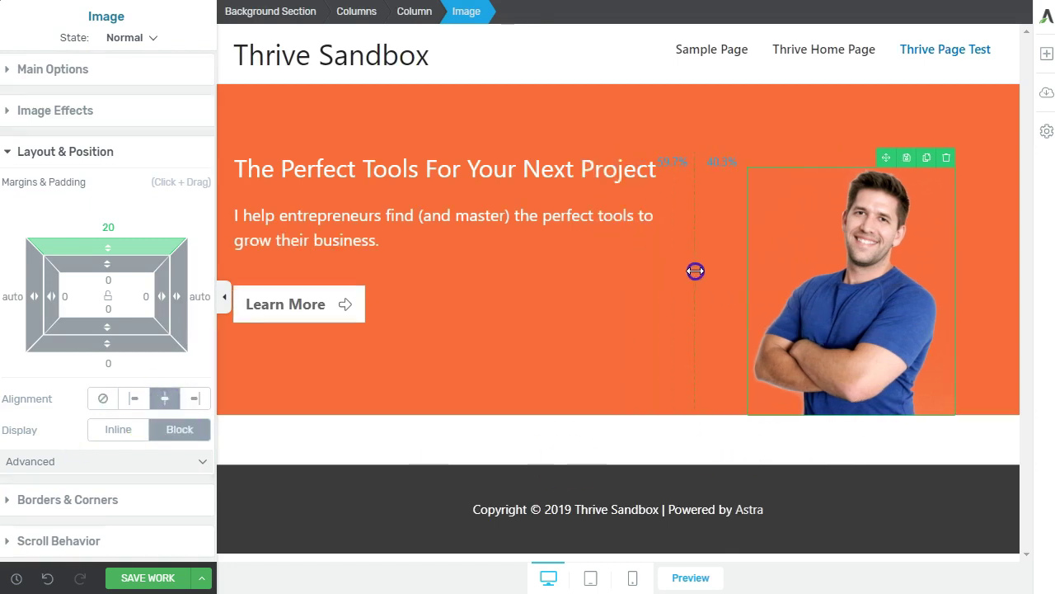
{"action": "left_click", "coordinate": [700, 447]}
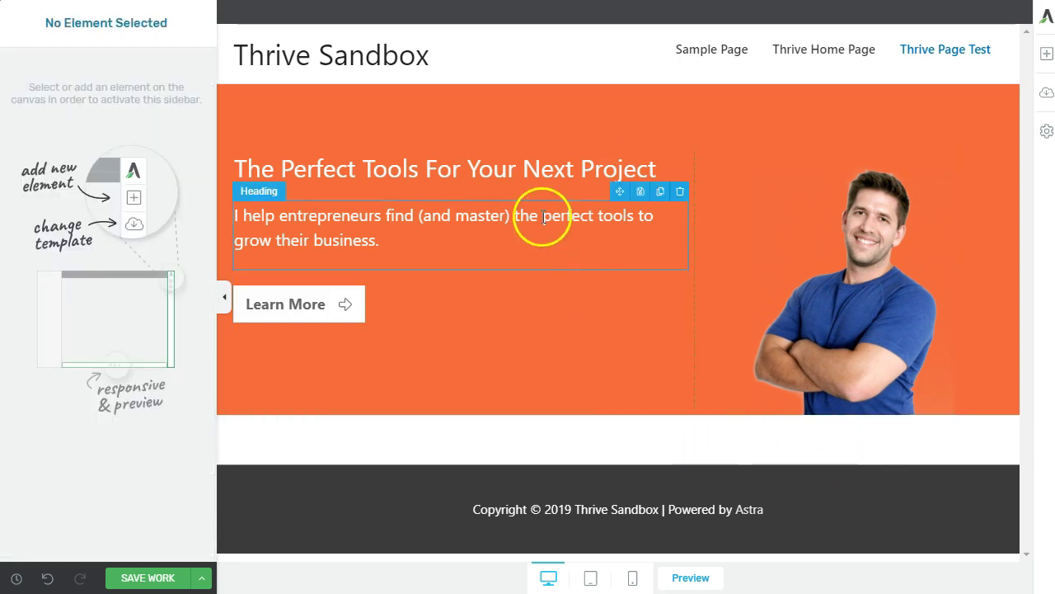
Center the content of the hero's columns vertically
{"action": "left_click", "coordinate": [596, 240]}
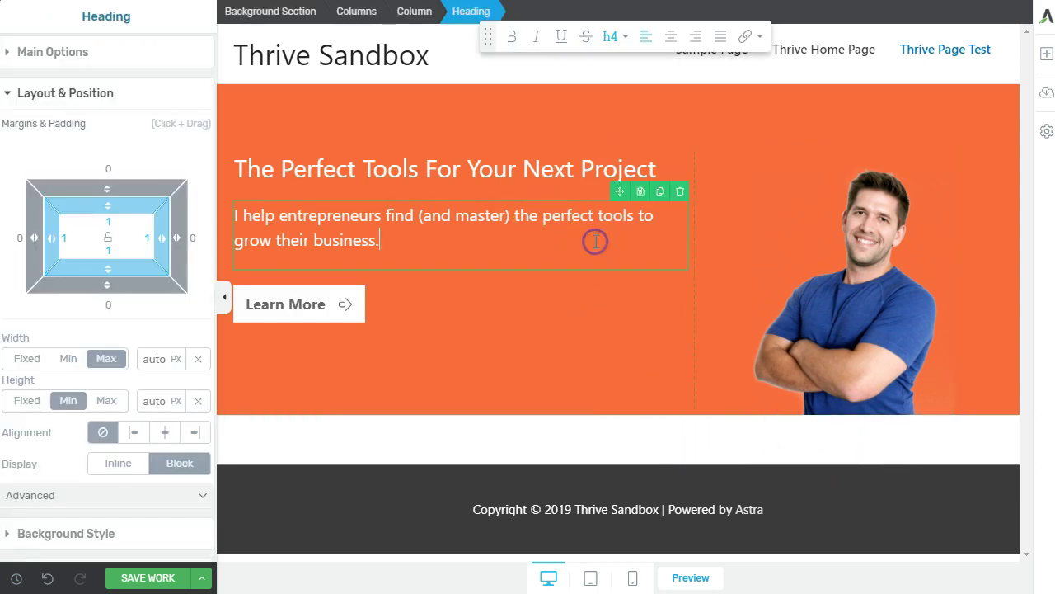
{"action": "left_click", "coordinate": [359, 13]}
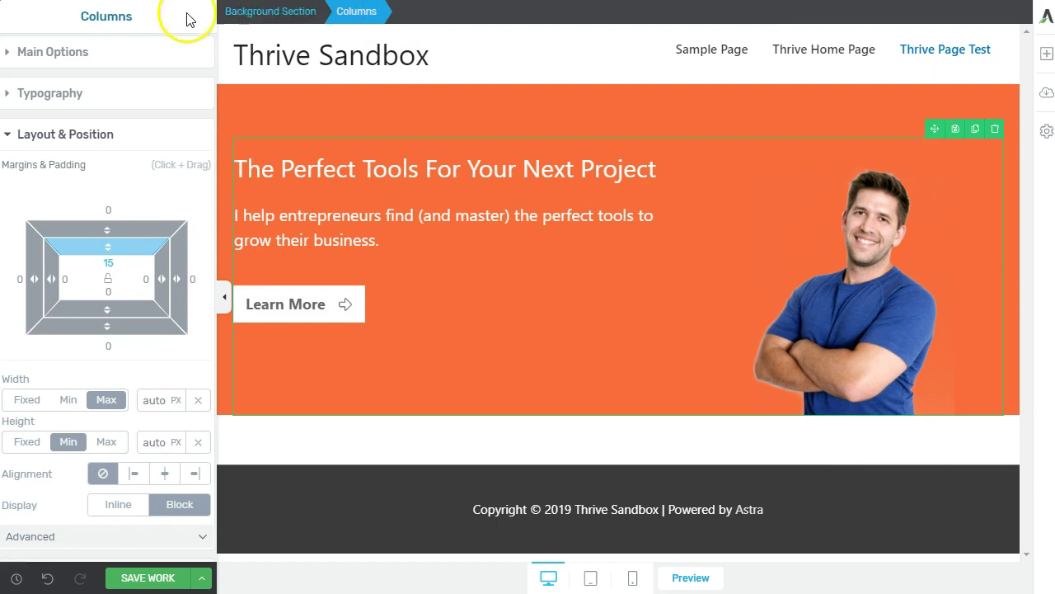
{"action": "left_click", "coordinate": [64, 53]}
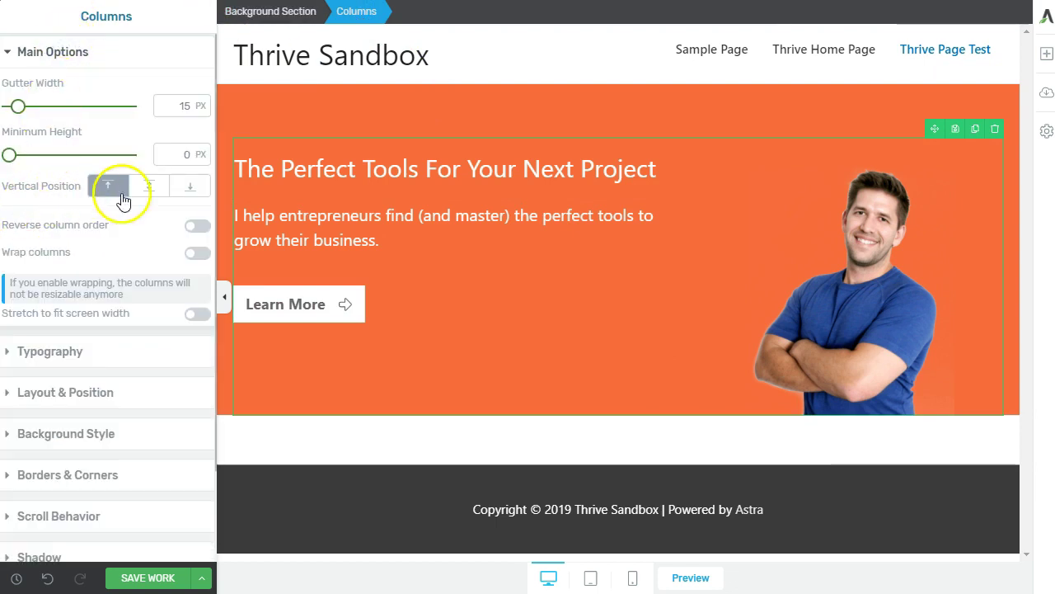
{"action": "left_click", "coordinate": [151, 190]}
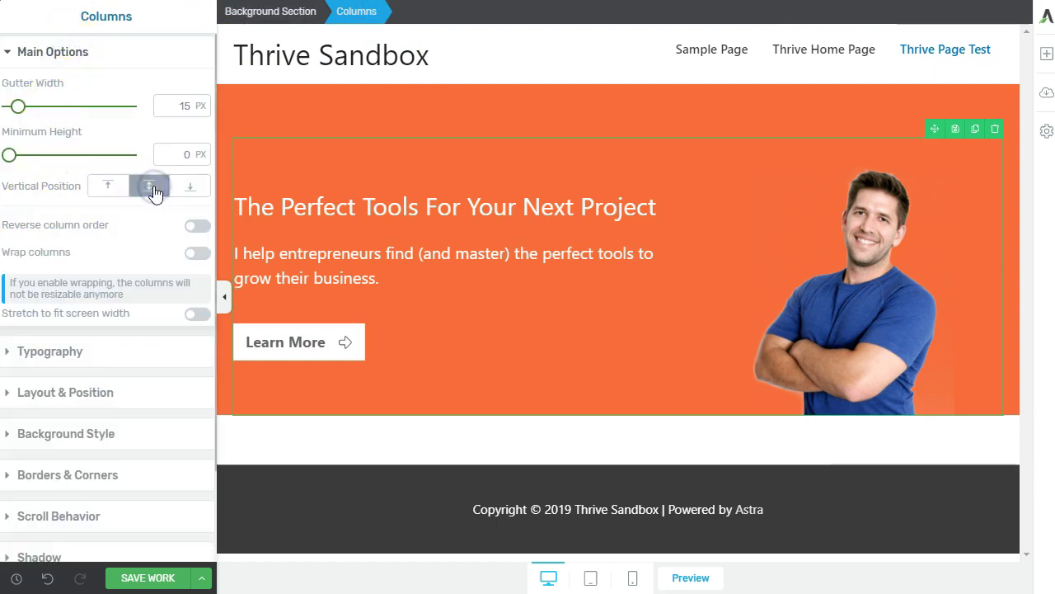
{"action": "left_click", "coordinate": [618, 372]}
{"action": "left_click", "coordinate": [626, 445]}
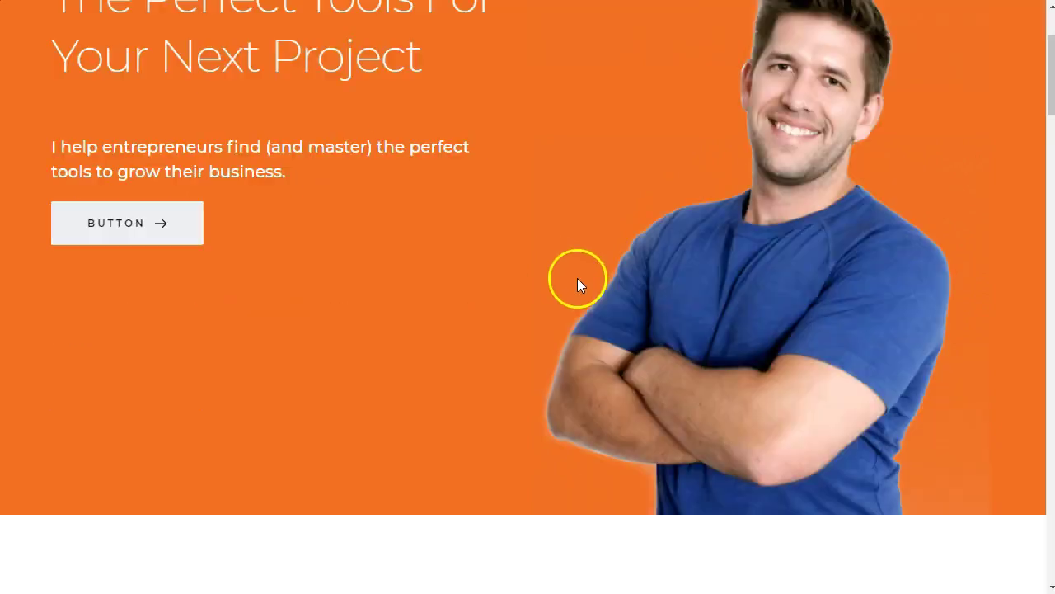
Try to move a newly added heading out of the orange background section into the blank area below, and delete that heading
{"action": "scroll", "coordinate": [579, 284], "scroll_direction": "down", "scroll_amount": 8}
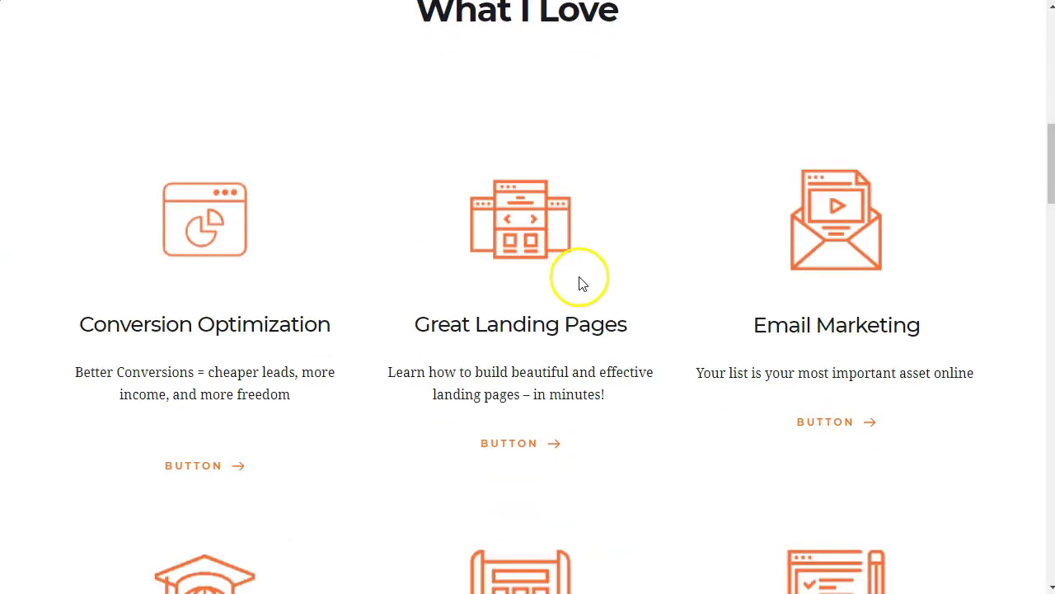
{"action": "scroll", "coordinate": [580, 285], "scroll_direction": "up", "scroll_amount": 2}
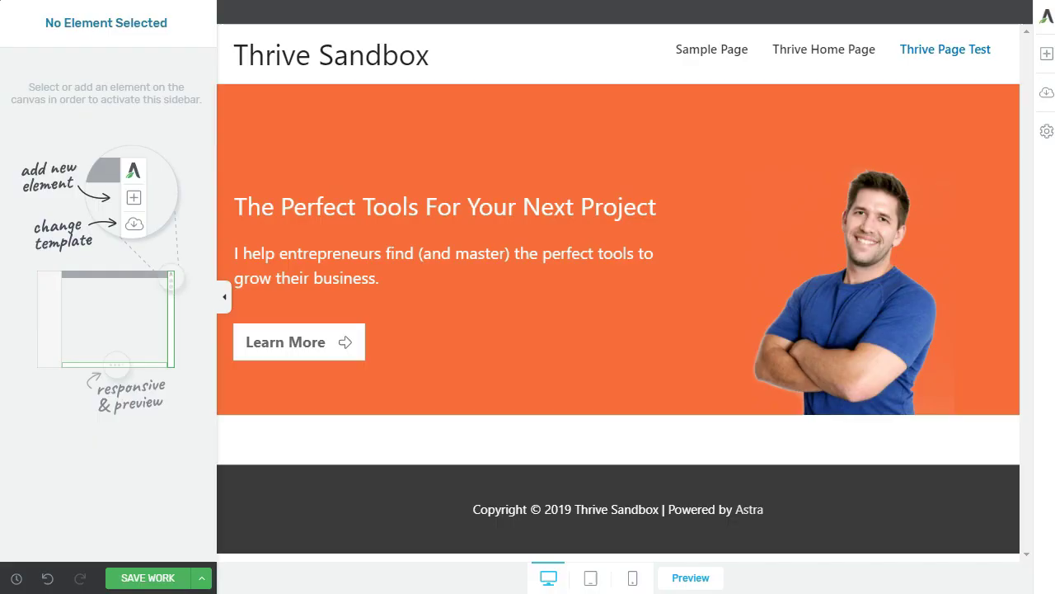
{"action": "left_click", "coordinate": [1046, 54]}
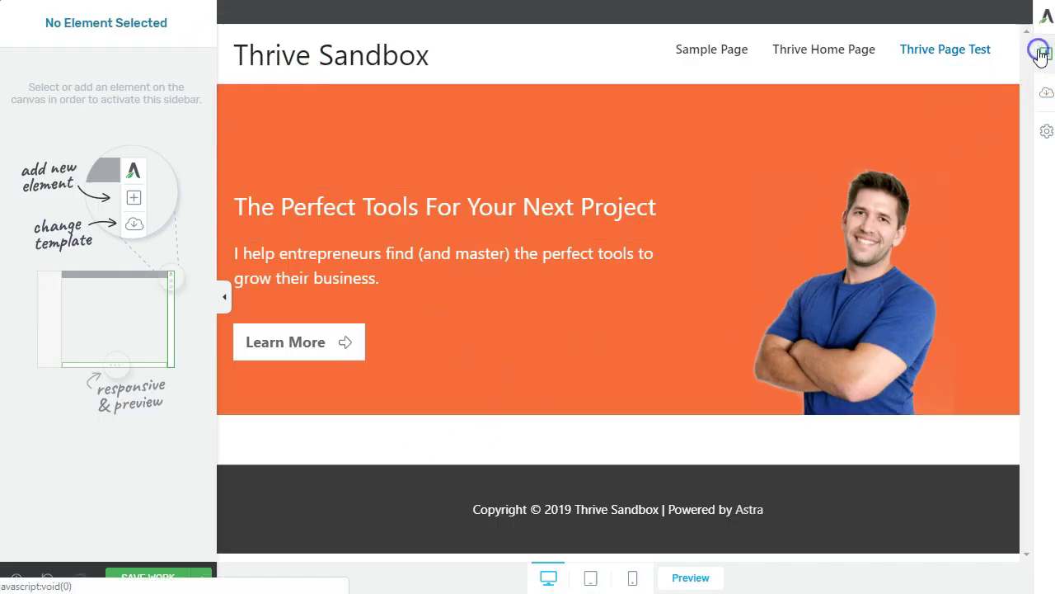
{"action": "left_click_drag", "start_coordinate": [969, 136], "coordinate": [607, 414]}
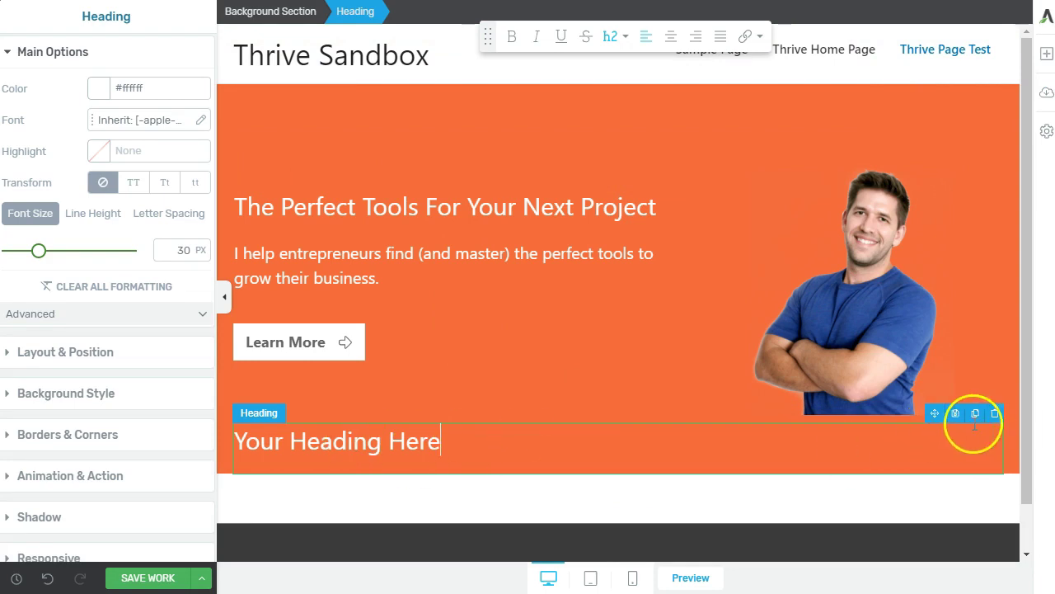
{"action": "left_click_drag", "start_coordinate": [935, 413], "coordinate": [647, 515]}
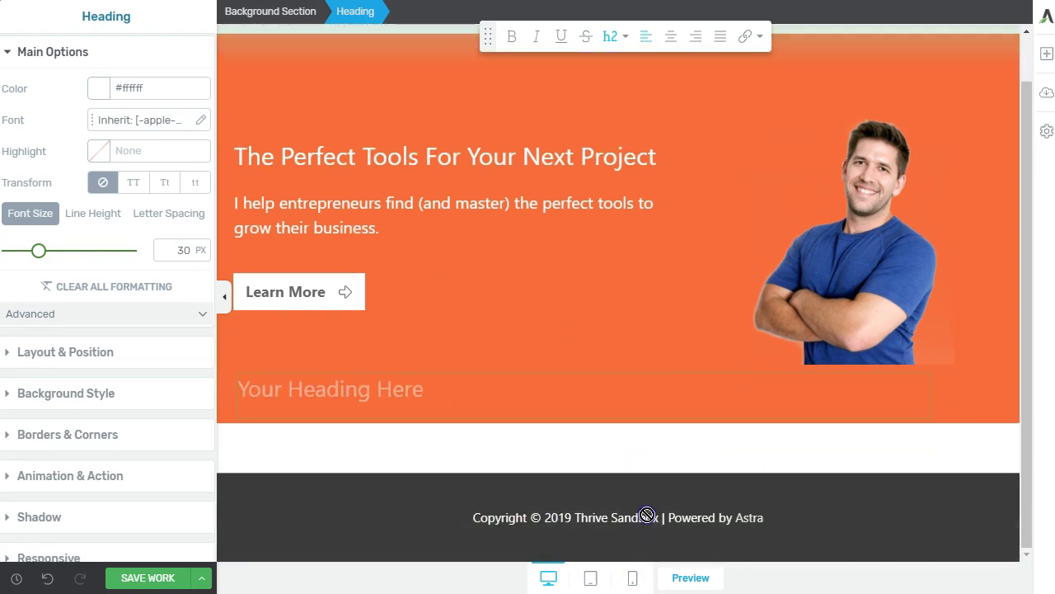
{"action": "left_click_drag", "start_coordinate": [656, 424], "coordinate": [654, 426]}
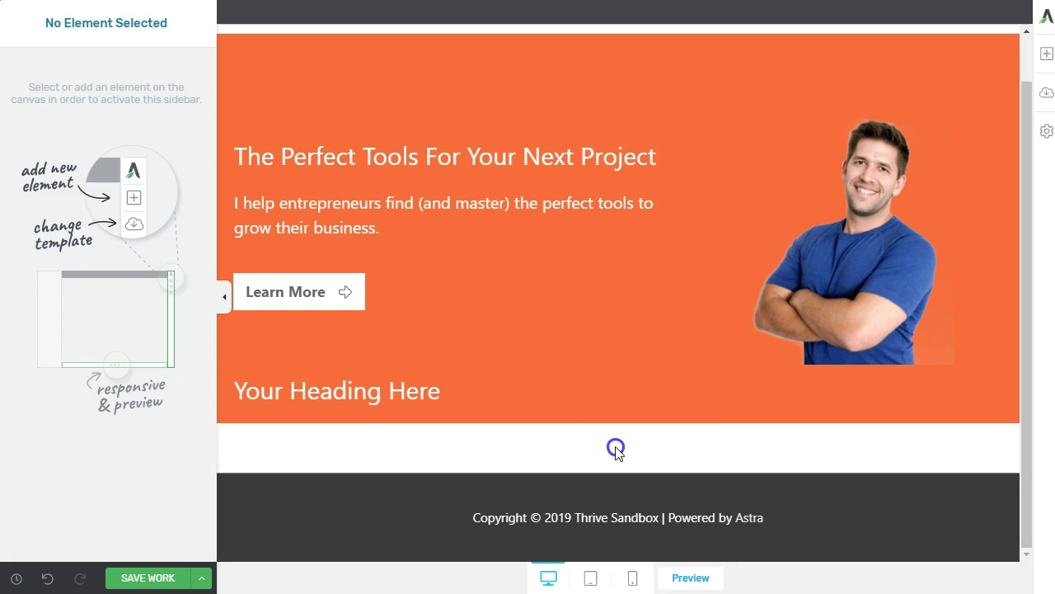
{"action": "left_click", "coordinate": [995, 364]}
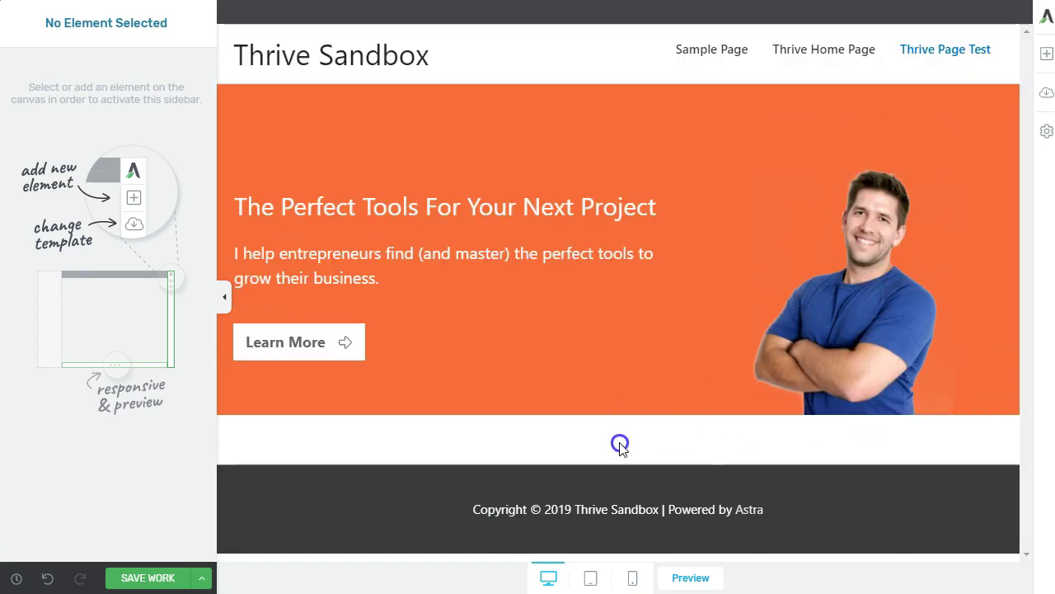
Add a heading element directly below the orange background section, outside of it
{"action": "left_click", "coordinate": [1046, 54]}
{"action": "left_click_drag", "start_coordinate": [956, 124], "coordinate": [979, 117]}
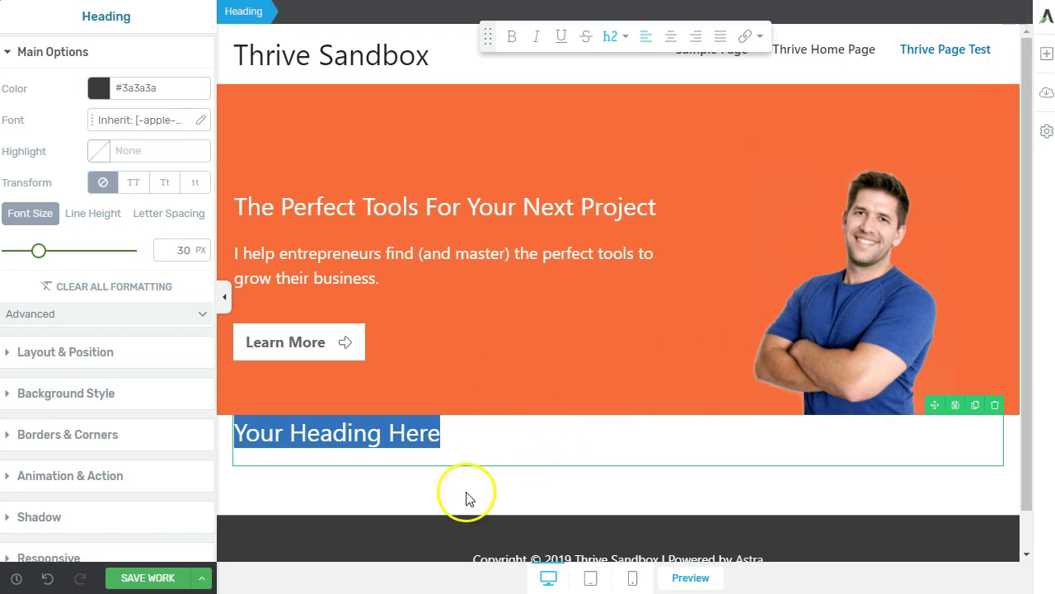
{"action": "left_click_drag", "start_coordinate": [935, 405], "coordinate": [708, 427]}
{"action": "left_click_drag", "start_coordinate": [637, 406], "coordinate": [566, 489]}
{"action": "left_click_drag", "start_coordinate": [680, 473], "coordinate": [866, 386]}
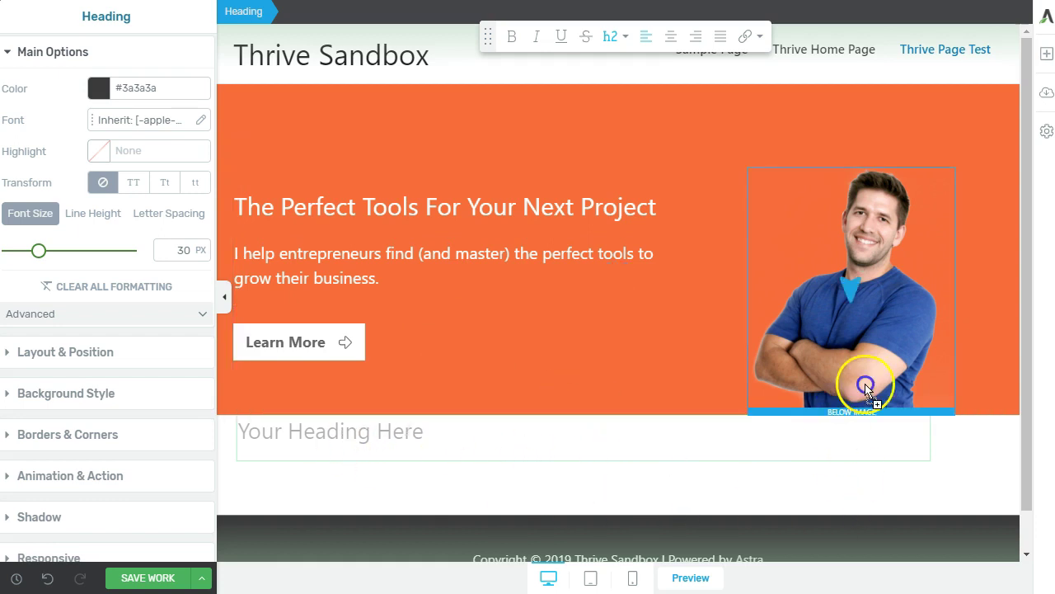
{"action": "left_click_drag", "start_coordinate": [952, 442], "coordinate": [1017, 413]}
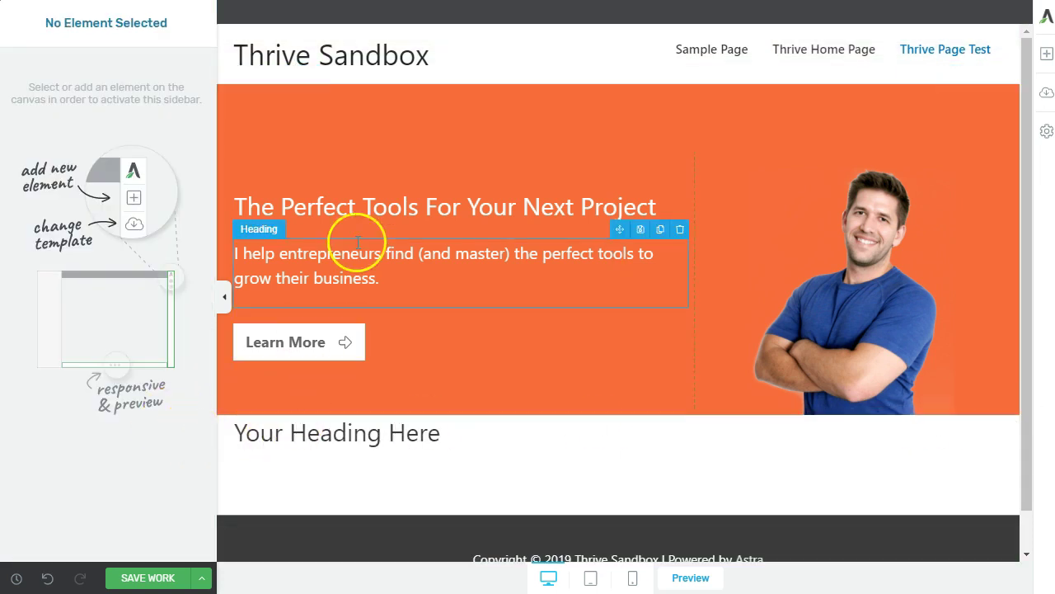
Center the new heading's text and set the heading's top margin to 117 px
{"action": "left_click", "coordinate": [307, 439]}
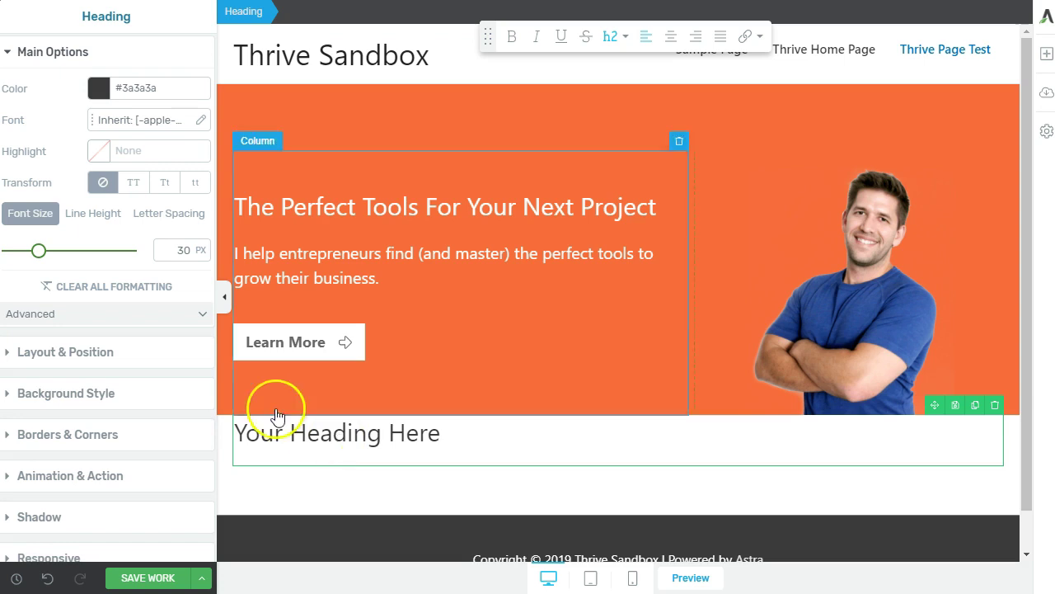
{"action": "left_click", "coordinate": [106, 355]}
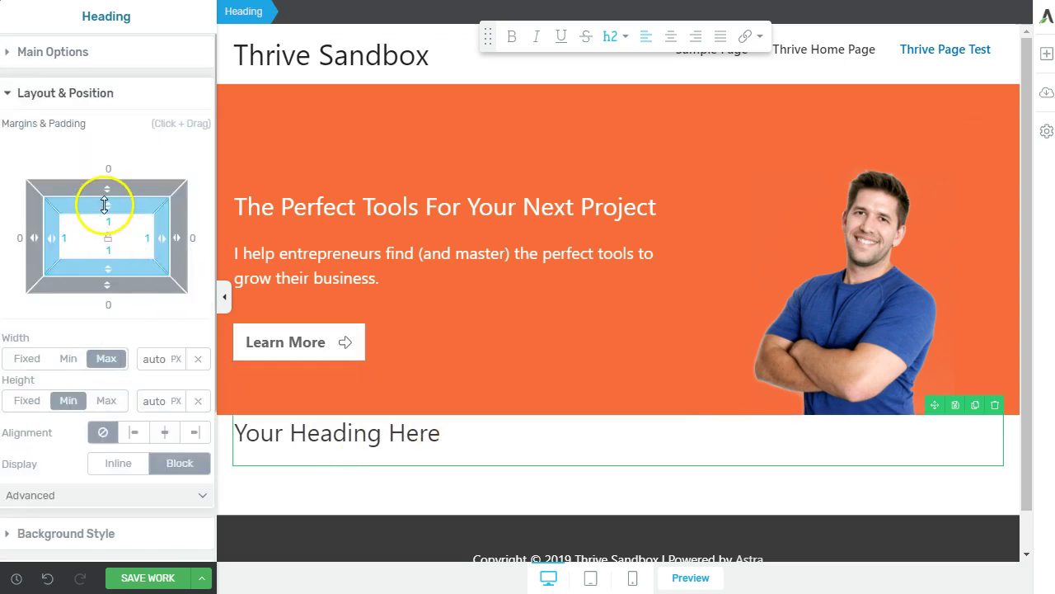
{"action": "left_click_drag", "start_coordinate": [111, 186], "coordinate": [141, 18]}
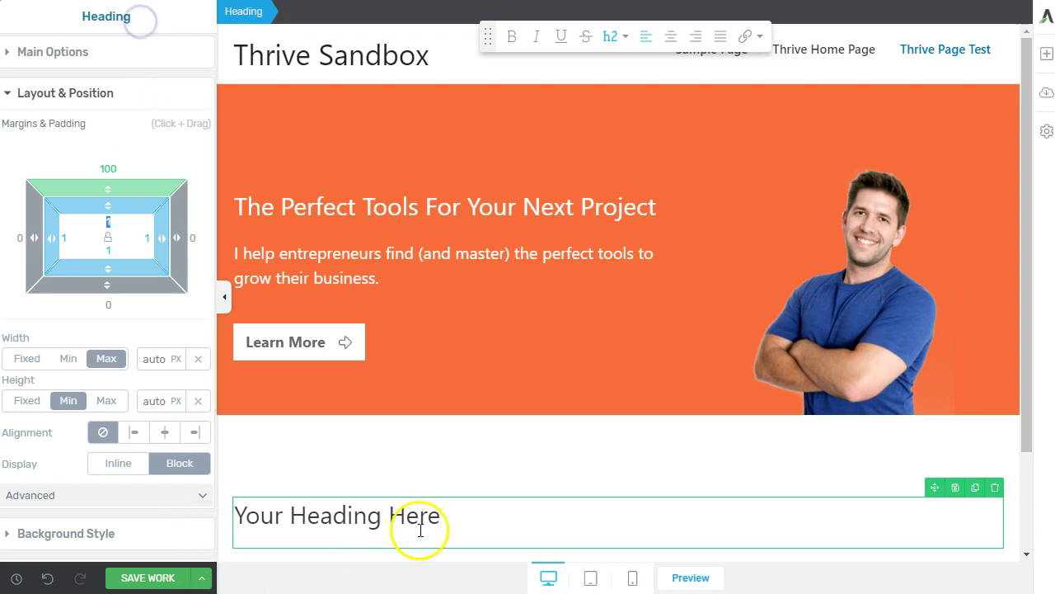
{"action": "left_click", "coordinate": [671, 36]}
{"action": "left_click_drag", "start_coordinate": [132, 191], "coordinate": [125, 163]}
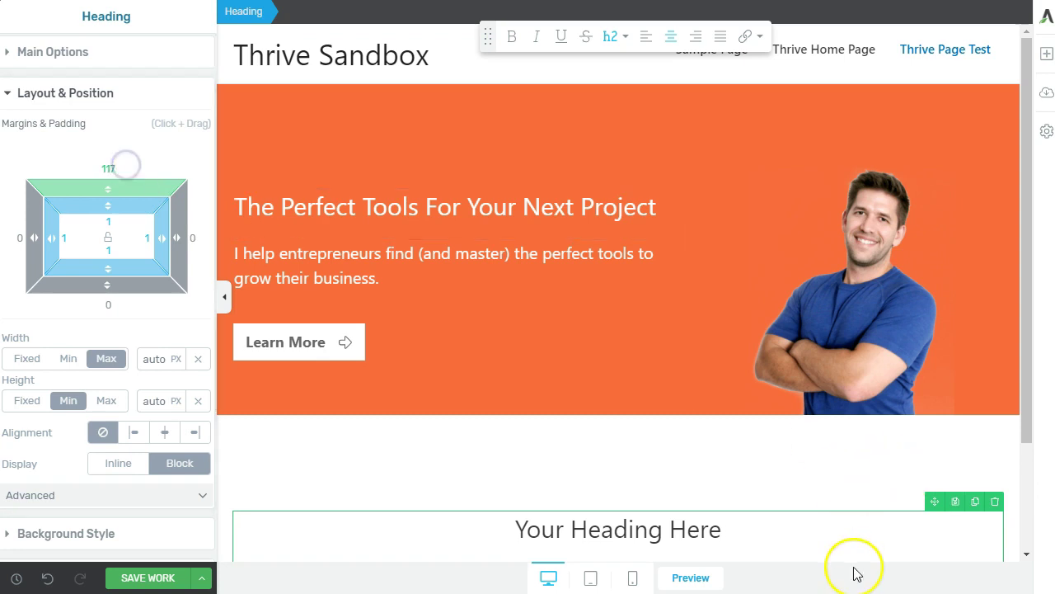
{"action": "scroll", "coordinate": [792, 448], "scroll_direction": "down", "scroll_amount": 3}
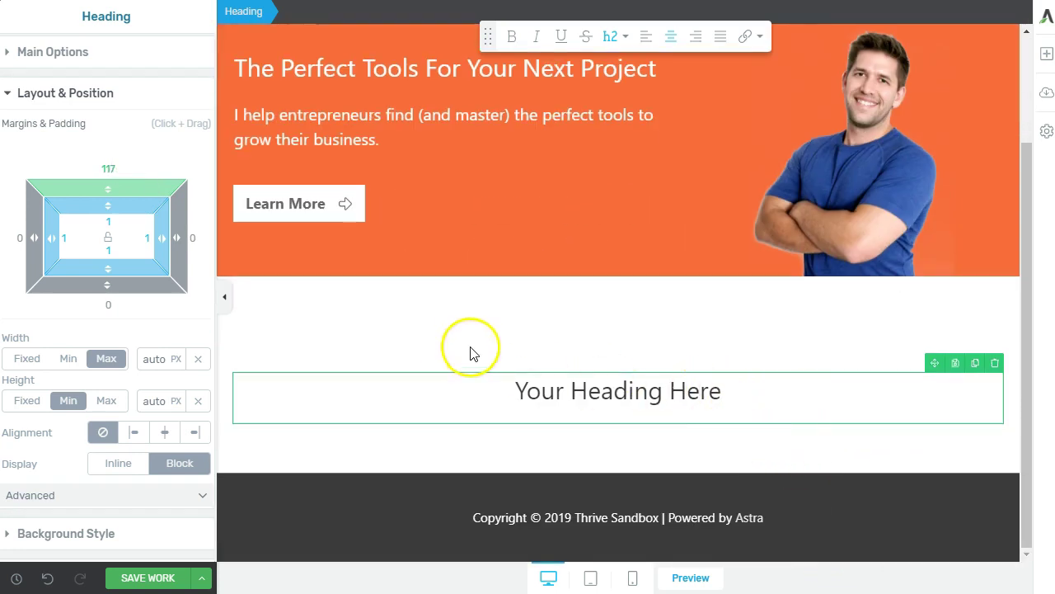
{"action": "left_click", "coordinate": [646, 344]}
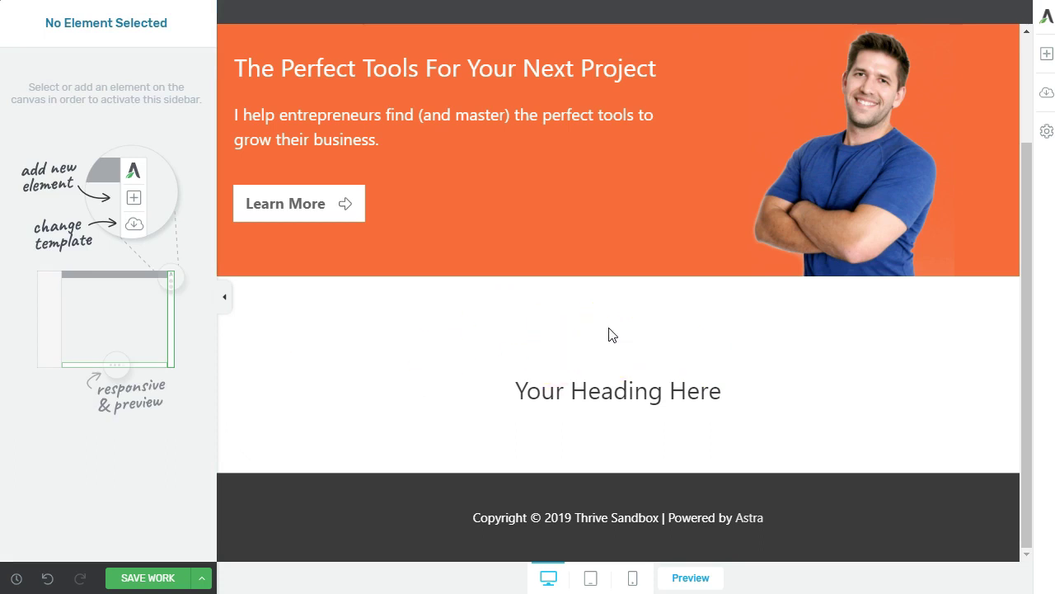
Inspect the margin and padding settings of the new heading and the portrait image
{"action": "left_click", "coordinate": [606, 391]}
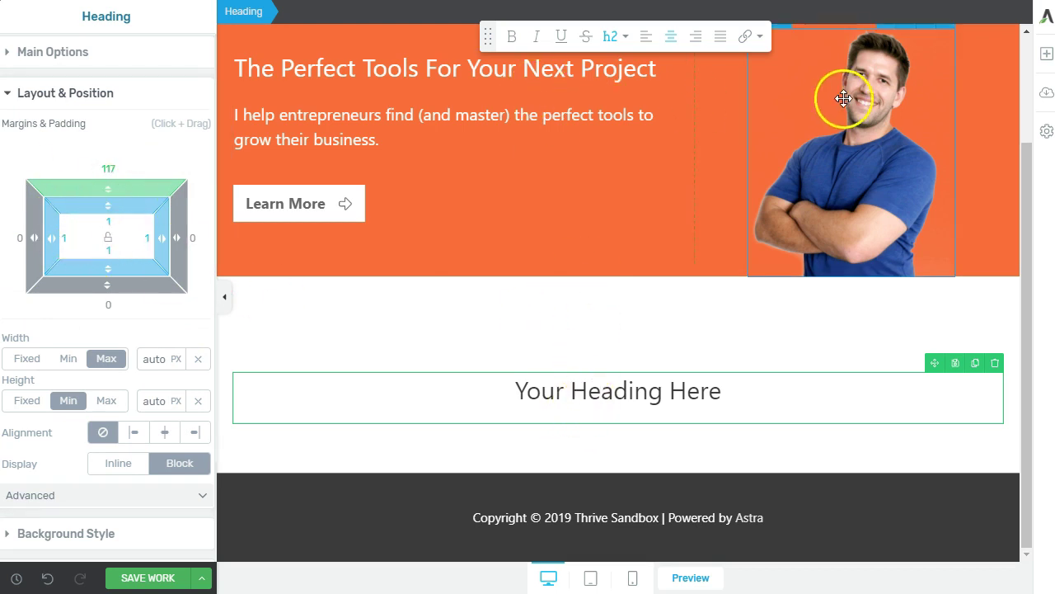
{"action": "left_click", "coordinate": [859, 141]}
{"action": "scroll", "coordinate": [859, 141], "scroll_direction": "up", "scroll_amount": 2}
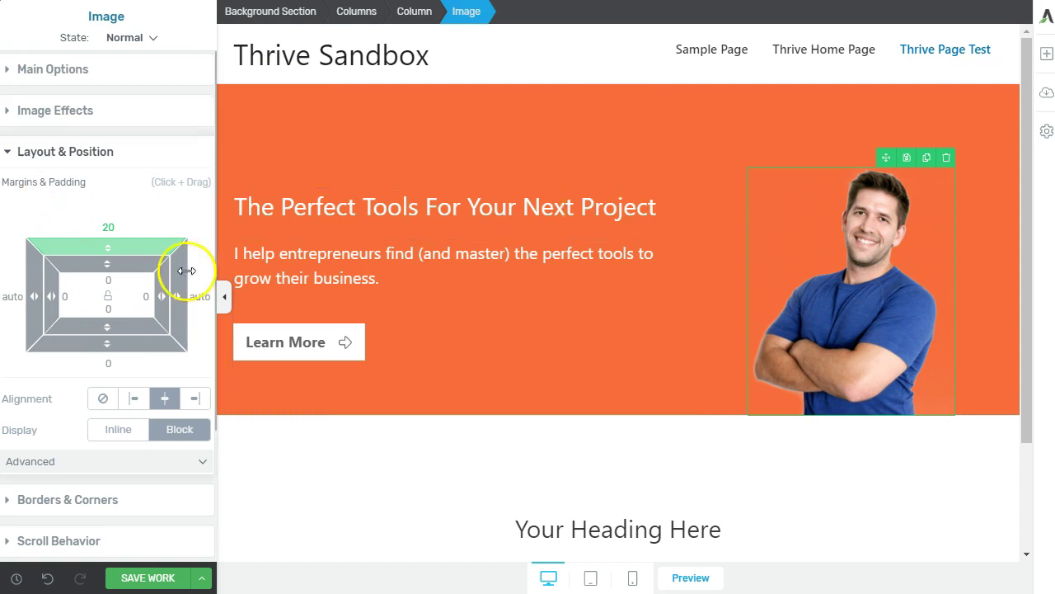
Replace the placeholder heading text with "What I Love", matching the sample home page
{"action": "scroll", "coordinate": [489, 483], "scroll_direction": "down", "scroll_amount": 2}
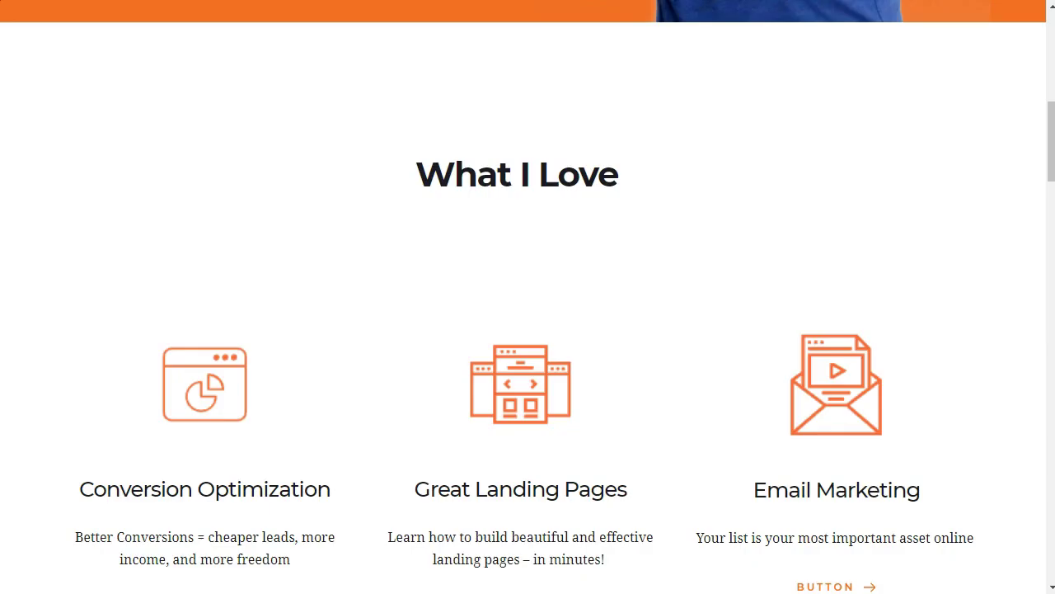
{"action": "scroll", "coordinate": [636, 266], "scroll_direction": "down", "scroll_amount": 3}
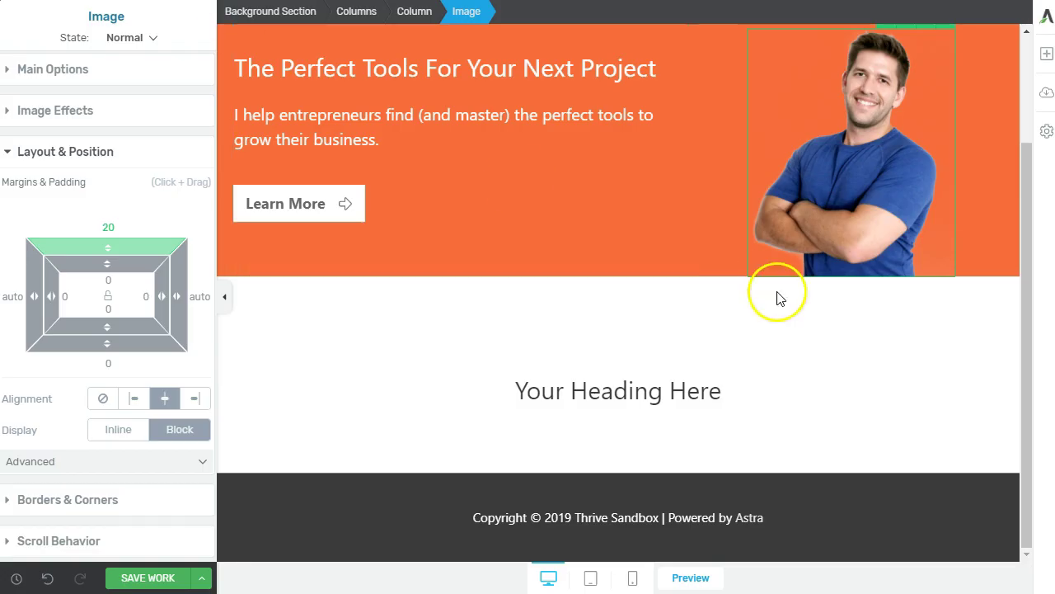
{"action": "triple_click", "coordinate": [669, 381]}
{"action": "type", "text": "What I Love"}
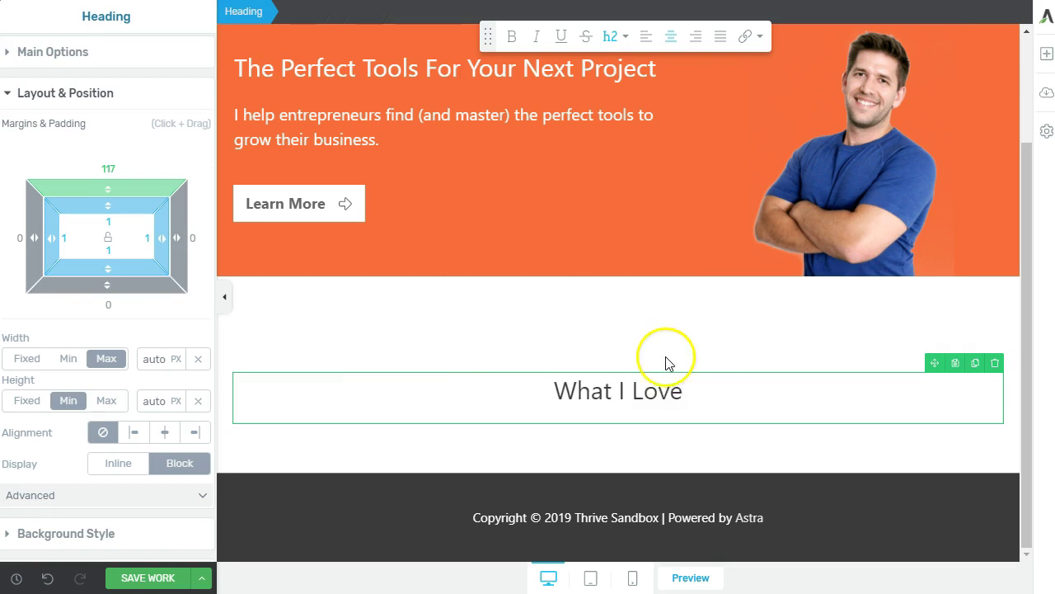
{"action": "left_click", "coordinate": [666, 358]}
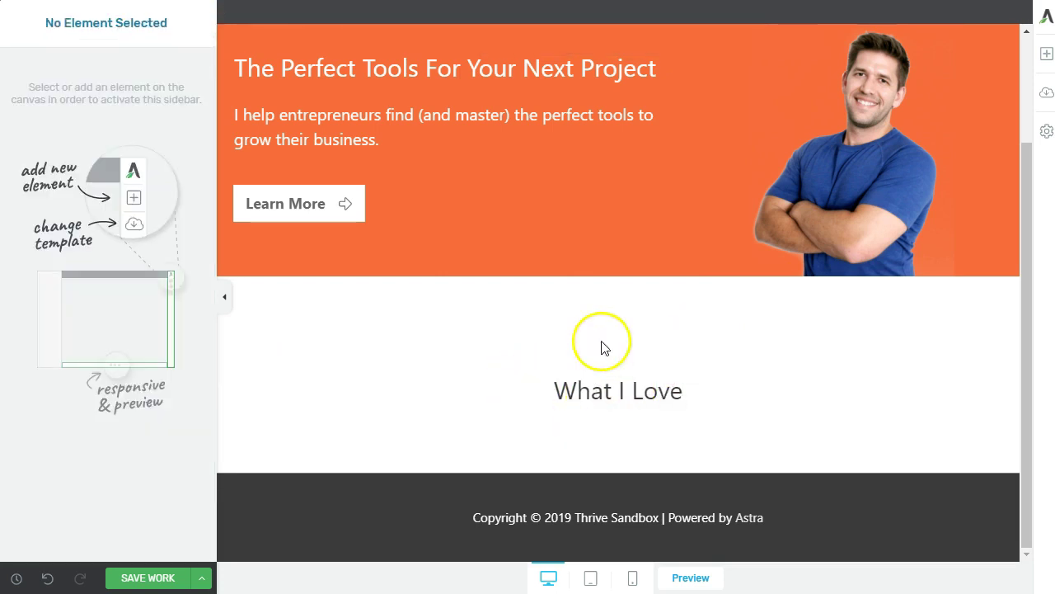
Choose the Google font Montserrat for the "What I Love" heading
{"action": "left_click", "coordinate": [617, 406]}
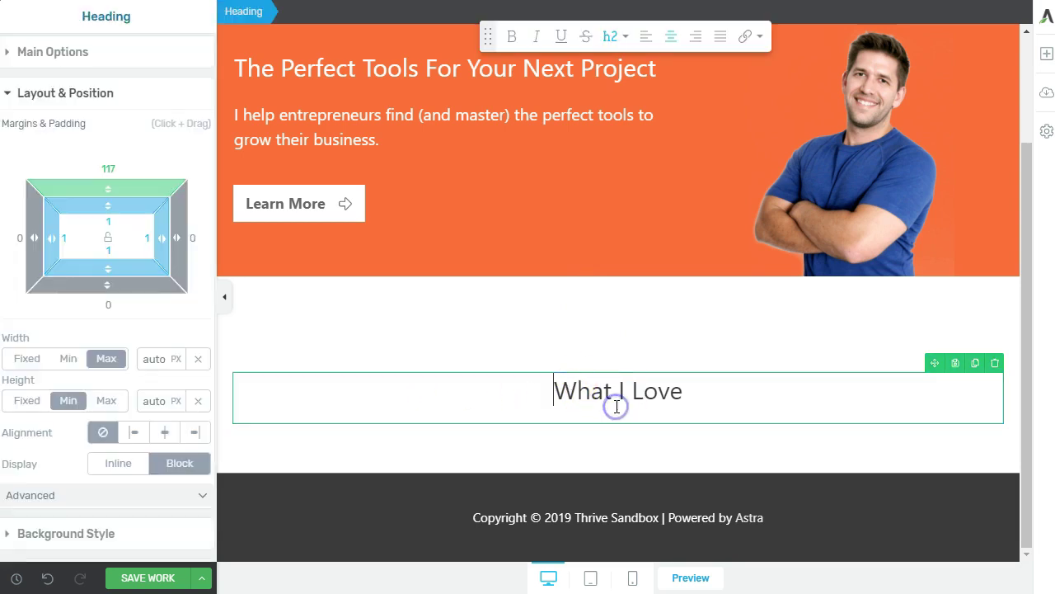
{"action": "left_click", "coordinate": [63, 59]}
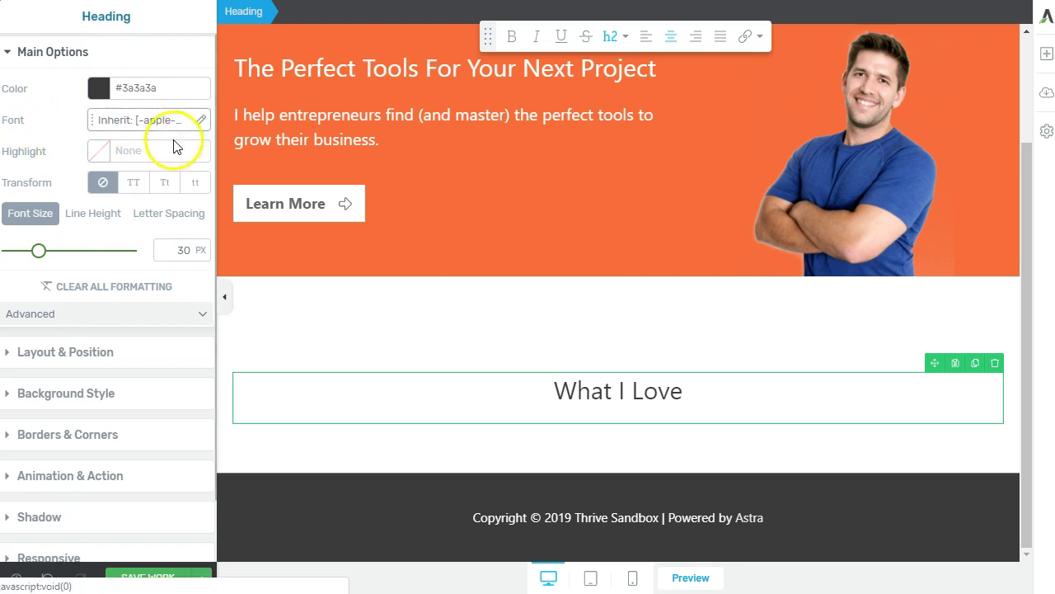
{"action": "left_click", "coordinate": [129, 121]}
{"action": "left_click", "coordinate": [100, 179]}
{"action": "left_click", "coordinate": [98, 198]}
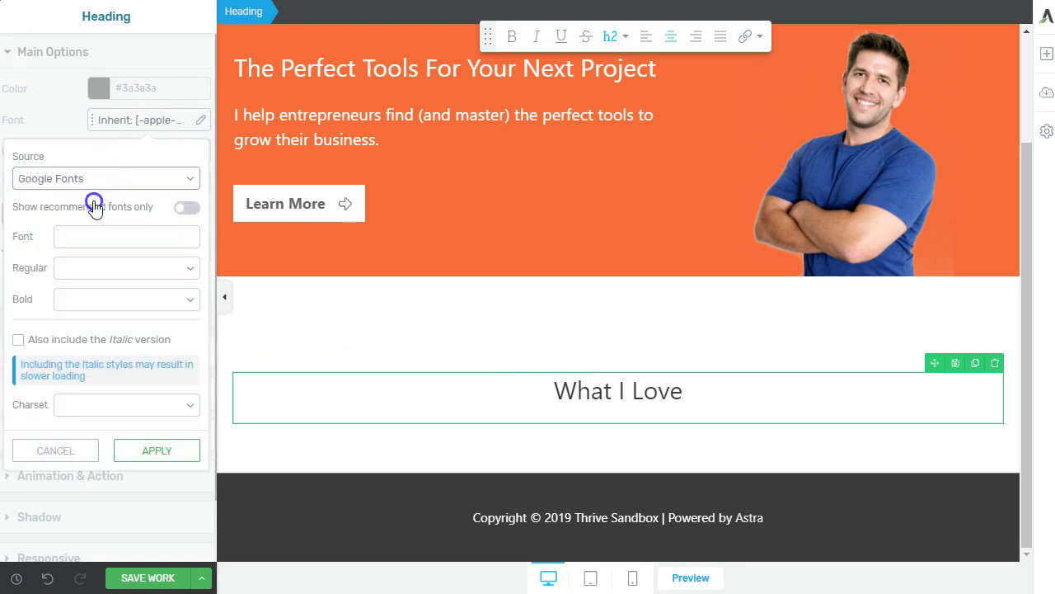
{"action": "left_click", "coordinate": [108, 230]}
{"action": "type", "text": "mo"}
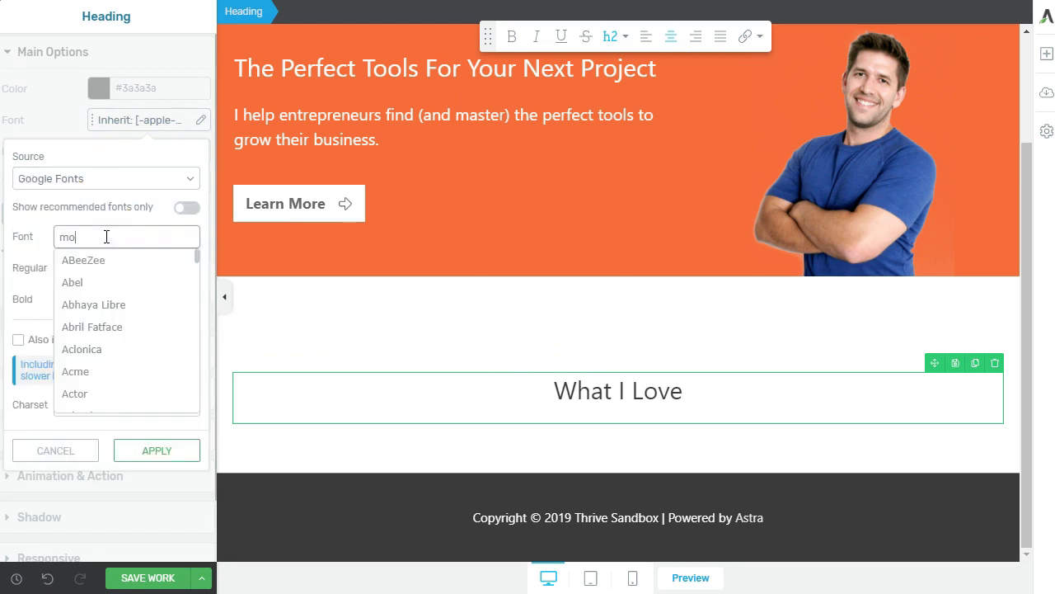
{"action": "type", "text": "nt"}
{"action": "left_click", "coordinate": [106, 304]}
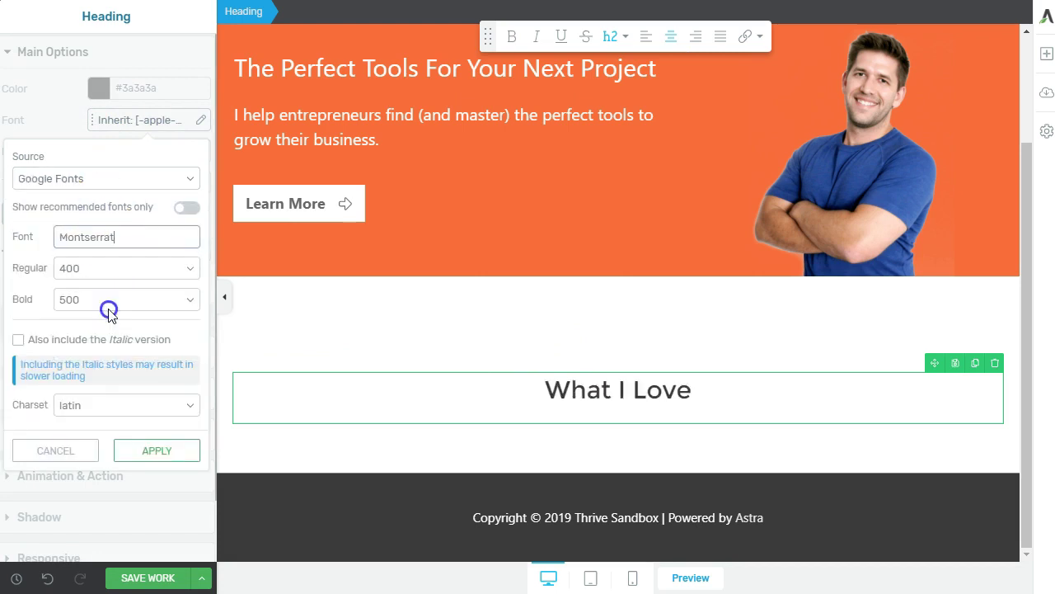
Set the heading font's regular weight to 400 and bold weight to 800, and make the heading text bold
{"action": "left_click", "coordinate": [105, 279]}
{"action": "left_click", "coordinate": [106, 308]}
{"action": "left_click", "coordinate": [106, 303]}
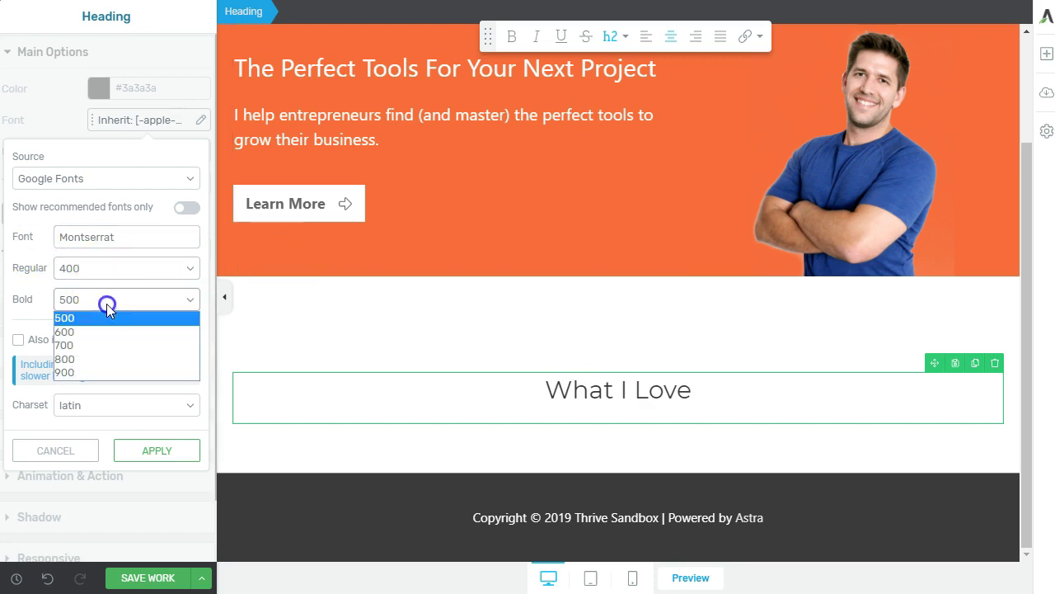
{"action": "left_click", "coordinate": [106, 359]}
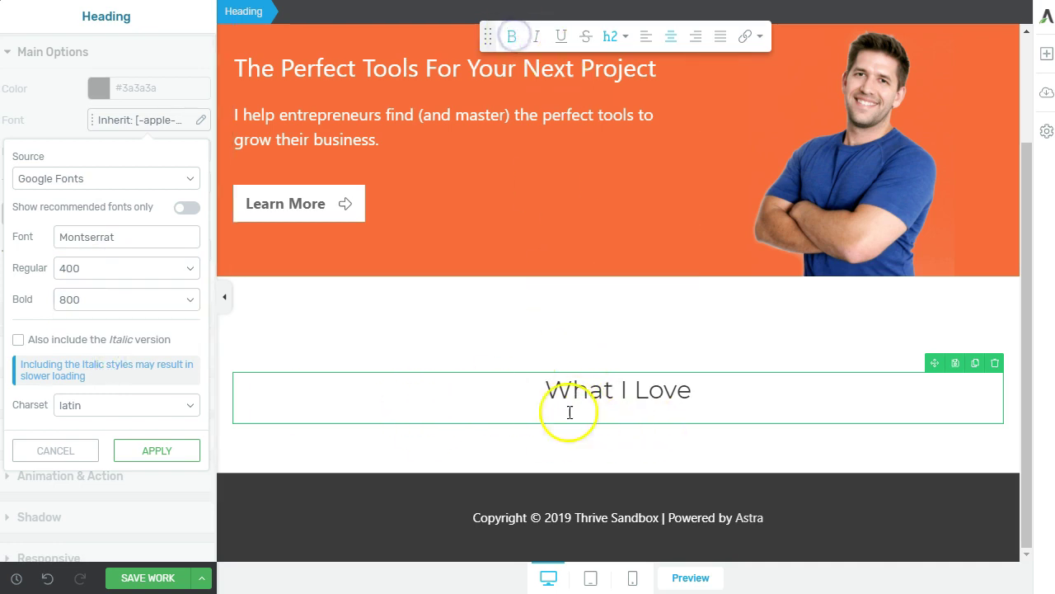
{"action": "left_click", "coordinate": [570, 412]}
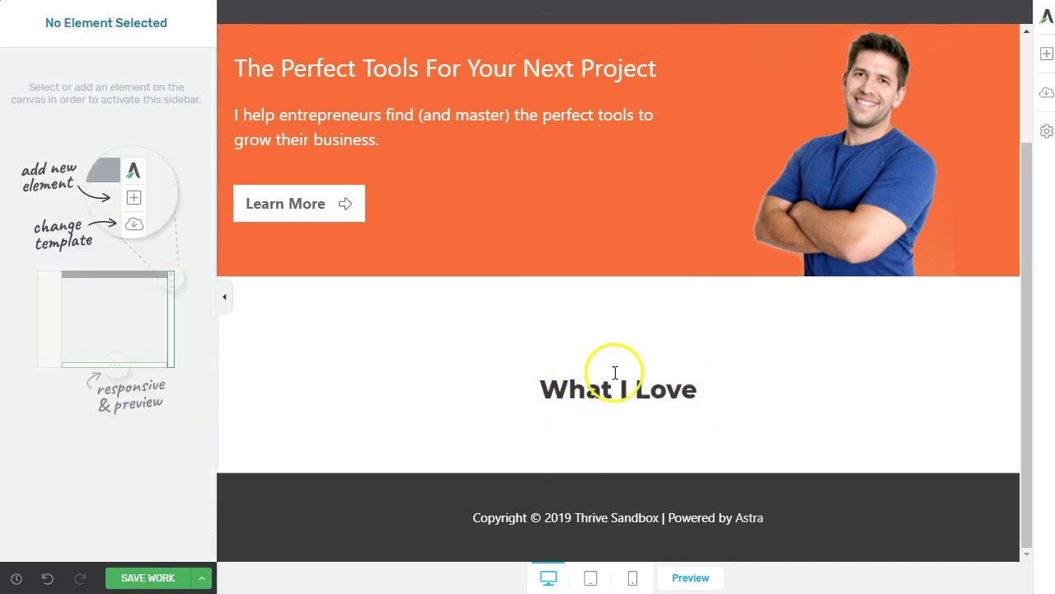
{"action": "left_click_drag", "start_coordinate": [536, 394], "coordinate": [719, 394]}
{"action": "left_click", "coordinate": [717, 391]}
{"action": "left_click", "coordinate": [676, 334]}
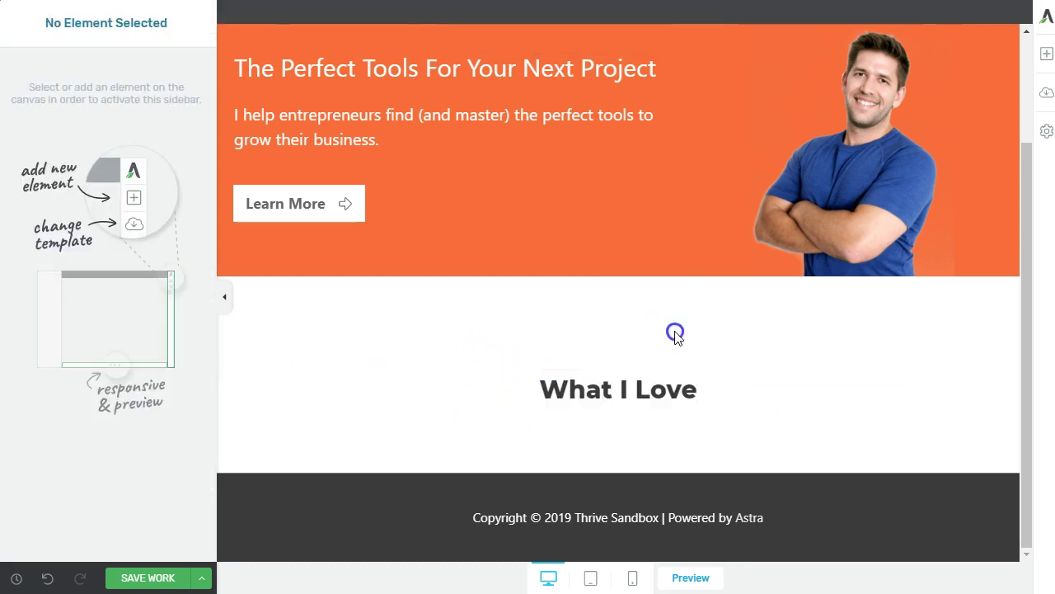
{"action": "left_click", "coordinate": [756, 452]}
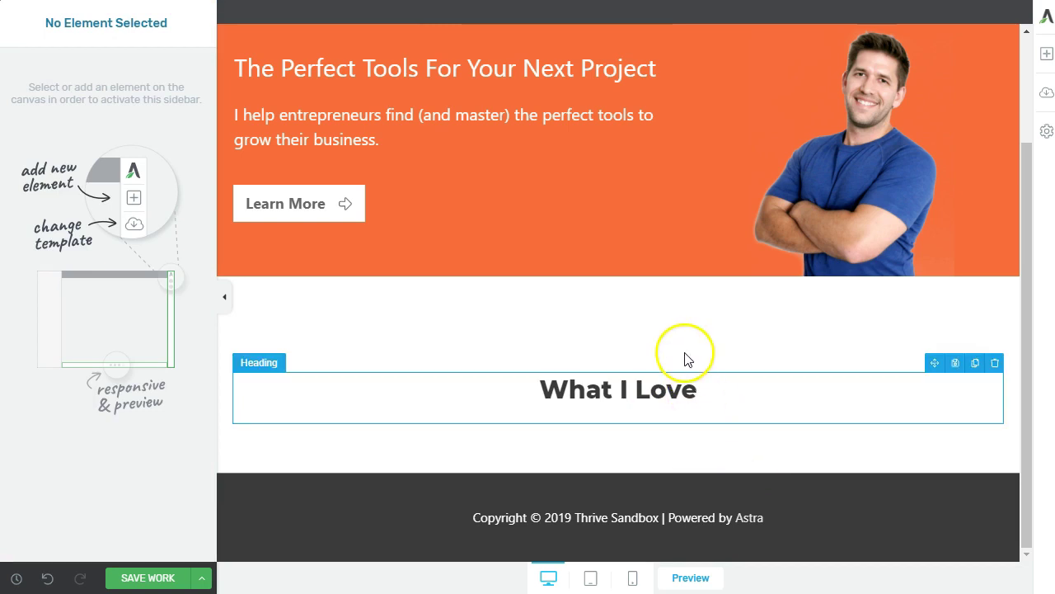
Add a Content Box element directly below the "What I Love" heading
{"action": "left_click", "coordinate": [705, 396]}
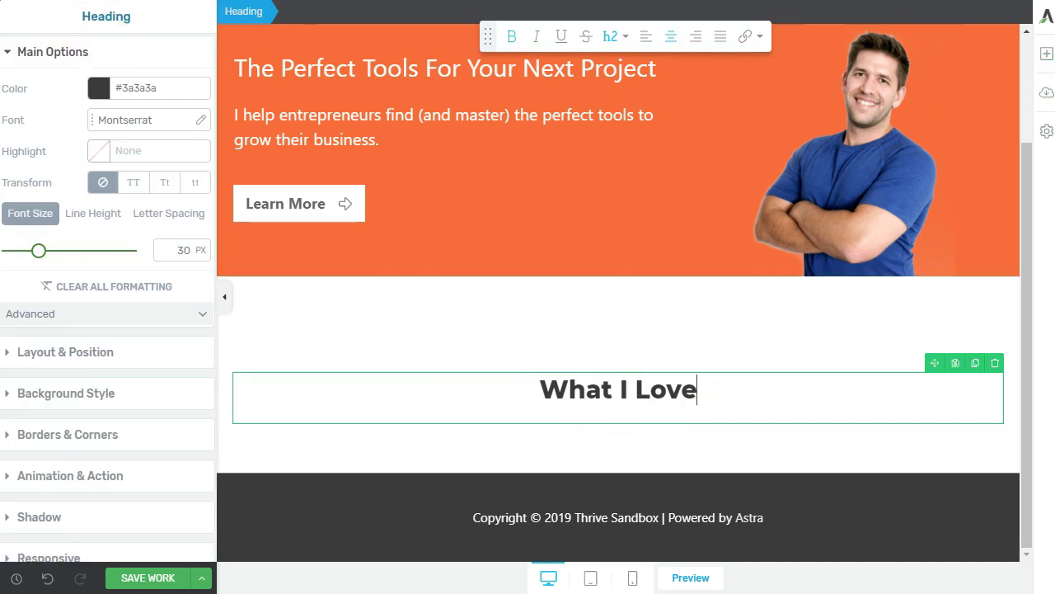
{"action": "left_click", "coordinate": [1045, 54]}
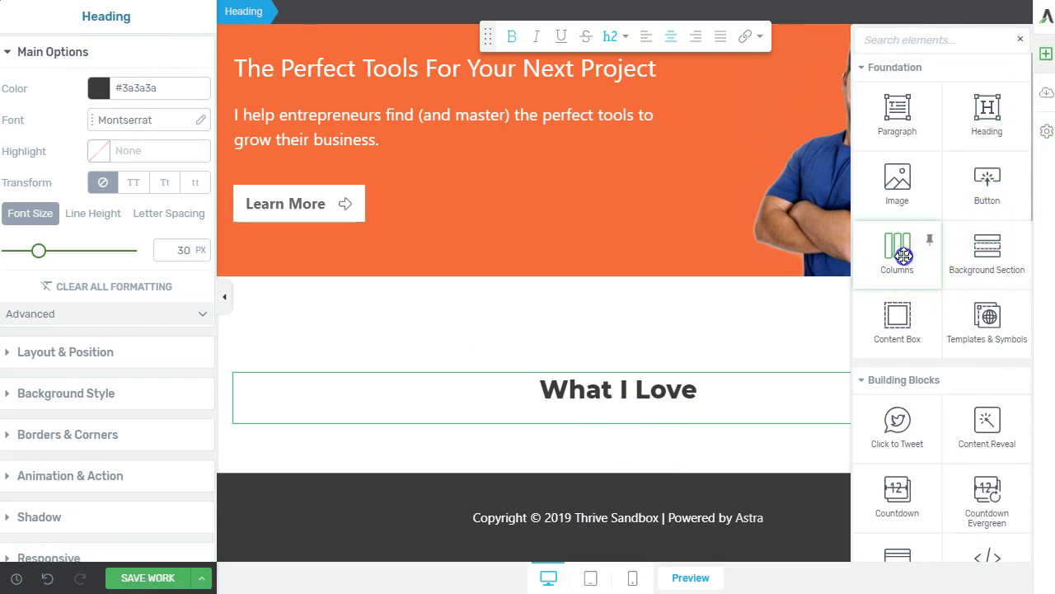
{"action": "left_click_drag", "start_coordinate": [907, 252], "coordinate": [462, 446]}
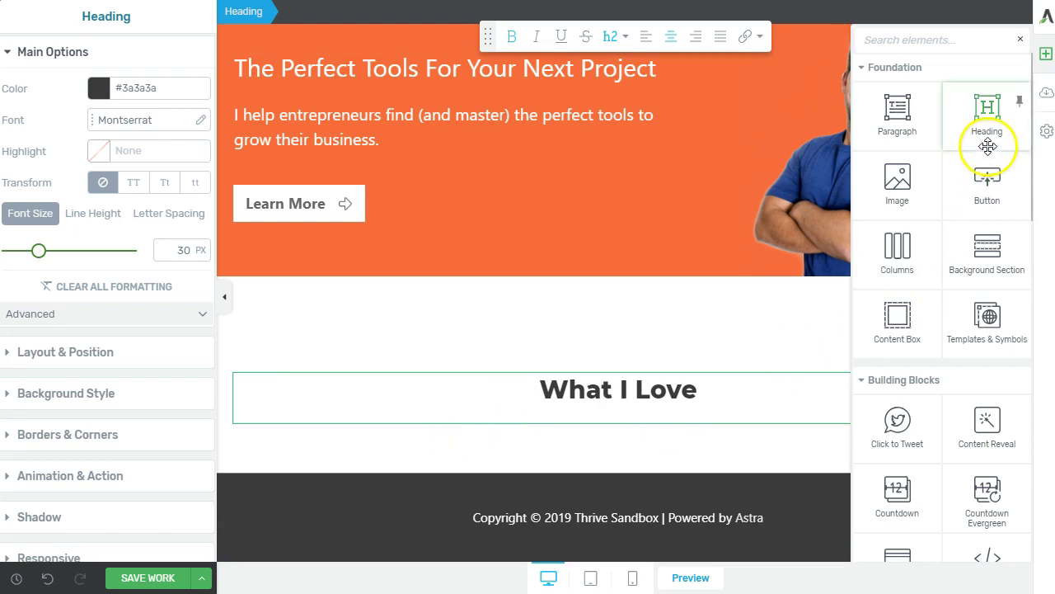
{"action": "scroll", "coordinate": [900, 280], "scroll_direction": "down", "scroll_amount": 2}
{"action": "scroll", "coordinate": [900, 280], "scroll_direction": "down", "scroll_amount": 1}
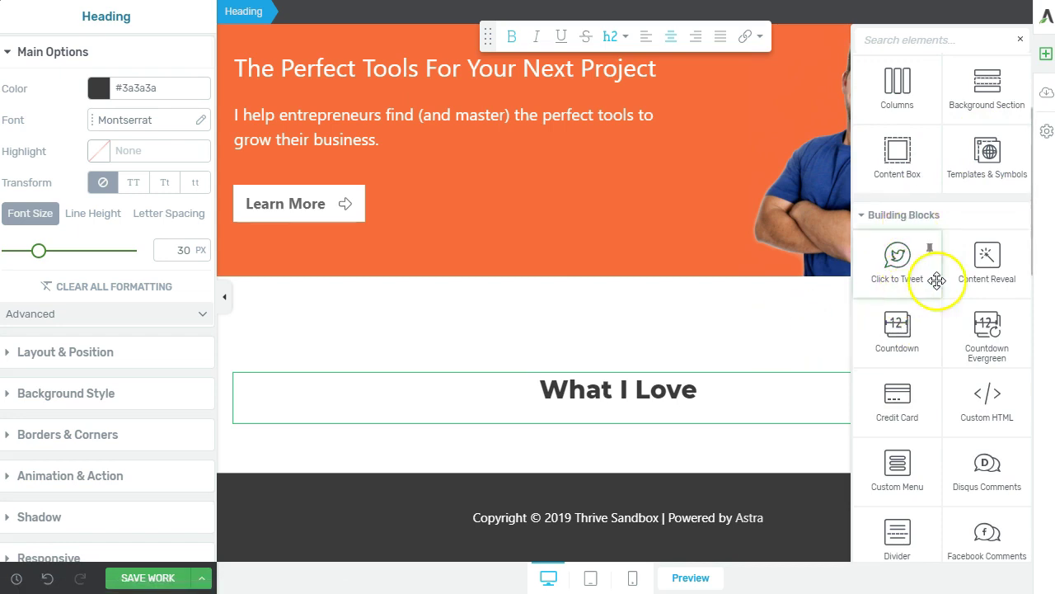
{"action": "scroll", "coordinate": [933, 273], "scroll_direction": "up", "scroll_amount": 5}
{"action": "left_click_drag", "start_coordinate": [896, 338], "coordinate": [633, 428]}
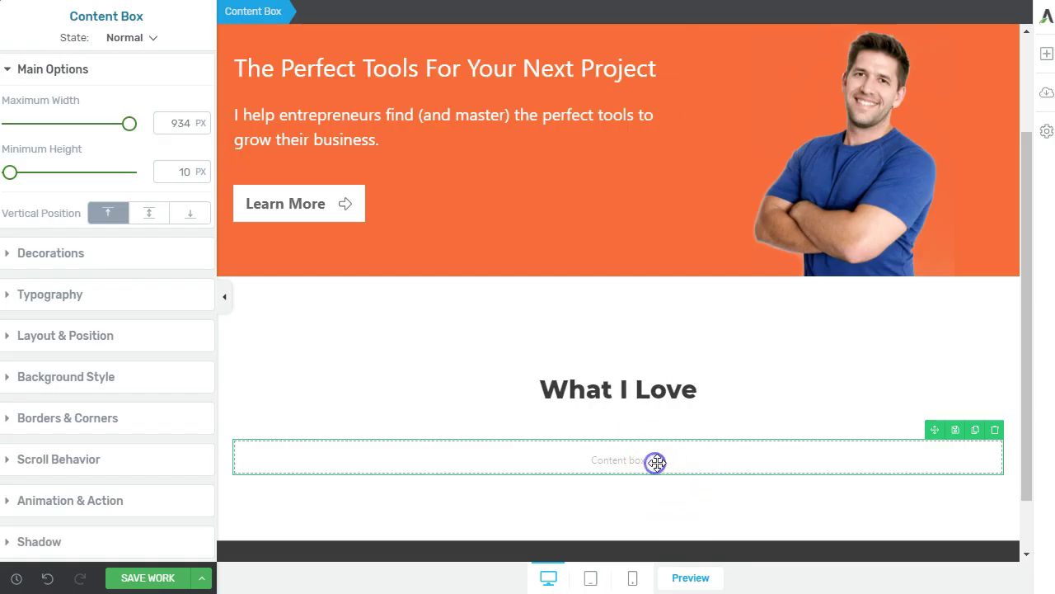
Add an image element inside the content box, uploading and inserting web-orange.png
{"action": "left_click", "coordinate": [1046, 53]}
{"action": "left_click_drag", "start_coordinate": [904, 199], "coordinate": [596, 451]}
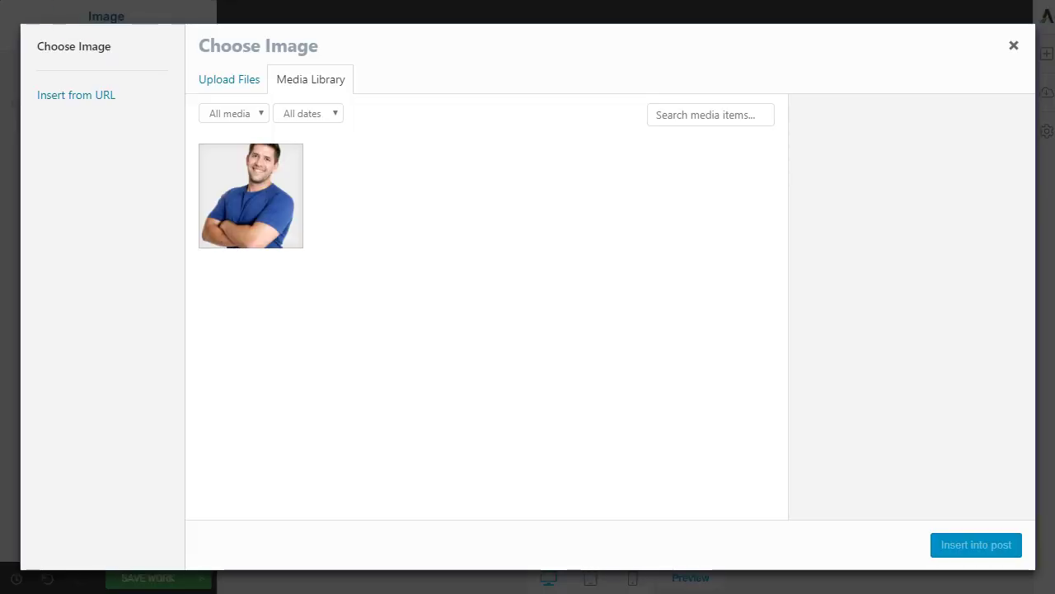
{"action": "left_click_drag", "start_coordinate": [1054, 280], "coordinate": [507, 274]}
{"action": "left_click", "coordinate": [967, 550]}
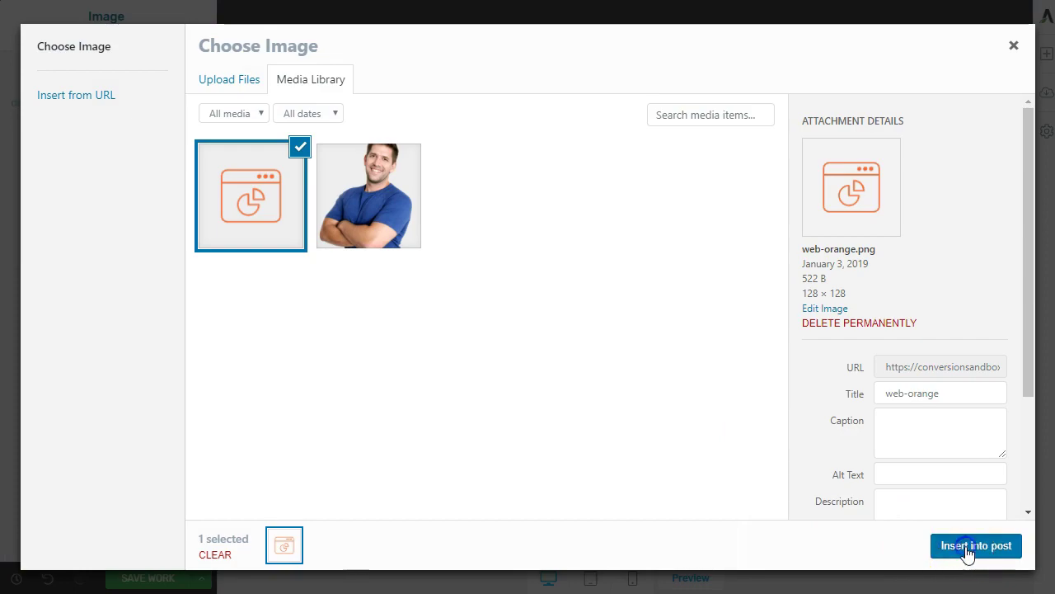
{"action": "scroll", "coordinate": [577, 429], "scroll_direction": "down", "scroll_amount": 2}
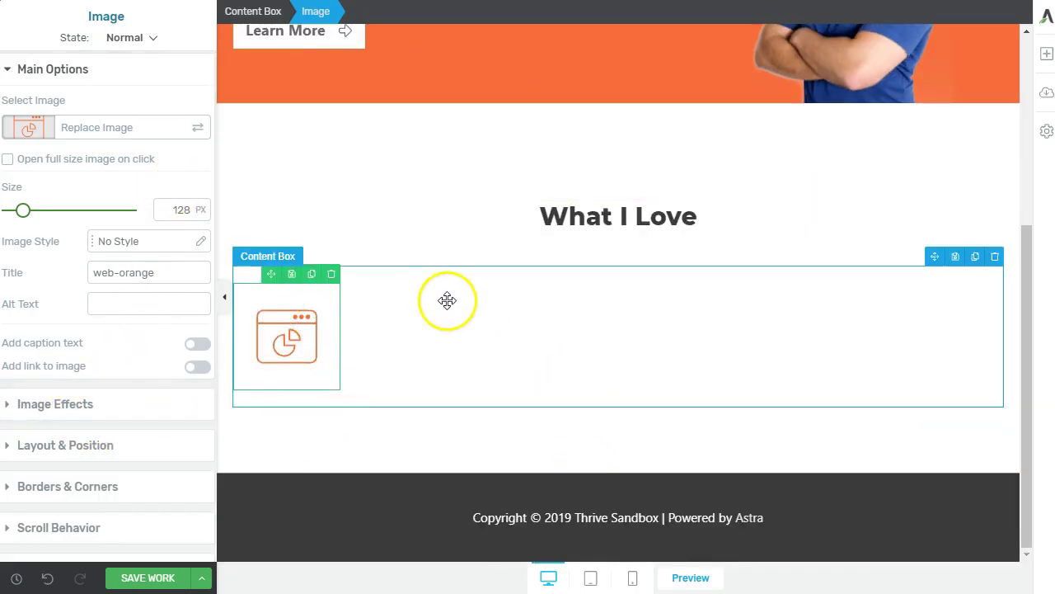
Set both the content box's text alignment and its layout alignment to center
{"action": "left_click", "coordinate": [524, 305]}
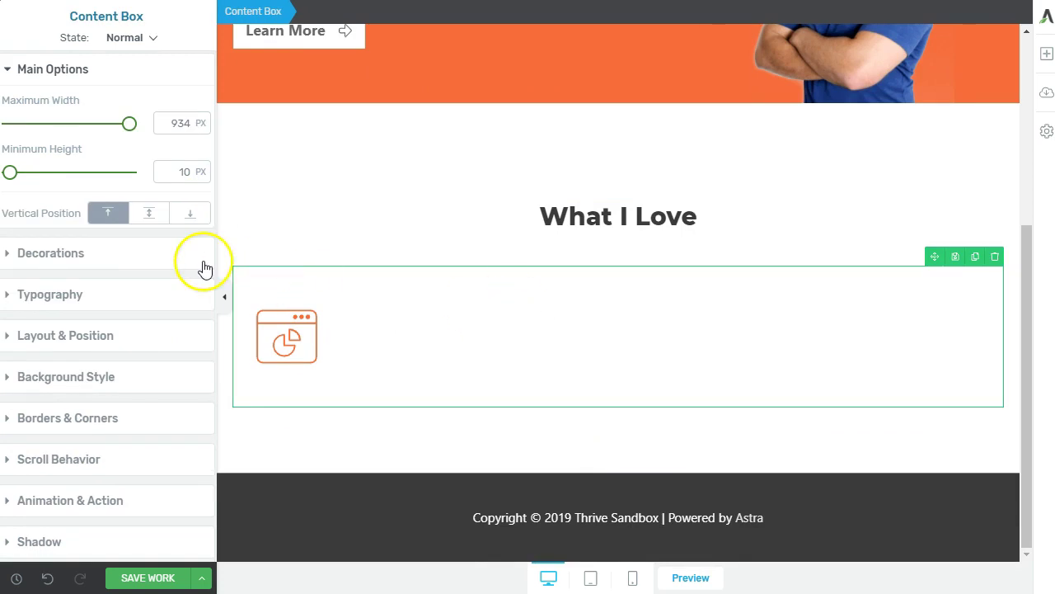
{"action": "left_click", "coordinate": [51, 297]}
{"action": "left_click", "coordinate": [132, 285]}
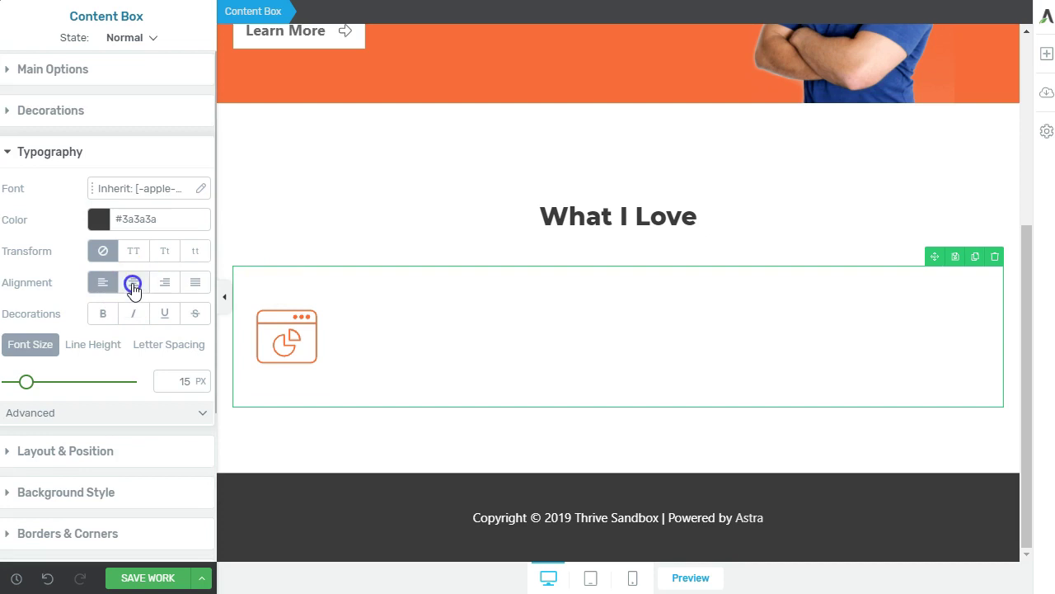
{"action": "left_click", "coordinate": [112, 437]}
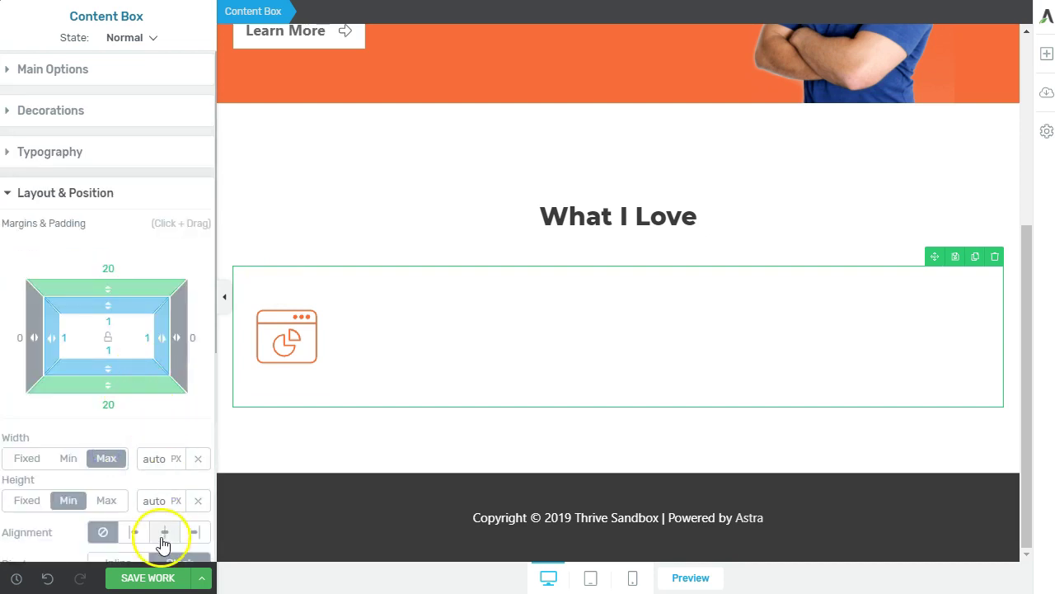
{"action": "left_click", "coordinate": [164, 534]}
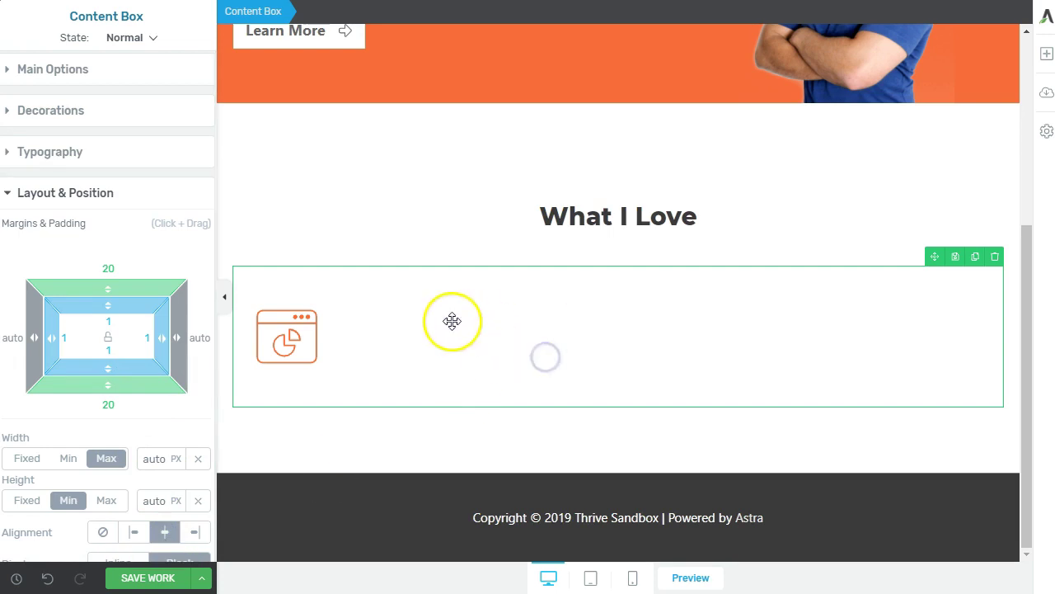
{"action": "left_click", "coordinate": [118, 73]}
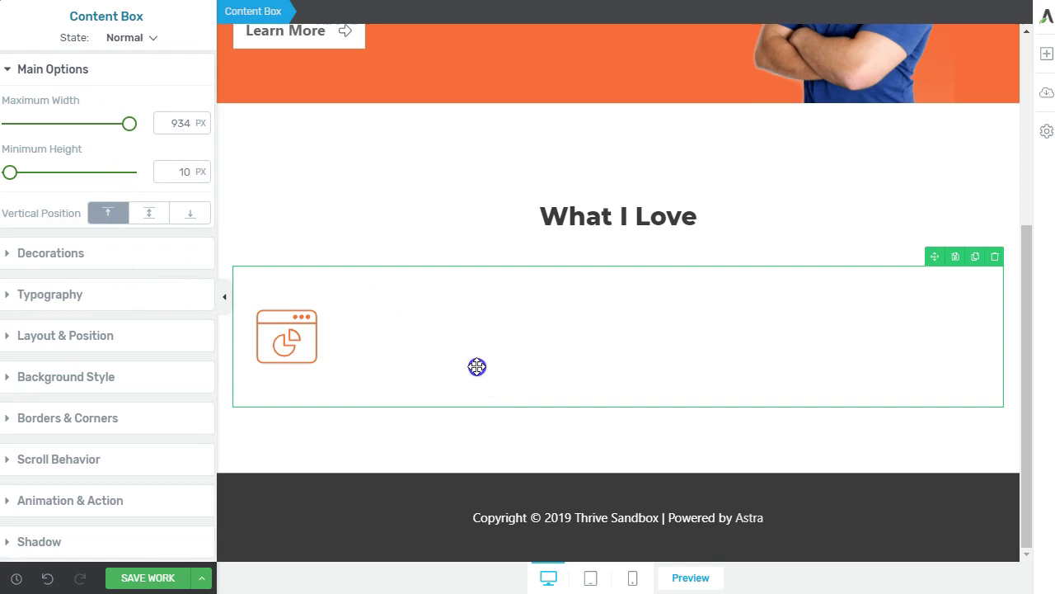
Center the orange icon image horizontally within the content box
{"action": "left_click", "coordinate": [307, 337]}
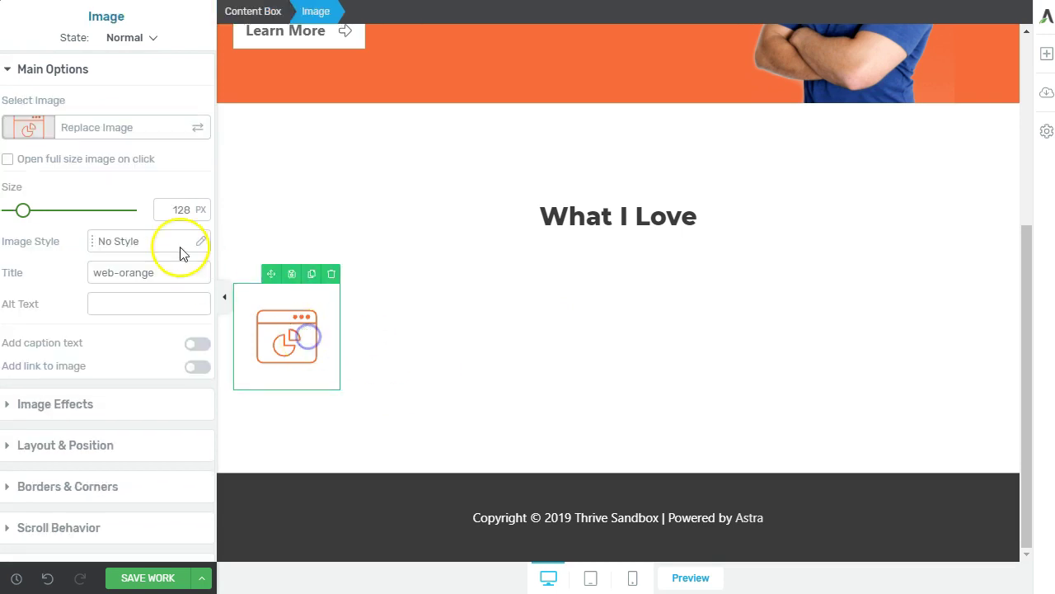
{"action": "left_click", "coordinate": [115, 446]}
{"action": "left_click", "coordinate": [165, 402]}
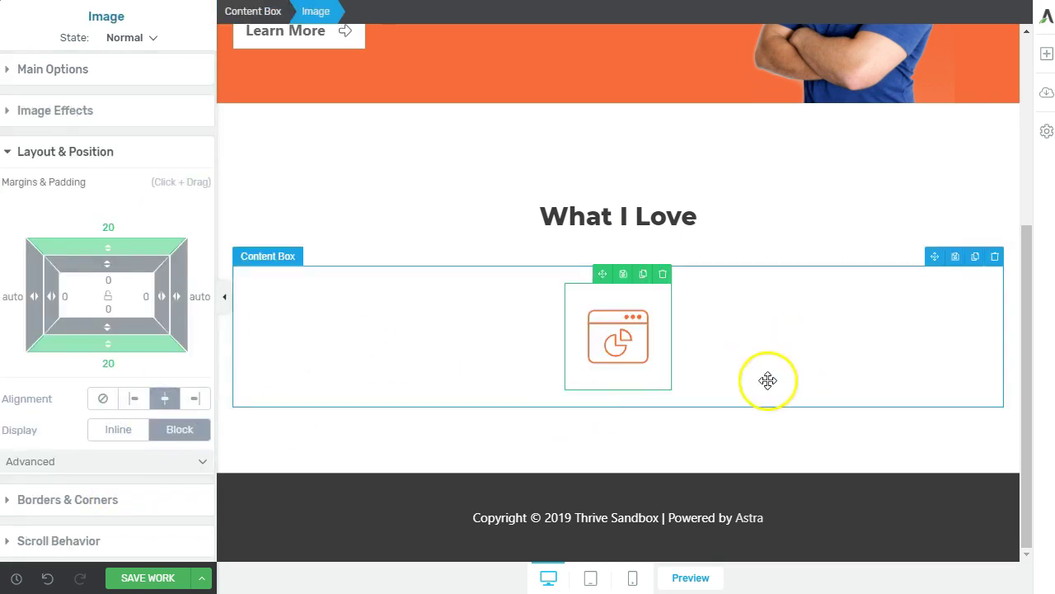
{"action": "left_click", "coordinate": [750, 366]}
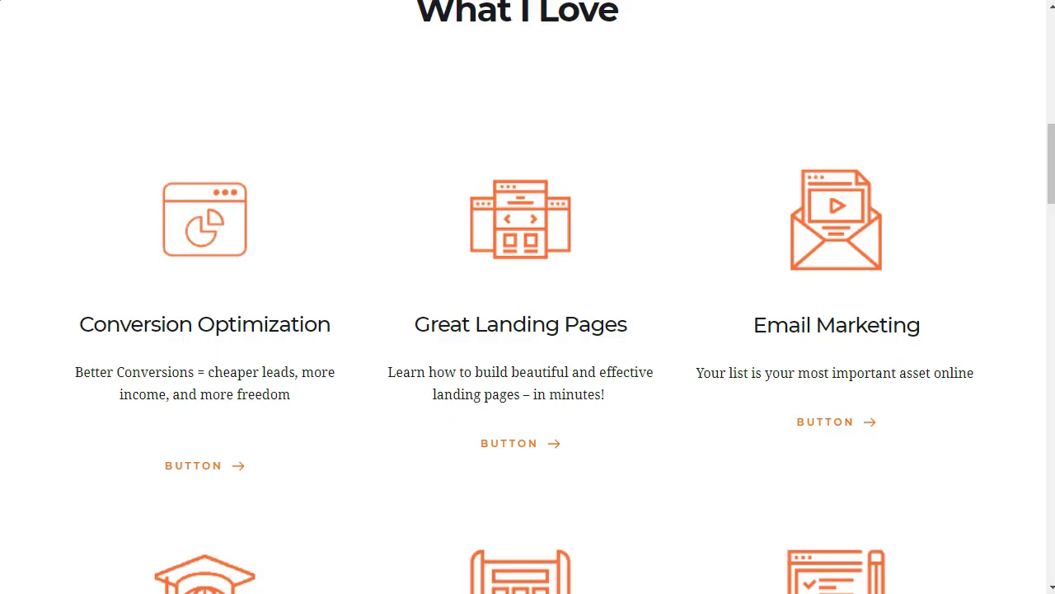
Add an H3 heading below the icon in the content box, reading "Conversion Optimization" as copied from the sample page
{"action": "triple_click", "coordinate": [139, 327]}
{"action": "key", "text": "ctrl+c"}
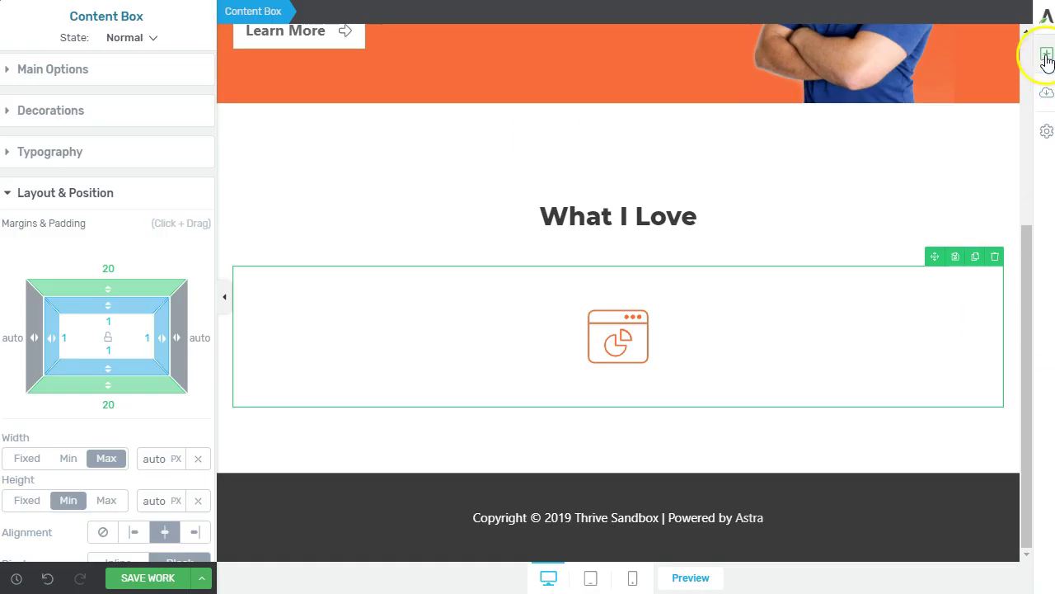
{"action": "left_click", "coordinate": [1047, 58]}
{"action": "left_click_drag", "start_coordinate": [981, 112], "coordinate": [631, 363]}
{"action": "left_click", "coordinate": [612, 39]}
{"action": "left_click", "coordinate": [616, 125]}
{"action": "right_click", "coordinate": [626, 424]}
{"action": "left_click", "coordinate": [668, 522]}
{"action": "key", "text": "BackSpace"}
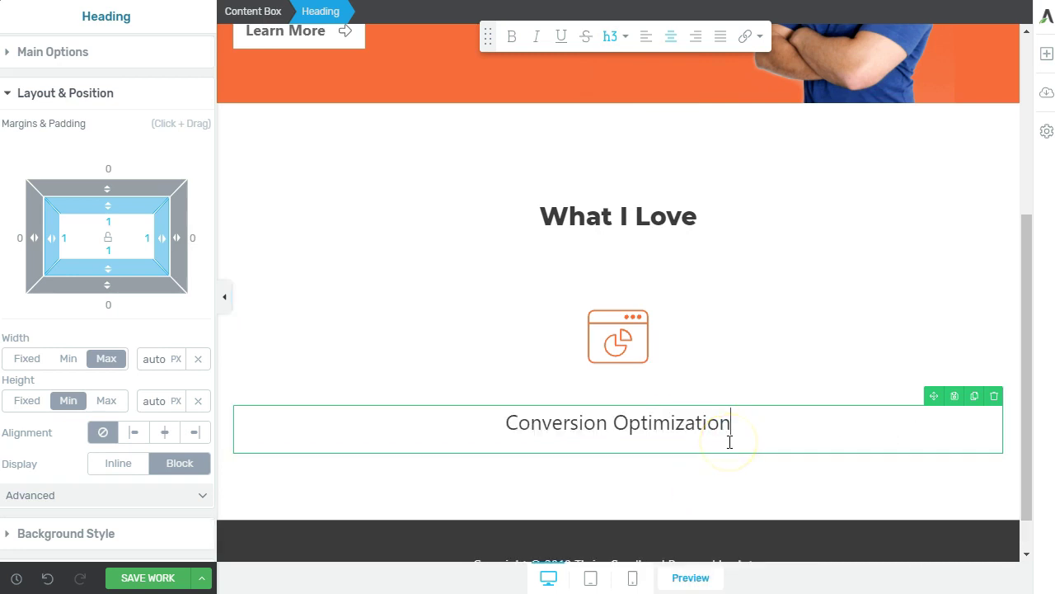
Add a Plain Text element below the "Conversion Optimization" heading and save the page
{"action": "left_click", "coordinate": [1046, 53]}
{"action": "type", "text": "plain"}
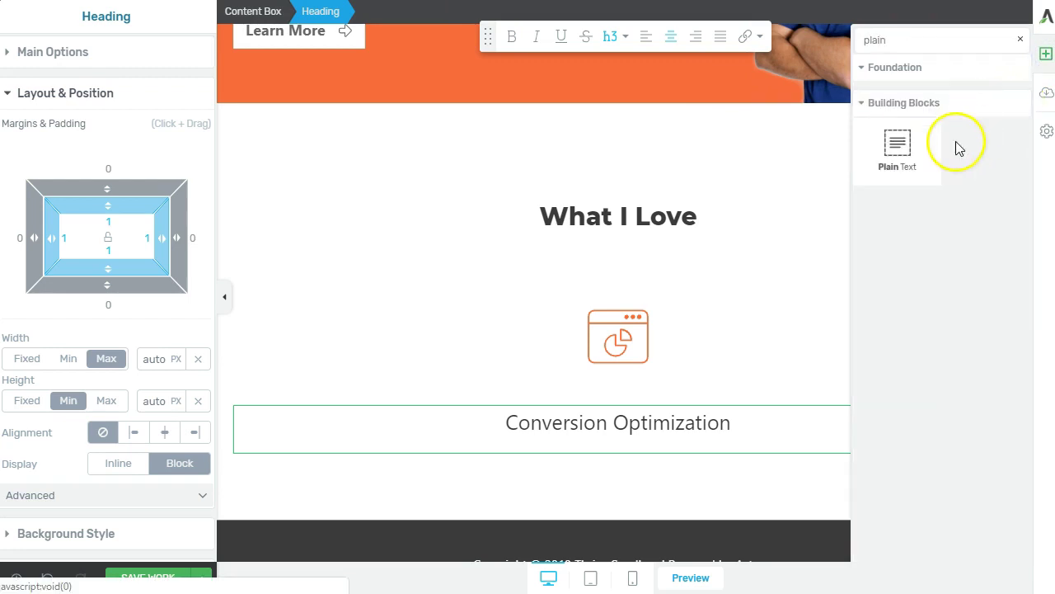
{"action": "left_click_drag", "start_coordinate": [898, 147], "coordinate": [631, 423]}
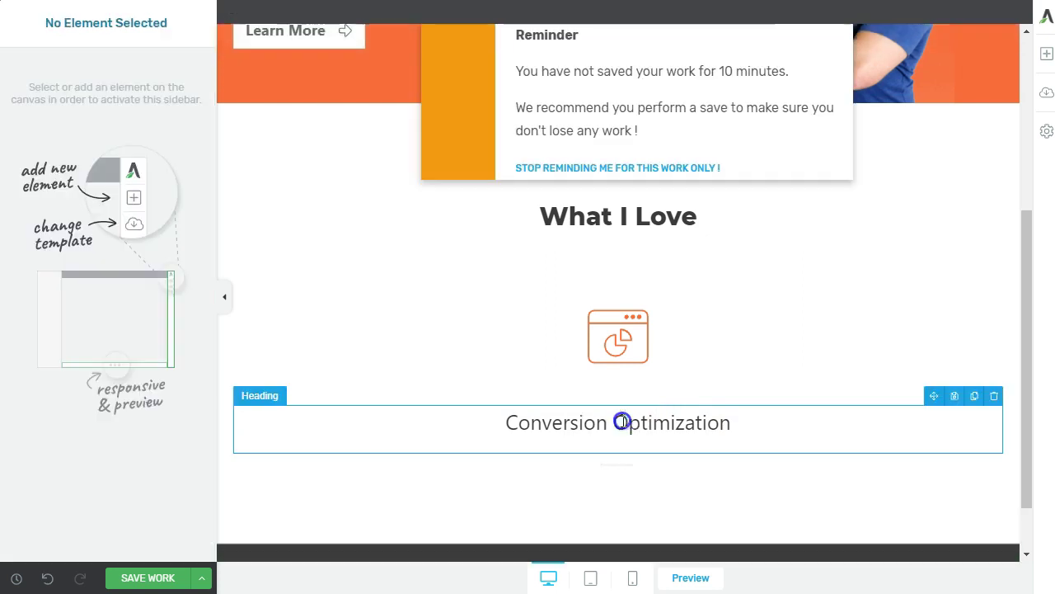
{"action": "left_click", "coordinate": [827, 229]}
{"action": "key", "text": "ctrl+s"}
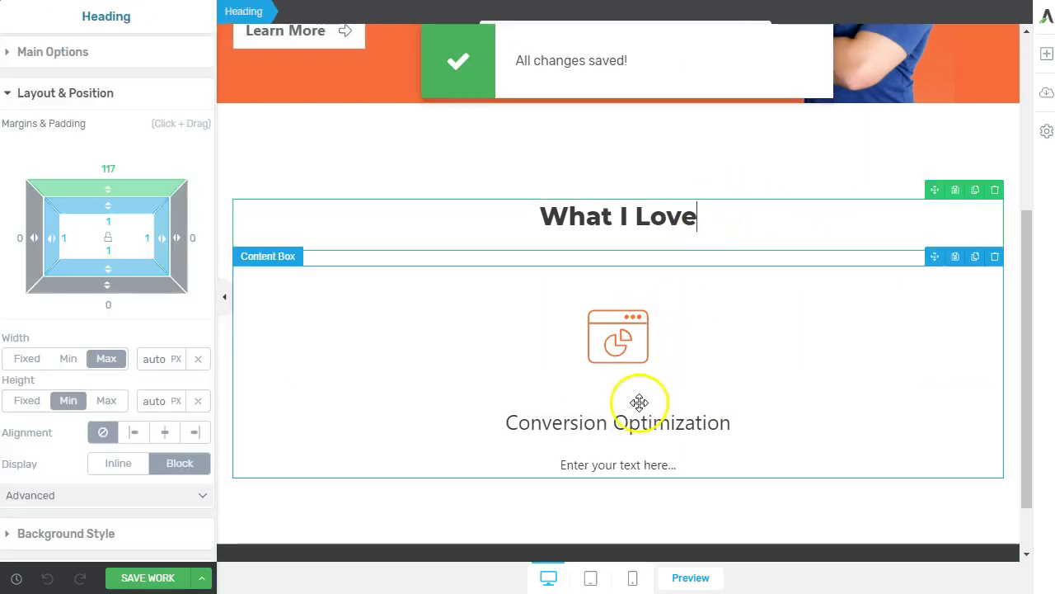
Replace the plain text placeholder with "Better Conversions = cheaper leads, more income, and more freedom" from the sample page, without a trailing blank line
{"action": "left_click", "coordinate": [612, 467]}
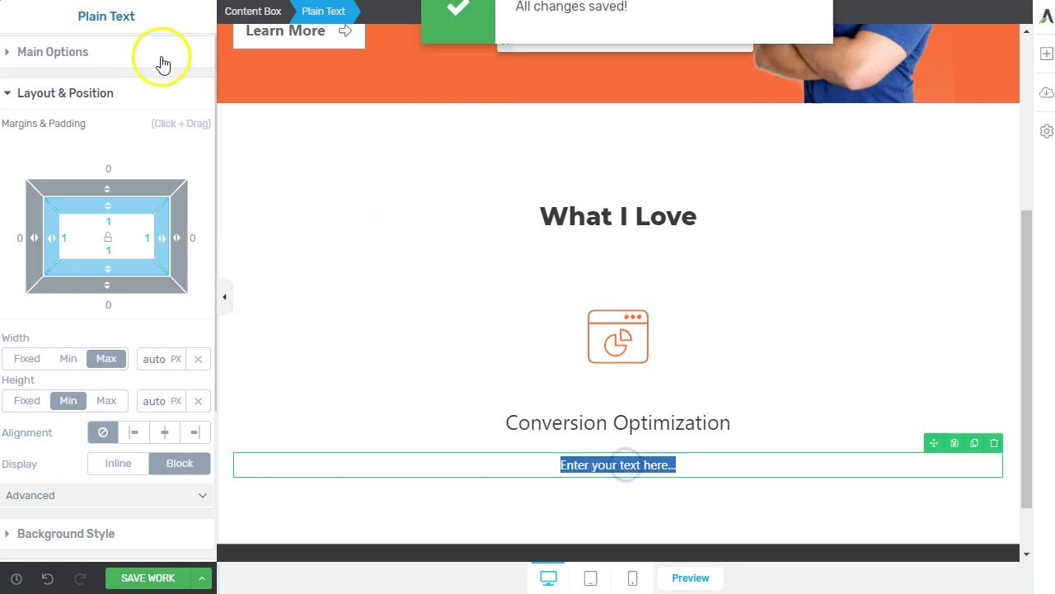
{"action": "left_click", "coordinate": [64, 51]}
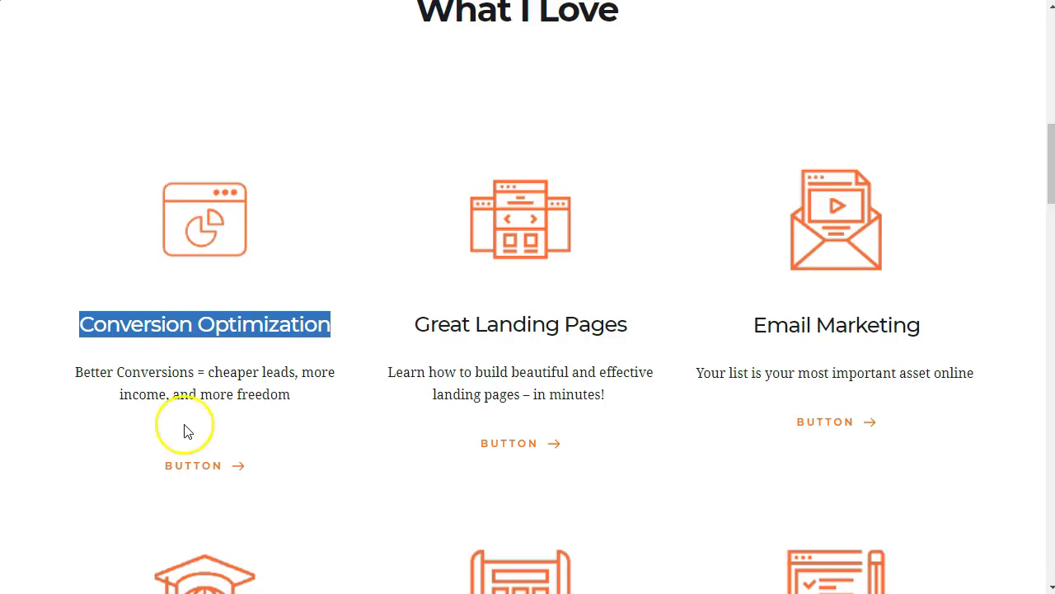
{"action": "triple_click", "coordinate": [192, 374]}
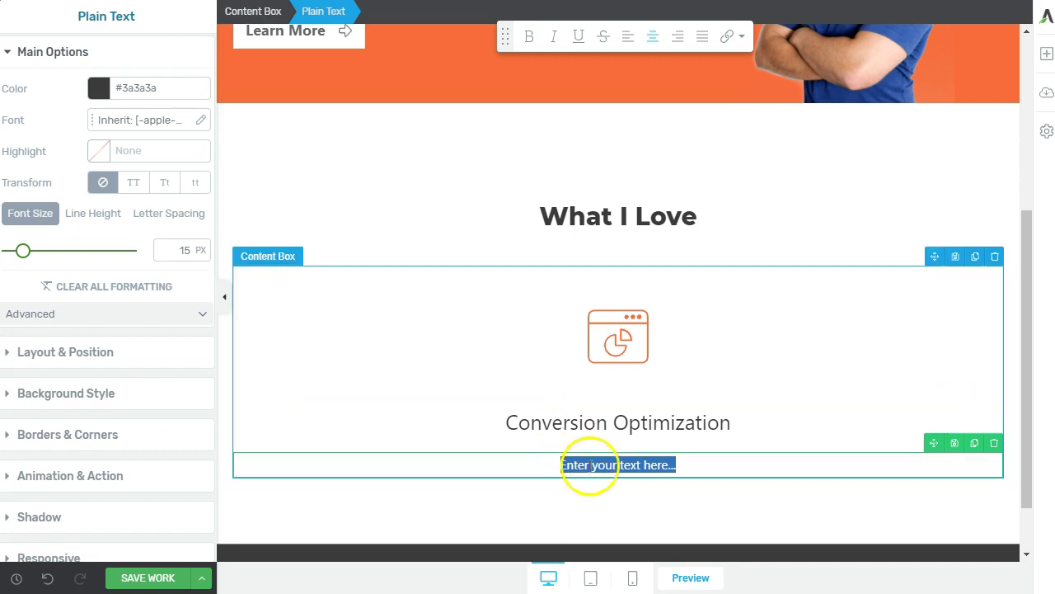
{"action": "right_click", "coordinate": [578, 467]}
{"action": "left_click", "coordinate": [660, 543]}
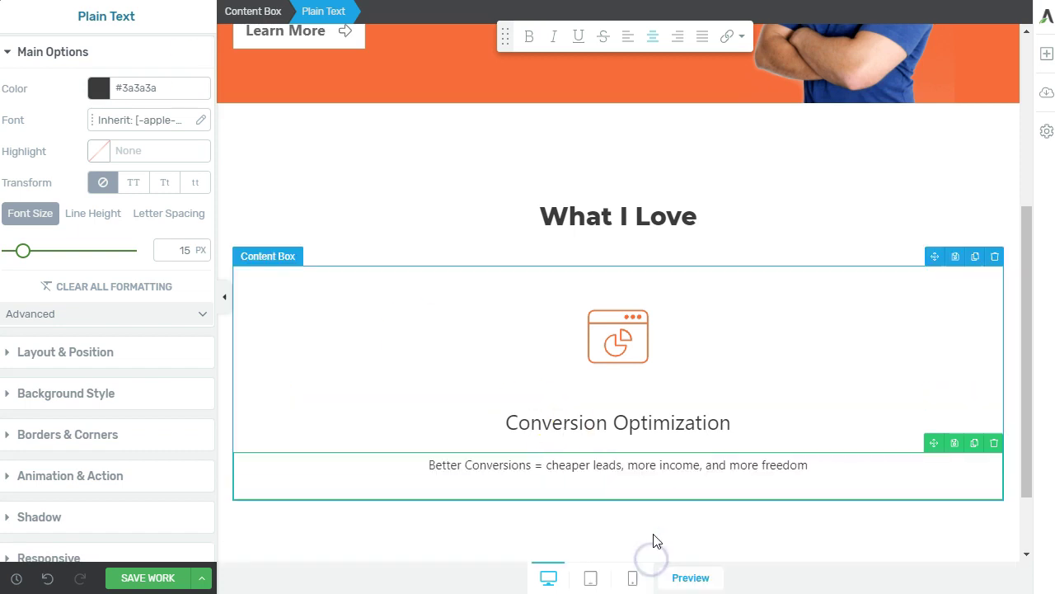
{"action": "key", "text": "BackSpace"}
{"action": "left_click", "coordinate": [681, 504]}
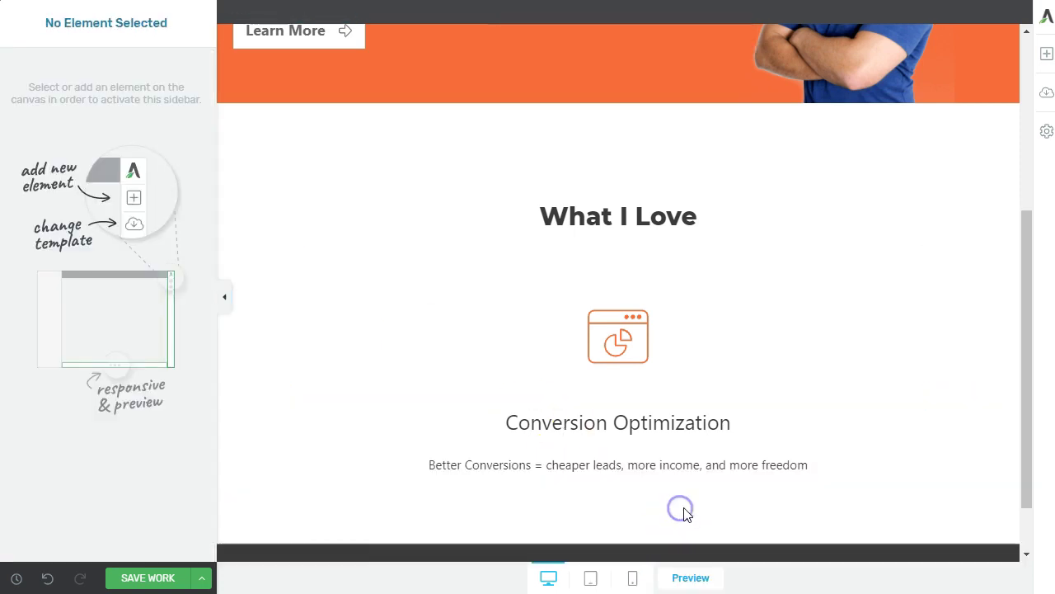
{"action": "left_click", "coordinate": [603, 467]}
{"action": "left_click", "coordinate": [730, 526]}
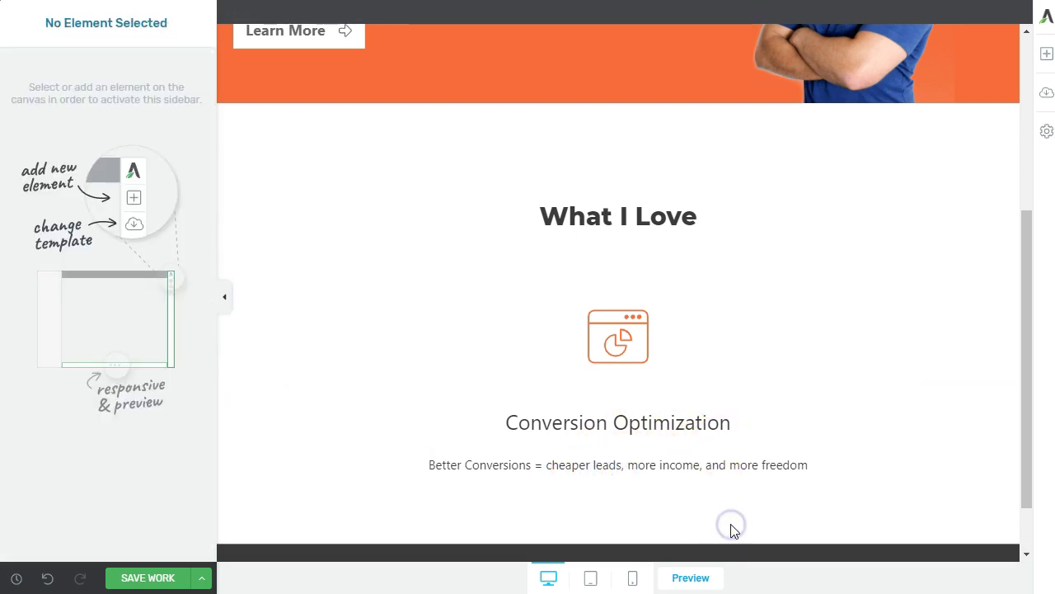
Add a Button element below the description text in the content box
{"action": "left_click", "coordinate": [726, 464]}
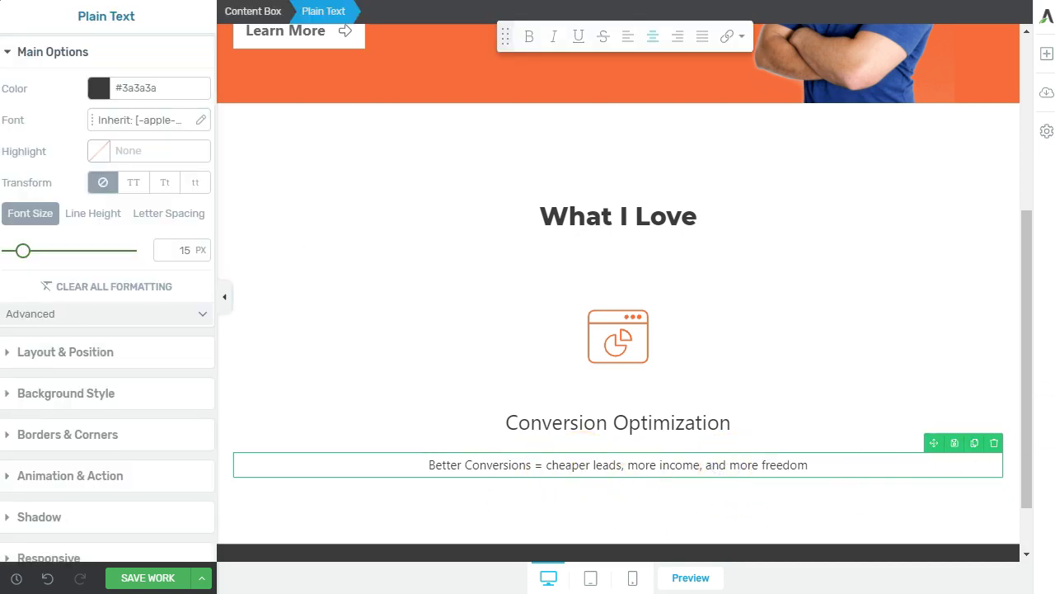
{"action": "left_click", "coordinate": [1046, 53]}
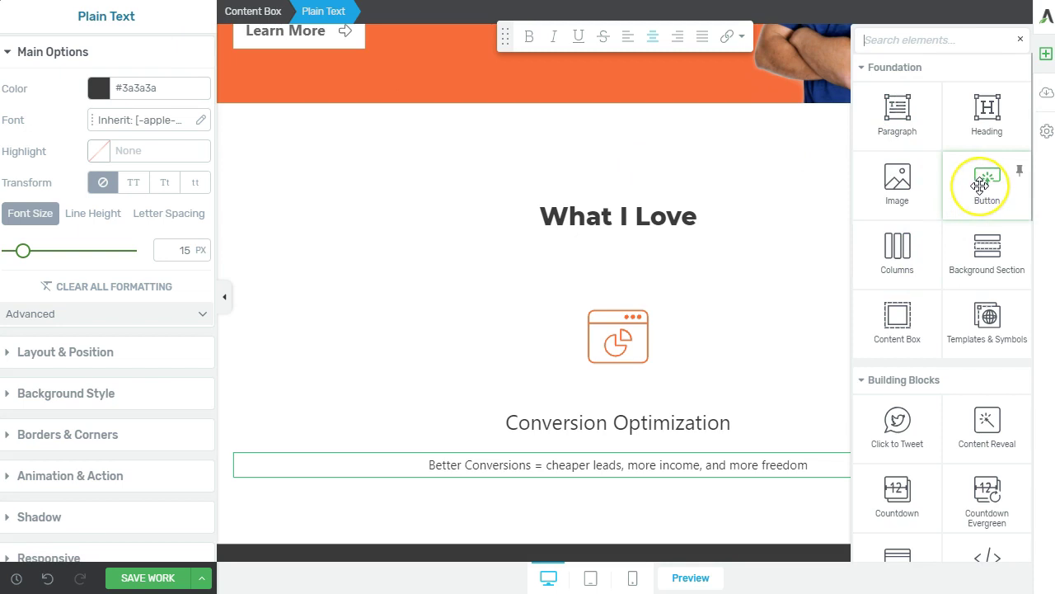
{"action": "left_click_drag", "start_coordinate": [980, 185], "coordinate": [600, 472]}
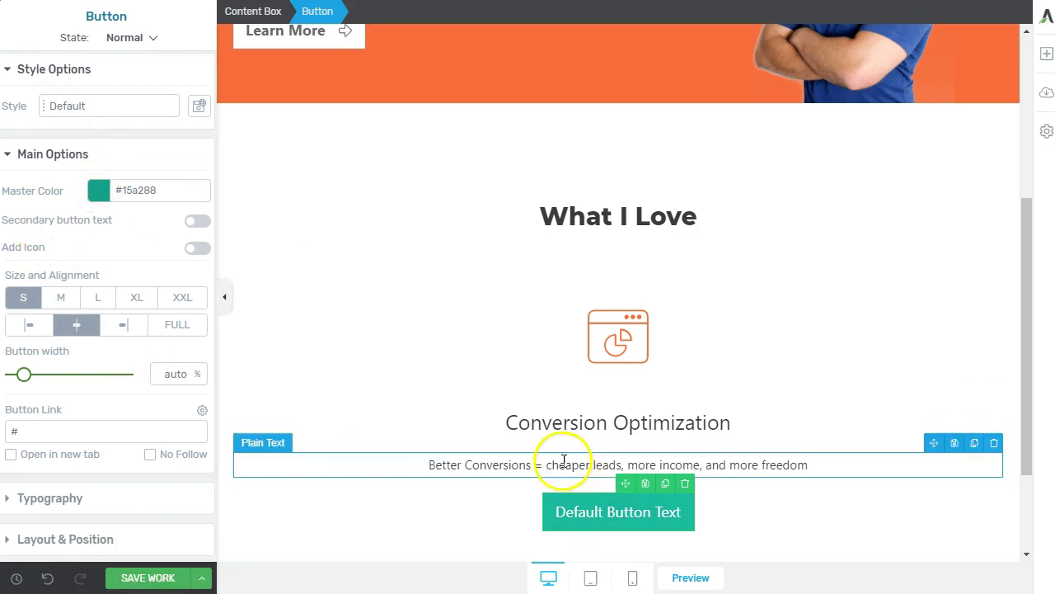
Apply the Ghost style template to the new button
{"action": "left_click", "coordinate": [83, 115]}
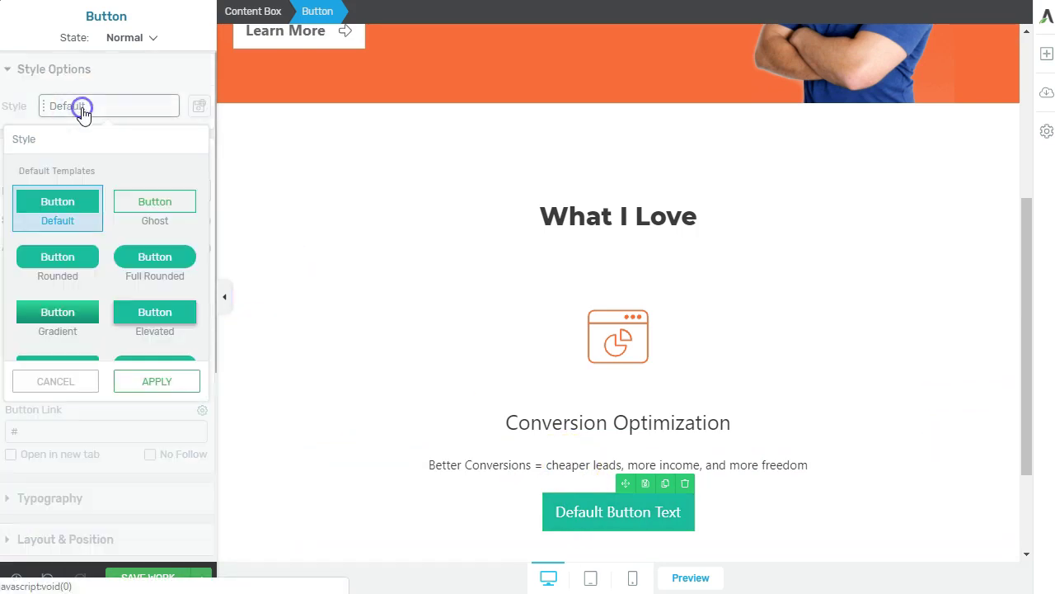
{"action": "left_click", "coordinate": [155, 212]}
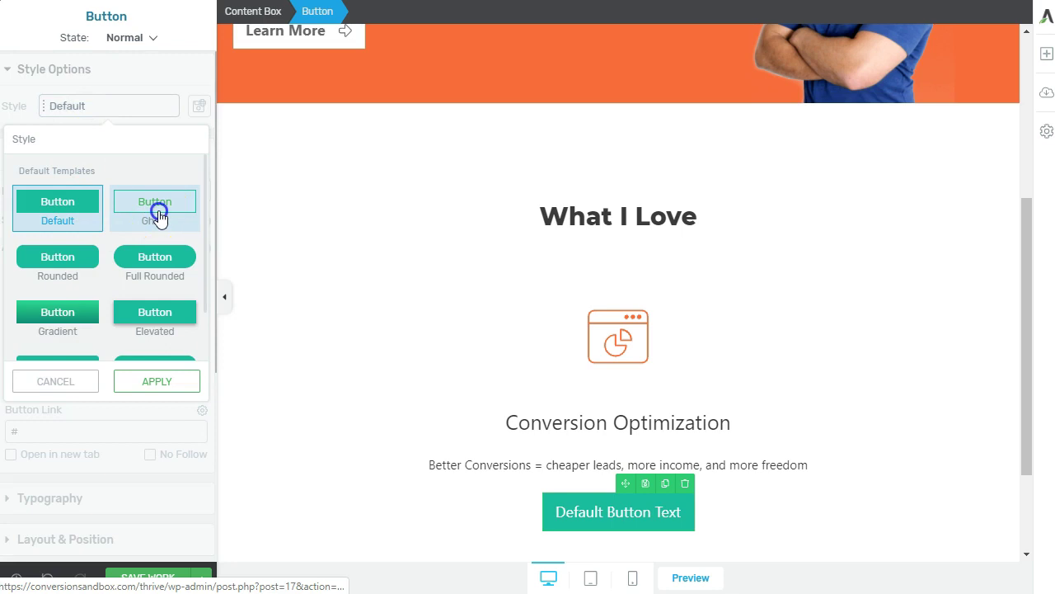
{"action": "left_click", "coordinate": [155, 382]}
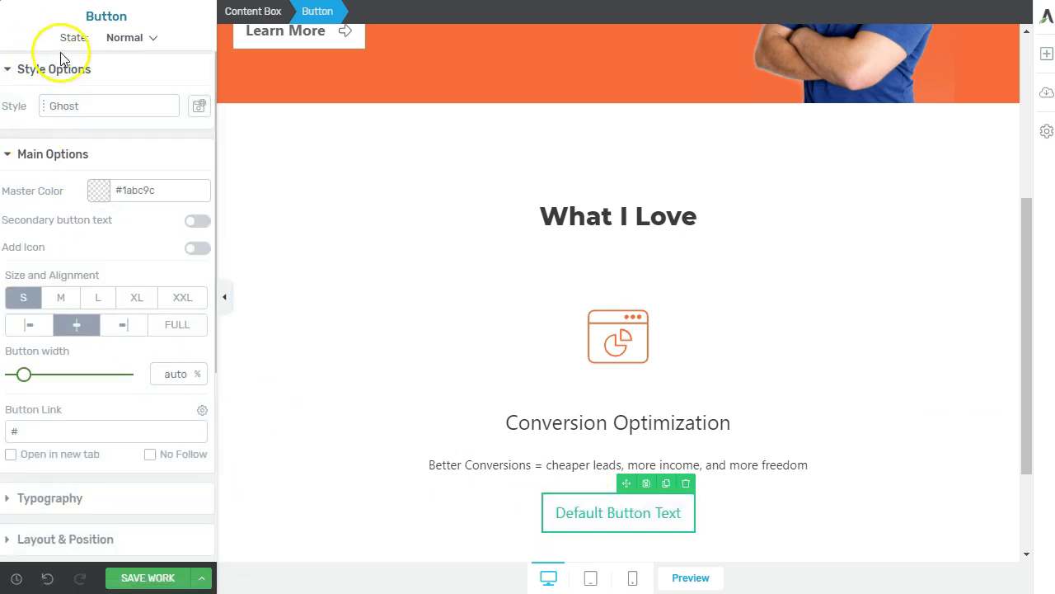
Set the ghost button's master color to white (#ffffff) in its normal state
{"action": "left_click", "coordinate": [102, 191]}
{"action": "left_click", "coordinate": [13, 221]}
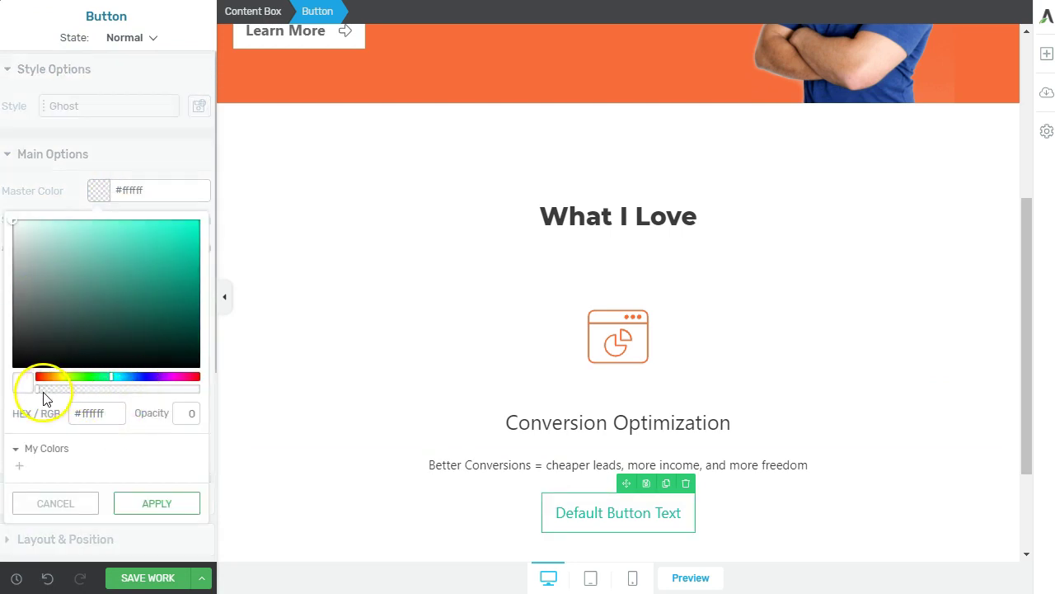
{"action": "left_click", "coordinate": [156, 500]}
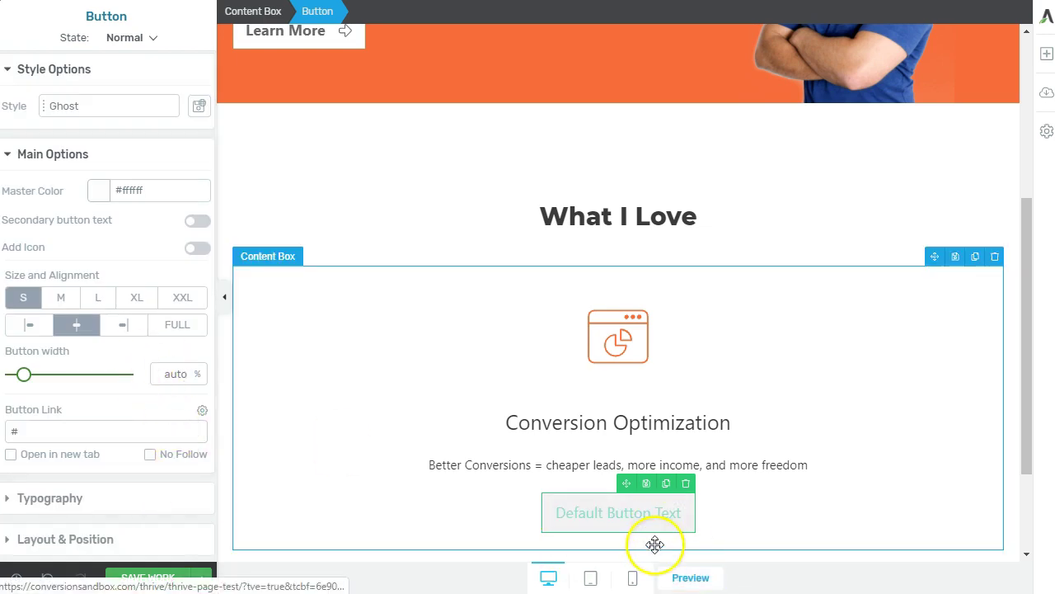
Set the button's hover-state master color to #ffffff at 100 opacity
{"action": "left_click", "coordinate": [118, 38]}
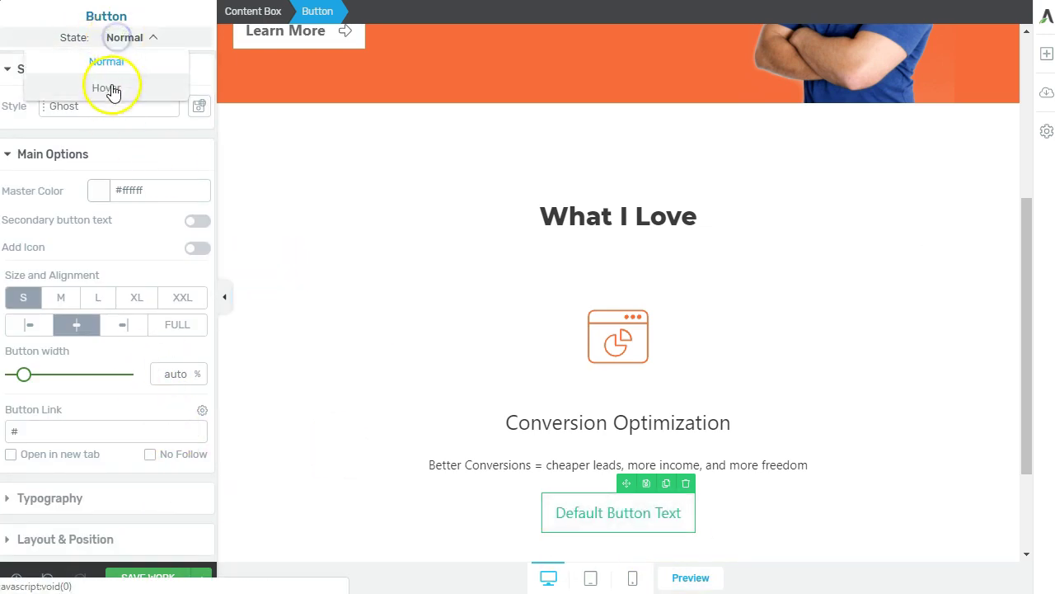
{"action": "left_click", "coordinate": [113, 87]}
{"action": "left_click", "coordinate": [101, 105]}
{"action": "left_click_drag", "start_coordinate": [98, 223], "coordinate": [12, 136]}
{"action": "left_click", "coordinate": [176, 419]}
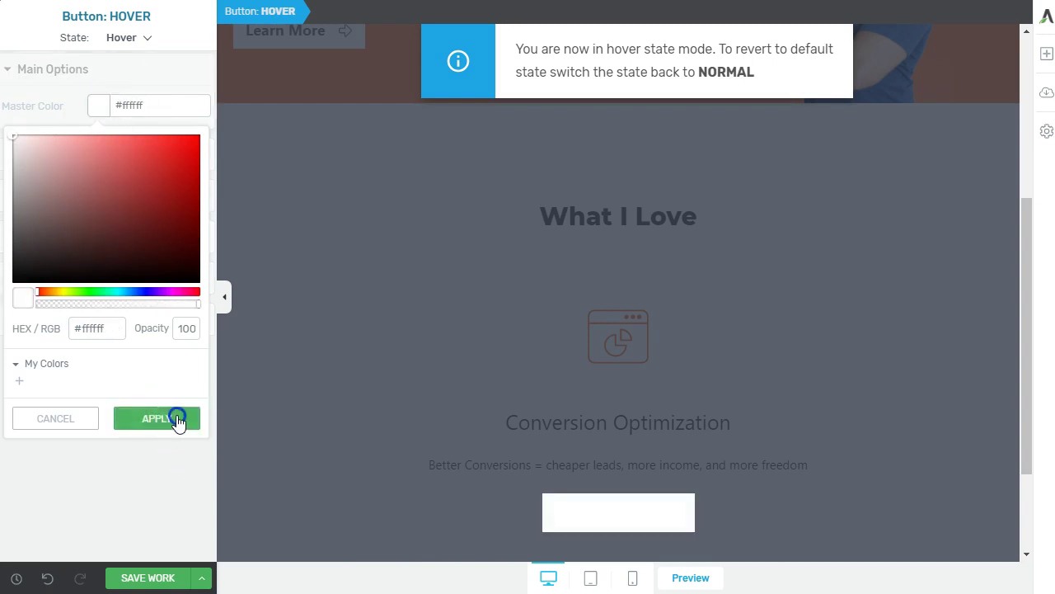
Set the button's hover text color to the orange #f76c3a and save that color as a favorite
{"action": "left_click", "coordinate": [77, 164]}
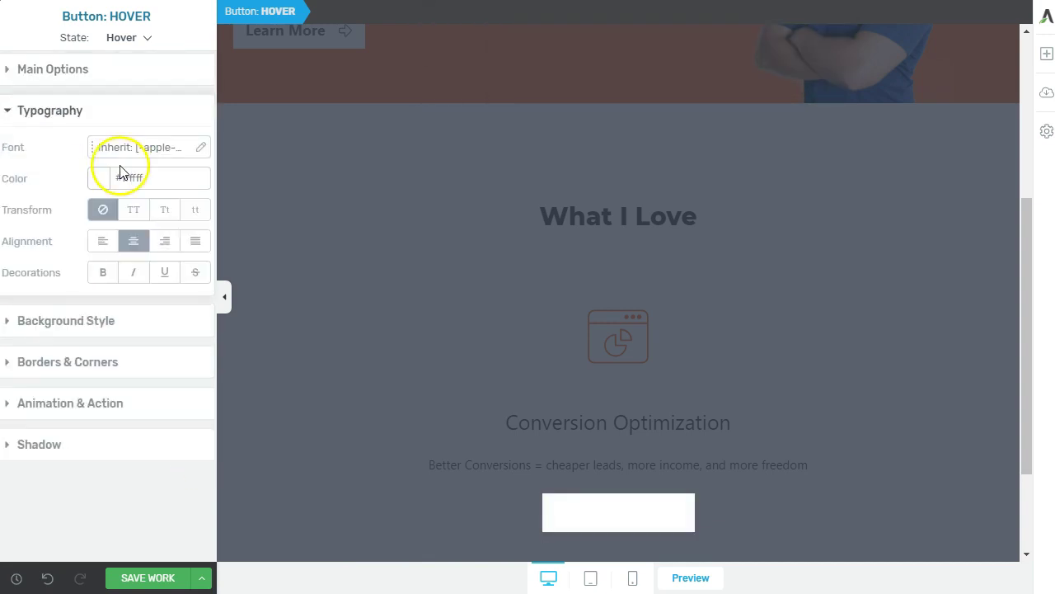
{"action": "left_click", "coordinate": [99, 179]}
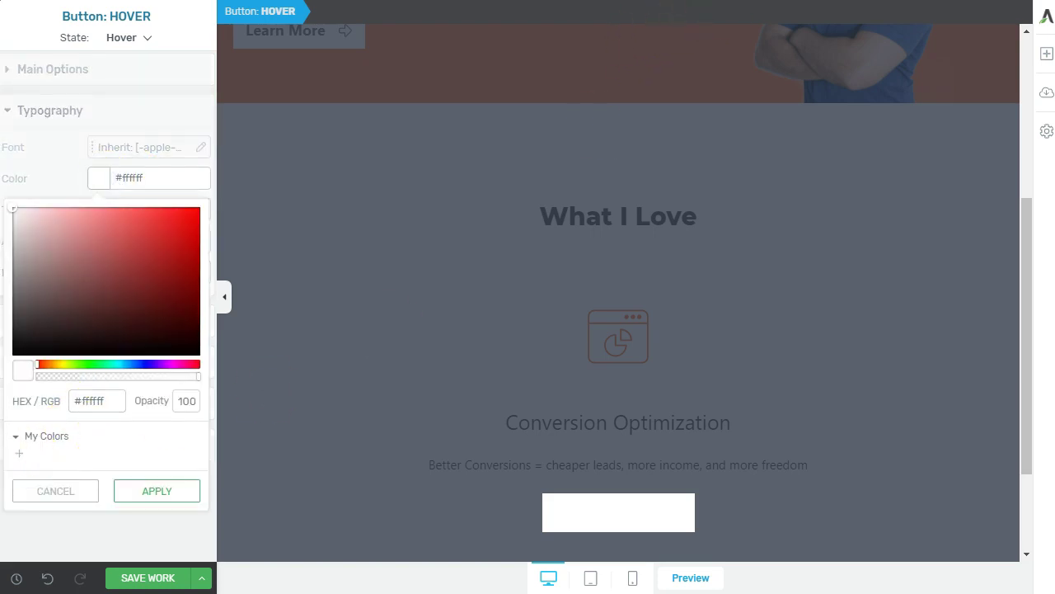
{"action": "left_click", "coordinate": [789, 2]}
{"action": "left_click", "coordinate": [728, 54]}
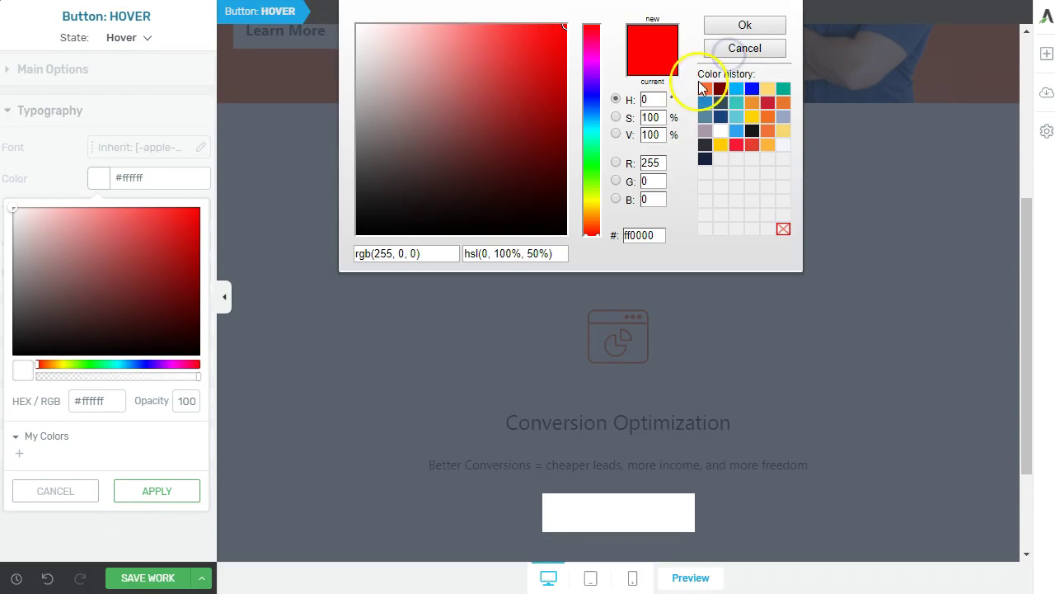
{"action": "left_click", "coordinate": [705, 88]}
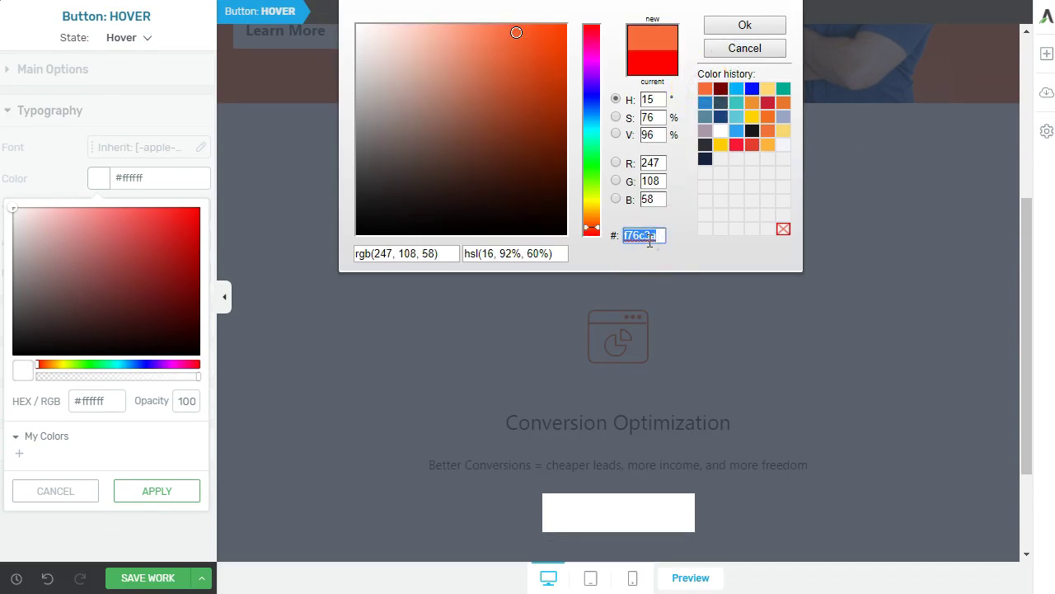
{"action": "double_click", "coordinate": [91, 399]}
{"action": "type", "text": "f76c3a"}
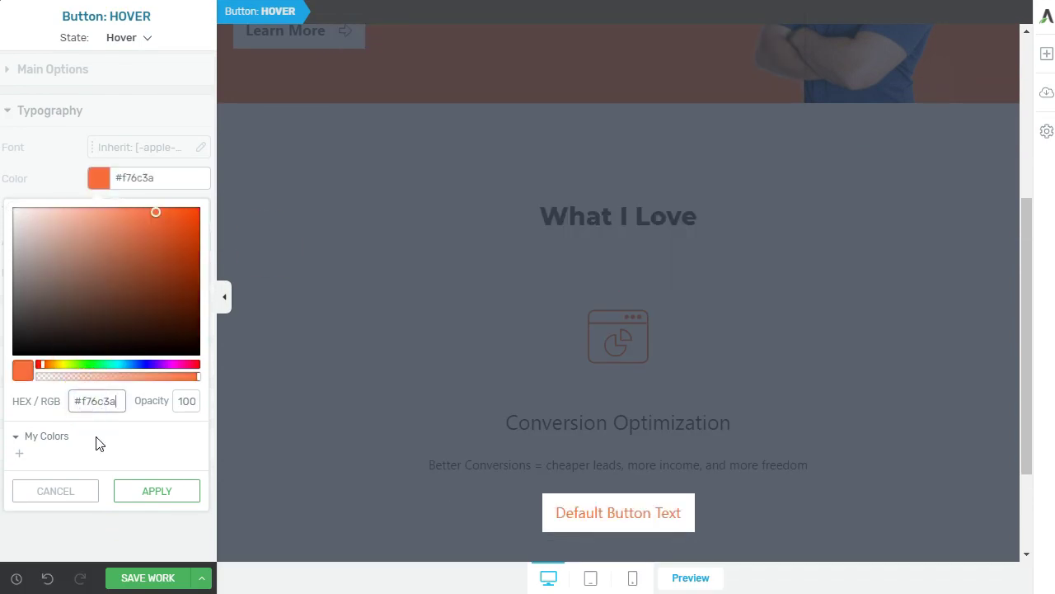
{"action": "left_click", "coordinate": [23, 456]}
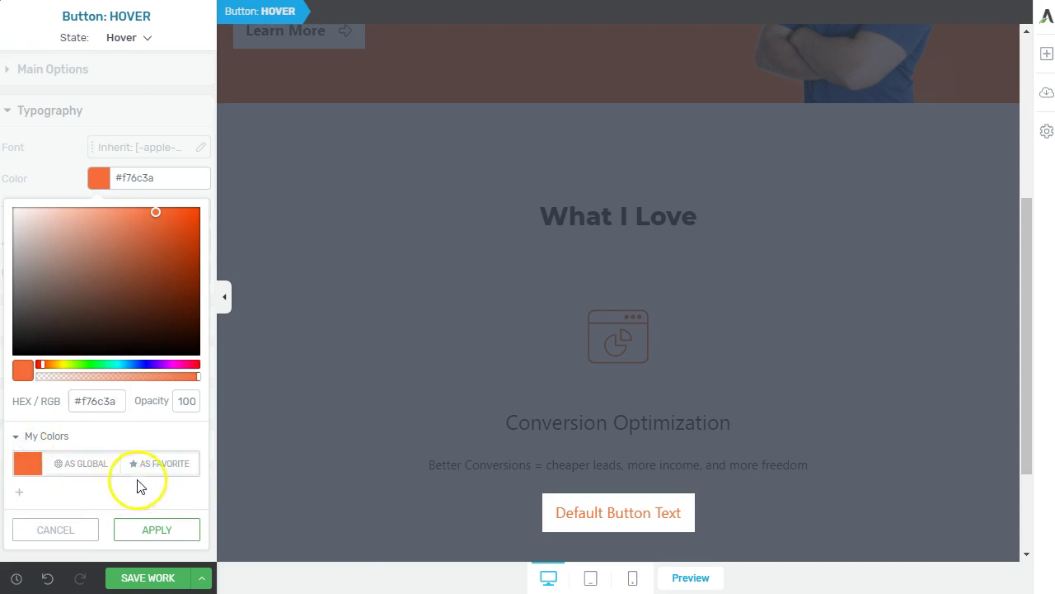
{"action": "left_click", "coordinate": [160, 470]}
{"action": "left_click", "coordinate": [148, 529]}
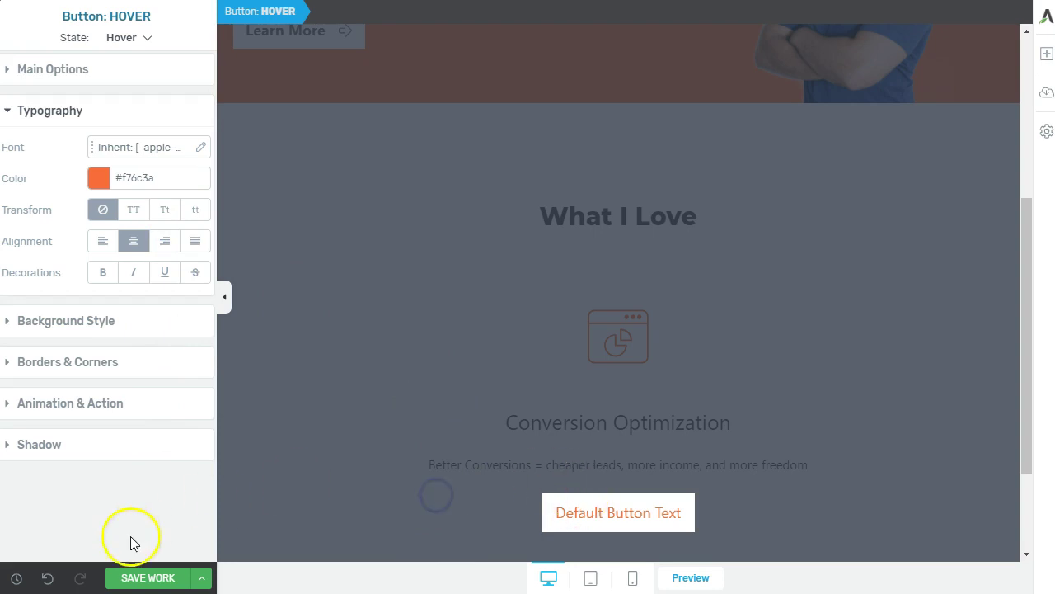
Apply the saved orange #f76c3a as the button's text color in the normal state
{"action": "left_click", "coordinate": [127, 39]}
{"action": "left_click", "coordinate": [110, 55]}
{"action": "left_click", "coordinate": [80, 156]}
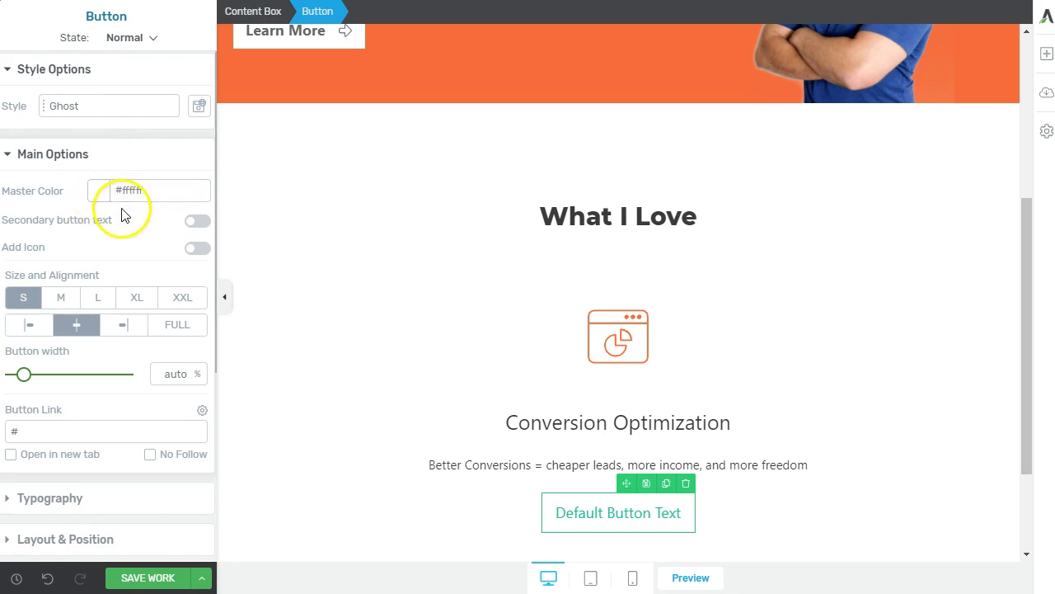
{"action": "left_click", "coordinate": [54, 507]}
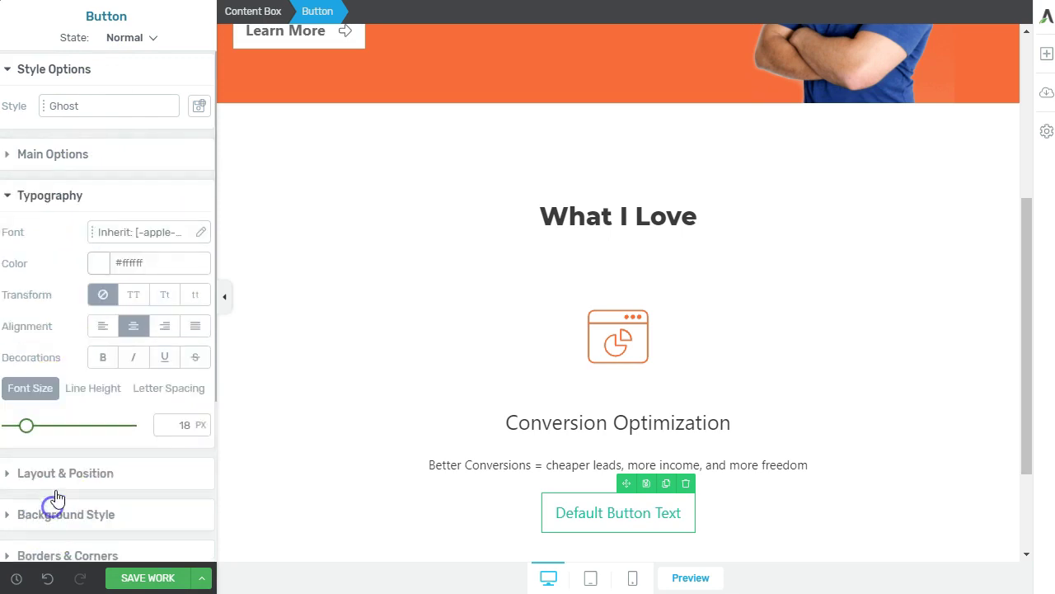
{"action": "left_click", "coordinate": [93, 257]}
{"action": "left_click", "coordinate": [34, 486]}
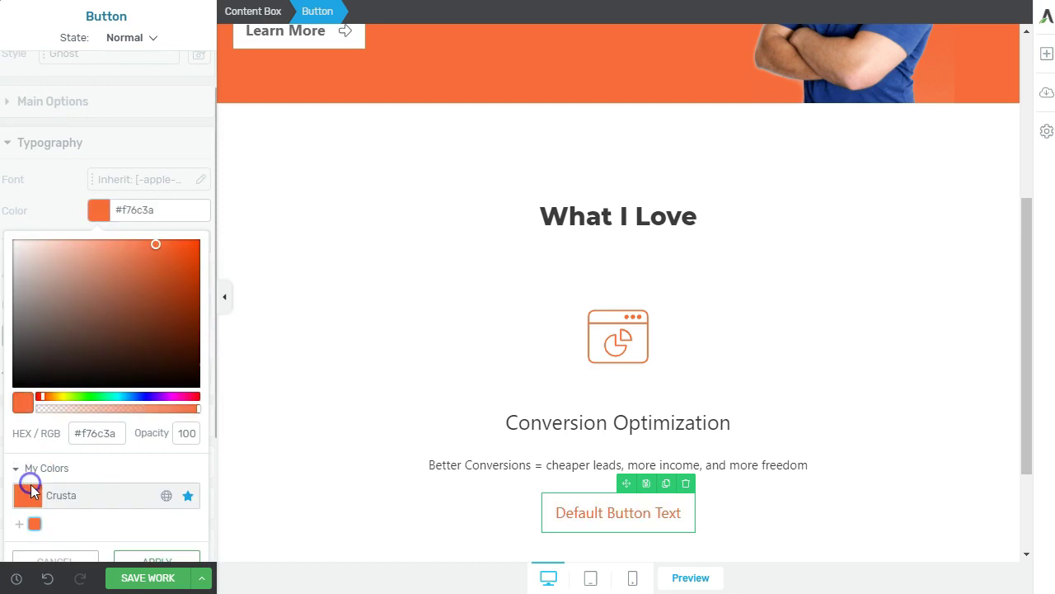
{"action": "left_click", "coordinate": [147, 557]}
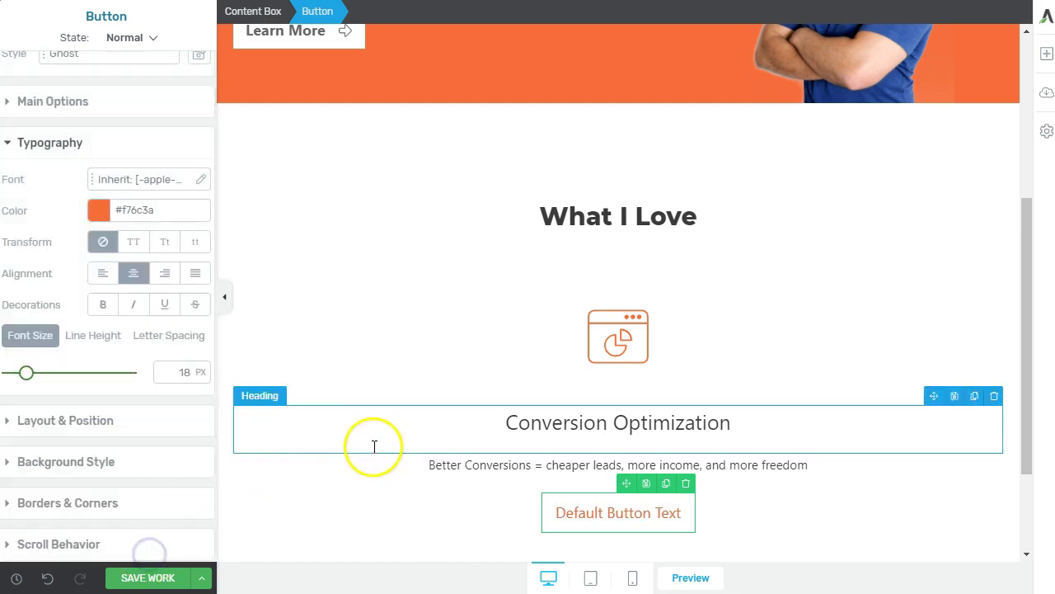
Add an icon to the button and place it on the right side of the text
{"action": "left_click", "coordinate": [113, 100]}
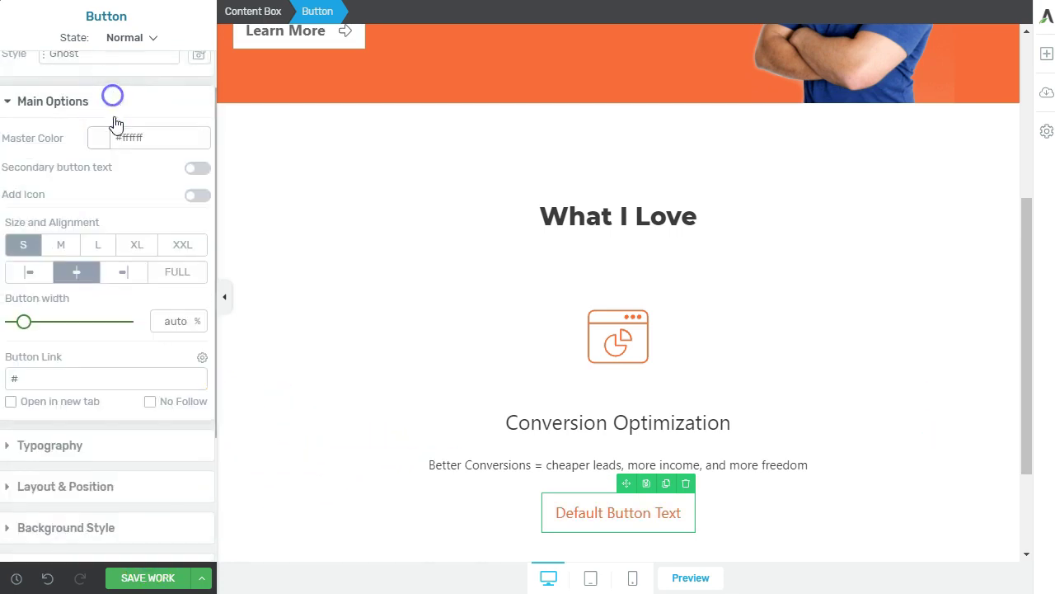
{"action": "left_click", "coordinate": [196, 196]}
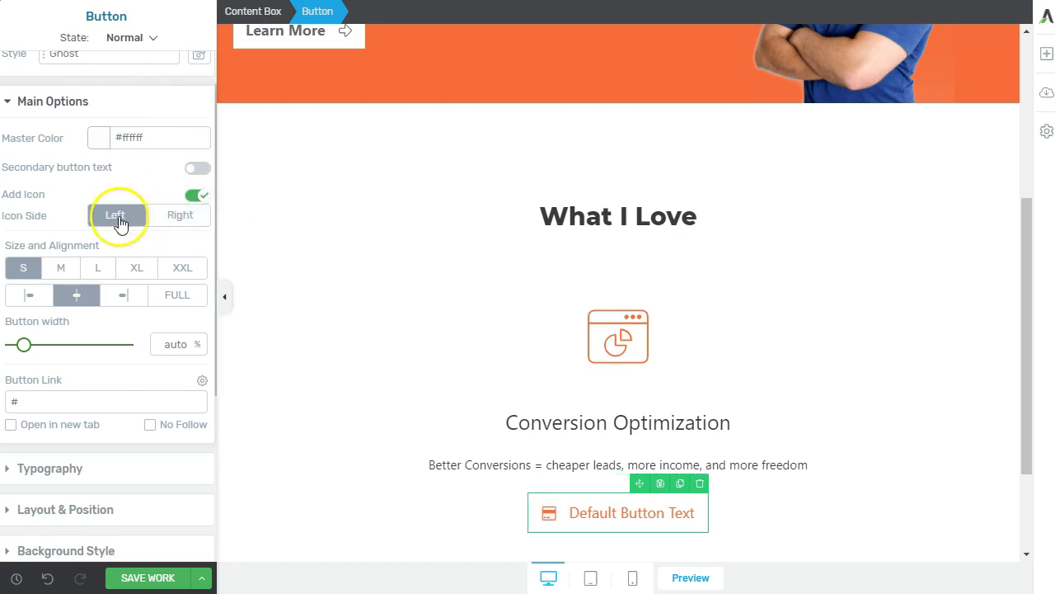
{"action": "left_click", "coordinate": [180, 214]}
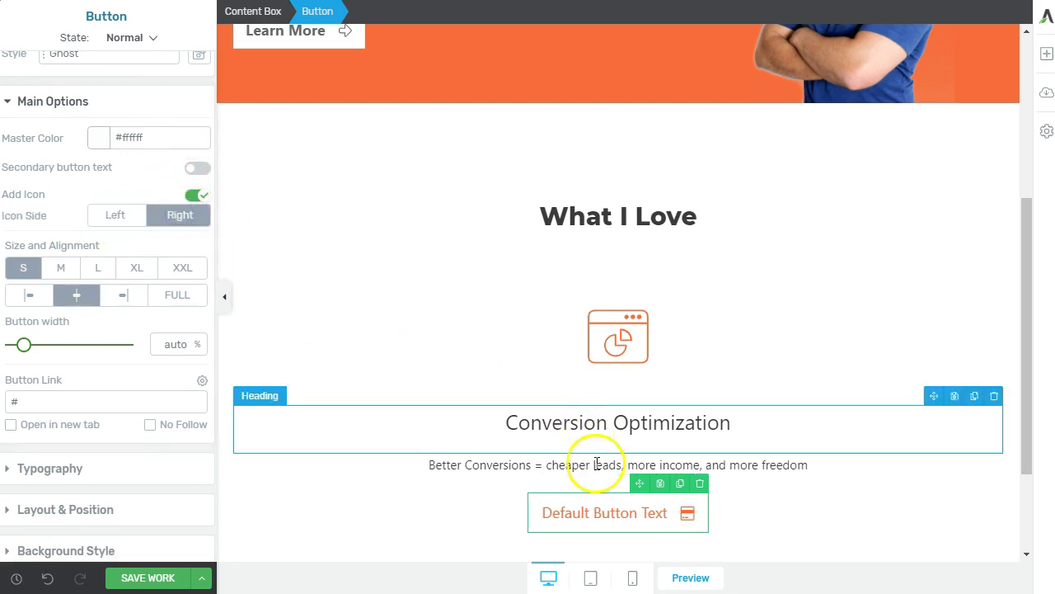
Replace the button's credit-card icon with a thin right arrow, searching the icon library for "arr"
{"action": "left_click", "coordinate": [688, 512]}
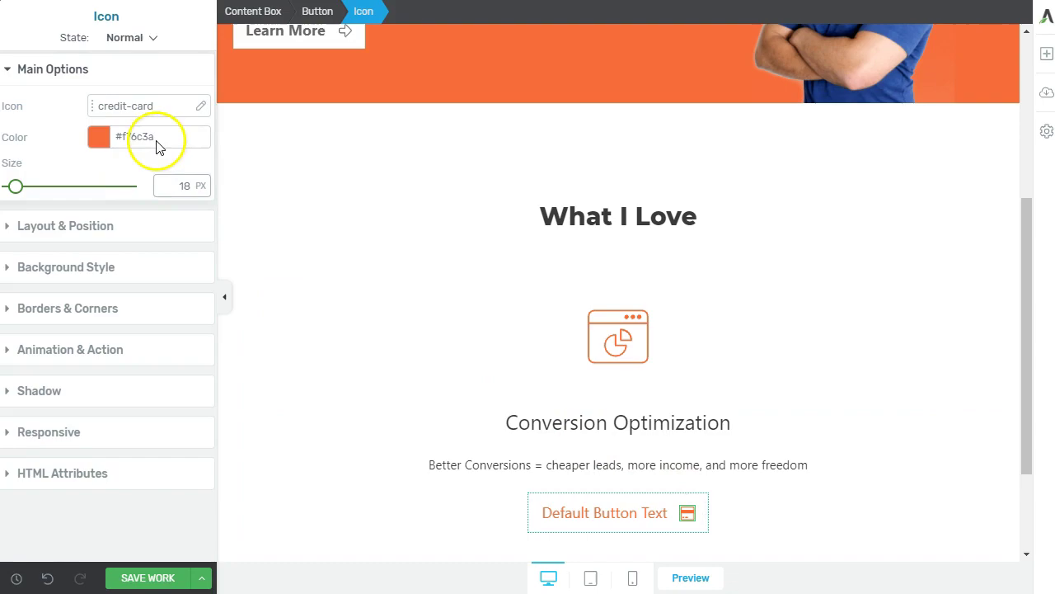
{"action": "left_click", "coordinate": [149, 105]}
{"action": "left_click", "coordinate": [828, 190]}
{"action": "type", "text": "arr"}
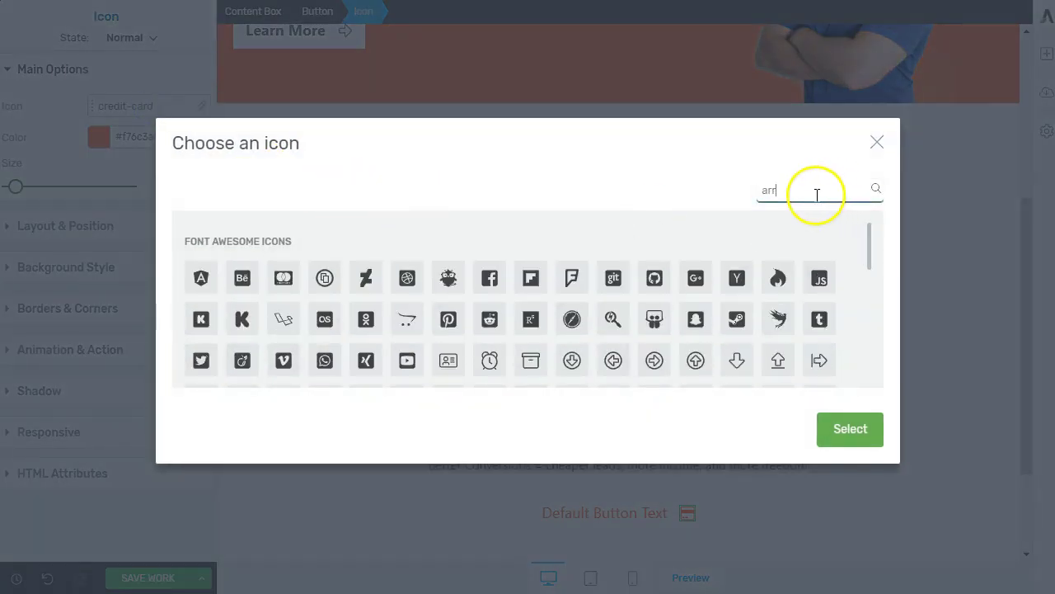
{"action": "left_click", "coordinate": [615, 278]}
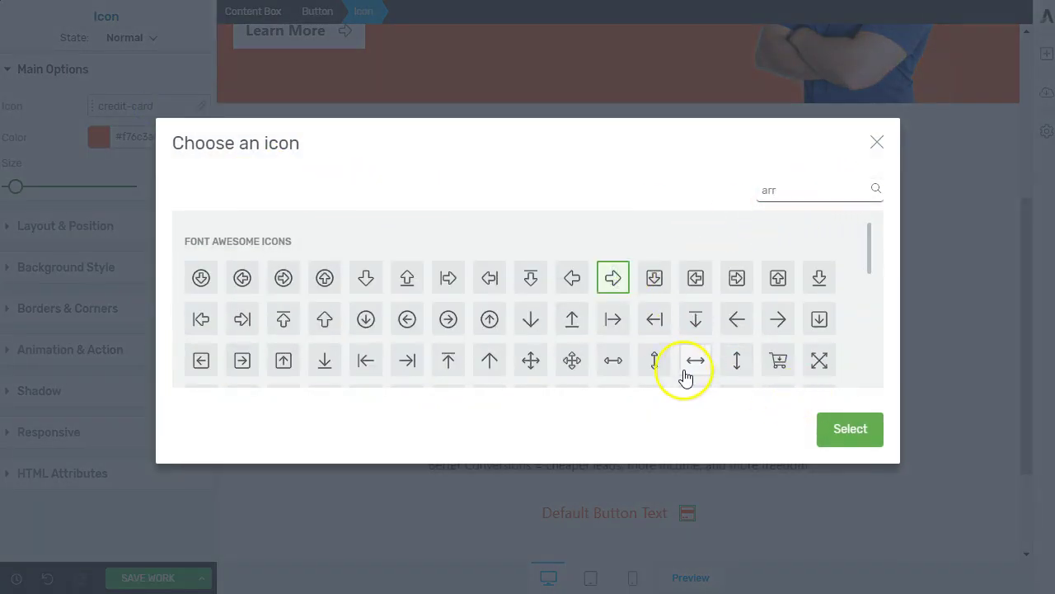
{"action": "left_click", "coordinate": [769, 322]}
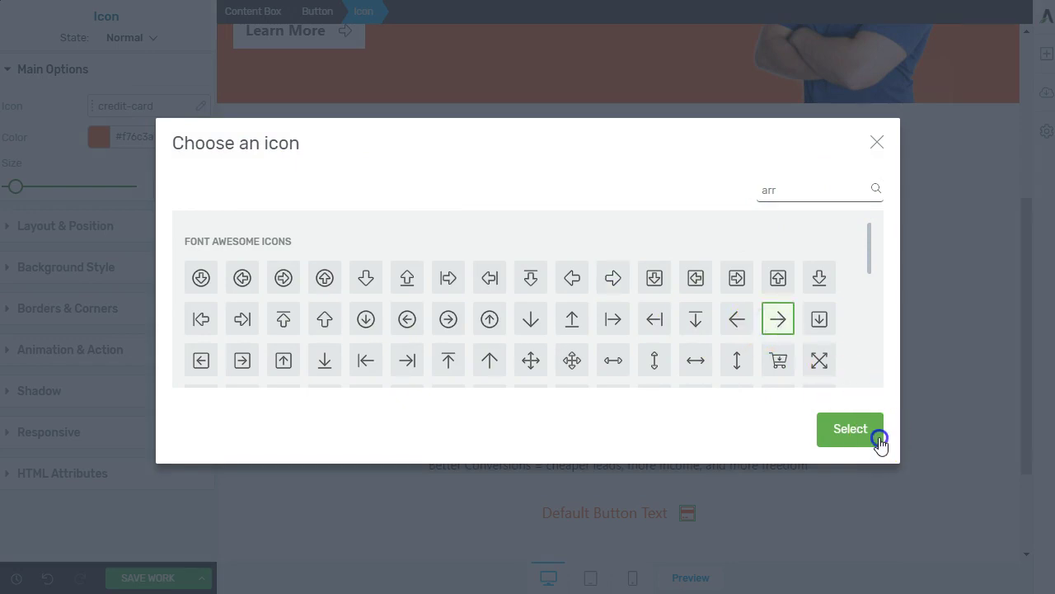
{"action": "left_click", "coordinate": [850, 429]}
{"action": "left_click", "coordinate": [813, 501]}
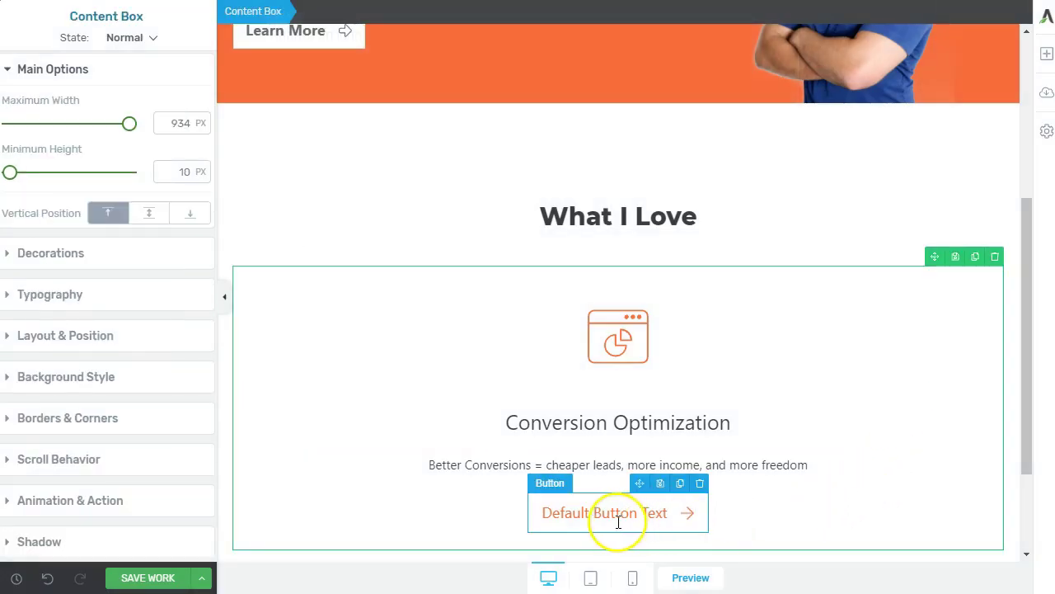
Change the button's default label to "Read More"
{"action": "double_click", "coordinate": [616, 517]}
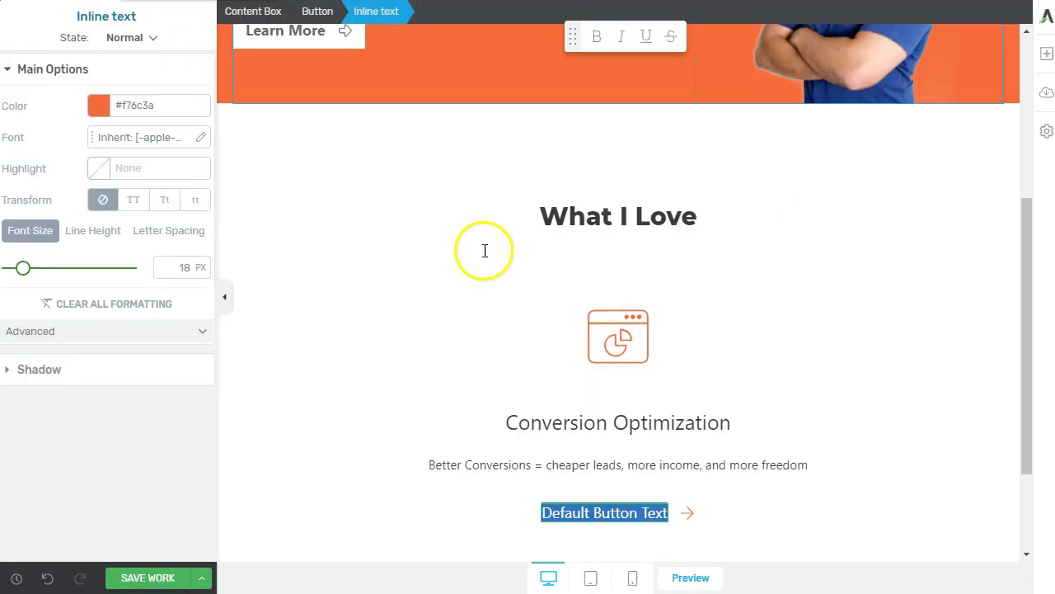
{"action": "type", "text": "Read More"}
{"action": "left_click", "coordinate": [504, 495]}
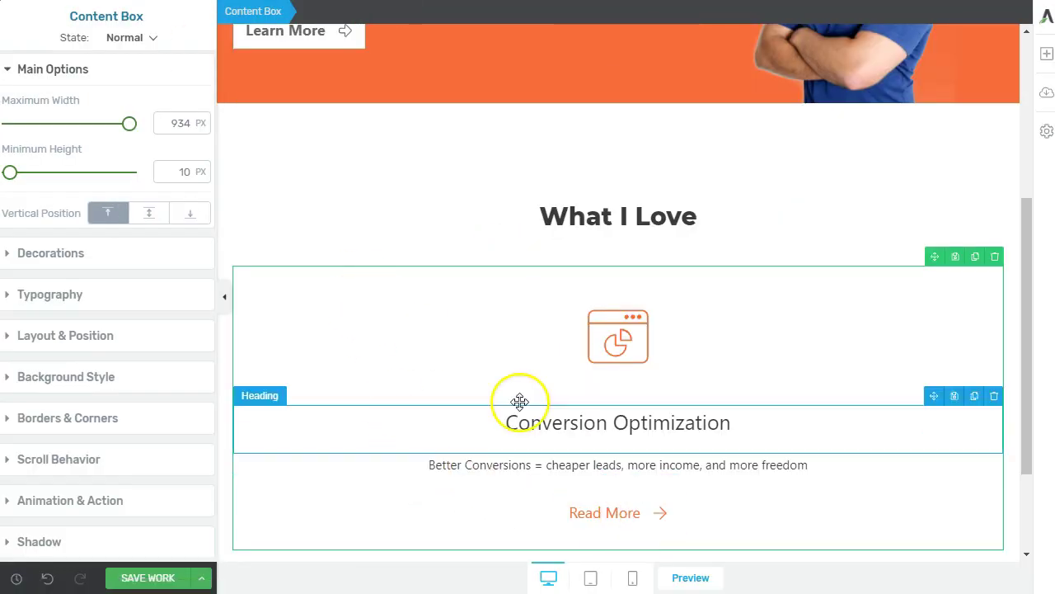
Set the "Read More" button's hover text color to the lighter orange #ffbca4 and return to the normal state
{"action": "left_click", "coordinate": [573, 501]}
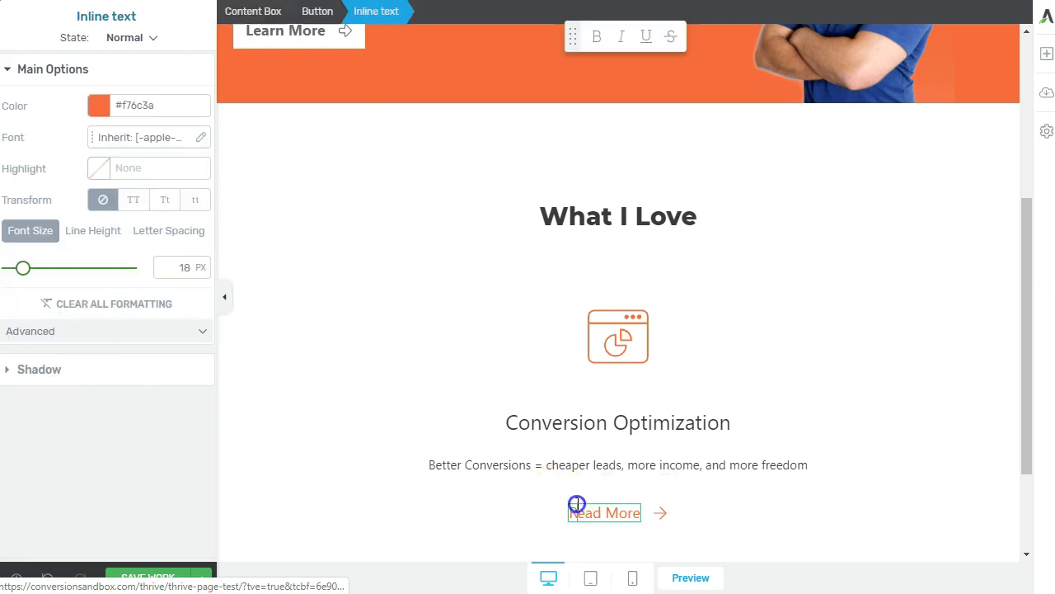
{"action": "left_click", "coordinate": [575, 497]}
{"action": "left_click", "coordinate": [415, 522]}
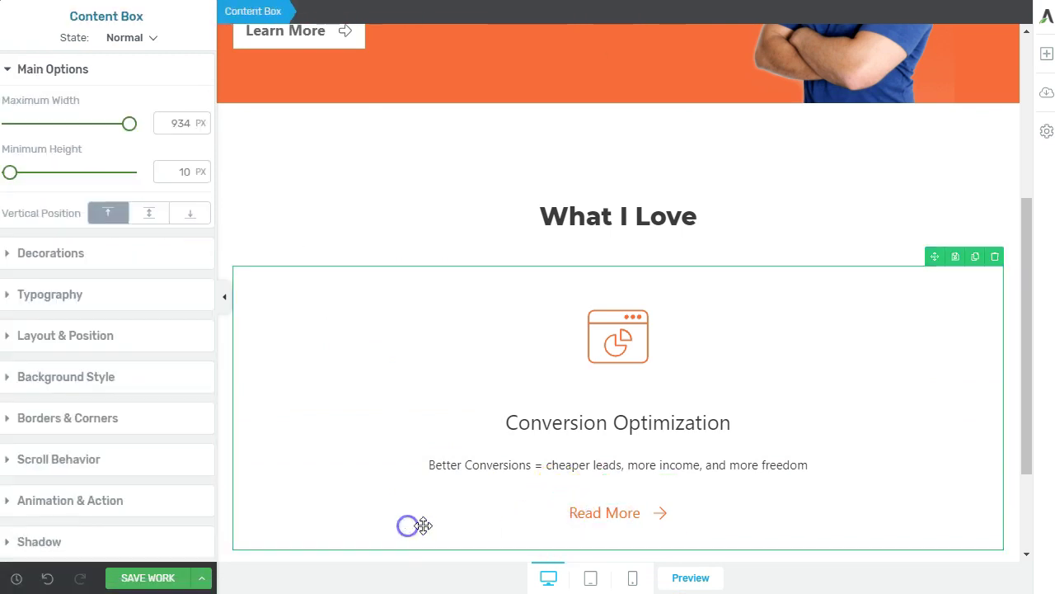
{"action": "left_click", "coordinate": [575, 503]}
{"action": "left_click", "coordinate": [573, 501]}
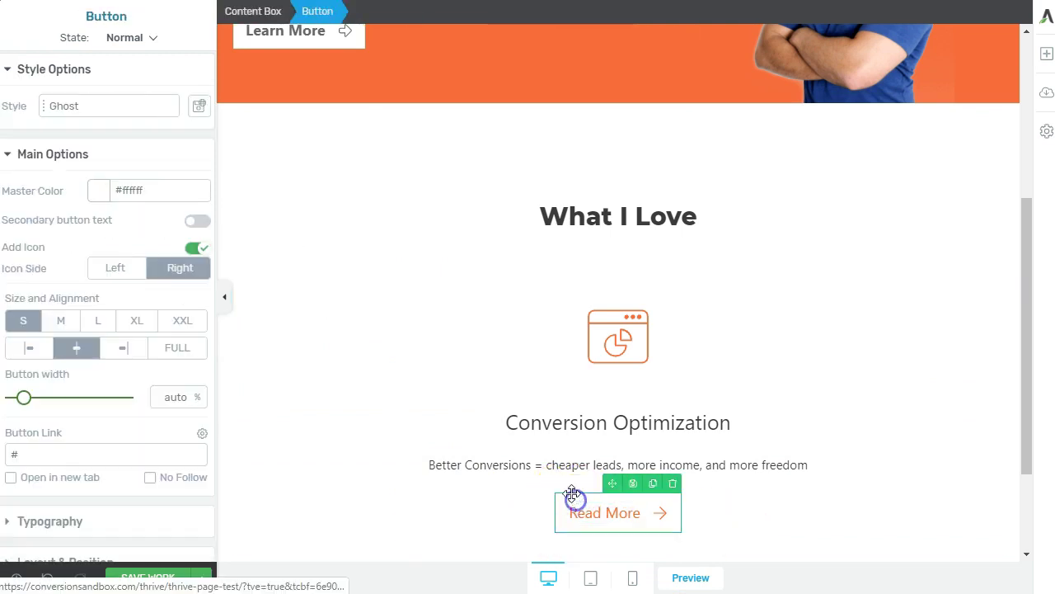
{"action": "left_click", "coordinate": [149, 48]}
{"action": "left_click", "coordinate": [133, 88]}
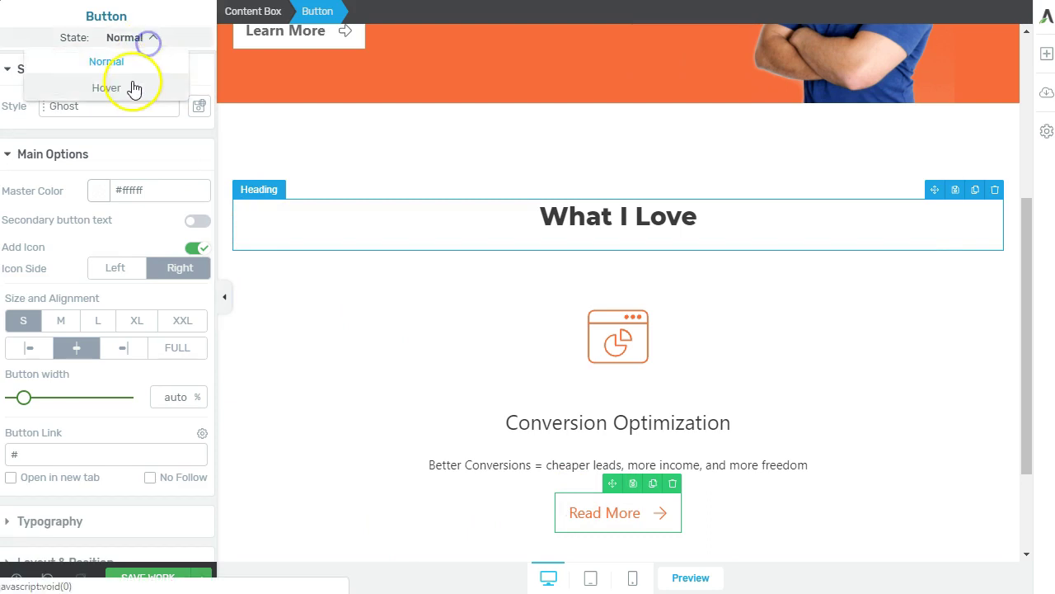
{"action": "left_click", "coordinate": [73, 159]}
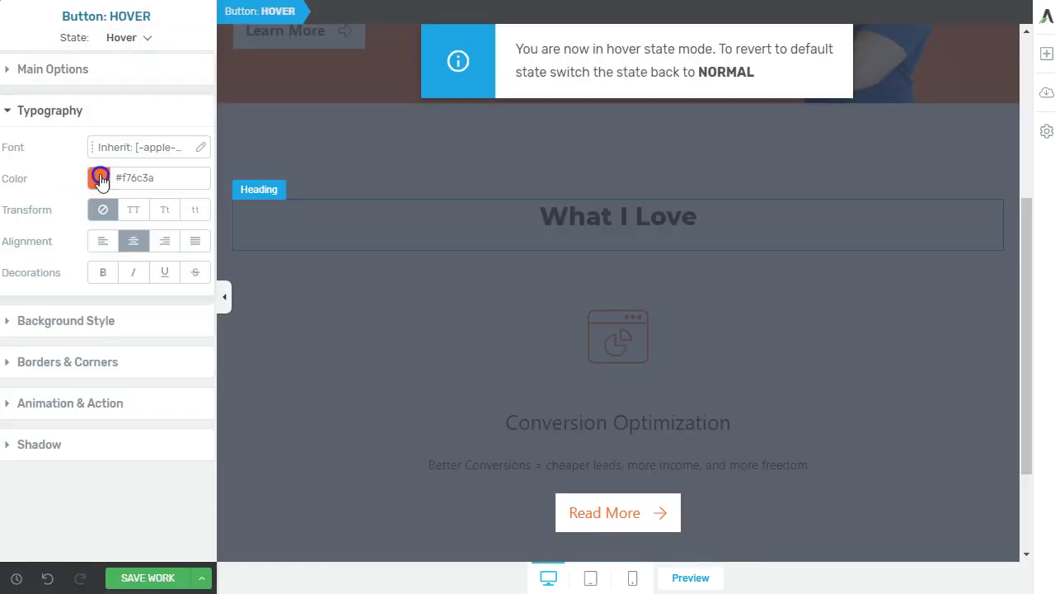
{"action": "left_click", "coordinate": [100, 179]}
{"action": "left_click_drag", "start_coordinate": [155, 221], "coordinate": [114, 198]}
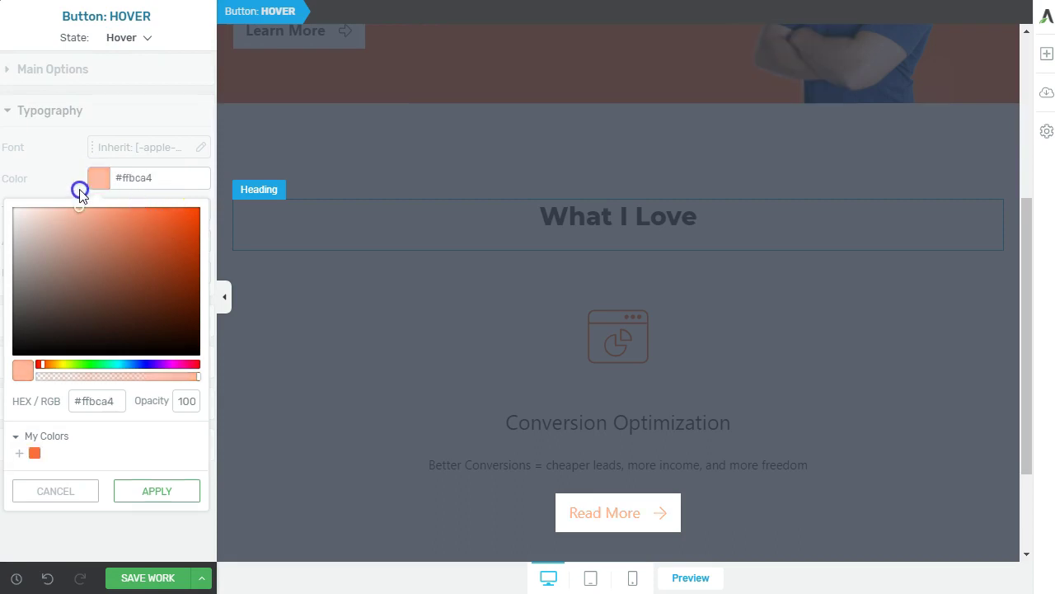
{"action": "left_click", "coordinate": [147, 487]}
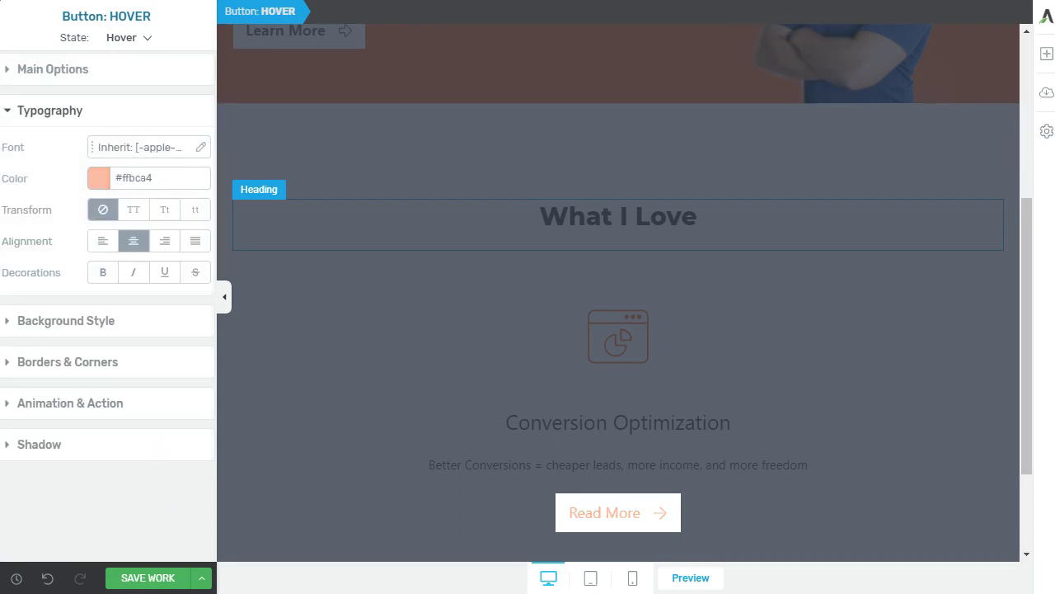
{"action": "left_click", "coordinate": [121, 37]}
{"action": "left_click", "coordinate": [118, 57]}
{"action": "left_click", "coordinate": [292, 358]}
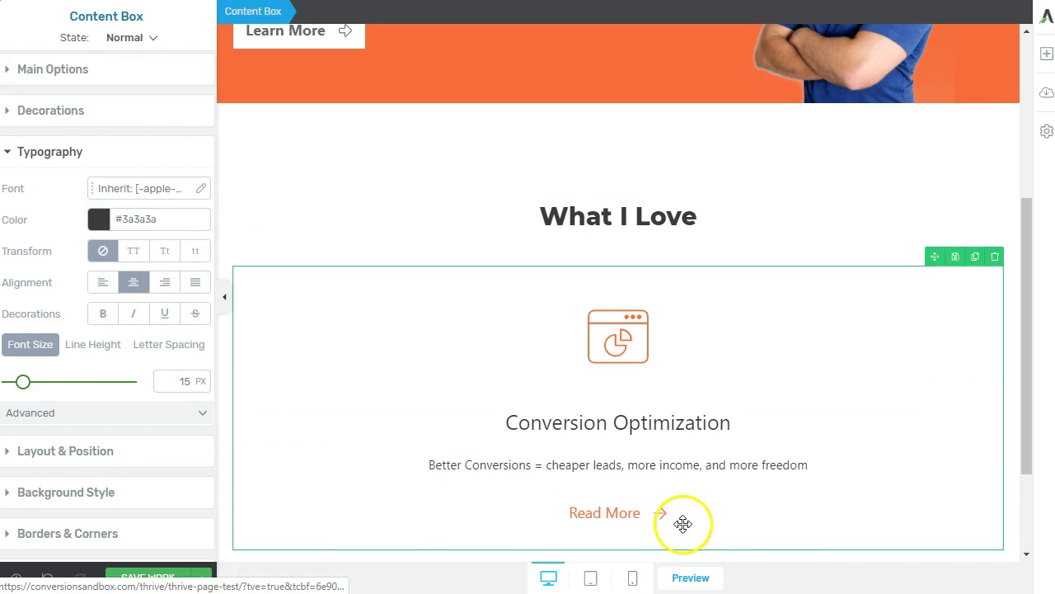
{"action": "left_click", "coordinate": [567, 519]}
{"action": "left_click", "coordinate": [922, 437]}
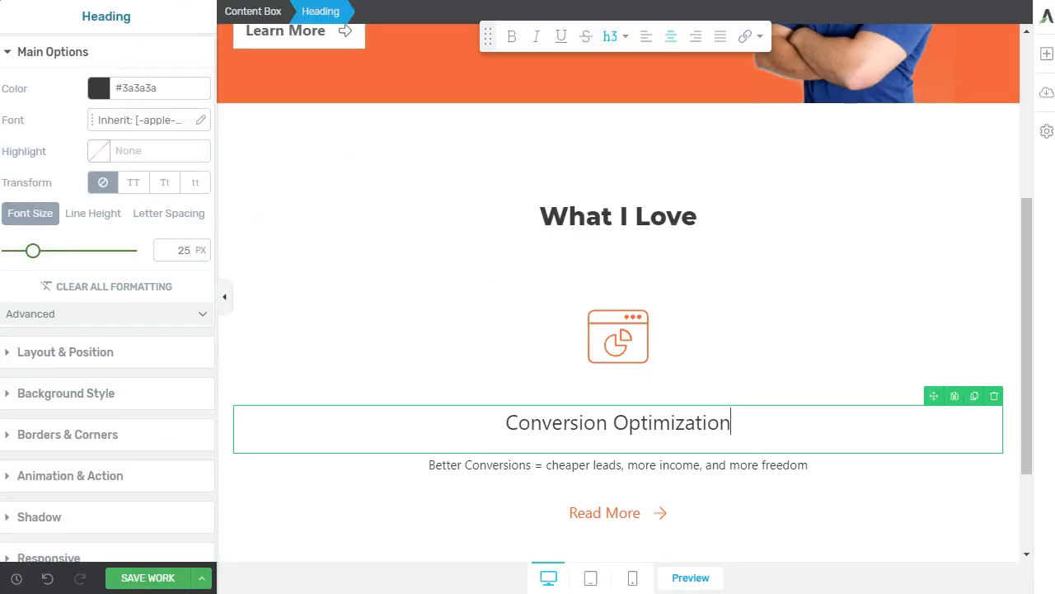
{"action": "left_click", "coordinate": [742, 371]}
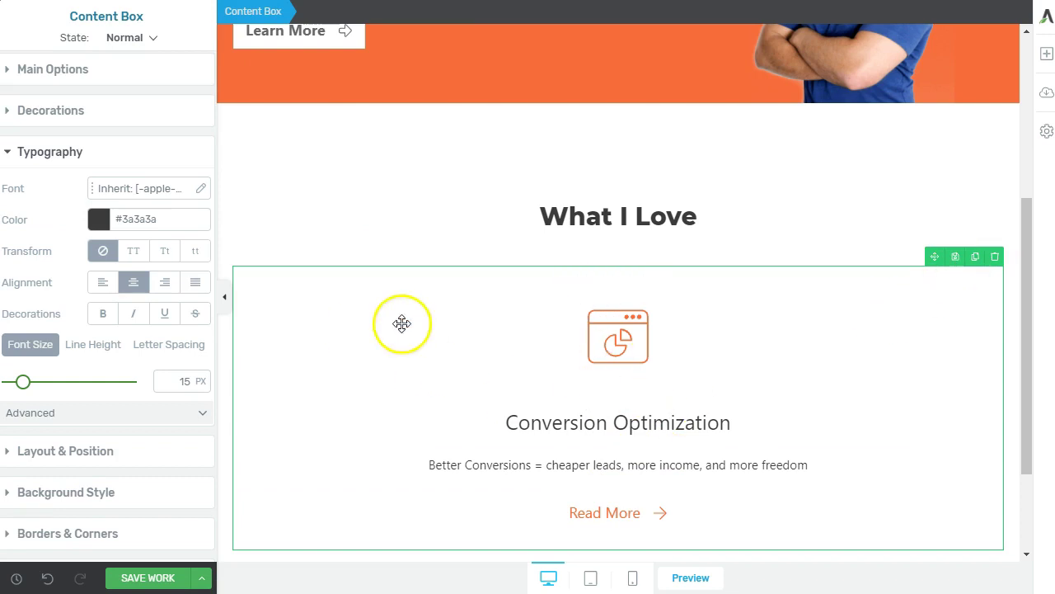
Duplicate the "Conversion Optimization" content box and place the copy beside the original as a second column
{"action": "left_click", "coordinate": [633, 515]}
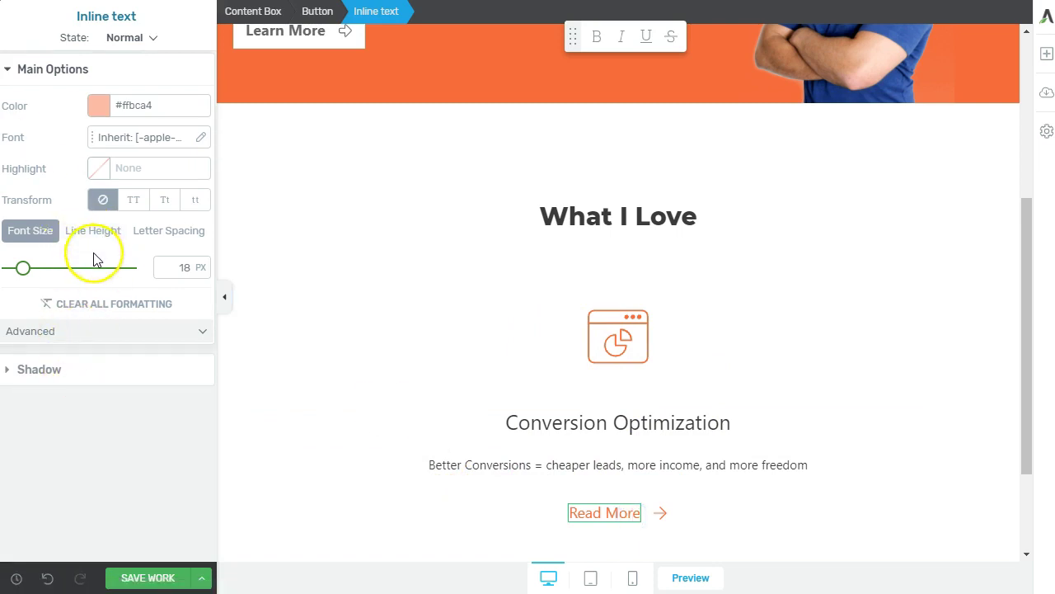
{"action": "left_click", "coordinate": [521, 515]}
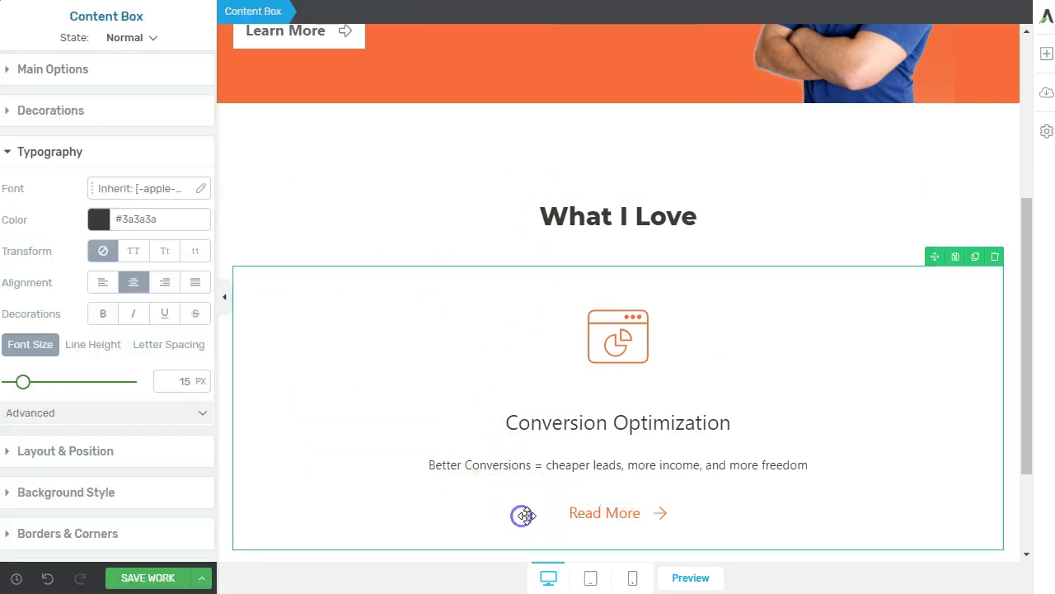
{"action": "left_click", "coordinate": [976, 257]}
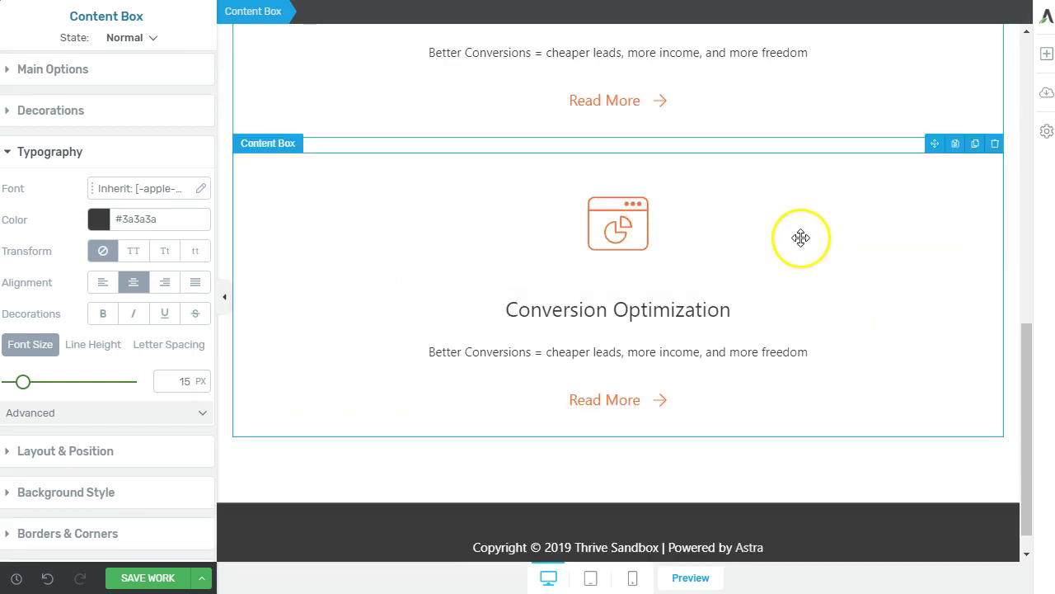
{"action": "scroll", "coordinate": [915, 389], "scroll_direction": "up", "scroll_amount": 4}
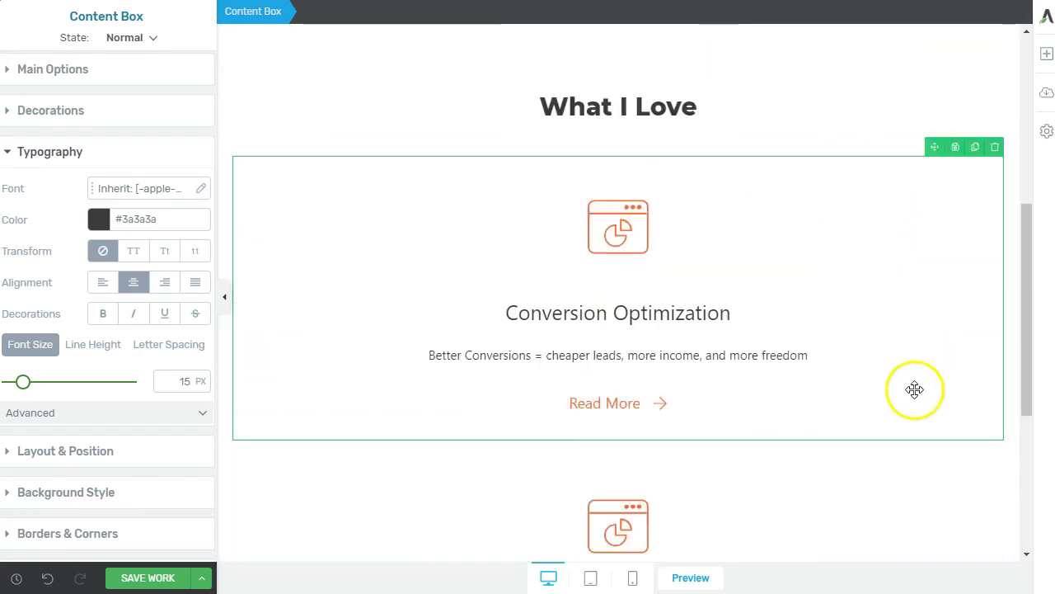
{"action": "left_click", "coordinate": [825, 489]}
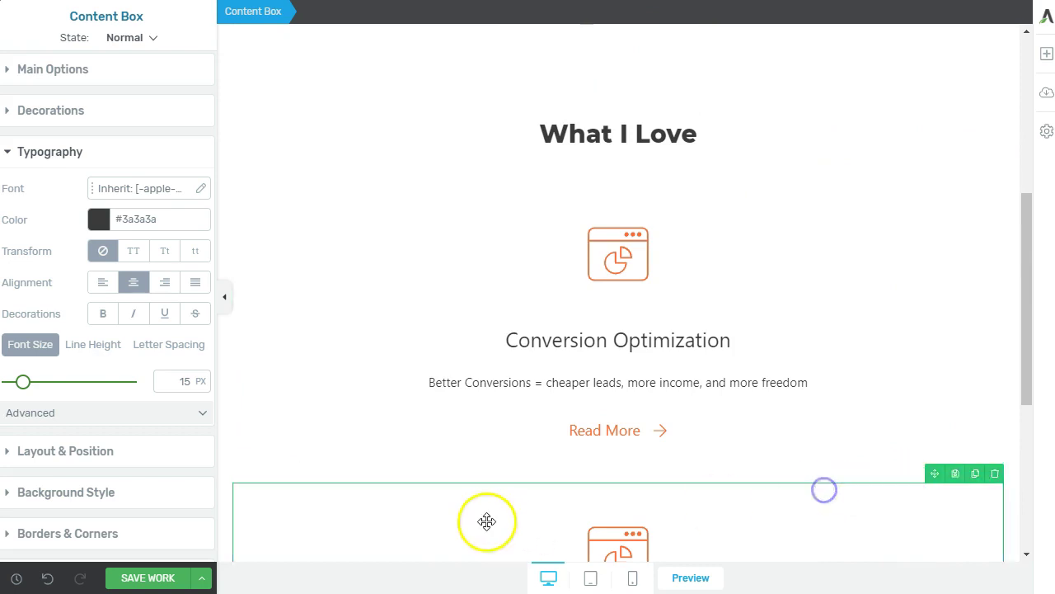
{"action": "left_click_drag", "start_coordinate": [938, 480], "coordinate": [1014, 213]}
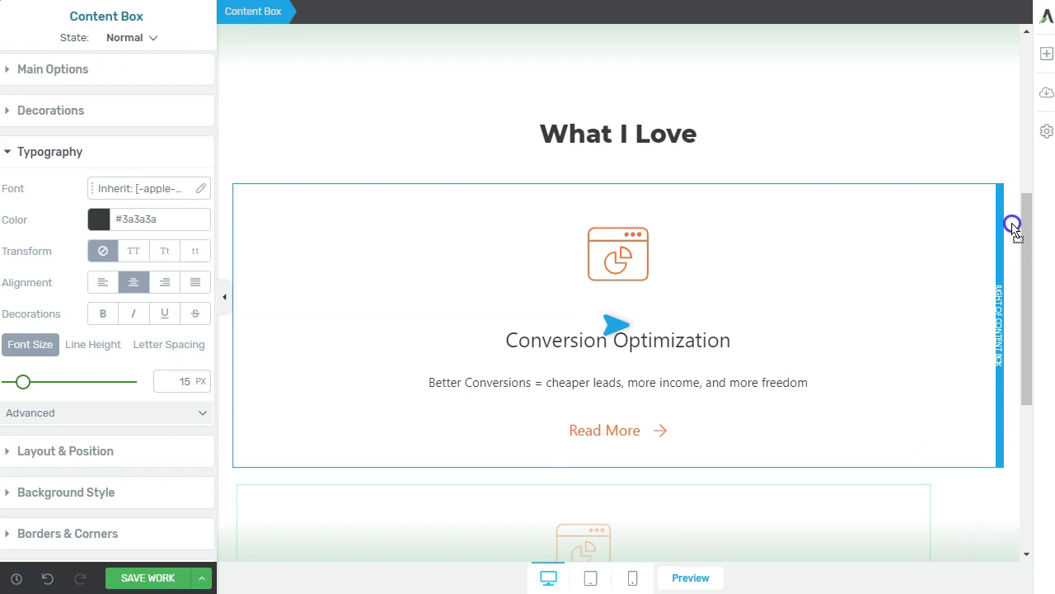
{"action": "left_click_drag", "start_coordinate": [1013, 256], "coordinate": [1014, 252]}
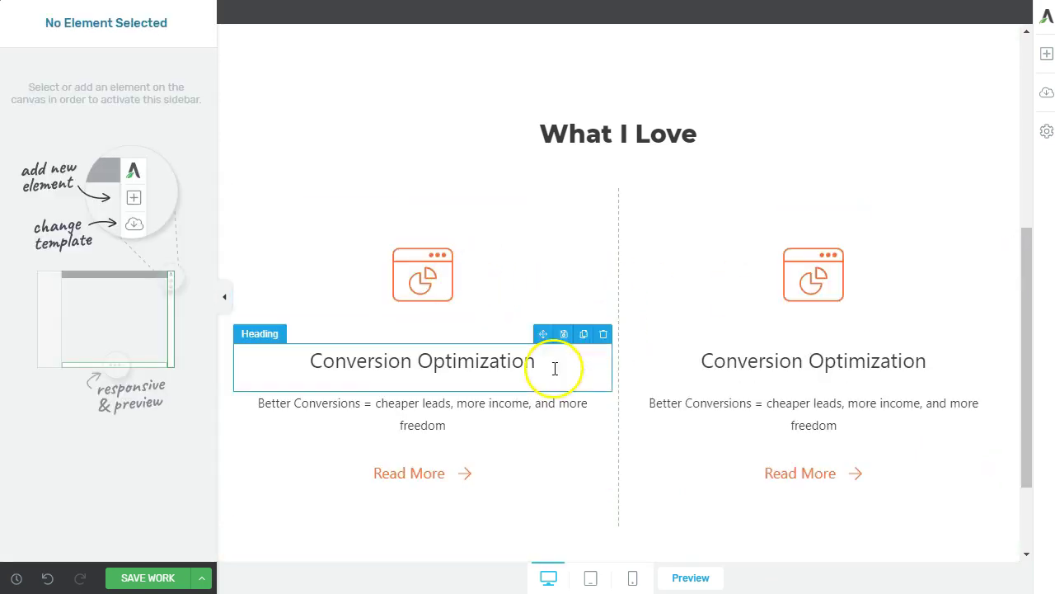
Replace the second box's icon image with Landing-Page-Orange.png, adding the file to the media library
{"action": "left_click", "coordinate": [820, 291]}
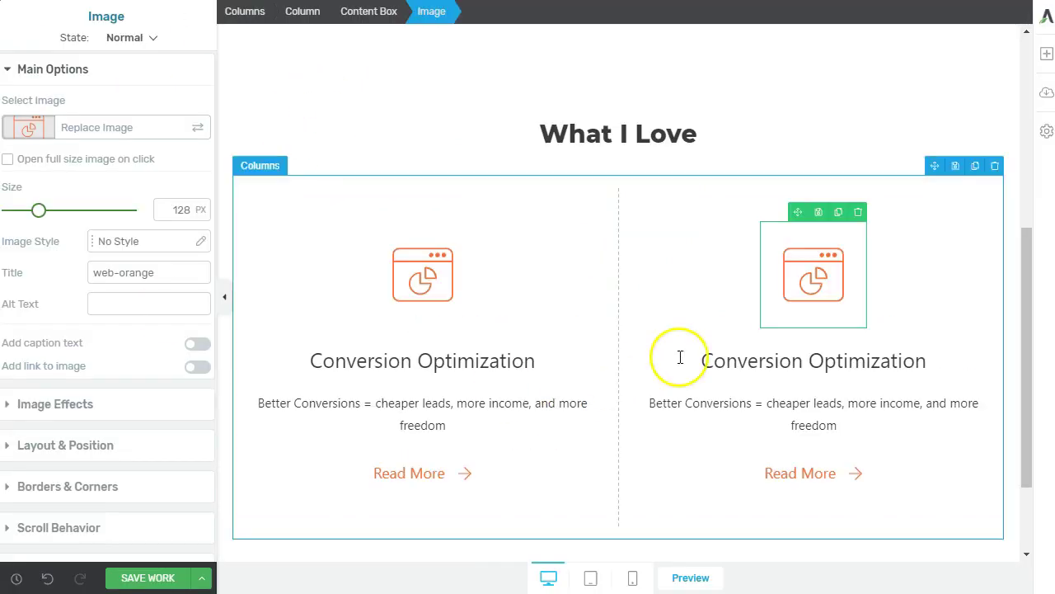
{"action": "left_click", "coordinate": [52, 132]}
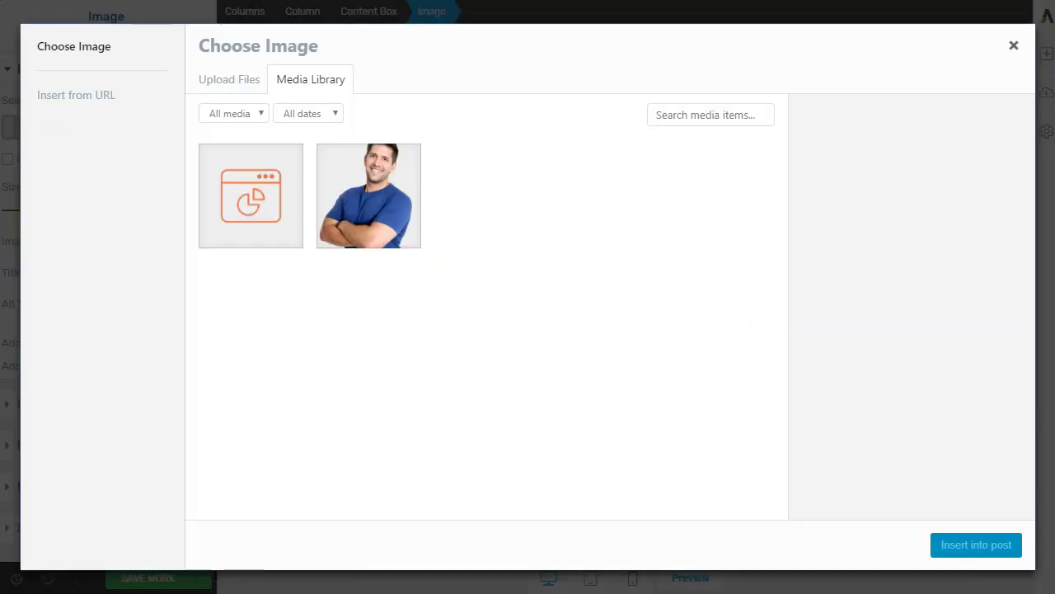
{"action": "left_click_drag", "start_coordinate": [0, 329], "coordinate": [296, 330]}
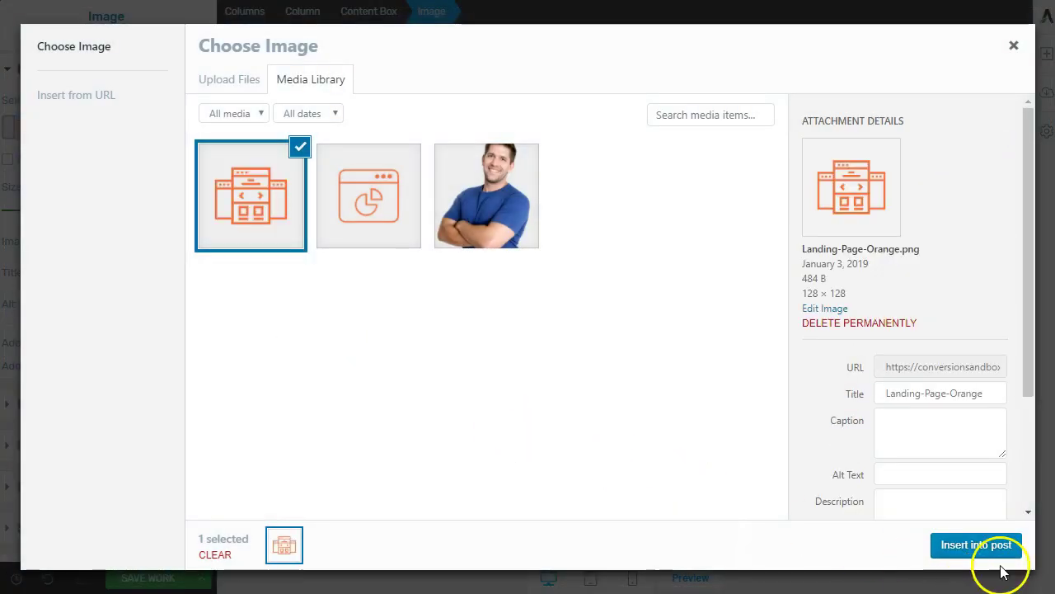
{"action": "left_click", "coordinate": [993, 551]}
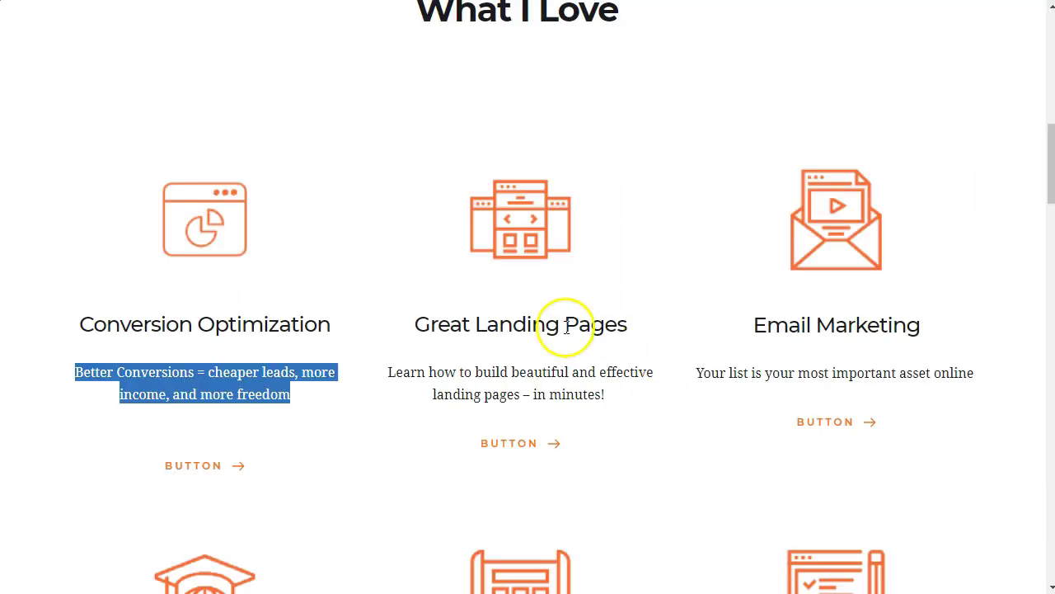
Copy the sample page's "Great Landing Pages" heading and "Learn how to build beautiful and effective landing pages – in minutes!" text into the second box
{"action": "triple_click", "coordinate": [567, 325]}
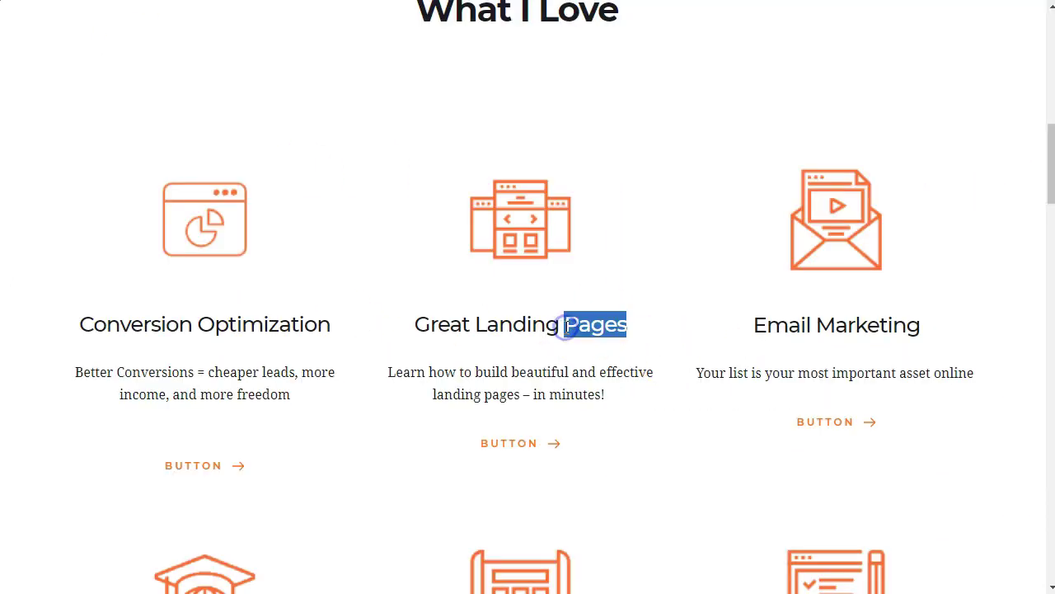
{"action": "triple_click", "coordinate": [479, 369]}
{"action": "key", "text": "ctrl+c"}
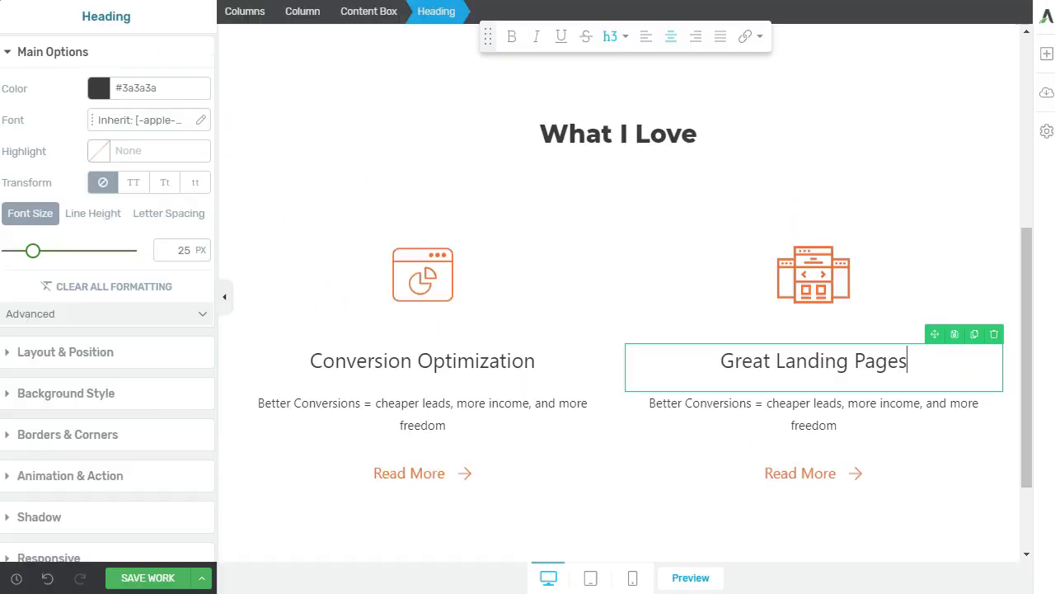
{"action": "left_click", "coordinate": [749, 410]}
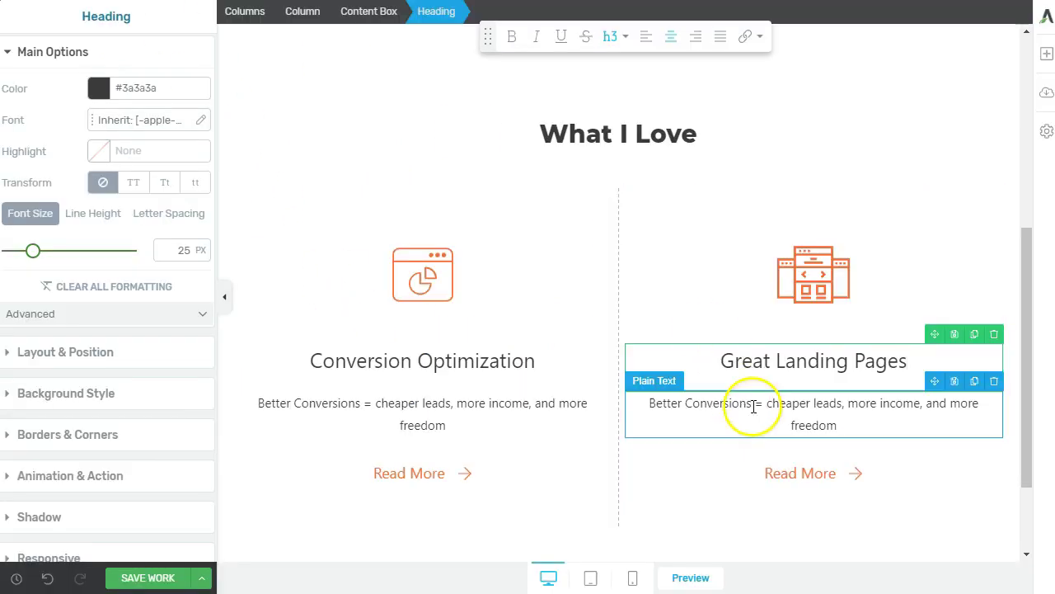
{"action": "triple_click", "coordinate": [804, 404]}
{"action": "right_click", "coordinate": [806, 410]}
{"action": "left_click", "coordinate": [864, 498]}
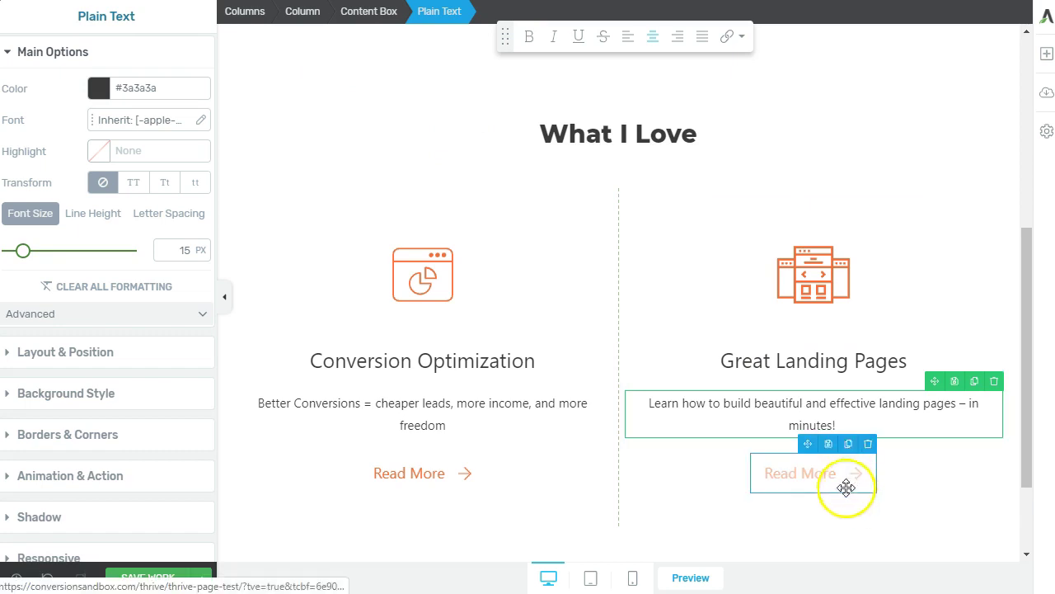
Duplicate the "Great Landing Pages" content box
{"action": "left_click", "coordinate": [805, 522]}
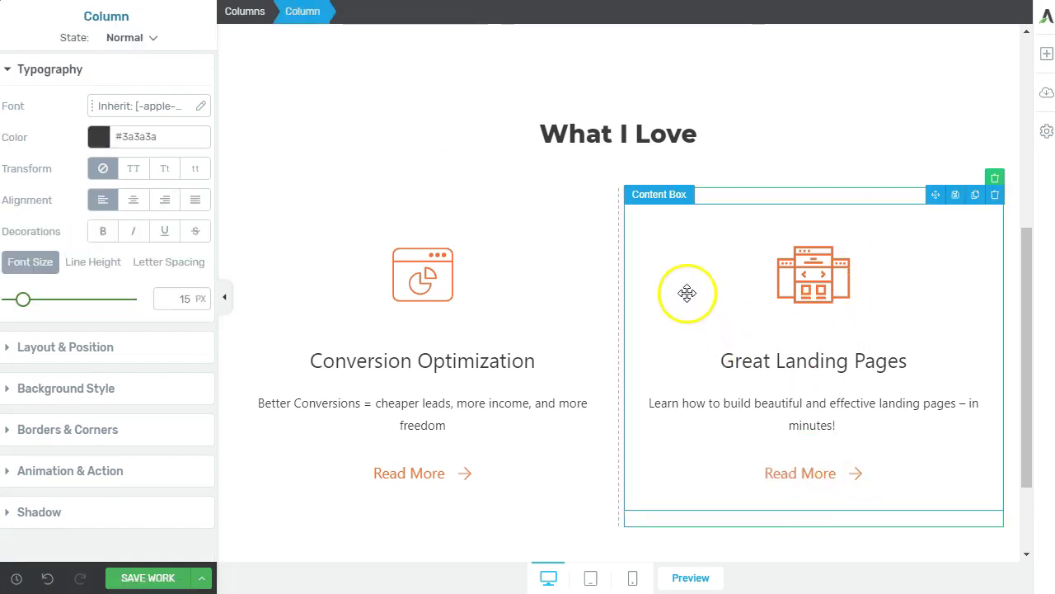
{"action": "left_click", "coordinate": [650, 210]}
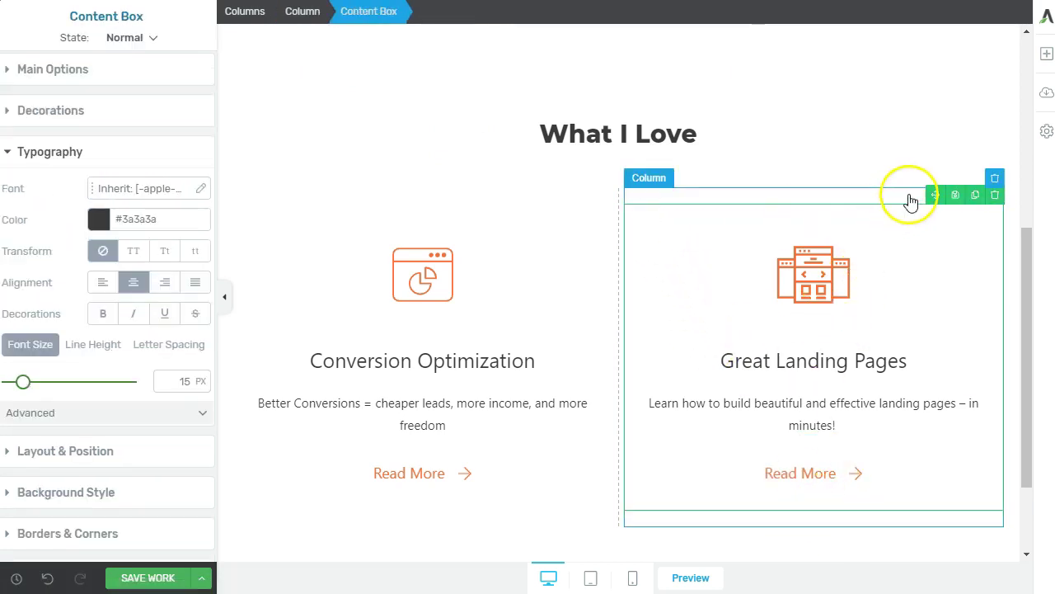
{"action": "scroll", "coordinate": [577, 301], "scroll_direction": "down", "scroll_amount": 2}
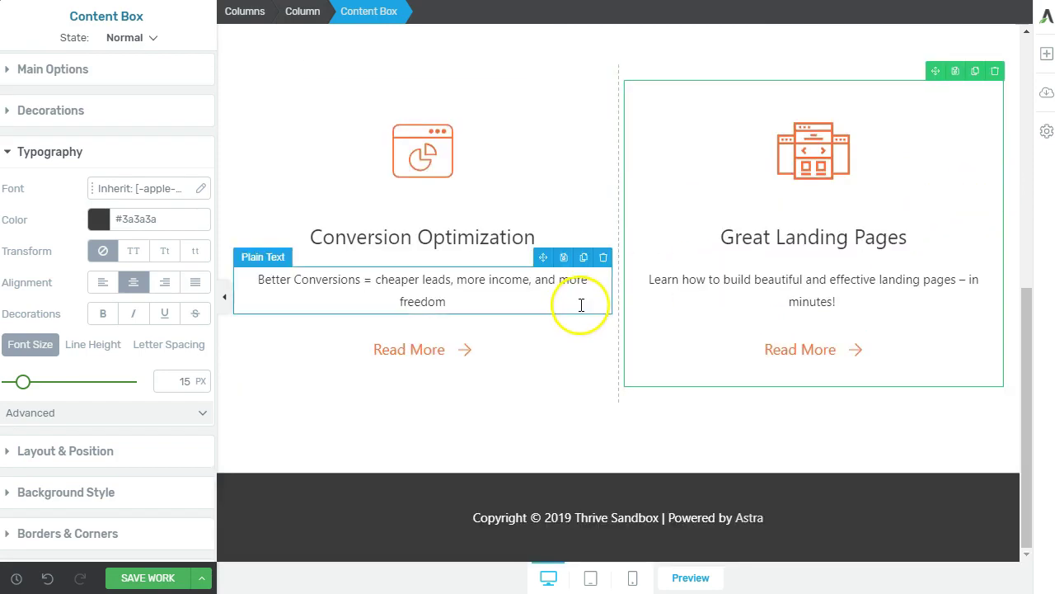
{"action": "scroll", "coordinate": [577, 302], "scroll_direction": "up", "scroll_amount": 2}
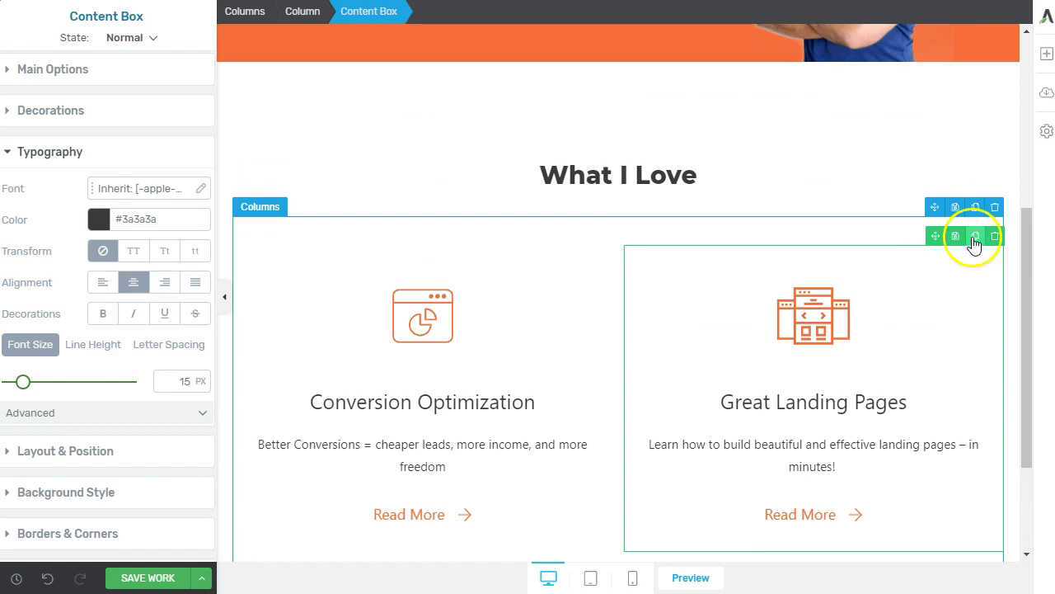
{"action": "left_click", "coordinate": [724, 238]}
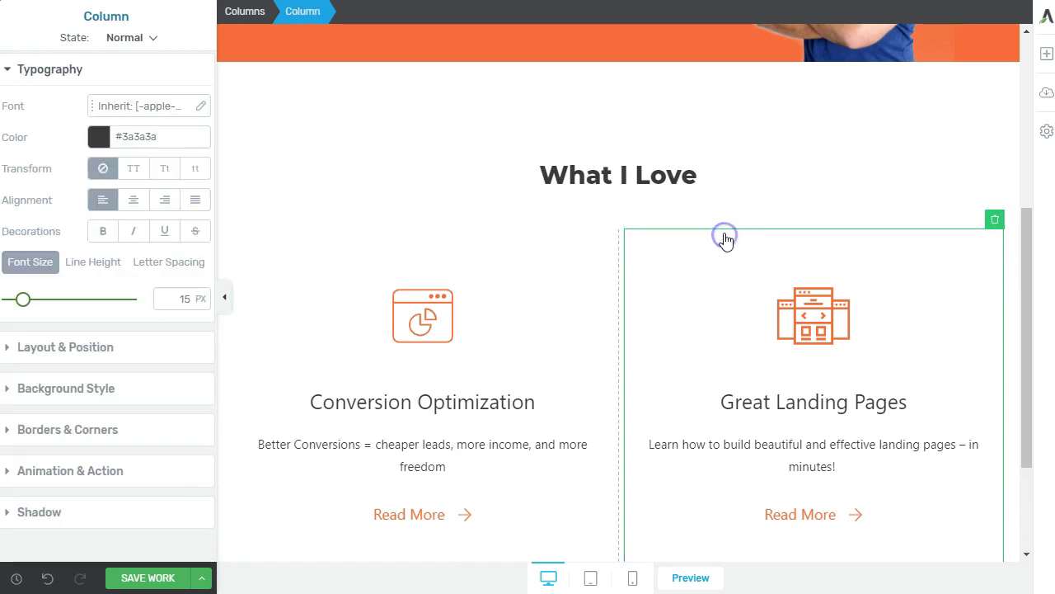
{"action": "scroll", "coordinate": [724, 214], "scroll_direction": "down", "scroll_amount": 3}
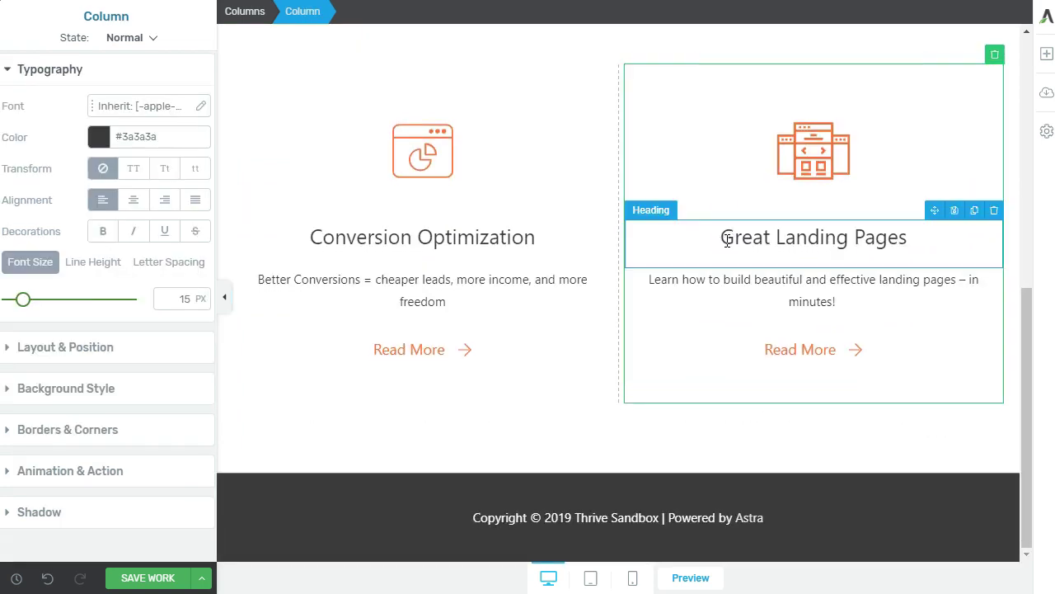
{"action": "scroll", "coordinate": [719, 173], "scroll_direction": "up", "scroll_amount": 2}
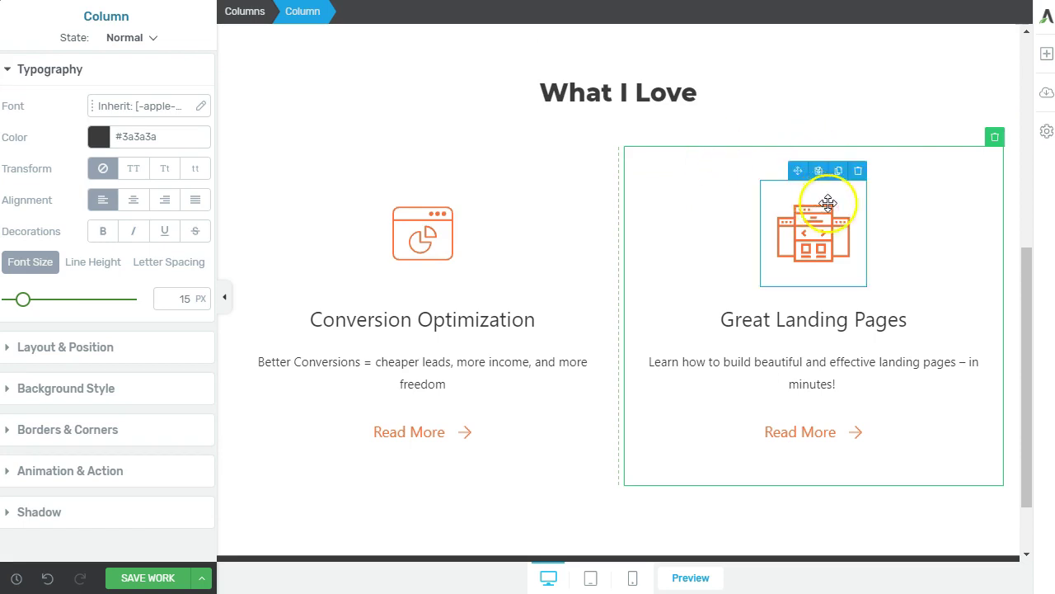
{"action": "left_click", "coordinate": [911, 188]}
{"action": "left_click", "coordinate": [976, 154]}
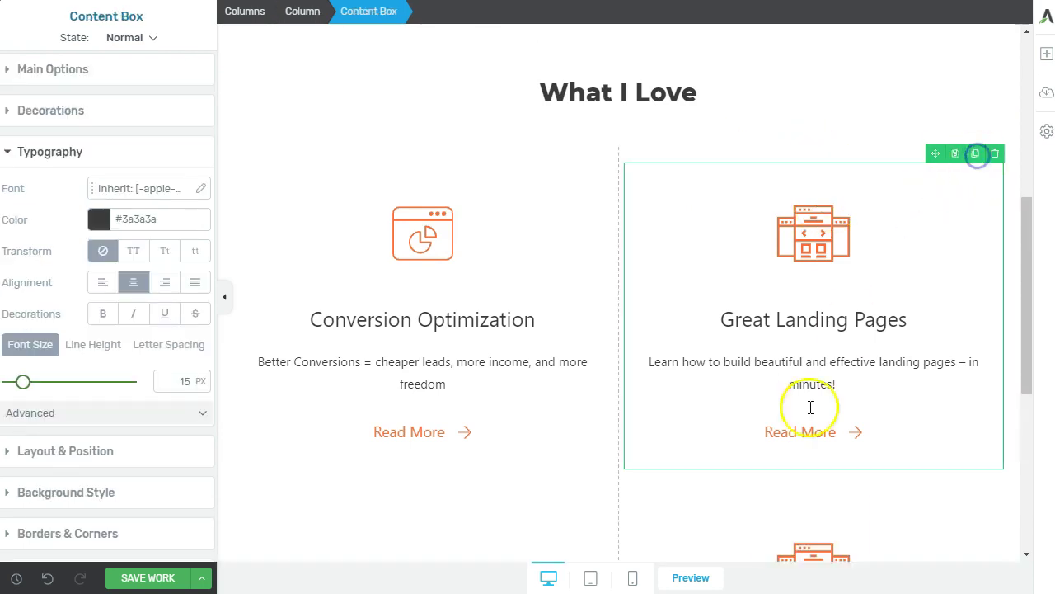
Move the duplicated "Great Landing Pages" box beside the original so it forms a third column
{"action": "scroll", "coordinate": [750, 471], "scroll_direction": "down", "scroll_amount": 3}
{"action": "left_click", "coordinate": [693, 289]}
{"action": "scroll", "coordinate": [897, 337], "scroll_direction": "up", "scroll_amount": 3}
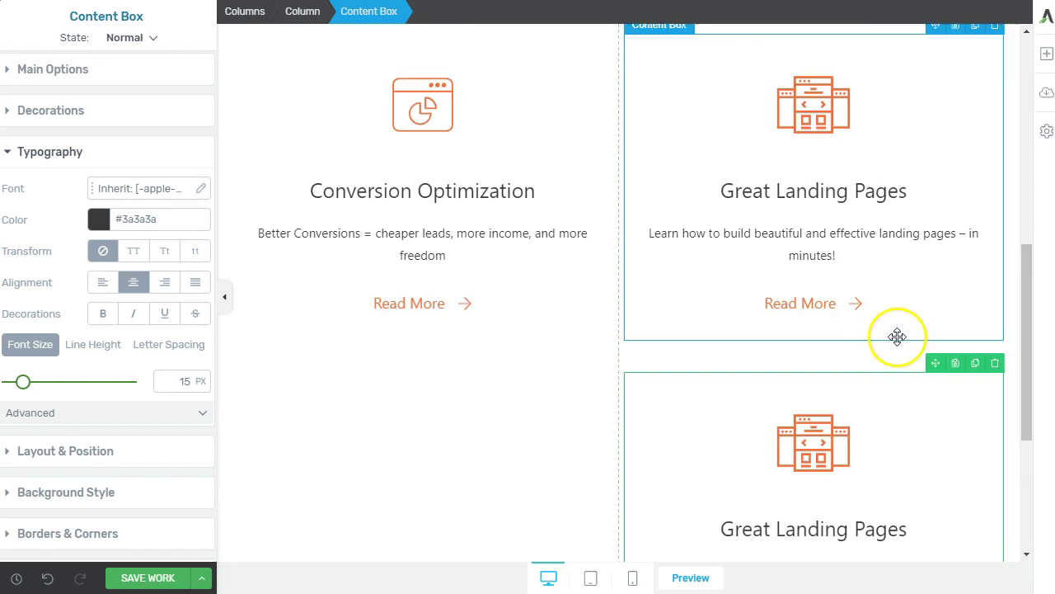
{"action": "mouse_move", "coordinate": [926, 403]}
{"action": "left_mouse_down"}
{"action": "mouse_move", "coordinate": [942, 300]}
{"action": "mouse_move", "coordinate": [992, 154]}
{"action": "left_mouse_up"}
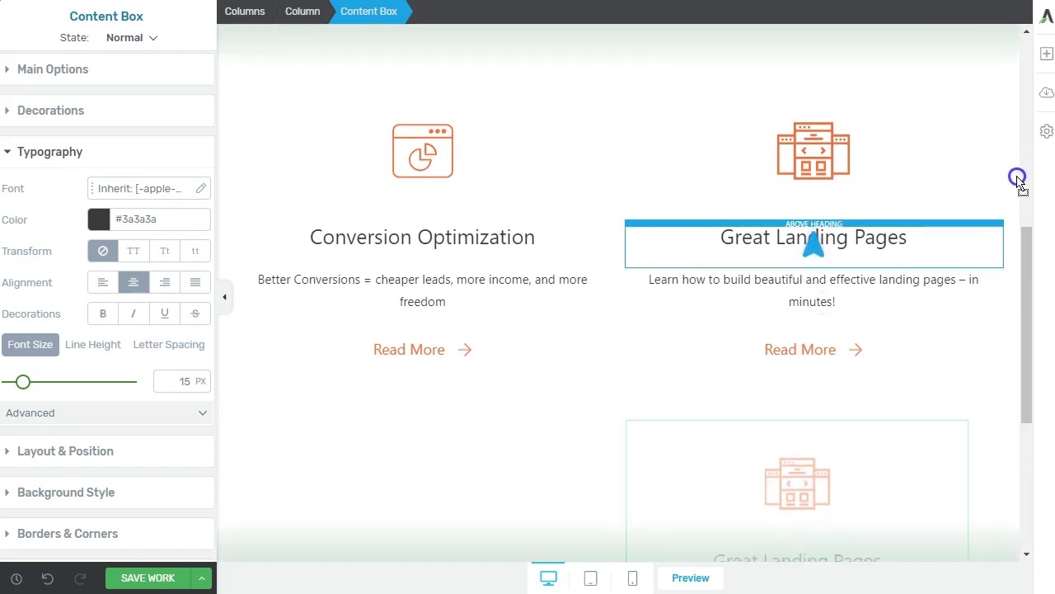
{"action": "mouse_move", "coordinate": [1009, 213]}
{"action": "left_mouse_down"}
{"action": "mouse_move", "coordinate": [996, 228]}
{"action": "mouse_move", "coordinate": [1001, 363]}
{"action": "left_mouse_up"}
Set the third box's description to the sample's "Your list is your most important asset online" and its heading to "Email marketing"
{"action": "scroll", "coordinate": [813, 405], "scroll_direction": "up", "scroll_amount": 4}
{"action": "scroll", "coordinate": [794, 412], "scroll_direction": "down", "scroll_amount": 3}
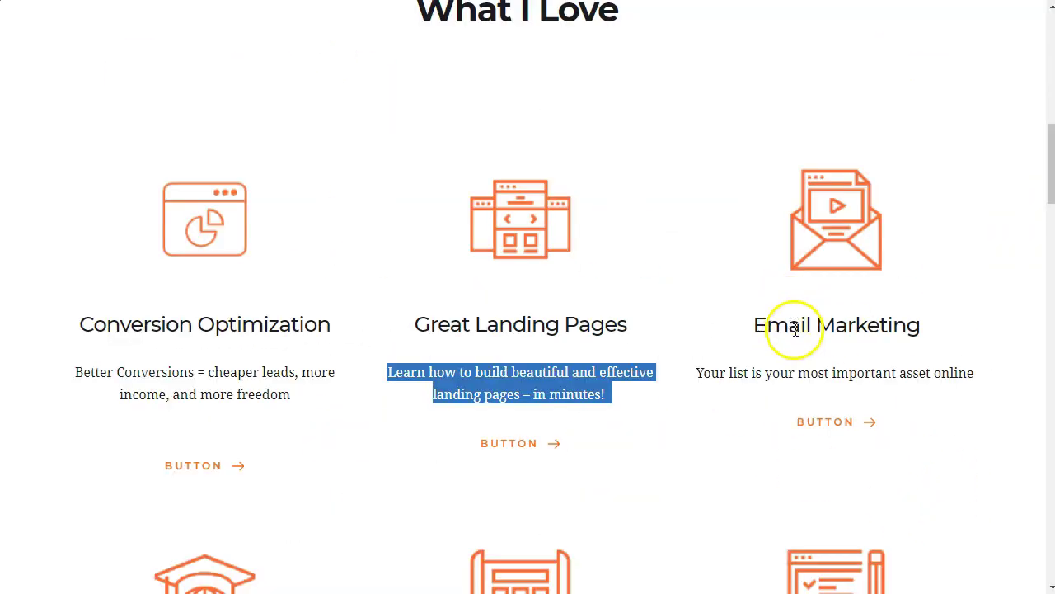
{"action": "left_click", "coordinate": [773, 372]}
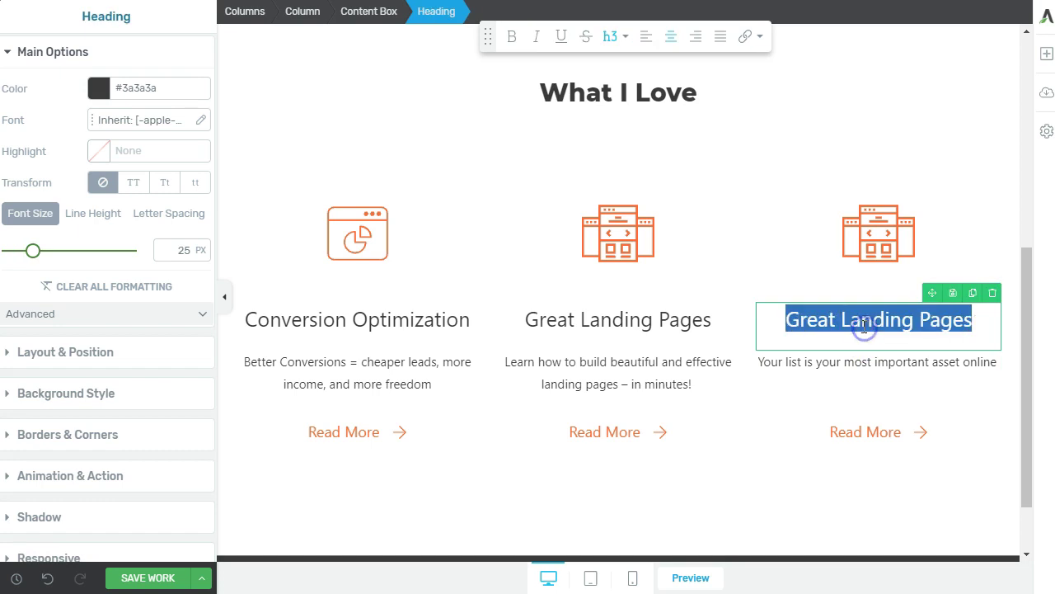
{"action": "type", "text": "Email marketing"}
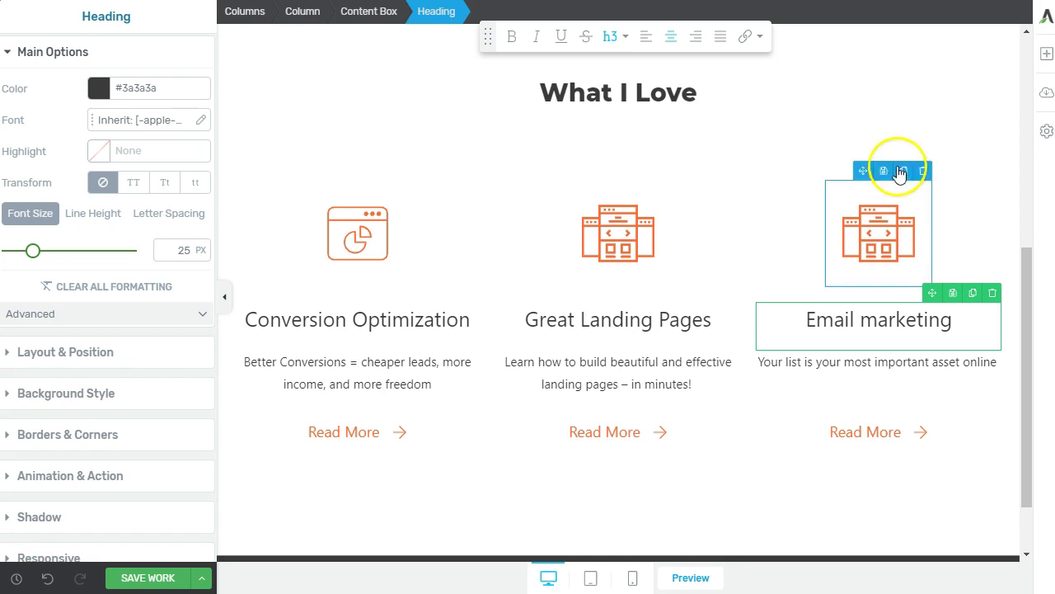
Replace the "Email marketing" box's icon image with Email-Marketing.png, adding the file to the media library
{"action": "left_click", "coordinate": [863, 228]}
{"action": "left_click", "coordinate": [33, 146]}
{"action": "left_click_drag", "start_coordinate": [174, 590], "coordinate": [566, 294]}
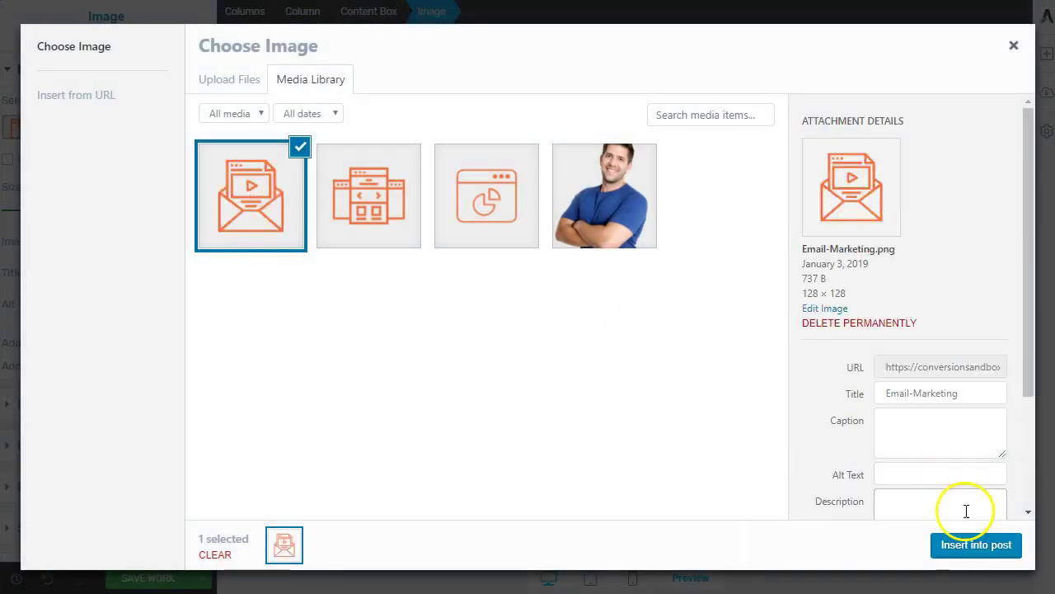
{"action": "left_click", "coordinate": [976, 544]}
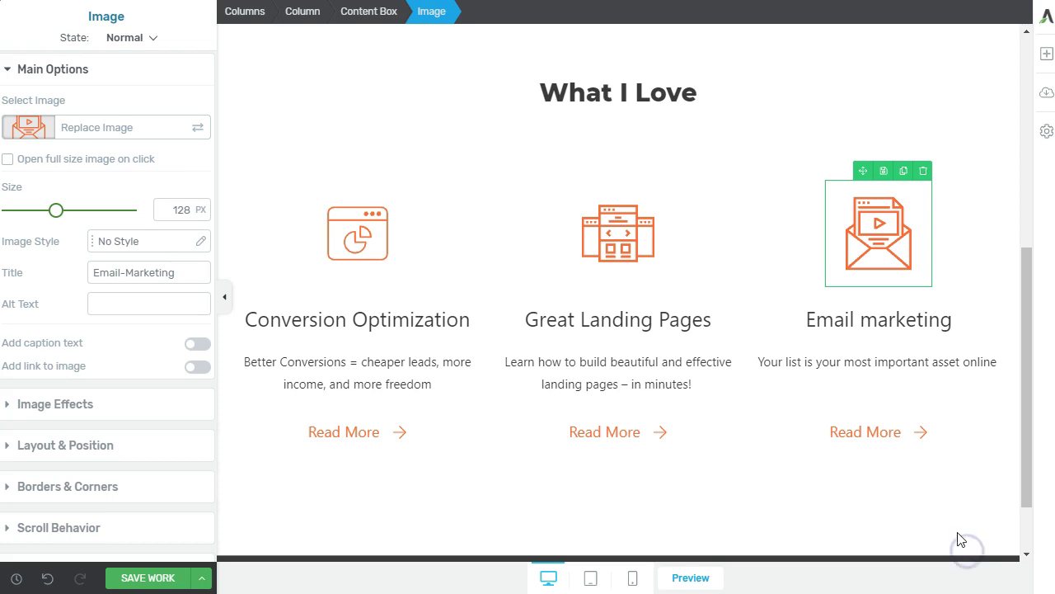
Duplicate the whole three-column row of feature boxes under the "What I Love" heading
{"action": "left_click", "coordinate": [814, 373]}
{"action": "left_click", "coordinate": [550, 483]}
{"action": "scroll", "coordinate": [542, 424], "scroll_direction": "up", "scroll_amount": 2}
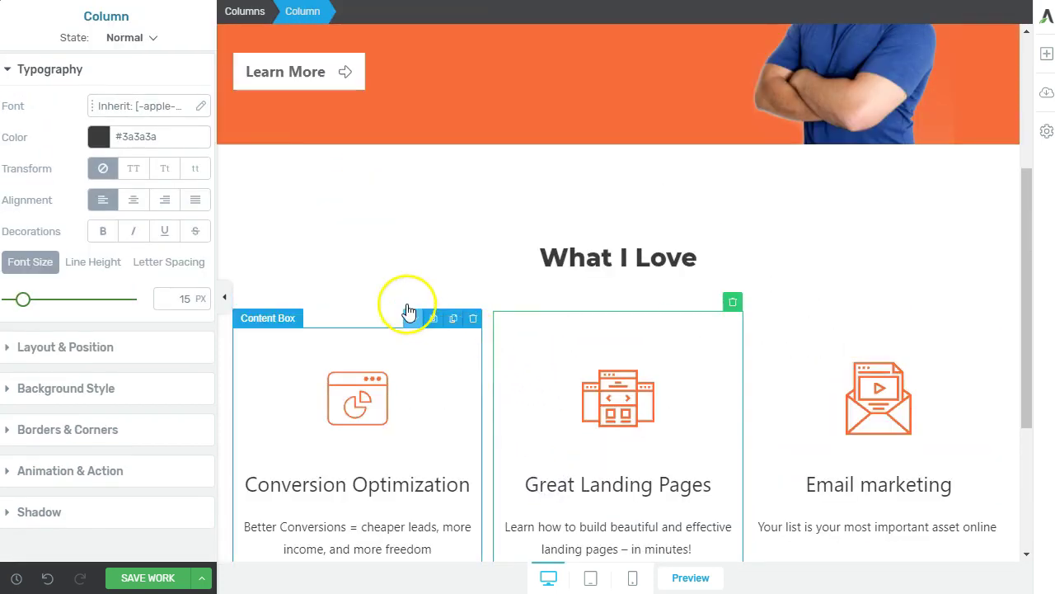
{"action": "left_click", "coordinate": [404, 312]}
{"action": "scroll", "coordinate": [652, 396], "scroll_direction": "down", "scroll_amount": 3}
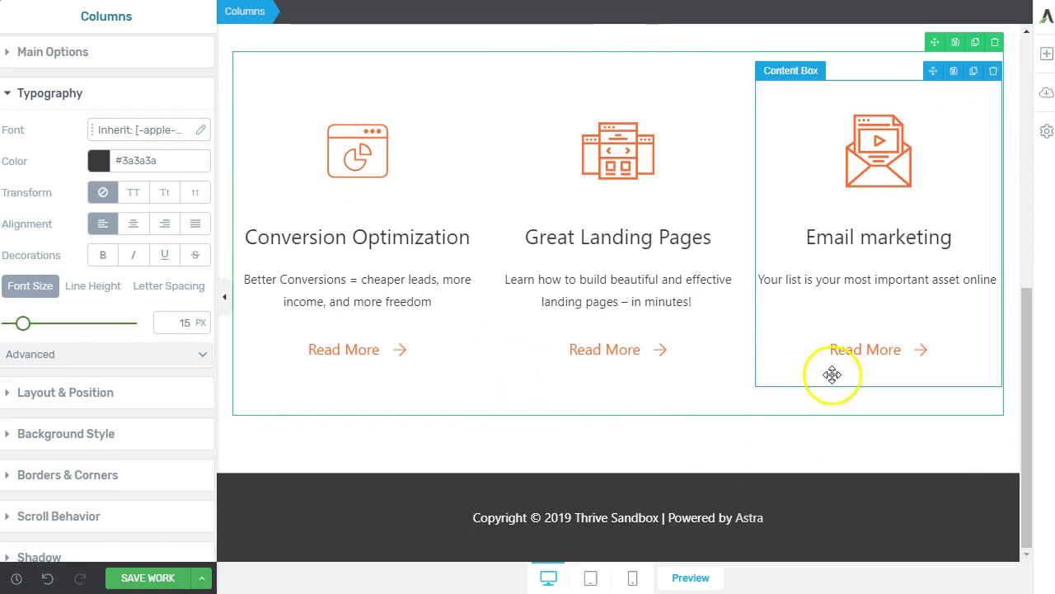
{"action": "scroll", "coordinate": [874, 412], "scroll_direction": "up", "scroll_amount": 2}
{"action": "scroll", "coordinate": [897, 381], "scroll_direction": "up", "scroll_amount": 1}
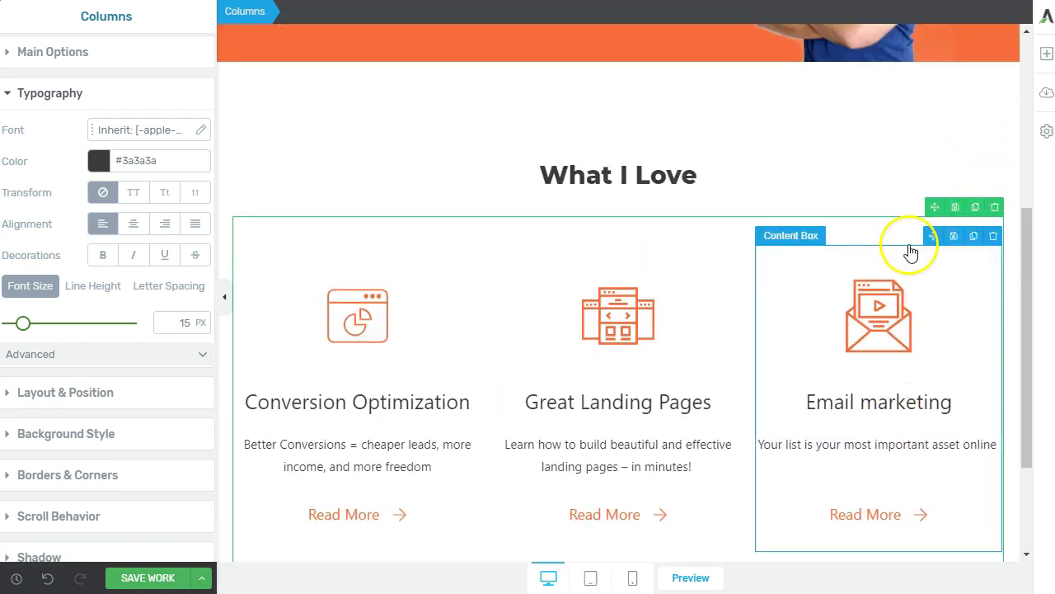
{"action": "left_click", "coordinate": [851, 322]}
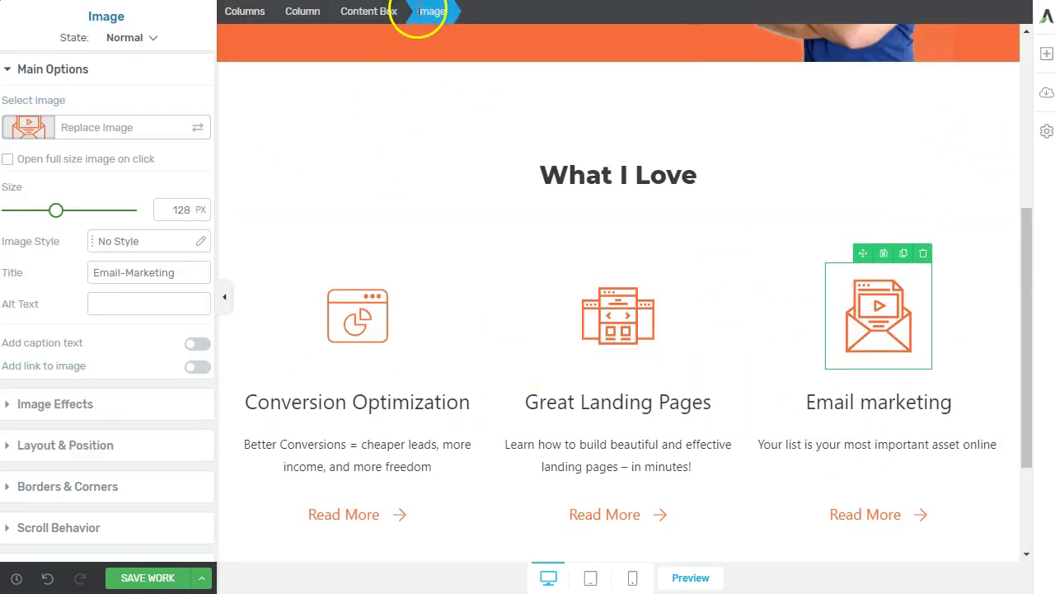
{"action": "left_click", "coordinate": [244, 12]}
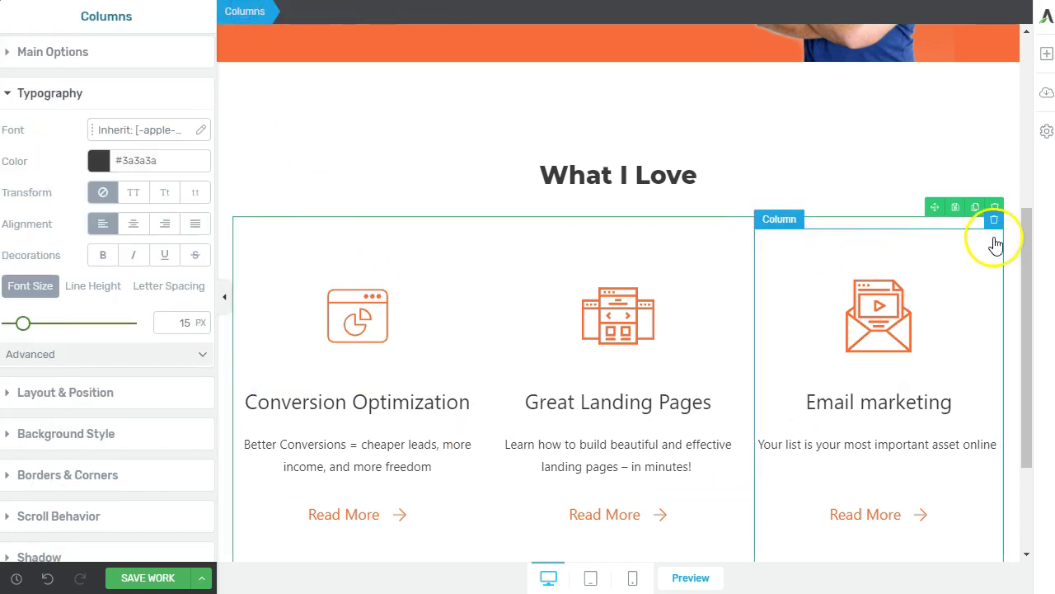
{"action": "left_click", "coordinate": [971, 208]}
{"action": "scroll", "coordinate": [968, 207], "scroll_direction": "down", "scroll_amount": 5}
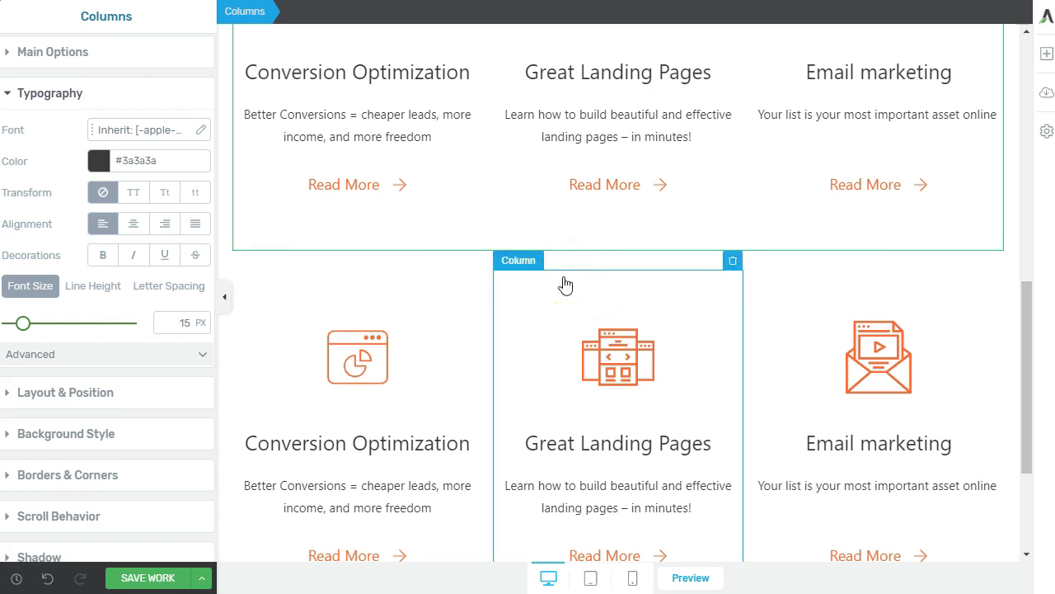
{"action": "scroll", "coordinate": [589, 259], "scroll_direction": "up", "scroll_amount": 3}
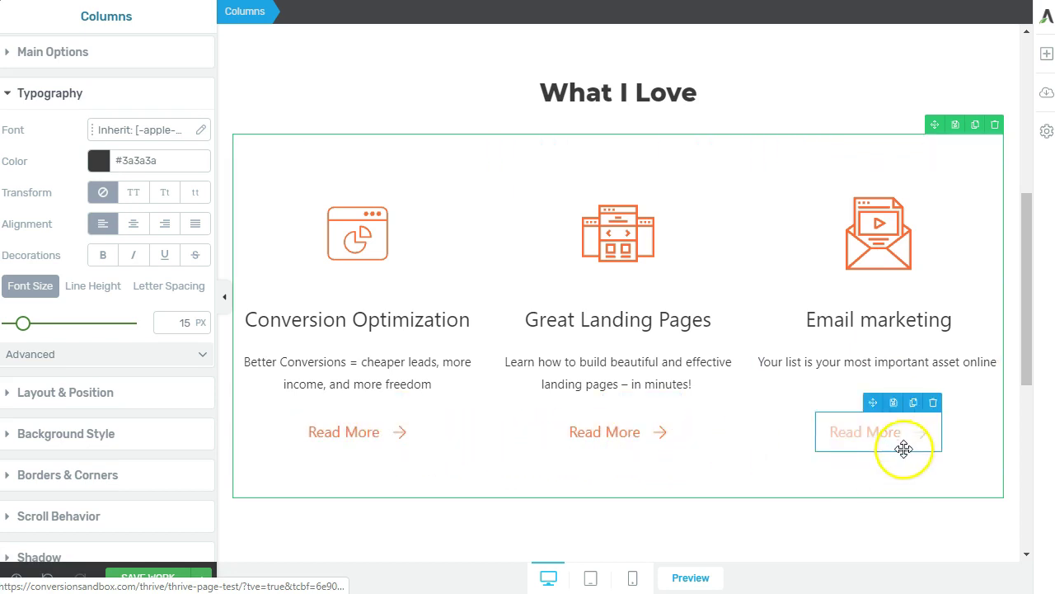
{"action": "scroll", "coordinate": [904, 448], "scroll_direction": "down", "scroll_amount": 5}
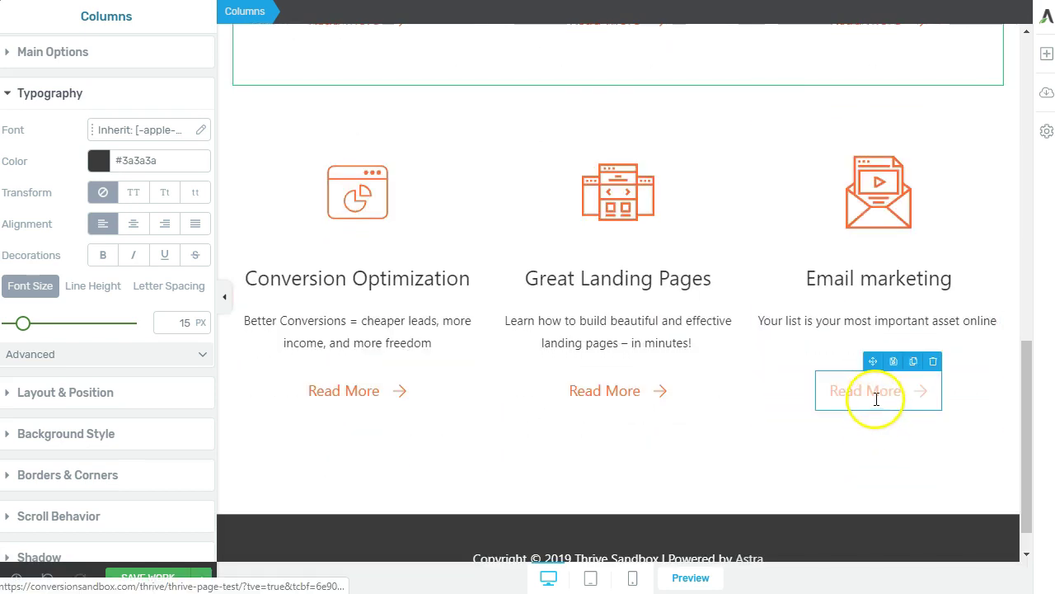
{"action": "left_click", "coordinate": [853, 405]}
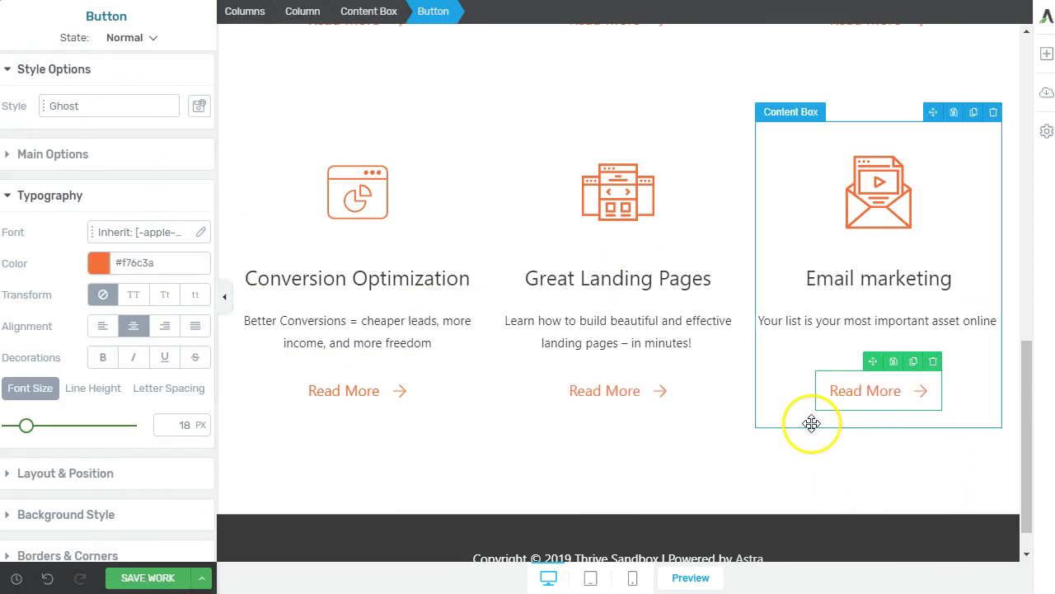
{"action": "scroll", "coordinate": [659, 408], "scroll_direction": "up", "scroll_amount": 1}
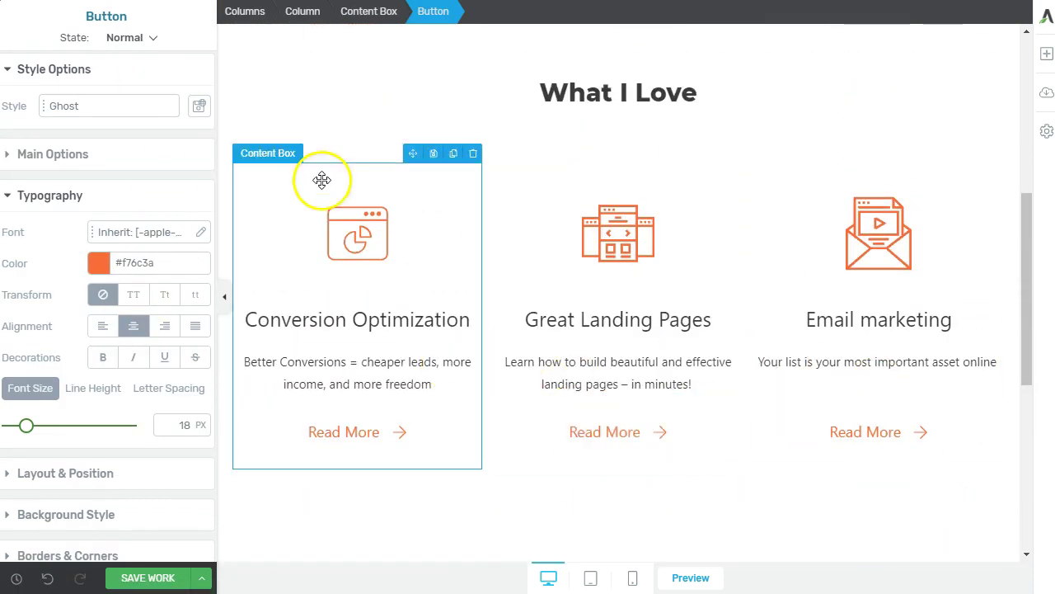
{"action": "scroll", "coordinate": [652, 312], "scroll_direction": "down", "scroll_amount": 3}
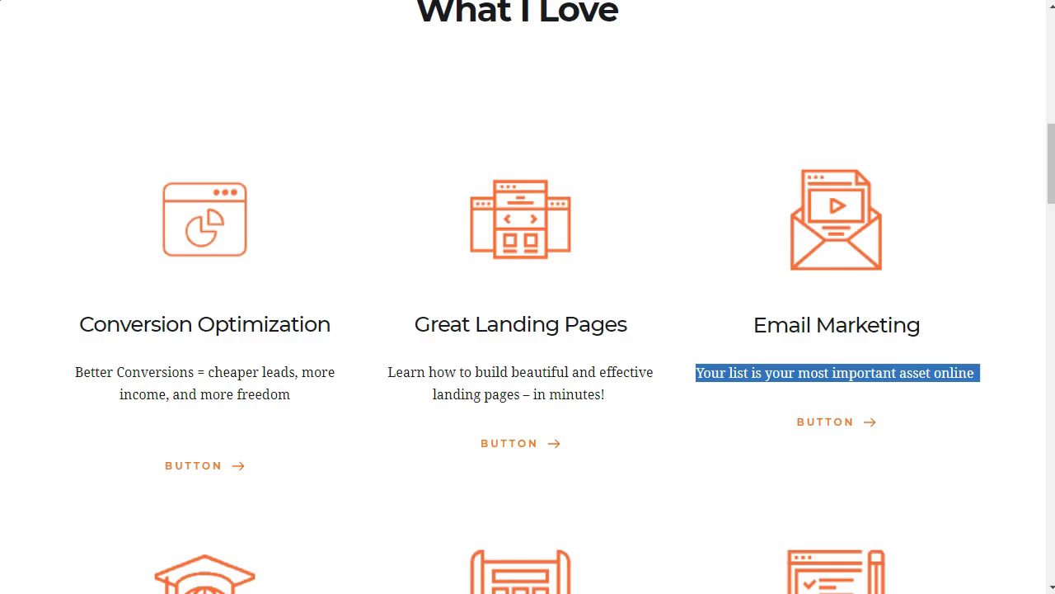
Set the second row's first box description to the sample's "I want to teach you the skills to build your own incredible business online"
{"action": "scroll", "coordinate": [350, 226], "scroll_direction": "down", "scroll_amount": 4}
{"action": "left_click", "coordinate": [354, 282]}
{"action": "left_click", "coordinate": [182, 410]}
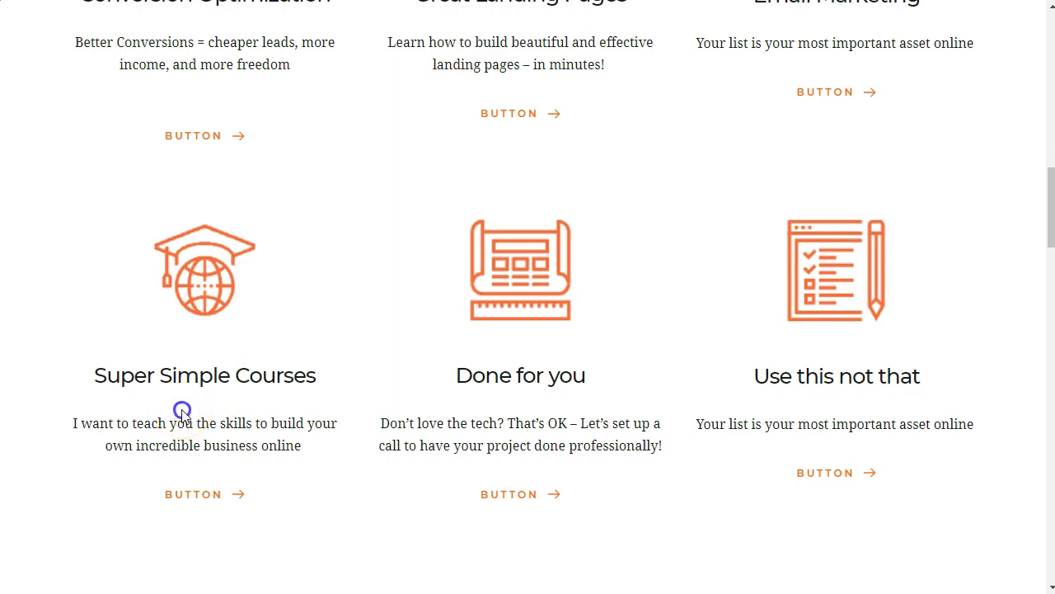
{"action": "triple_click", "coordinate": [181, 426]}
{"action": "key", "text": "ctrl+c"}
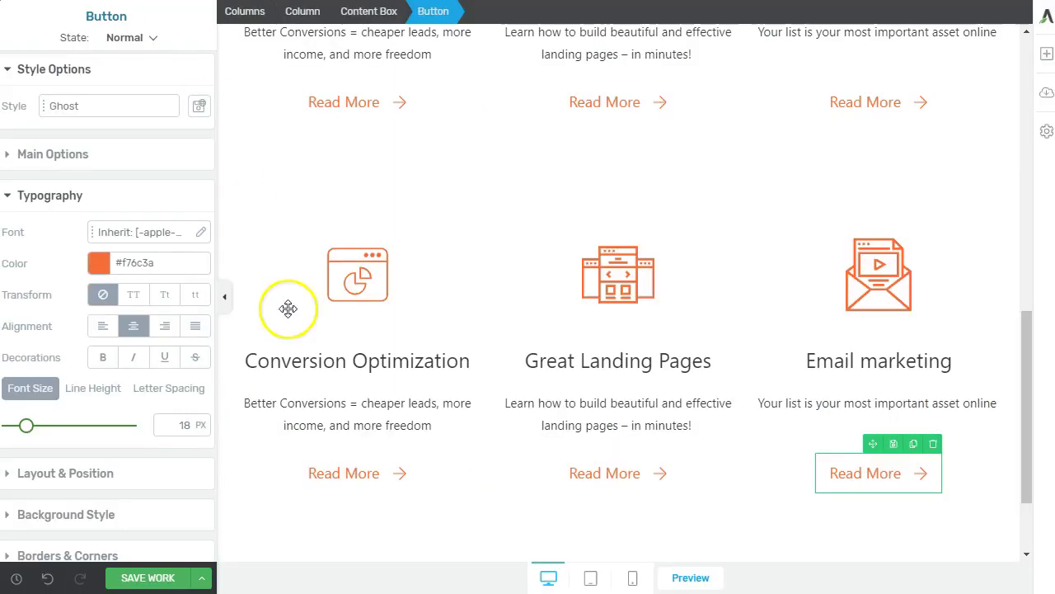
{"action": "left_click", "coordinate": [330, 424]}
{"action": "triple_click", "coordinate": [330, 424]}
{"action": "right_click", "coordinate": [330, 425]}
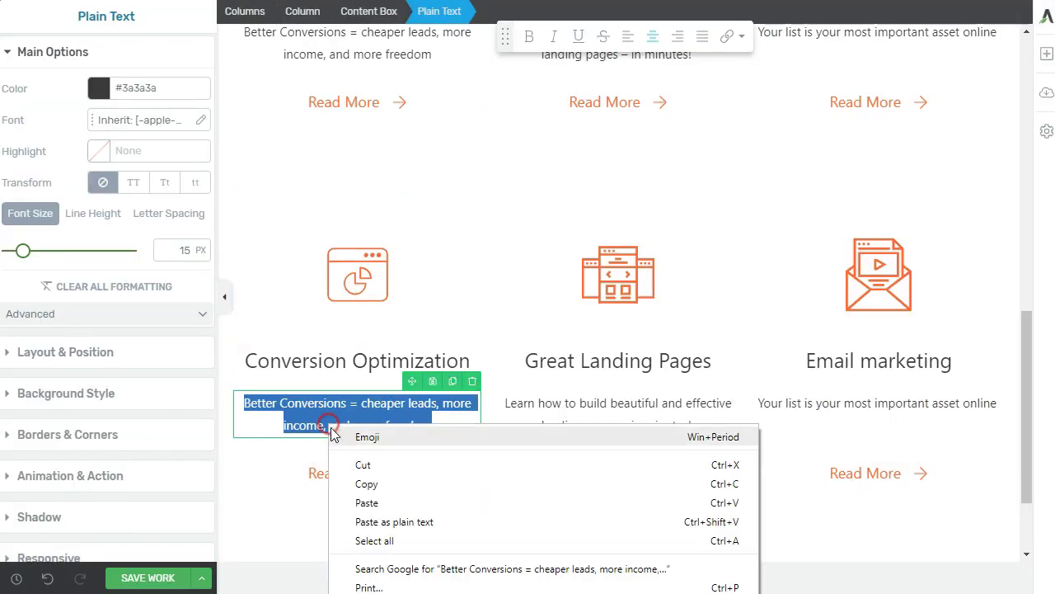
{"action": "left_click", "coordinate": [375, 523]}
{"action": "right_click", "coordinate": [348, 434]}
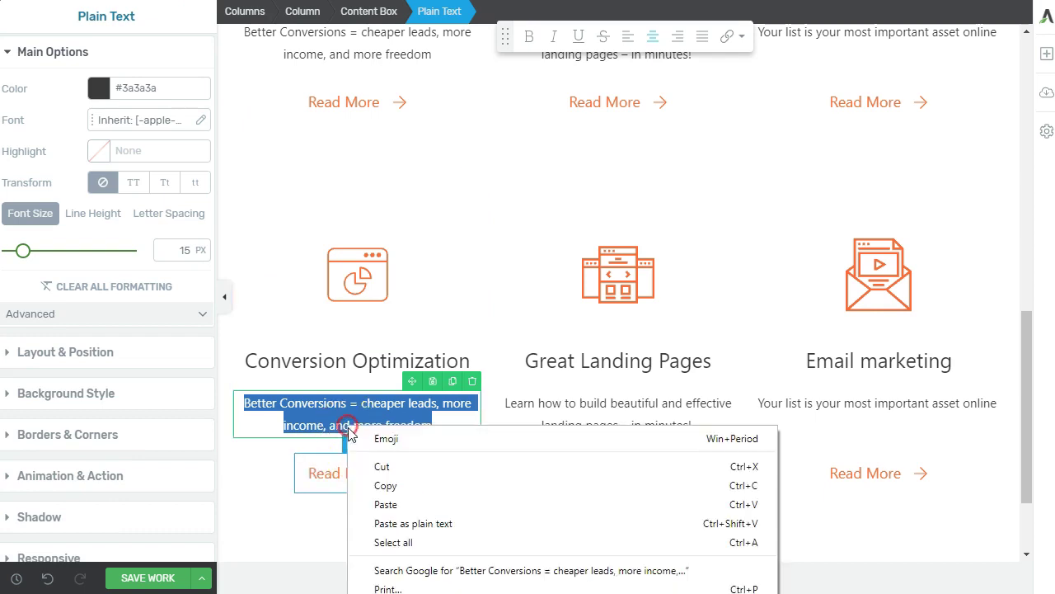
{"action": "left_click", "coordinate": [381, 523]}
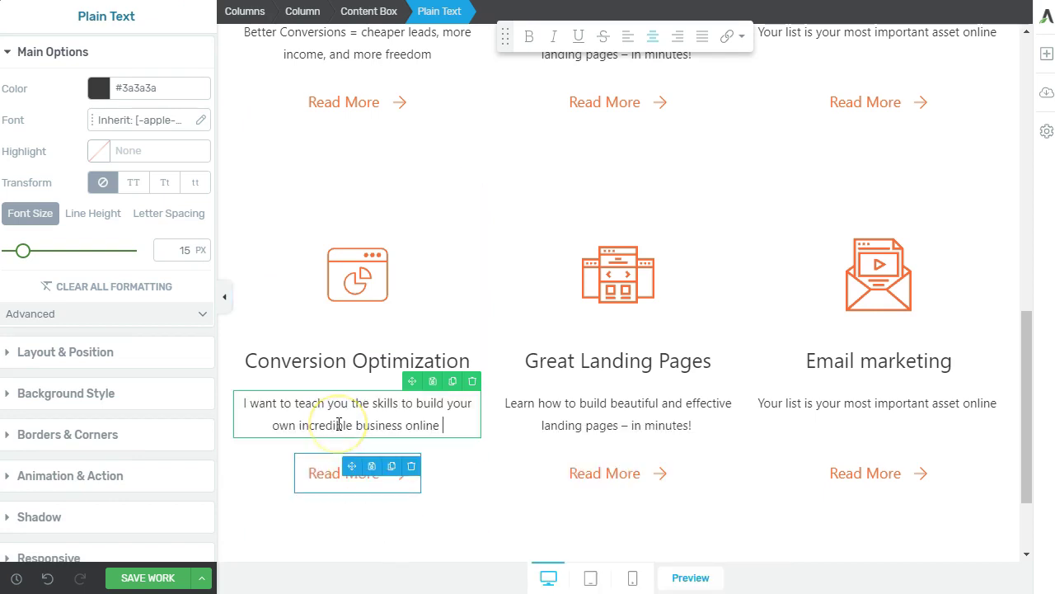
Change the second row's first box heading to "Super Simple Courses"
{"action": "triple_click", "coordinate": [371, 363]}
{"action": "type", "text": "S"}
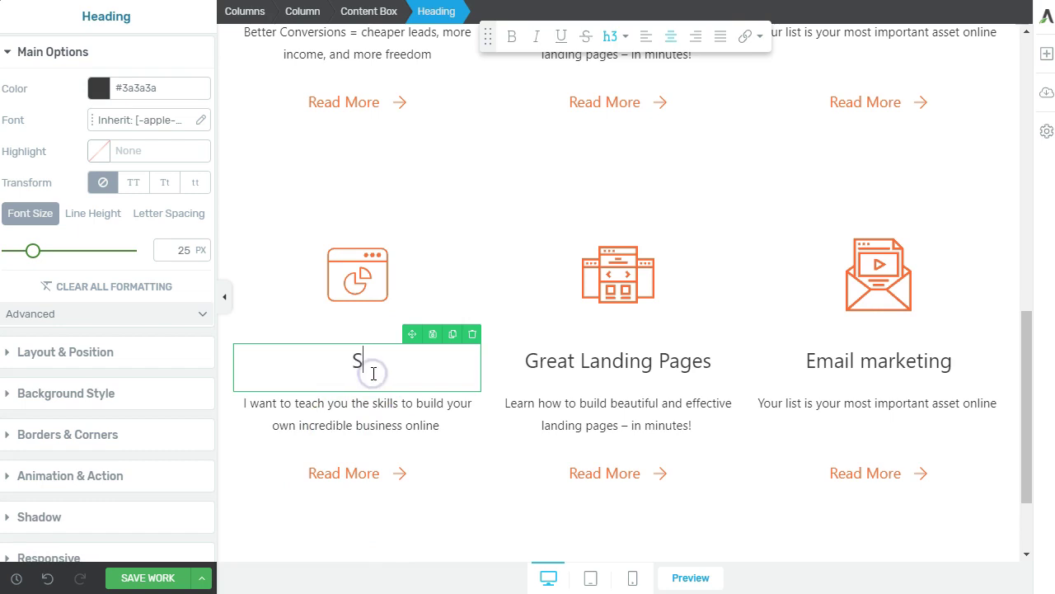
{"action": "type", "text": "ourses"}
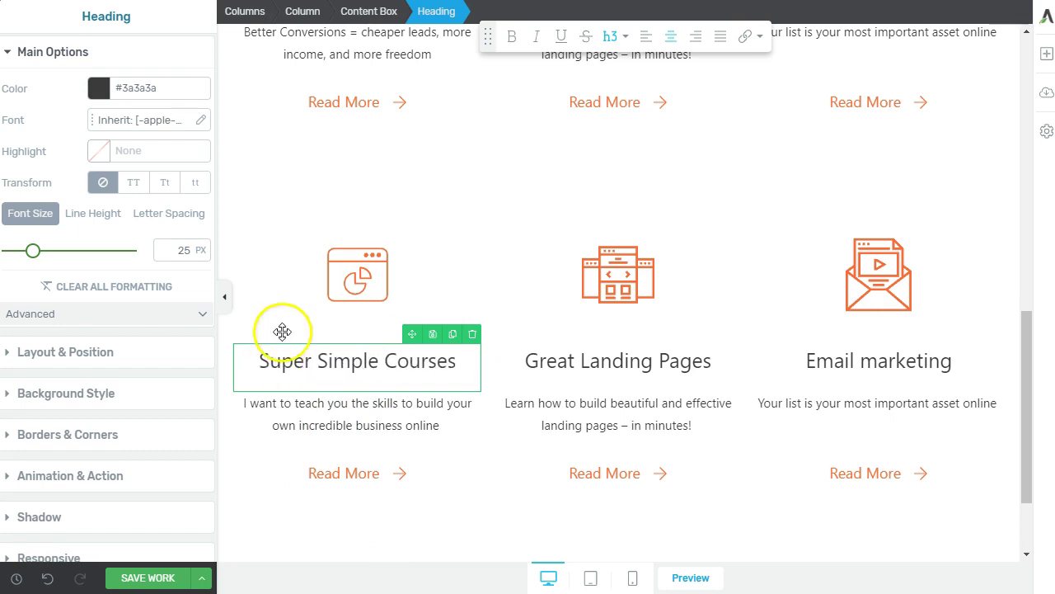
Replace the "Super Simple Courses" box's icon with Online-Course.png, adding the file to the media library
{"action": "left_click", "coordinate": [343, 301]}
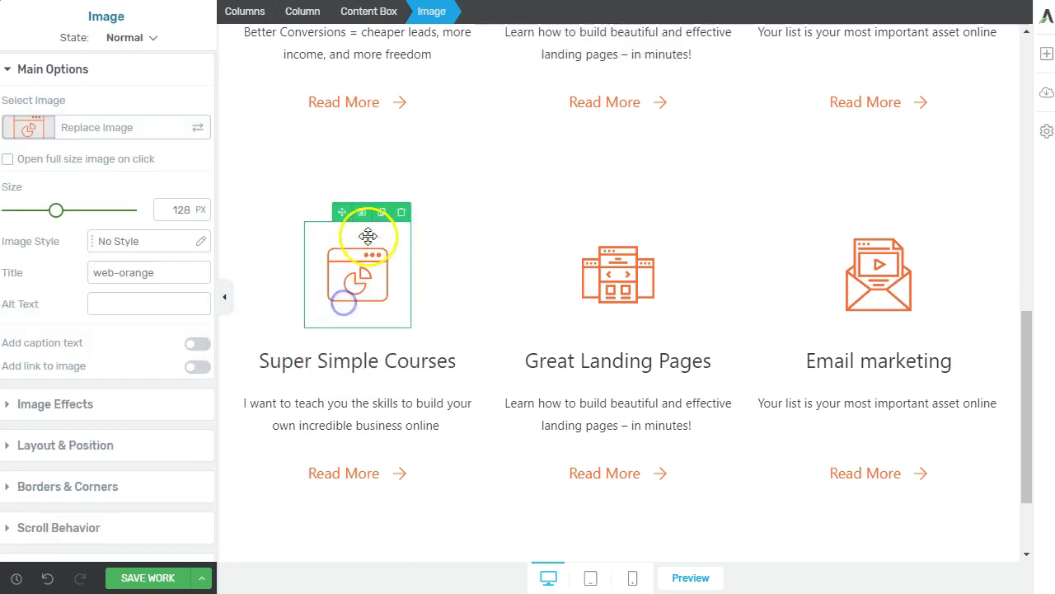
{"action": "left_click", "coordinate": [44, 126]}
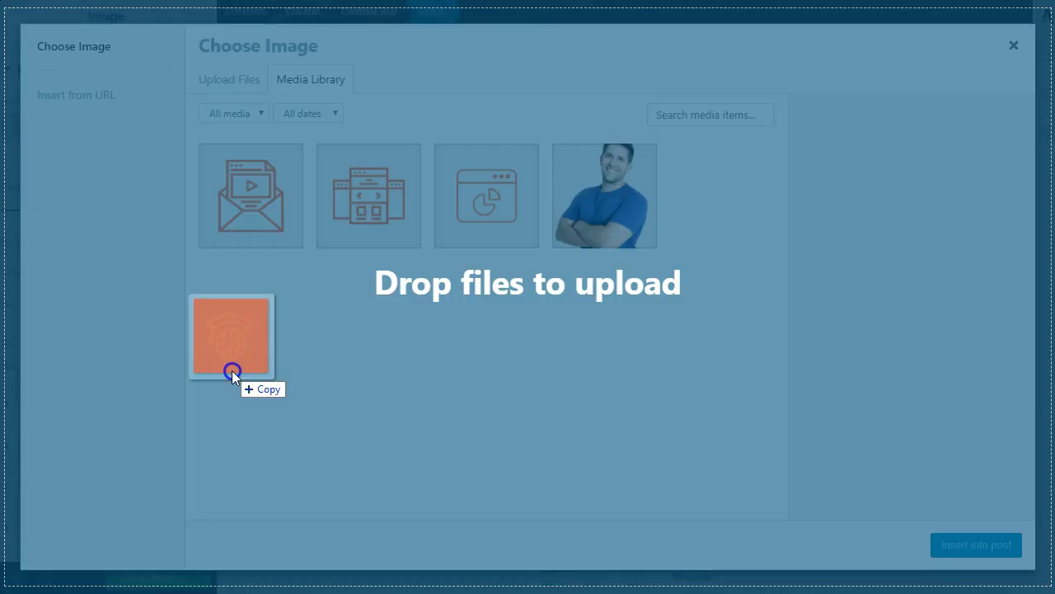
{"action": "left_click_drag", "start_coordinate": [231, 365], "coordinate": [231, 370]}
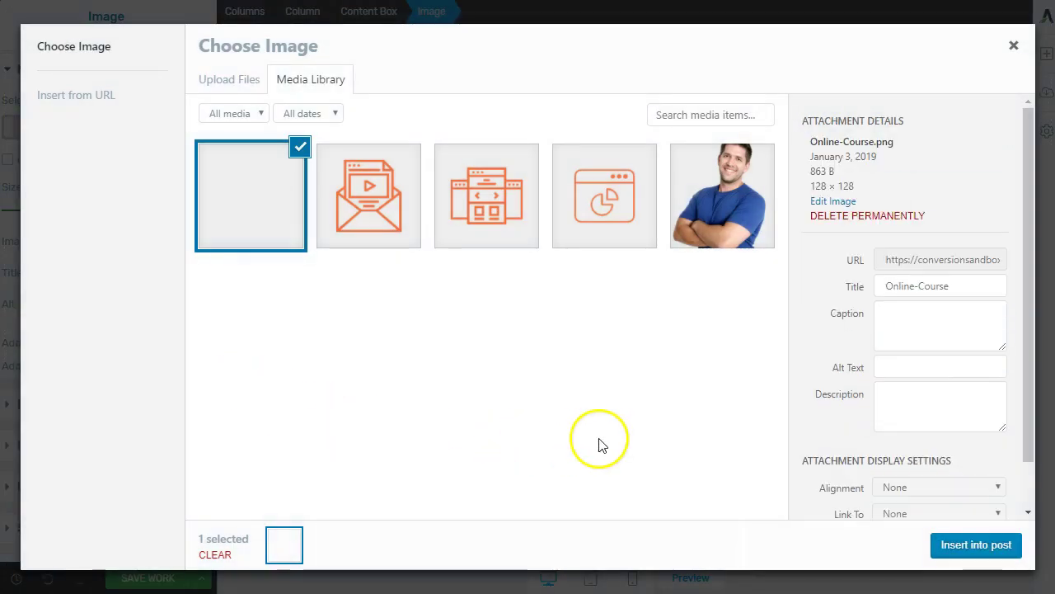
{"action": "left_click", "coordinate": [961, 544]}
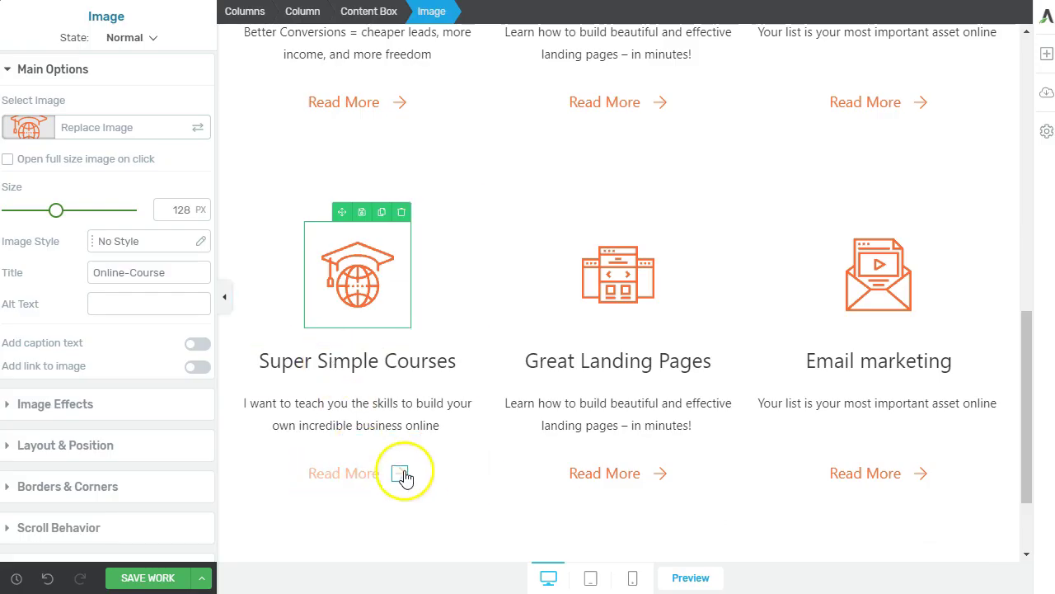
Set the second row's middle description to the sample's "Don't love the tech? That's OK – Let's set up a call to have your project done professionally!"
{"action": "left_click", "coordinate": [617, 283]}
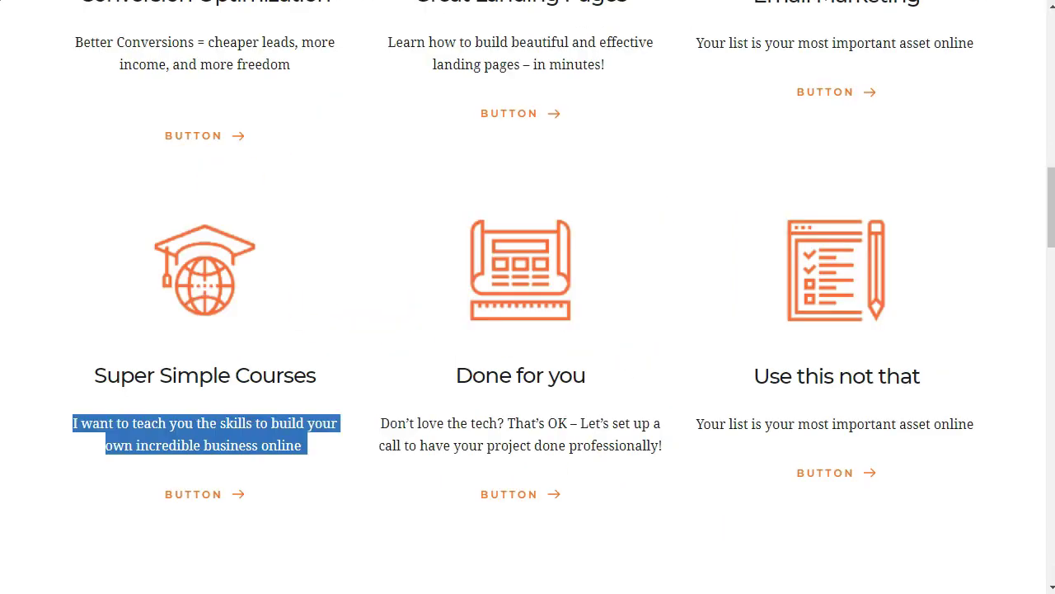
{"action": "triple_click", "coordinate": [562, 441]}
{"action": "key", "text": "ctrl+c"}
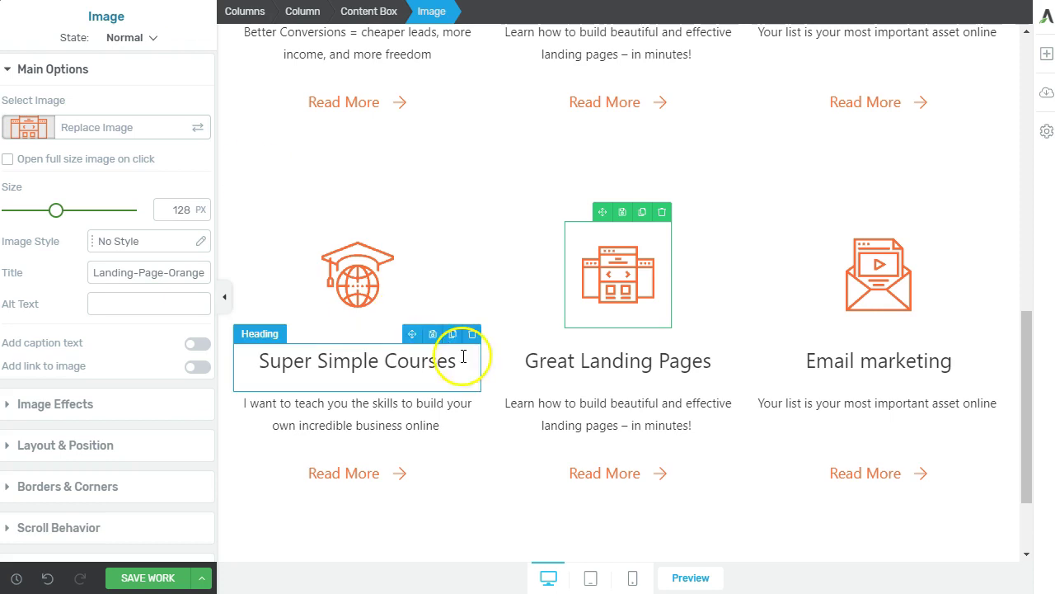
{"action": "left_click", "coordinate": [580, 419]}
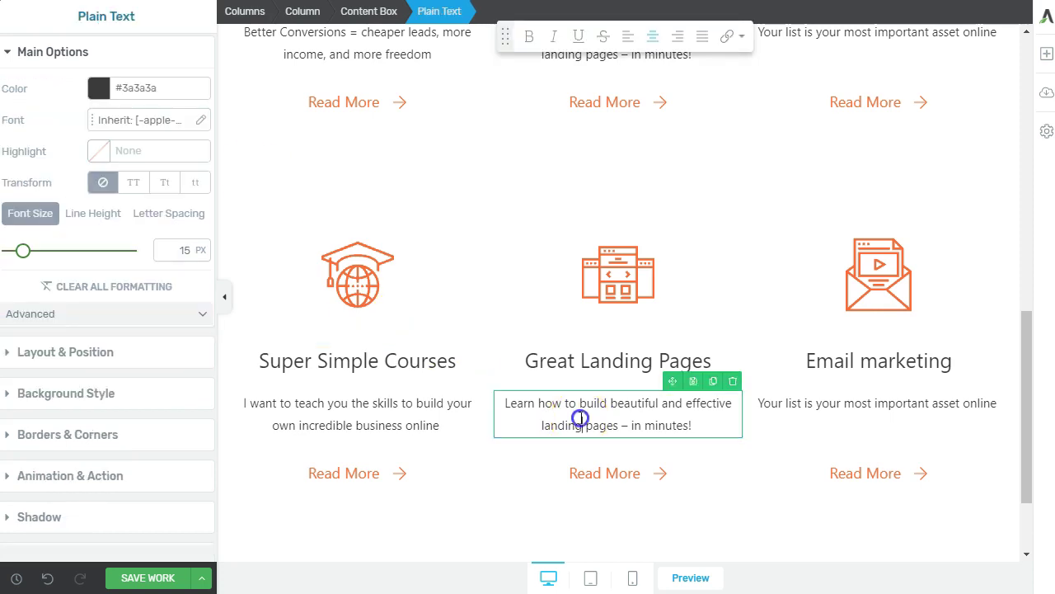
{"action": "triple_click", "coordinate": [578, 420]}
{"action": "right_click", "coordinate": [581, 421]}
{"action": "left_click", "coordinate": [646, 515]}
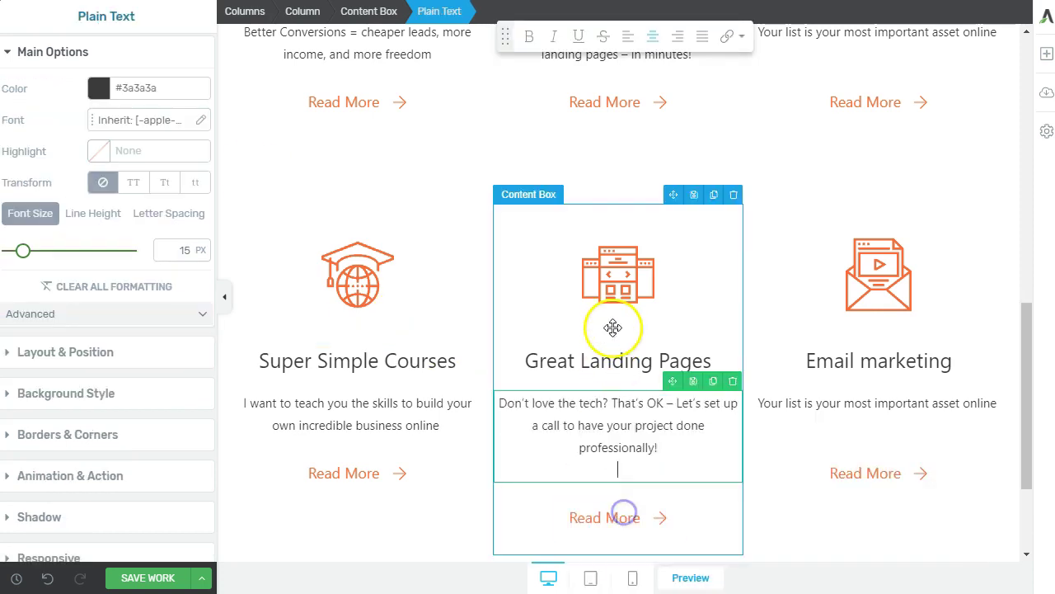
Change the second row's middle heading to "Done For You" and replace its icon with the blueprint-and-ruler image
{"action": "left_click", "coordinate": [608, 363]}
{"action": "triple_click", "coordinate": [609, 363]}
{"action": "type", "text": "Done For You"}
{"action": "left_click", "coordinate": [596, 277]}
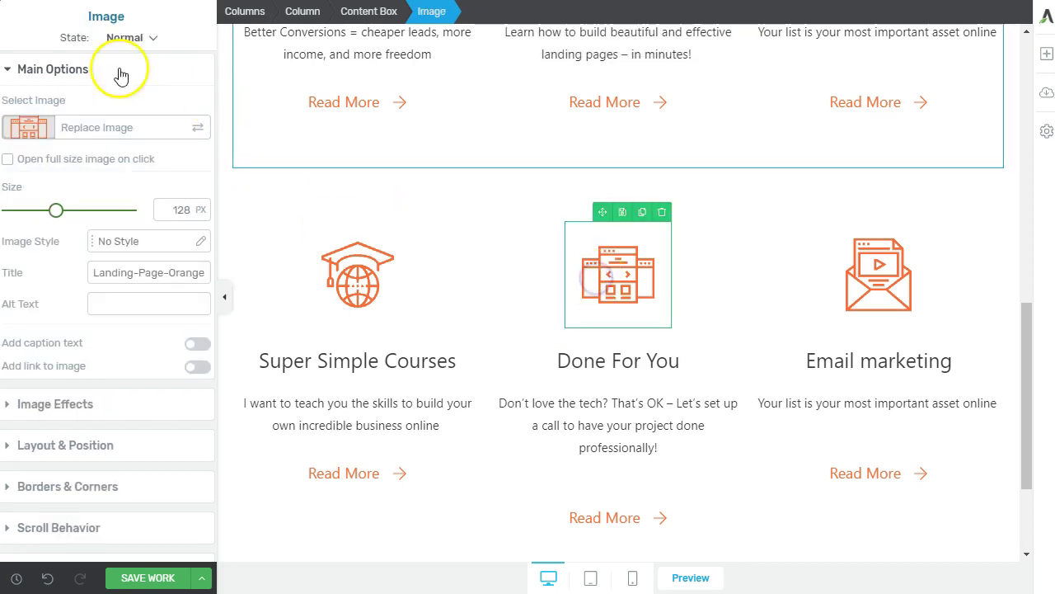
{"action": "left_click", "coordinate": [90, 129]}
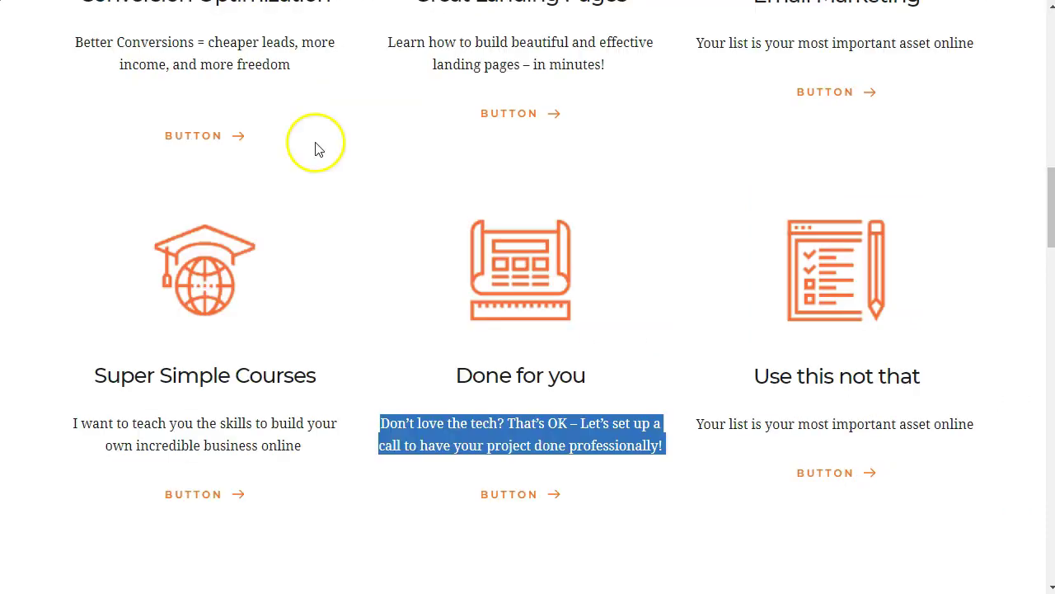
Set the second row's third box heading to "Use This Not That" and its description to "Your list is your most important asset online"
{"action": "triple_click", "coordinate": [854, 418]}
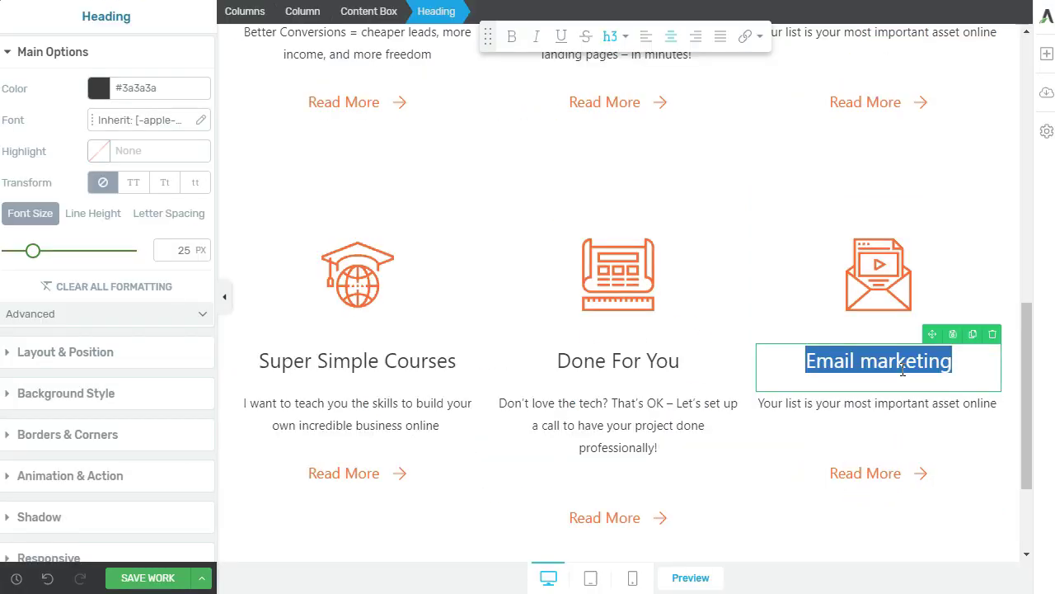
{"action": "type", "text": "Use"}
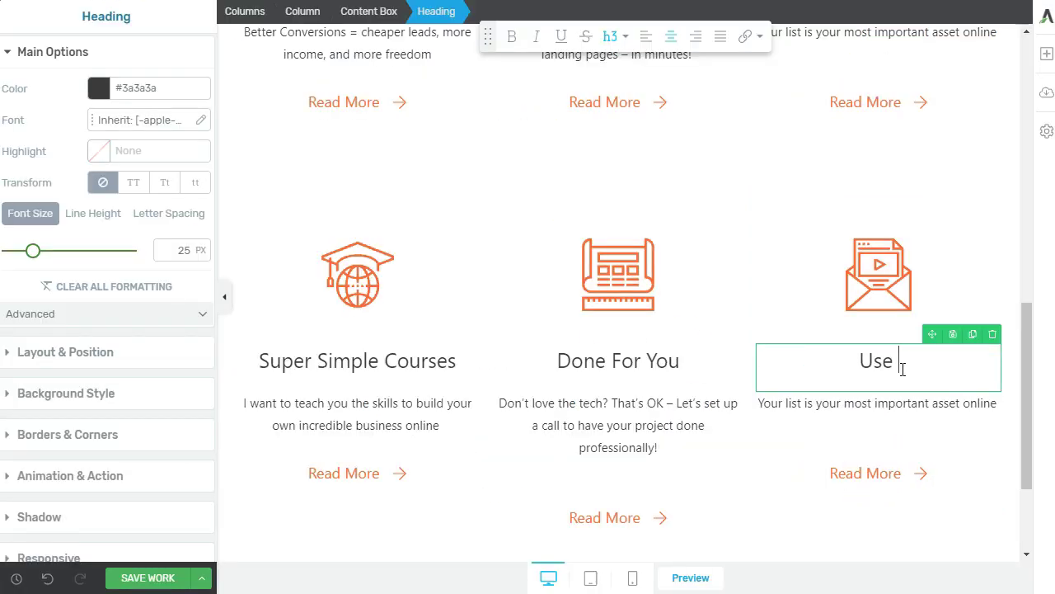
{"action": "type", "text": " This Not That"}
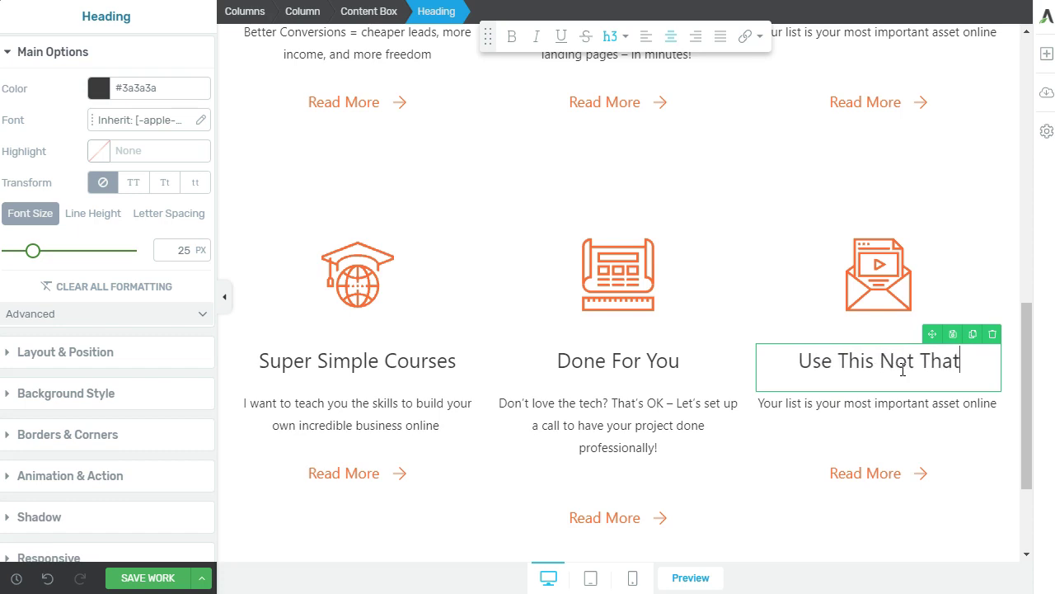
{"action": "triple_click", "coordinate": [881, 404]}
{"action": "key", "text": "ctrl+c"}
{"action": "right_click", "coordinate": [881, 404]}
{"action": "left_click", "coordinate": [930, 495]}
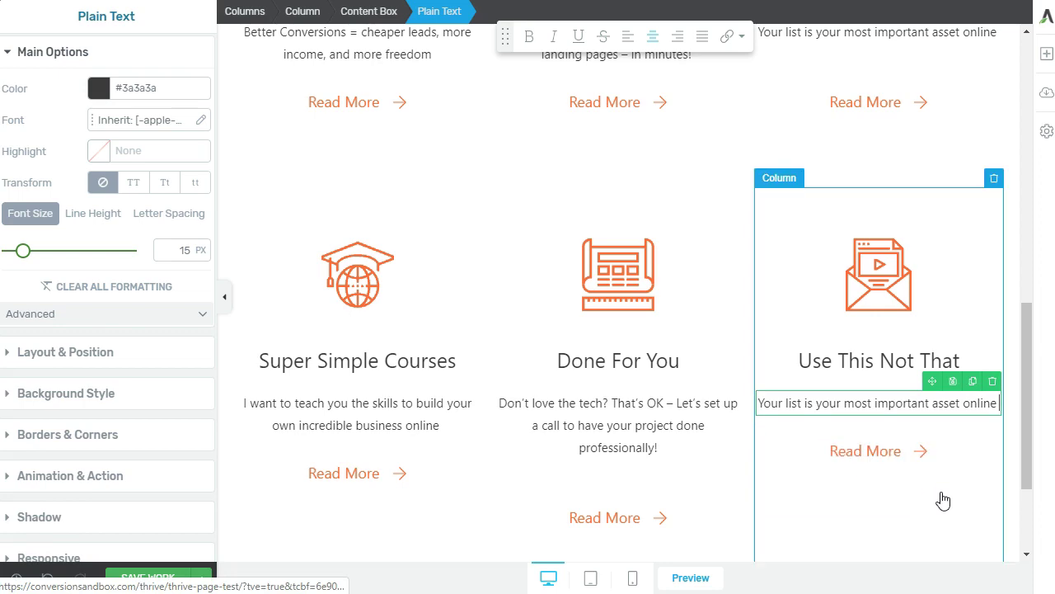
Replace the "Use This Not That" box's icon with the Checklist-Orange (1) image, adding it to the media library
{"action": "left_click", "coordinate": [878, 274]}
{"action": "left_click", "coordinate": [146, 120]}
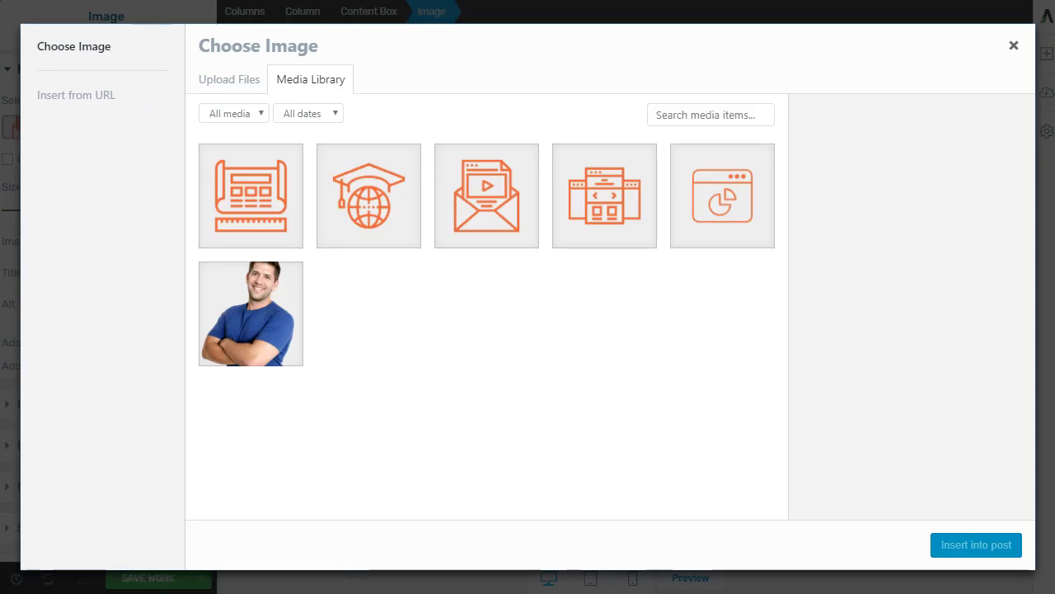
{"action": "left_click_drag", "start_coordinate": [0, 330], "coordinate": [354, 358]}
{"action": "left_click", "coordinate": [976, 544]}
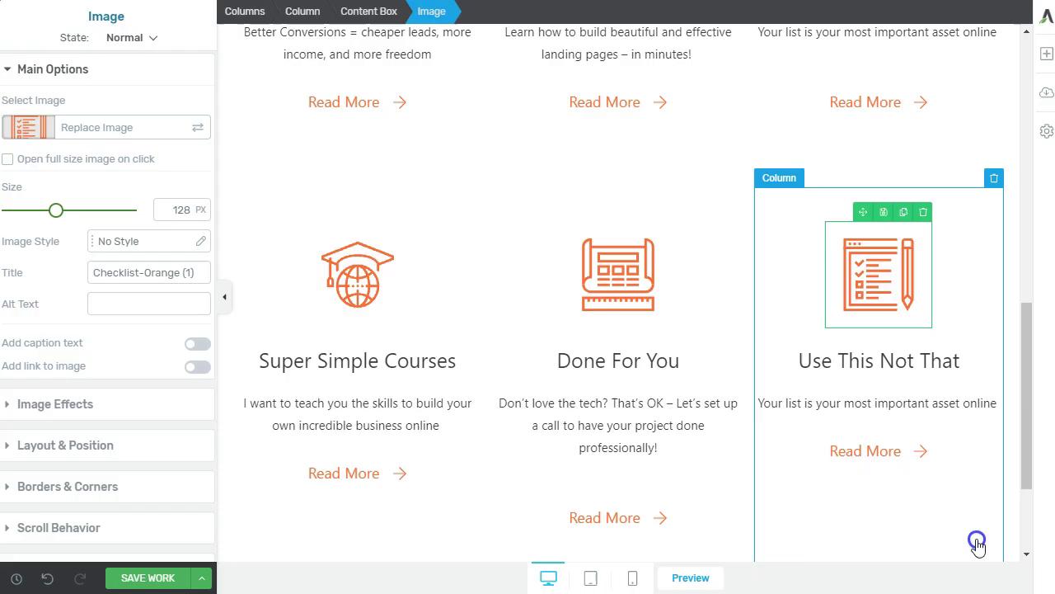
{"action": "left_click", "coordinate": [912, 515]}
{"action": "scroll", "coordinate": [912, 511], "scroll_direction": "up", "scroll_amount": 5}
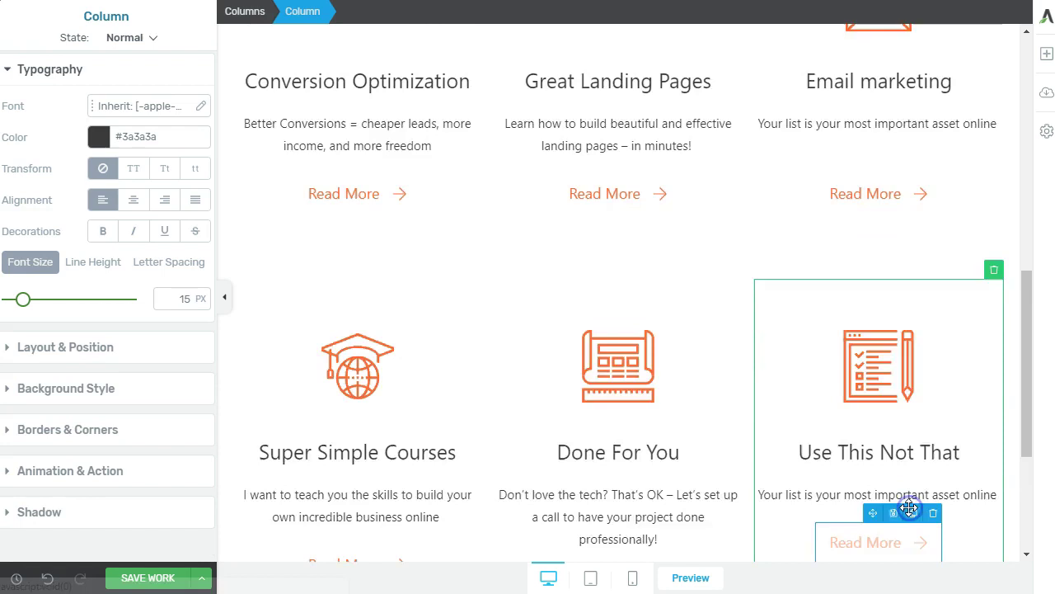
Save the page with the completed feature boxes and open its preview
{"action": "scroll", "coordinate": [923, 519], "scroll_direction": "down", "scroll_amount": 4}
{"action": "scroll", "coordinate": [935, 519], "scroll_direction": "down", "scroll_amount": 1}
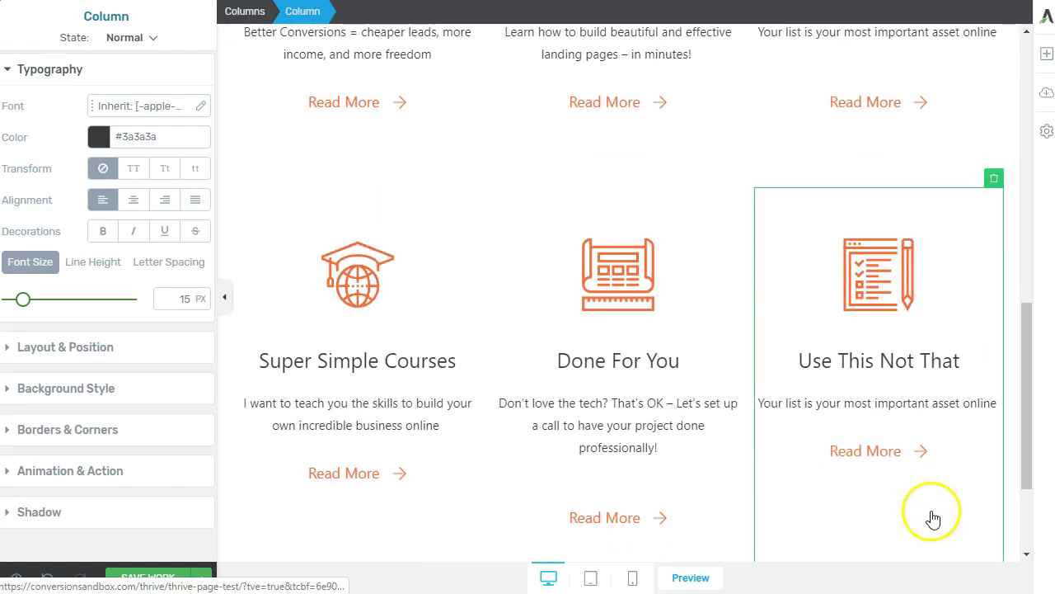
{"action": "left_click", "coordinate": [148, 578]}
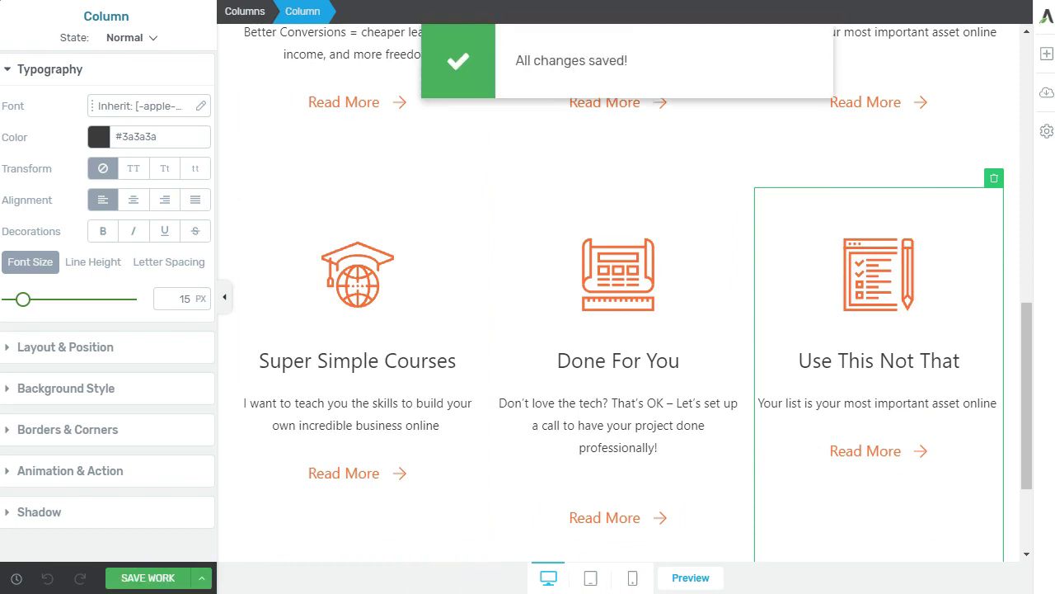
{"action": "left_click", "coordinate": [700, 577]}
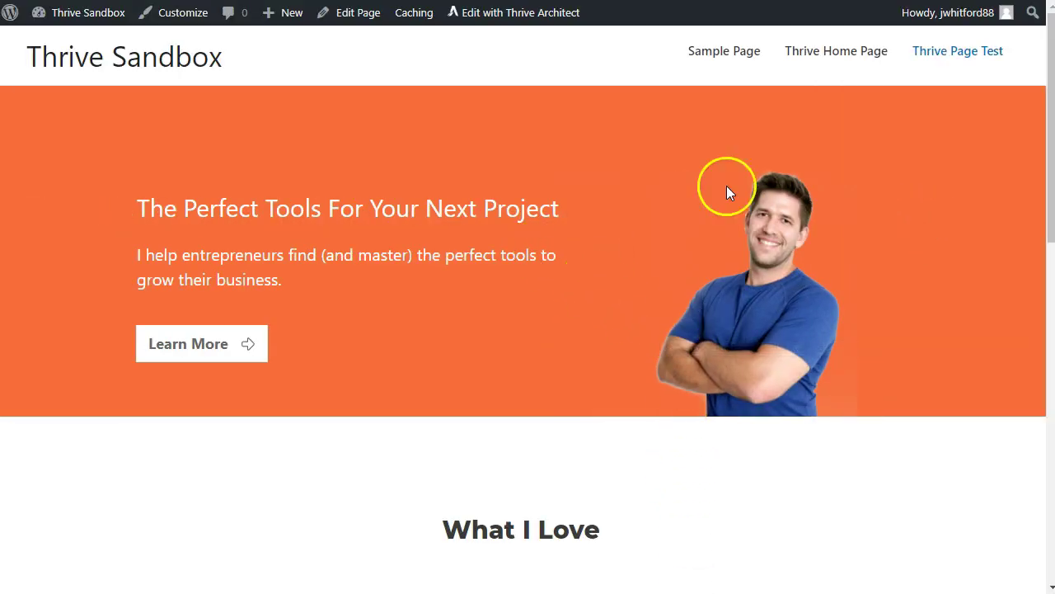
Review the previewed page and compare it with the feature boxes and hero section of the Brizy Sandbox page
{"action": "scroll", "coordinate": [396, 302], "scroll_direction": "down", "scroll_amount": 10}
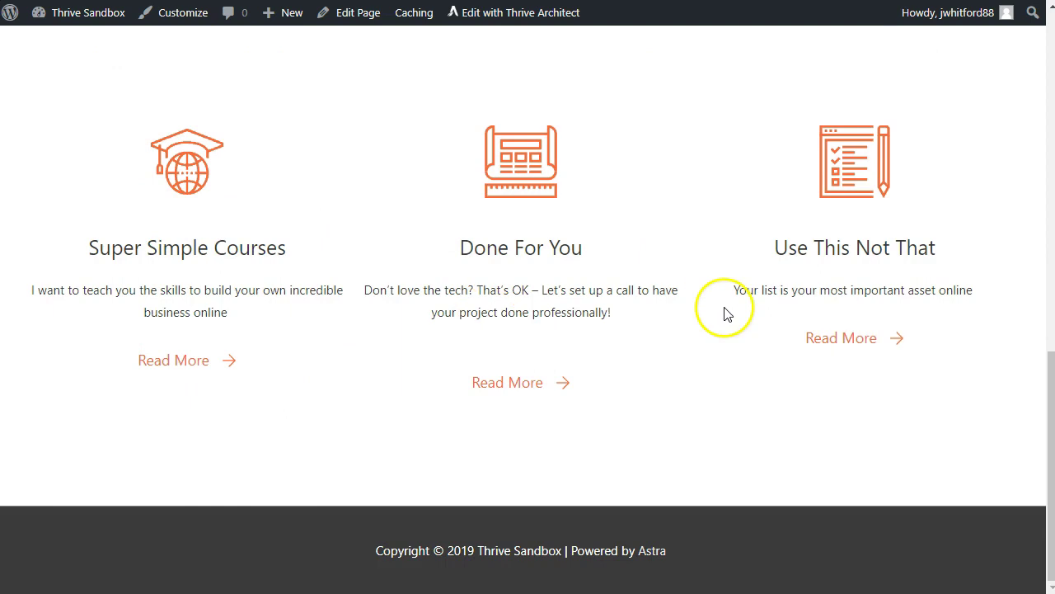
{"action": "scroll", "coordinate": [729, 330], "scroll_direction": "up", "scroll_amount": 10}
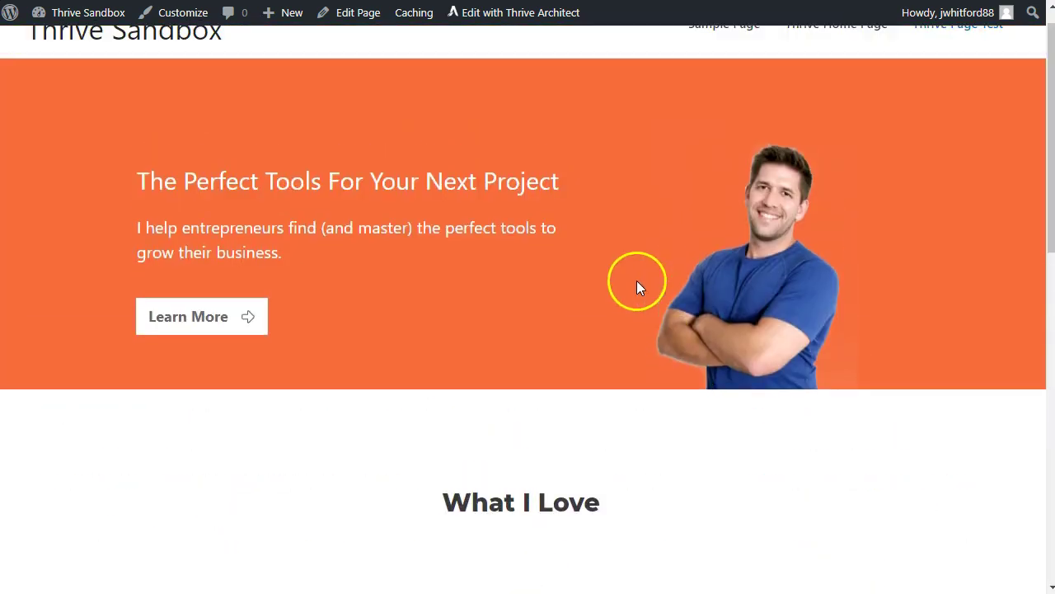
{"action": "scroll", "coordinate": [659, 265], "scroll_direction": "up", "scroll_amount": 1}
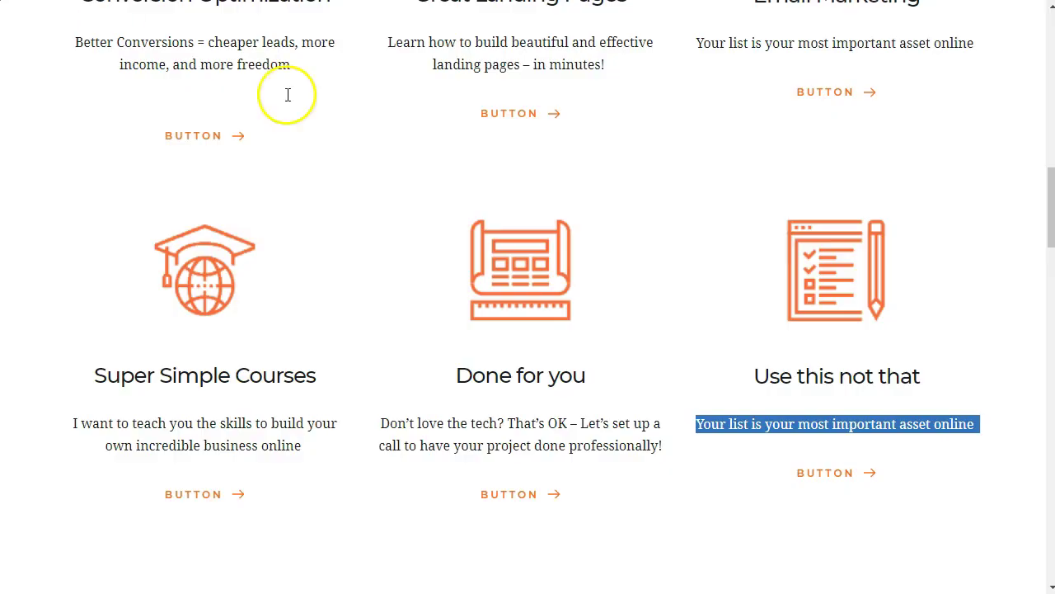
{"action": "scroll", "coordinate": [700, 328], "scroll_direction": "up", "scroll_amount": 5}
{"action": "scroll", "coordinate": [520, 232], "scroll_direction": "up", "scroll_amount": 5}
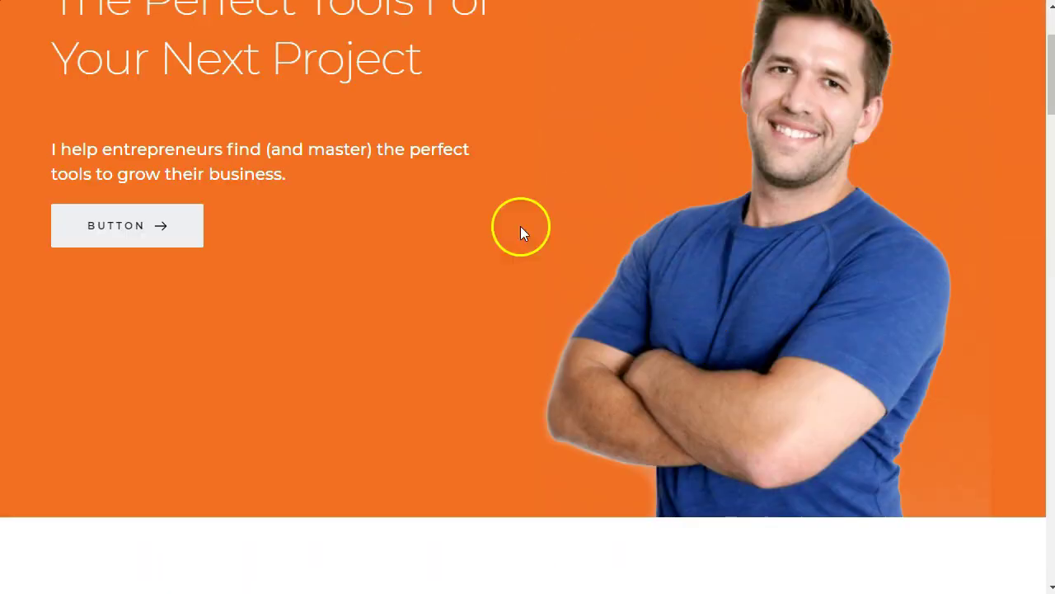
{"action": "scroll", "coordinate": [521, 228], "scroll_direction": "up", "scroll_amount": 2}
{"action": "scroll", "coordinate": [801, 295], "scroll_direction": "down", "scroll_amount": 1}
{"action": "scroll", "coordinate": [801, 295], "scroll_direction": "up", "scroll_amount": 1}
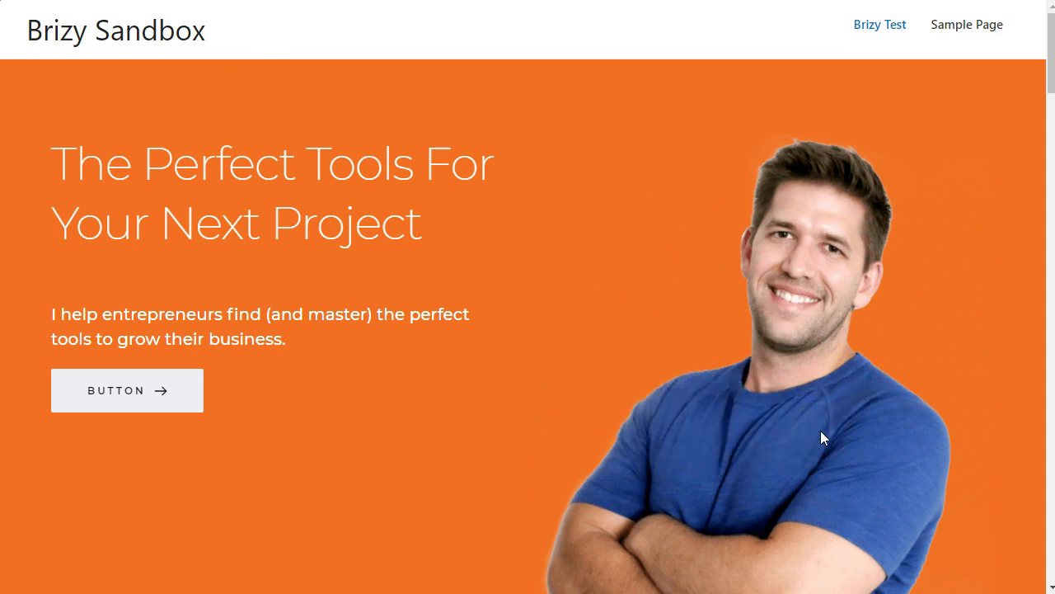
{"action": "scroll", "coordinate": [791, 437], "scroll_direction": "down", "scroll_amount": 2}
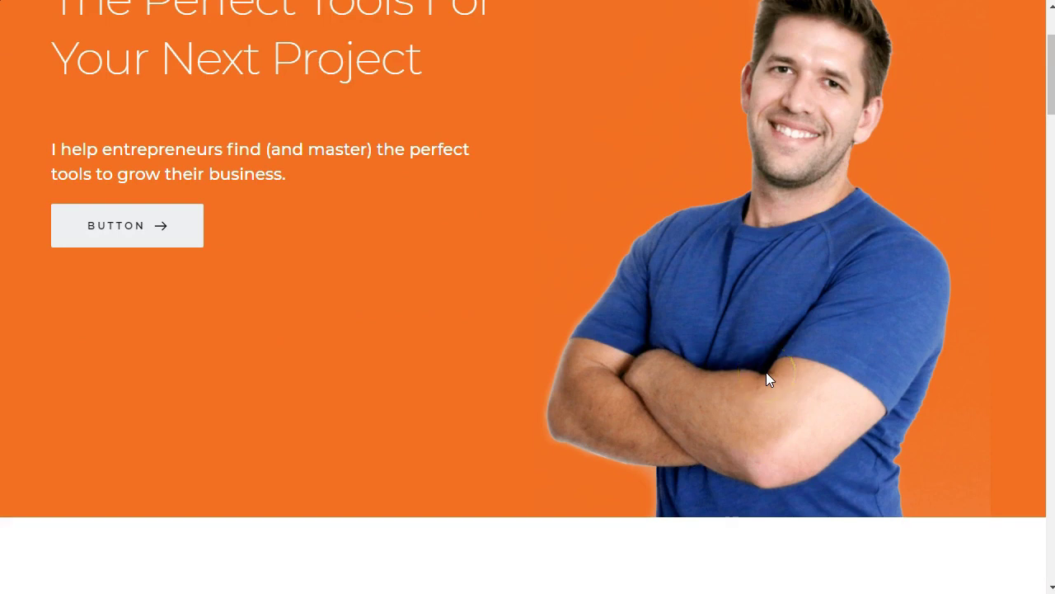
{"action": "left_click_drag", "start_coordinate": [816, 283], "coordinate": [717, 315]}
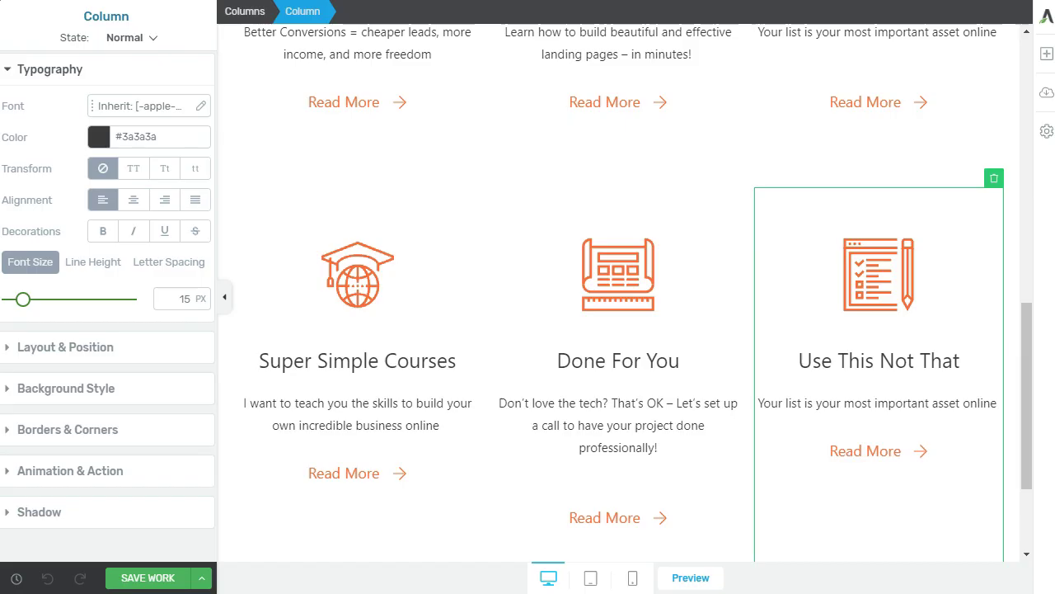
Add Blueprint-Background-2.png to the media library and apply it as an image layer over the hero section's solid orange background
{"action": "scroll", "coordinate": [631, 322], "scroll_direction": "up", "scroll_amount": 10}
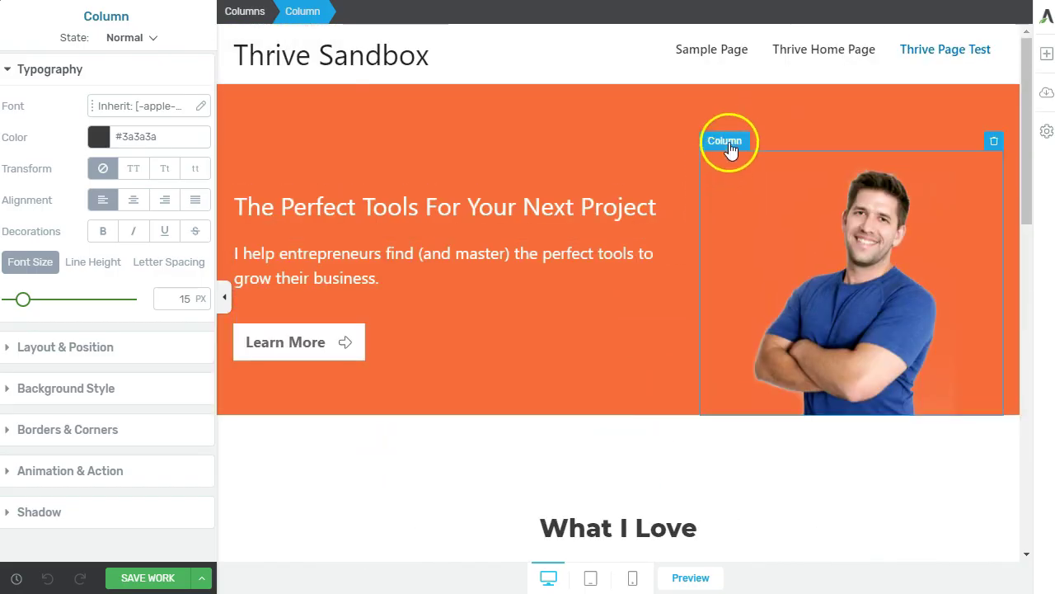
{"action": "left_click", "coordinate": [751, 101]}
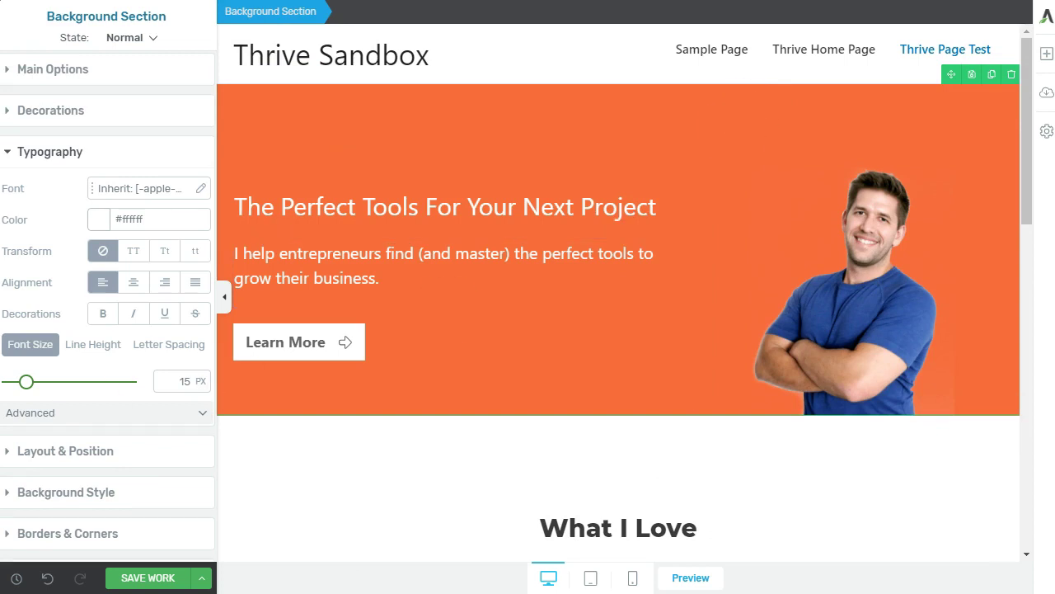
{"action": "left_click", "coordinate": [33, 161]}
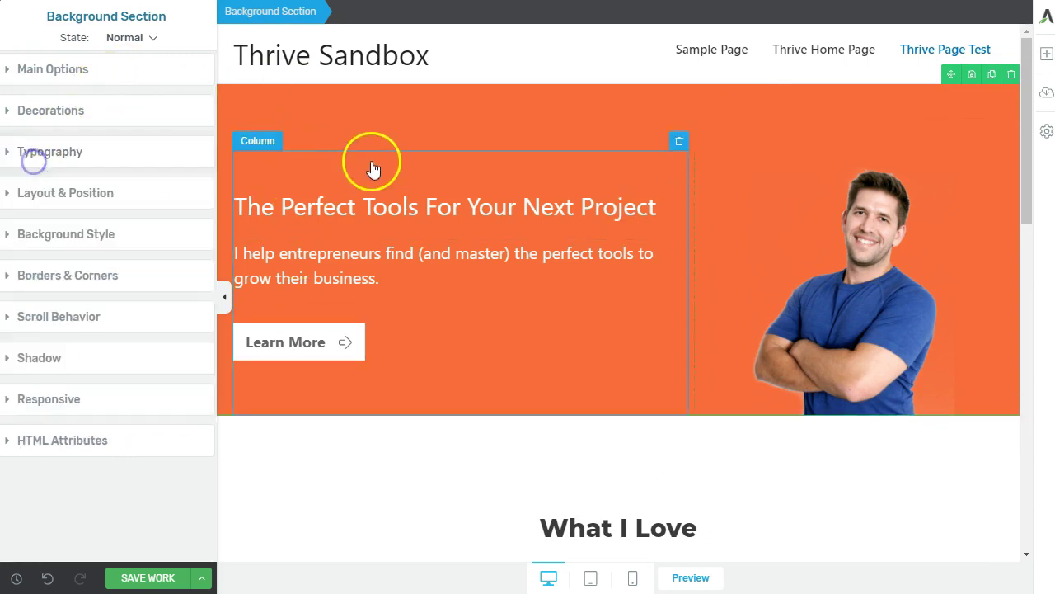
{"action": "left_click", "coordinate": [68, 237]}
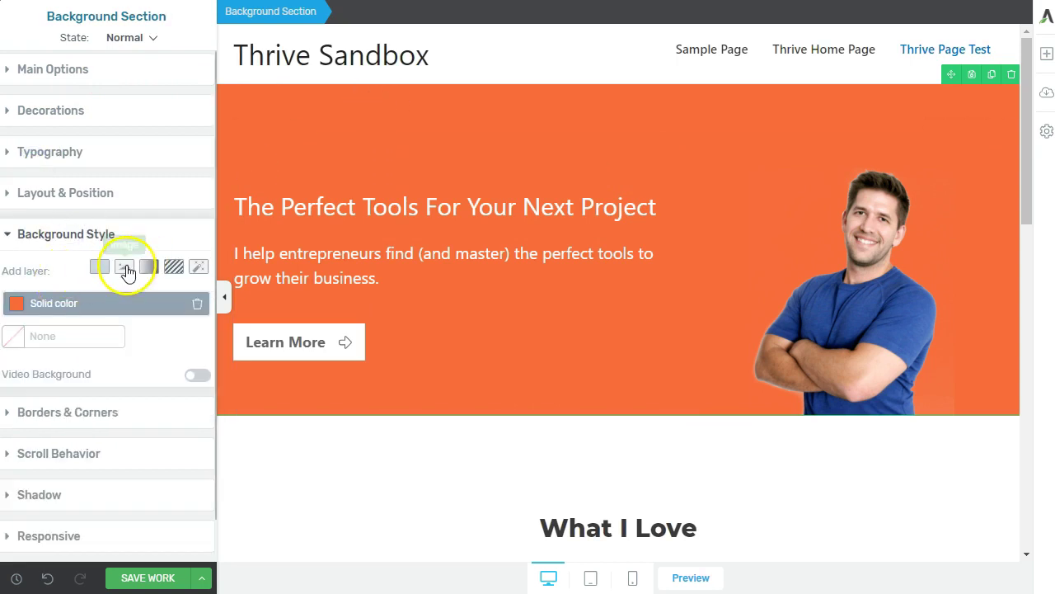
{"action": "left_click", "coordinate": [126, 268]}
{"action": "left_click", "coordinate": [53, 330]}
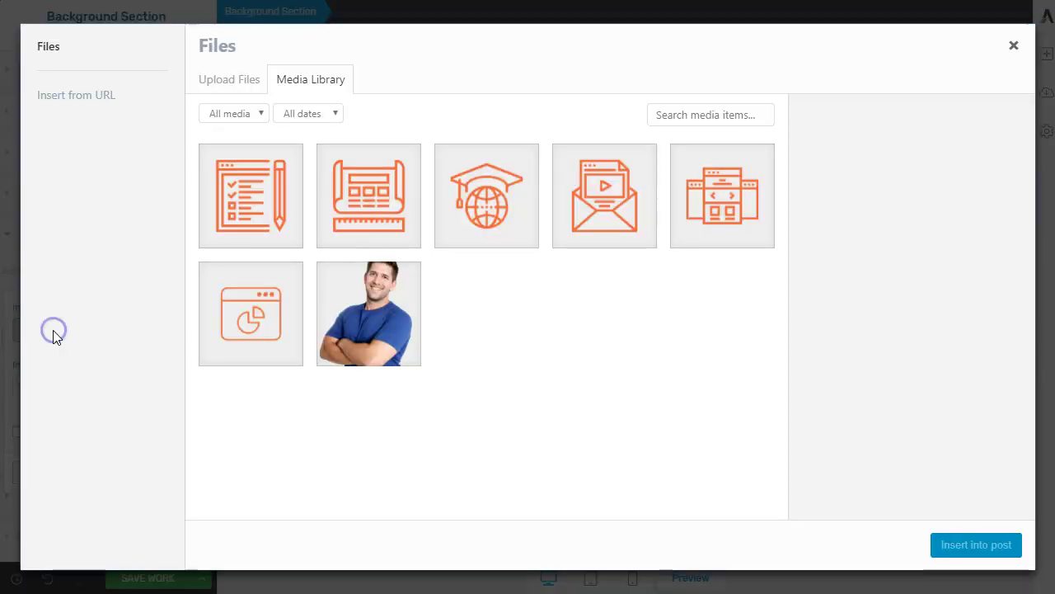
{"action": "left_click_drag", "start_coordinate": [9, 365], "coordinate": [561, 354]}
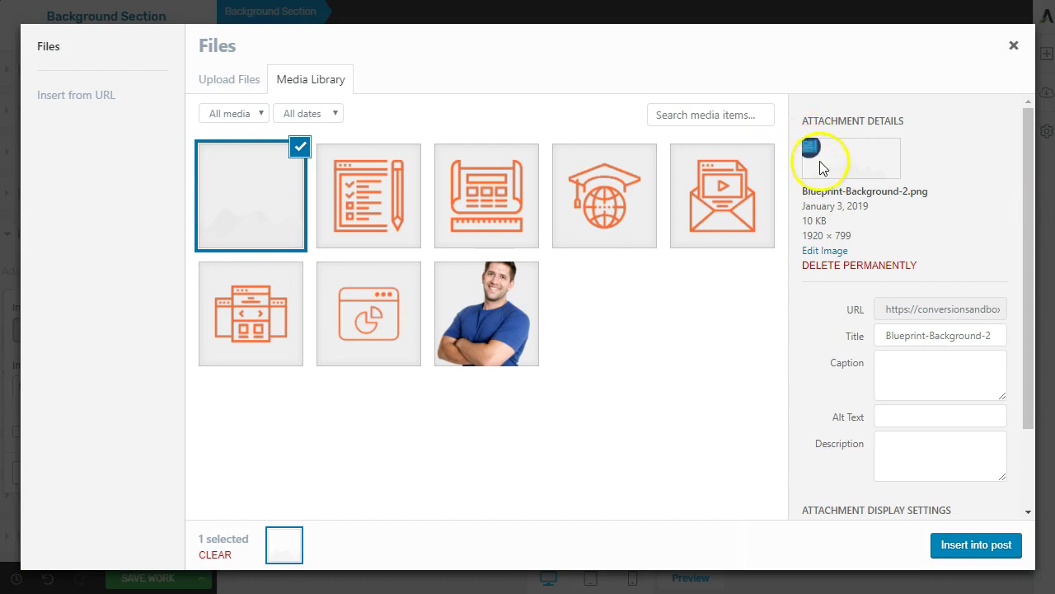
{"action": "left_click", "coordinate": [978, 546]}
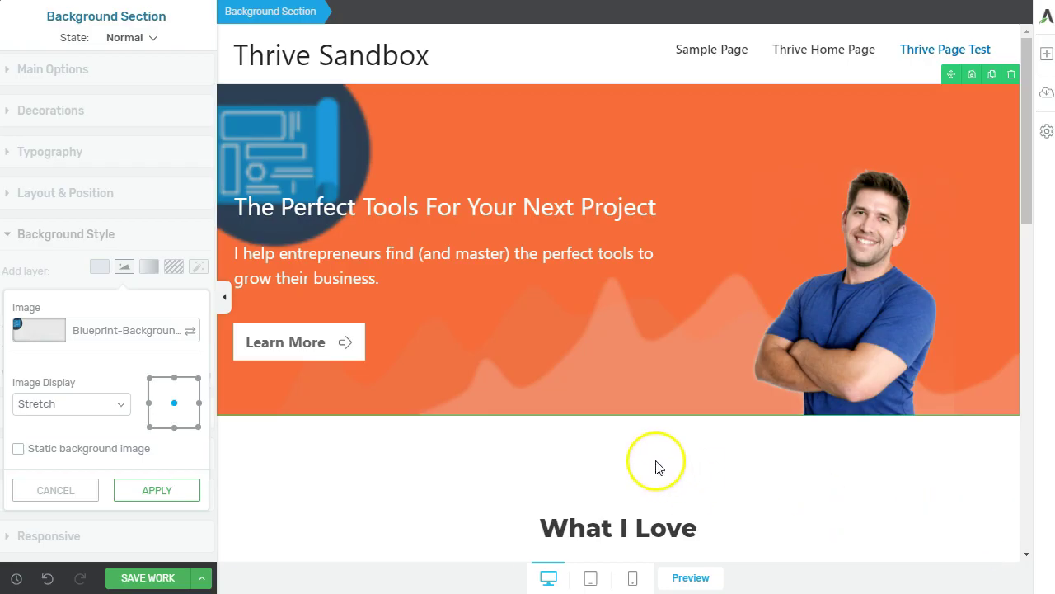
{"action": "left_click", "coordinate": [659, 467]}
{"action": "left_click", "coordinate": [520, 113]}
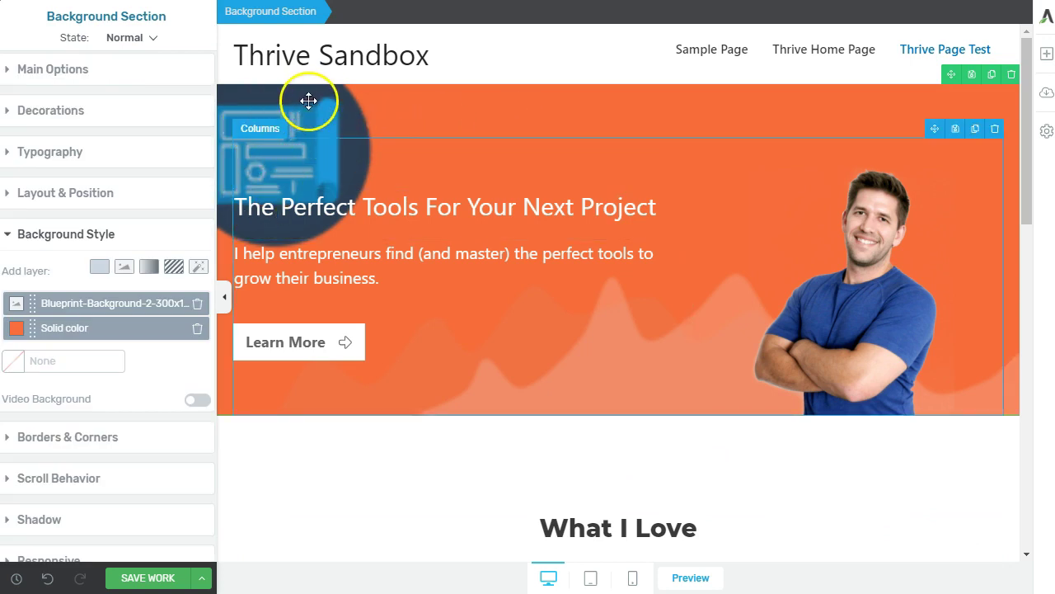
{"action": "mouse_move", "coordinate": [33, 324]}
{"action": "left_mouse_down"}
{"action": "mouse_move", "coordinate": [33, 295]}
{"action": "mouse_move", "coordinate": [31, 329]}
{"action": "left_mouse_up"}
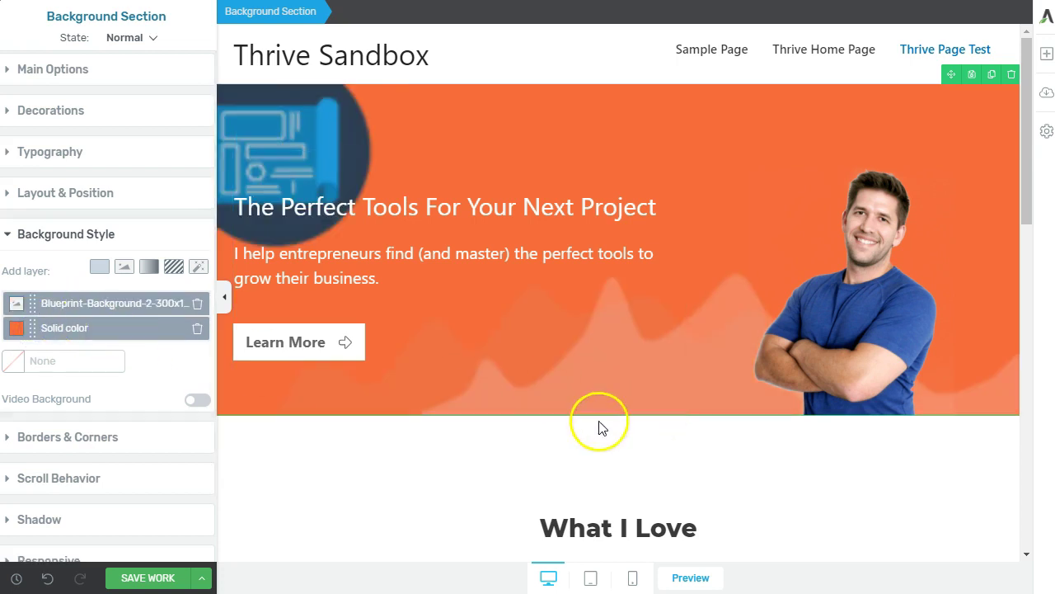
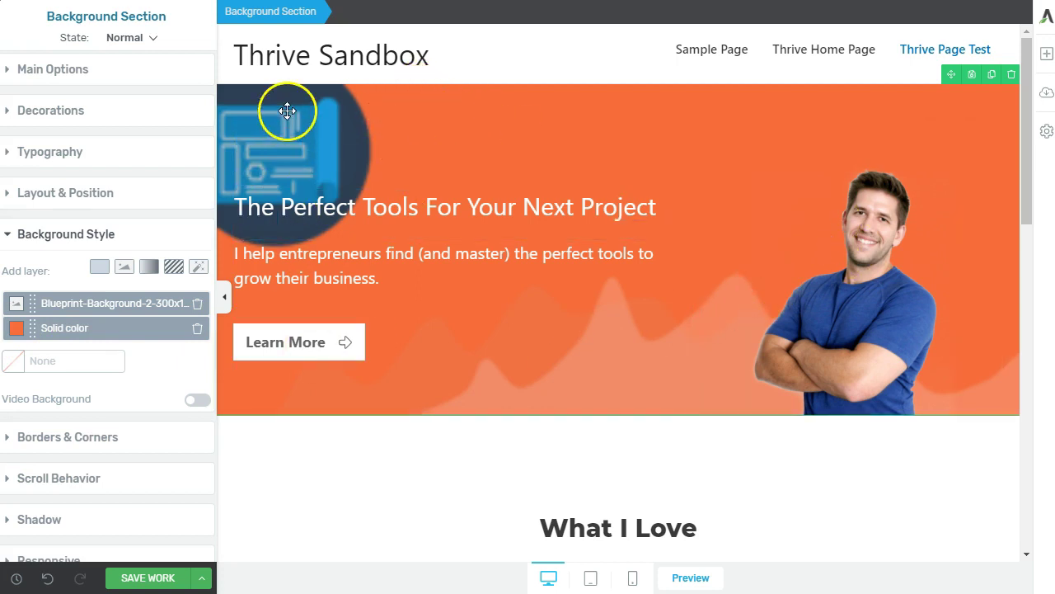
Try the Default image display for the hero section's blueprint background layer
{"action": "left_click", "coordinate": [76, 303]}
{"action": "left_click", "coordinate": [71, 442]}
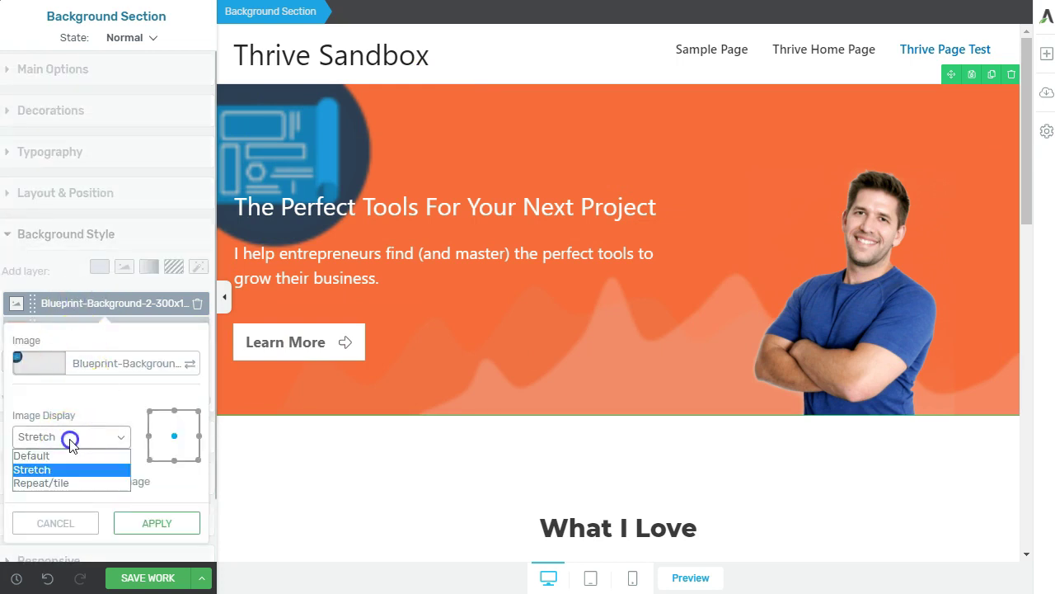
{"action": "left_click", "coordinate": [70, 456]}
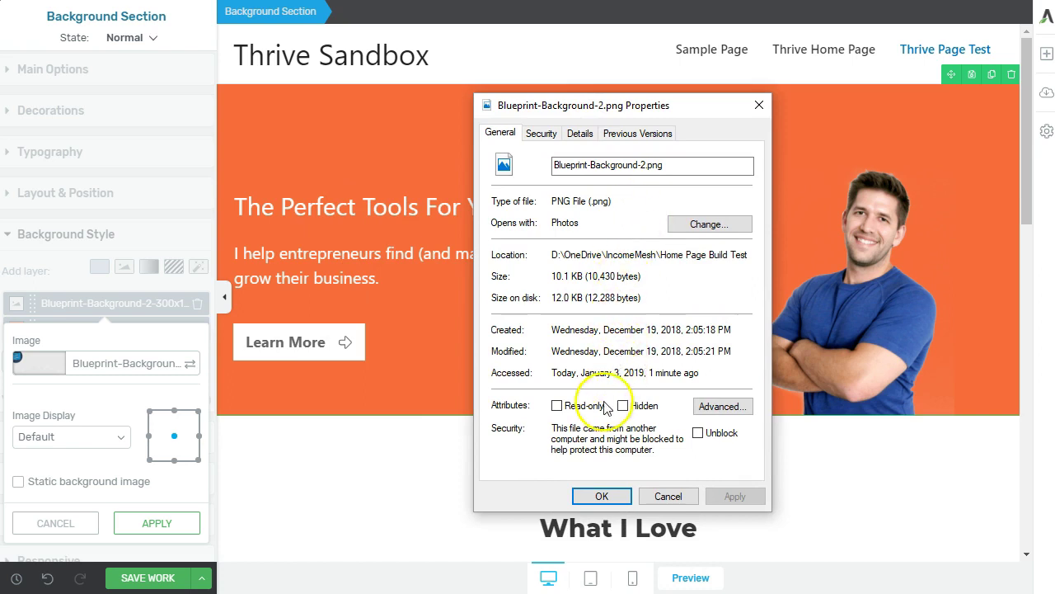
Check the pixel dimensions of Blueprint-Background-2.png in its Windows file properties
{"action": "left_click", "coordinate": [579, 132]}
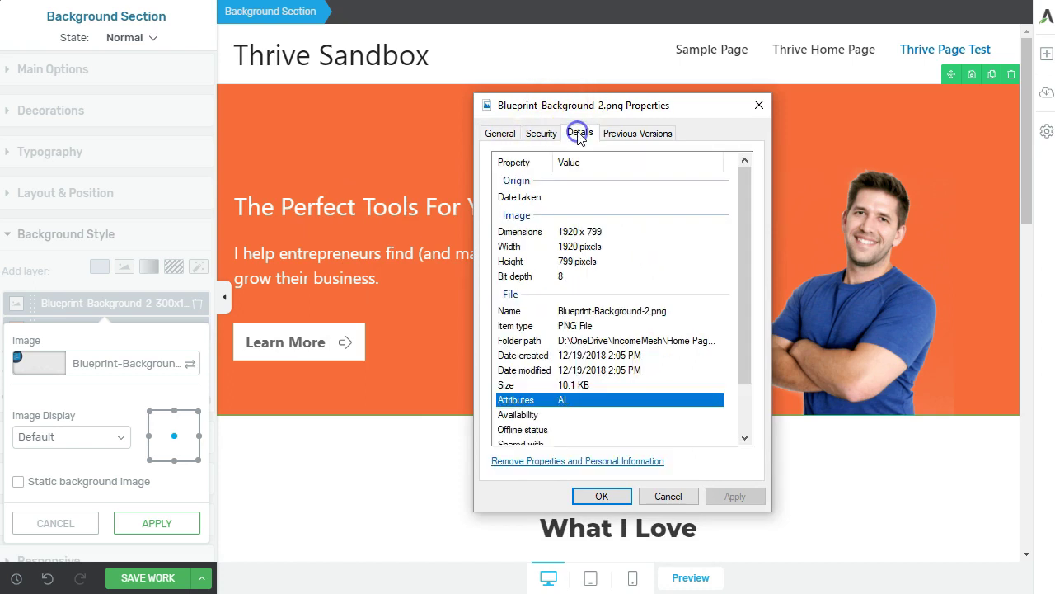
{"action": "left_click", "coordinate": [614, 232]}
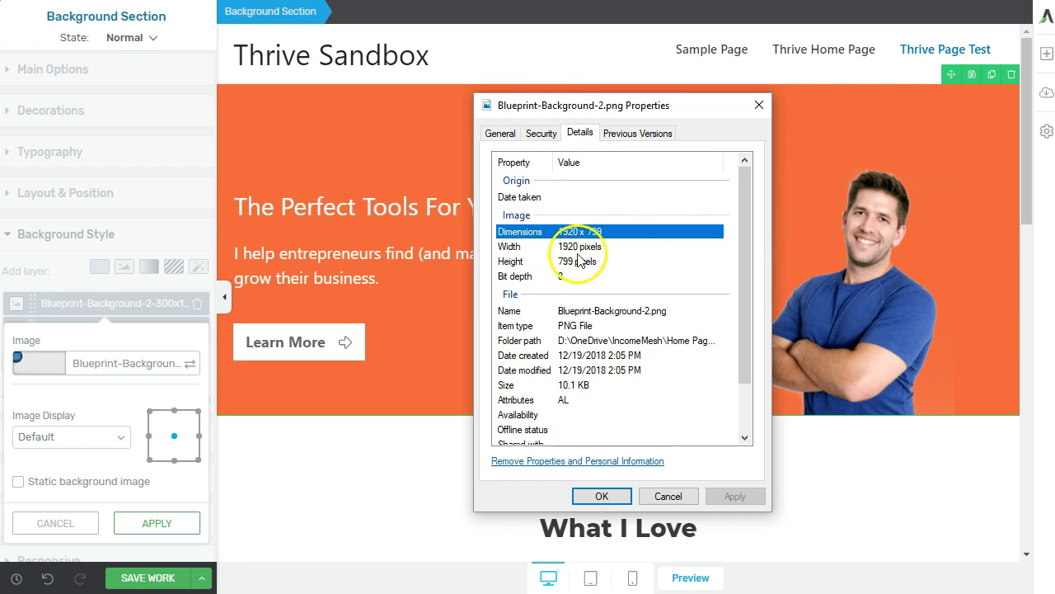
{"action": "left_click", "coordinate": [666, 496]}
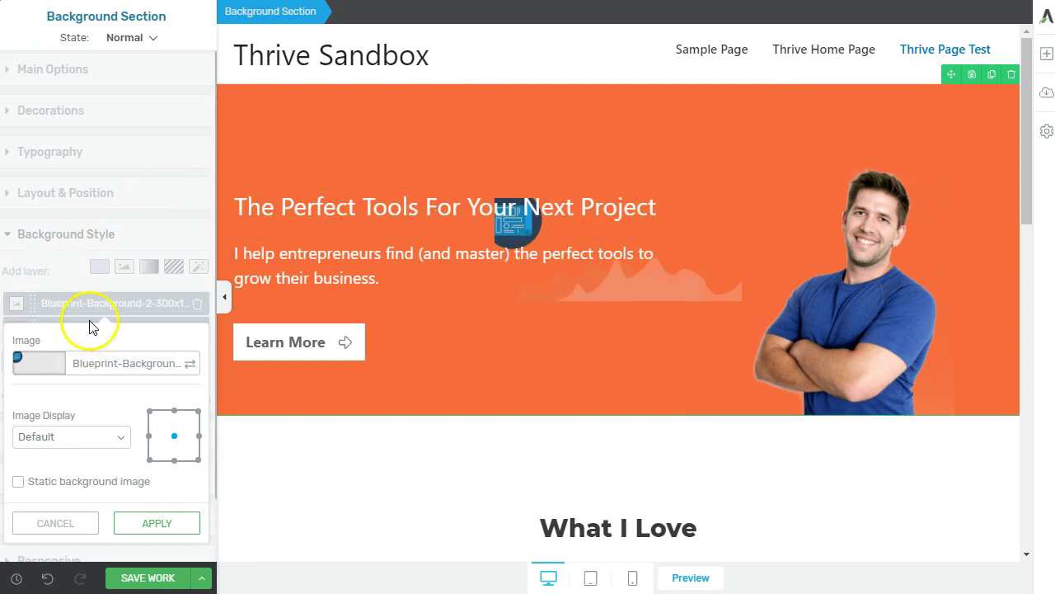
Set the blueprint background layer's image display back to Stretch
{"action": "left_click", "coordinate": [80, 439]}
{"action": "left_click", "coordinate": [73, 472]}
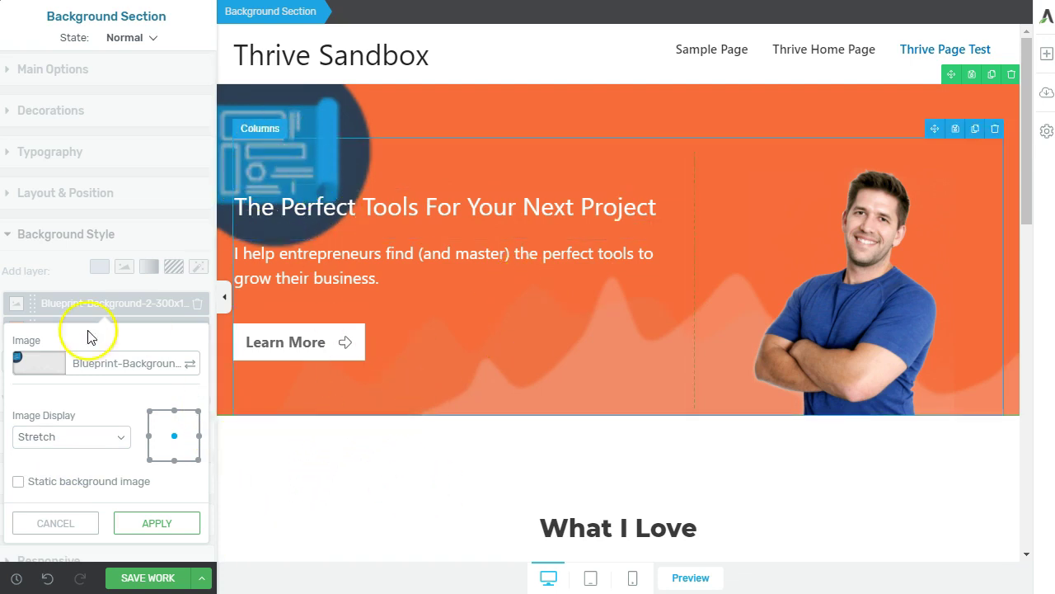
{"action": "left_click", "coordinate": [48, 378]}
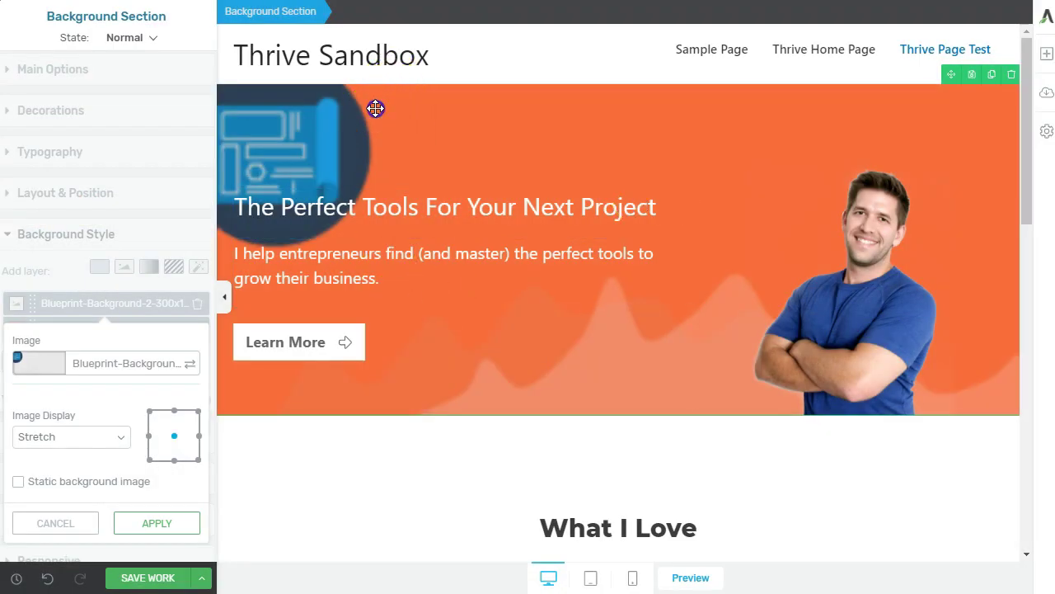
Try the blueprint background in Default display, testing the top-left and top-center anchor positions before returning to center
{"action": "left_click", "coordinate": [63, 439]}
{"action": "left_click", "coordinate": [61, 453]}
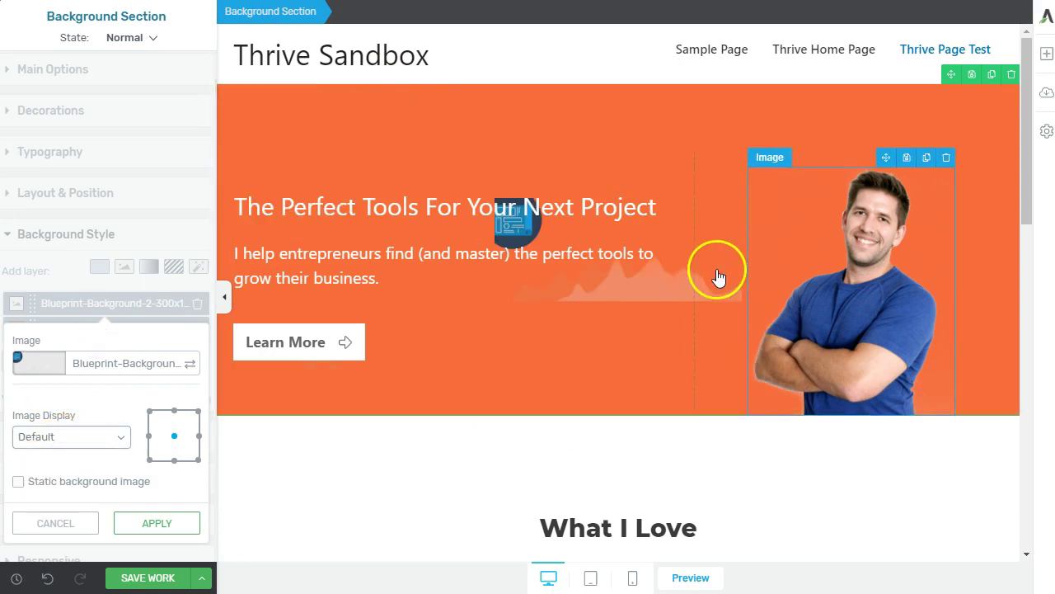
{"action": "left_click", "coordinate": [150, 412]}
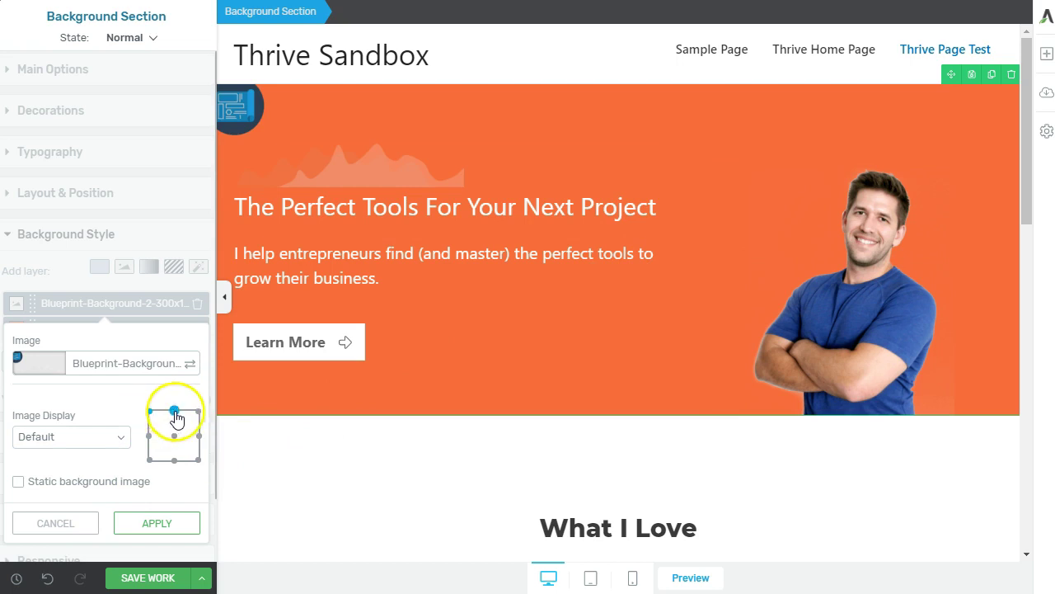
{"action": "left_click", "coordinate": [175, 413]}
{"action": "left_click", "coordinate": [175, 436]}
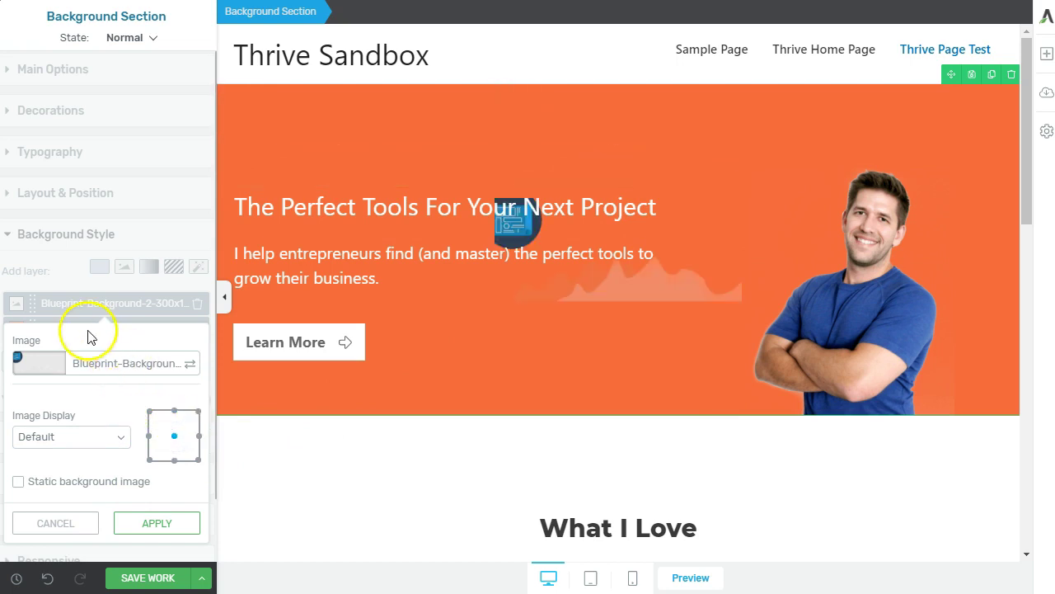
Restore the Stretch display on the hero's blueprint background and deselect the section
{"action": "left_click", "coordinate": [71, 437]}
{"action": "left_click", "coordinate": [45, 469]}
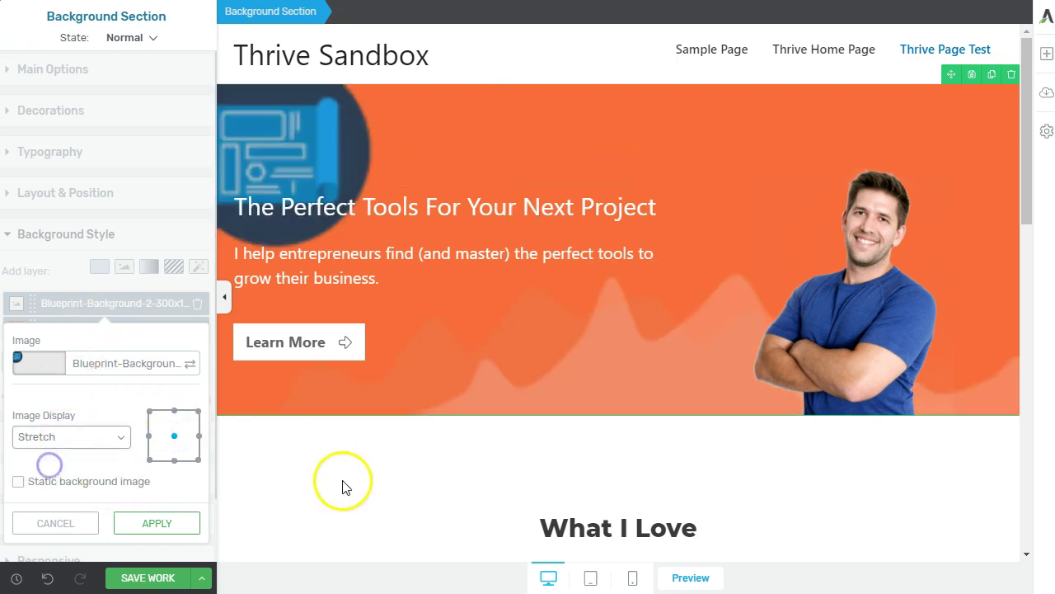
{"action": "left_click", "coordinate": [330, 483]}
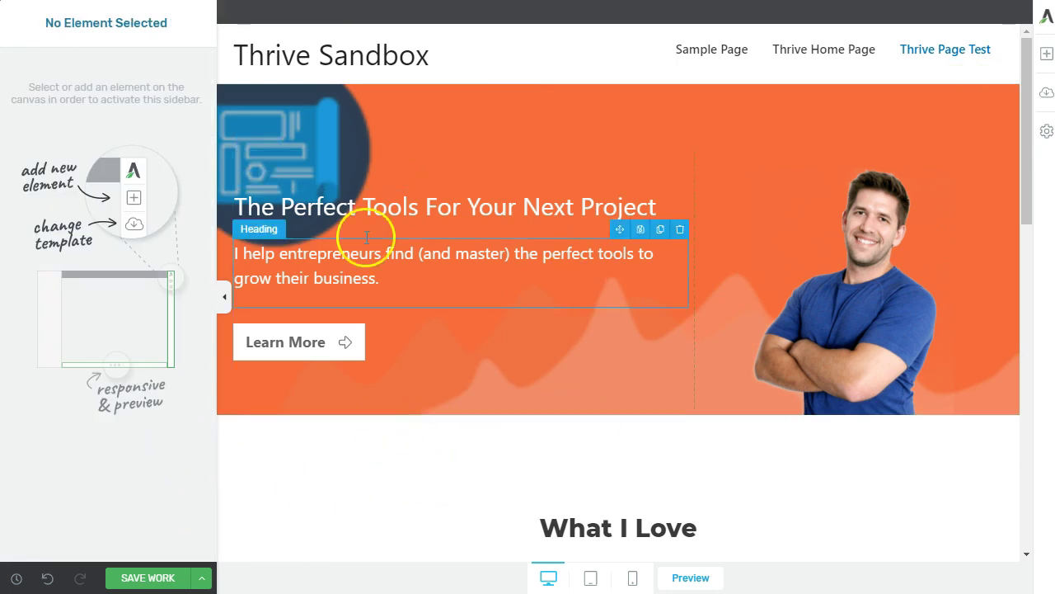
Limit the first feature-box row under What I Love to a maximum width of 823 px and center it
{"action": "scroll", "coordinate": [431, 436], "scroll_direction": "down", "scroll_amount": 4}
{"action": "scroll", "coordinate": [437, 401], "scroll_direction": "down", "scroll_amount": 3}
{"action": "scroll", "coordinate": [484, 228], "scroll_direction": "up", "scroll_amount": 4}
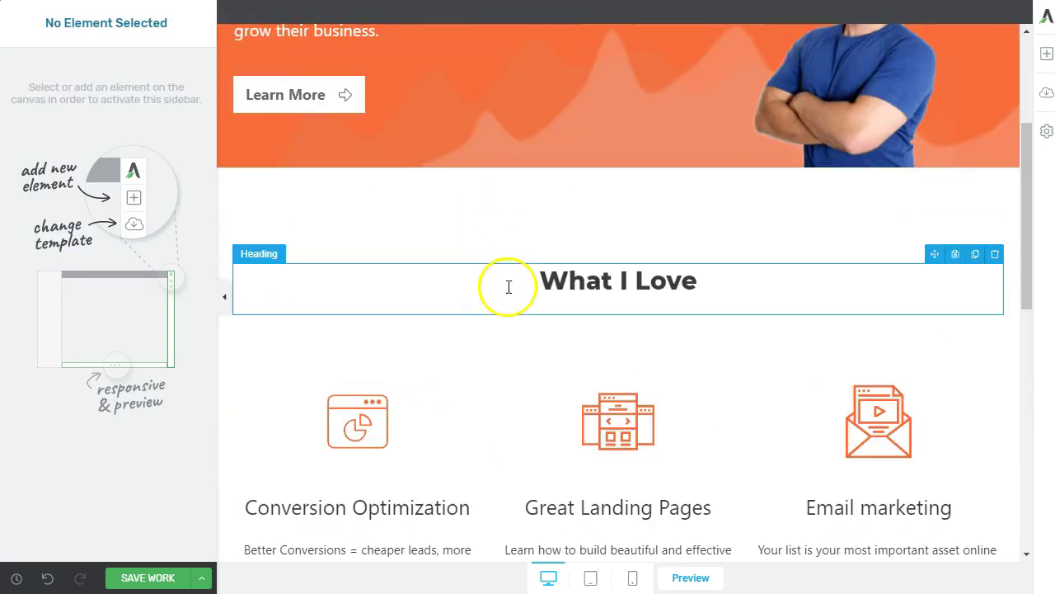
{"action": "left_click", "coordinate": [438, 347]}
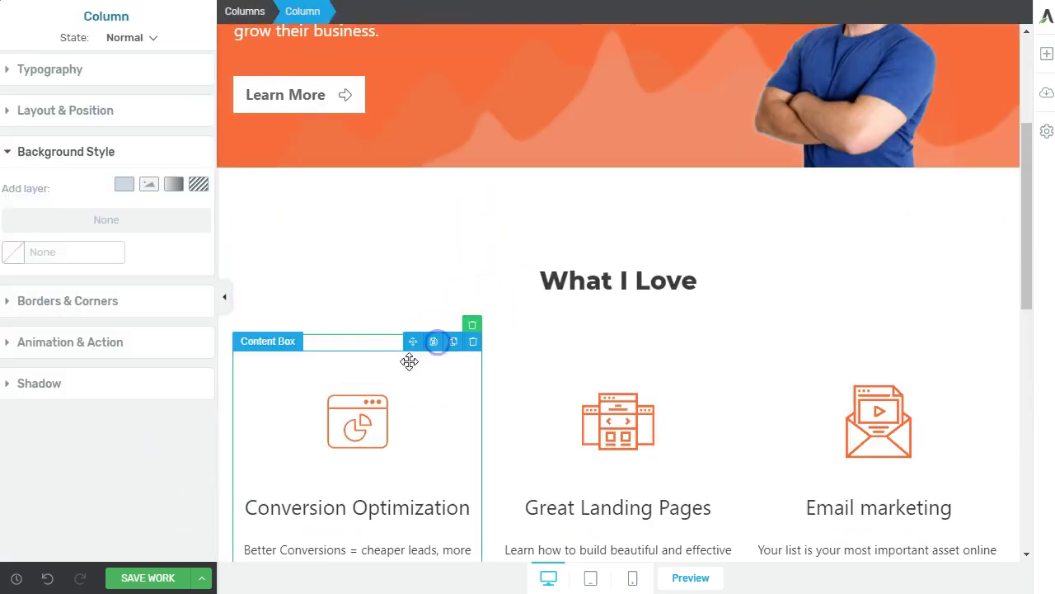
{"action": "left_click", "coordinate": [264, 11]}
{"action": "left_click", "coordinate": [48, 55]}
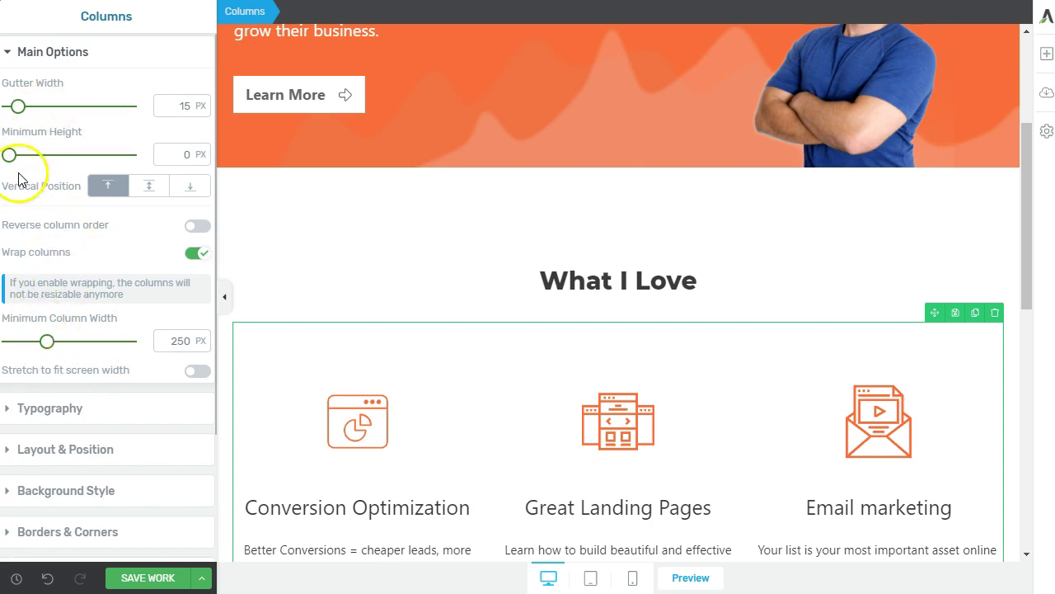
{"action": "scroll", "coordinate": [87, 264], "scroll_direction": "down", "scroll_amount": 2}
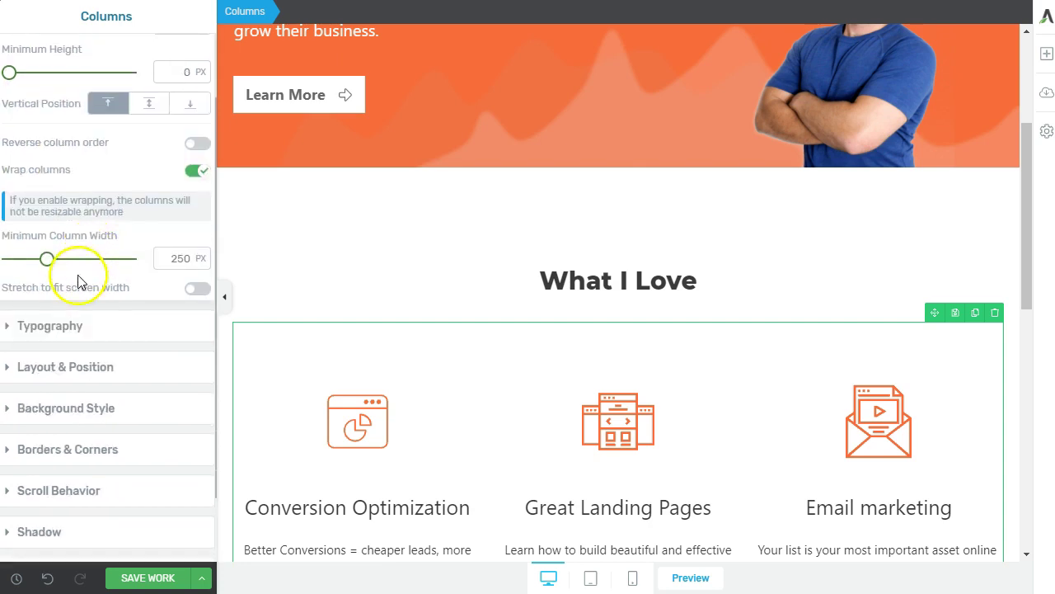
{"action": "left_click", "coordinate": [56, 369]}
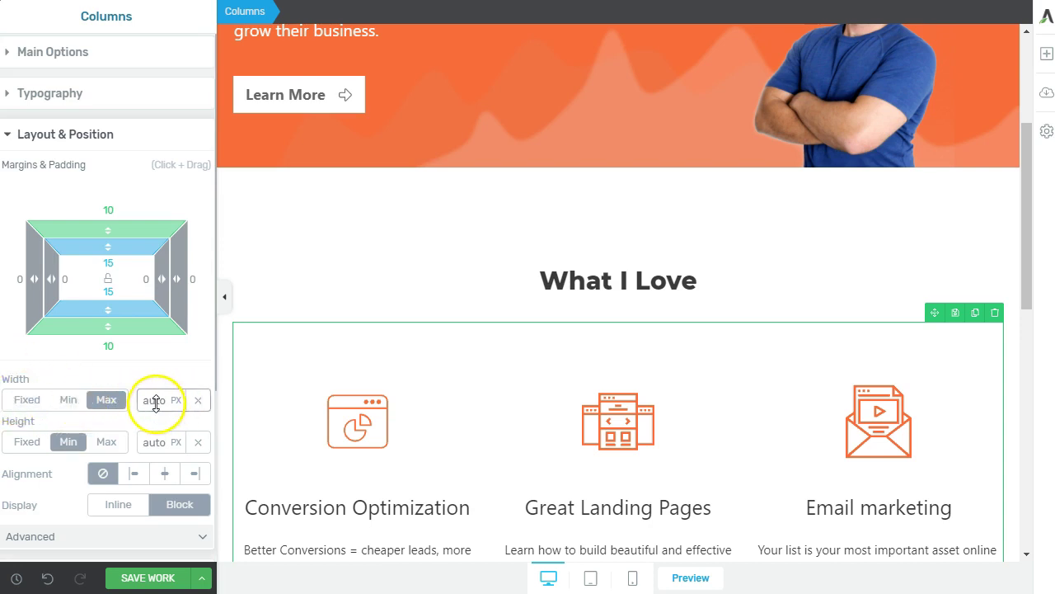
{"action": "left_click_drag", "start_coordinate": [156, 404], "coordinate": [150, 497]}
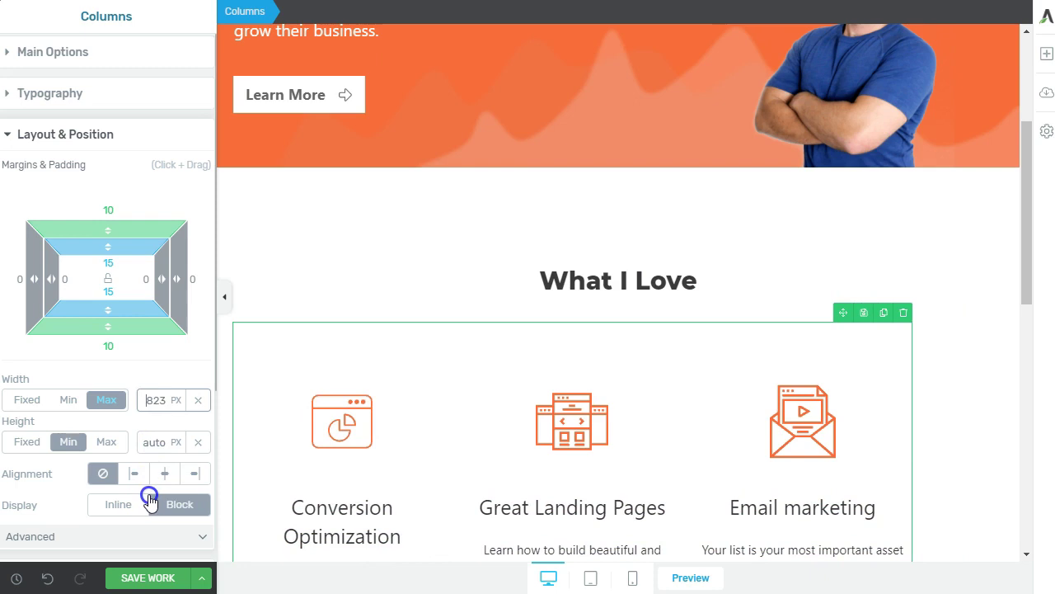
{"action": "left_click", "coordinate": [165, 474]}
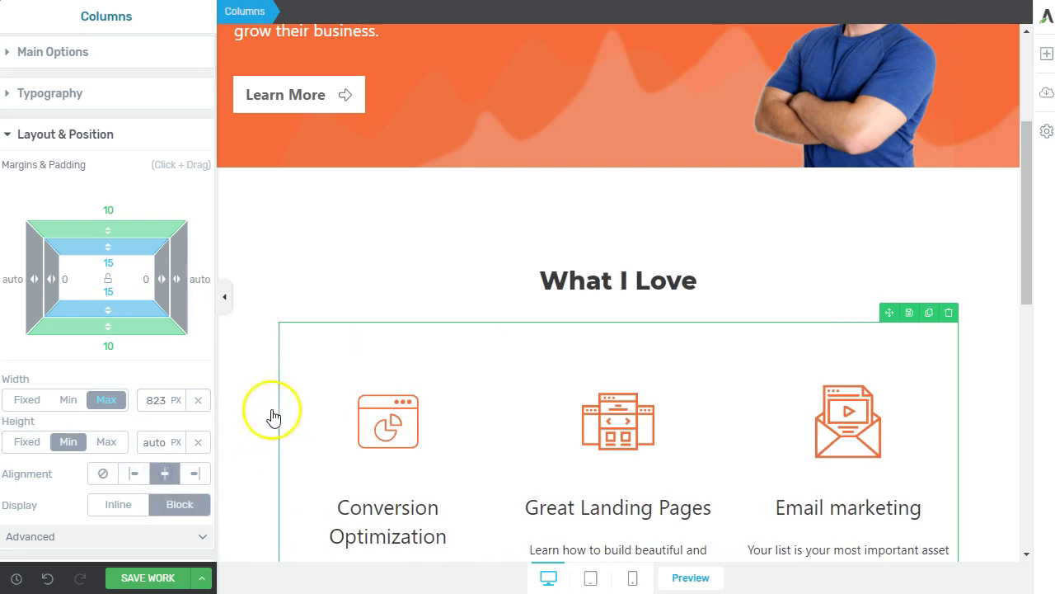
Limit the second feature-box row to the same maximum width of 823 px and center it
{"action": "scroll", "coordinate": [577, 452], "scroll_direction": "down", "scroll_amount": 4}
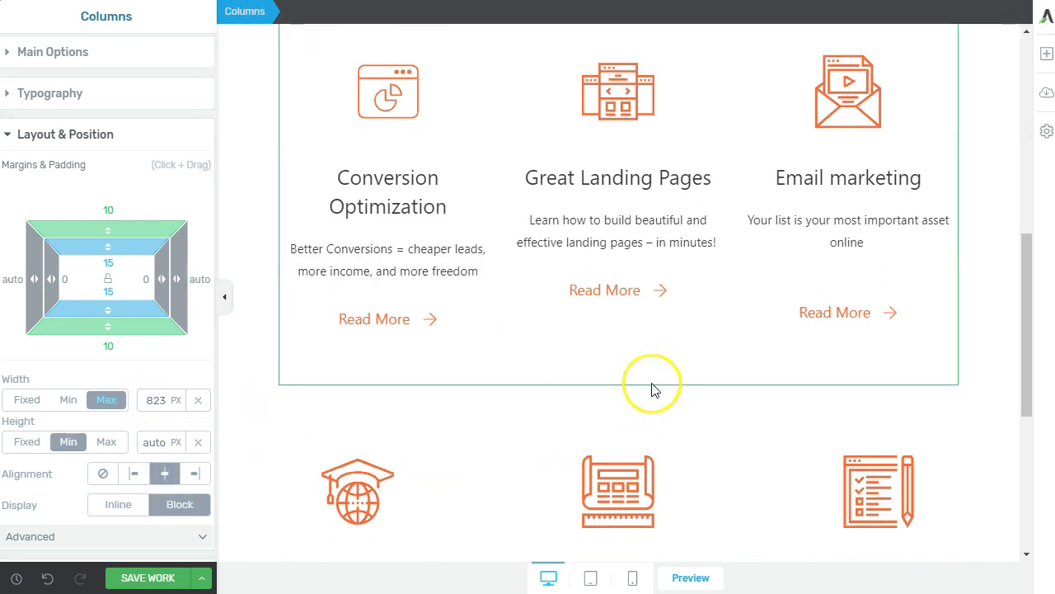
{"action": "scroll", "coordinate": [495, 474], "scroll_direction": "up", "scroll_amount": 4}
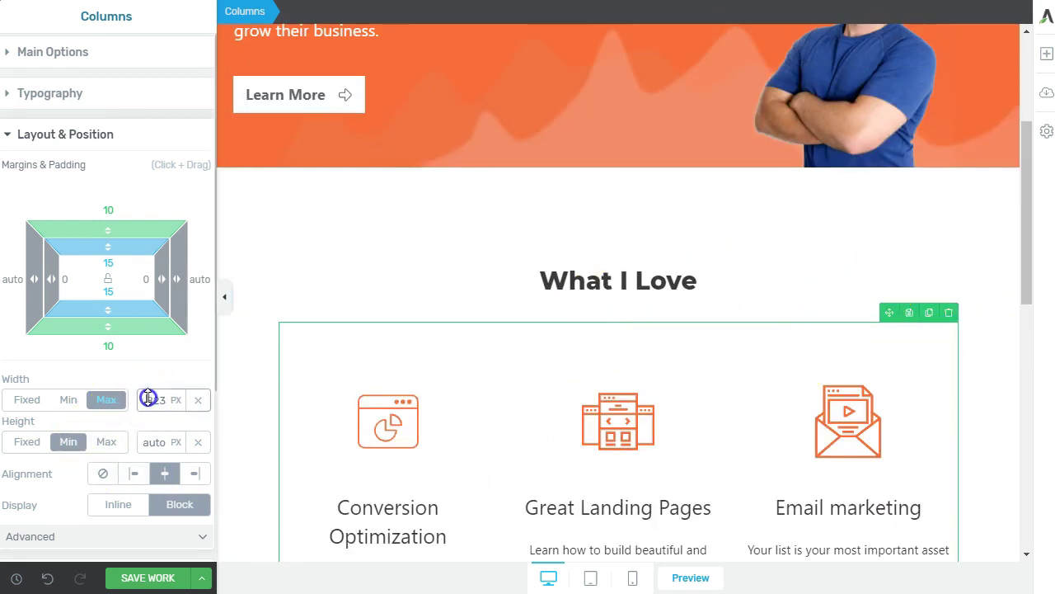
{"action": "scroll", "coordinate": [487, 412], "scroll_direction": "down", "scroll_amount": 6}
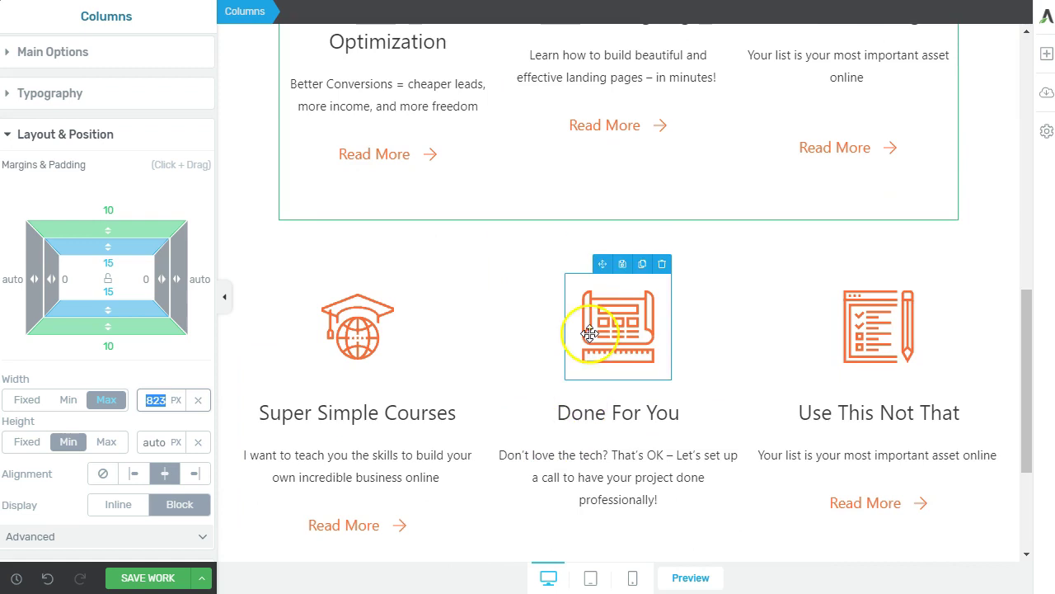
{"action": "left_click", "coordinate": [515, 259]}
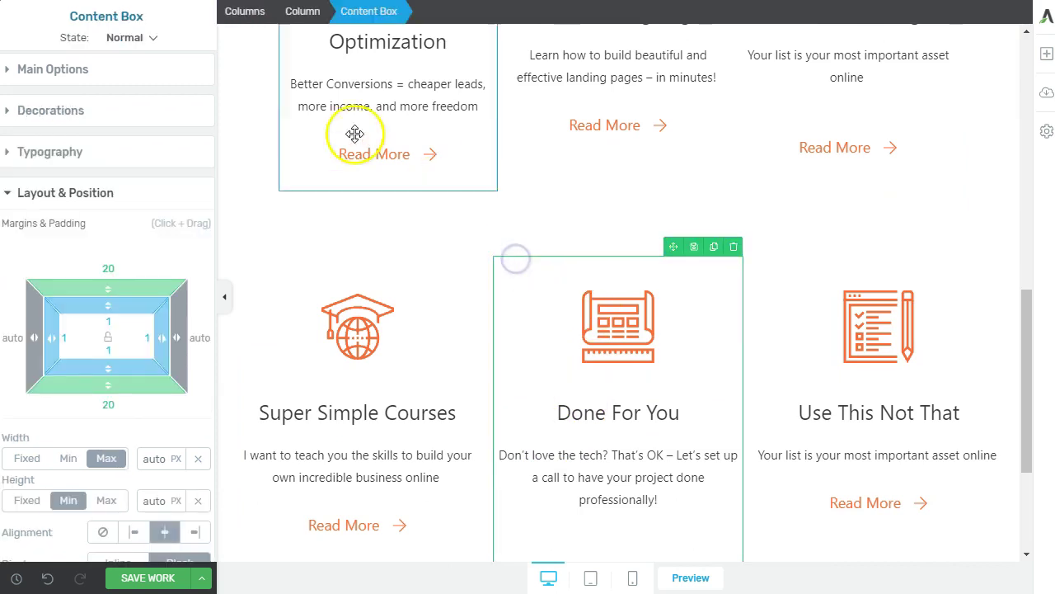
{"action": "left_click", "coordinate": [245, 11]}
{"action": "left_click", "coordinate": [155, 404]}
{"action": "type", "text": "823"}
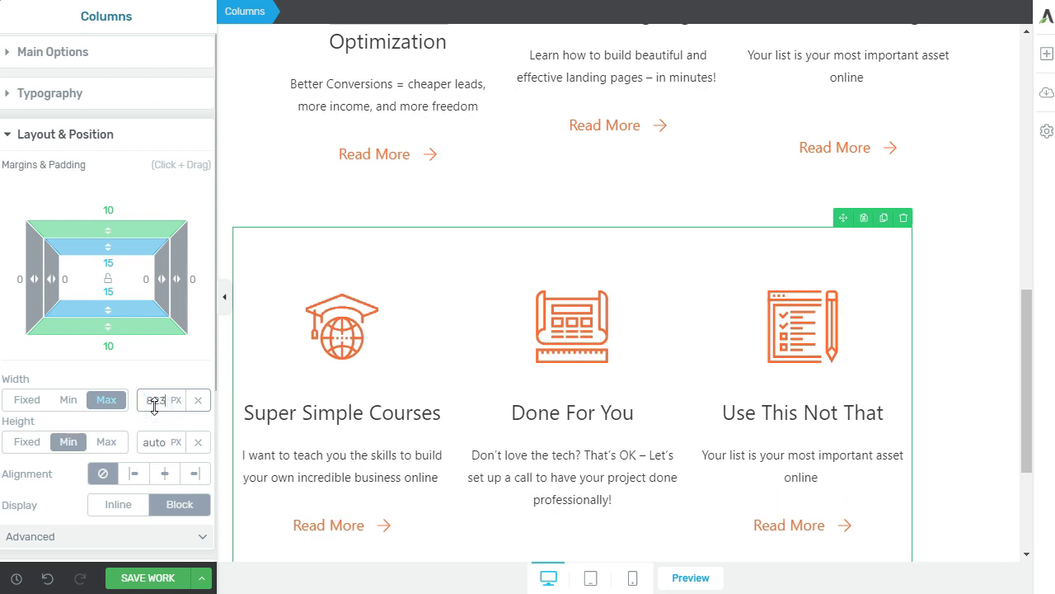
{"action": "left_click", "coordinate": [160, 476]}
Save the page and preview it, checking the hero and both feature-box rows down to the footer
{"action": "left_click", "coordinate": [169, 578]}
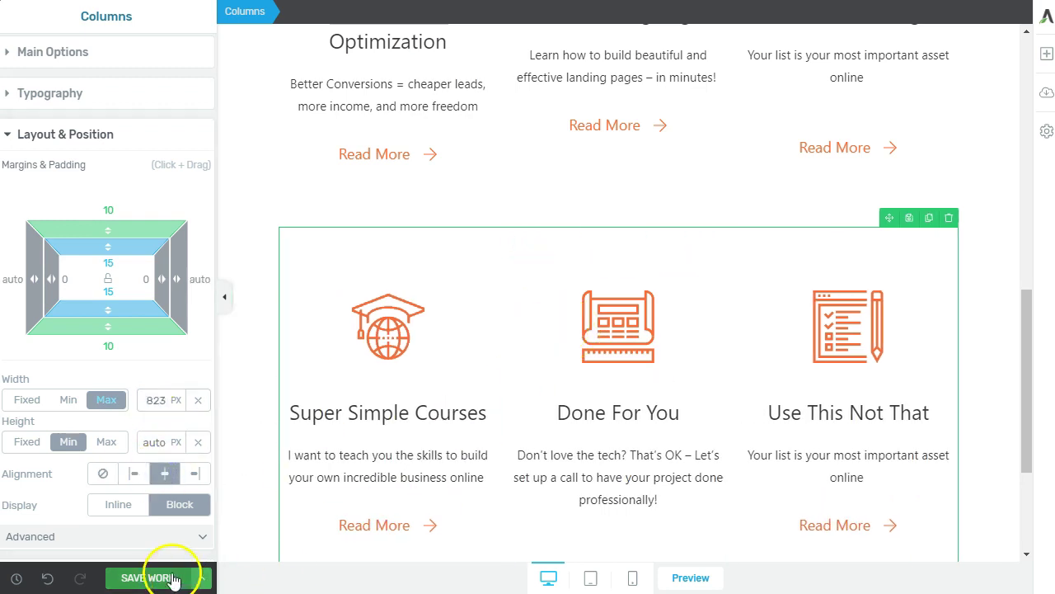
{"action": "left_click", "coordinate": [705, 577]}
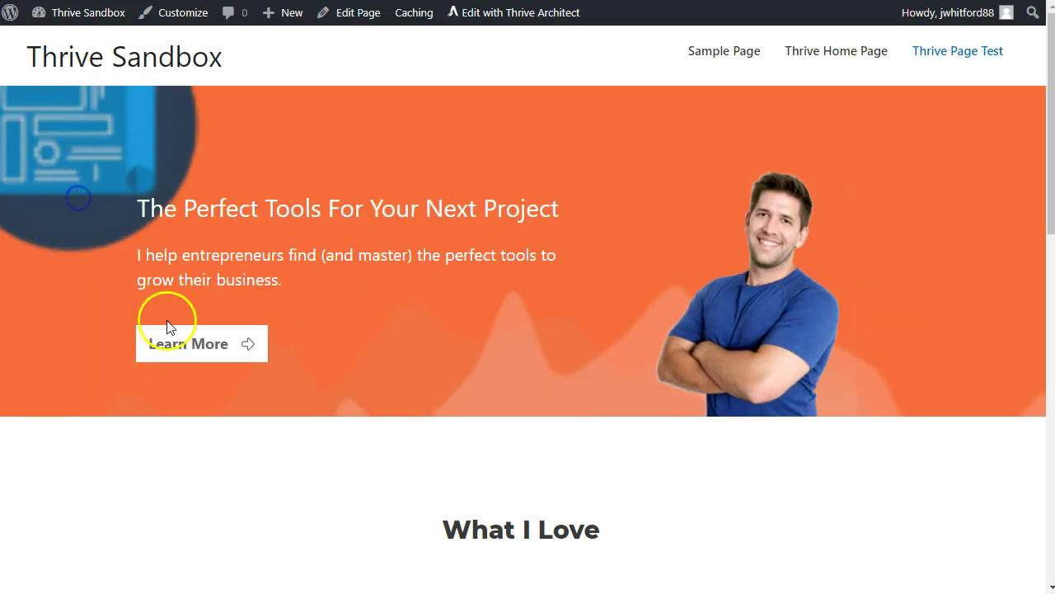
{"action": "scroll", "coordinate": [784, 242], "scroll_direction": "down", "scroll_amount": 5}
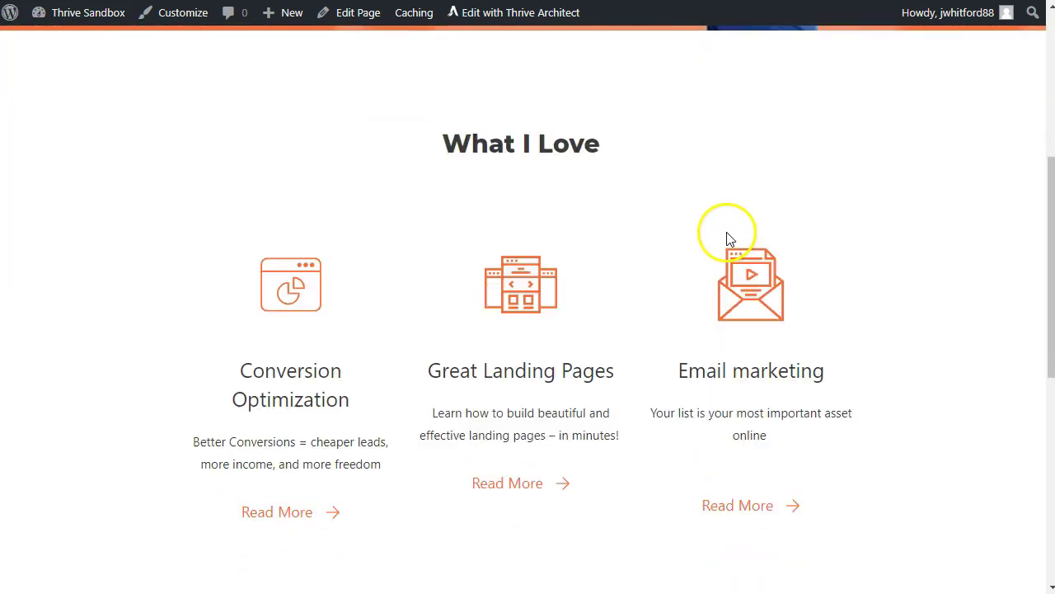
{"action": "scroll", "coordinate": [467, 551], "scroll_direction": "down", "scroll_amount": 5}
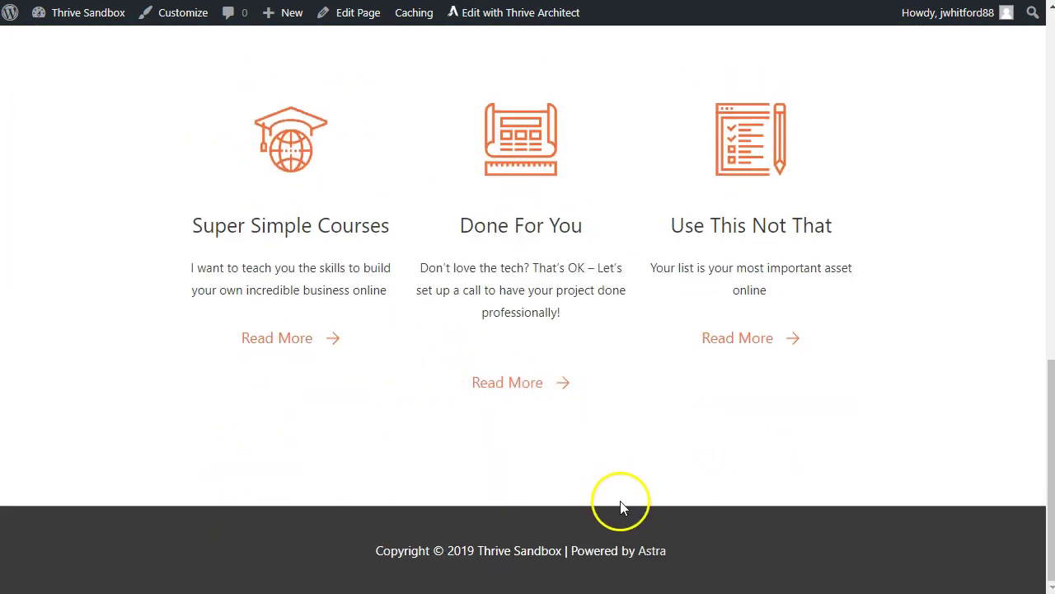
{"action": "scroll", "coordinate": [622, 501], "scroll_direction": "up", "scroll_amount": 4}
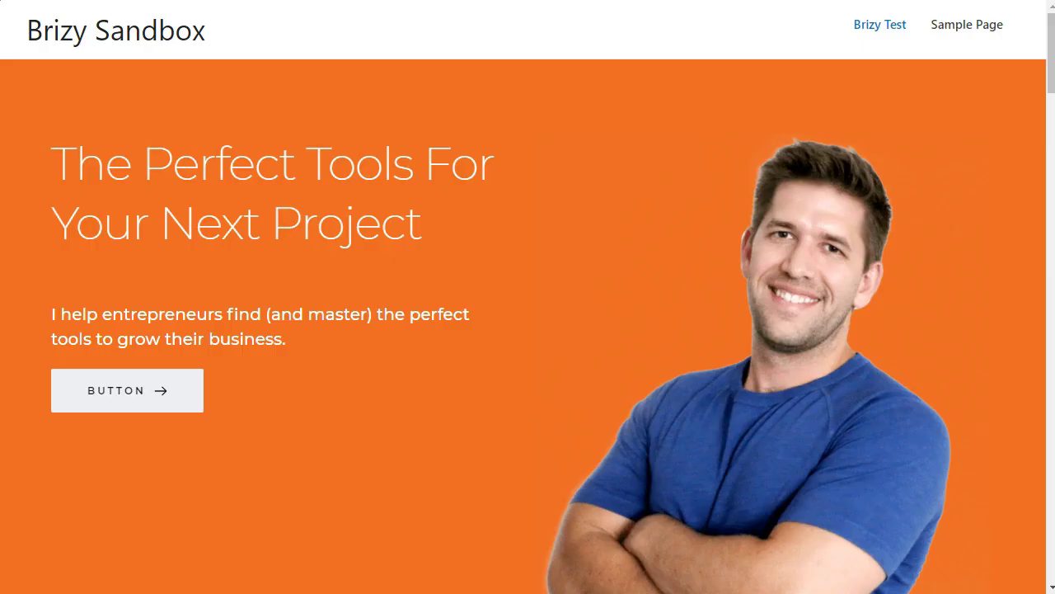
Add a centered heading below the feature rows reading "I test (and break!) online tools all day long – so you don't have to!", copied from the Brizy page
{"action": "scroll", "coordinate": [565, 318], "scroll_direction": "down", "scroll_amount": 10}
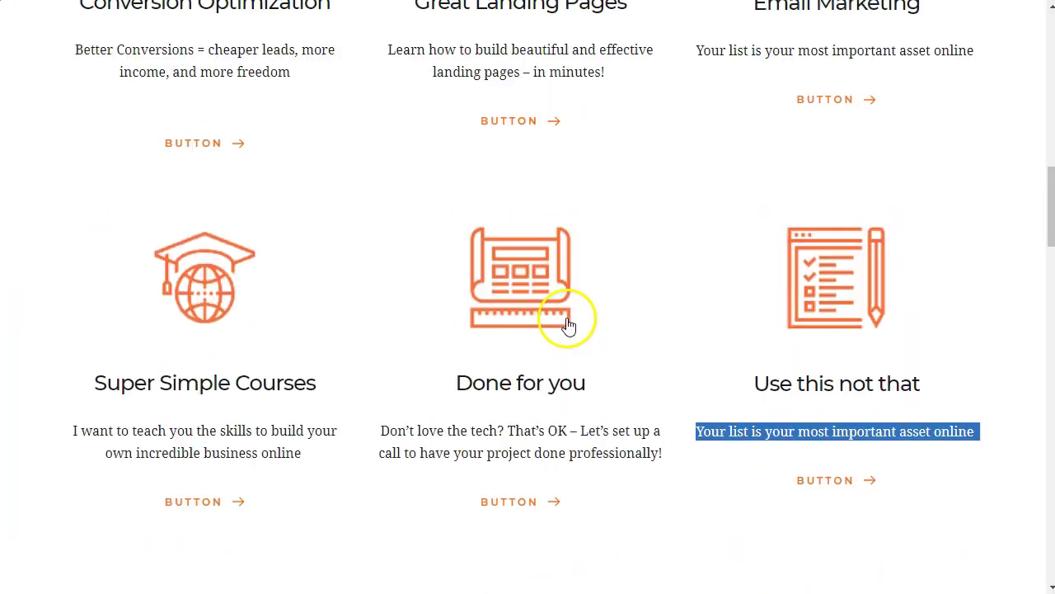
{"action": "scroll", "coordinate": [589, 283], "scroll_direction": "down", "scroll_amount": 5}
{"action": "scroll", "coordinate": [341, 177], "scroll_direction": "up", "scroll_amount": 3}
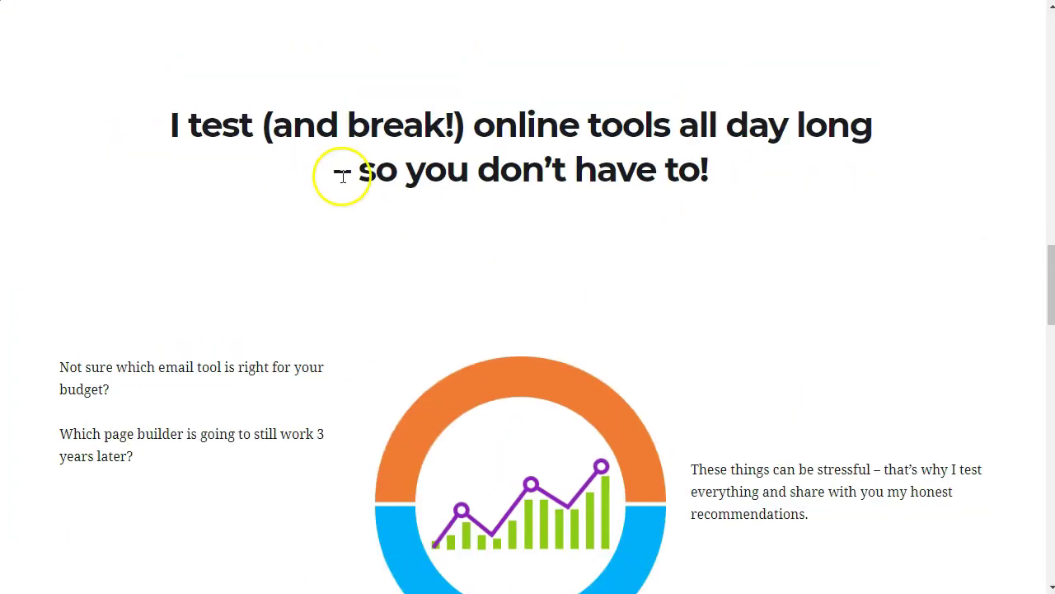
{"action": "scroll", "coordinate": [306, 397], "scroll_direction": "down", "scroll_amount": 1}
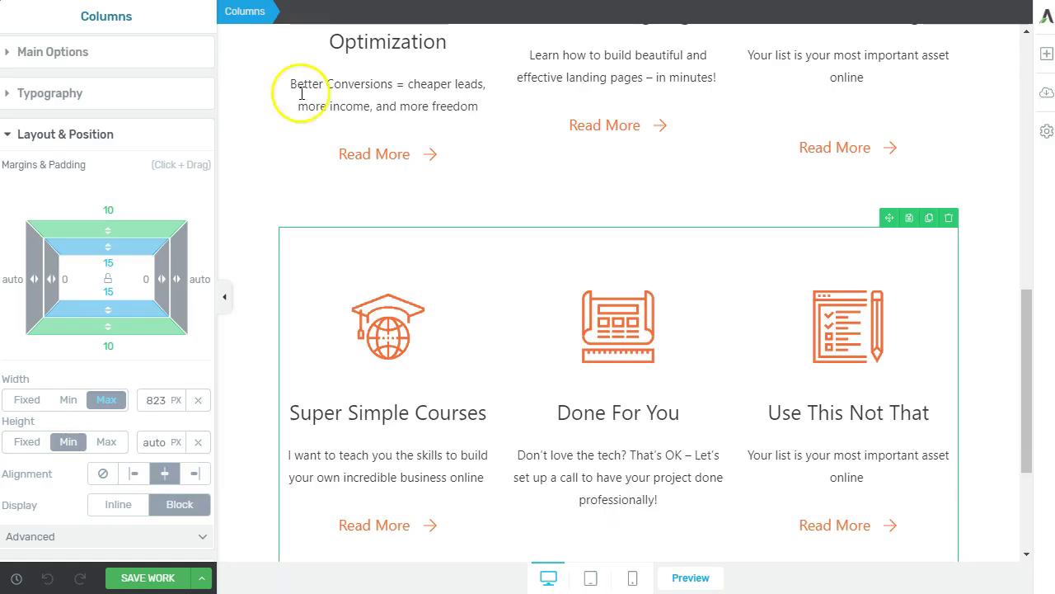
{"action": "scroll", "coordinate": [560, 337], "scroll_direction": "down", "scroll_amount": 3}
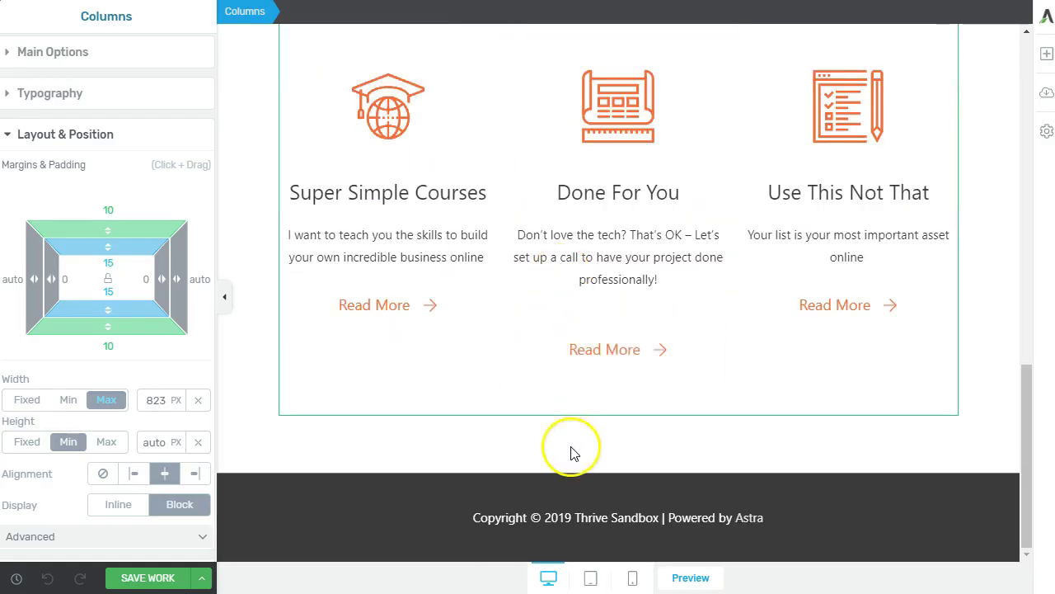
{"action": "left_click", "coordinate": [1044, 54]}
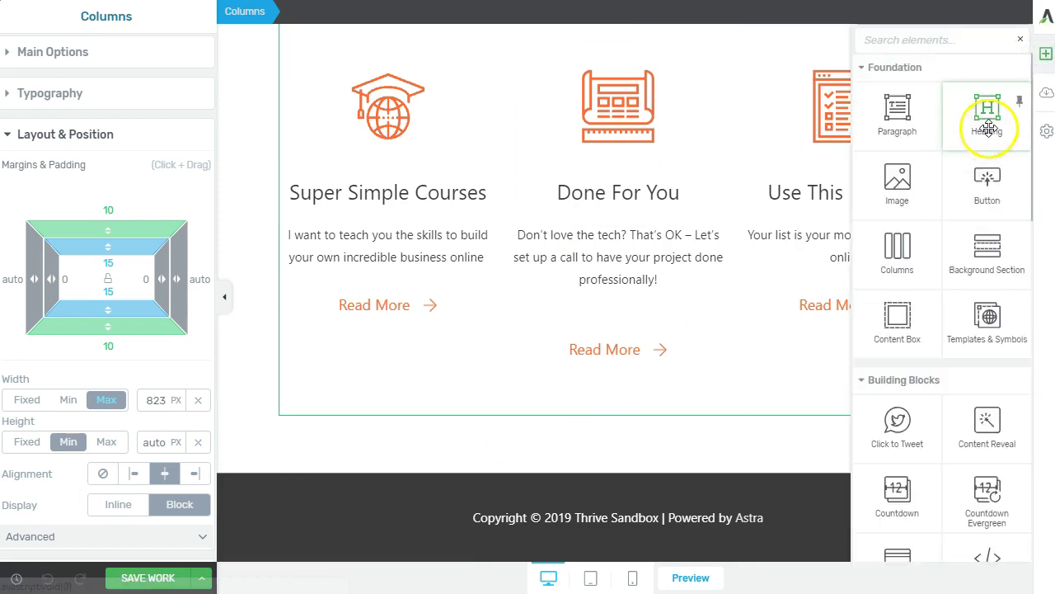
{"action": "left_click", "coordinate": [984, 123]}
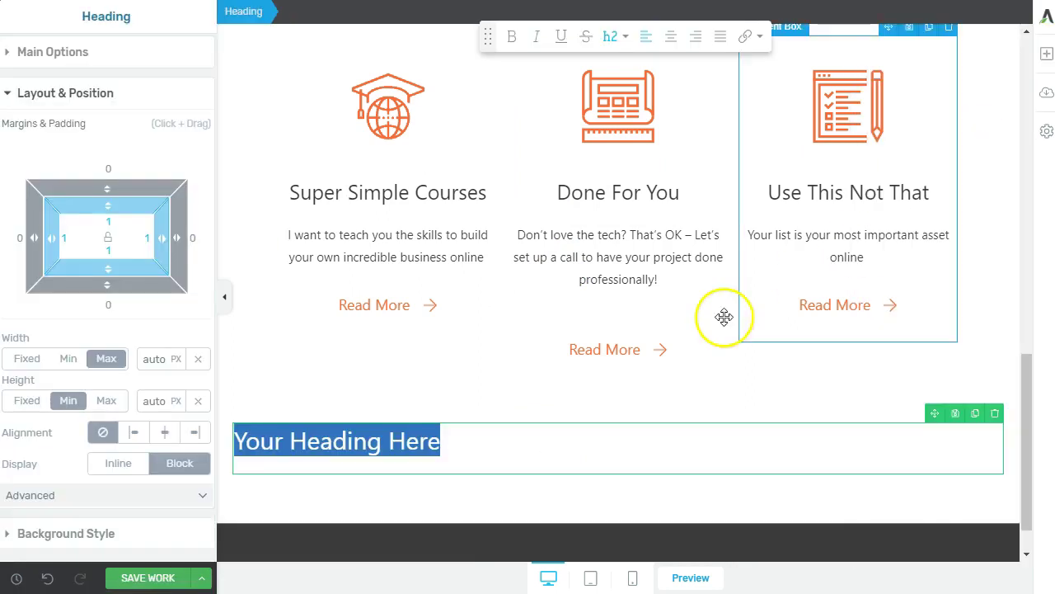
{"action": "left_click", "coordinate": [672, 37]}
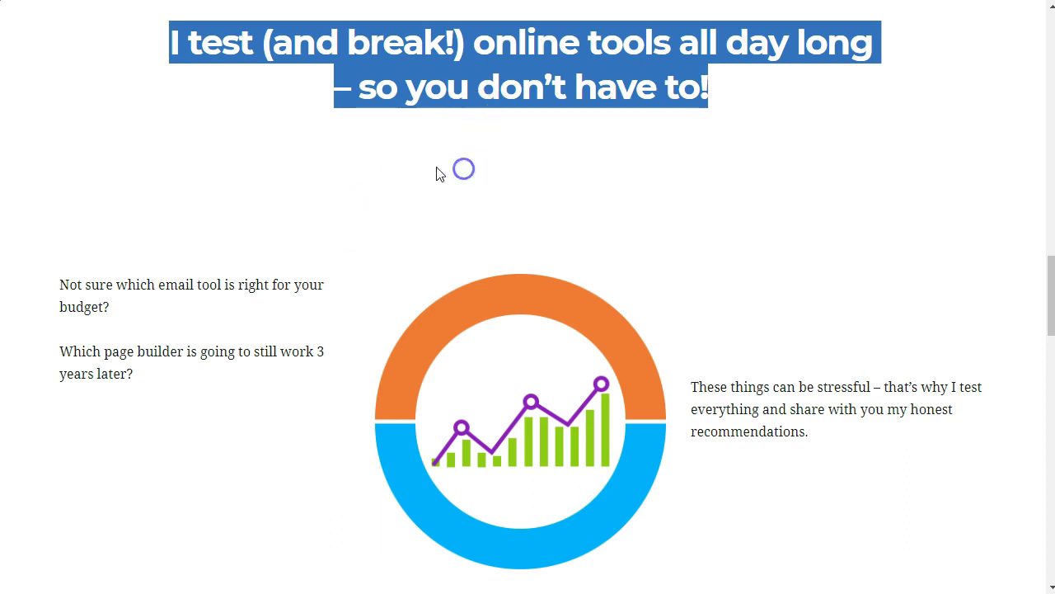
{"action": "scroll", "coordinate": [437, 173], "scroll_direction": "up", "scroll_amount": 4}
{"action": "left_click", "coordinate": [161, 370]}
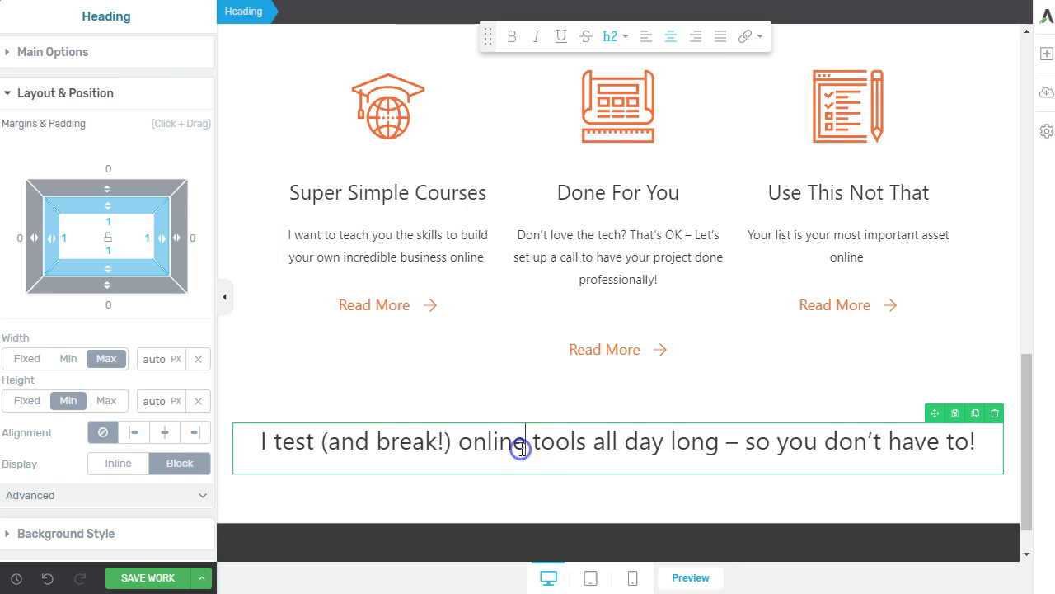
Limit the new heading's maximum width to 742 px and center the element on the page
{"action": "left_click", "coordinate": [113, 52]}
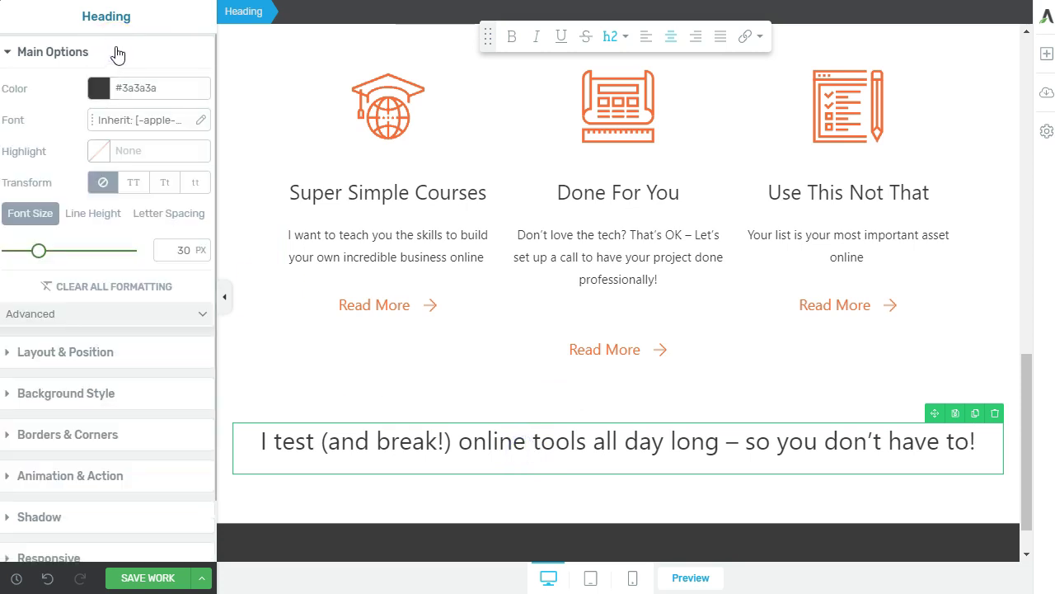
{"action": "left_click", "coordinate": [97, 355]}
{"action": "left_click", "coordinate": [37, 363]}
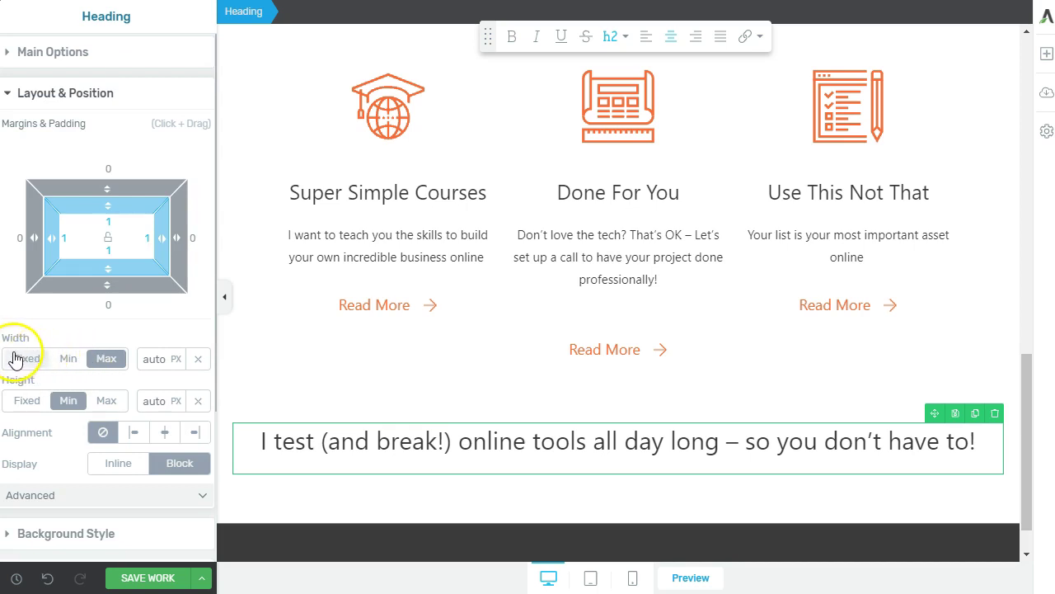
{"action": "left_click", "coordinate": [165, 358]}
{"action": "type", "text": "850"}
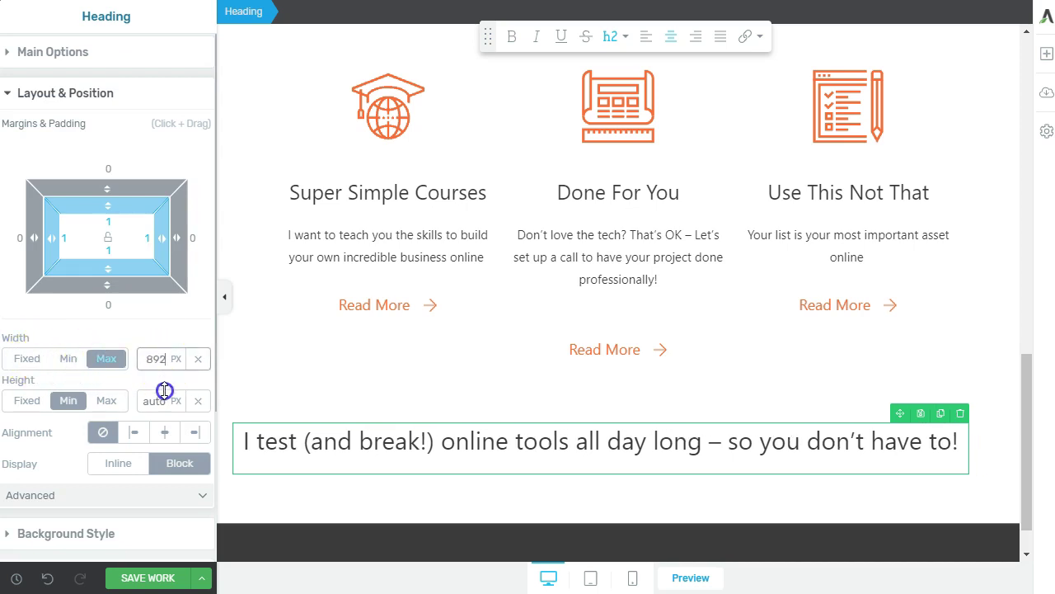
{"action": "key", "text": "Down"}
{"action": "key", "text": "Down"}
{"action": "key", "text": "Down"}
{"action": "key", "text": "Down"}
{"action": "key", "text": "Down"}
{"action": "key", "text": "Down"}
{"action": "key", "text": "Down"}
{"action": "key", "text": "Down"}
{"action": "key", "text": "Down"}
{"action": "key", "text": "Down"}
{"action": "key", "text": "Down"}
{"action": "key", "text": "Down"}
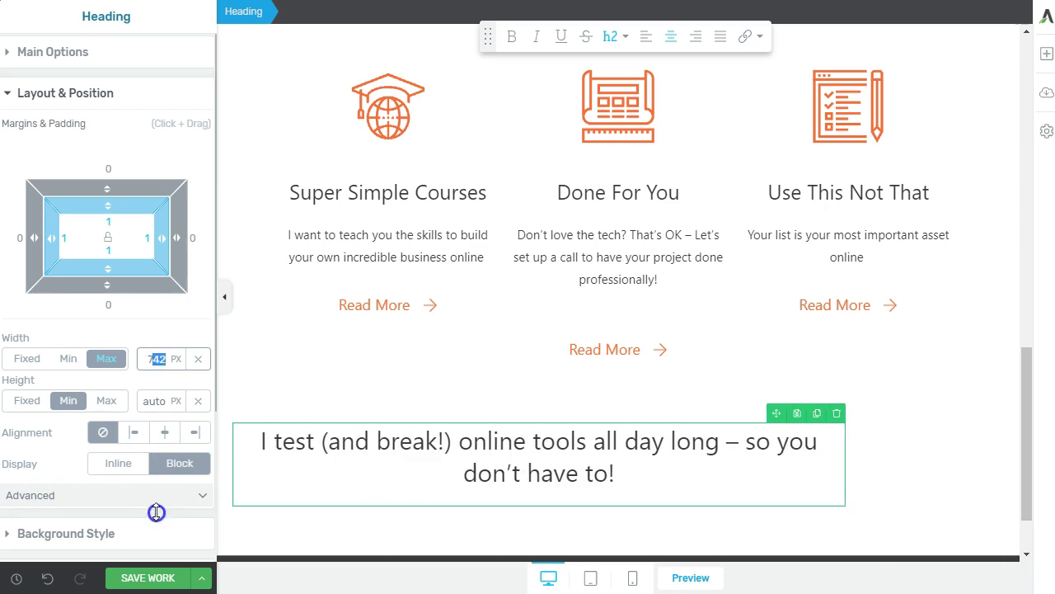
{"action": "left_click", "coordinate": [164, 432]}
{"action": "left_click", "coordinate": [962, 467]}
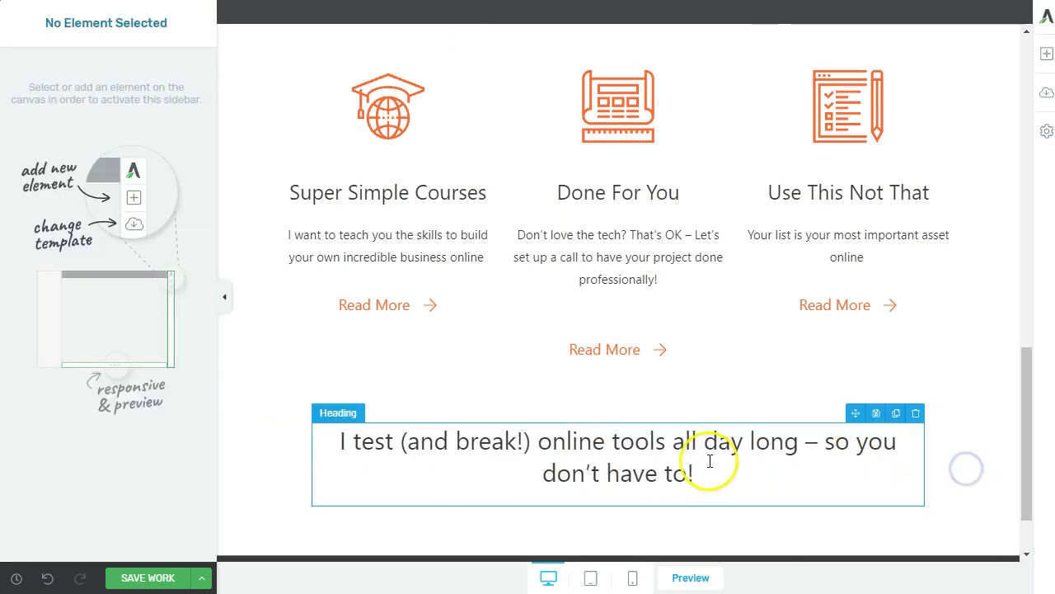
Make the whole "I test (and break!) online tools" heading bold
{"action": "left_click", "coordinate": [608, 452]}
{"action": "triple_click", "coordinate": [606, 452]}
{"action": "key", "text": "ctrl+b"}
{"action": "left_click", "coordinate": [536, 514]}
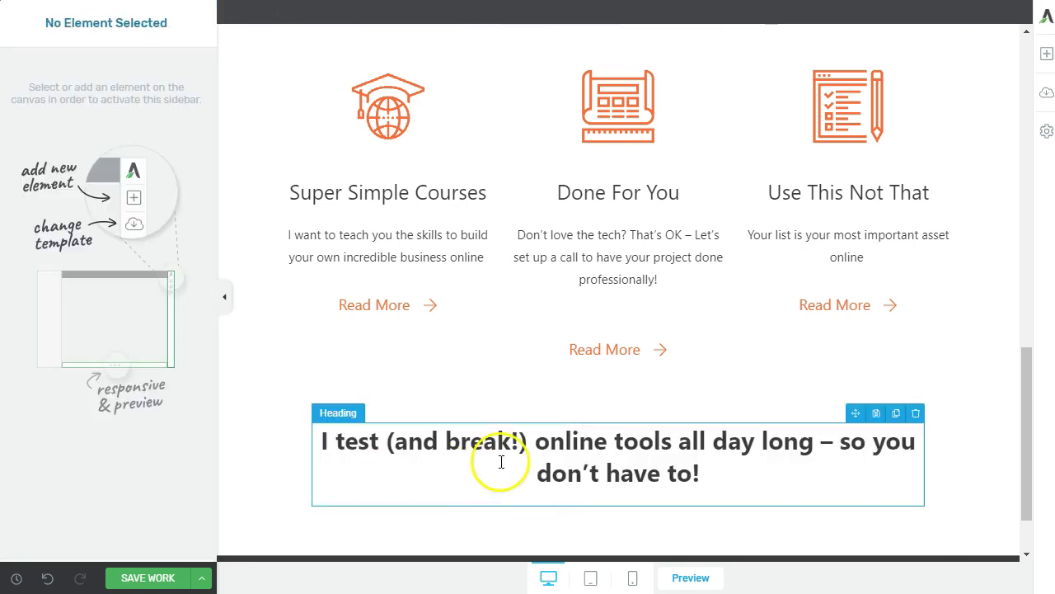
Give the bold heading a top padding of 121 px and a top margin of 4 px, then deselect it
{"action": "scroll", "coordinate": [688, 434], "scroll_direction": "up", "scroll_amount": 5}
{"action": "scroll", "coordinate": [681, 291], "scroll_direction": "down", "scroll_amount": 8}
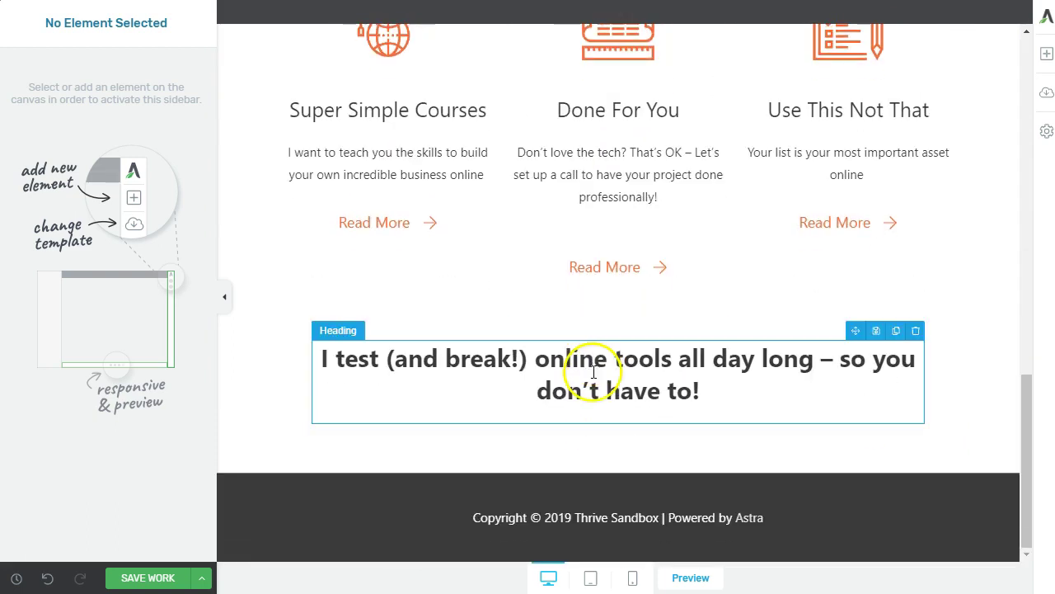
{"action": "left_click", "coordinate": [593, 363]}
{"action": "left_click_drag", "start_coordinate": [102, 202], "coordinate": [111, 413]}
{"action": "mouse_move", "coordinate": [108, 186]}
{"action": "left_mouse_down"}
{"action": "mouse_move", "coordinate": [99, 236]}
{"action": "mouse_move", "coordinate": [104, 162]}
{"action": "mouse_move", "coordinate": [103, 185]}
{"action": "left_mouse_up"}
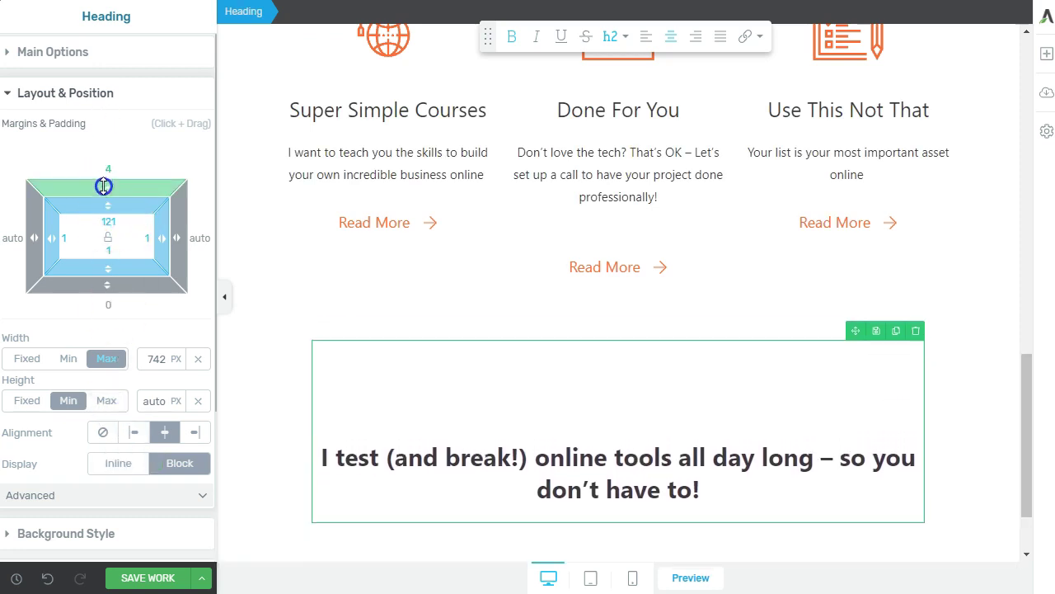
{"action": "left_click", "coordinate": [639, 404]}
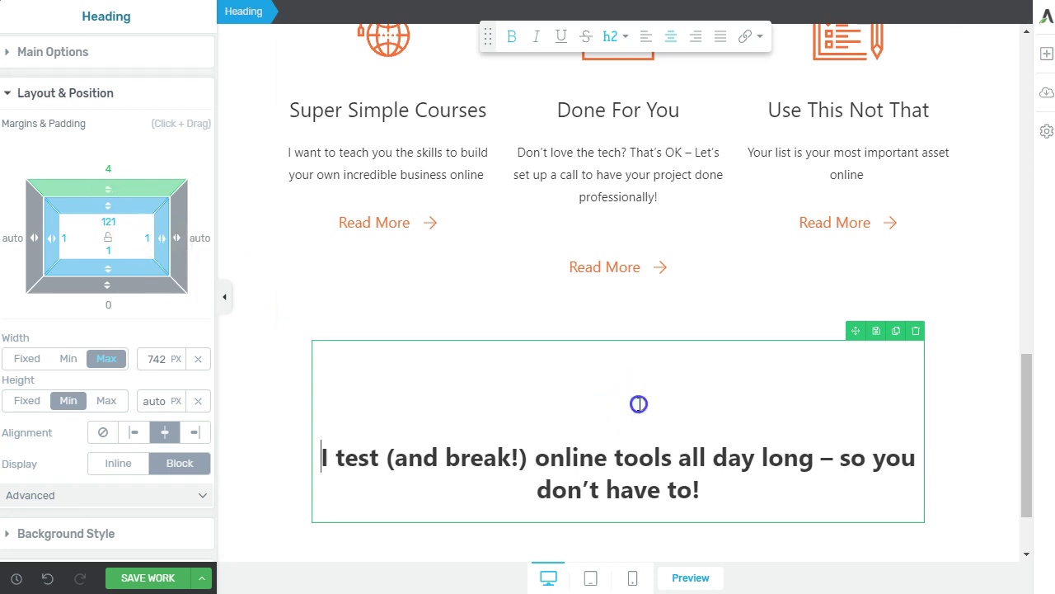
{"action": "scroll", "coordinate": [639, 404], "scroll_direction": "down", "scroll_amount": 1}
{"action": "left_click", "coordinate": [711, 442]}
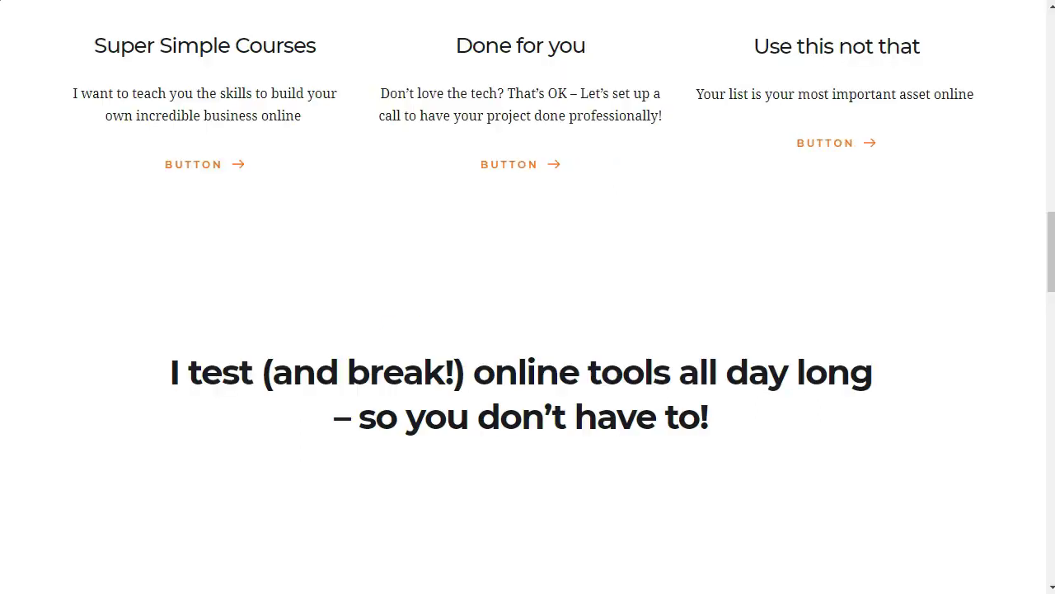
Copy the two questions about email tools and page builders beside the chart graphic on the Brizy reference page
{"action": "scroll", "coordinate": [619, 443], "scroll_direction": "down", "scroll_amount": 5}
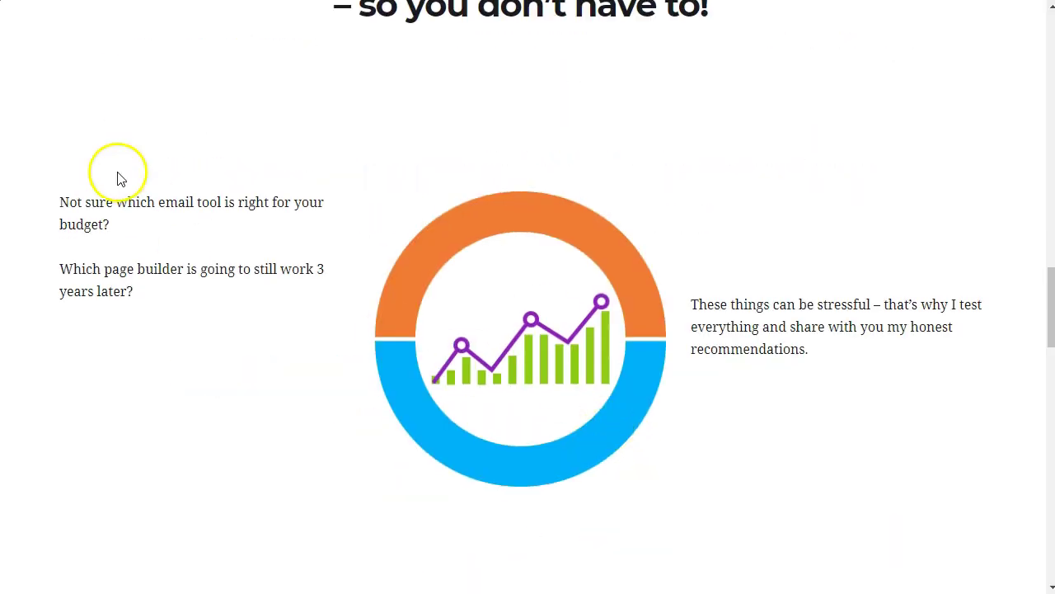
{"action": "left_click_drag", "start_coordinate": [60, 203], "coordinate": [196, 302]}
{"action": "key", "text": "ctrl+c"}
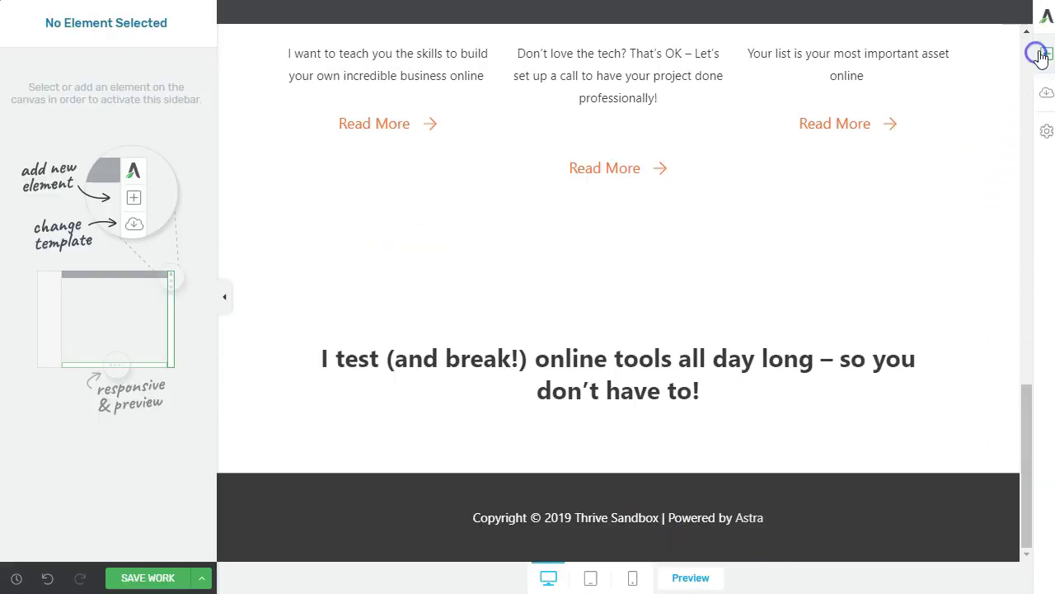
Add a paragraph element below the "I test (and break!) online tools" heading and paste in the copied email tool and page builder questions
{"action": "left_click", "coordinate": [1041, 55]}
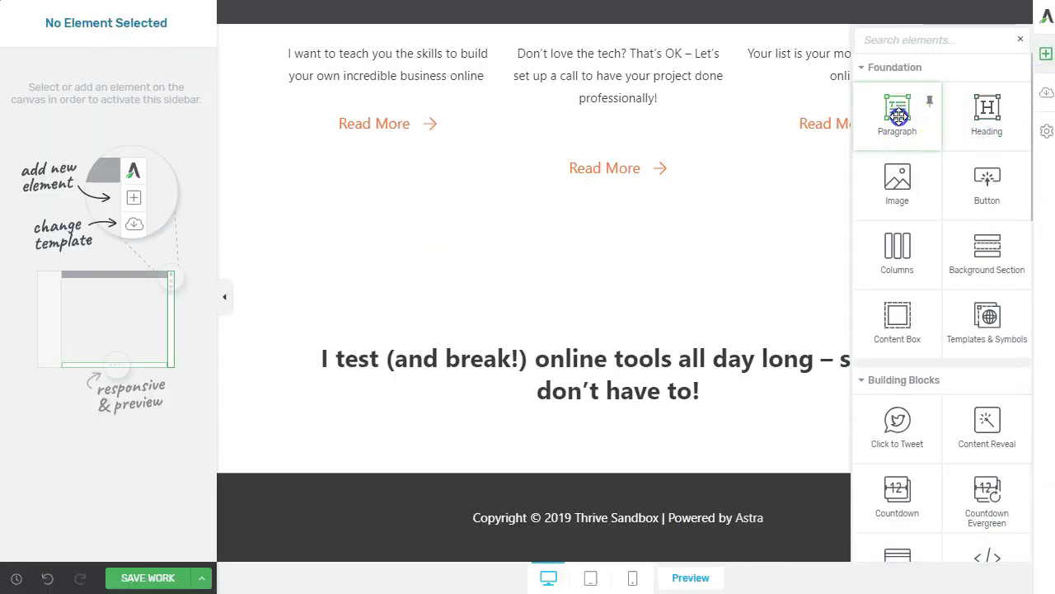
{"action": "left_click_drag", "start_coordinate": [898, 116], "coordinate": [511, 437]}
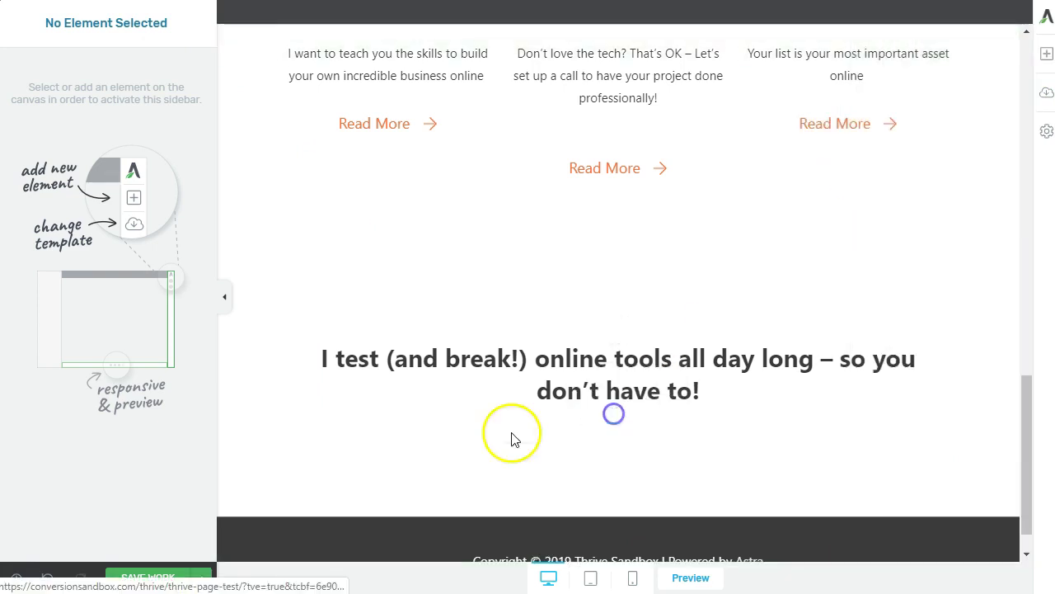
{"action": "key", "text": "ctrl+v"}
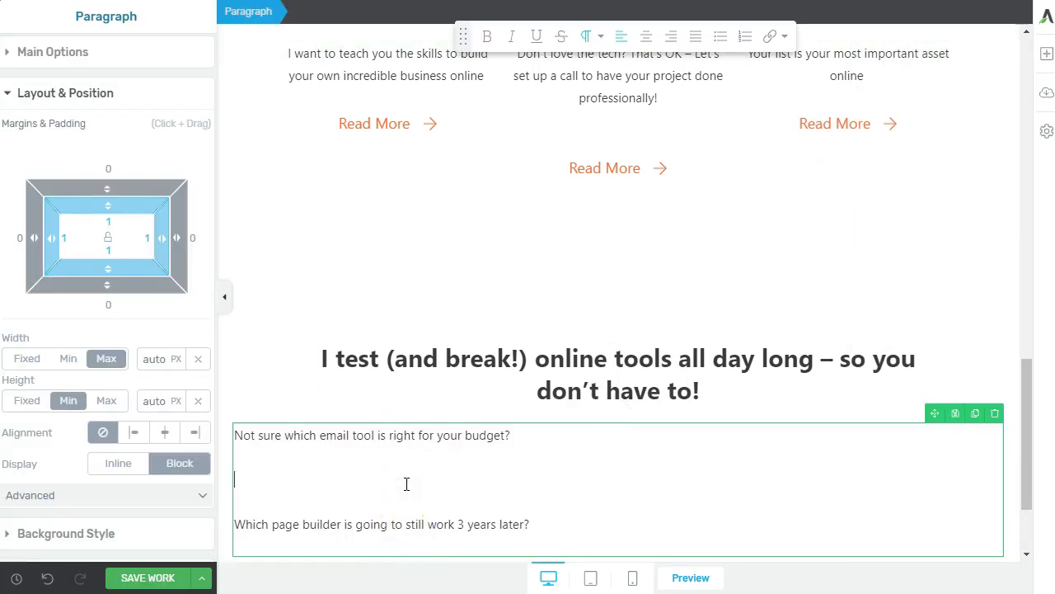
Remove the extra blank lines between the two pasted questions and leave a smaller gap between them
{"action": "key", "text": "BackSpace"}
{"action": "key", "text": "BackSpace"}
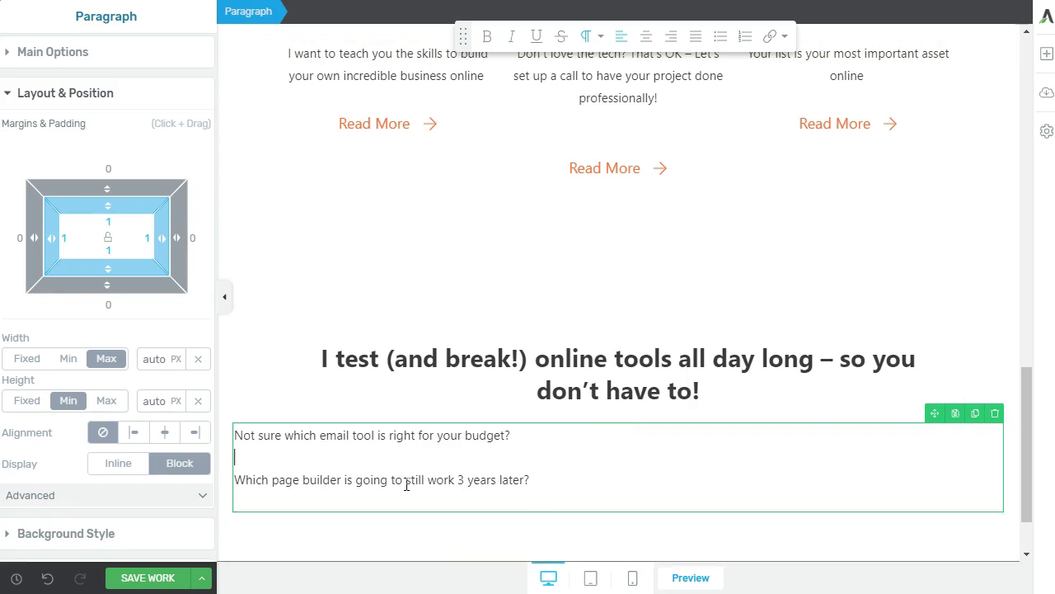
{"action": "key", "text": "BackSpace"}
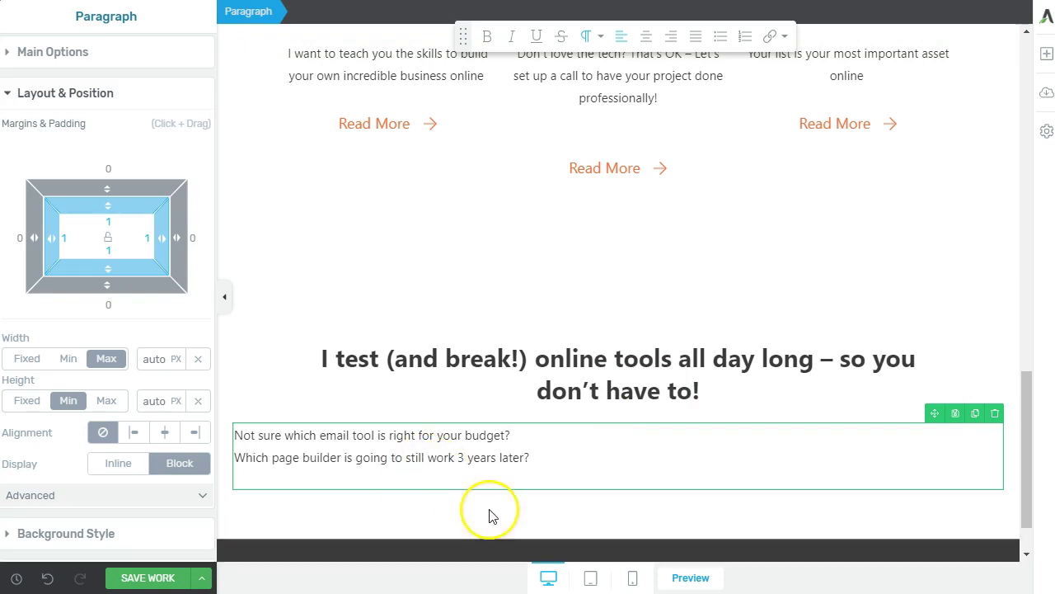
{"action": "left_click", "coordinate": [558, 440]}
{"action": "key", "text": "Return"}
{"action": "key", "text": "Return"}
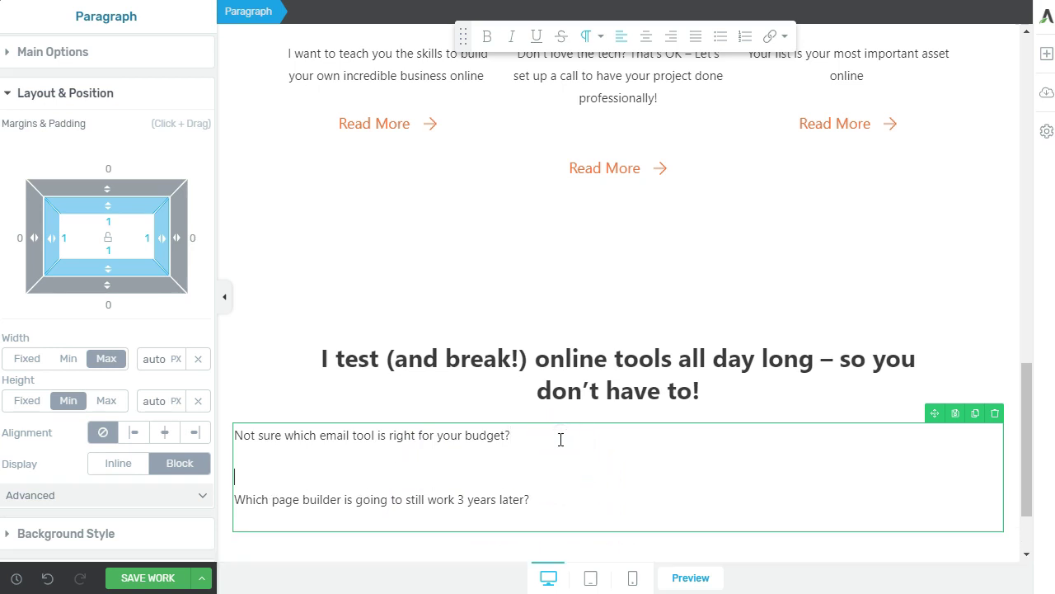
Insert the Circle-Graph.png image from the media library in a new column beside the questions paragraph
{"action": "left_click", "coordinate": [1046, 54]}
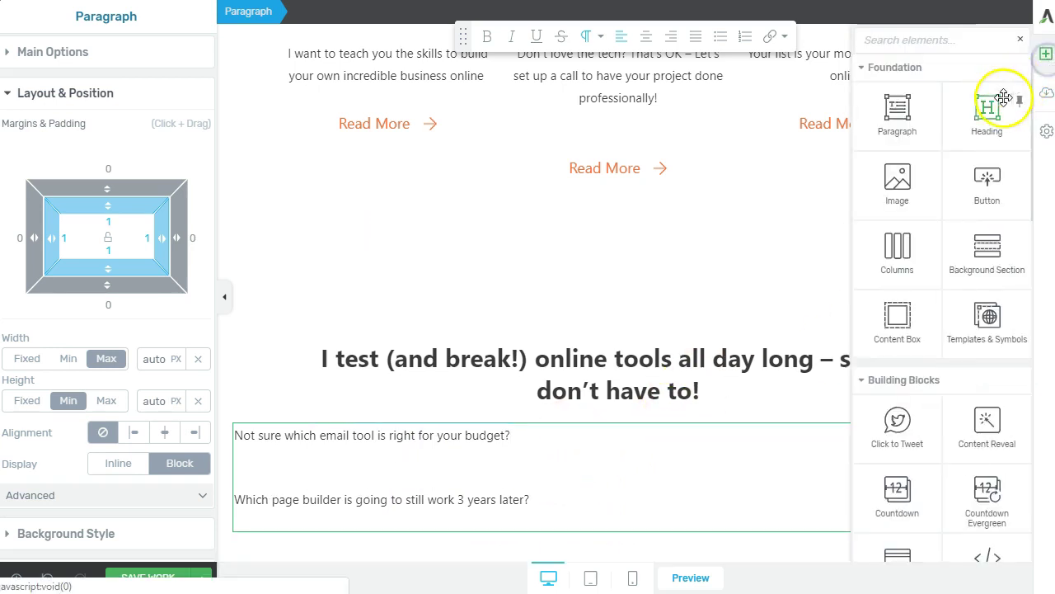
{"action": "left_click_drag", "start_coordinate": [874, 193], "coordinate": [1001, 389]}
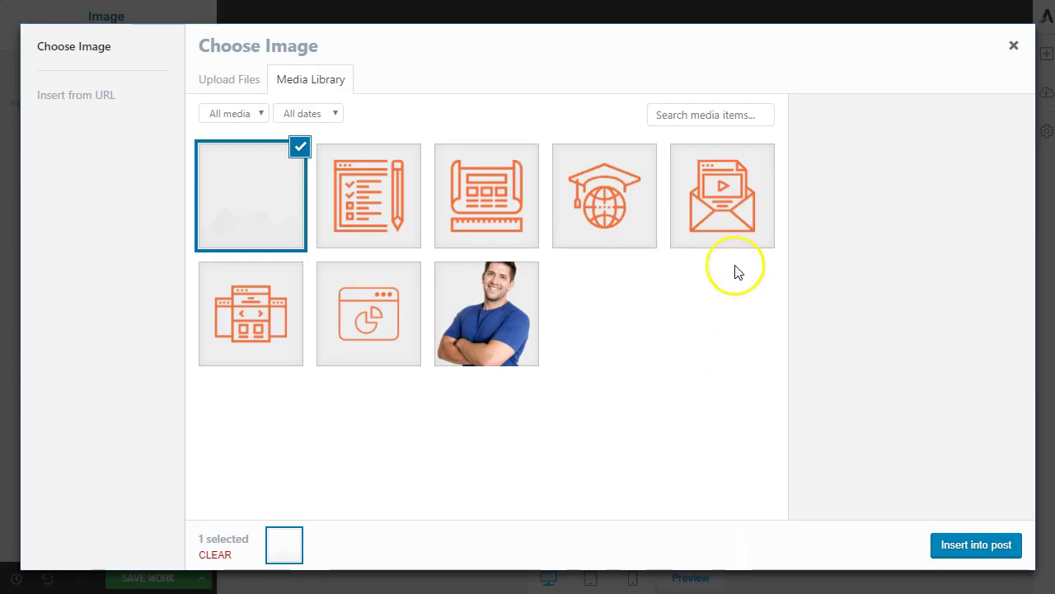
{"action": "left_click_drag", "start_coordinate": [1, 309], "coordinate": [280, 248]}
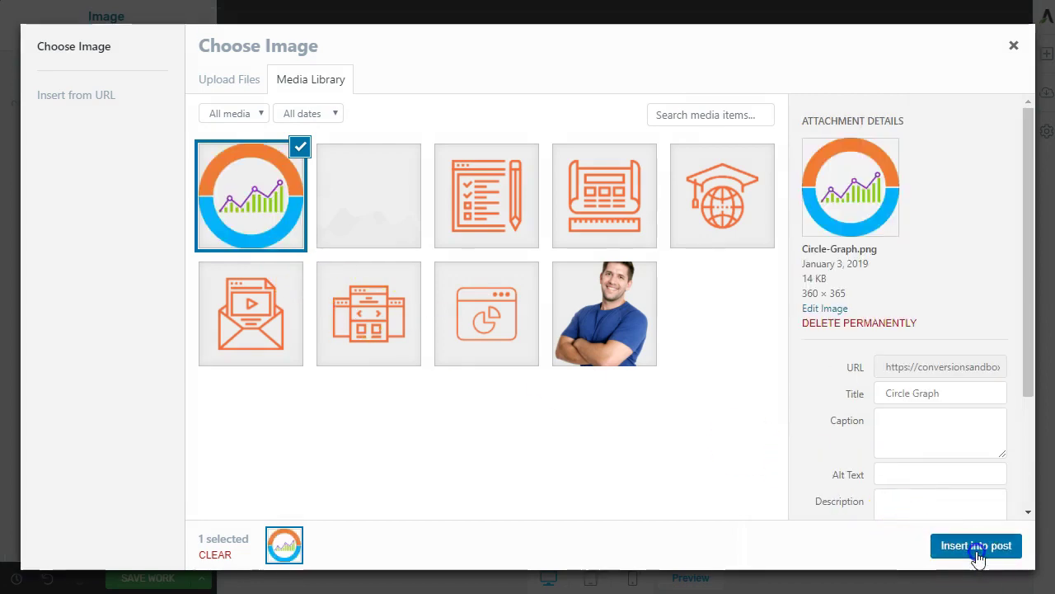
{"action": "left_click", "coordinate": [977, 548]}
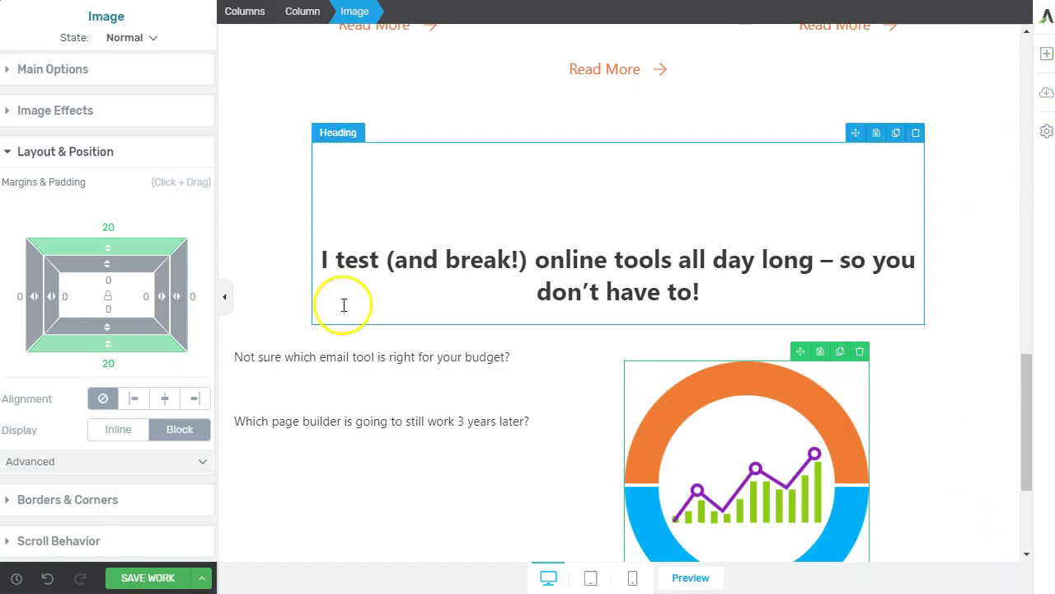
Duplicate the questions paragraph and move the copy to the other side of the circle graph as a third column
{"action": "left_click", "coordinate": [361, 406]}
{"action": "left_click", "coordinate": [585, 334]}
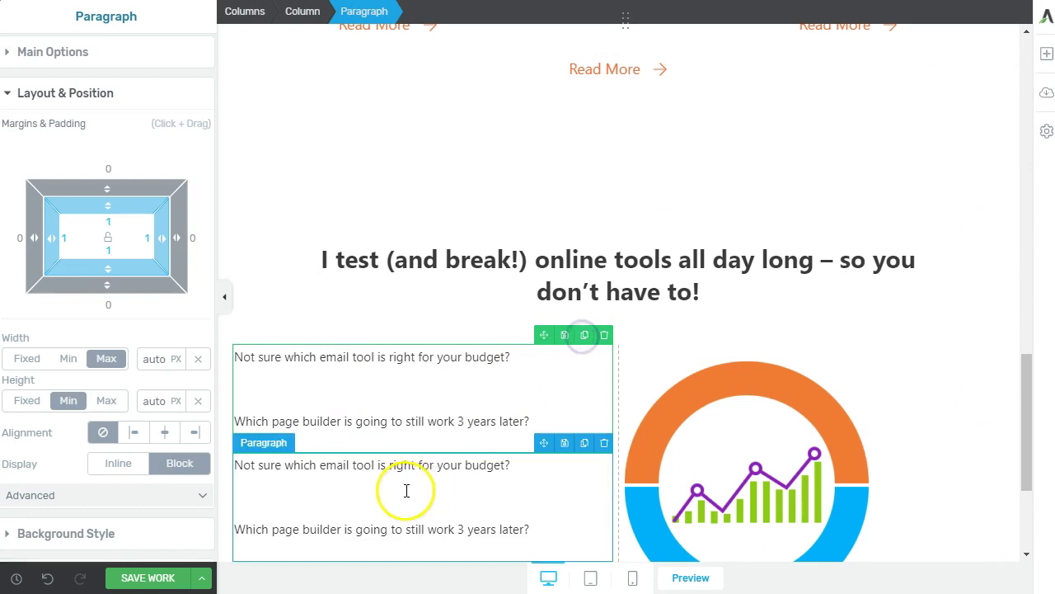
{"action": "left_click_drag", "start_coordinate": [542, 446], "coordinate": [1001, 443]}
{"action": "scroll", "coordinate": [825, 484], "scroll_direction": "down", "scroll_amount": 5}
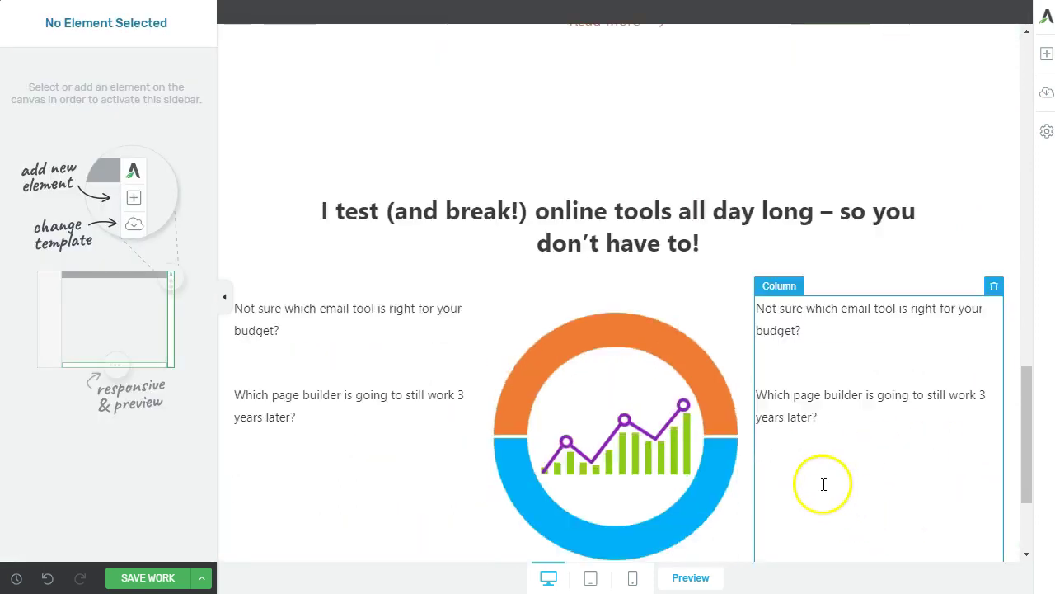
Set the bottom padding of the "I test (and break!) online tools" heading to 46
{"action": "scroll", "coordinate": [684, 229], "scroll_direction": "up", "scroll_amount": 2}
{"action": "left_click", "coordinate": [746, 249]}
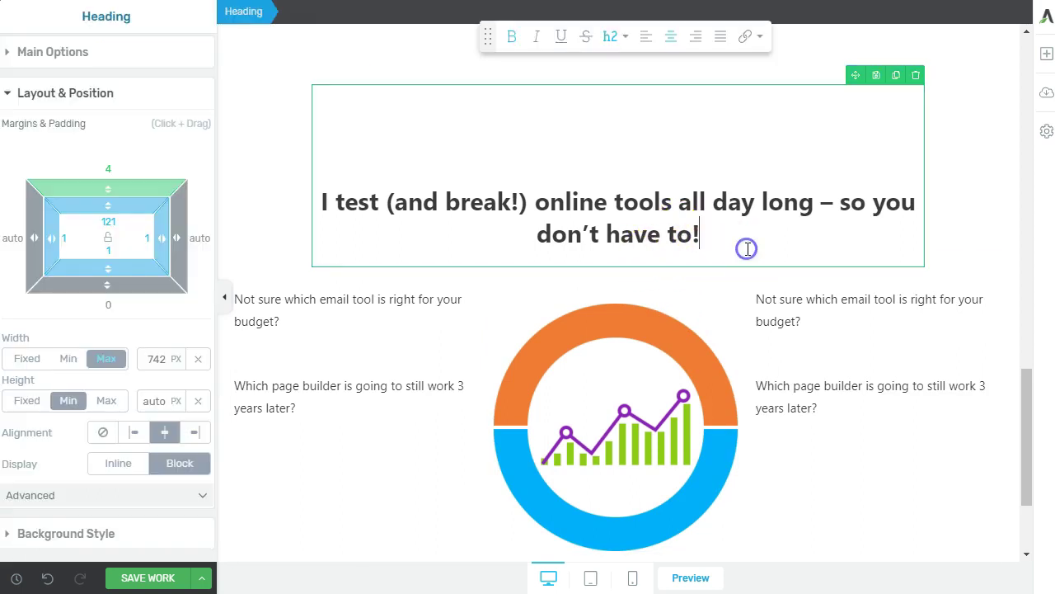
{"action": "left_click_drag", "start_coordinate": [94, 264], "coordinate": [132, 195]}
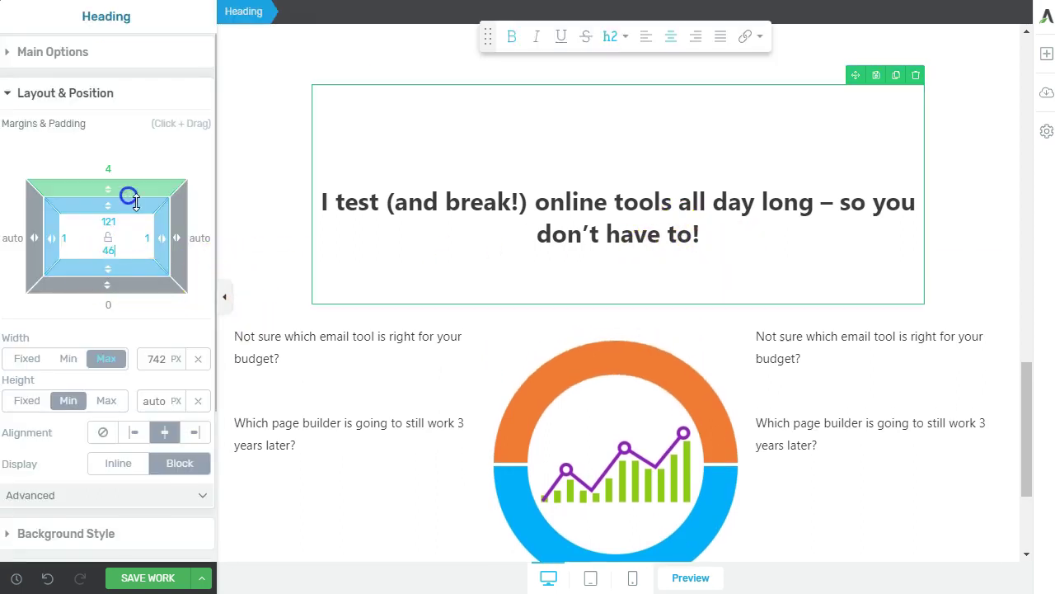
Set the top padding of the third column's paragraph to 78
{"action": "left_click", "coordinate": [863, 434]}
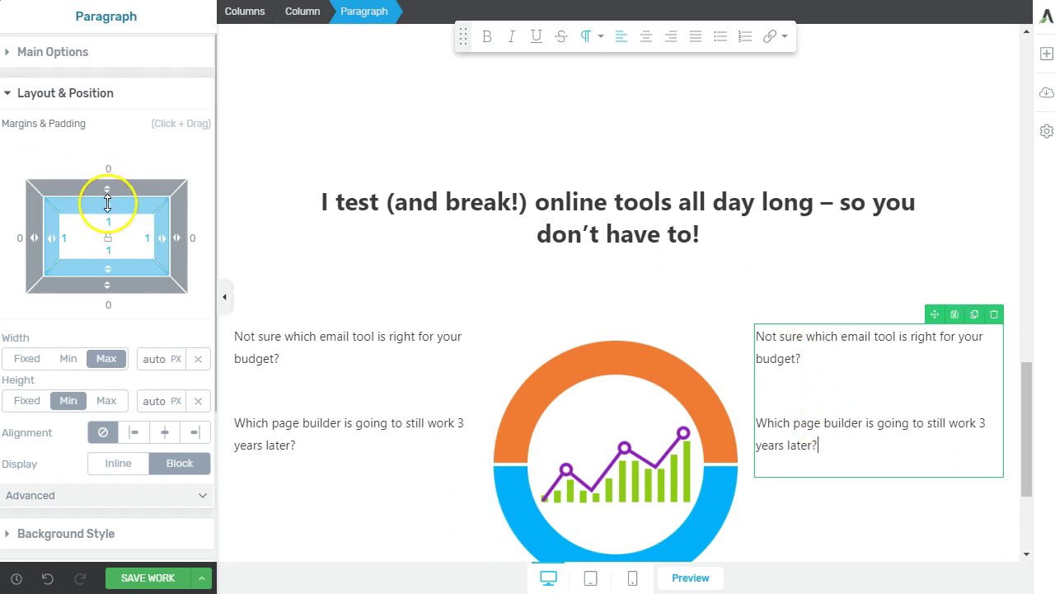
{"action": "left_click_drag", "start_coordinate": [107, 208], "coordinate": [83, 334]}
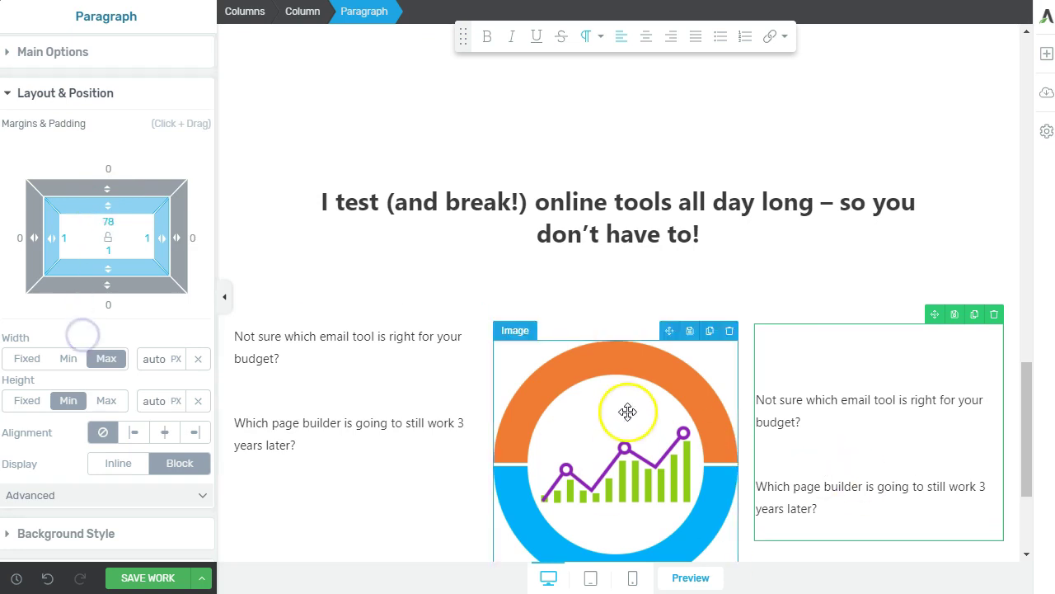
{"action": "scroll", "coordinate": [594, 400], "scroll_direction": "down", "scroll_amount": 2}
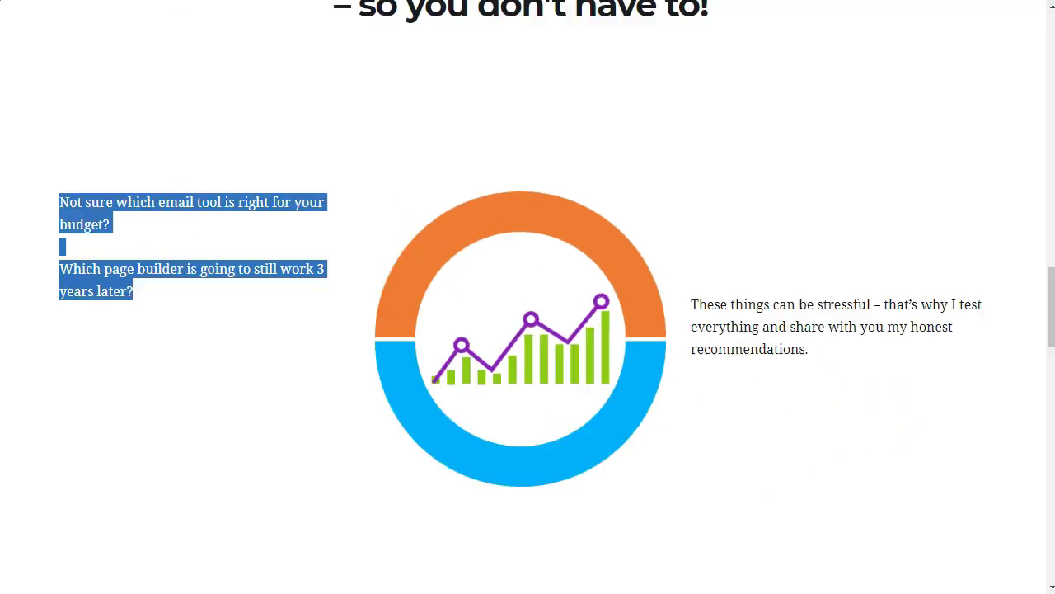
Replace the third column's text with the "These things can be stressful" paragraph from the original page, pasted as plain text without a trailing line
{"action": "triple_click", "coordinate": [764, 304]}
{"action": "key", "text": "ctrl+c"}
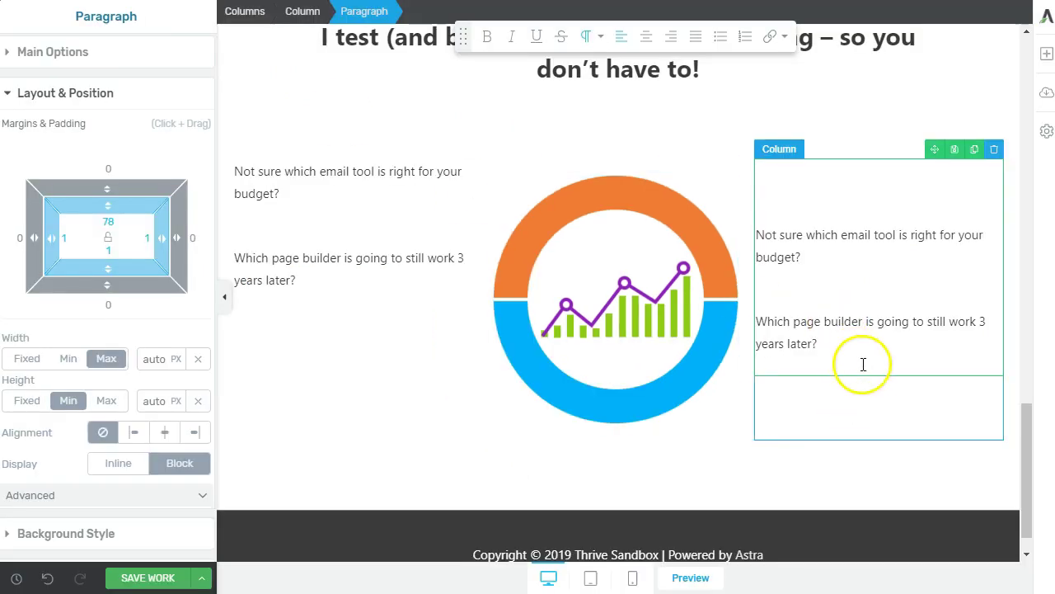
{"action": "left_click_drag", "start_coordinate": [863, 365], "coordinate": [762, 207]}
{"action": "right_click", "coordinate": [773, 215]}
{"action": "left_click", "coordinate": [557, 133]}
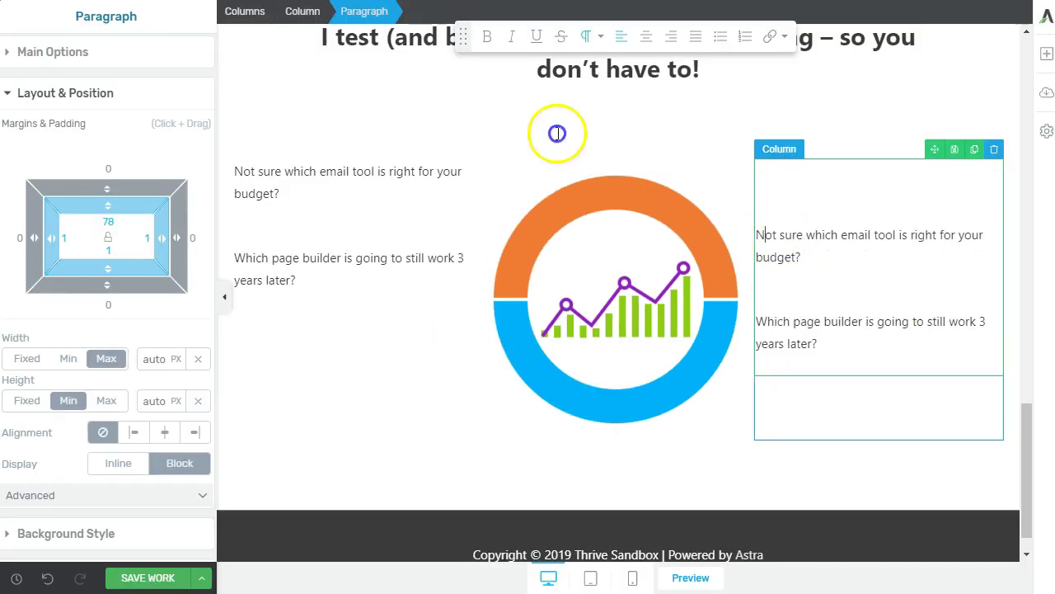
{"action": "key", "text": "ctrl+a"}
{"action": "right_click", "coordinate": [801, 246]}
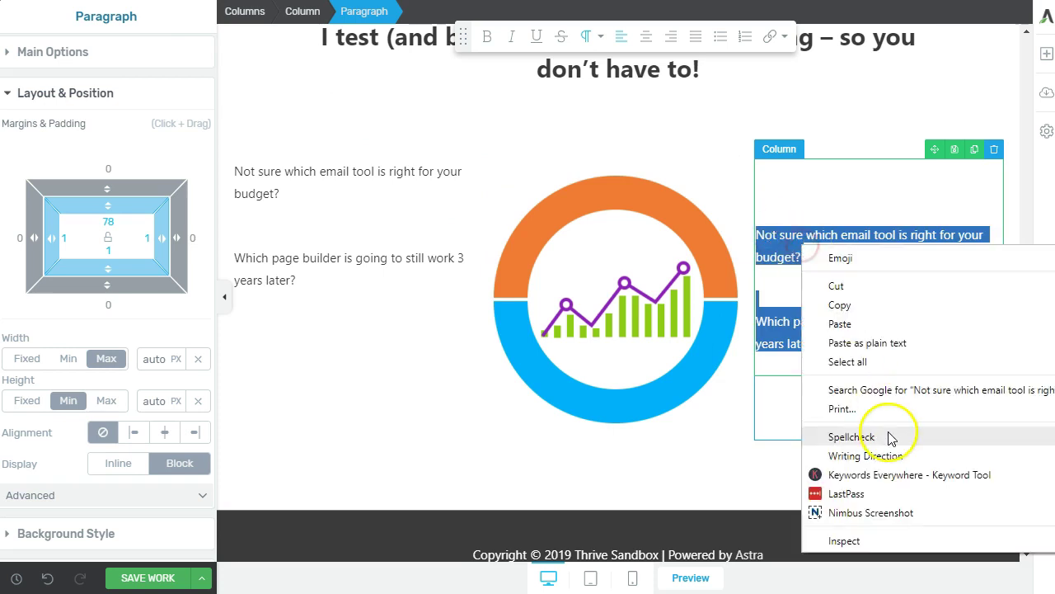
{"action": "left_click", "coordinate": [864, 345]}
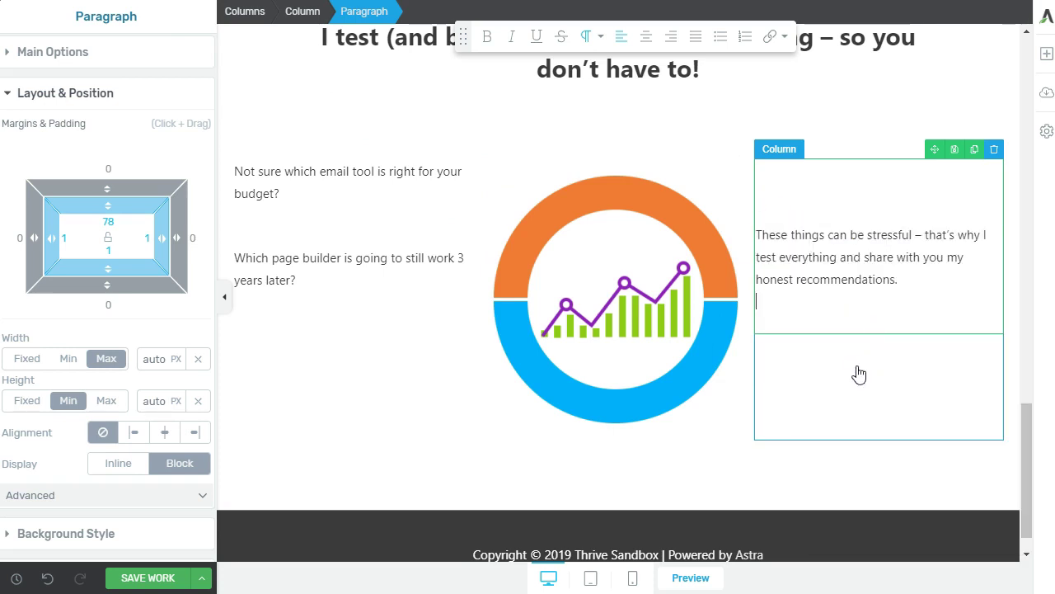
{"action": "left_click", "coordinate": [855, 428]}
Set the top padding of the "These things can be stressful" paragraph to 0
{"action": "left_click", "coordinate": [808, 233]}
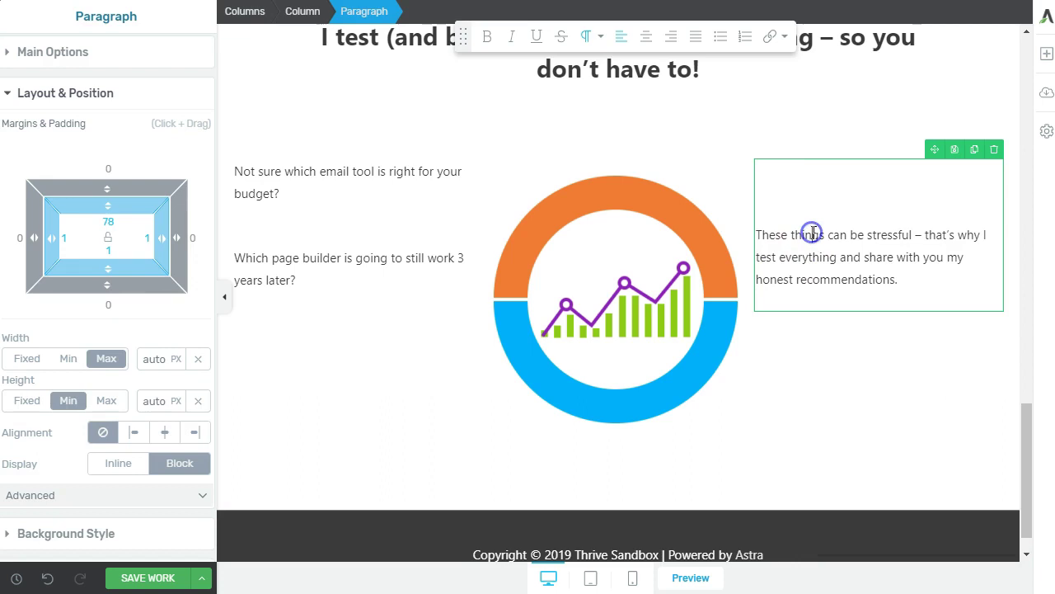
{"action": "left_click", "coordinate": [848, 160]}
{"action": "left_click", "coordinate": [835, 271]}
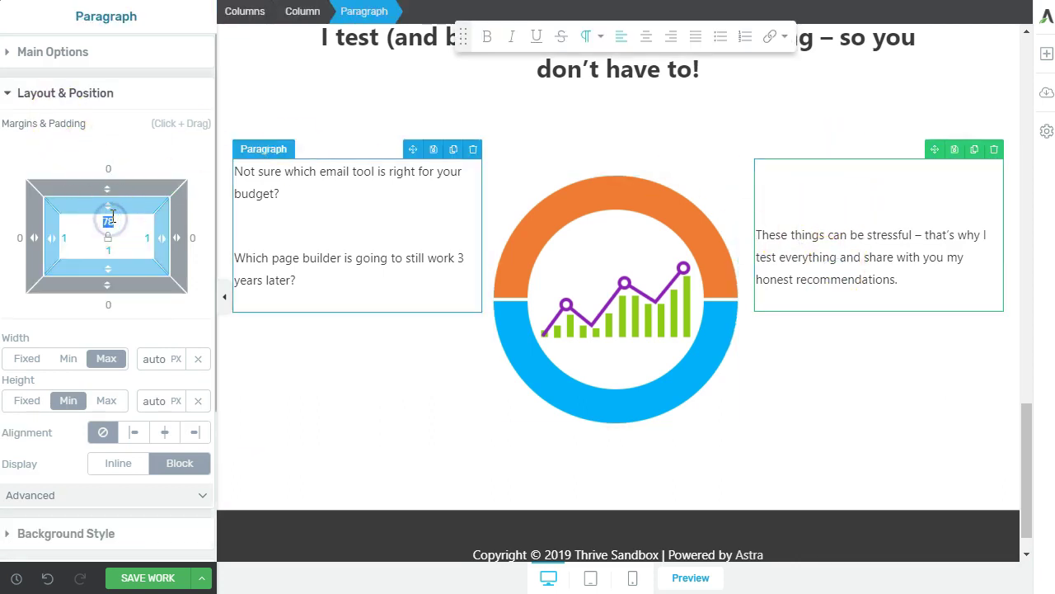
{"action": "type", "text": "0"}
{"action": "key", "text": "Return"}
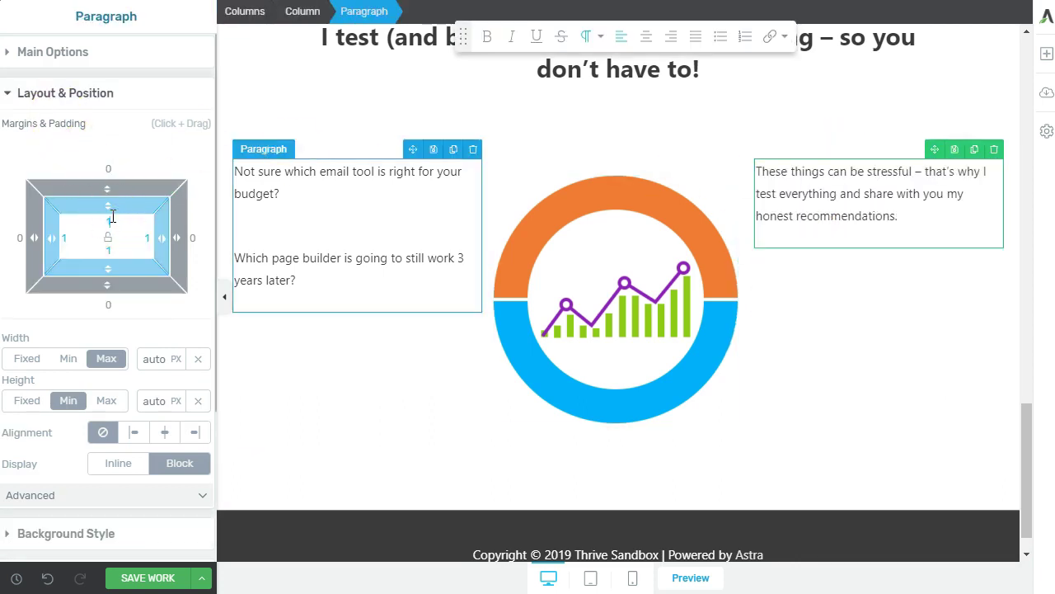
Check the typography and the layout and position settings of the third column
{"action": "left_click", "coordinate": [866, 208]}
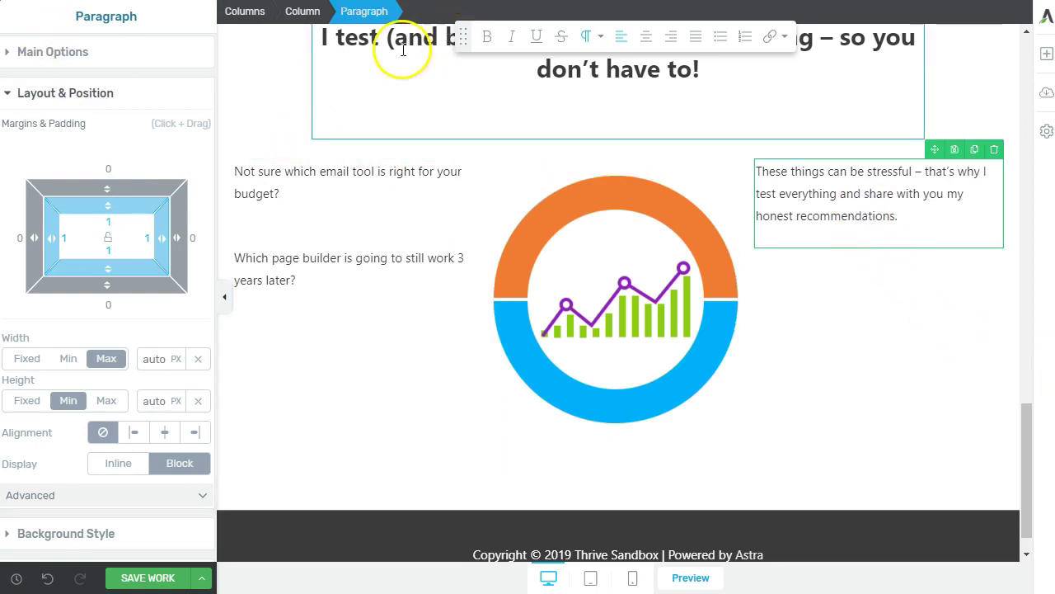
{"action": "left_click", "coordinate": [302, 11]}
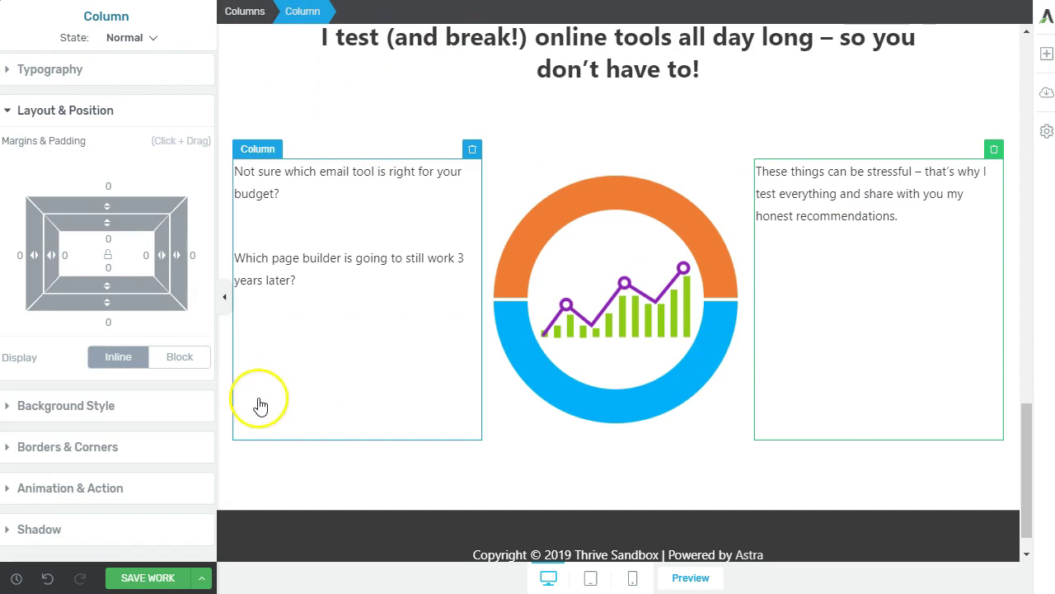
{"action": "left_click", "coordinate": [69, 74]}
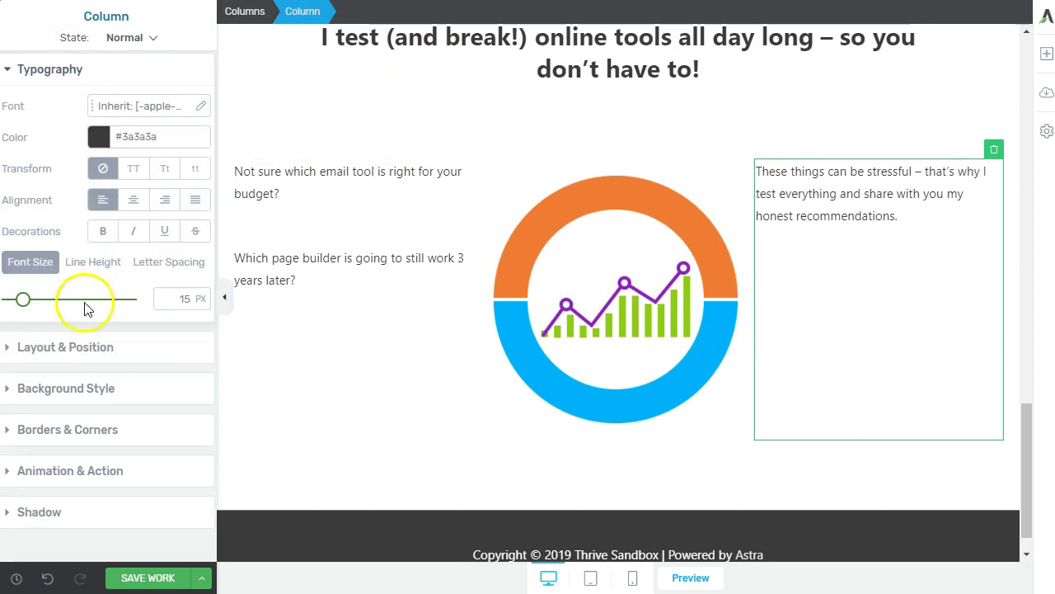
{"action": "left_click", "coordinate": [65, 353]}
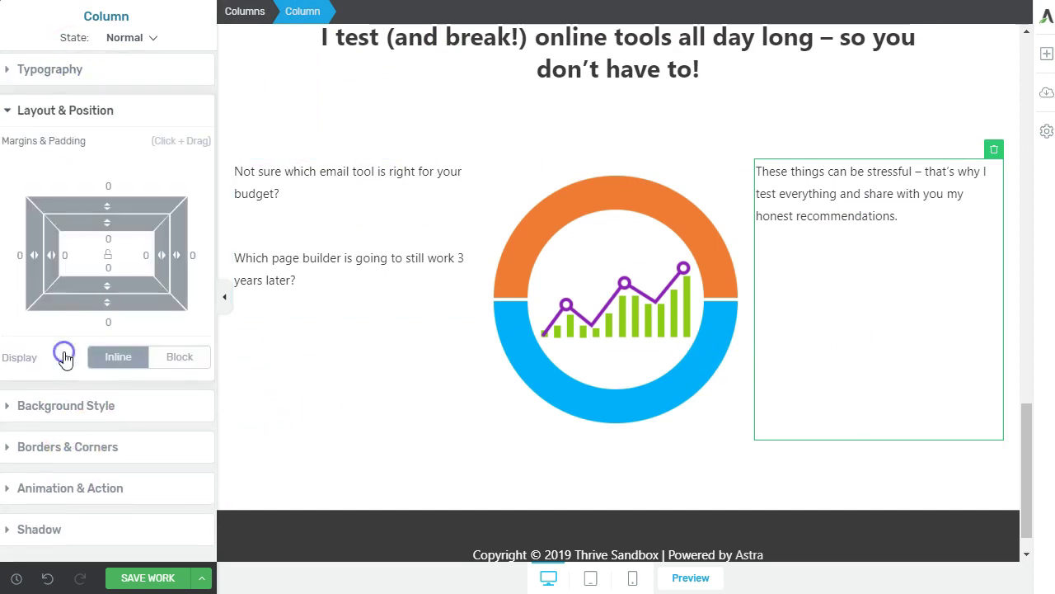
{"action": "left_click_drag", "start_coordinate": [105, 223], "coordinate": [105, 223]}
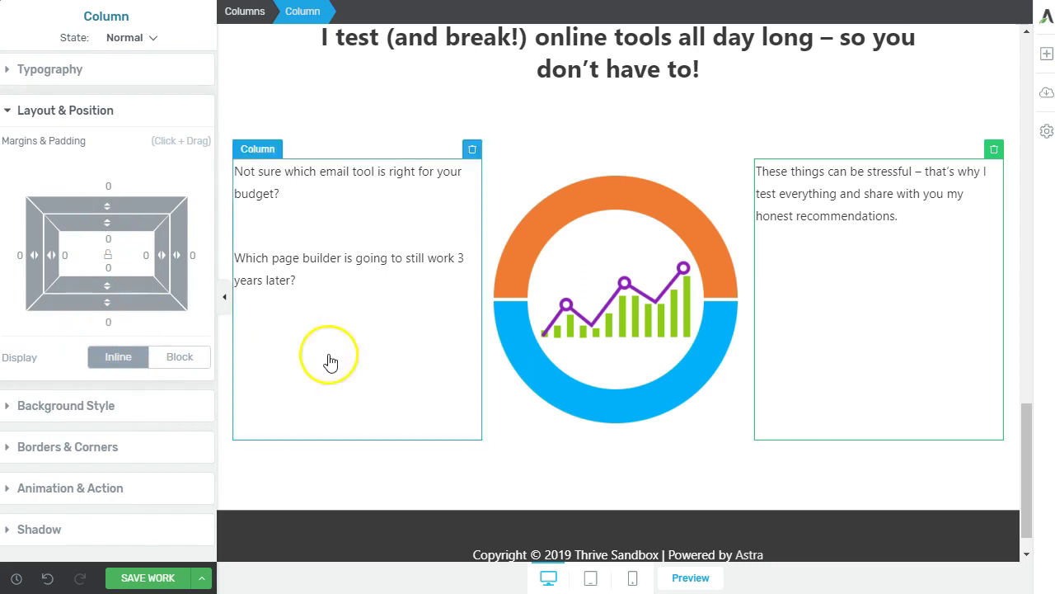
{"action": "left_click", "coordinate": [89, 71]}
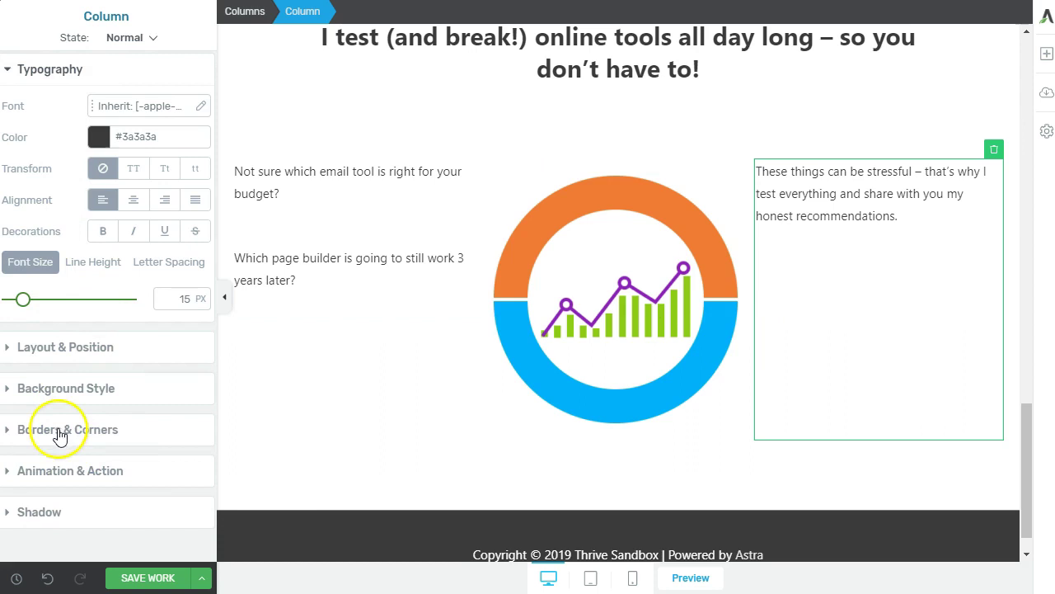
Increase the top padding of the "These things can be stressful" paragraph to centre its text vertically beside the circle graph
{"action": "left_click", "coordinate": [812, 201]}
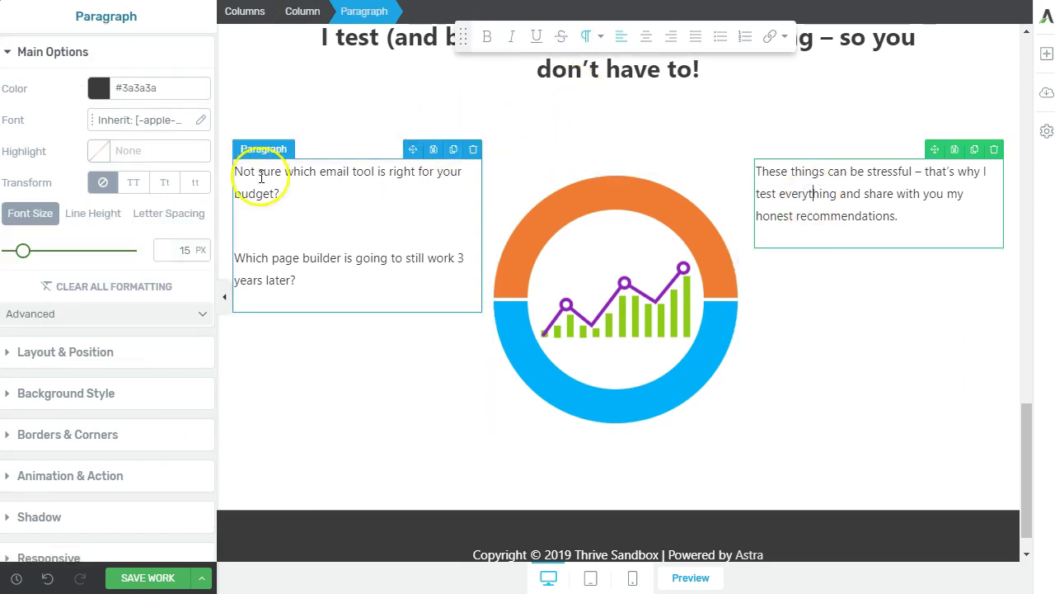
{"action": "left_click", "coordinate": [83, 363]}
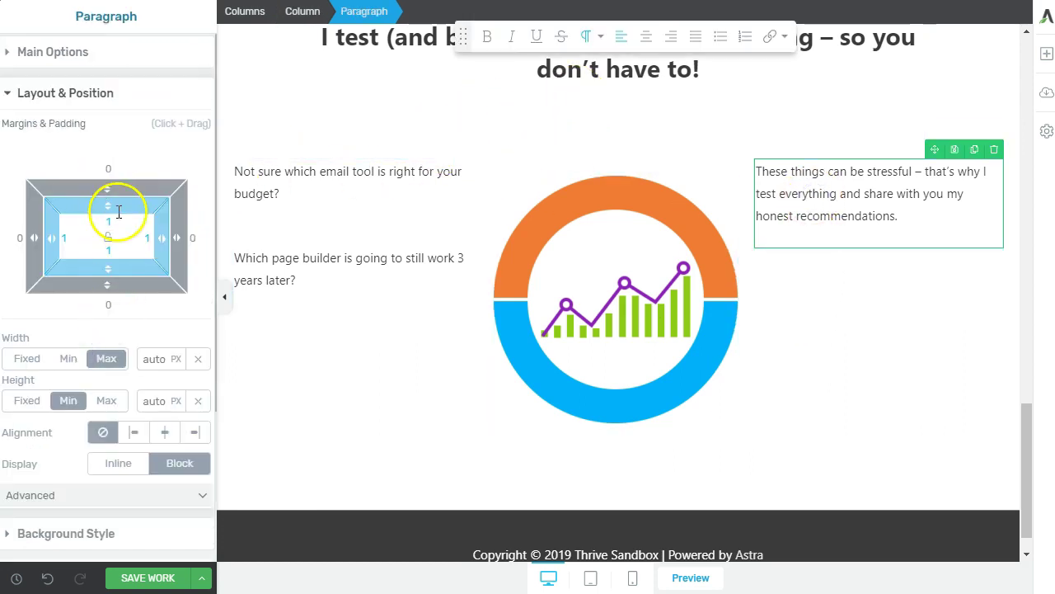
{"action": "left_click_drag", "start_coordinate": [111, 205], "coordinate": [114, 397]}
{"action": "left_click", "coordinate": [395, 464]}
{"action": "scroll", "coordinate": [803, 454], "scroll_direction": "up", "scroll_amount": 5}
{"action": "scroll", "coordinate": [770, 431], "scroll_direction": "down", "scroll_amount": 4}
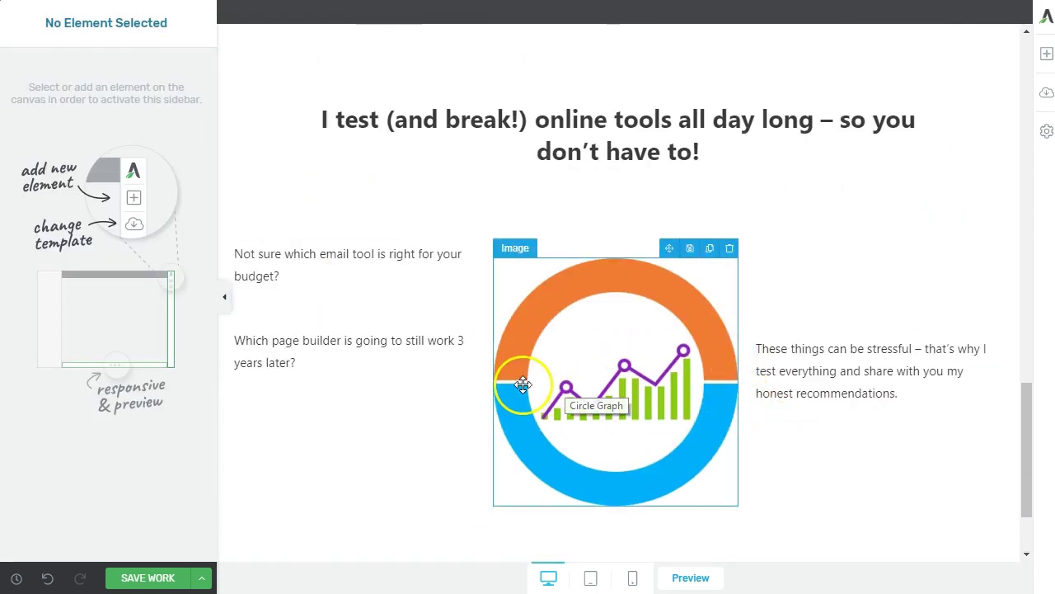
{"action": "scroll", "coordinate": [684, 242], "scroll_direction": "down", "scroll_amount": 10}
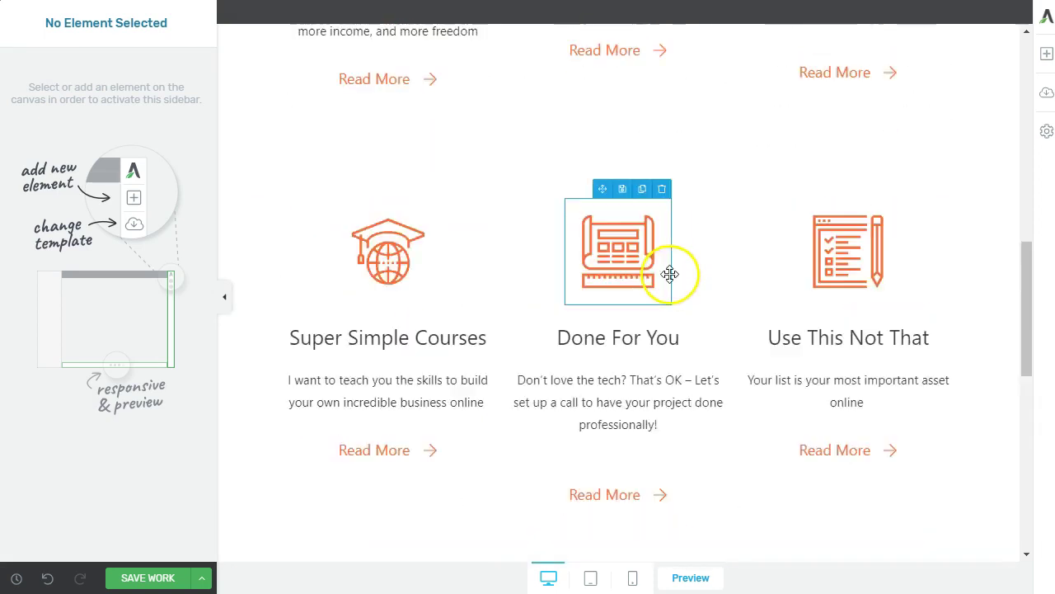
{"action": "scroll", "coordinate": [667, 338], "scroll_direction": "up", "scroll_amount": 5}
{"action": "scroll", "coordinate": [577, 367], "scroll_direction": "up", "scroll_amount": 3}
{"action": "scroll", "coordinate": [551, 424], "scroll_direction": "down", "scroll_amount": 12}
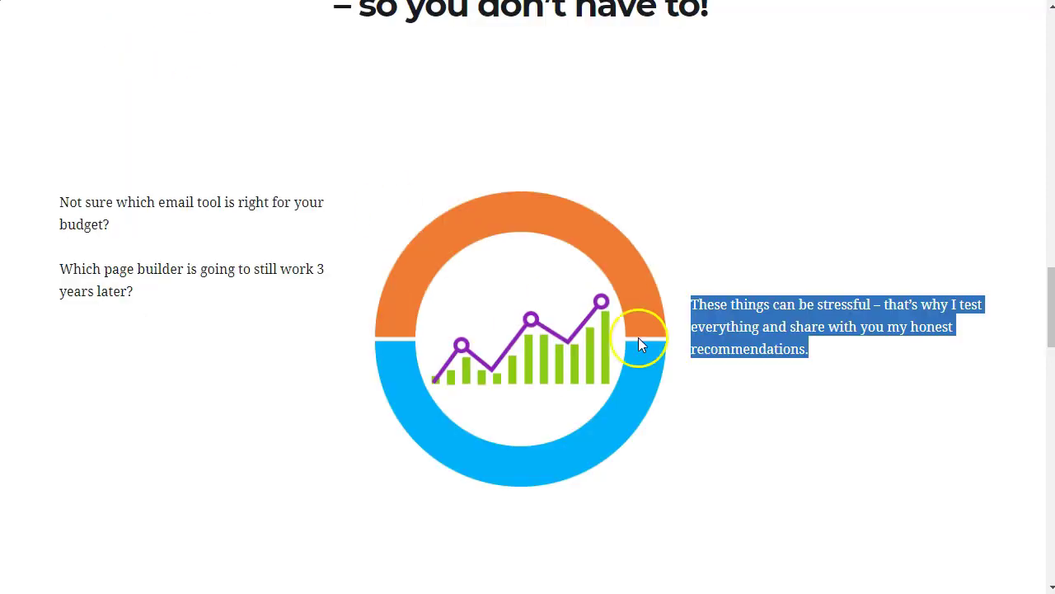
Add a centred h2 heading reading "Latest Posts" below the three-column section, matching the original page
{"action": "scroll", "coordinate": [648, 349], "scroll_direction": "down", "scroll_amount": 5}
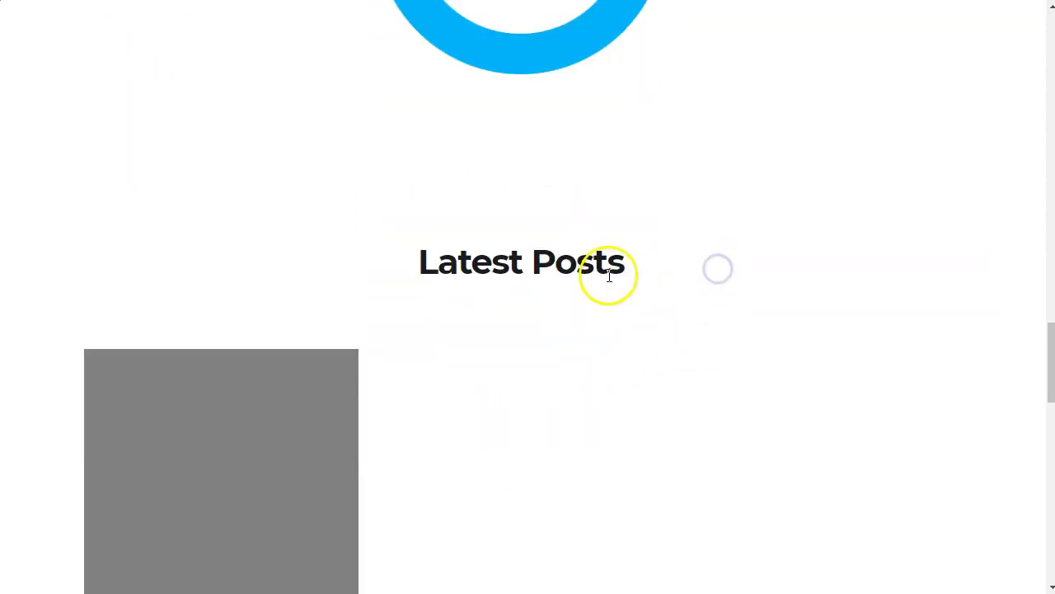
{"action": "scroll", "coordinate": [609, 276], "scroll_direction": "down", "scroll_amount": 2}
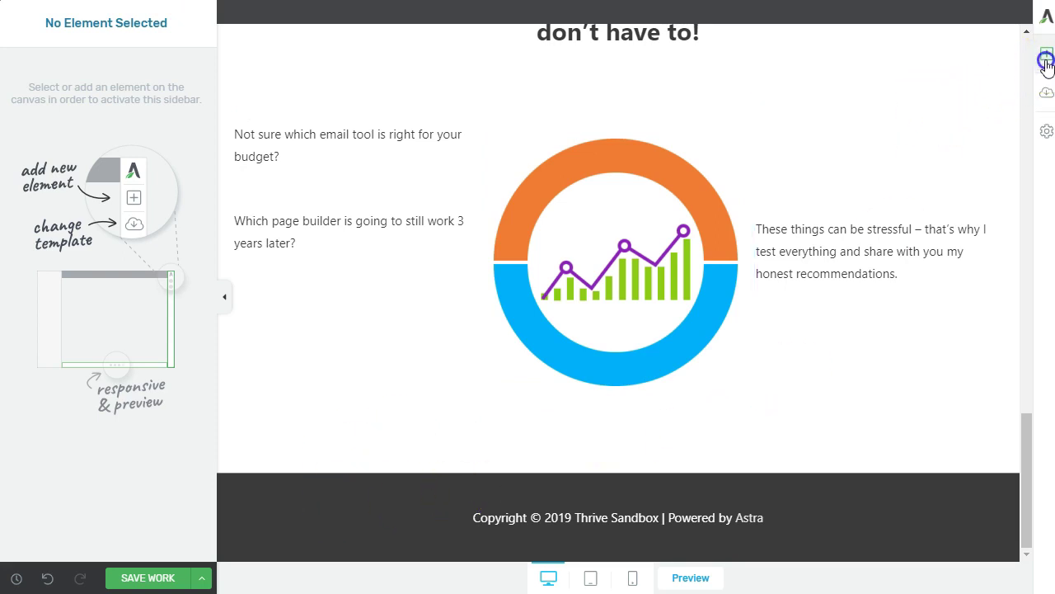
{"action": "left_click", "coordinate": [1045, 61]}
{"action": "left_click_drag", "start_coordinate": [977, 120], "coordinate": [596, 407]}
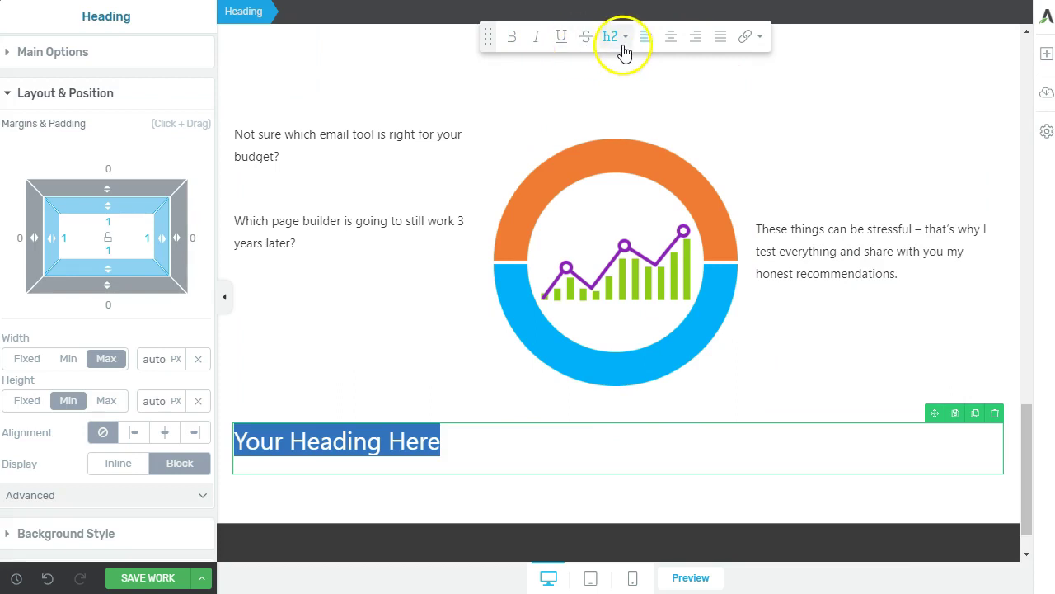
{"action": "left_click", "coordinate": [670, 36]}
{"action": "type", "text": "Late"}
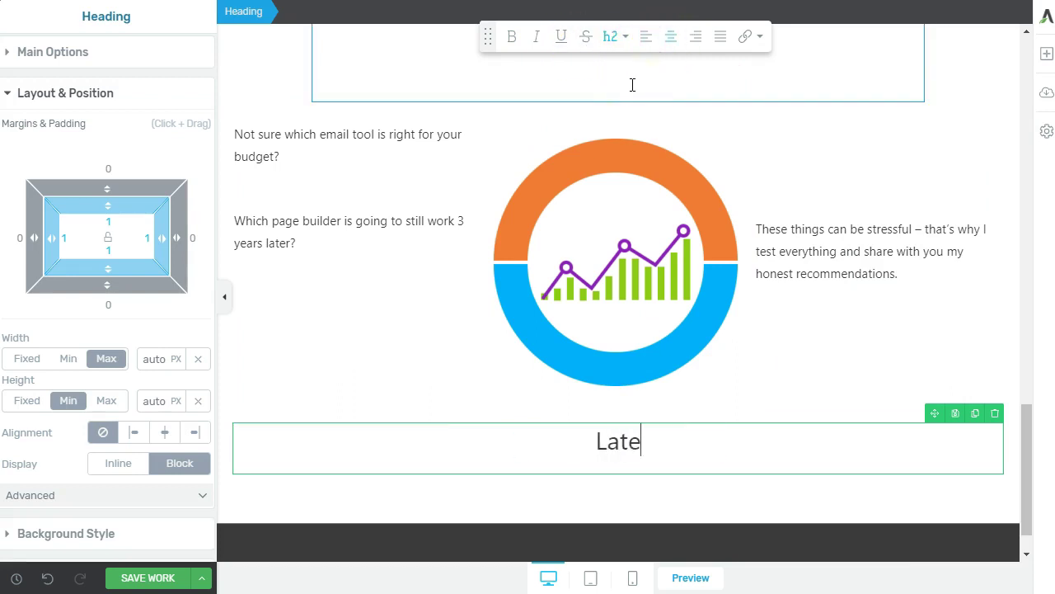
Make the "Latest Posts" heading bold and set its top margin to 138
{"action": "key", "text": "ctrl+a"}
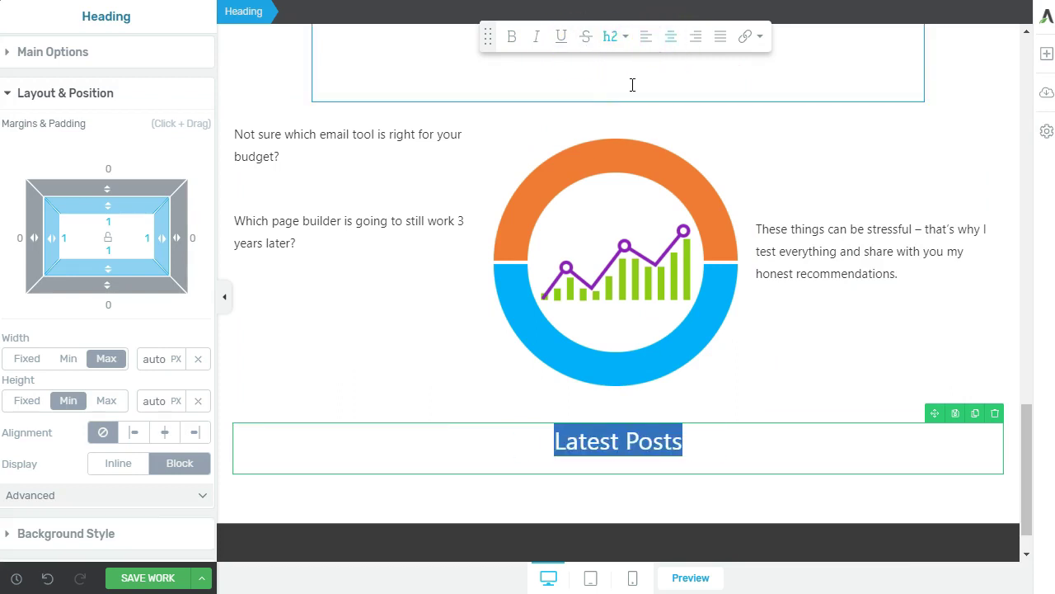
{"action": "key", "text": "ctrl+b"}
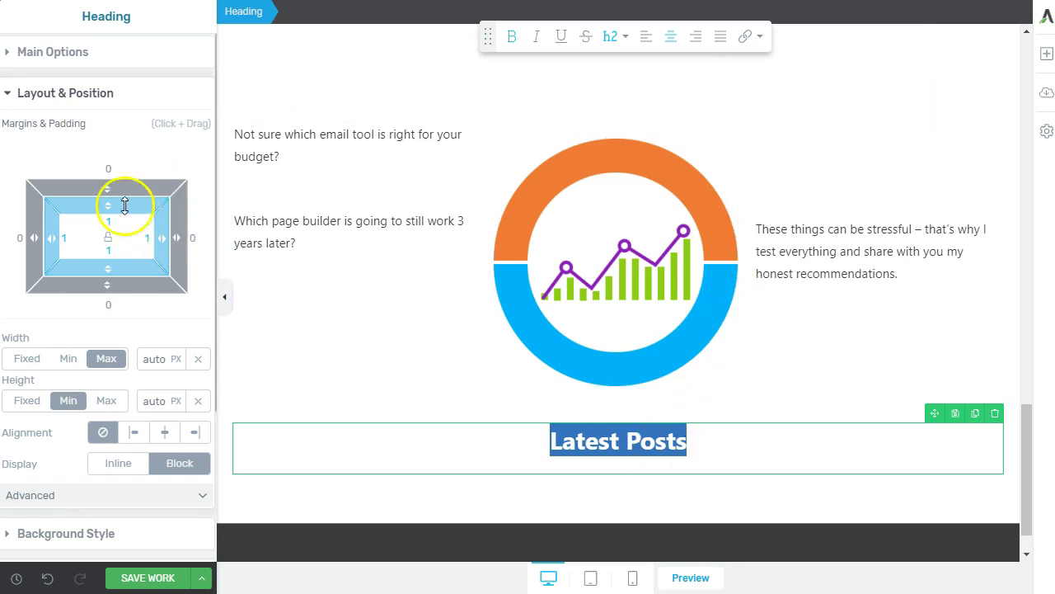
{"action": "left_click_drag", "start_coordinate": [106, 186], "coordinate": [79, 2]}
{"action": "scroll", "coordinate": [709, 454], "scroll_direction": "down", "scroll_amount": 2}
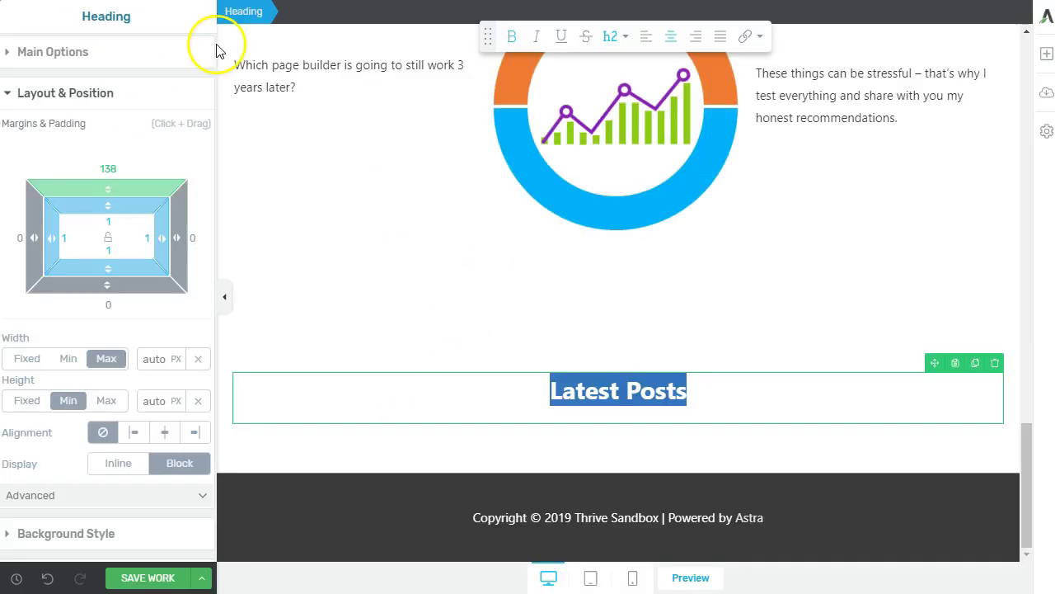
Insert a Post Grid element directly below the "Latest Posts" heading
{"action": "left_click", "coordinate": [1047, 56]}
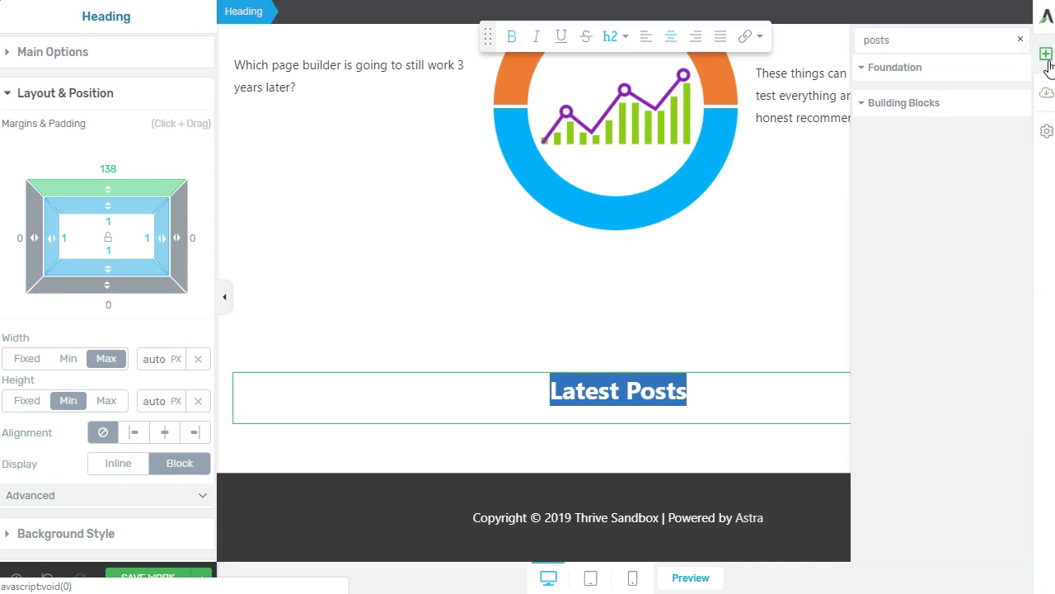
{"action": "key", "text": "BackSpace"}
{"action": "left_click_drag", "start_coordinate": [898, 141], "coordinate": [738, 435]}
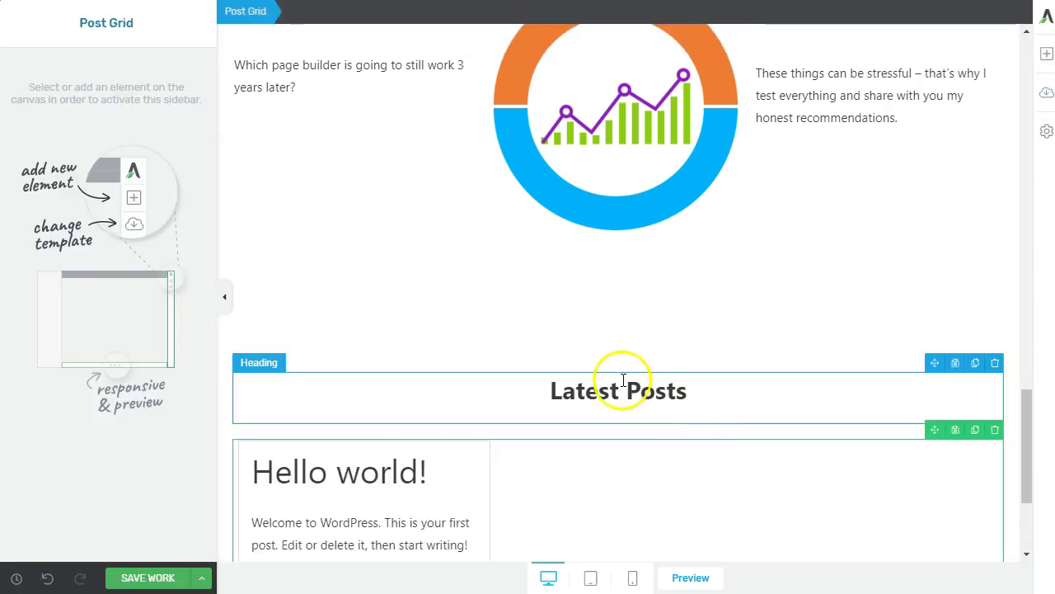
{"action": "scroll", "coordinate": [643, 361], "scroll_direction": "down", "scroll_amount": 3}
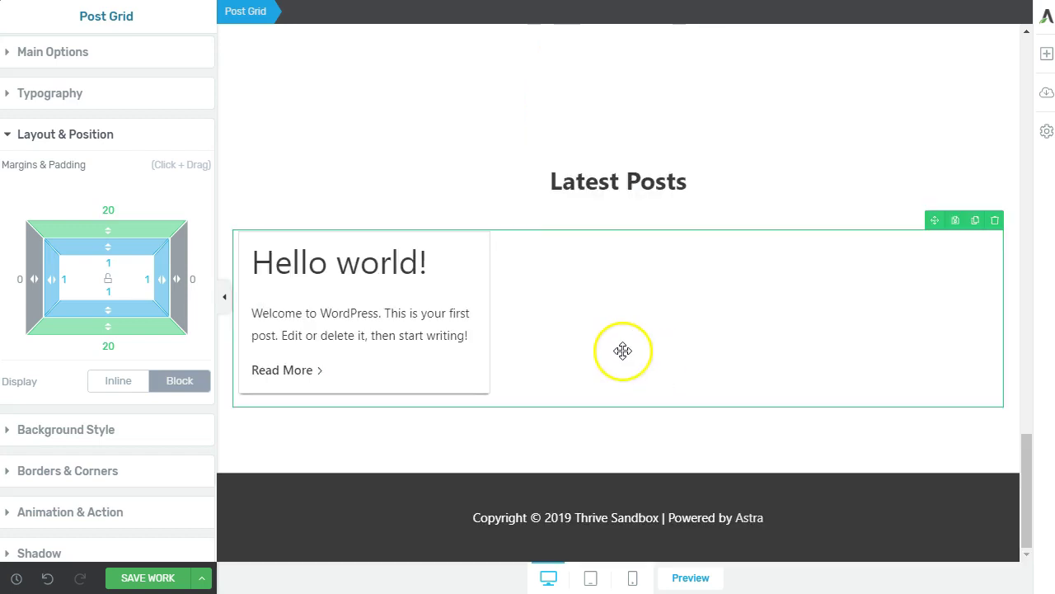
{"action": "left_click", "coordinate": [606, 345]}
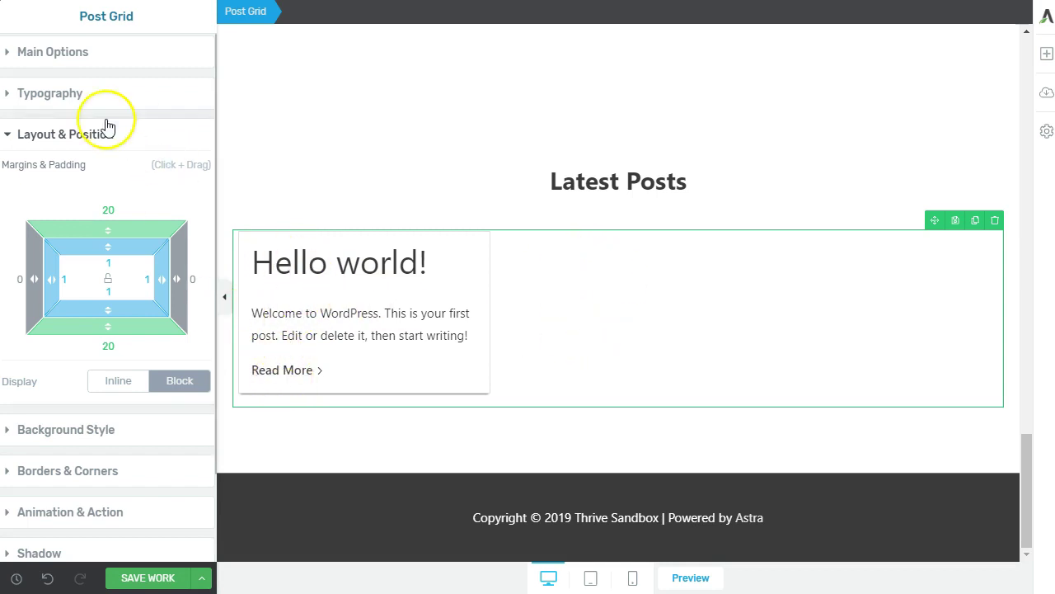
Set the right padding of the post grid to 0
{"action": "left_click", "coordinate": [79, 95]}
{"action": "left_click", "coordinate": [85, 238]}
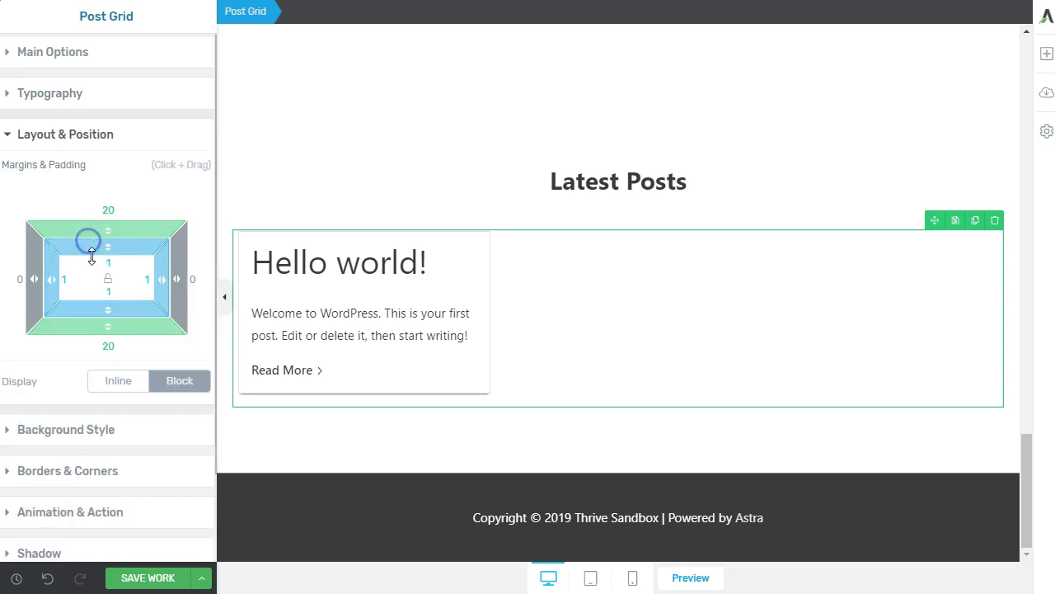
{"action": "left_click_drag", "start_coordinate": [144, 277], "coordinate": [213, 285]}
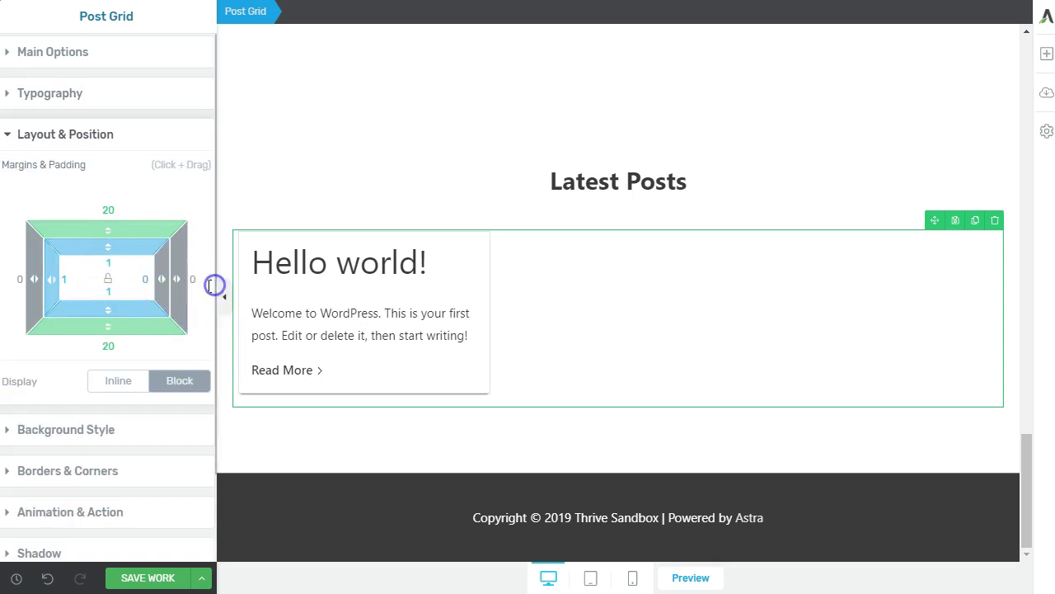
{"action": "mouse_move", "coordinate": [39, 279]}
{"action": "left_mouse_down"}
{"action": "mouse_move", "coordinate": [10, 285]}
{"action": "mouse_move", "coordinate": [38, 284]}
{"action": "left_mouse_up"}
{"action": "scroll", "coordinate": [33, 478], "scroll_direction": "down", "scroll_amount": 2}
{"action": "left_click", "coordinate": [364, 387]}
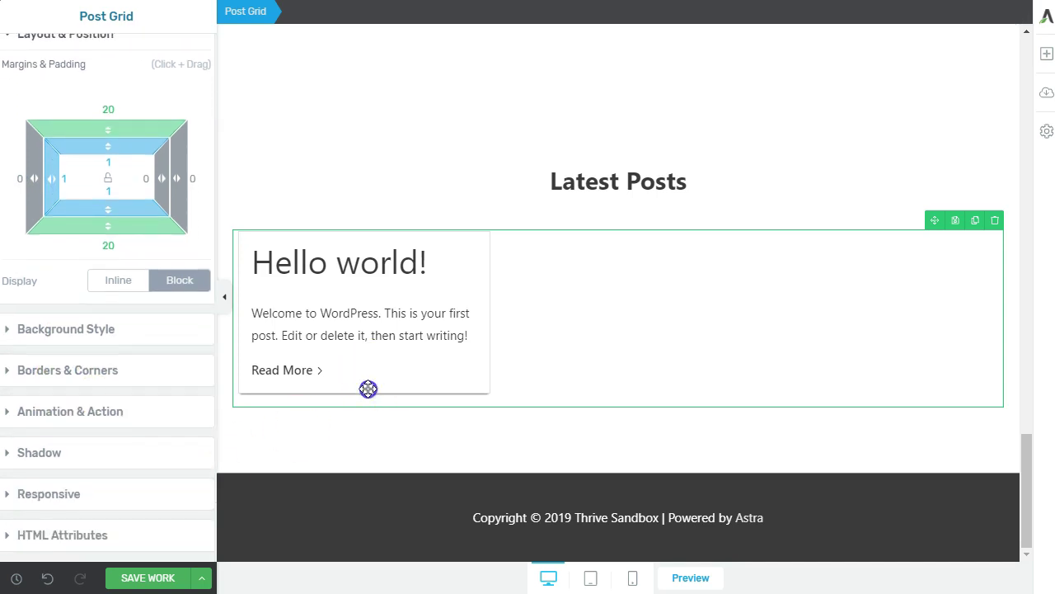
Try an inner shadow and a drop shadow on the post grid
{"action": "left_click", "coordinate": [89, 456]}
{"action": "left_click", "coordinate": [150, 334]}
{"action": "scroll", "coordinate": [156, 342], "scroll_direction": "down", "scroll_amount": 1}
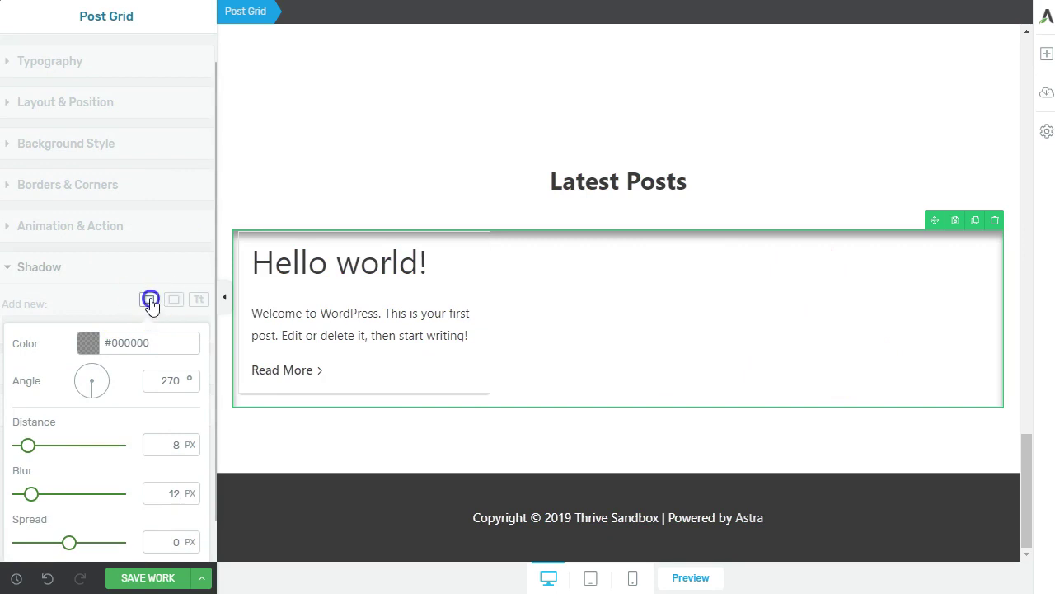
{"action": "left_click", "coordinate": [149, 299]}
{"action": "left_click", "coordinate": [175, 332]}
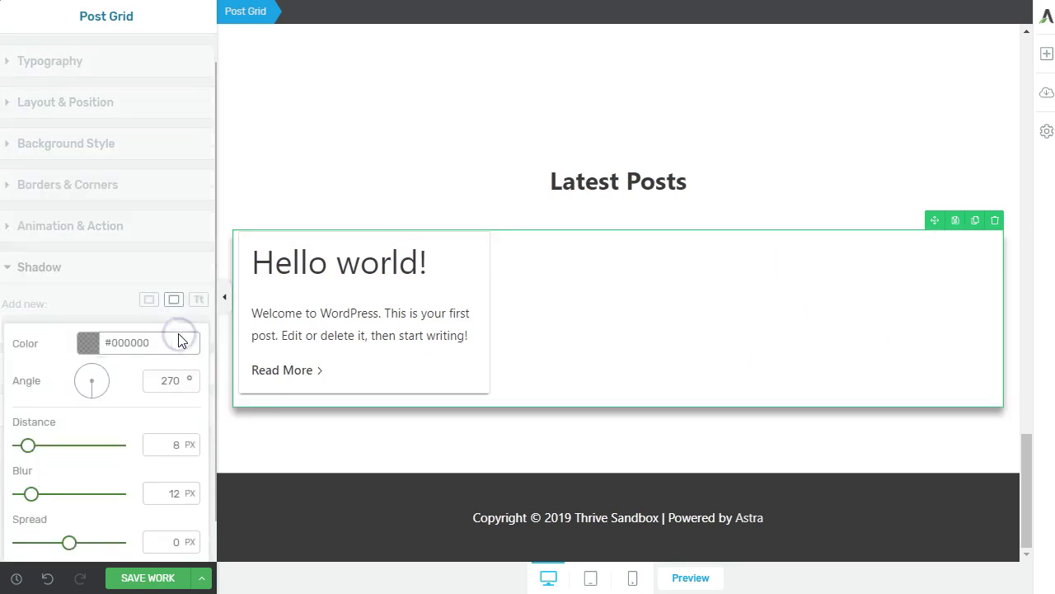
{"action": "left_click", "coordinate": [175, 301]}
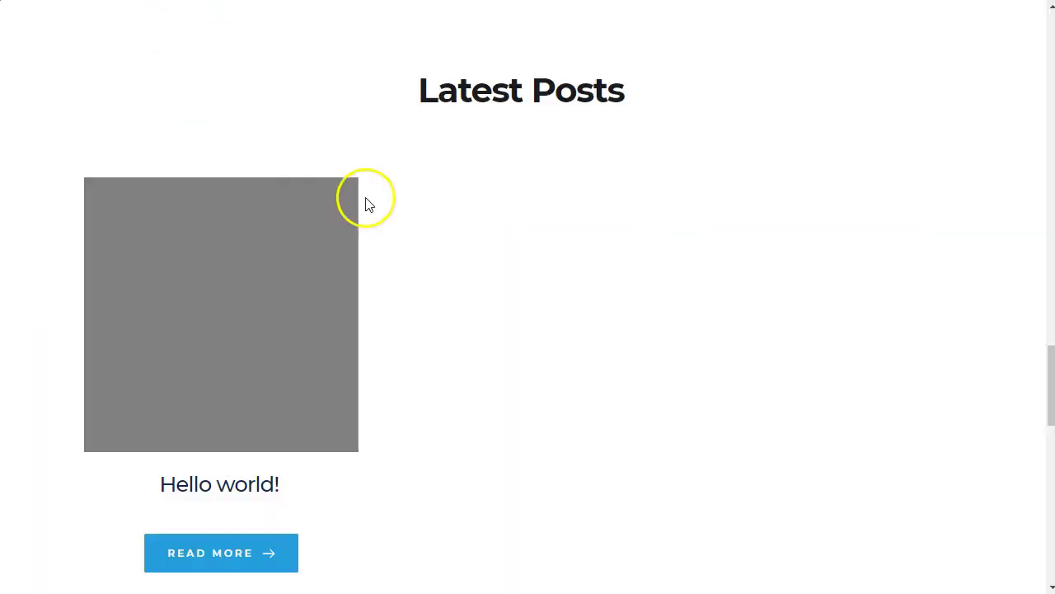
Add a background section below the post grid for the original page's questions area and stretch it to fit the screen width
{"action": "scroll", "coordinate": [503, 297], "scroll_direction": "down", "scroll_amount": 3}
{"action": "scroll", "coordinate": [415, 382], "scroll_direction": "down", "scroll_amount": 3}
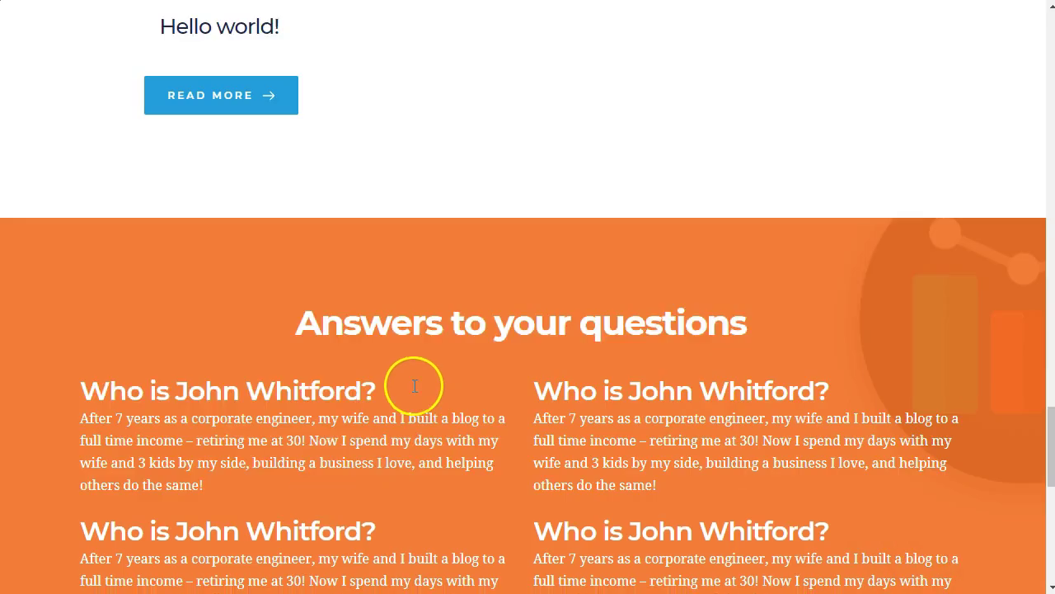
{"action": "scroll", "coordinate": [365, 358], "scroll_direction": "down", "scroll_amount": 3}
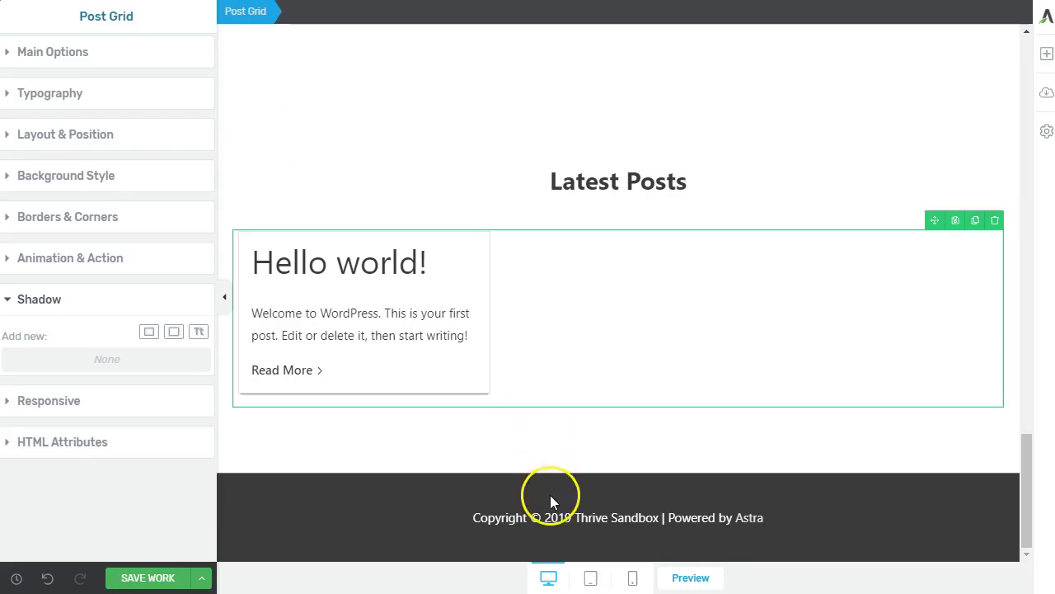
{"action": "left_click", "coordinate": [533, 429]}
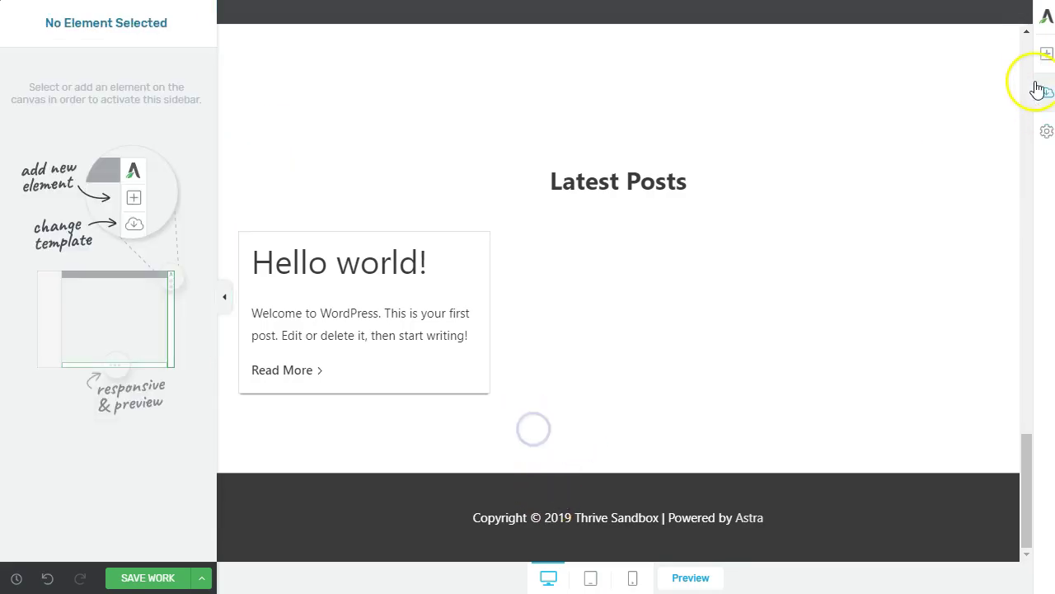
{"action": "left_click", "coordinate": [1043, 55]}
{"action": "type", "text": "back"}
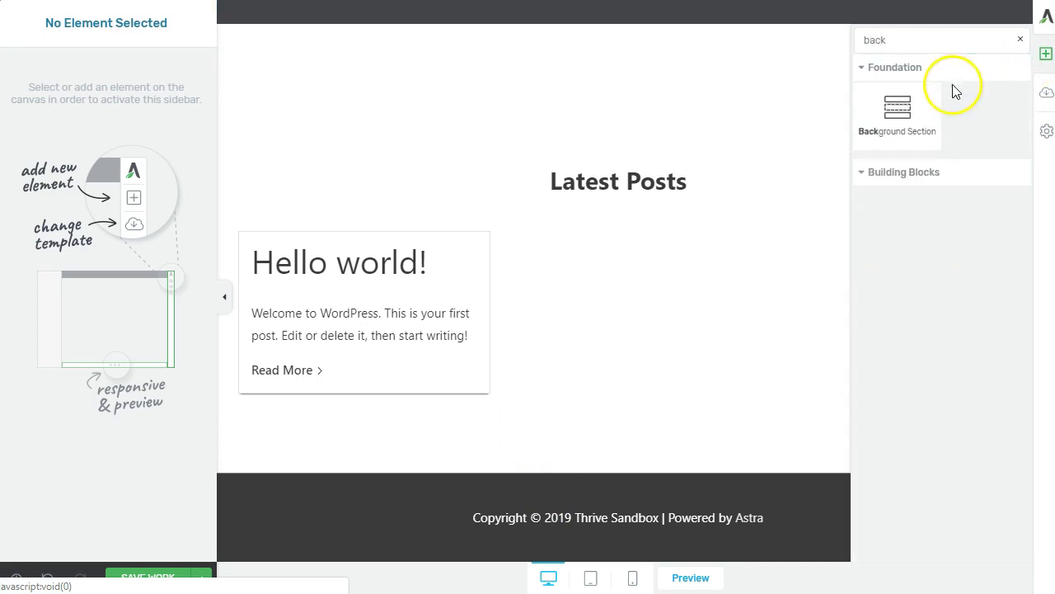
{"action": "left_click_drag", "start_coordinate": [899, 107], "coordinate": [377, 384]}
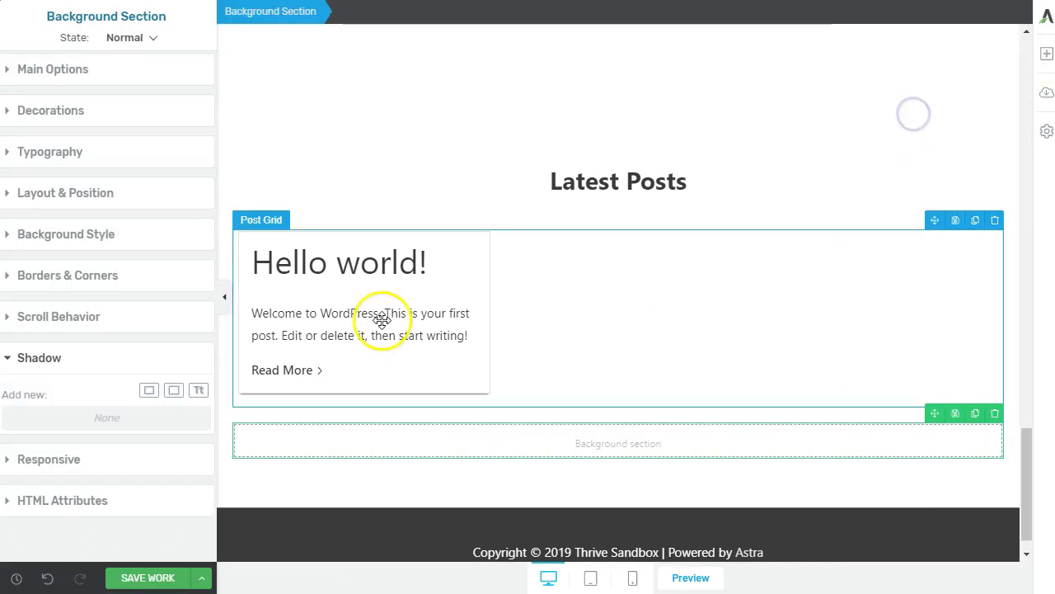
{"action": "left_click", "coordinate": [94, 71]}
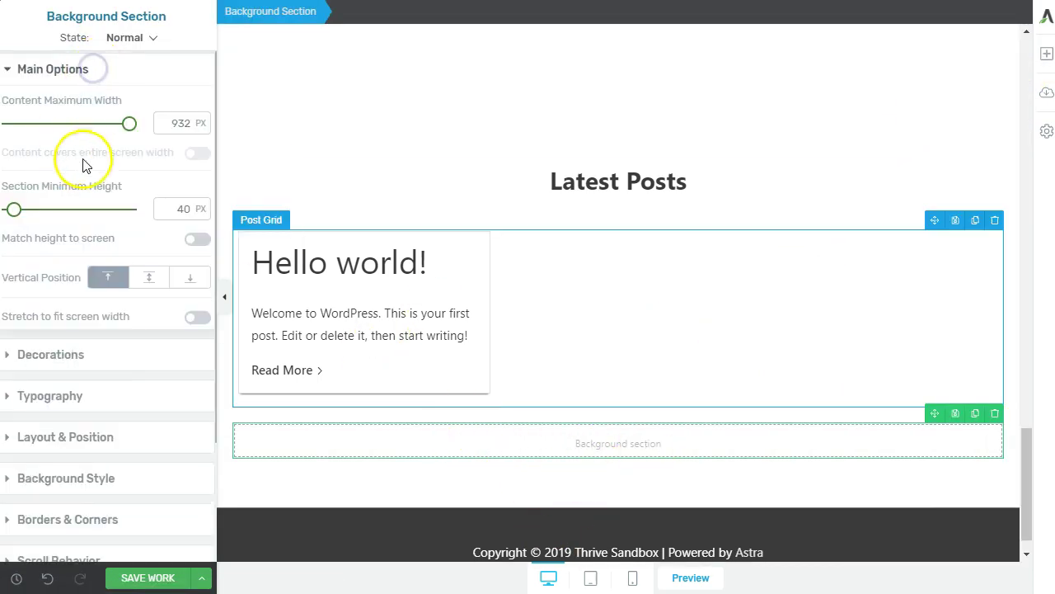
{"action": "left_click", "coordinate": [196, 318]}
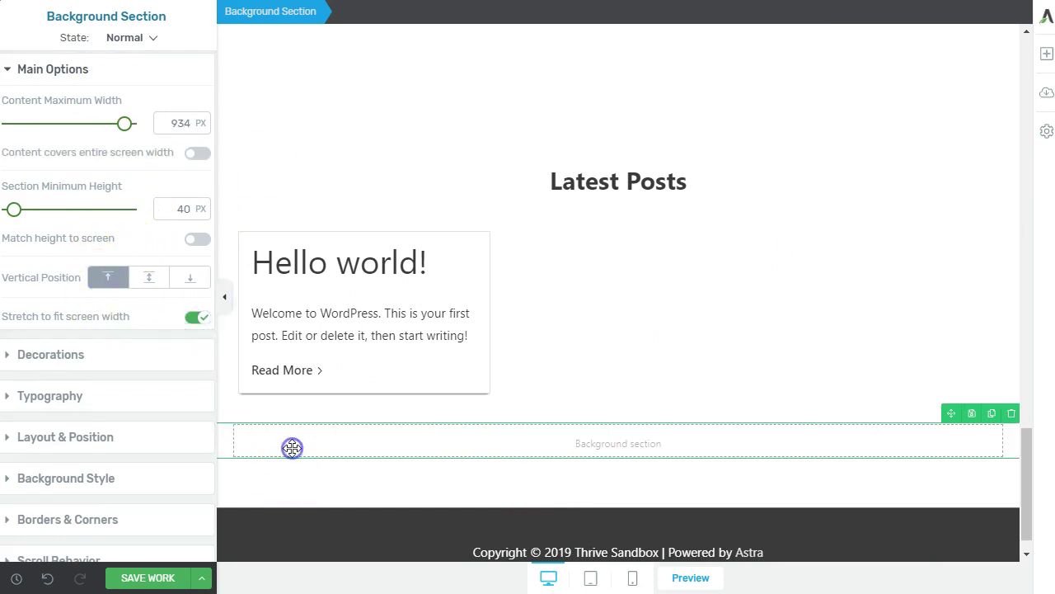
Fill the background section with a solid colour layer in the saved orange, #f76c3a
{"action": "left_click", "coordinate": [64, 437]}
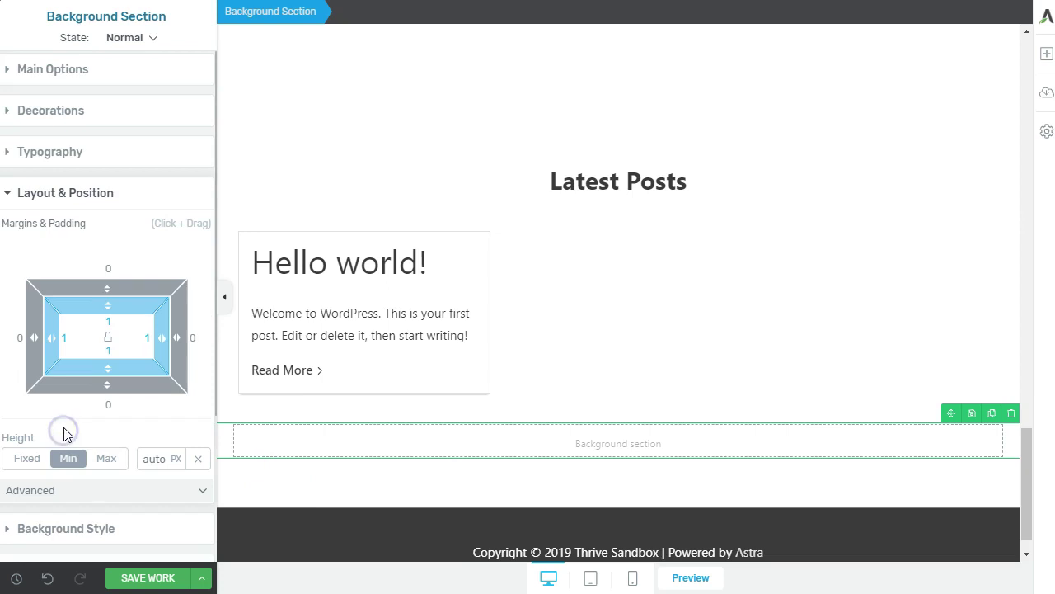
{"action": "left_click", "coordinate": [64, 536]}
{"action": "left_click", "coordinate": [94, 268]}
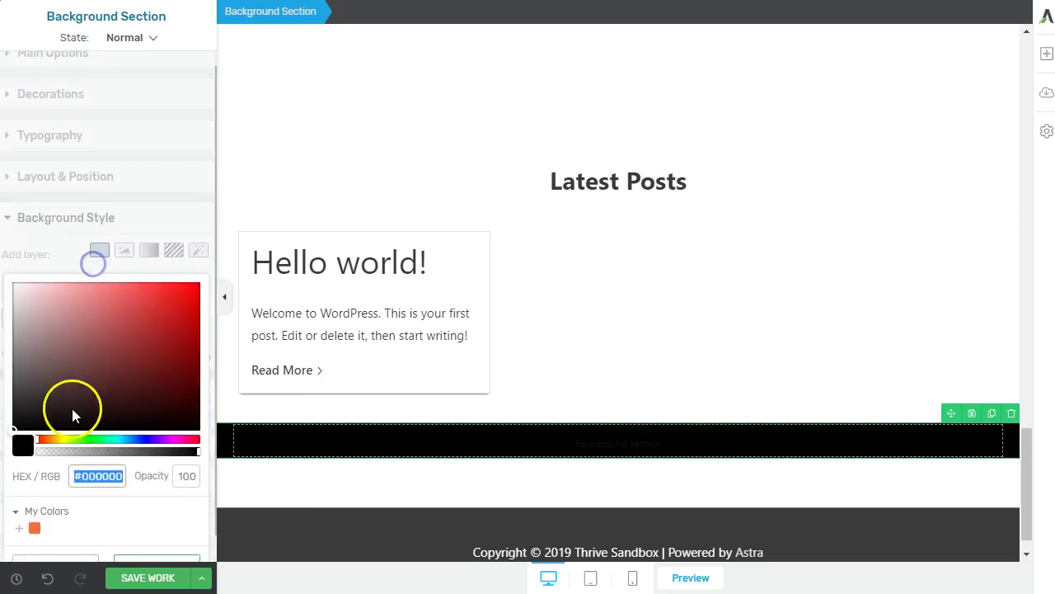
{"action": "left_click", "coordinate": [33, 532]}
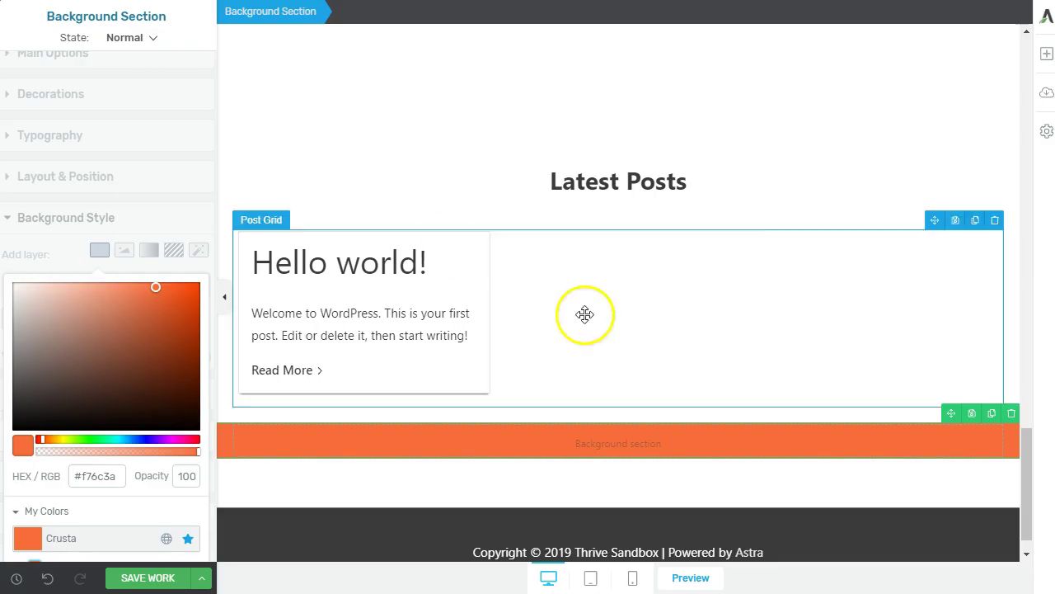
Add a centred heading reading "Answers to your Questions" inside the orange background section
{"action": "left_click", "coordinate": [1045, 53]}
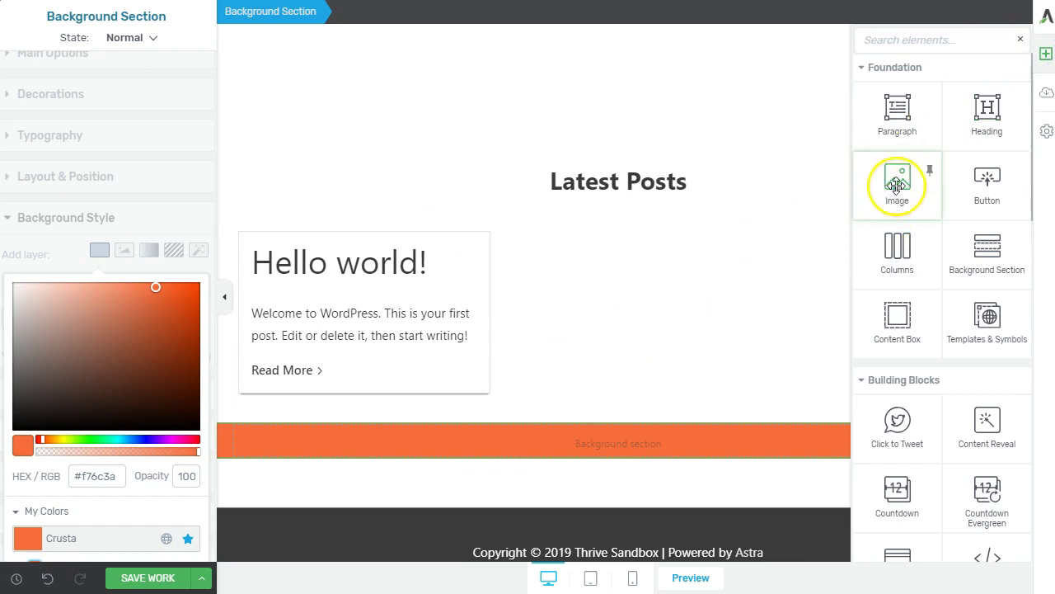
{"action": "left_click_drag", "start_coordinate": [971, 112], "coordinate": [639, 442]}
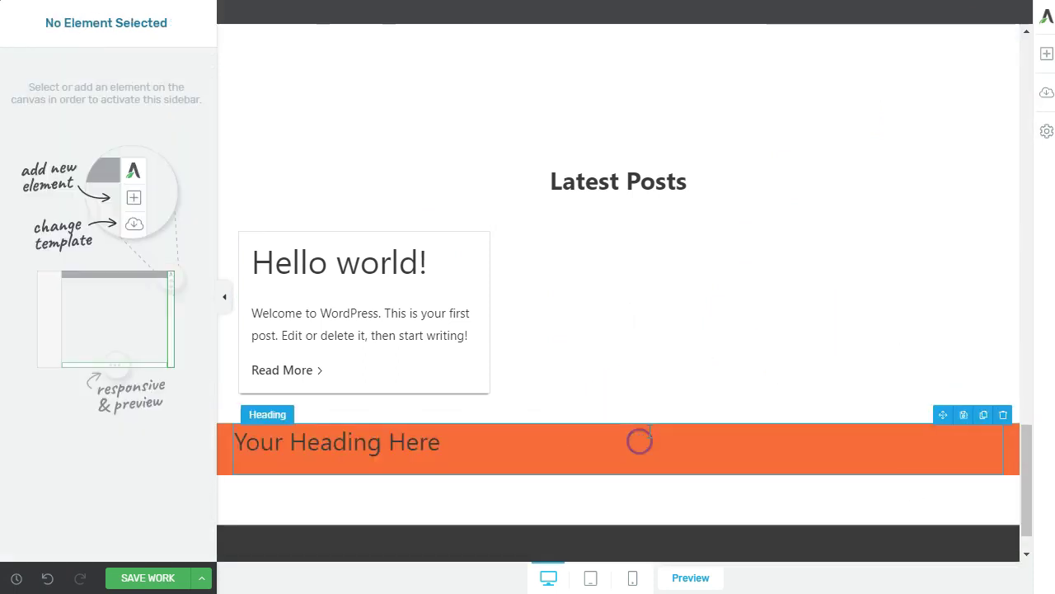
{"action": "left_click", "coordinate": [666, 36]}
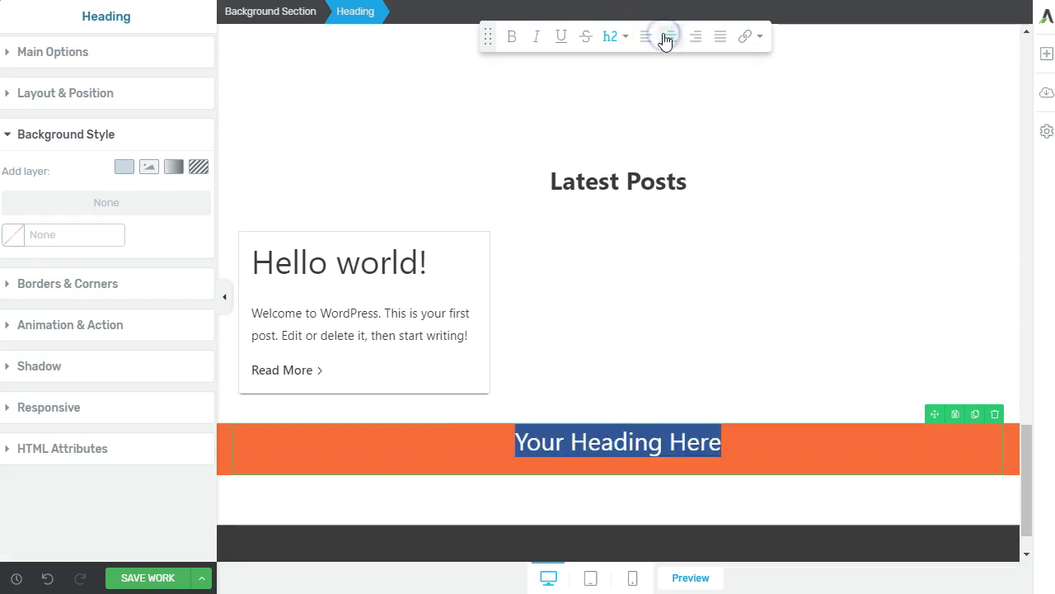
{"action": "type", "text": "Answers to your Questions"}
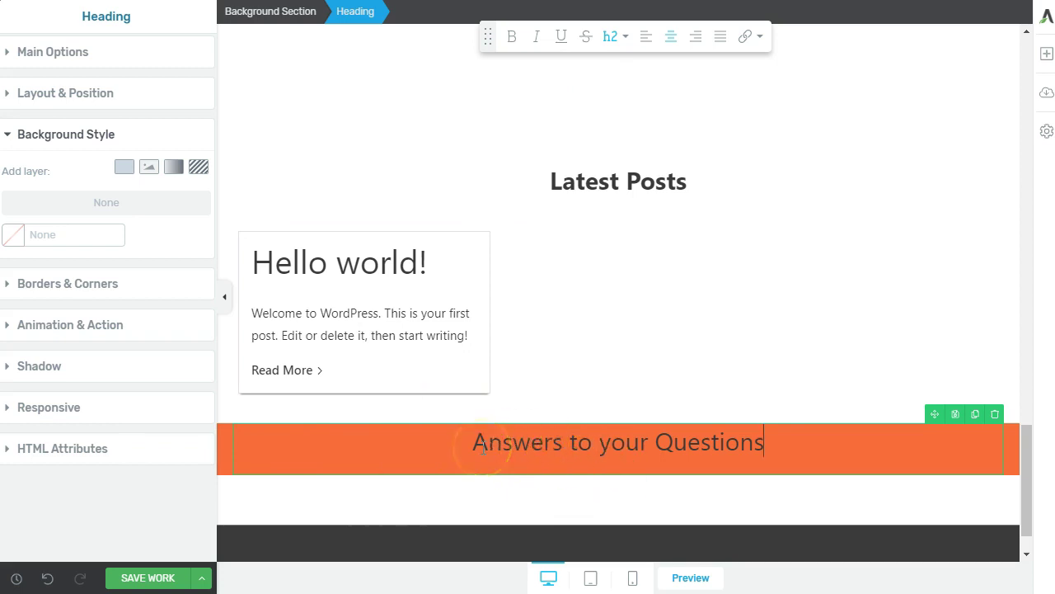
Set the orange background section's top padding to 104 and its bottom padding to 101
{"action": "left_click", "coordinate": [266, 12]}
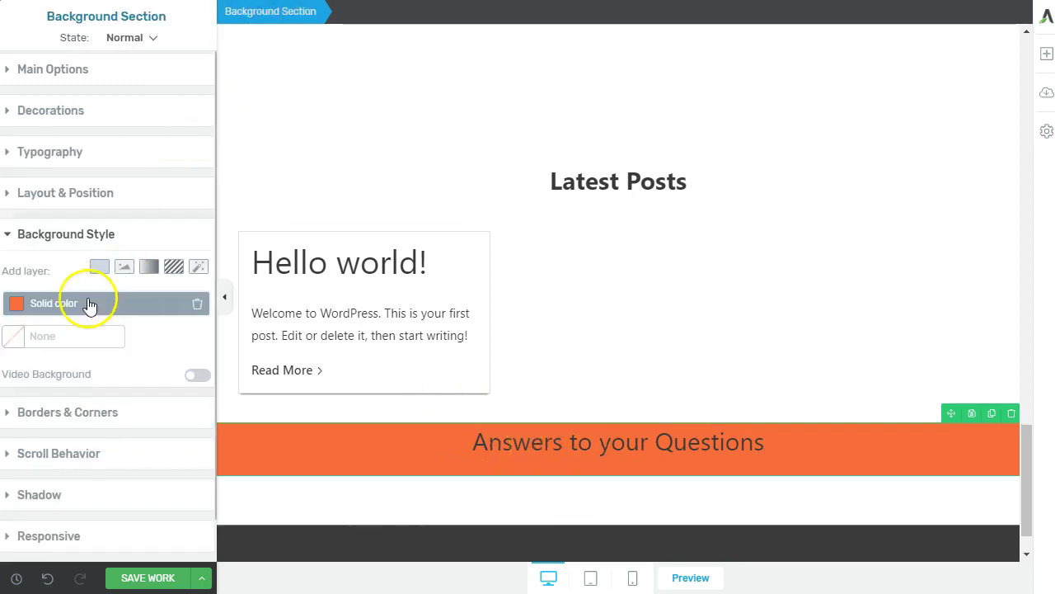
{"action": "left_click", "coordinate": [59, 189]}
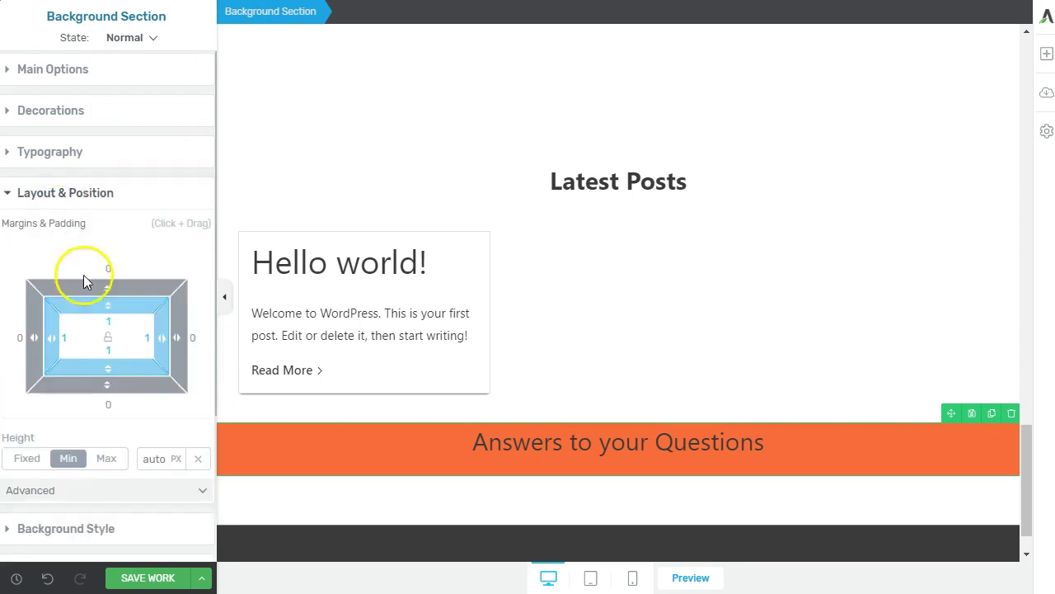
{"action": "left_click_drag", "start_coordinate": [106, 306], "coordinate": [114, 464]}
{"action": "scroll", "coordinate": [631, 547], "scroll_direction": "down", "scroll_amount": 2}
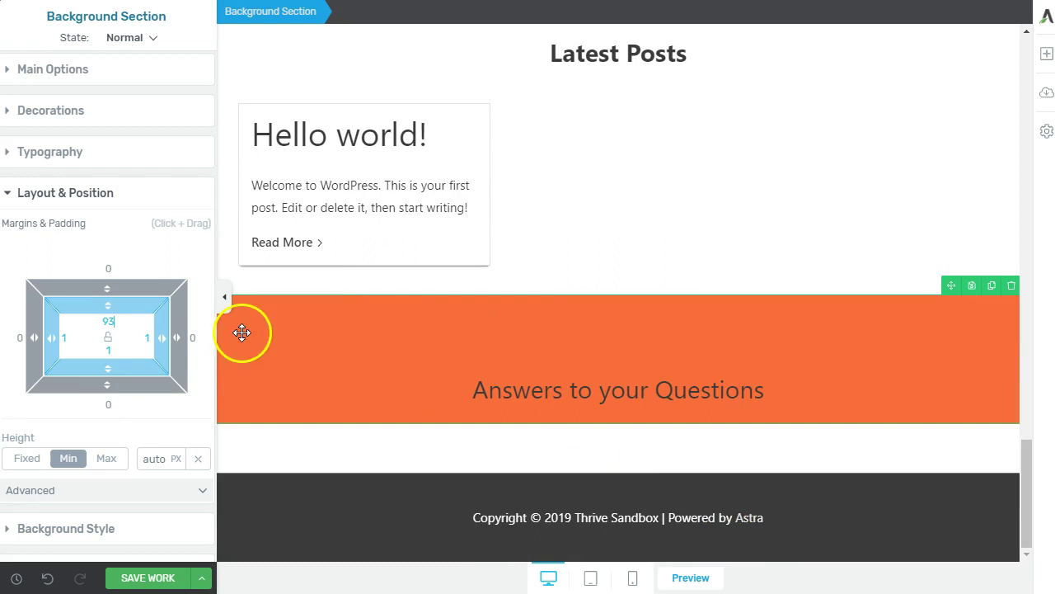
{"action": "left_click_drag", "start_coordinate": [109, 308], "coordinate": [107, 209]}
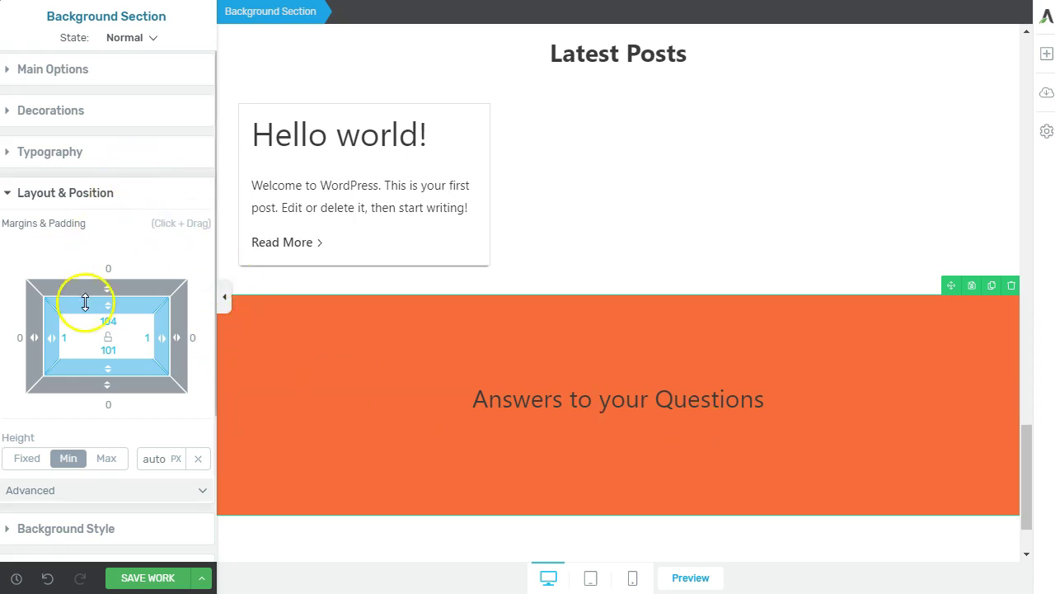
Add the Graph-Background-2 image from the media library as a background layer over the orange section's solid colour
{"action": "left_click", "coordinate": [83, 527]}
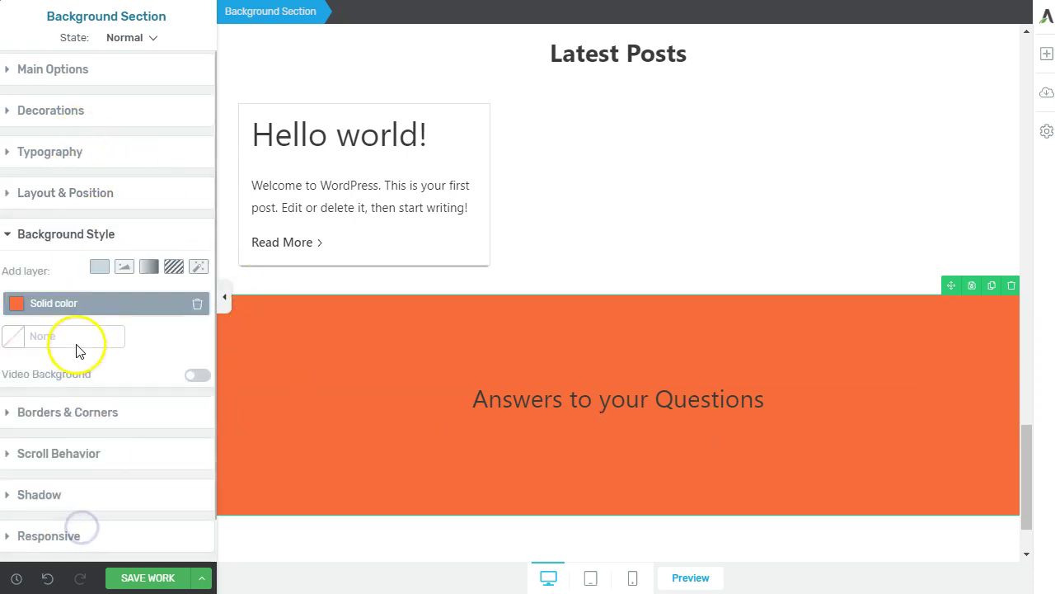
{"action": "left_click", "coordinate": [124, 273]}
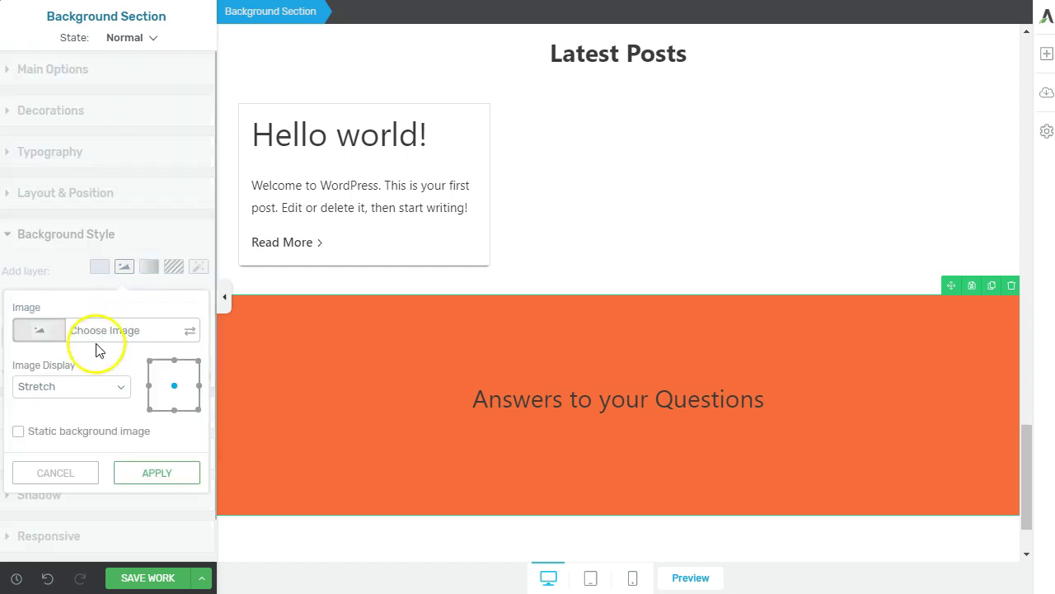
{"action": "left_click", "coordinate": [105, 330]}
{"action": "left_click_drag", "start_coordinate": [1, 362], "coordinate": [512, 371]}
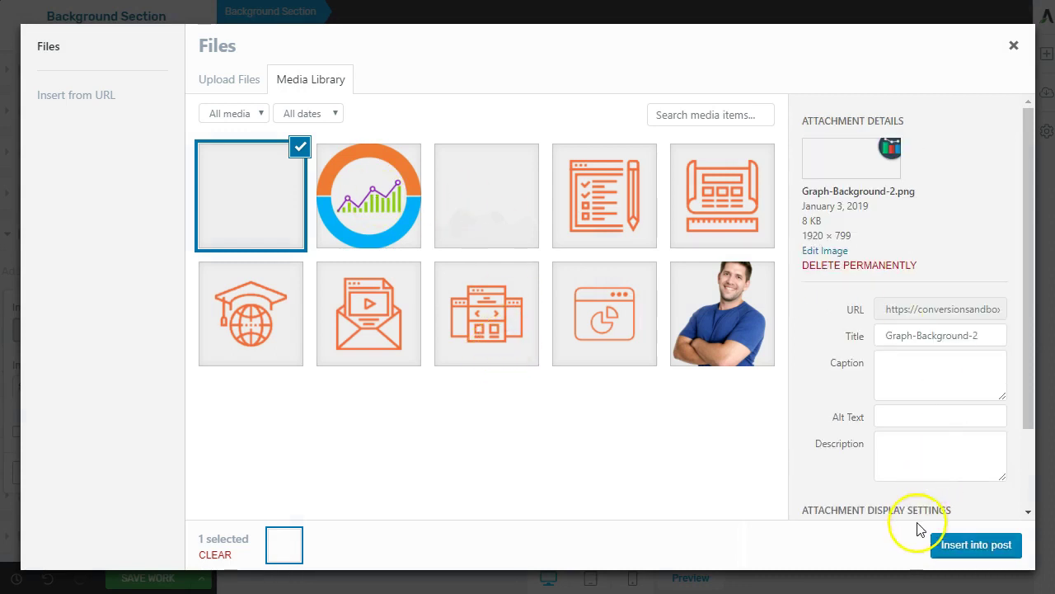
{"action": "left_click", "coordinate": [956, 544]}
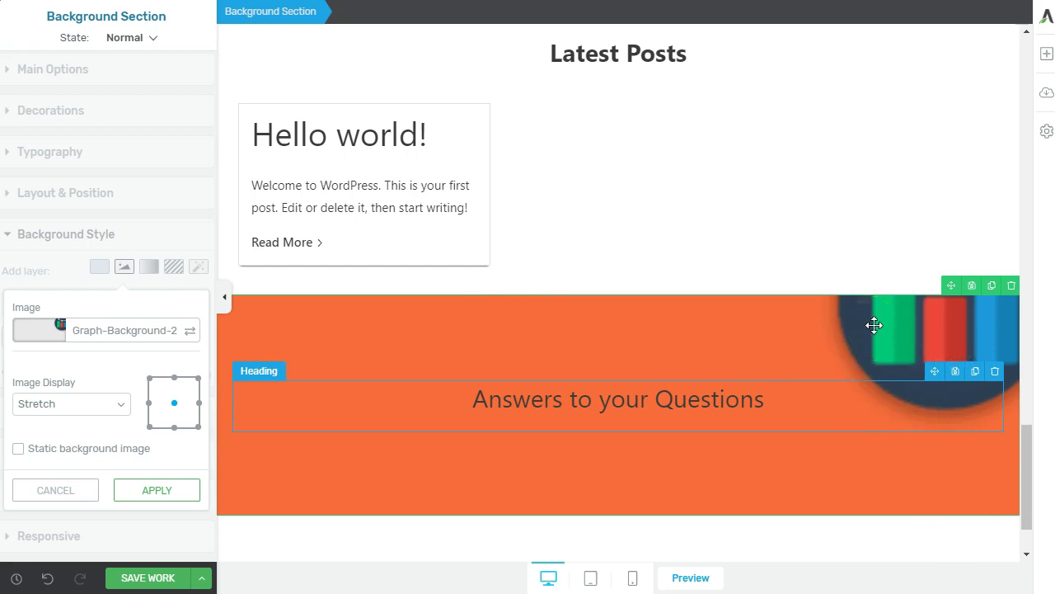
{"action": "left_click_drag", "start_coordinate": [873, 325], "coordinate": [460, 313]}
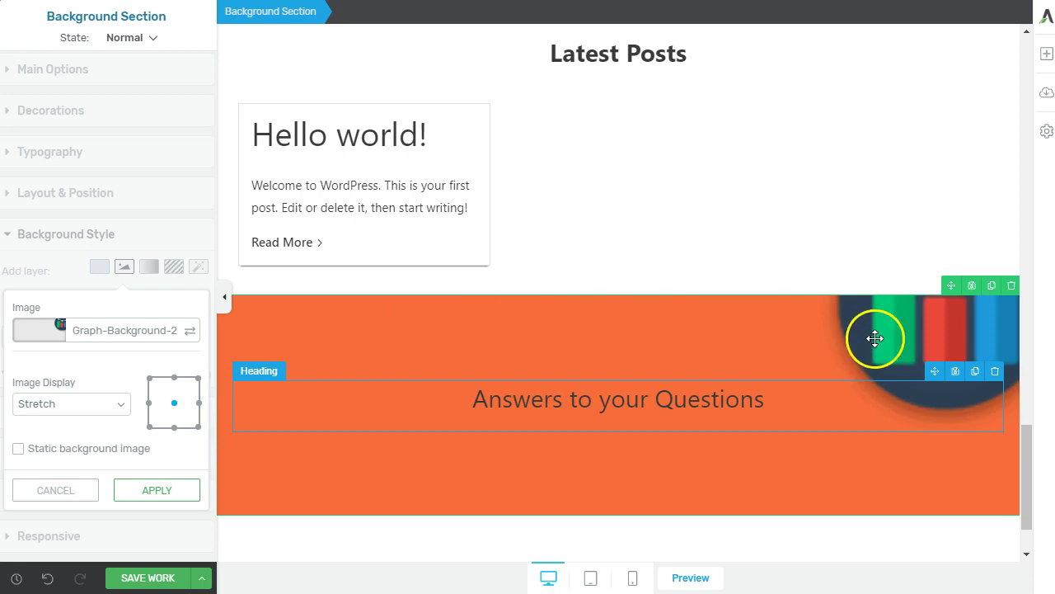
{"action": "left_click_drag", "start_coordinate": [825, 352], "coordinate": [811, 480]}
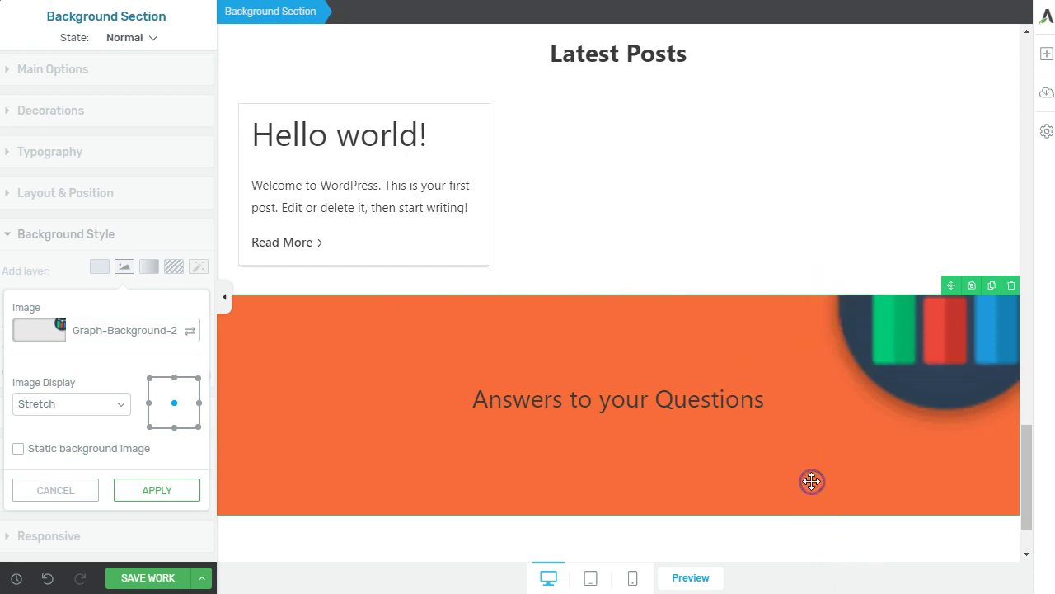
{"action": "left_click", "coordinate": [381, 317]}
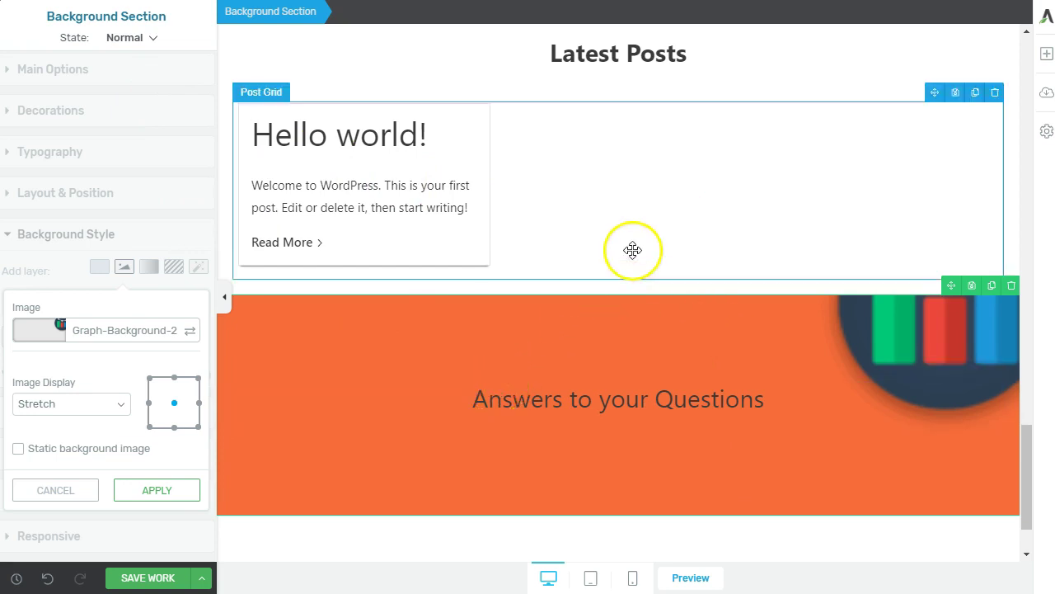
{"action": "left_click", "coordinate": [177, 488]}
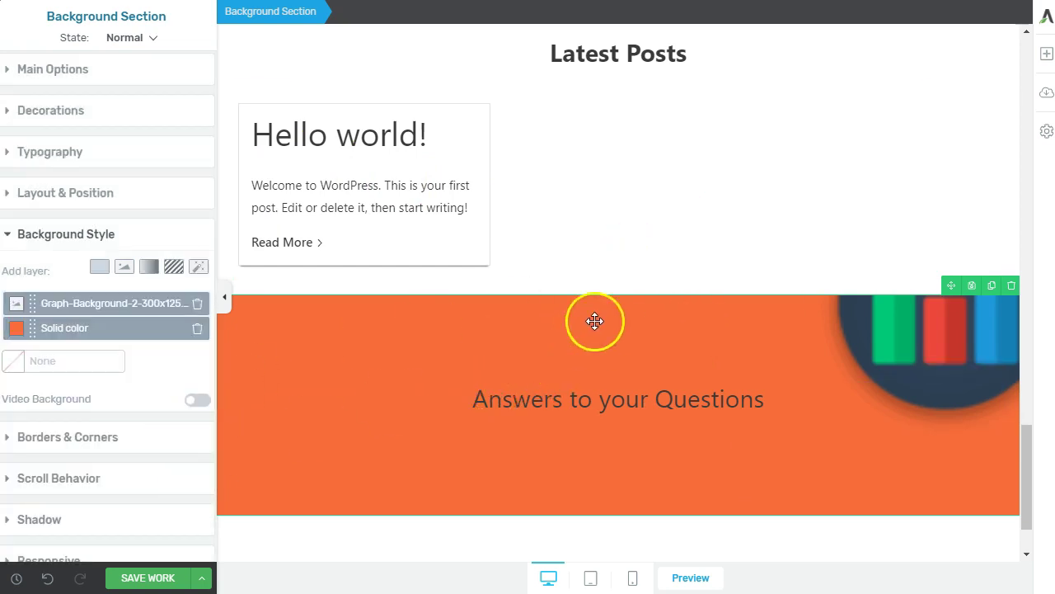
Set the orange background section's text colour to white, #ffffff
{"action": "left_click", "coordinate": [87, 74]}
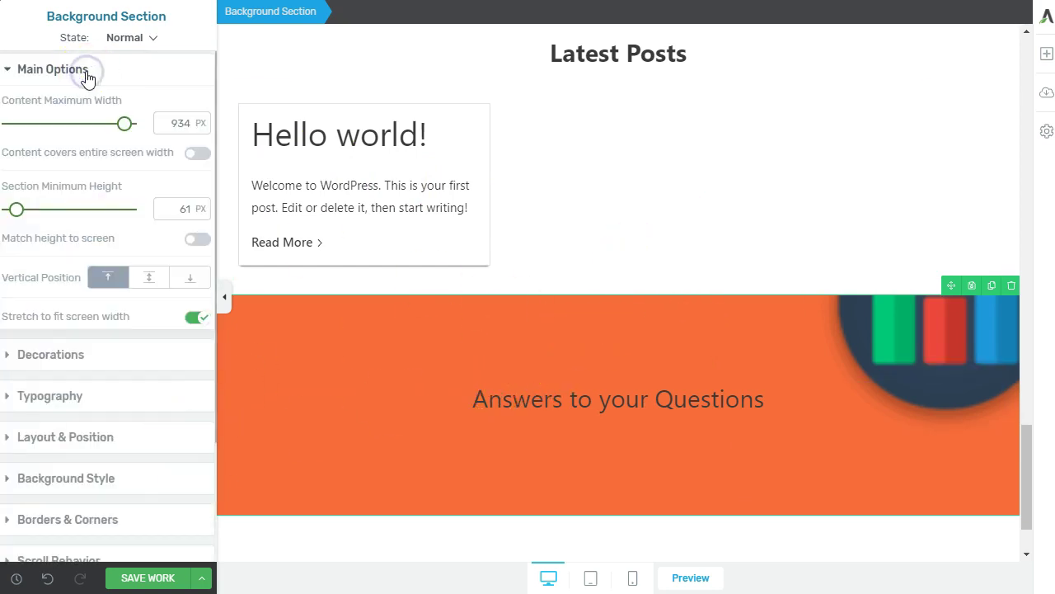
{"action": "left_click", "coordinate": [46, 398]}
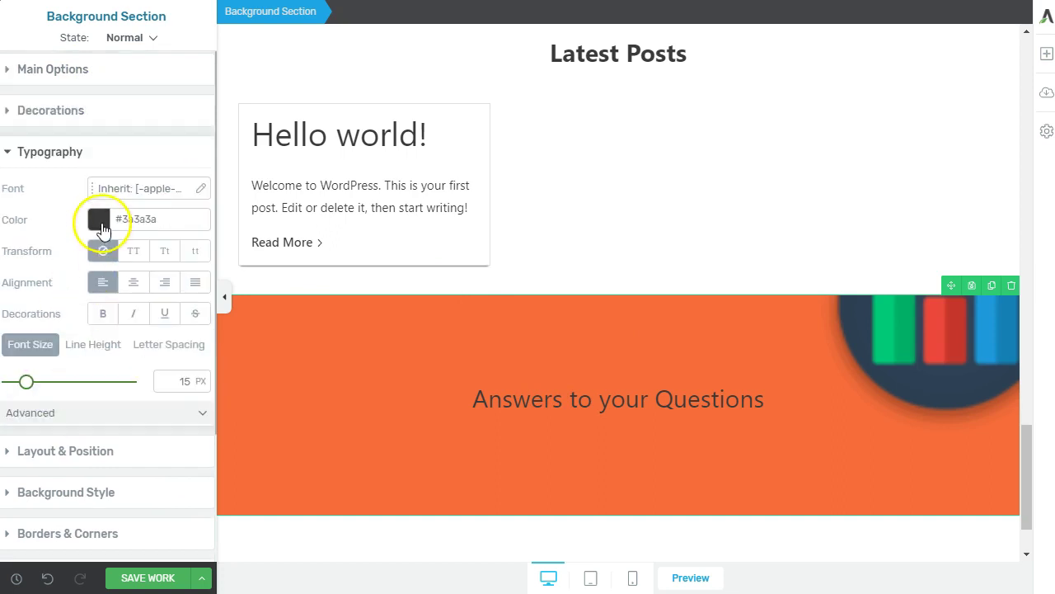
{"action": "left_click", "coordinate": [103, 223]}
{"action": "left_click_drag", "start_coordinate": [101, 313], "coordinate": [13, 240]}
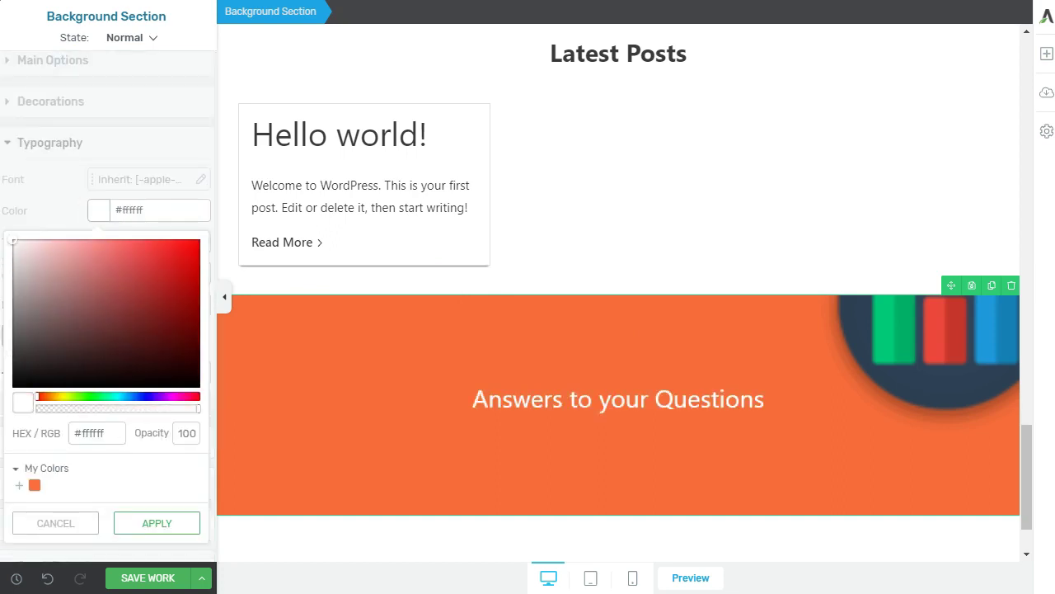
{"action": "left_click", "coordinate": [106, 214]}
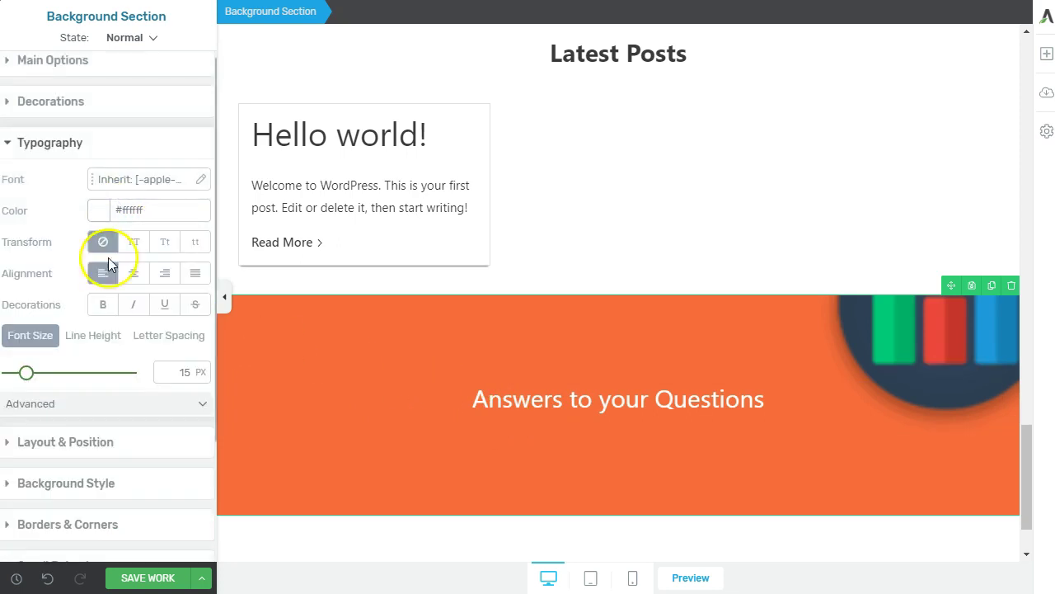
Make the "Answers to your Questions" heading text bold without leaving bold on for the whole background section
{"action": "left_click", "coordinate": [104, 305]}
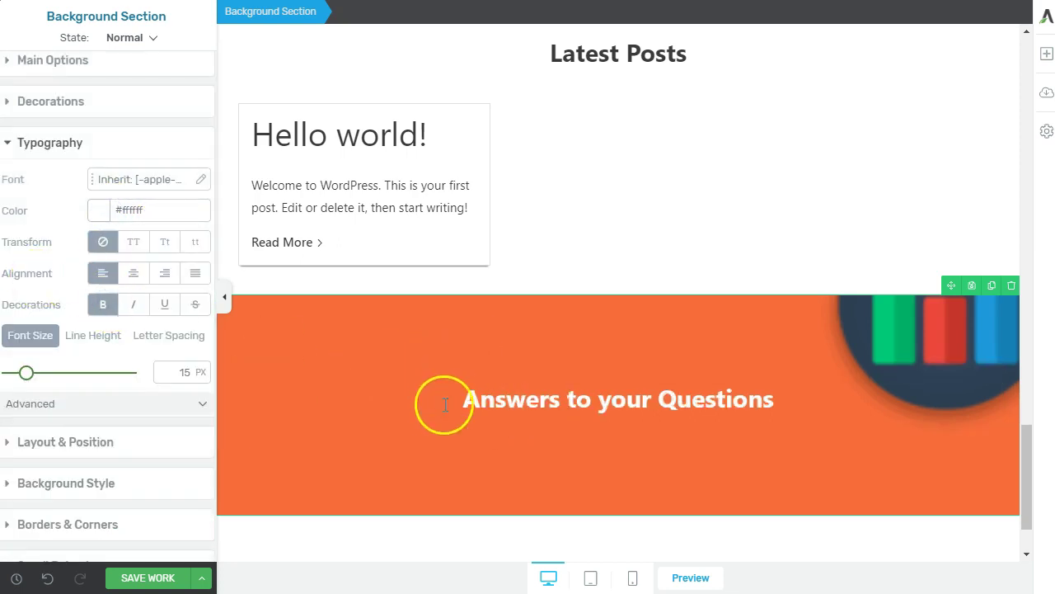
{"action": "left_click", "coordinate": [103, 305]}
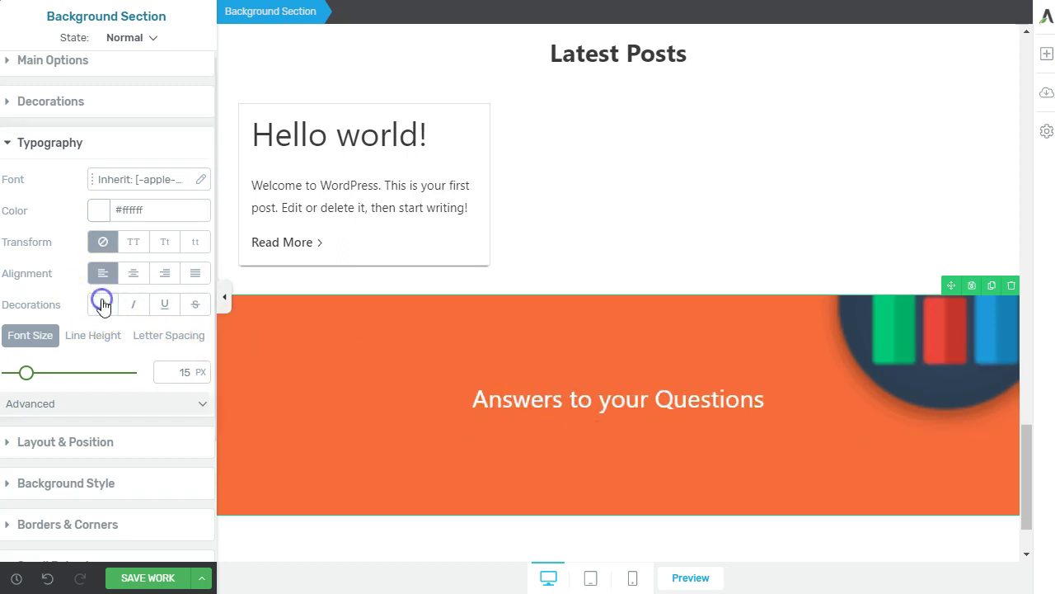
{"action": "triple_click", "coordinate": [492, 407]}
{"action": "left_click", "coordinate": [723, 485]}
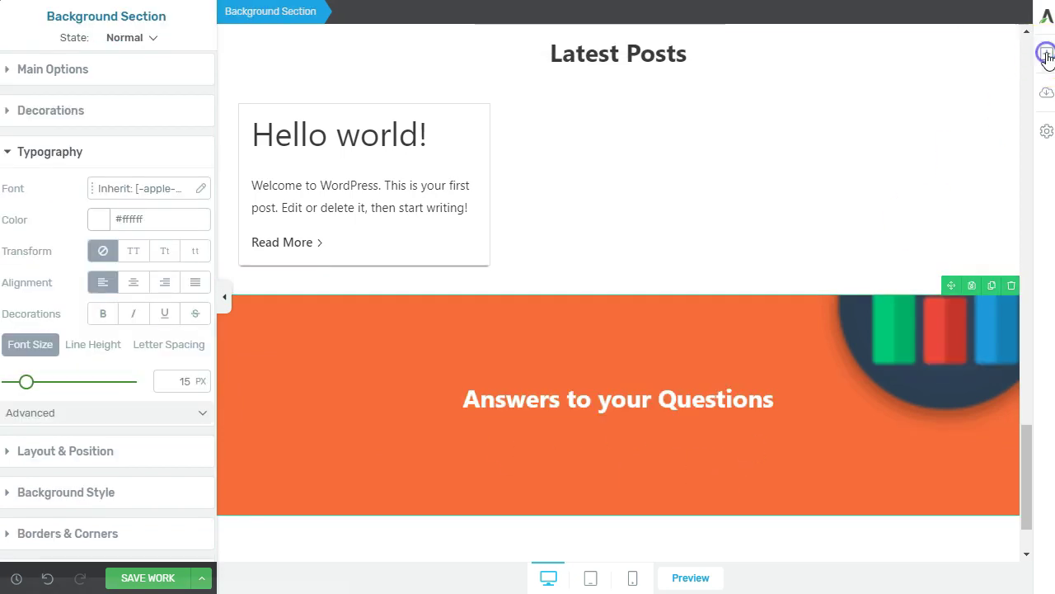
Add a two-column 1/2 and 1/2 layout below the "Answers to your Questions" heading in the orange section
{"action": "left_click", "coordinate": [1046, 56]}
{"action": "left_click_drag", "start_coordinate": [898, 246], "coordinate": [582, 424]}
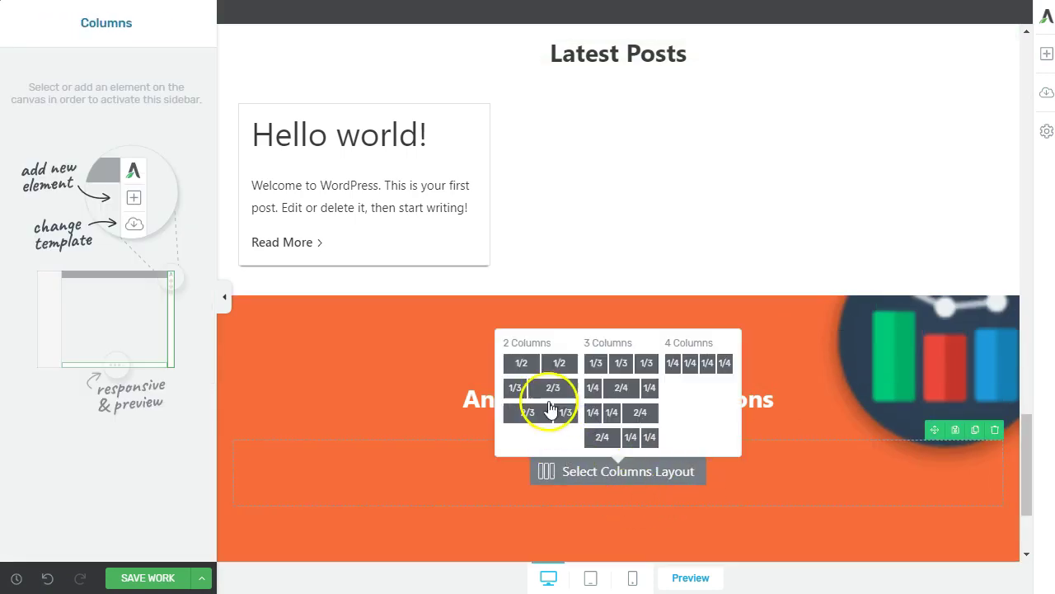
{"action": "left_click", "coordinate": [538, 364]}
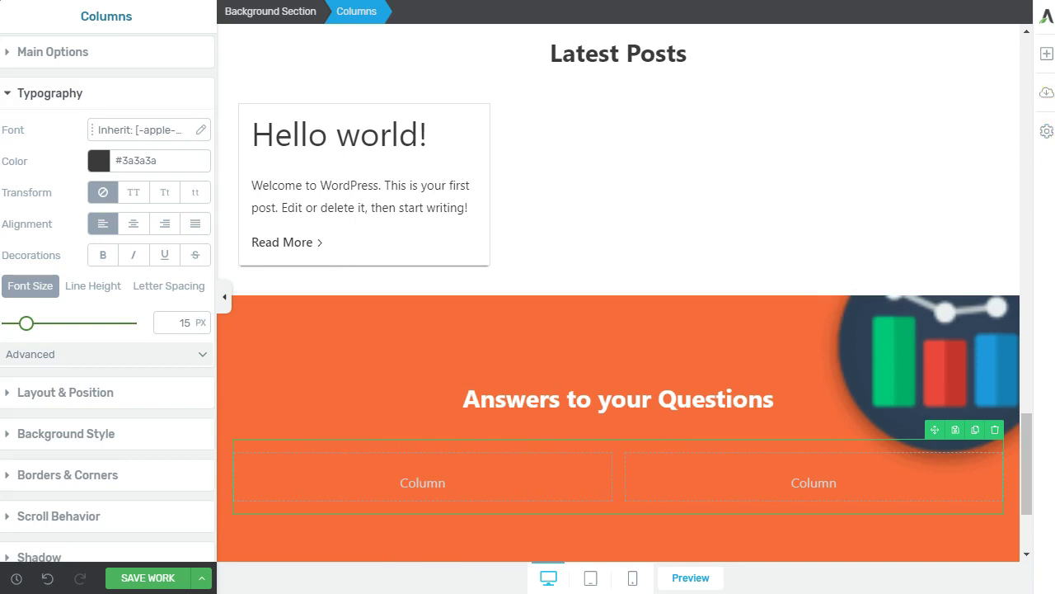
Place a content box in the first column and show its layout and position settings
{"action": "left_click", "coordinate": [1046, 54]}
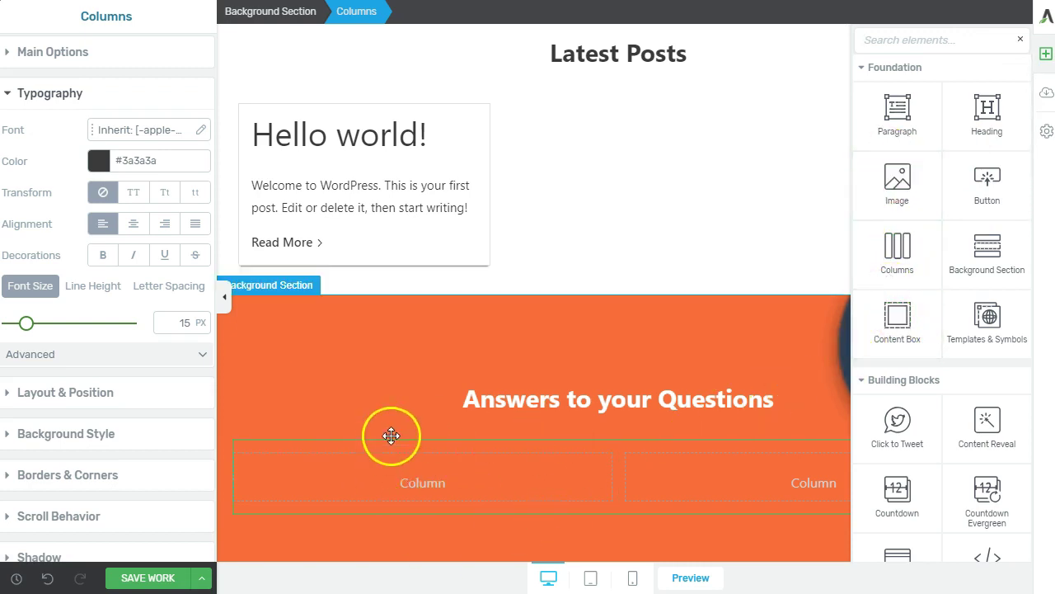
{"action": "left_click_drag", "start_coordinate": [866, 330], "coordinate": [457, 466]}
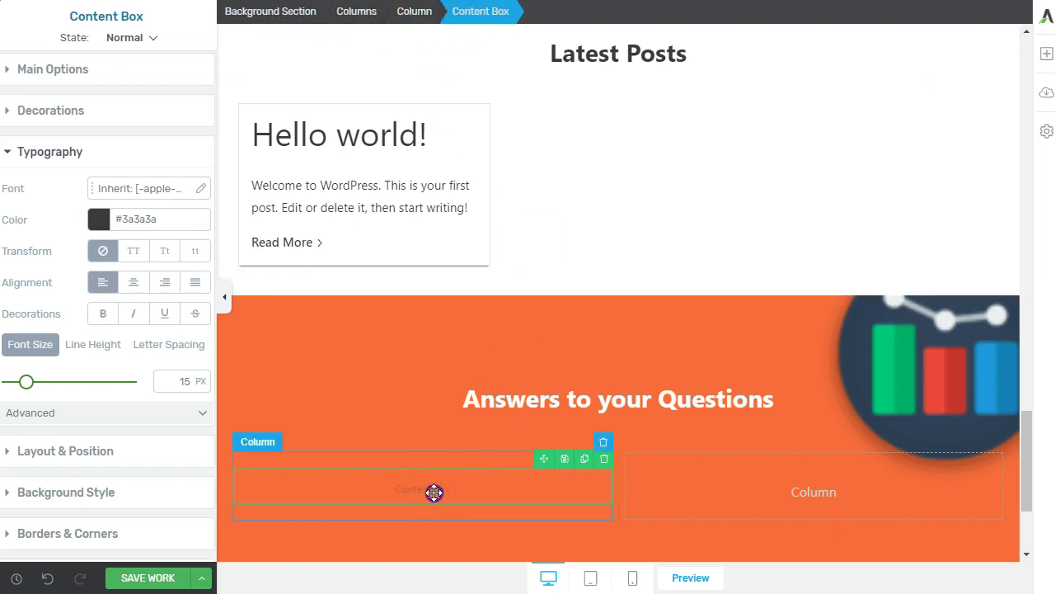
{"action": "left_click", "coordinate": [126, 451]}
{"action": "left_click", "coordinate": [119, 339]}
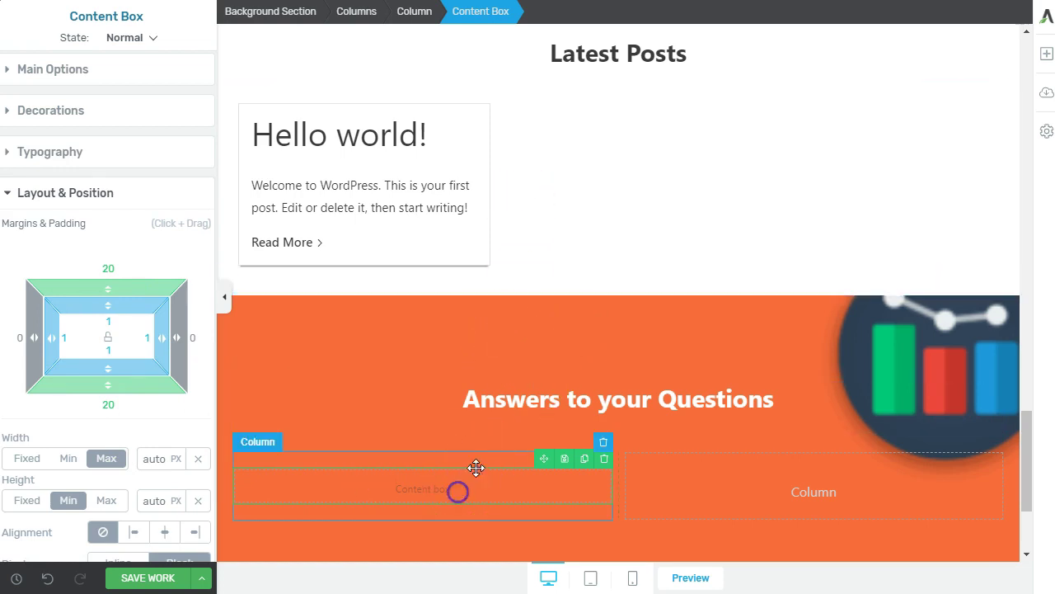
Add a heading inside the first column's content box and set it to level h3
{"action": "left_click", "coordinate": [1047, 56]}
{"action": "left_click_drag", "start_coordinate": [987, 111], "coordinate": [396, 483]}
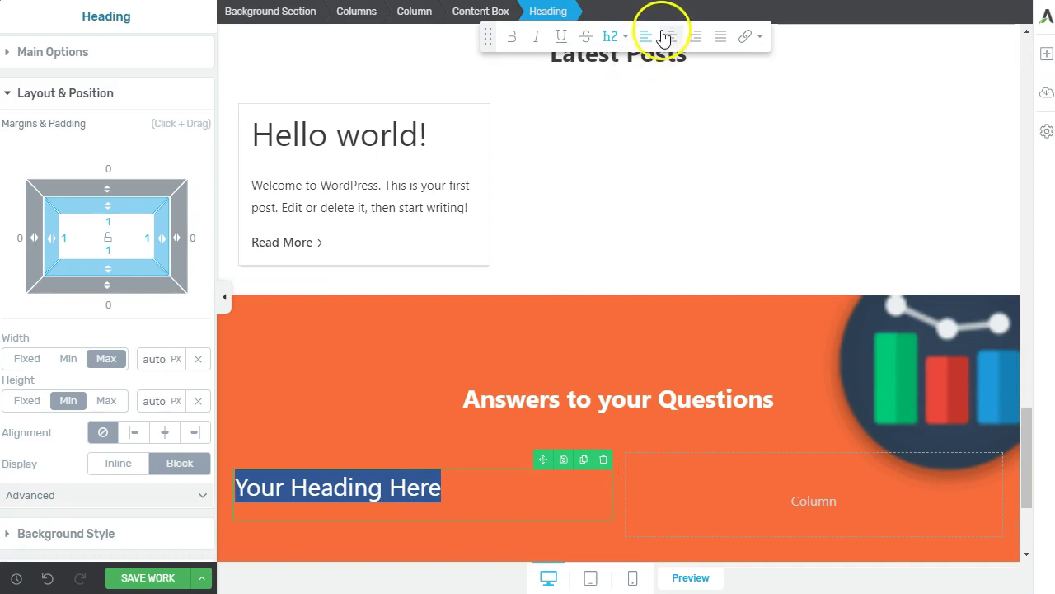
{"action": "left_click", "coordinate": [614, 36]}
{"action": "left_click", "coordinate": [618, 130]}
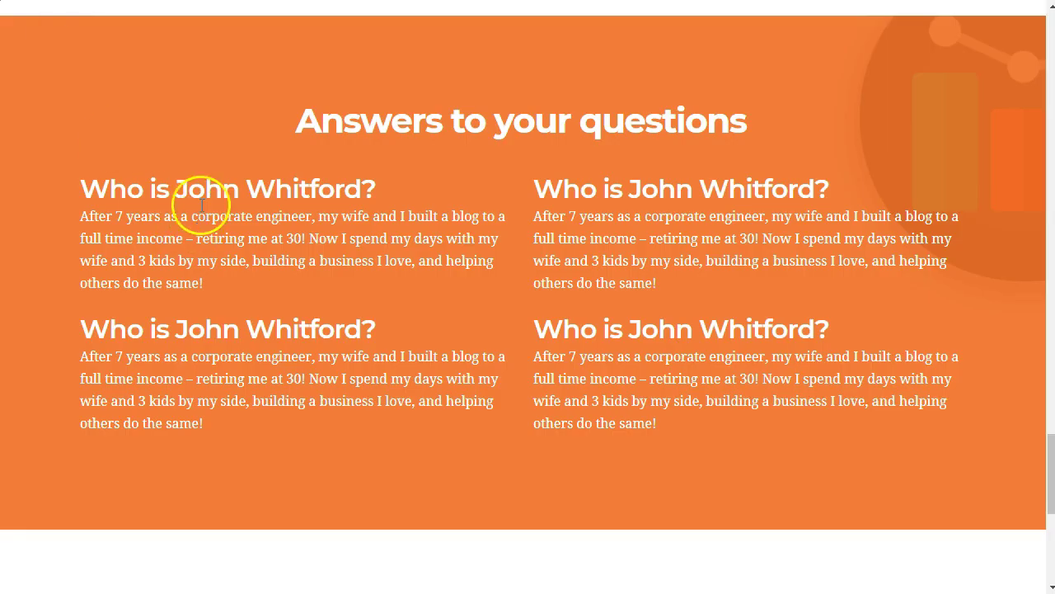
Replace the h3 placeholder with the first question copied from the original page, pasted without its source formatting
{"action": "double_click", "coordinate": [202, 204]}
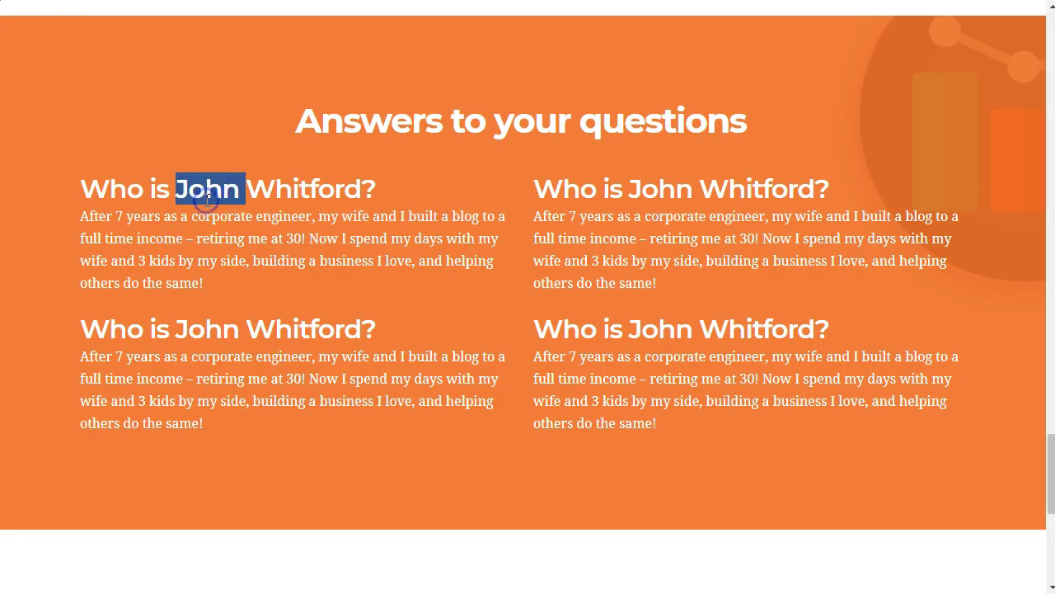
{"action": "triple_click", "coordinate": [206, 202]}
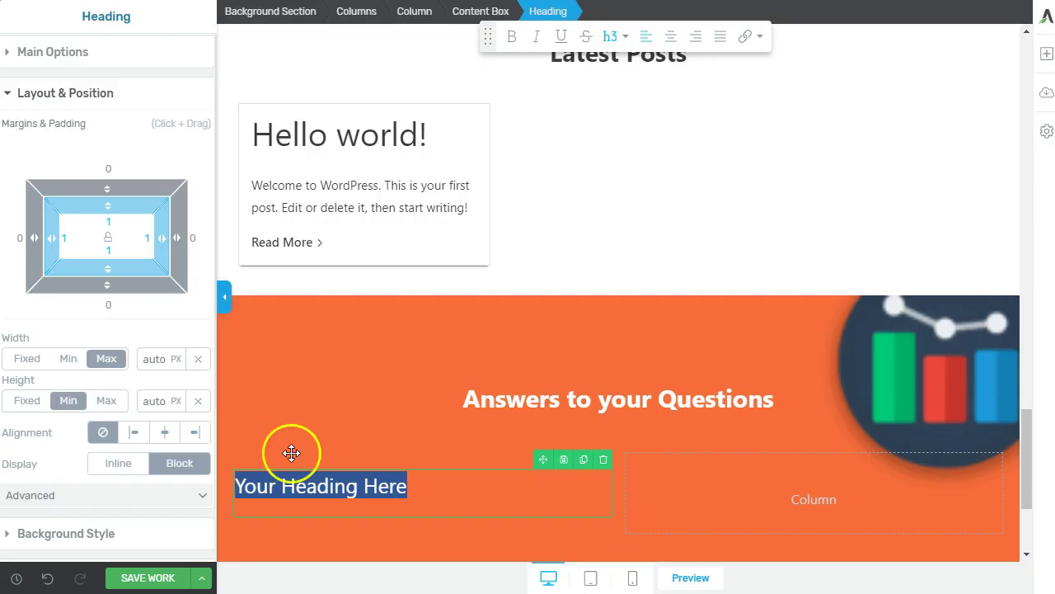
{"action": "type", "text": "Who is John Whitford?"}
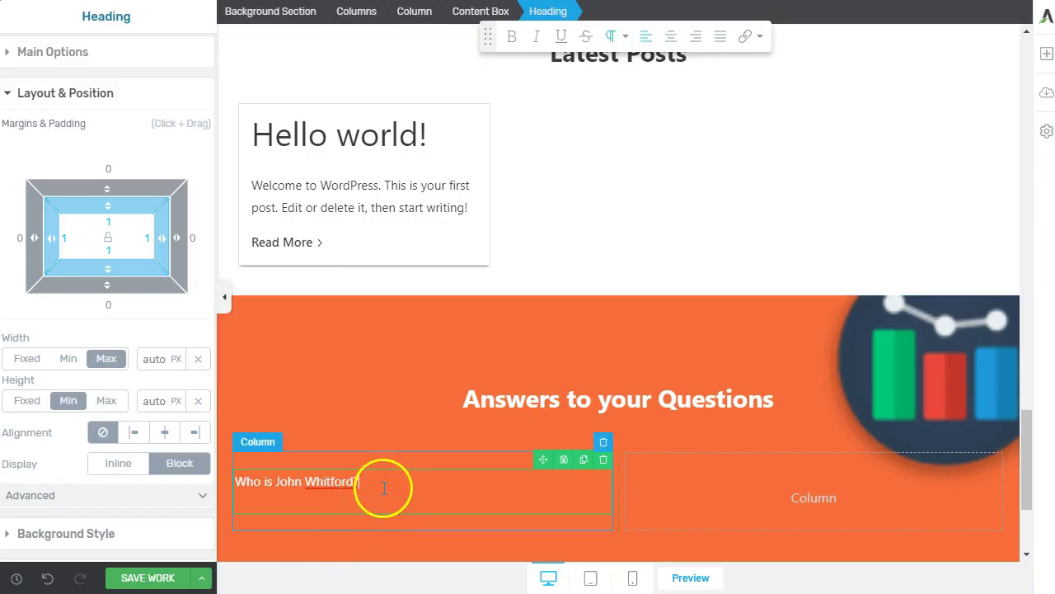
{"action": "key", "text": "ctrl+z"}
{"action": "right_click", "coordinate": [380, 487]}
{"action": "left_click", "coordinate": [431, 580]}
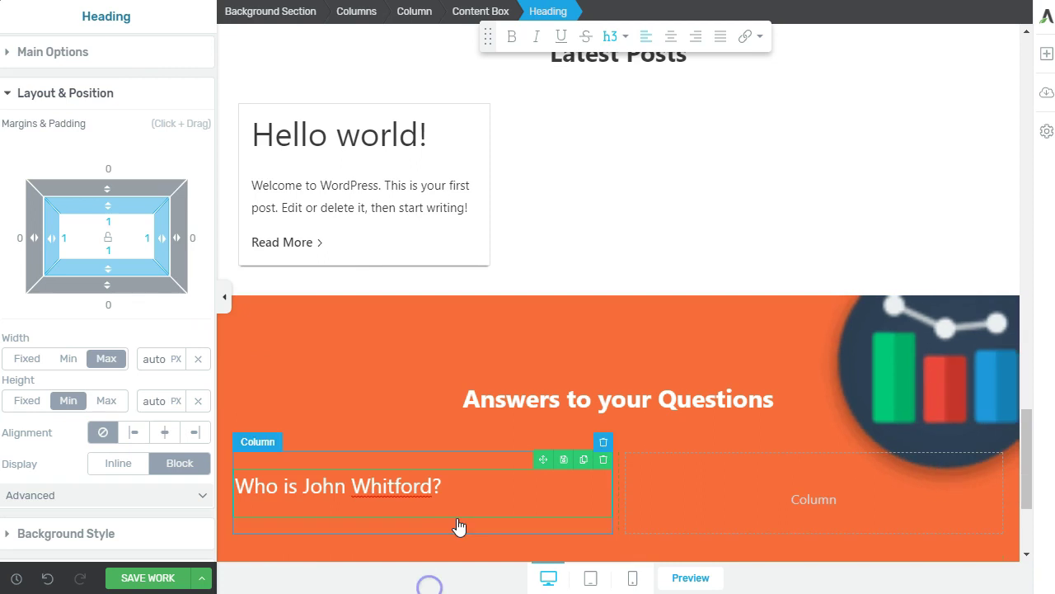
{"action": "left_click", "coordinate": [481, 501]}
{"action": "scroll", "coordinate": [519, 494], "scroll_direction": "down", "scroll_amount": 1}
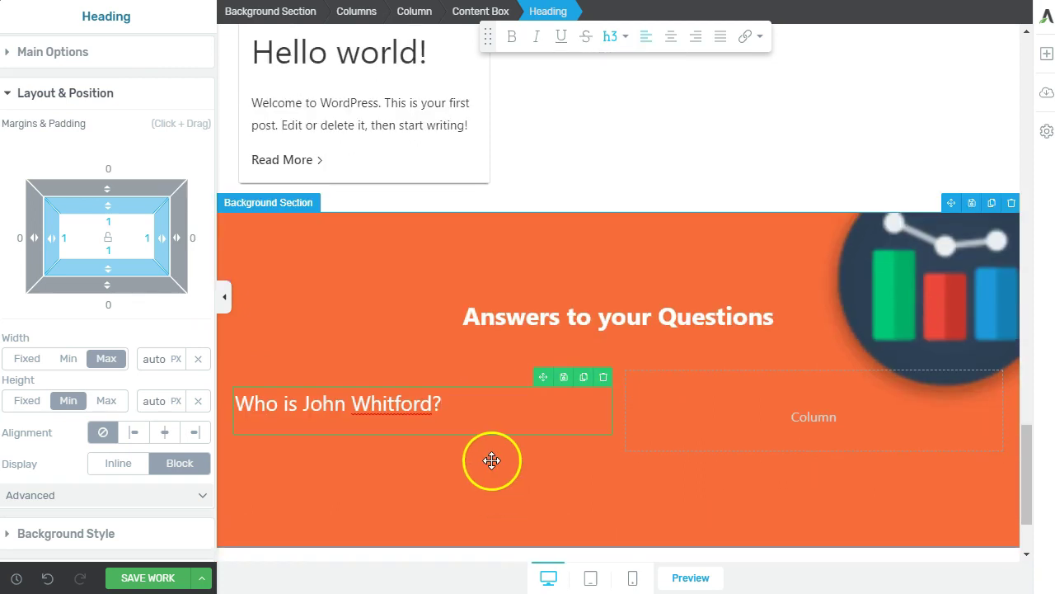
Add a text element under the question heading and fill it with the "After 7 years as a corporate engineer…" answer copied from the original page
{"action": "left_click", "coordinate": [1047, 55]}
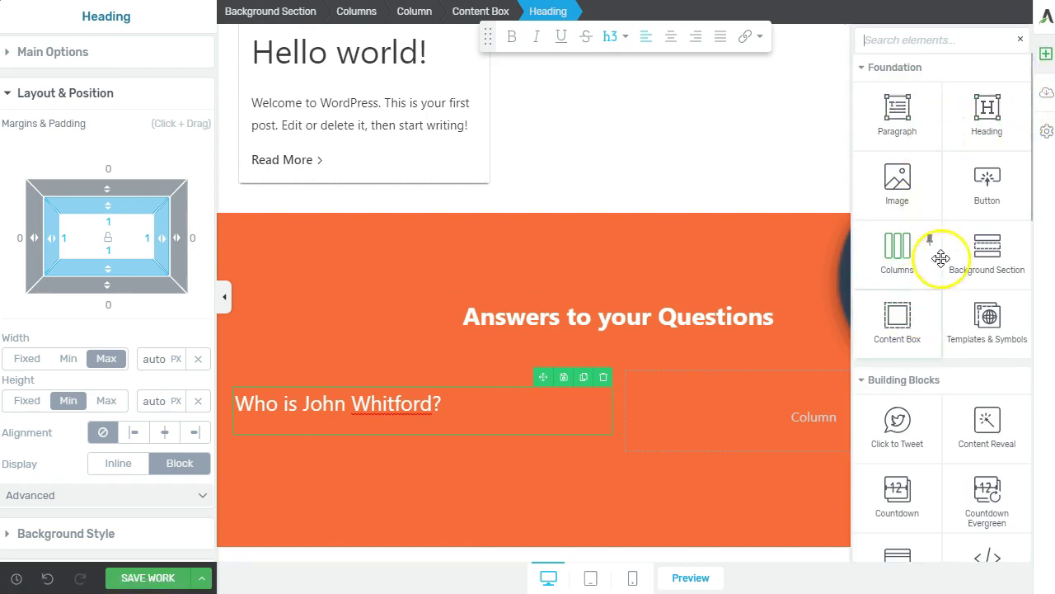
{"action": "left_click_drag", "start_coordinate": [970, 242], "coordinate": [428, 445]}
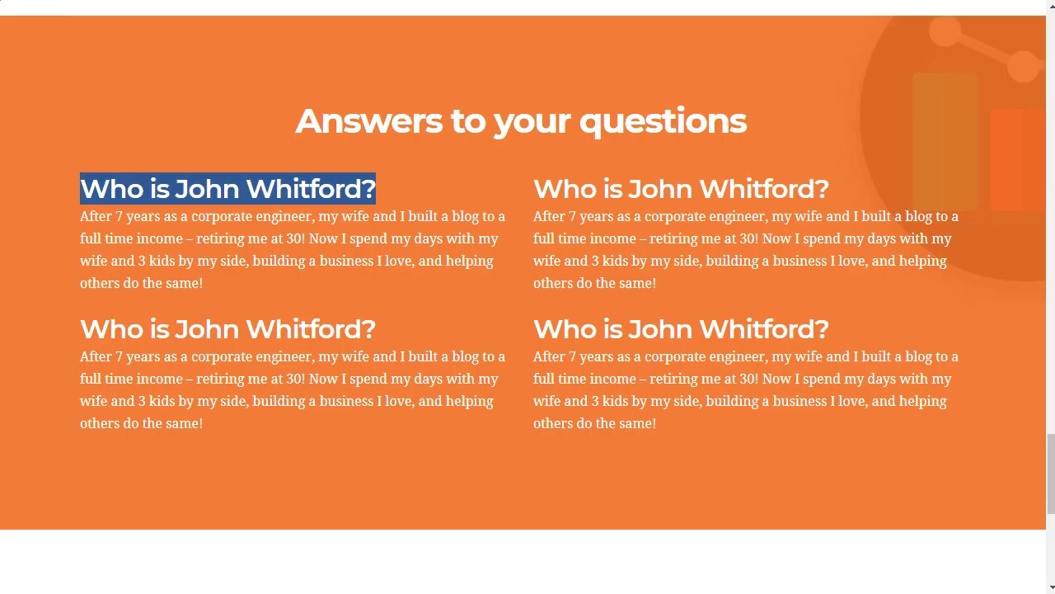
{"action": "left_click_drag", "start_coordinate": [213, 282], "coordinate": [79, 218]}
{"action": "key", "text": "ctrl+c"}
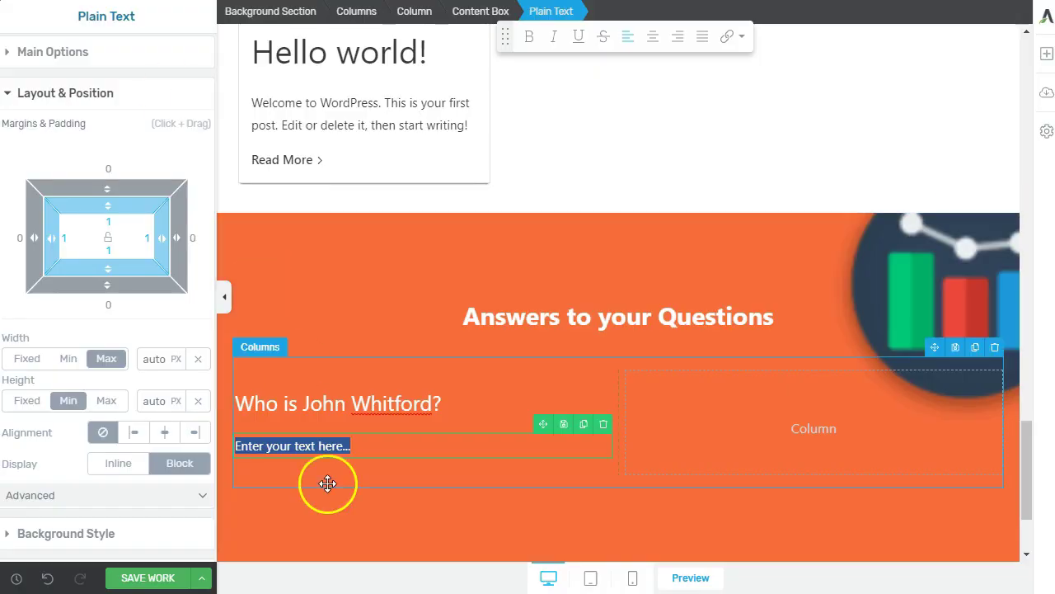
{"action": "right_click", "coordinate": [372, 443]}
{"action": "left_click", "coordinate": [442, 549]}
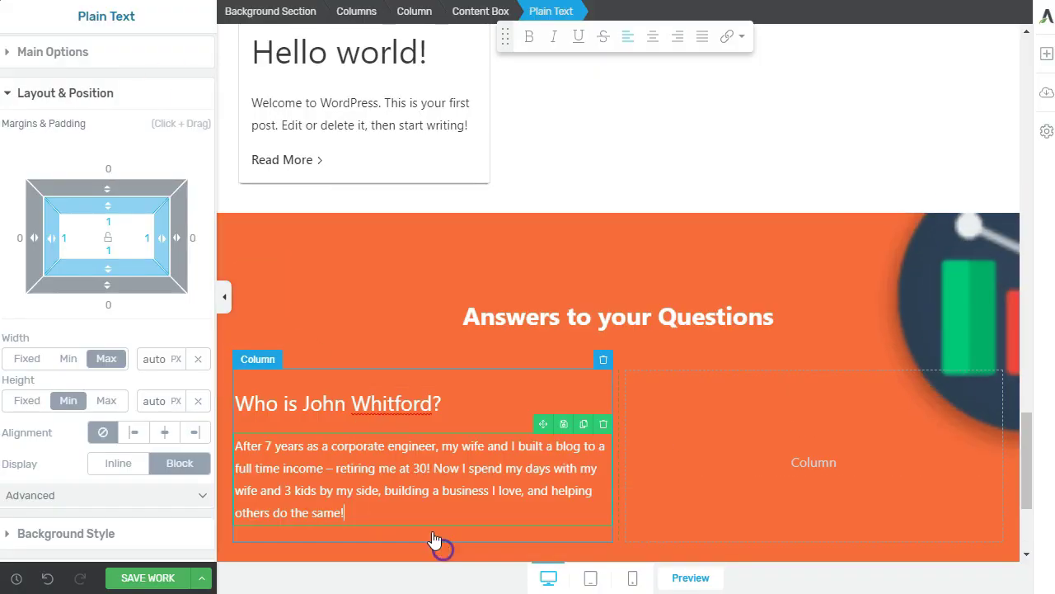
{"action": "left_click", "coordinate": [475, 358]}
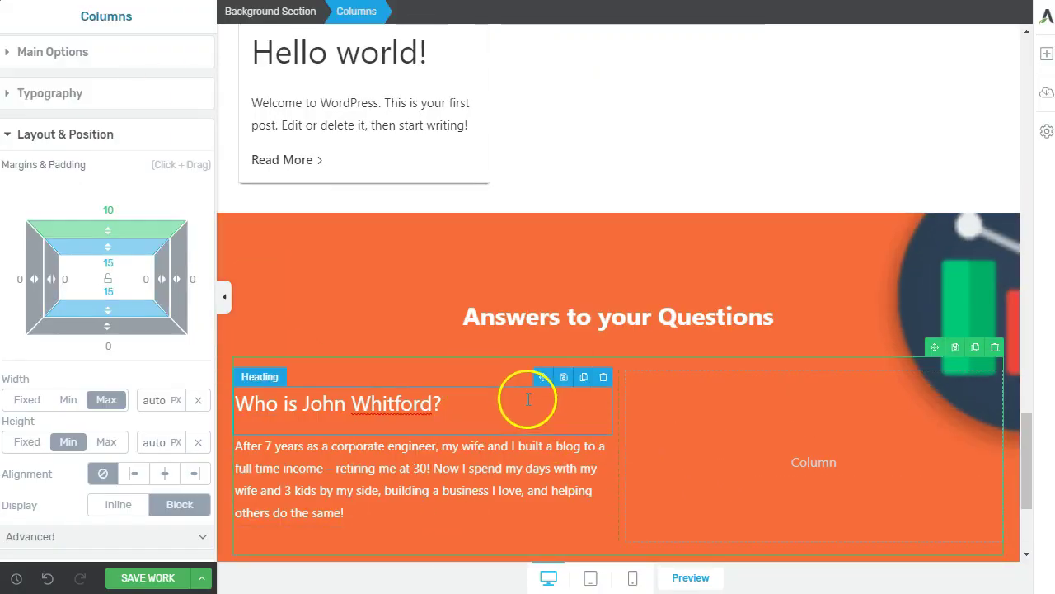
{"action": "left_click", "coordinate": [490, 401]}
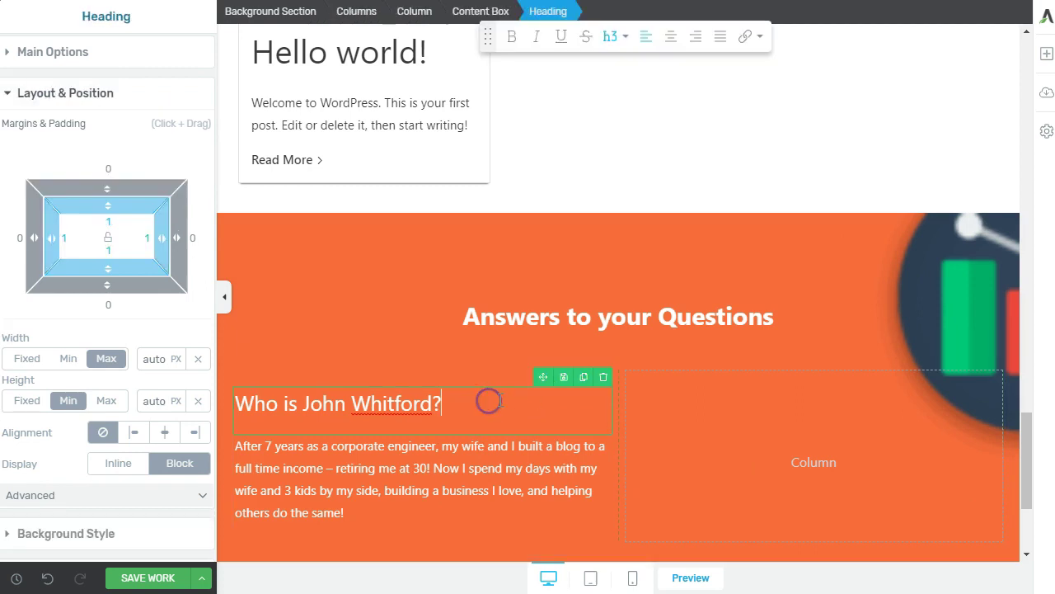
{"action": "left_click", "coordinate": [475, 20]}
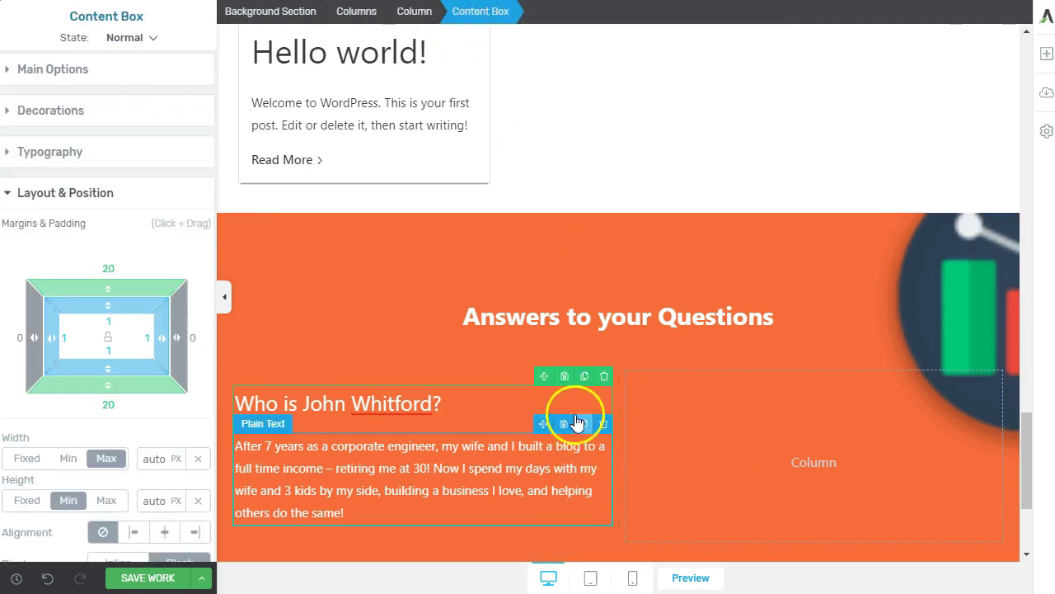
{"action": "scroll", "coordinate": [572, 426], "scroll_direction": "down", "scroll_amount": 2}
Set the line height of the first column's question heading to 0.8 em
{"action": "left_click", "coordinate": [352, 262]}
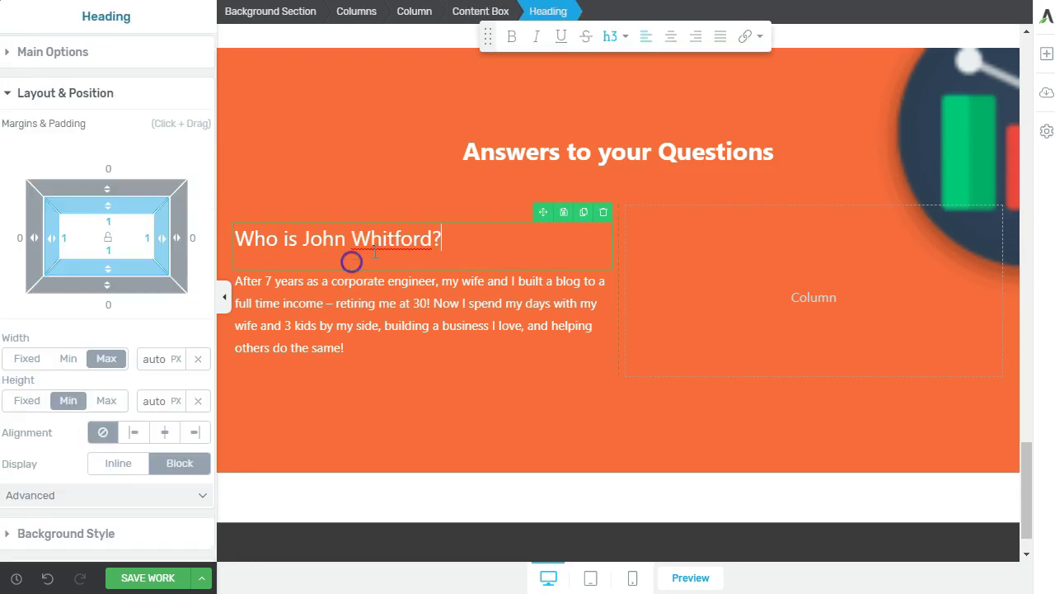
{"action": "left_click", "coordinate": [353, 265]}
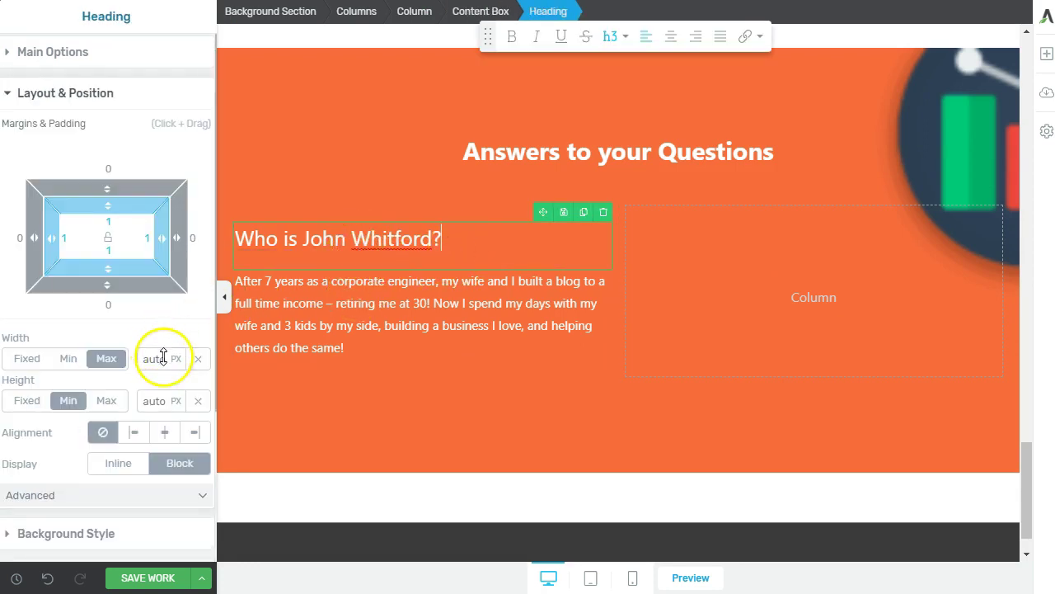
{"action": "left_click", "coordinate": [72, 66]}
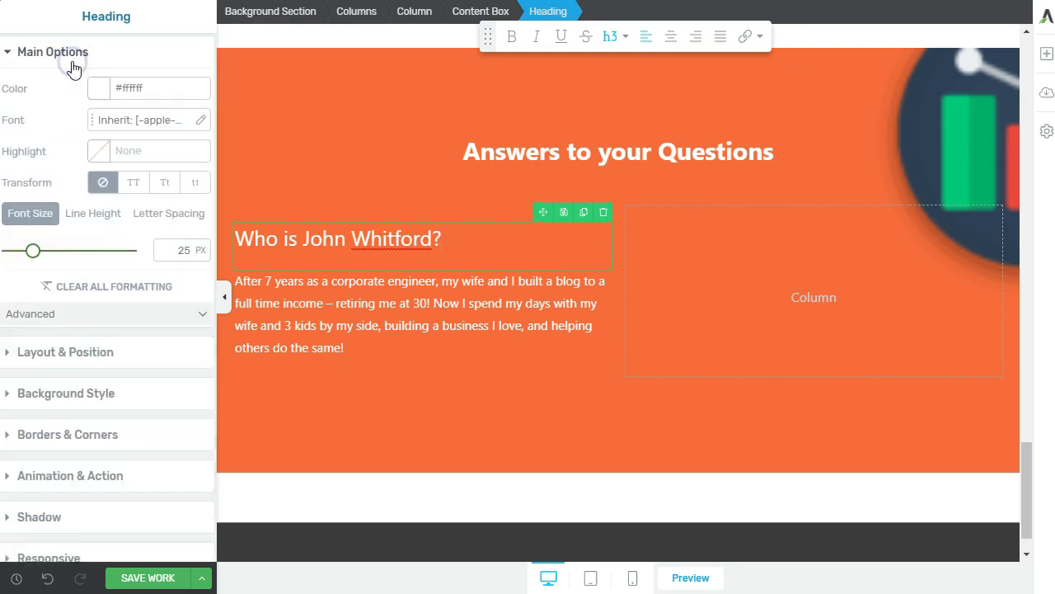
{"action": "left_click", "coordinate": [96, 218]}
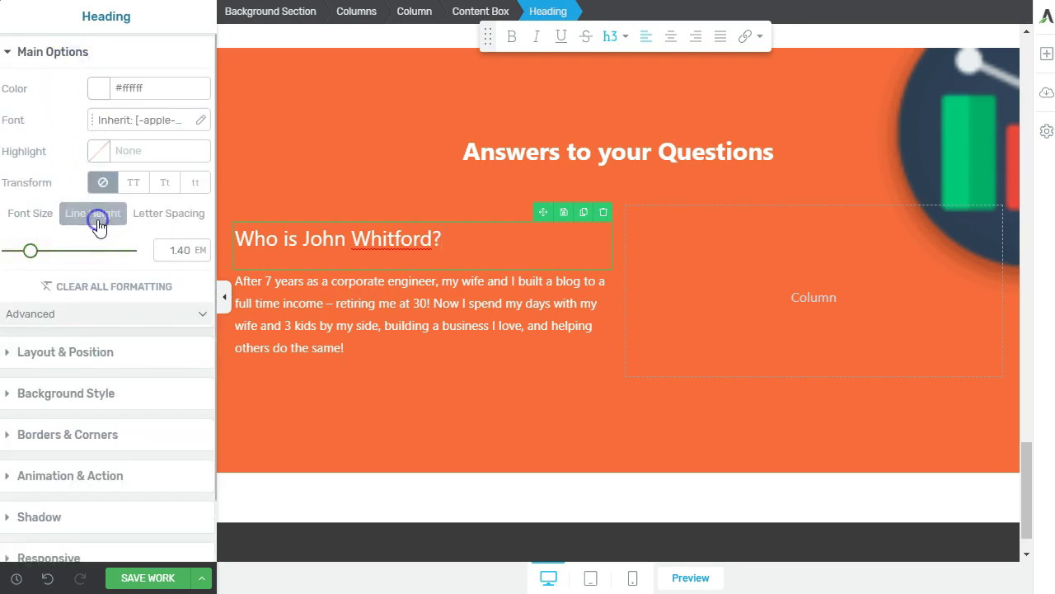
{"action": "mouse_move", "coordinate": [31, 259]}
{"action": "left_mouse_down"}
{"action": "mouse_move", "coordinate": [10, 258]}
{"action": "mouse_move", "coordinate": [33, 260]}
{"action": "mouse_move", "coordinate": [12, 262]}
{"action": "mouse_move", "coordinate": [28, 269]}
{"action": "left_mouse_up"}
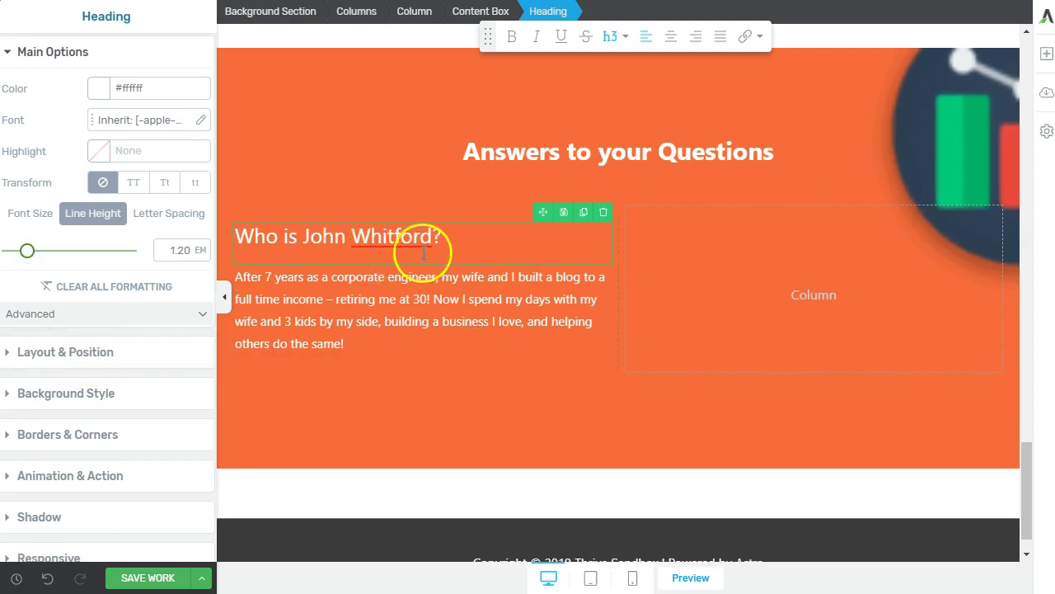
{"action": "double_click", "coordinate": [179, 250]}
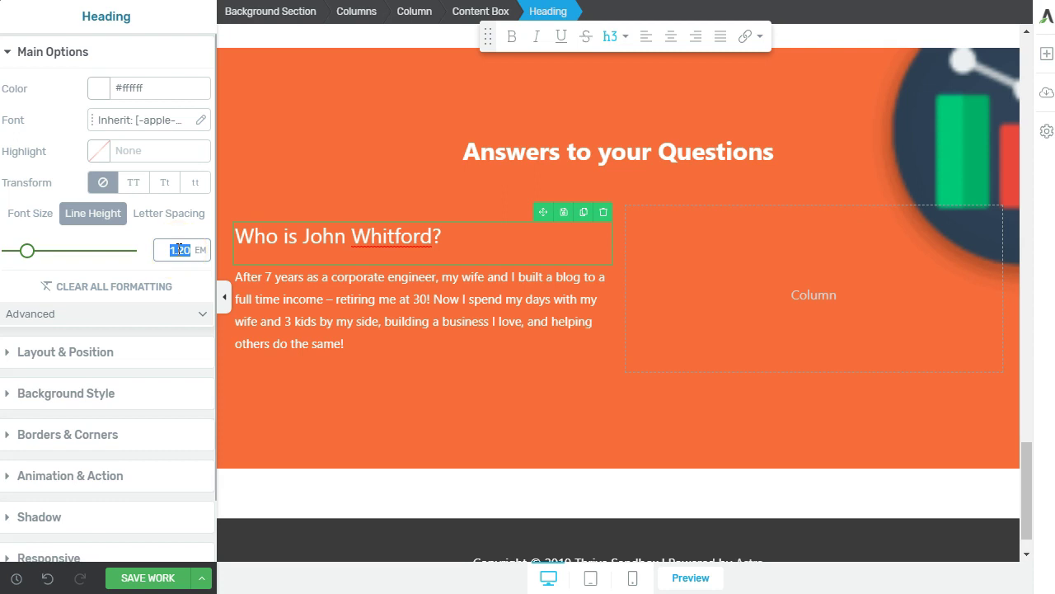
{"action": "type", "text": "0.8"}
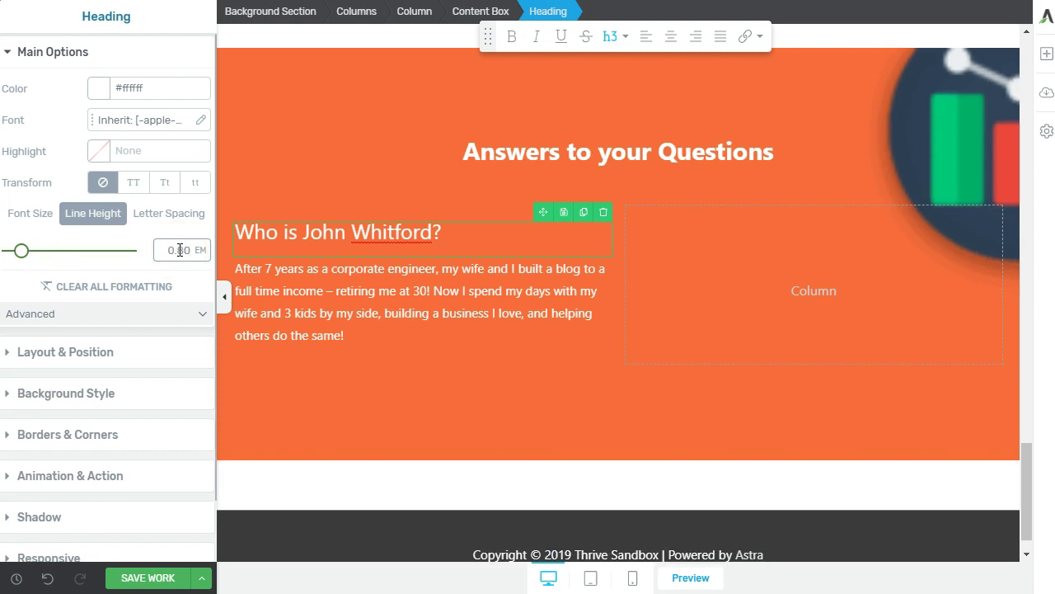
{"action": "left_click", "coordinate": [434, 388]}
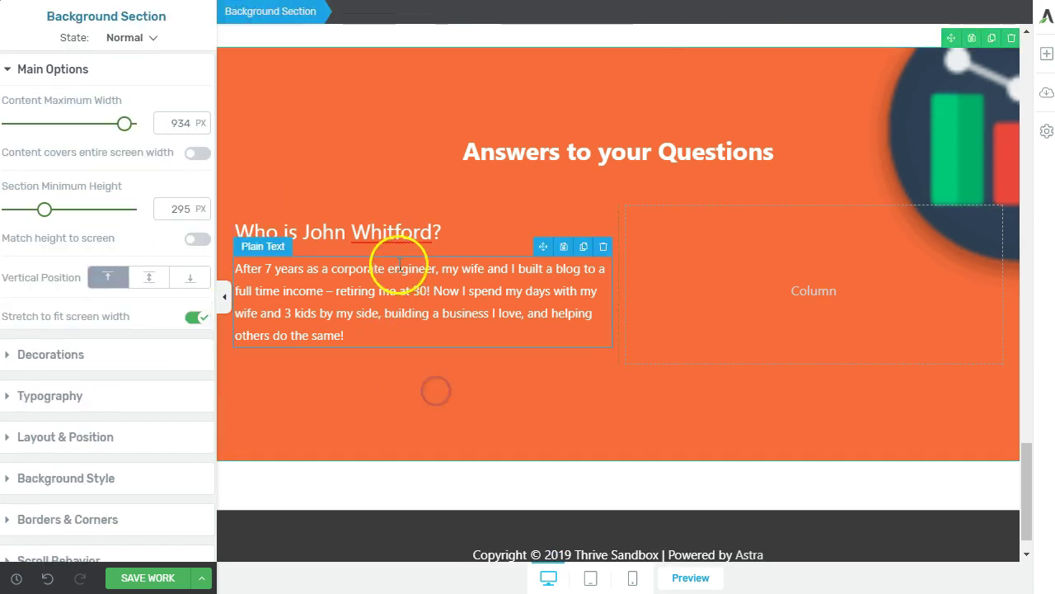
Give the question heading a bottom padding of 2 and a bottom margin of 1
{"action": "left_click", "coordinate": [439, 241]}
{"action": "left_click", "coordinate": [82, 358]}
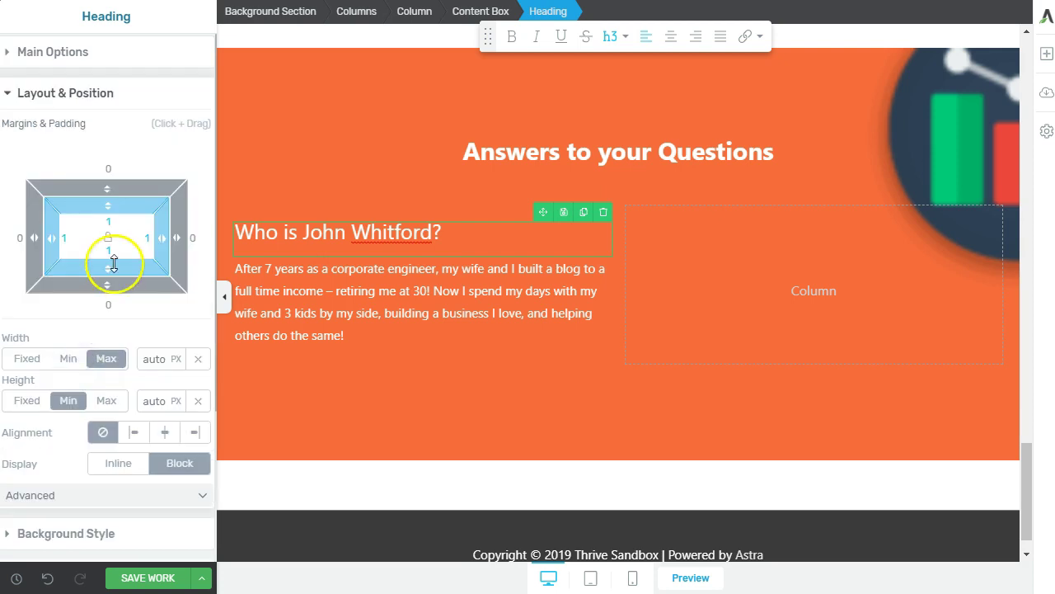
{"action": "left_click_drag", "start_coordinate": [114, 262], "coordinate": [112, 267]}
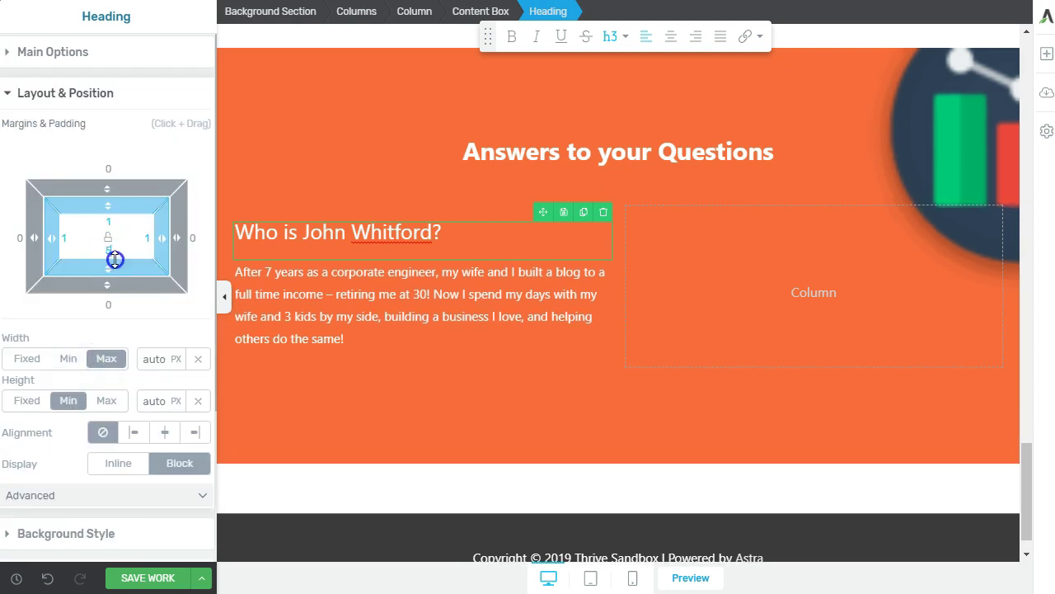
{"action": "left_click_drag", "start_coordinate": [115, 267], "coordinate": [104, 288]}
Check how the question section looks in tablet view, and return to desktop view
{"action": "left_click", "coordinate": [590, 578]}
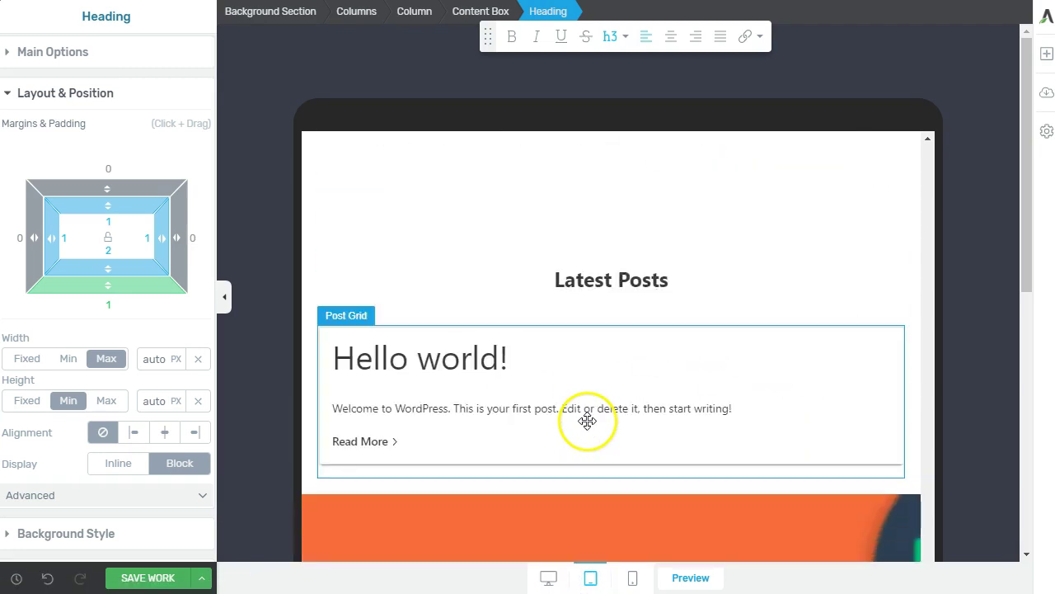
{"action": "scroll", "coordinate": [646, 497], "scroll_direction": "down", "scroll_amount": 8}
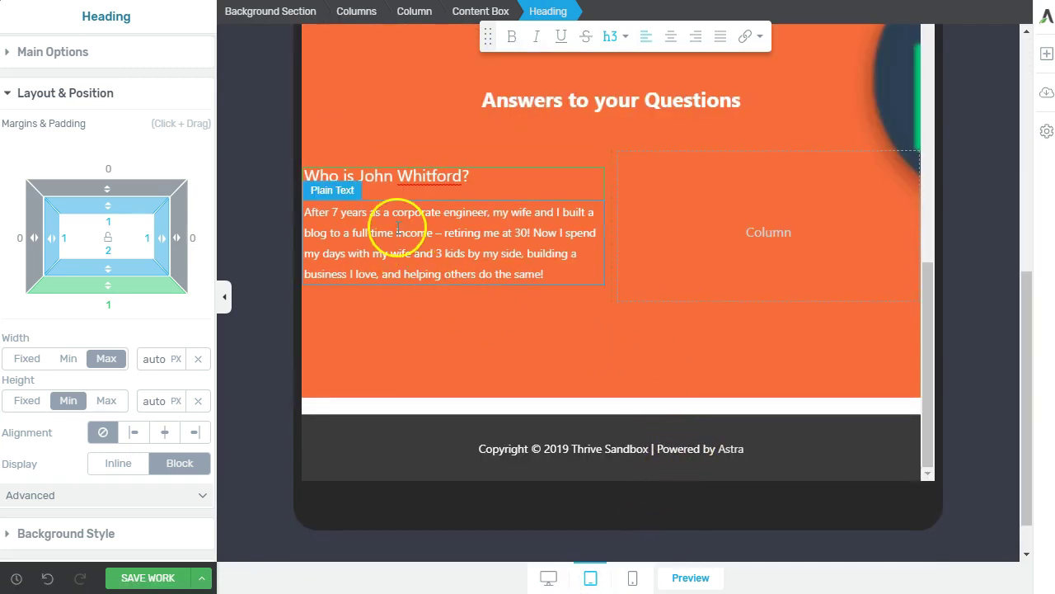
{"action": "scroll", "coordinate": [614, 286], "scroll_direction": "up", "scroll_amount": 1}
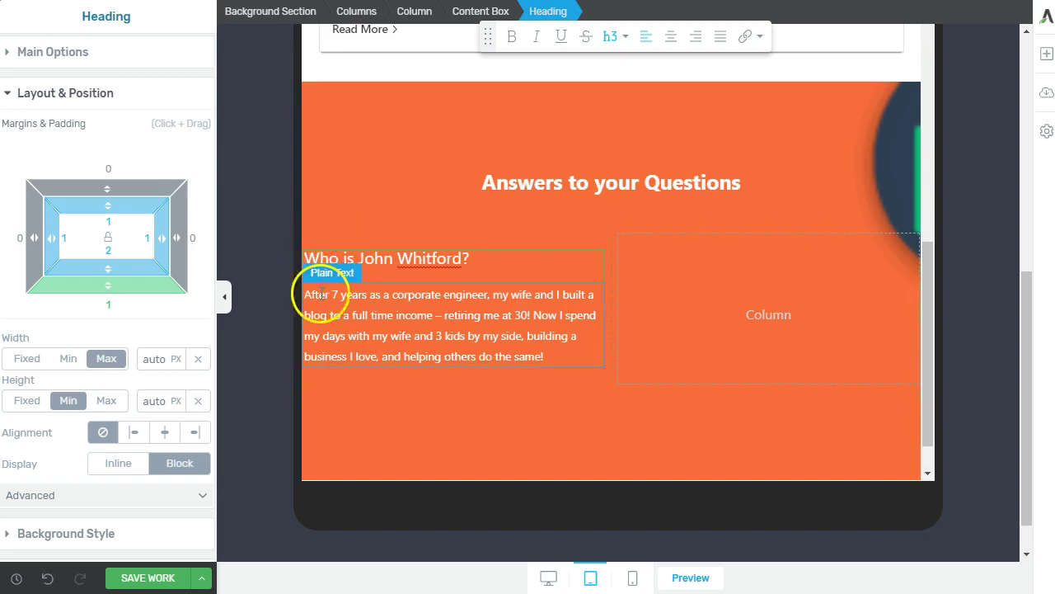
{"action": "scroll", "coordinate": [523, 401], "scroll_direction": "up", "scroll_amount": 2}
{"action": "scroll", "coordinate": [523, 401], "scroll_direction": "down", "scroll_amount": 2}
{"action": "scroll", "coordinate": [487, 382], "scroll_direction": "down", "scroll_amount": 1}
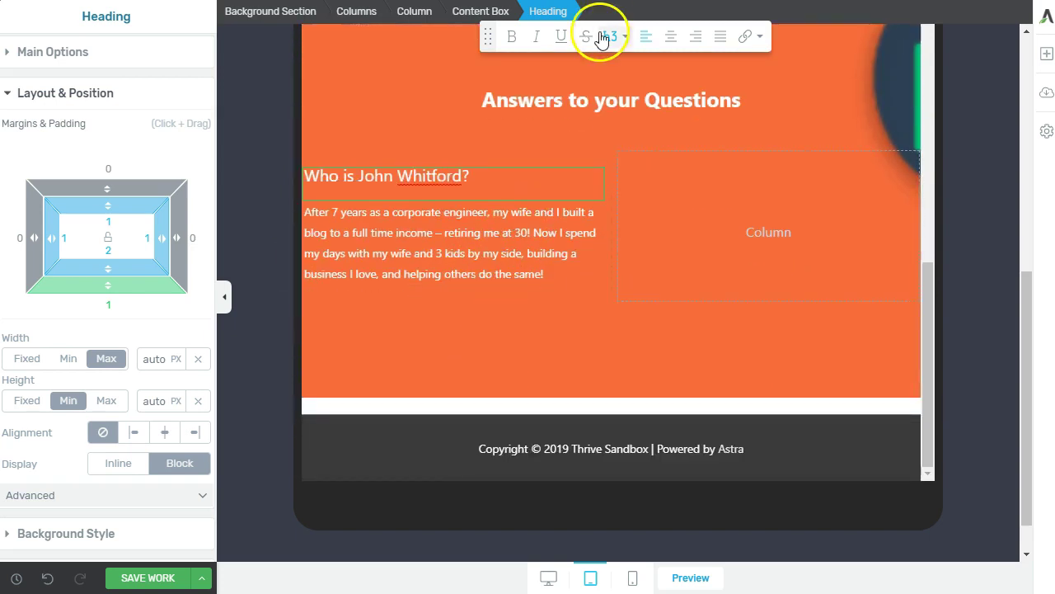
{"action": "left_click", "coordinate": [548, 576]}
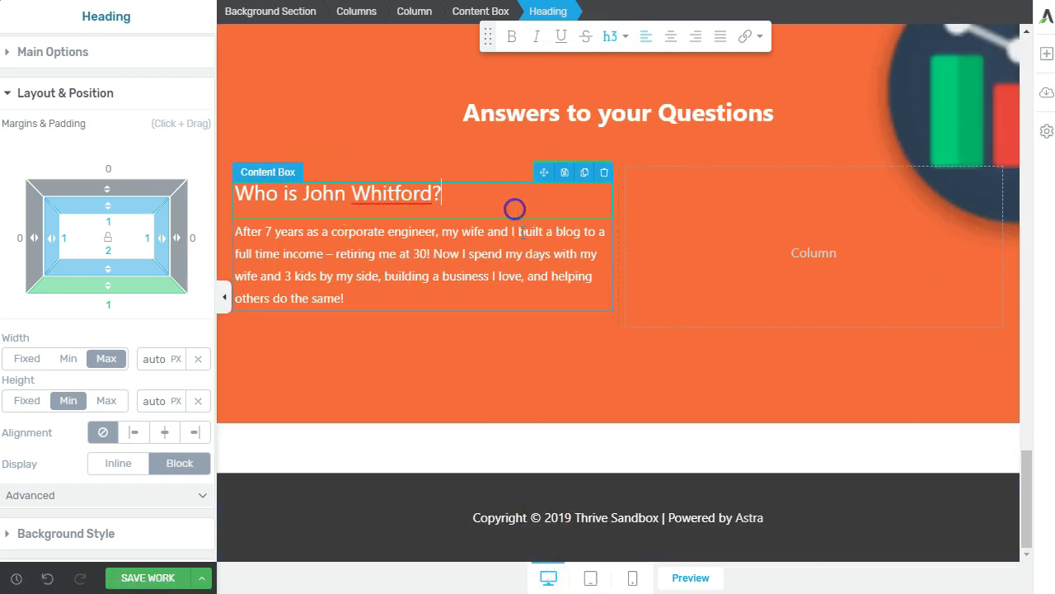
{"action": "scroll", "coordinate": [495, 288], "scroll_direction": "up", "scroll_amount": 2}
{"action": "left_click", "coordinate": [417, 342]}
{"action": "left_click", "coordinate": [426, 367]}
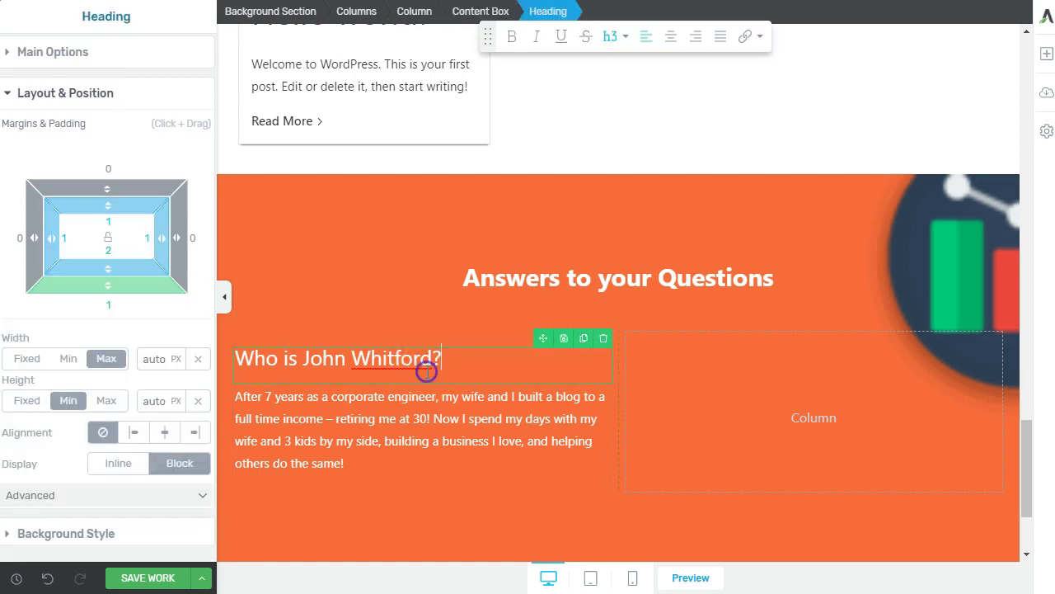
{"action": "left_click", "coordinate": [479, 11]}
{"action": "left_click", "coordinate": [584, 338]}
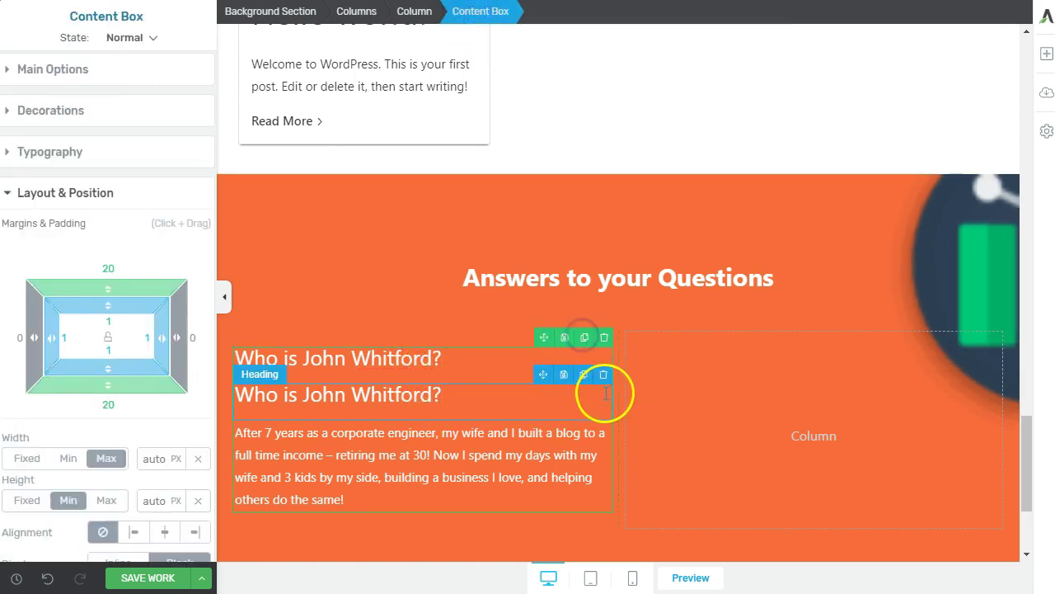
{"action": "left_click", "coordinate": [603, 375]}
{"action": "left_click", "coordinate": [507, 402]}
Duplicate the whole question-and-answer content box until the first column holds four of them
{"action": "left_click", "coordinate": [482, 11]}
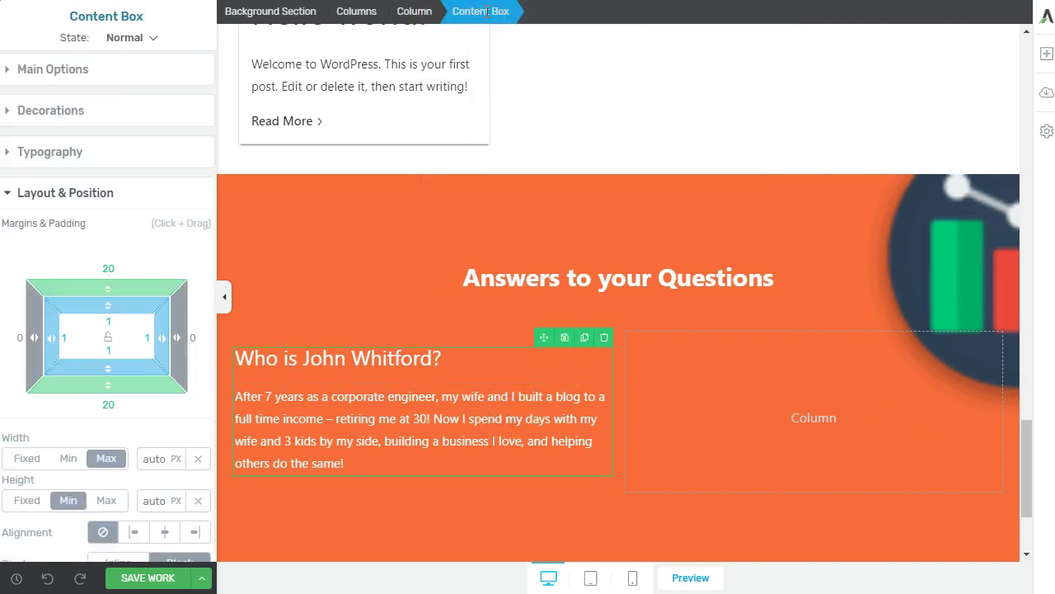
{"action": "left_click", "coordinate": [569, 377]}
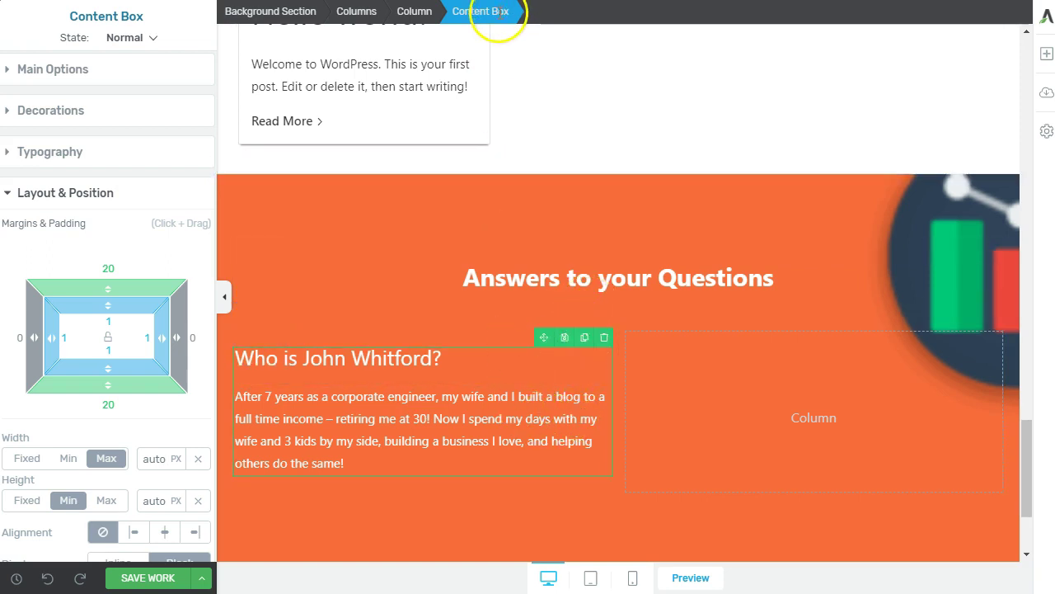
{"action": "left_click", "coordinate": [582, 338]}
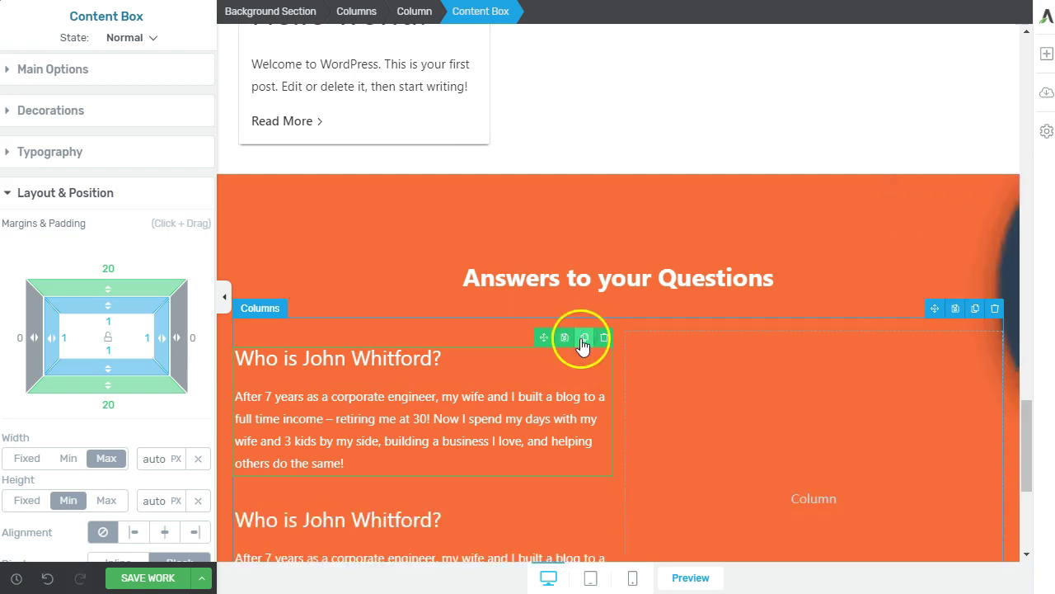
{"action": "scroll", "coordinate": [582, 344], "scroll_direction": "down", "scroll_amount": 3}
{"action": "scroll", "coordinate": [593, 198], "scroll_direction": "up", "scroll_amount": 2}
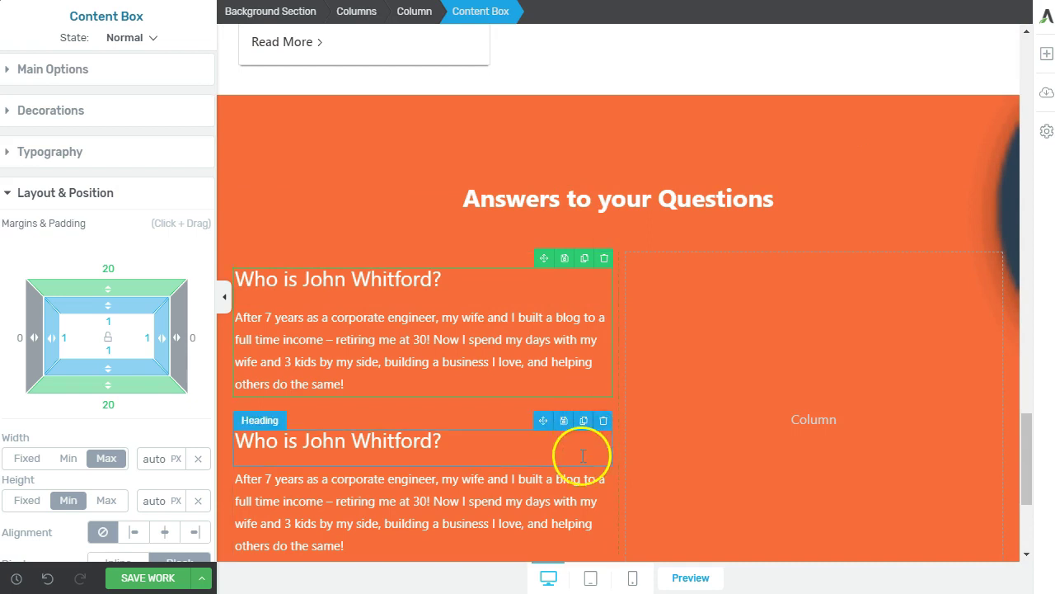
{"action": "left_click", "coordinate": [585, 258]}
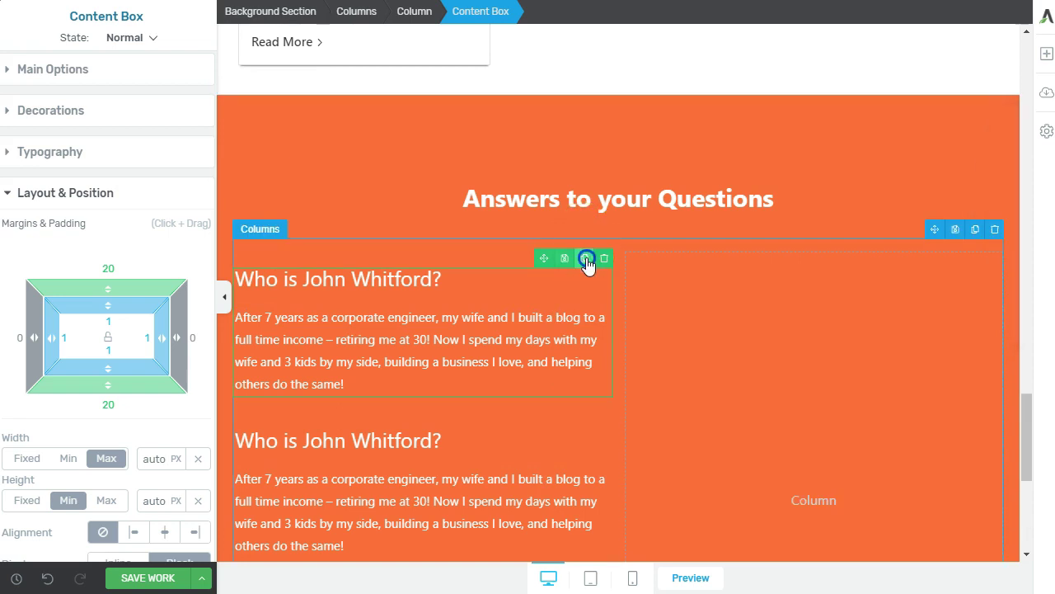
{"action": "scroll", "coordinate": [586, 263], "scroll_direction": "down", "scroll_amount": 4}
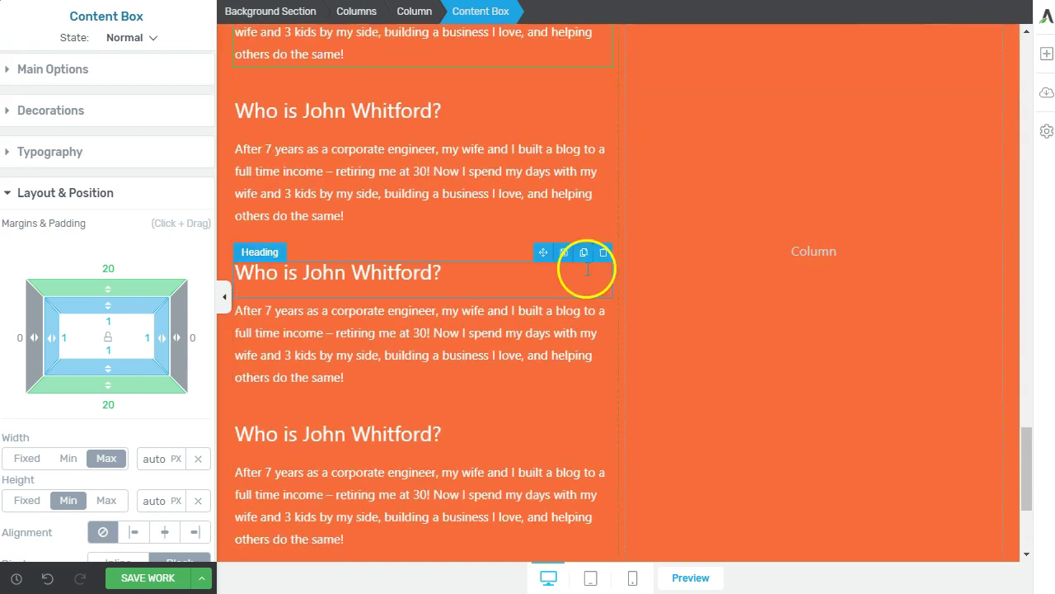
Move the third content box from the first column into the empty second column
{"action": "left_click", "coordinate": [305, 330]}
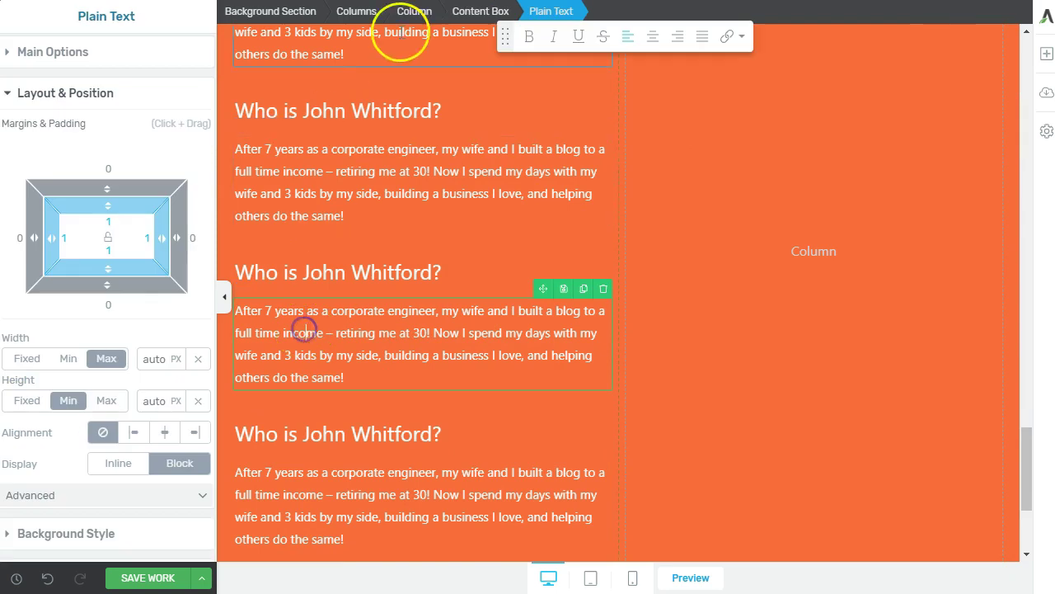
{"action": "left_click", "coordinate": [475, 11]}
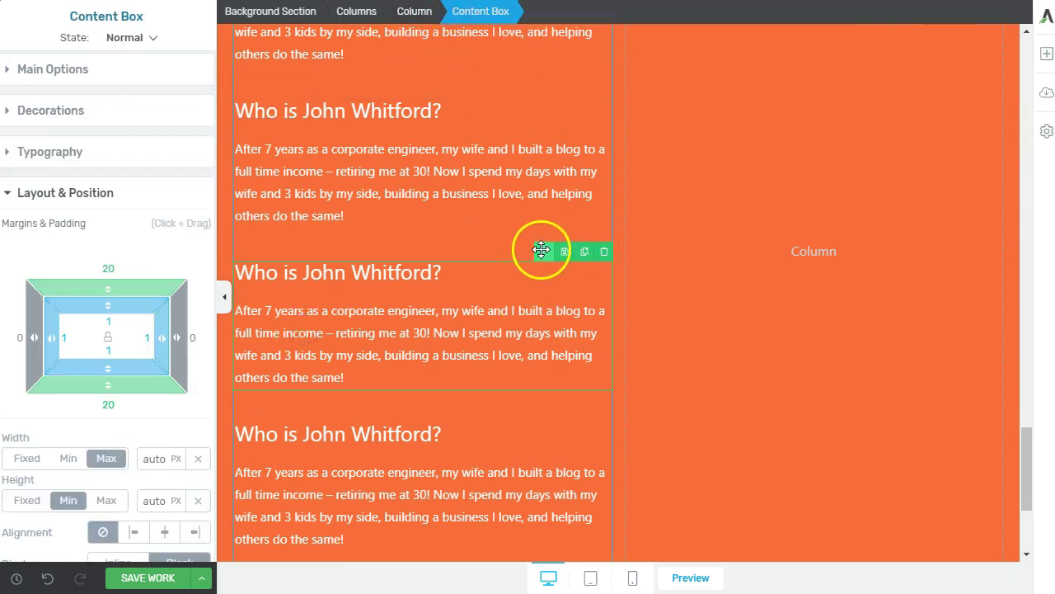
{"action": "left_click_drag", "start_coordinate": [558, 252], "coordinate": [756, 227]}
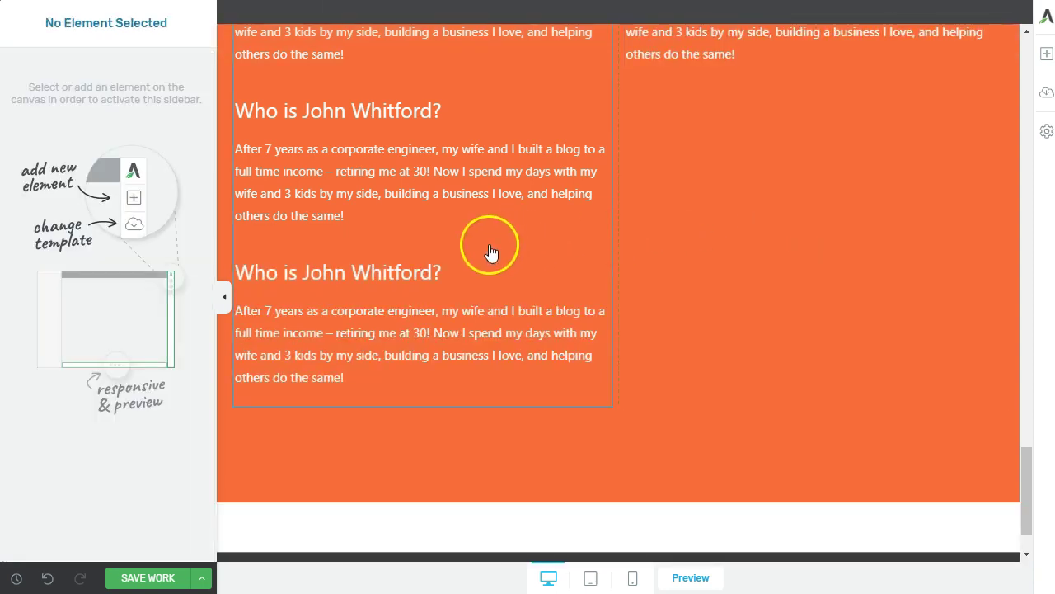
Move the last content box of the first column below the one in the second column
{"action": "left_click", "coordinate": [424, 307]}
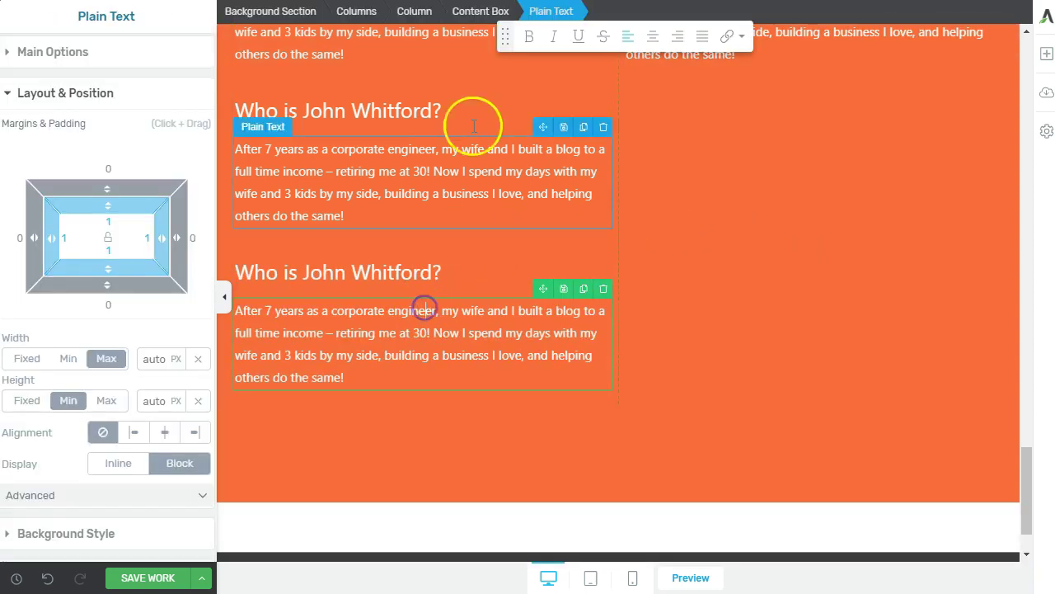
{"action": "left_click", "coordinate": [459, 13]}
{"action": "left_click_drag", "start_coordinate": [565, 244], "coordinate": [724, 452]}
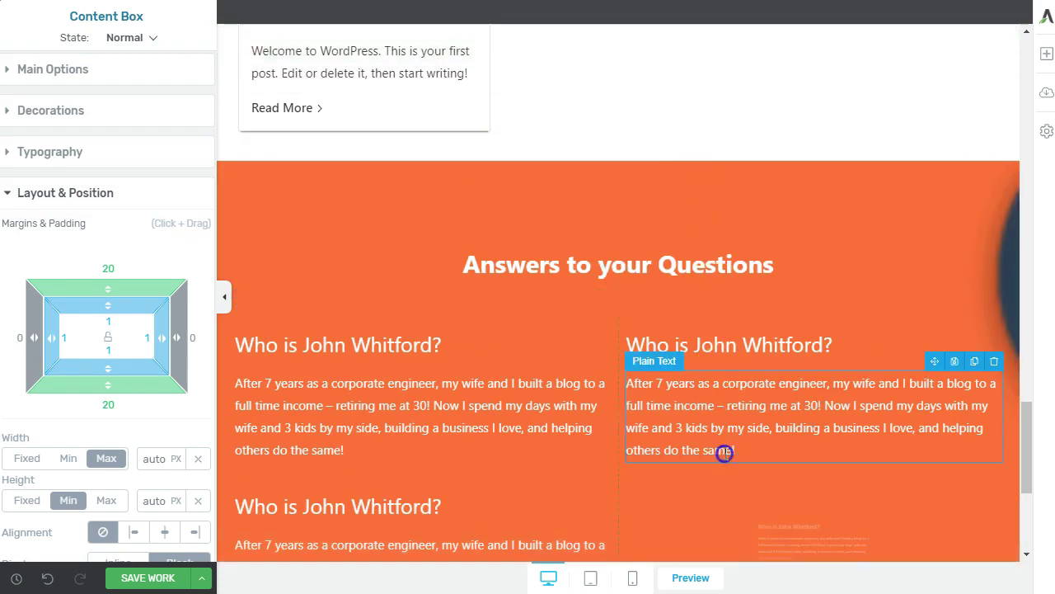
{"action": "left_click", "coordinate": [528, 466]}
{"action": "scroll", "coordinate": [784, 400], "scroll_direction": "down", "scroll_amount": 2}
{"action": "left_click", "coordinate": [737, 483]}
{"action": "left_click", "coordinate": [676, 518]}
Compare the arrangement and spacing of the four questions with the original page's section
{"action": "scroll", "coordinate": [679, 514], "scroll_direction": "down", "scroll_amount": 2}
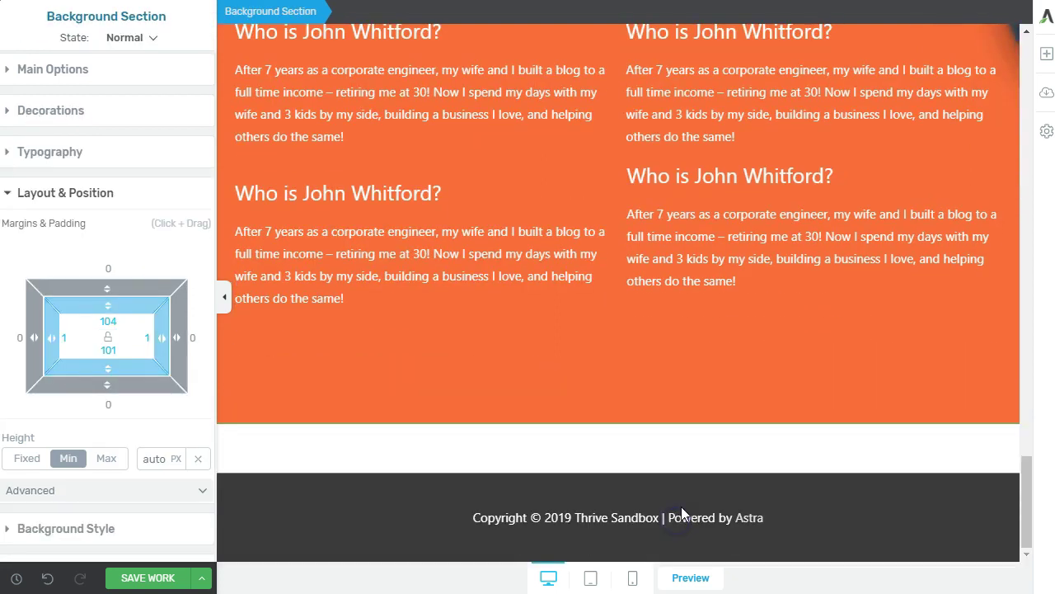
{"action": "scroll", "coordinate": [681, 486], "scroll_direction": "up", "scroll_amount": 7}
{"action": "scroll", "coordinate": [693, 393], "scroll_direction": "down", "scroll_amount": 3}
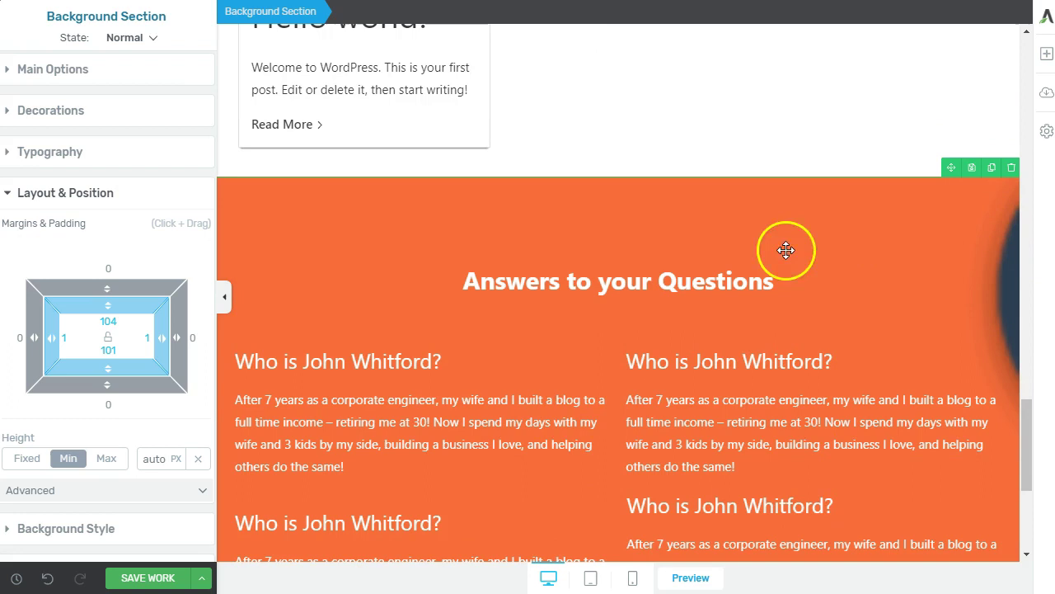
{"action": "scroll", "coordinate": [707, 217], "scroll_direction": "down", "scroll_amount": 2}
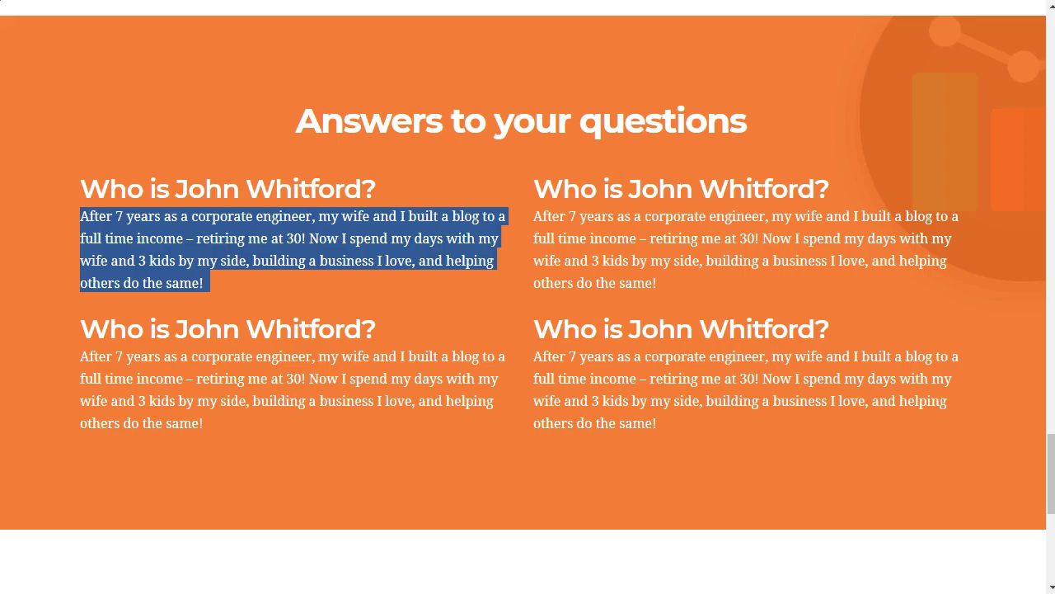
{"action": "left_click", "coordinate": [582, 308]}
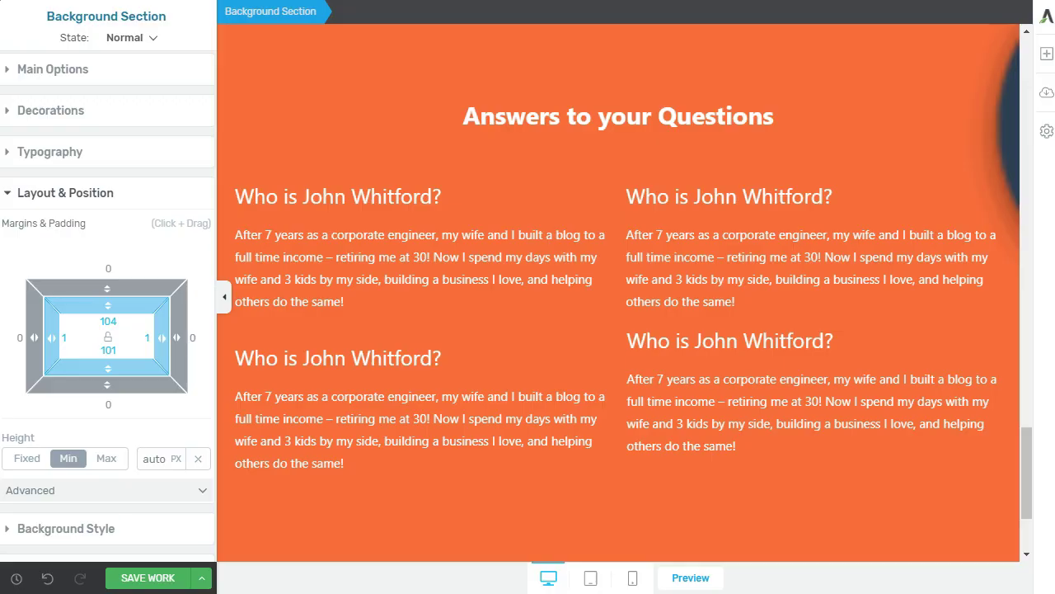
Save the page and open its preview
{"action": "left_click", "coordinate": [134, 578]}
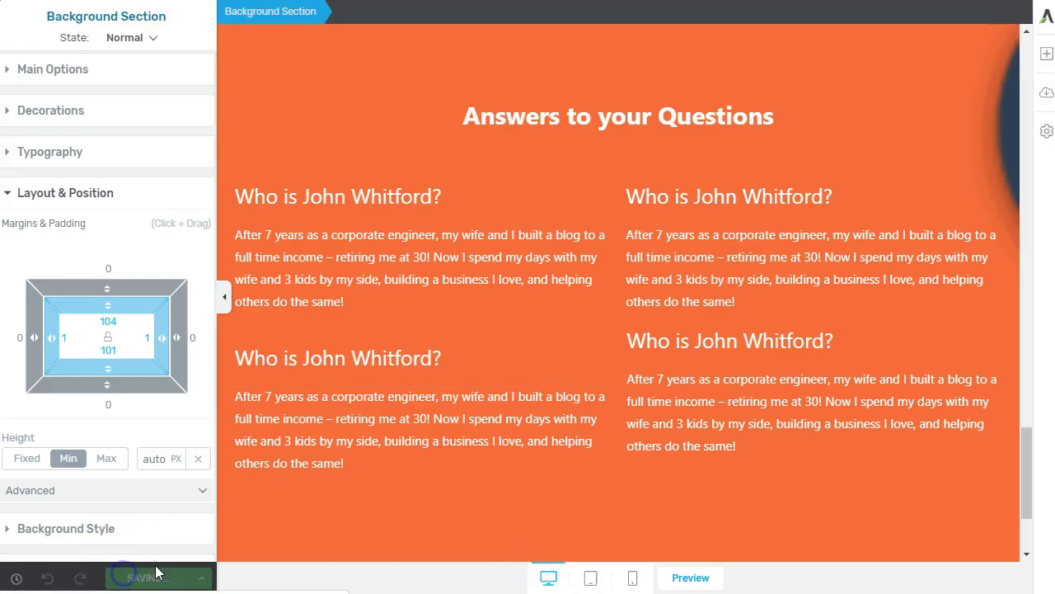
{"action": "left_click", "coordinate": [657, 581]}
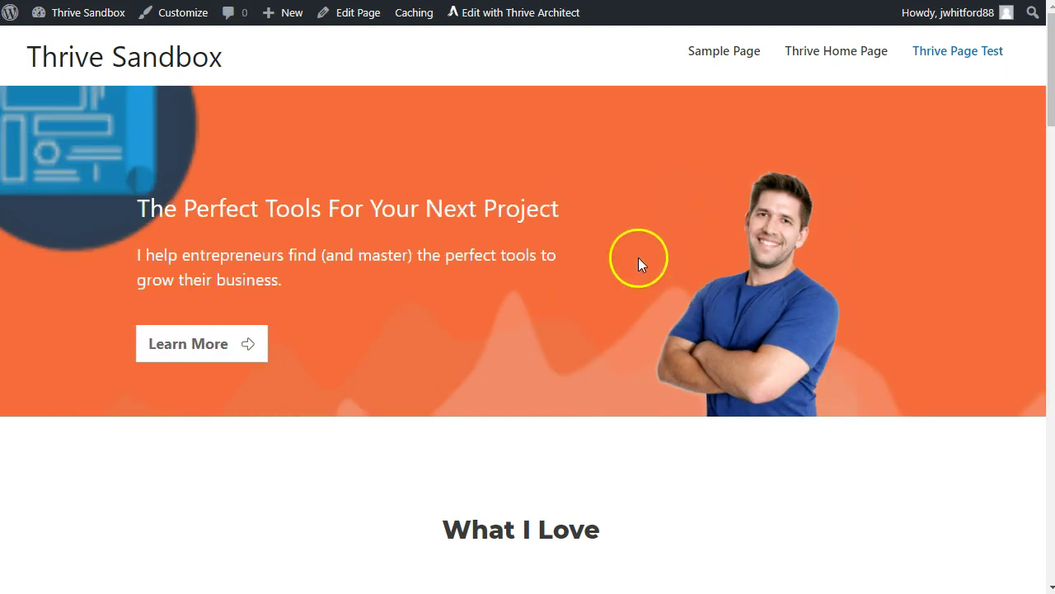
Review the previewed page down to Latest Posts, and examine the original page's answers section and what follows it
{"action": "scroll", "coordinate": [654, 197], "scroll_direction": "down", "scroll_amount": 10}
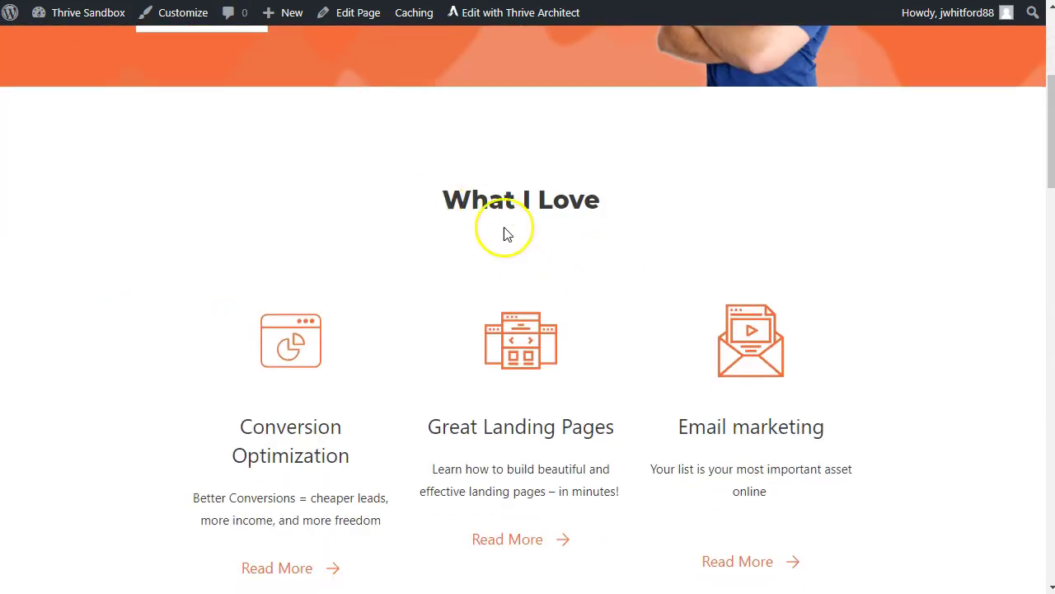
{"action": "scroll", "coordinate": [478, 393], "scroll_direction": "down", "scroll_amount": 6}
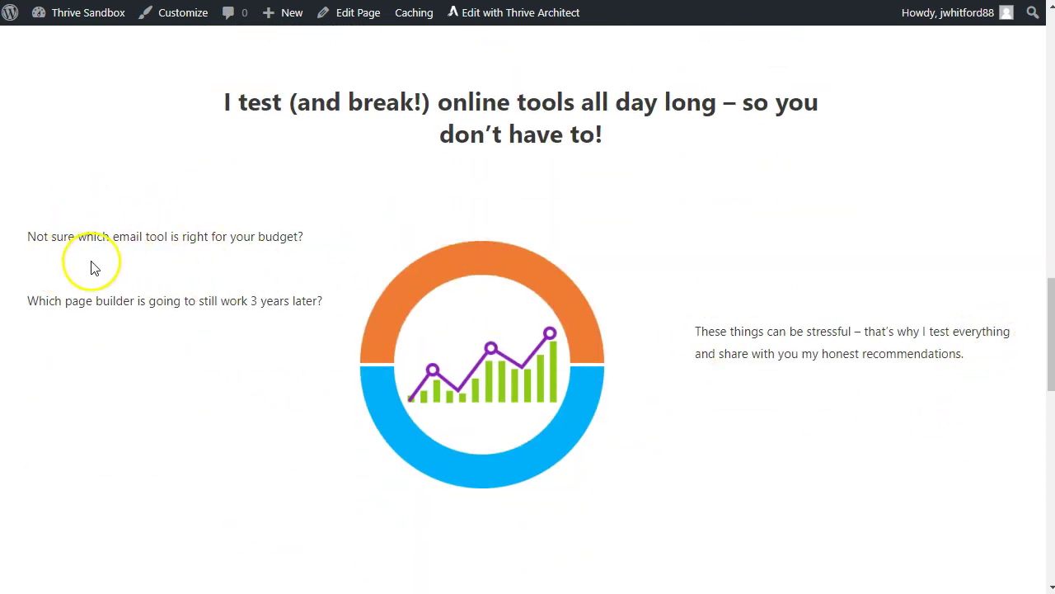
{"action": "scroll", "coordinate": [29, 236], "scroll_direction": "down", "scroll_amount": 3}
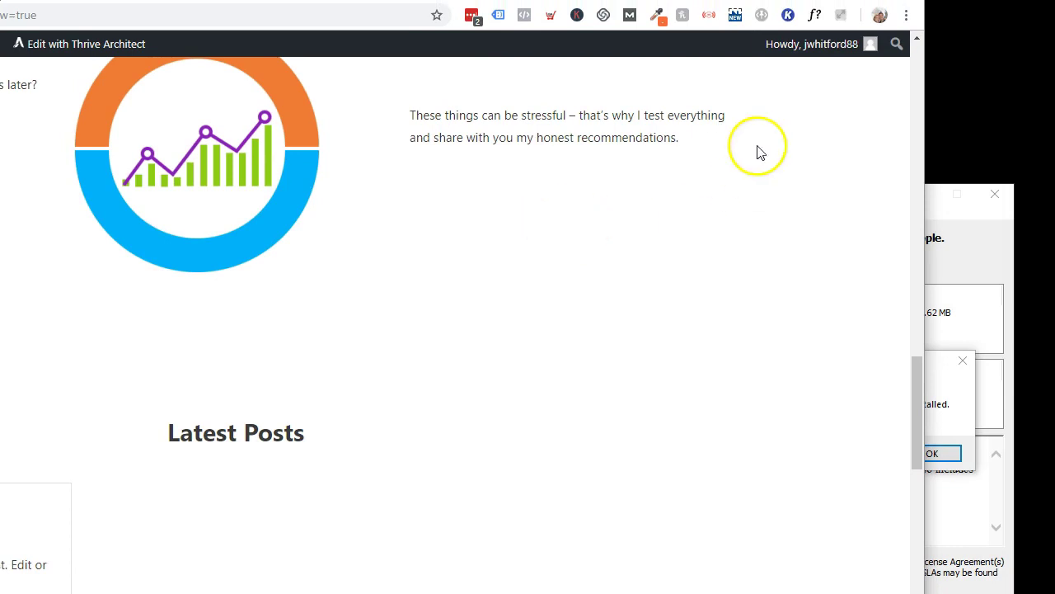
{"action": "left_click_drag", "start_coordinate": [927, 219], "coordinate": [763, 270]}
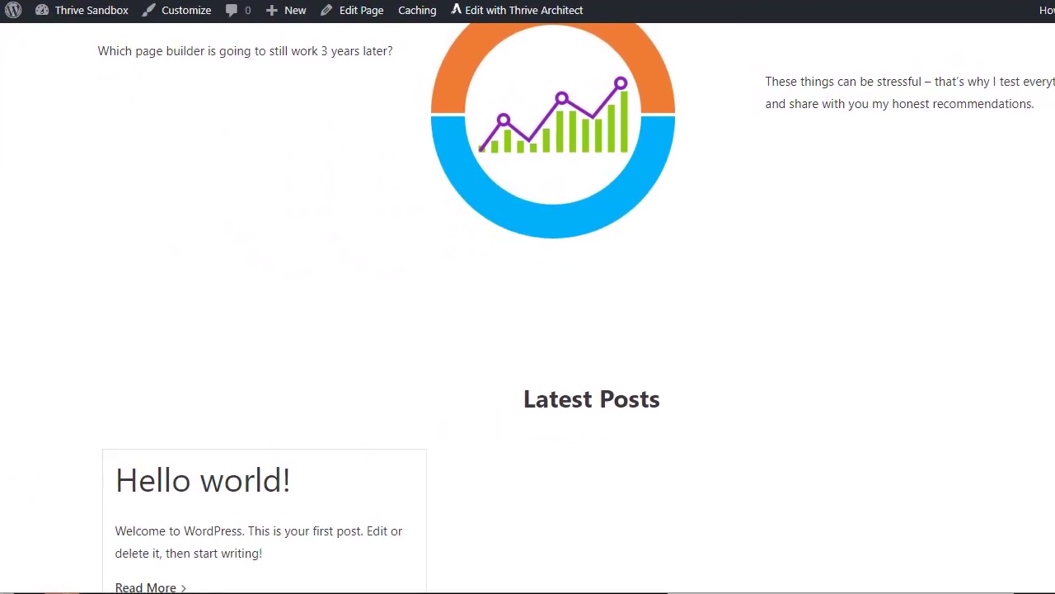
{"action": "left_click_drag", "start_coordinate": [1054, 278], "coordinate": [1052, 278]}
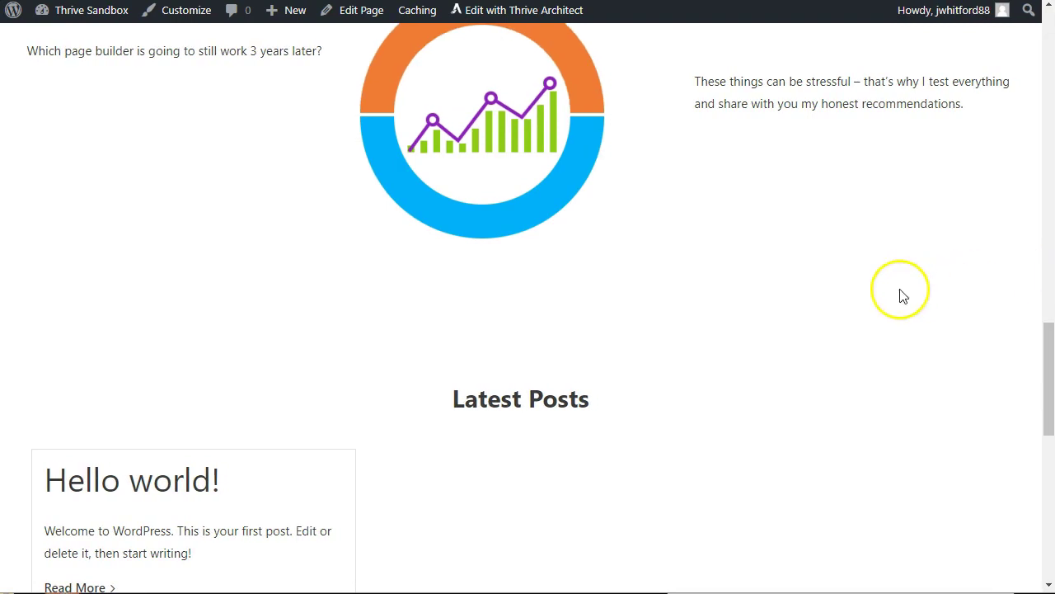
{"action": "scroll", "coordinate": [899, 292], "scroll_direction": "down", "scroll_amount": 8}
{"action": "scroll", "coordinate": [717, 282], "scroll_direction": "down", "scroll_amount": 2}
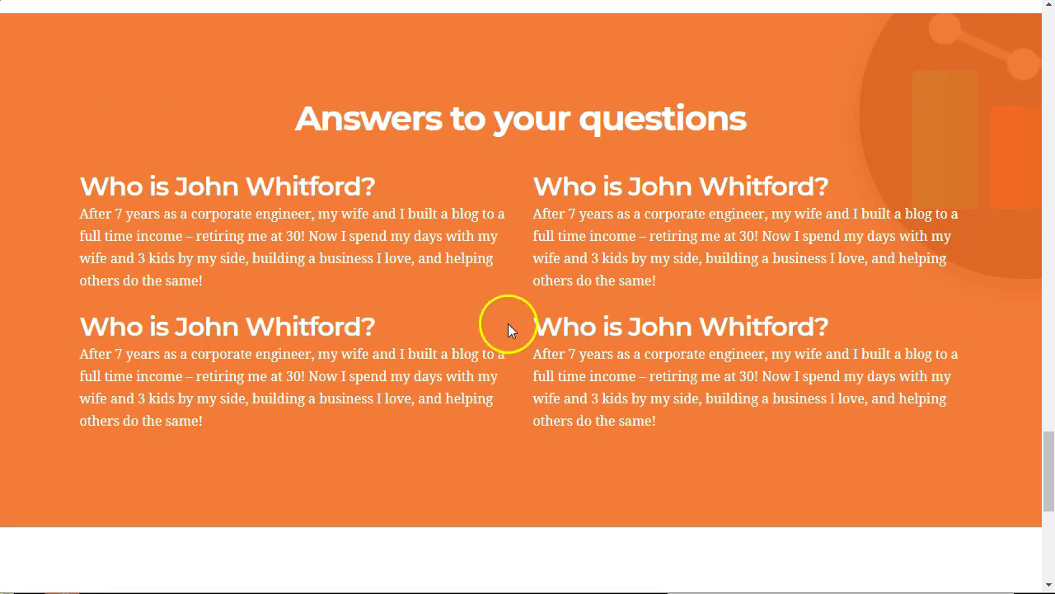
{"action": "scroll", "coordinate": [520, 326], "scroll_direction": "down", "scroll_amount": 5}
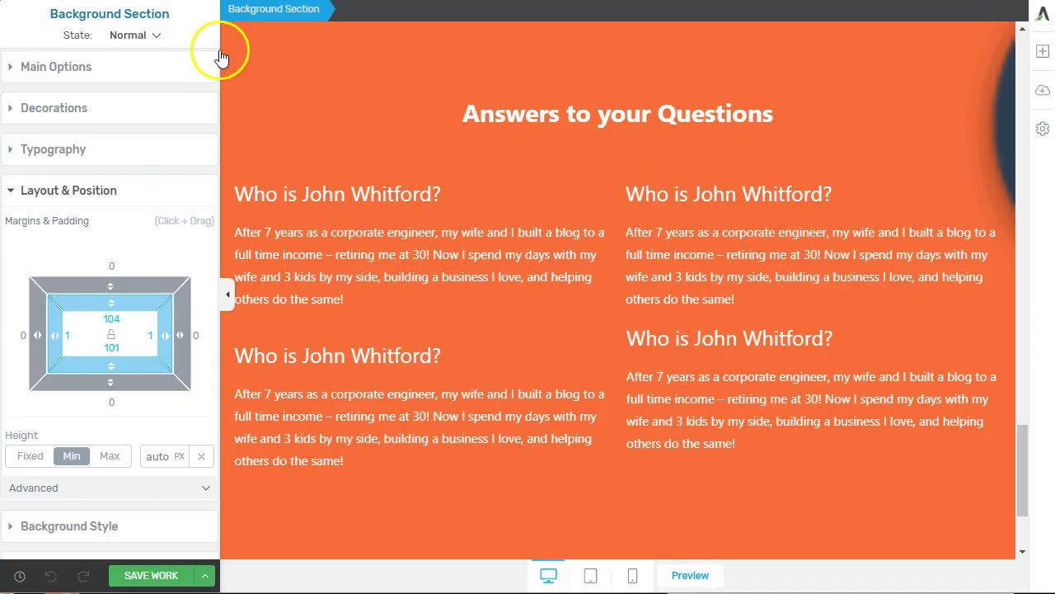
Add a Columns element with three columns in the white area below the orange answers section
{"action": "scroll", "coordinate": [597, 324], "scroll_direction": "down", "scroll_amount": 2}
{"action": "left_click", "coordinate": [586, 460]}
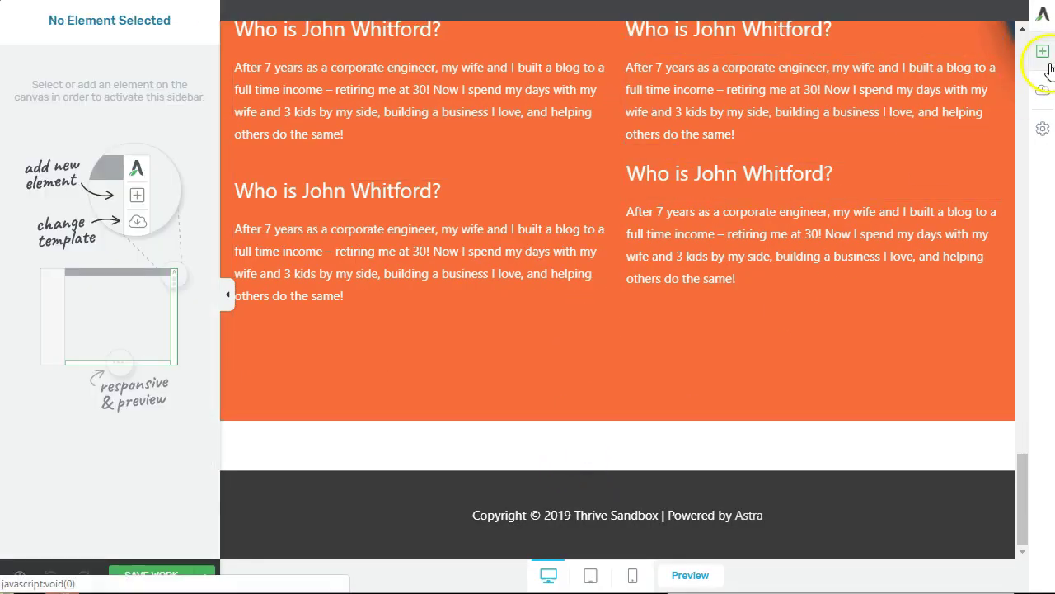
{"action": "left_click", "coordinate": [1043, 52]}
{"action": "left_click_drag", "start_coordinate": [924, 263], "coordinate": [615, 459]}
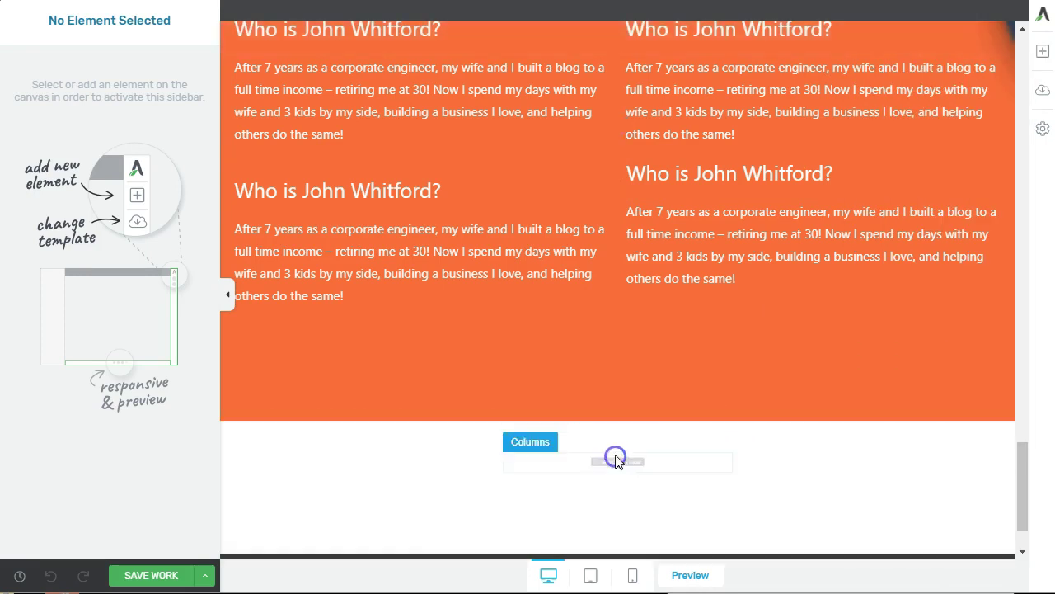
{"action": "left_click", "coordinate": [617, 354]}
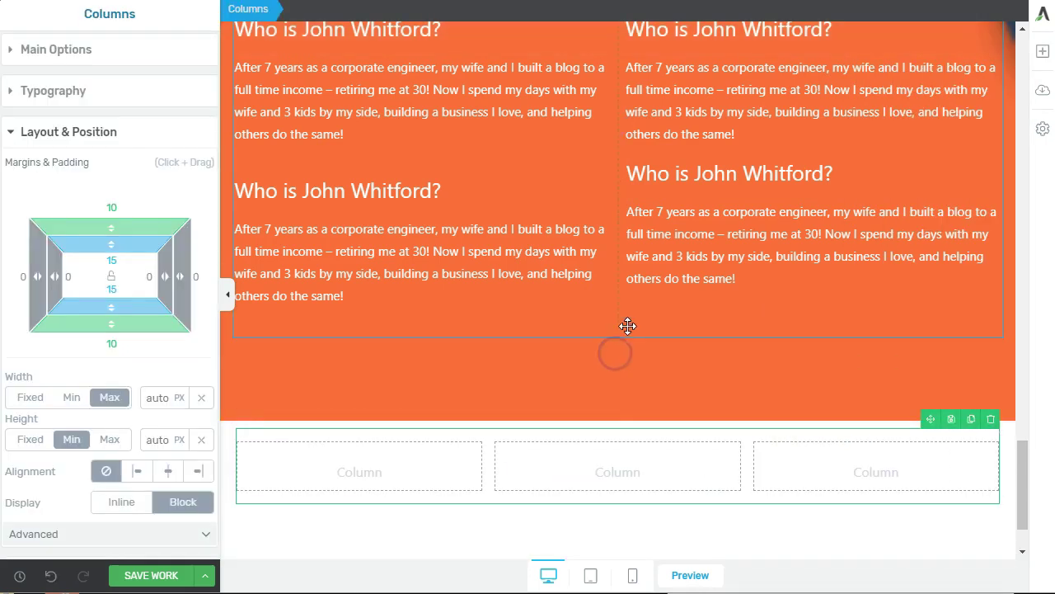
Add a heading reading "Follow Income Mesh" to the first of the three new columns
{"action": "left_click", "coordinate": [1043, 51]}
{"action": "left_click_drag", "start_coordinate": [983, 107], "coordinate": [376, 476]}
{"action": "type", "text": "Follow Income Mesh"}
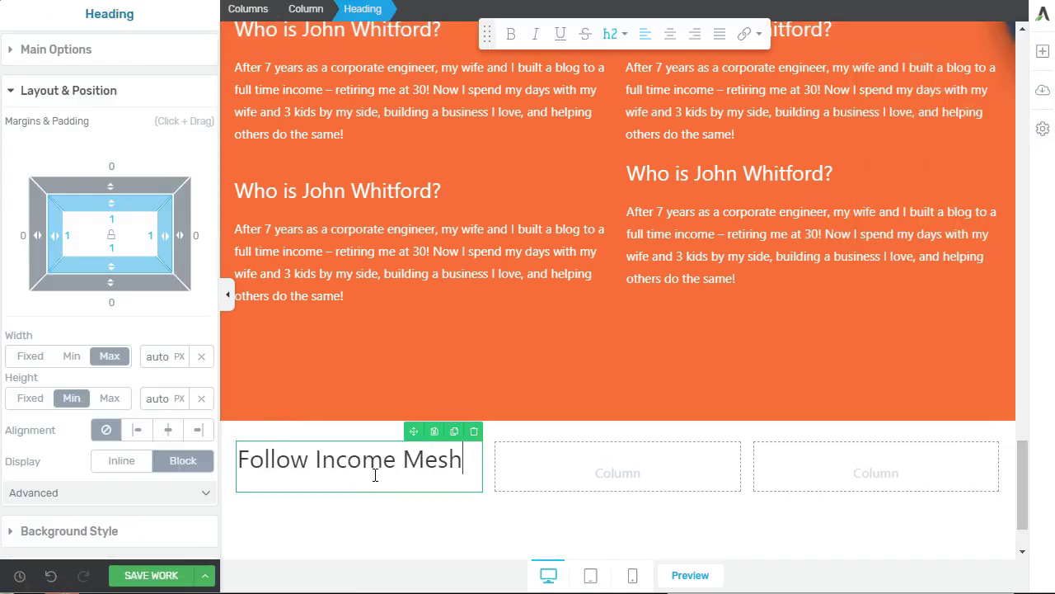
Add a Social Share element under the "Follow Income Mesh" heading
{"action": "left_click", "coordinate": [1043, 52]}
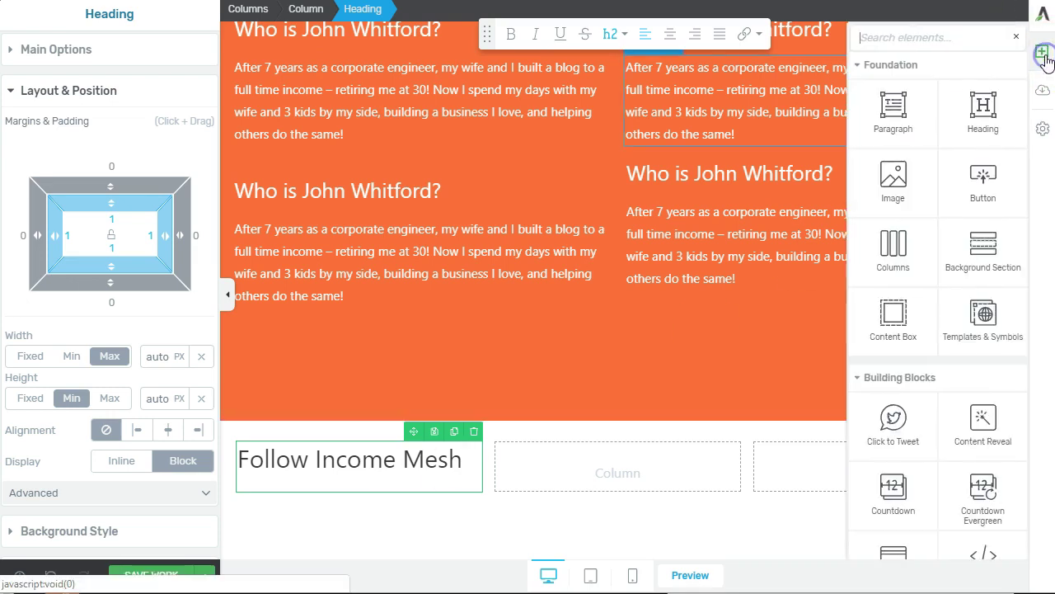
{"action": "type", "text": "soci"}
{"action": "left_click_drag", "start_coordinate": [973, 210], "coordinate": [399, 480]}
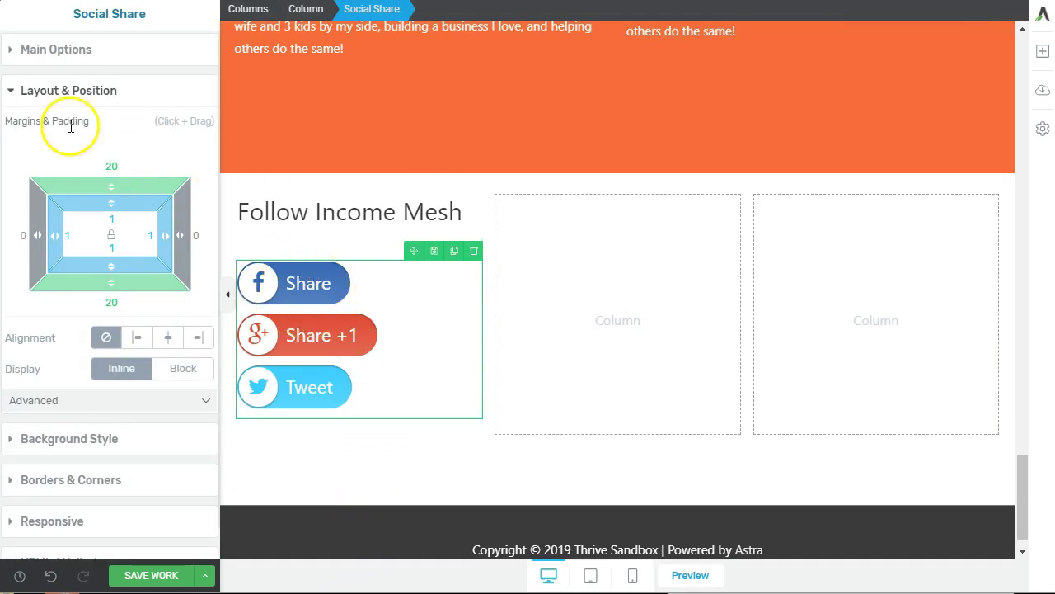
Remove Twitter from the share element's social networks, keeping Facebook and Google
{"action": "left_click", "coordinate": [68, 56]}
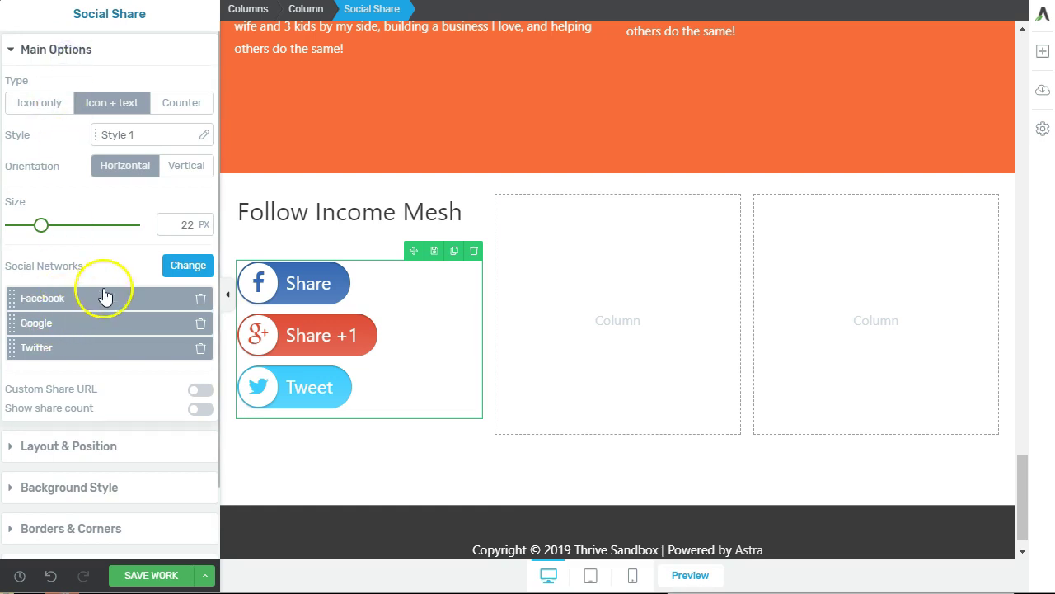
{"action": "left_click", "coordinate": [176, 268]}
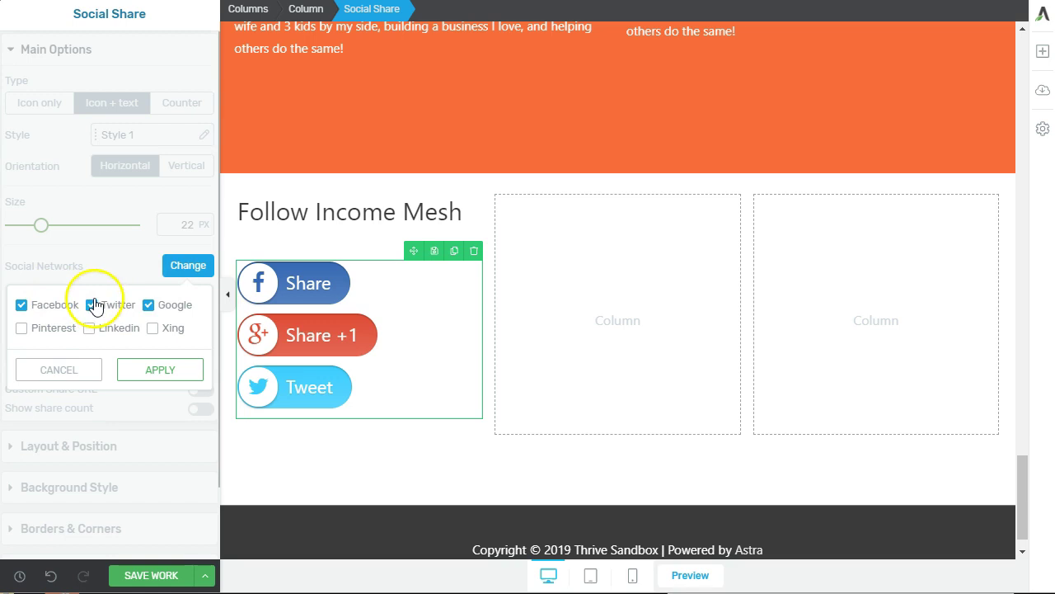
{"action": "left_click", "coordinate": [159, 375]}
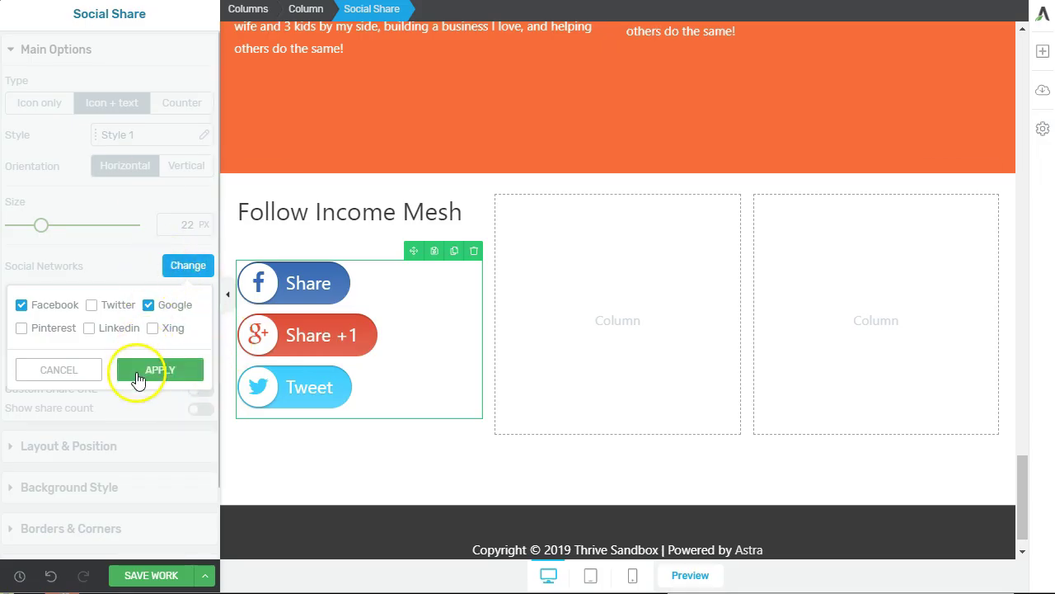
{"action": "left_click", "coordinate": [135, 373]}
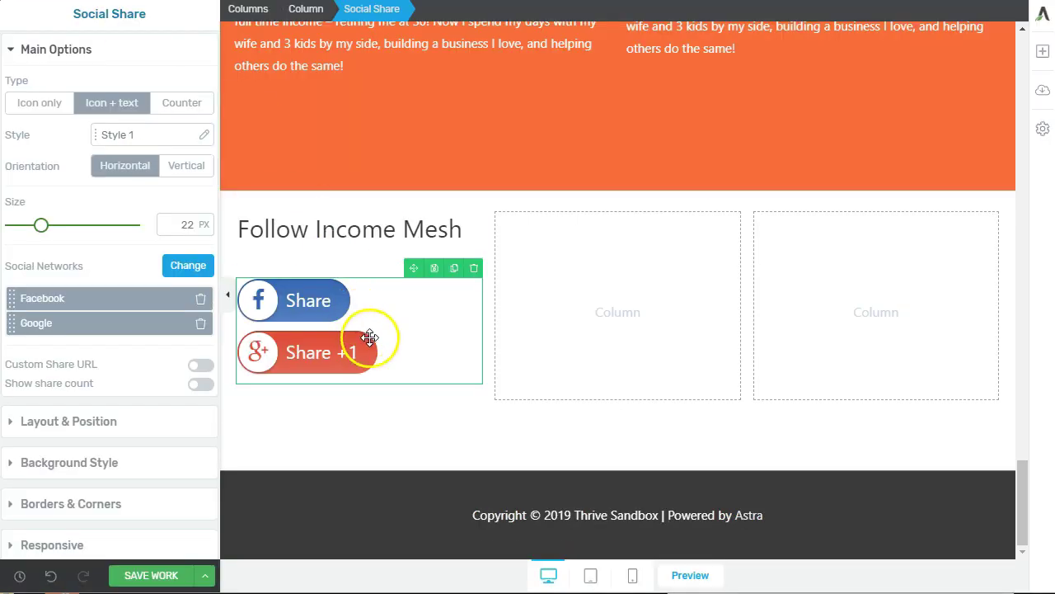
{"action": "left_click", "coordinate": [403, 397]}
{"action": "left_click", "coordinate": [405, 379]}
{"action": "left_click", "coordinate": [184, 266]}
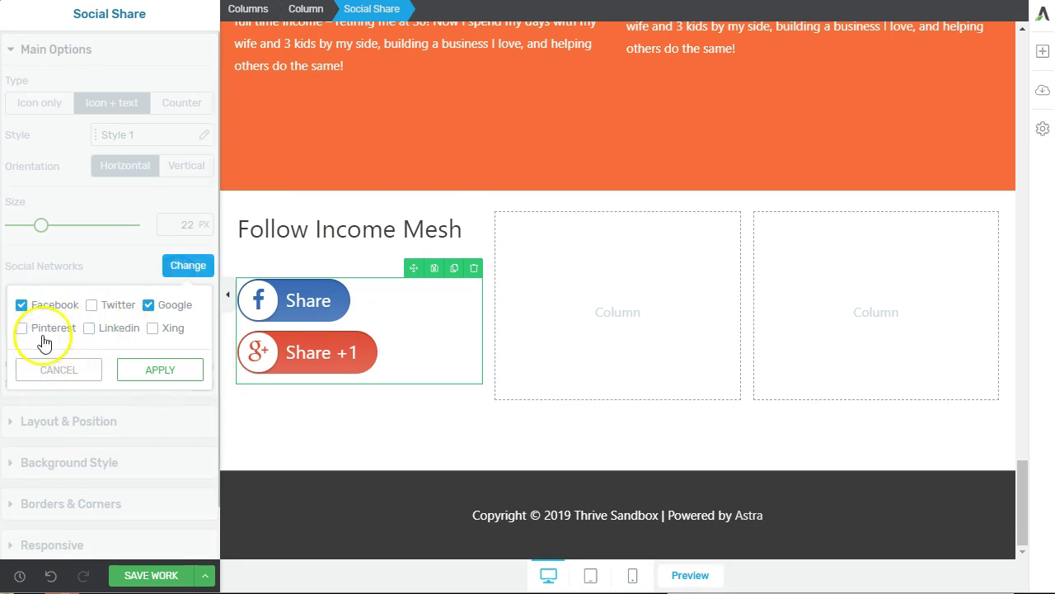
{"action": "left_click", "coordinate": [38, 368]}
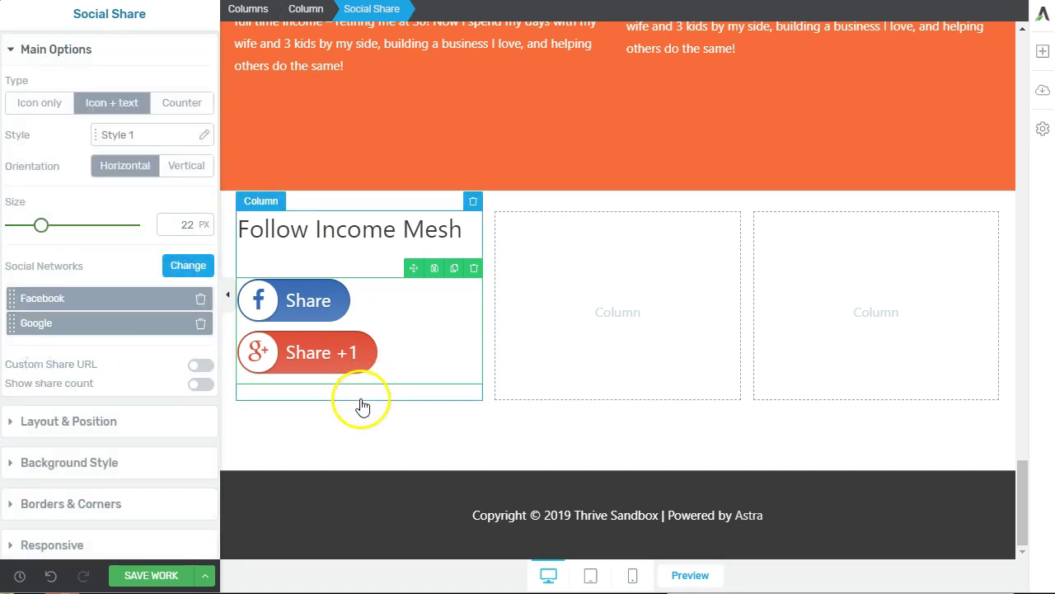
Add an Icon element below the share buttons in the first column, using the solid YouTube icon
{"action": "left_click", "coordinate": [361, 399]}
{"action": "left_click", "coordinate": [1048, 56]}
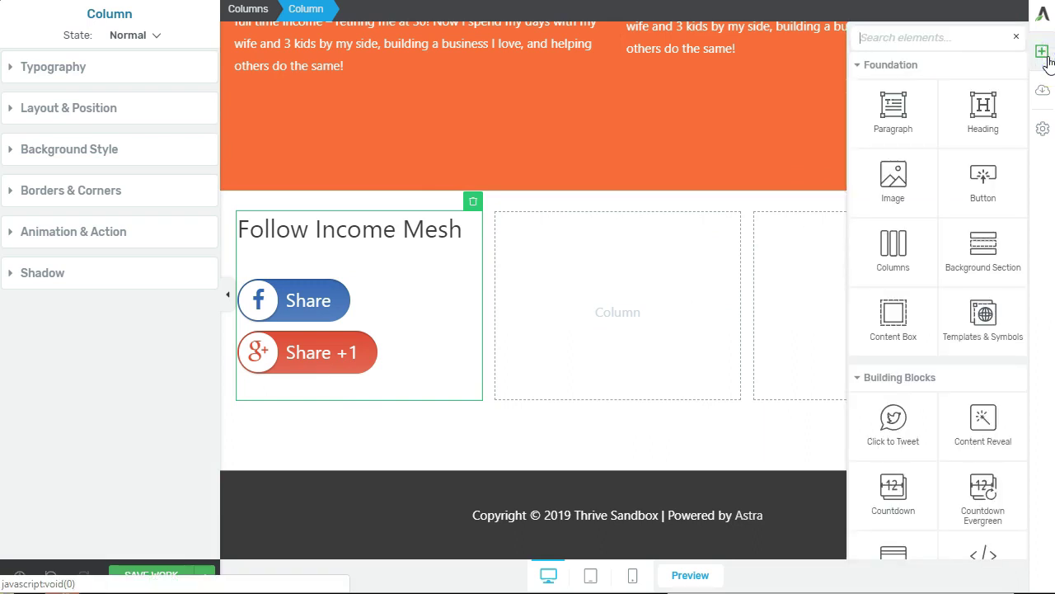
{"action": "type", "text": "icon"}
{"action": "left_click_drag", "start_coordinate": [979, 141], "coordinate": [309, 361]}
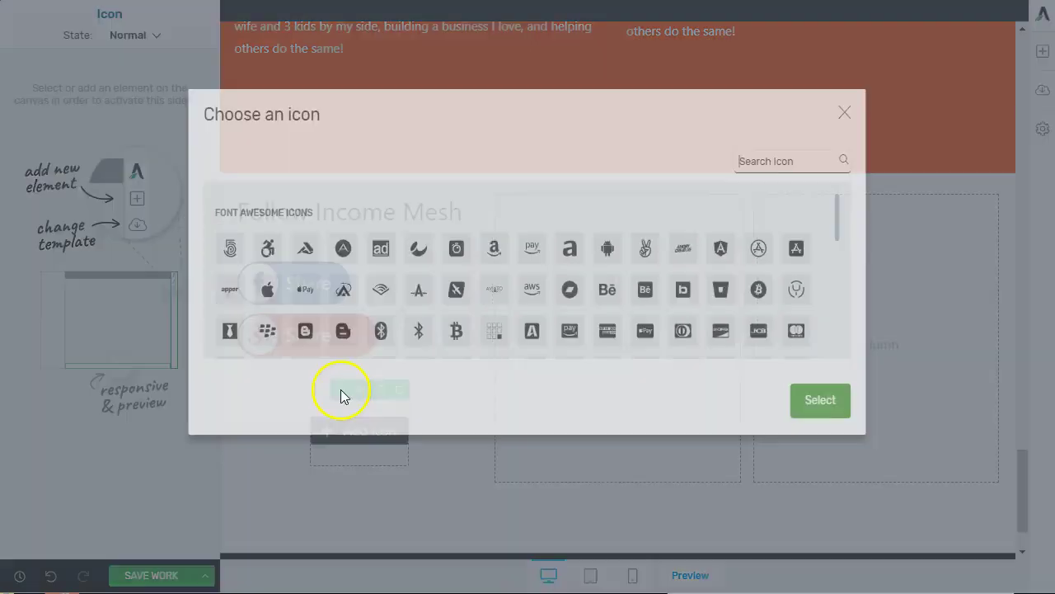
{"action": "type", "text": "yout"}
{"action": "left_click", "coordinate": [195, 283]}
{"action": "left_click", "coordinate": [822, 341]}
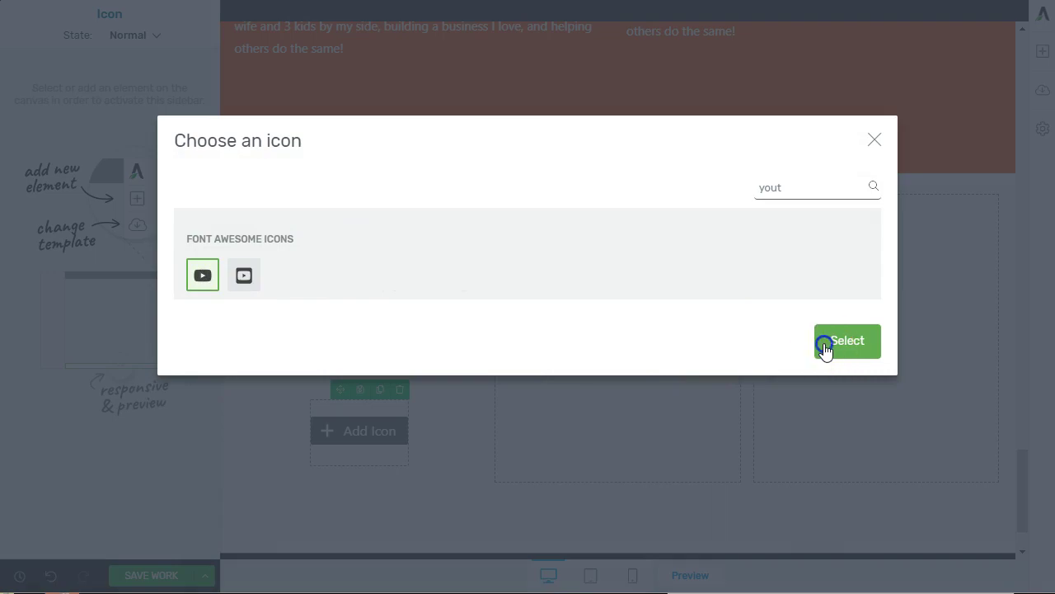
Color the YouTube icon with the saved orange #f76c3a
{"action": "left_click", "coordinate": [140, 133]}
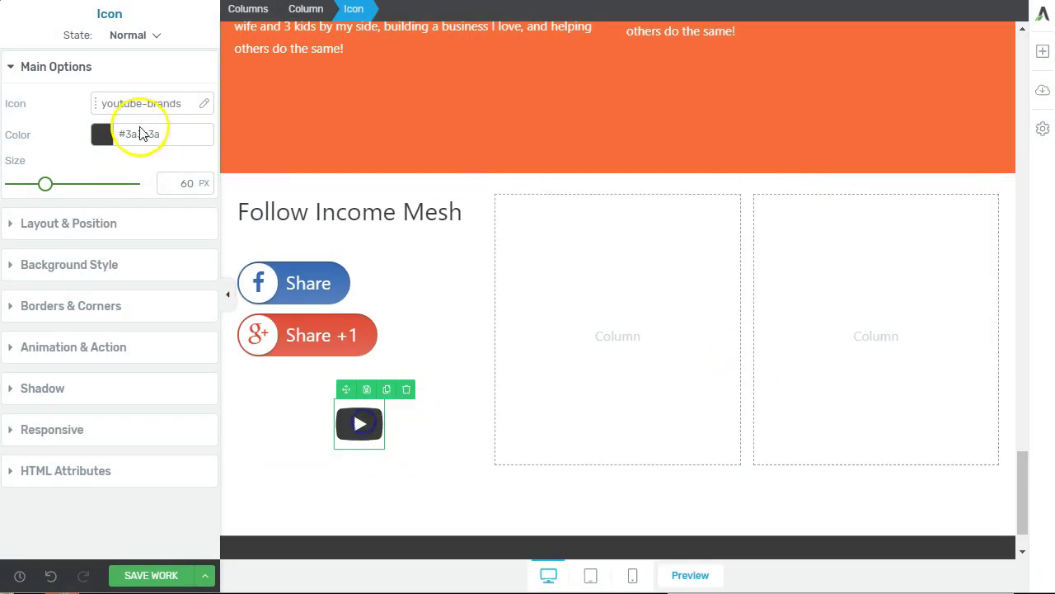
{"action": "left_click", "coordinate": [37, 416]}
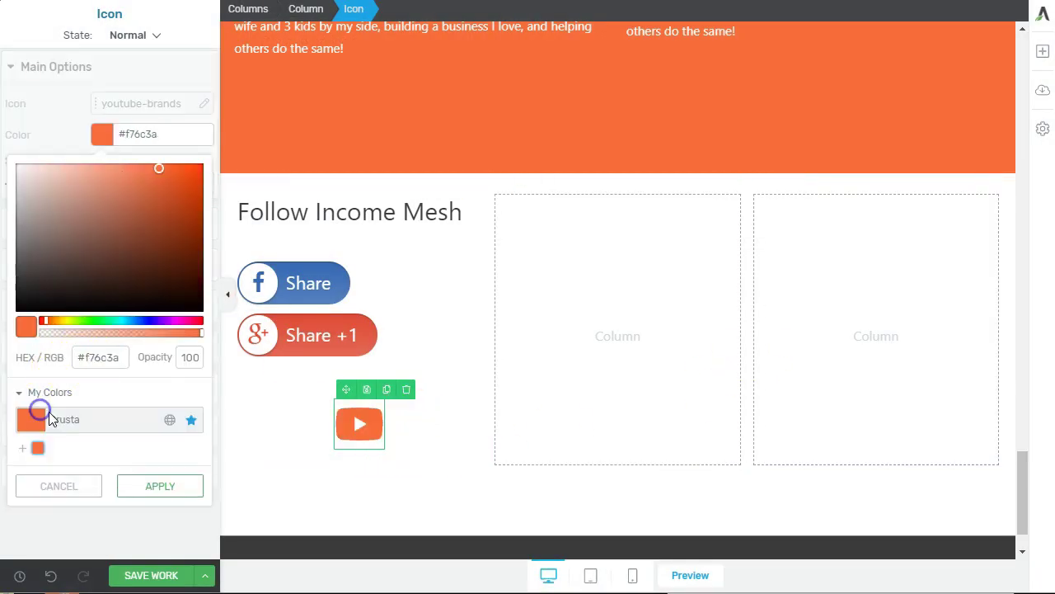
{"action": "left_click", "coordinate": [153, 481]}
{"action": "left_click", "coordinate": [271, 512]}
{"action": "left_click", "coordinate": [368, 426]}
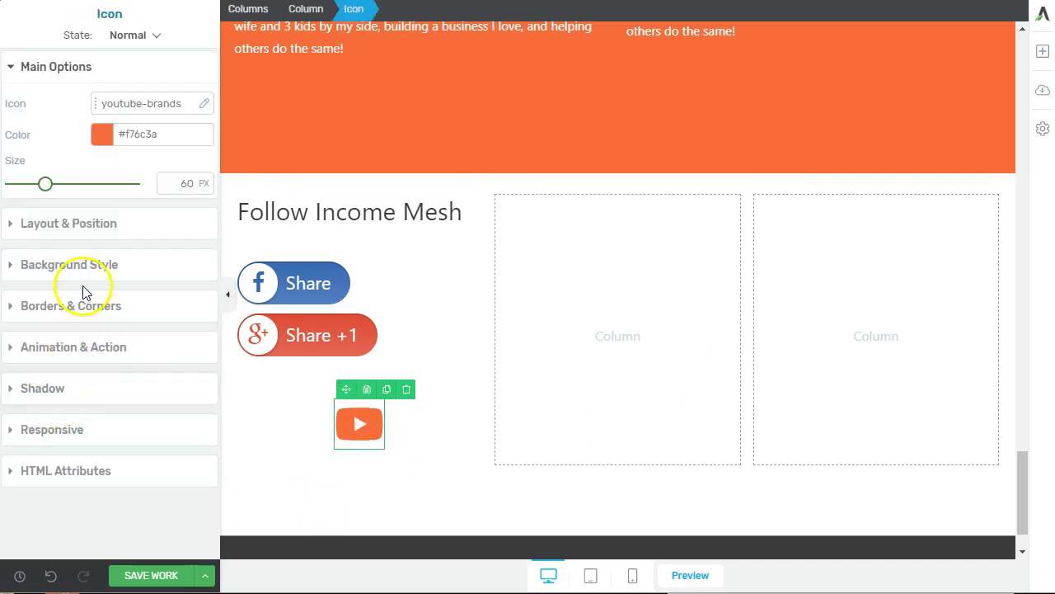
{"action": "left_click", "coordinate": [55, 345]}
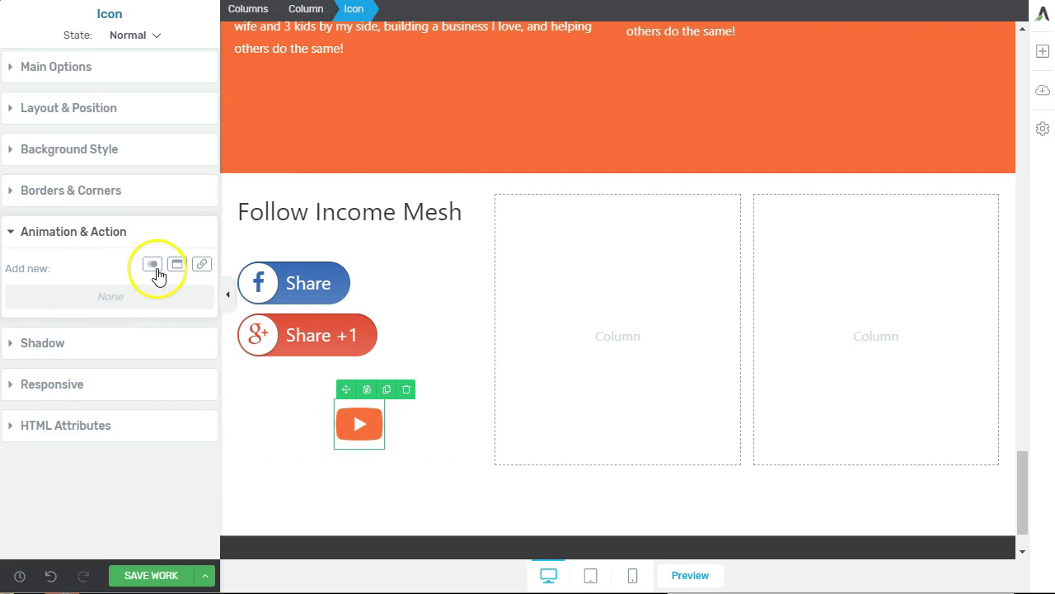
{"action": "left_click", "coordinate": [200, 268]}
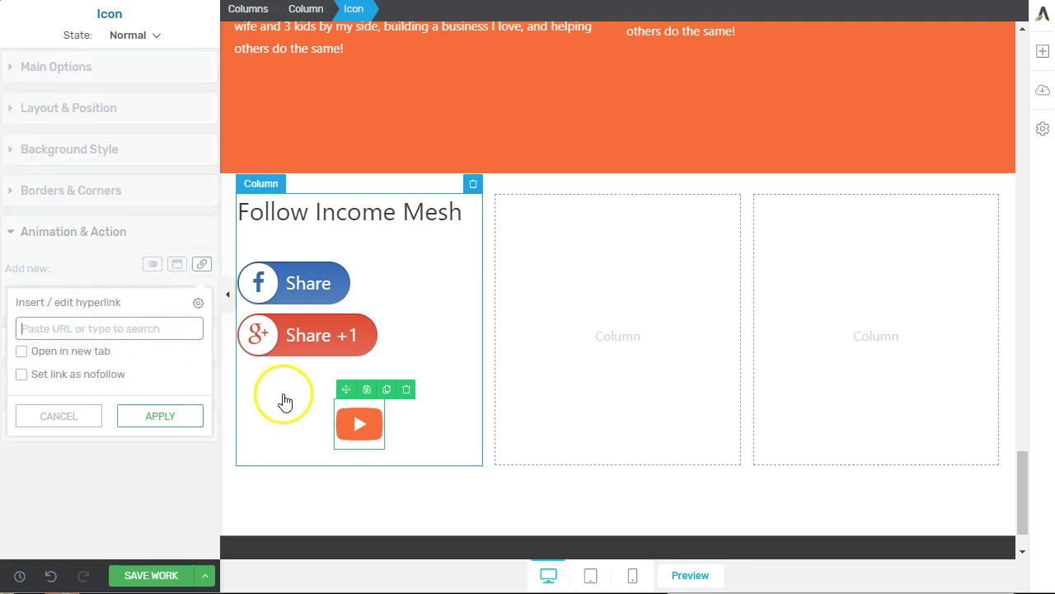
{"action": "left_click", "coordinate": [338, 468]}
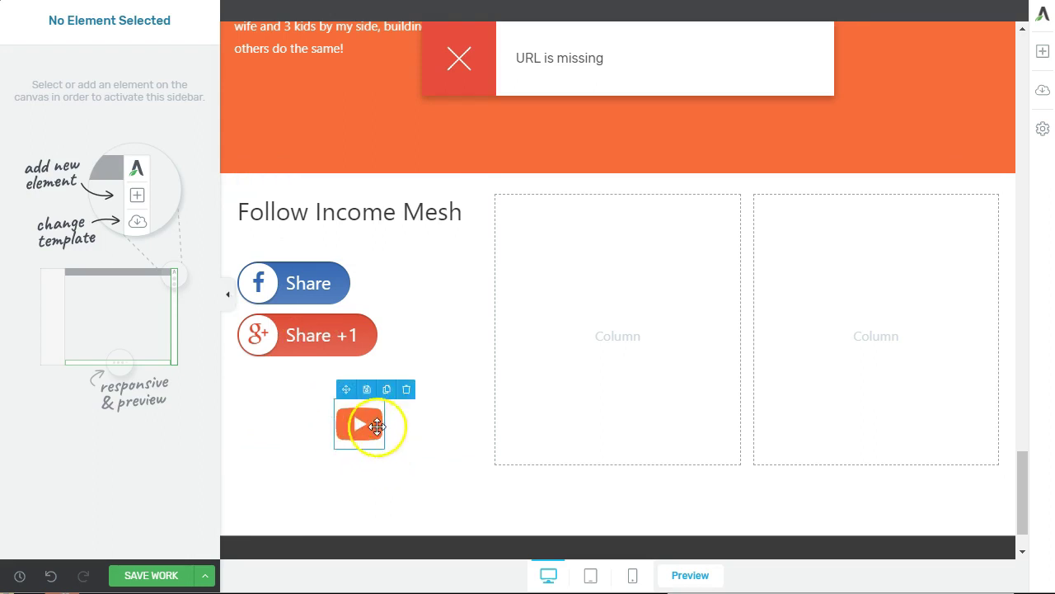
{"action": "left_click", "coordinate": [363, 427]}
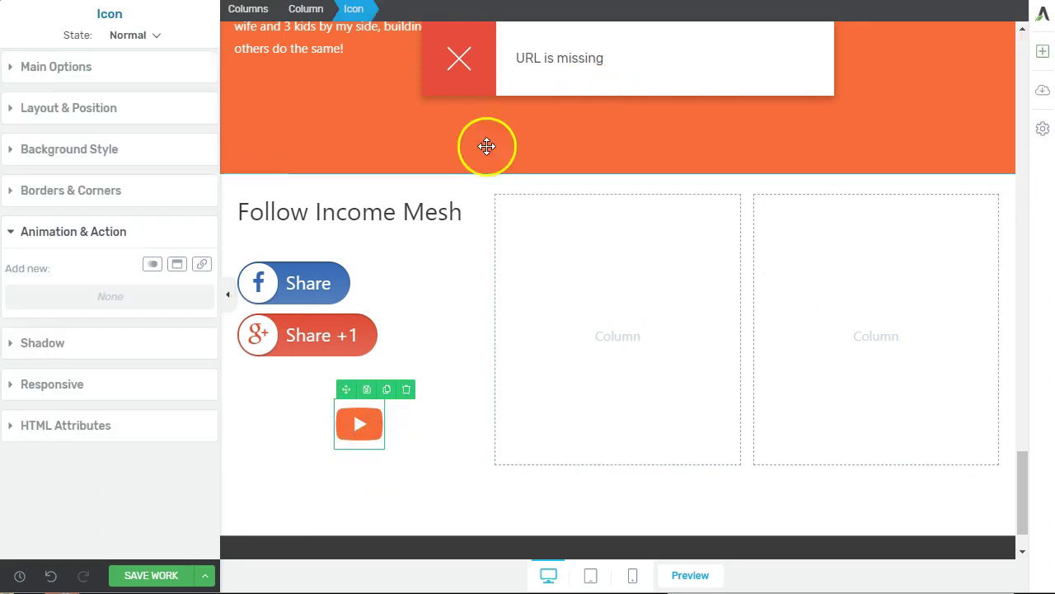
{"action": "left_click", "coordinate": [201, 264]}
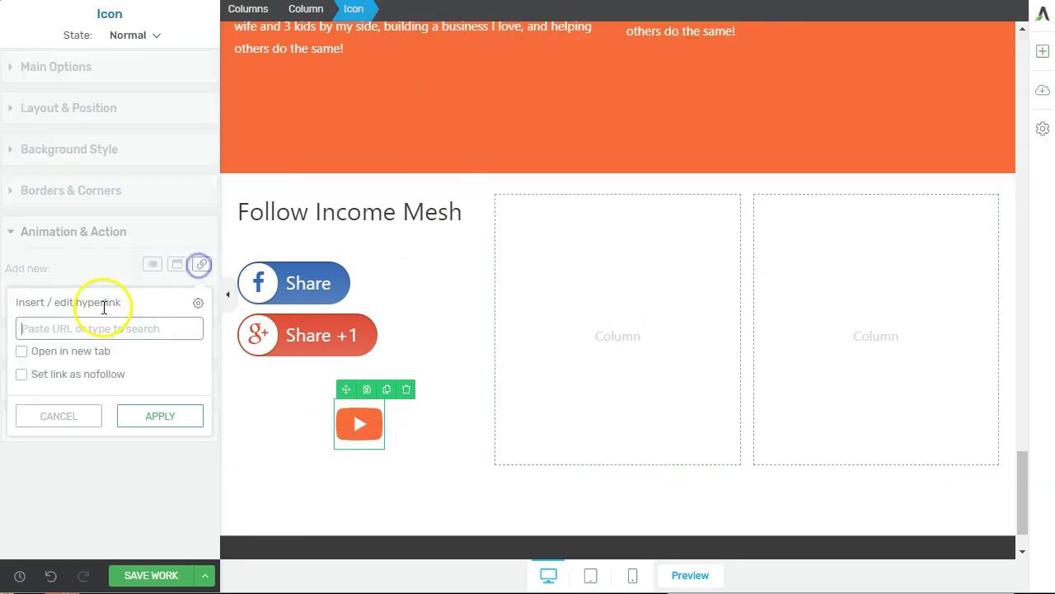
{"action": "type", "text": "https://youtube.com"}
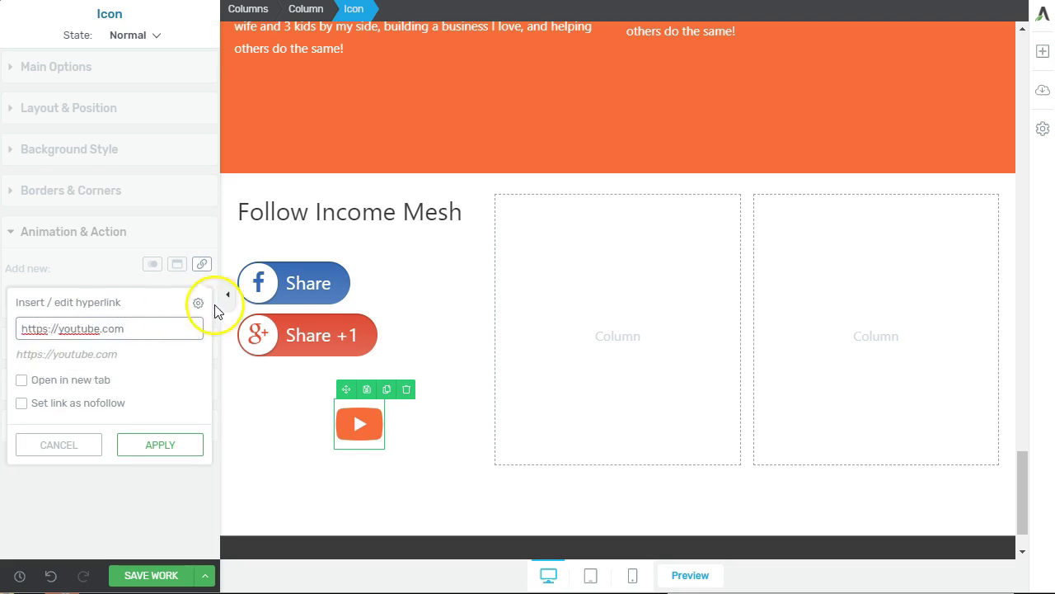
{"action": "left_click", "coordinate": [79, 379]}
{"action": "left_click", "coordinate": [145, 445]}
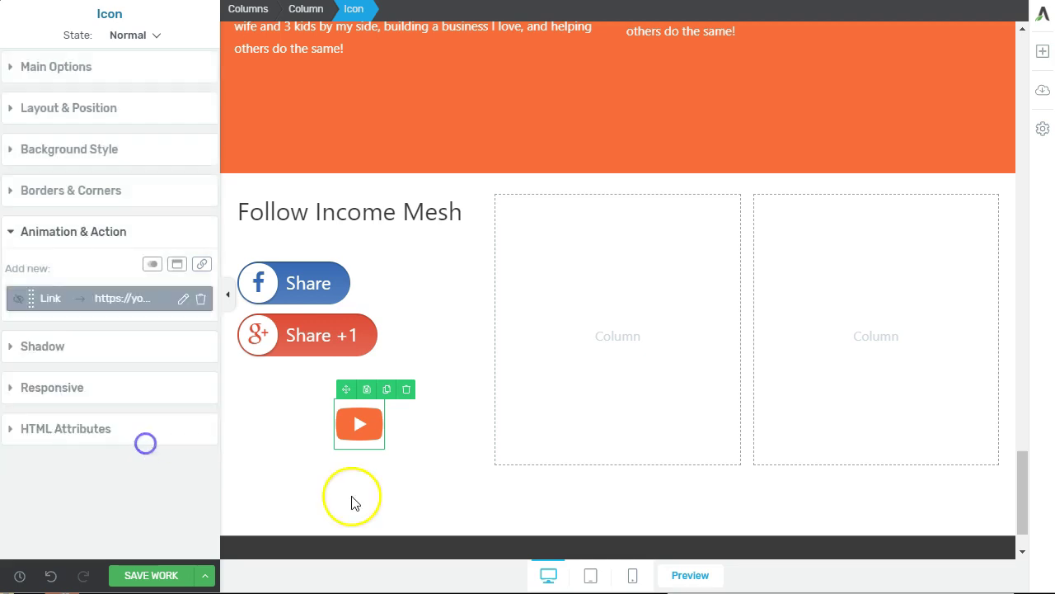
{"action": "left_click", "coordinate": [356, 501]}
{"action": "left_click", "coordinate": [360, 424]}
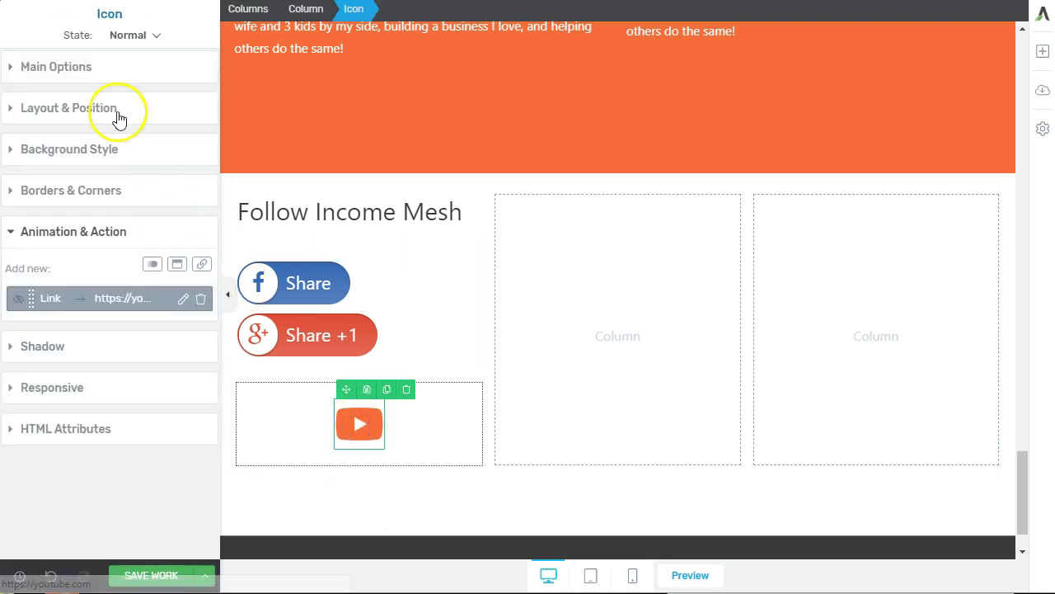
Set the YouTube icon's hover colour to #f76c3a at 58 opacity, and return the icon to its Normal state
{"action": "left_click", "coordinate": [129, 34]}
{"action": "left_click", "coordinate": [120, 85]}
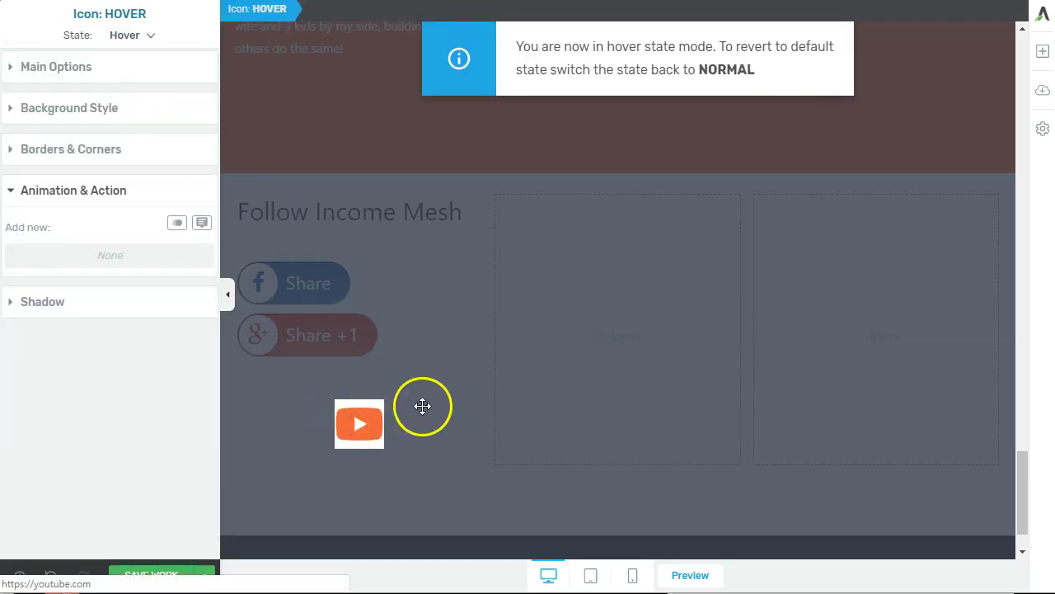
{"action": "left_click", "coordinate": [93, 114]}
{"action": "left_click", "coordinate": [88, 108]}
{"action": "left_click", "coordinate": [85, 66]}
{"action": "left_click", "coordinate": [105, 109]}
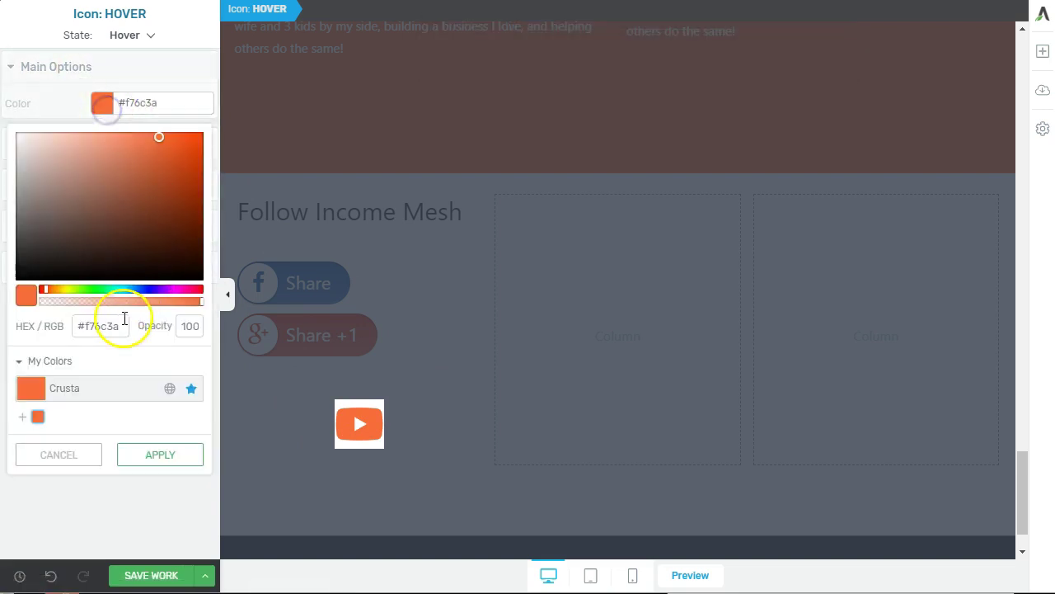
{"action": "left_click_drag", "start_coordinate": [188, 301], "coordinate": [134, 303]}
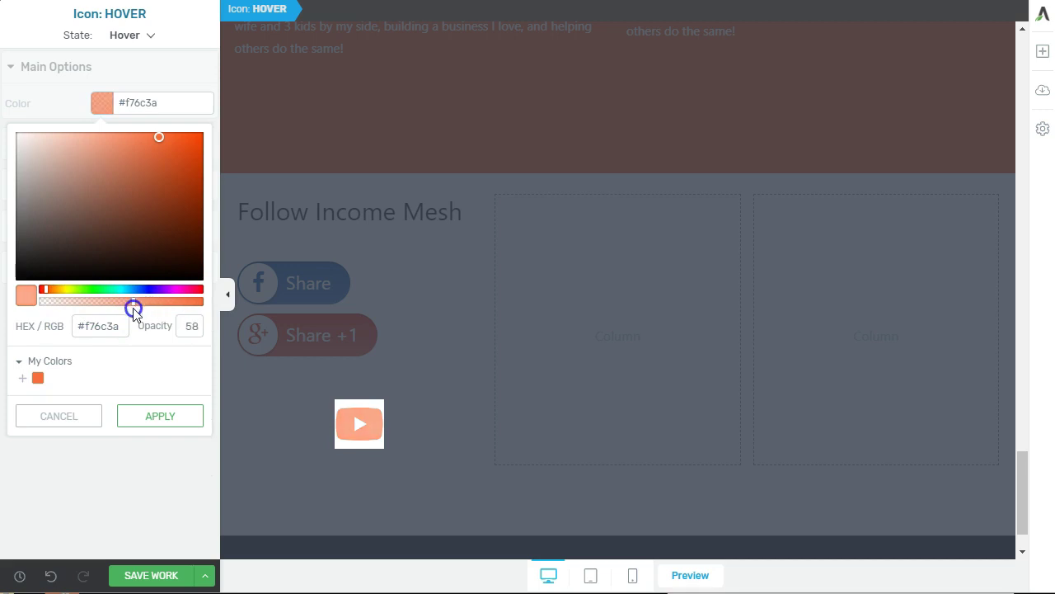
{"action": "left_click", "coordinate": [168, 417]}
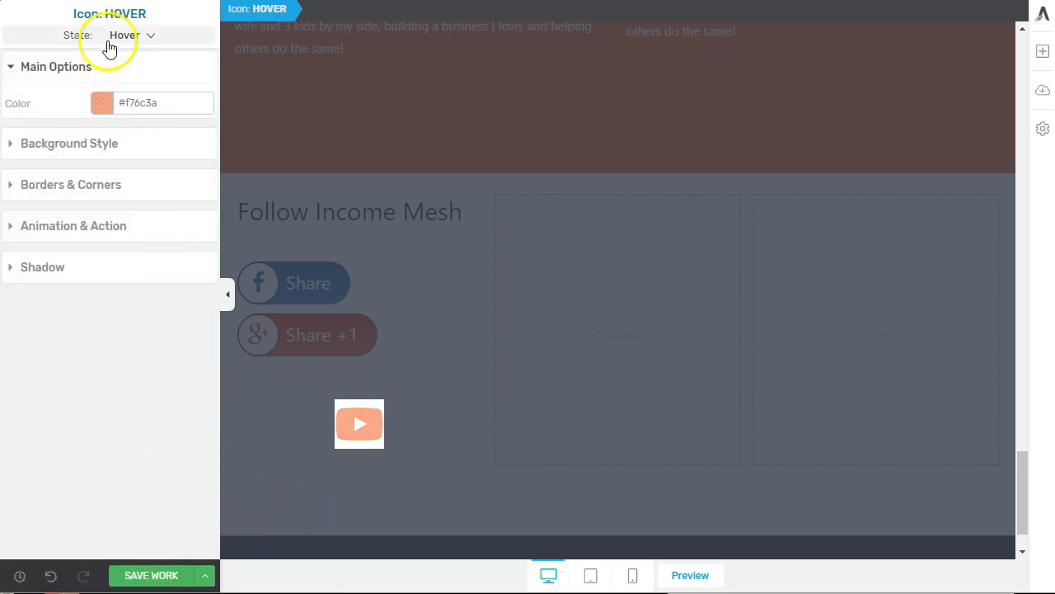
{"action": "left_click", "coordinate": [115, 37]}
{"action": "left_click", "coordinate": [111, 53]}
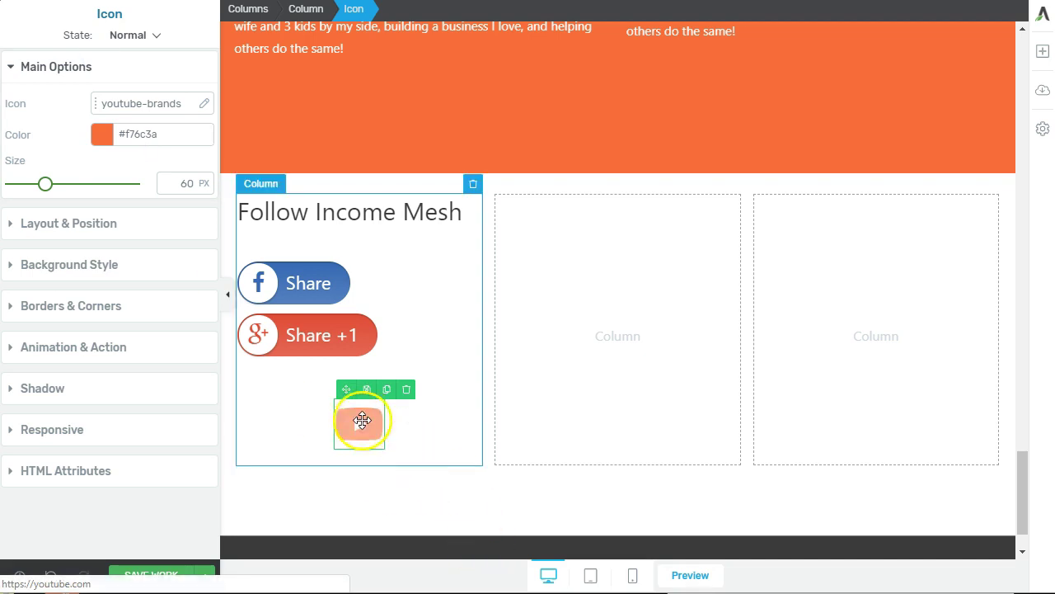
Duplicate the YouTube icon and change the lower copy to the first Facebook icon found by searching "face"
{"action": "left_click", "coordinate": [381, 391]}
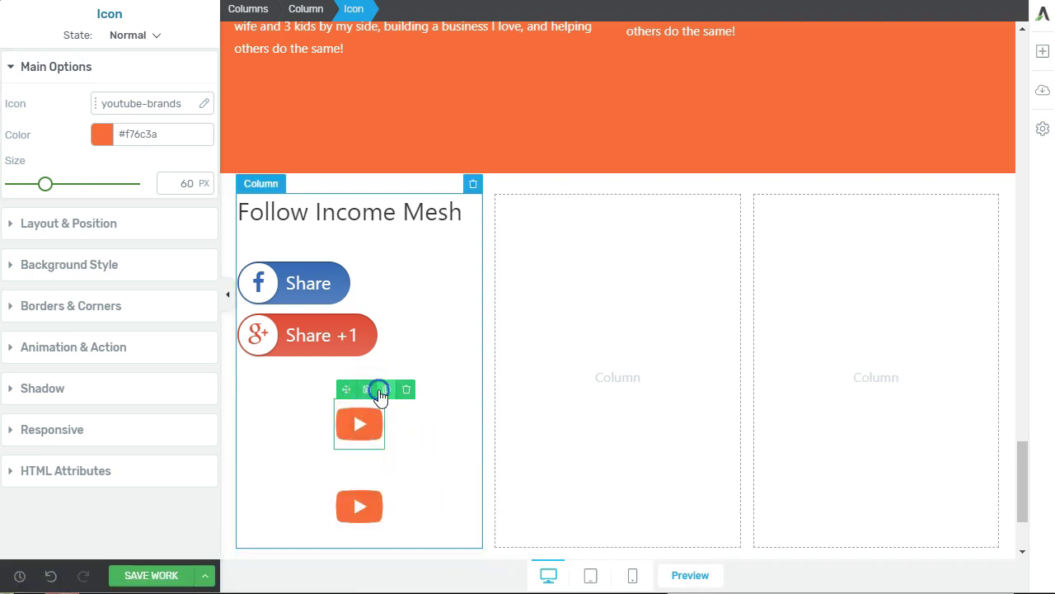
{"action": "left_click", "coordinate": [350, 517]}
{"action": "left_click", "coordinate": [135, 105]}
{"action": "type", "text": "face"}
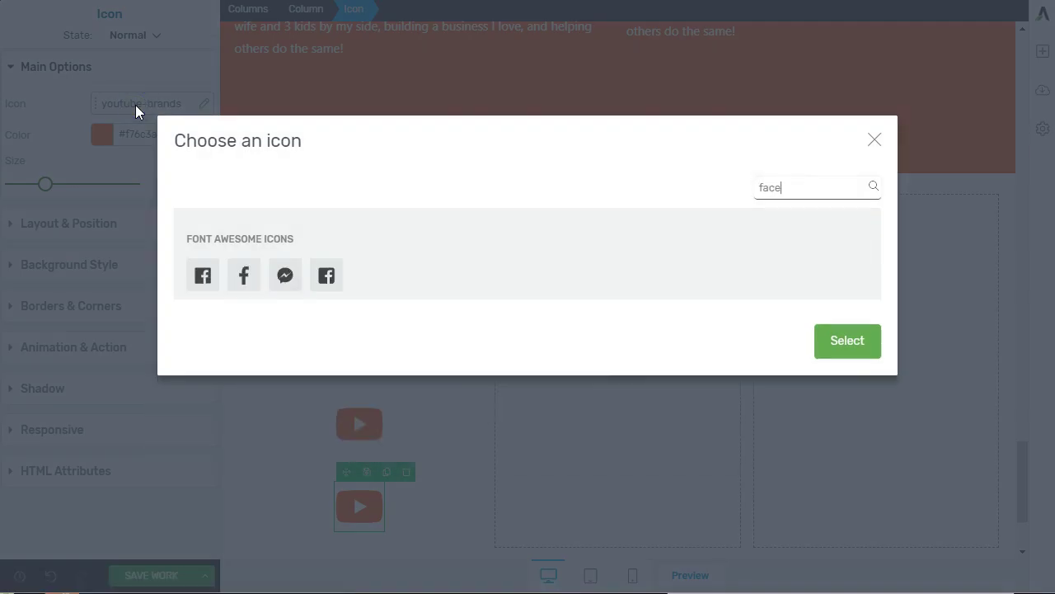
{"action": "left_click", "coordinate": [215, 287]}
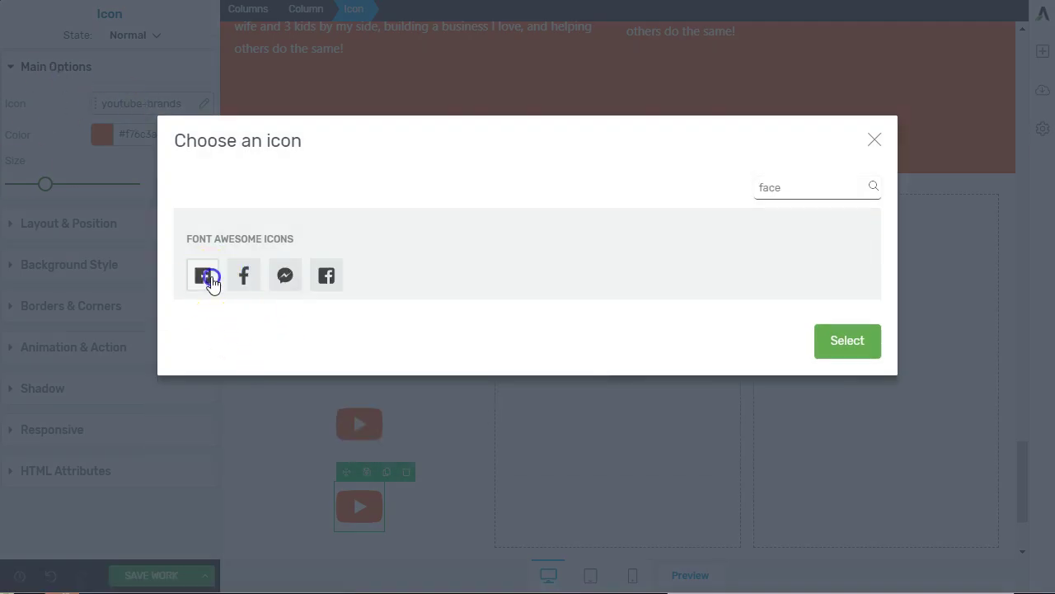
{"action": "left_click", "coordinate": [845, 356]}
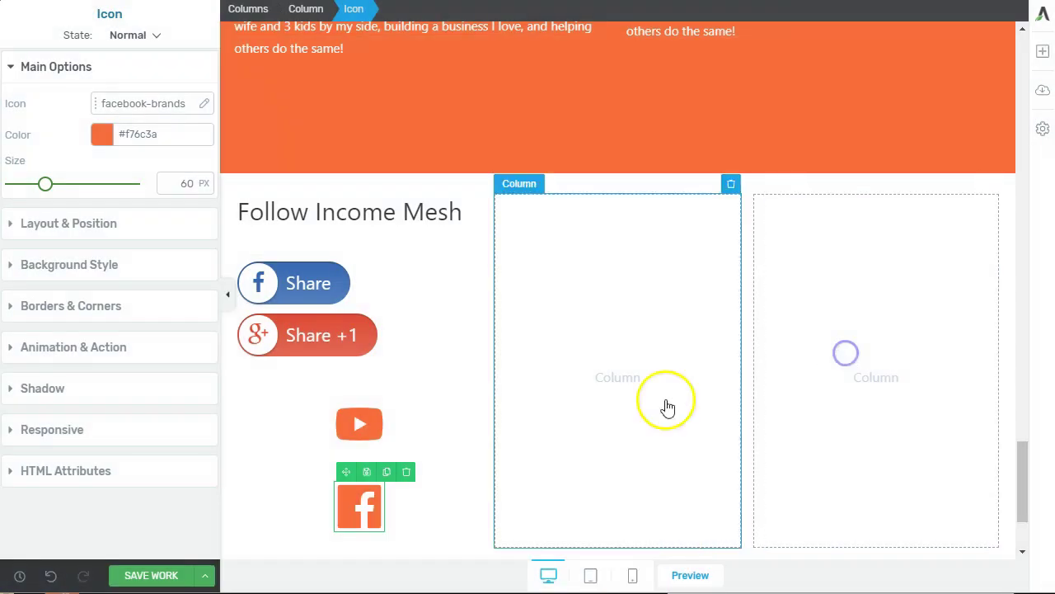
Try to rearrange the YouTube and Facebook icons side by side within the first column
{"action": "left_click", "coordinate": [428, 512]}
{"action": "left_click_drag", "start_coordinate": [348, 397], "coordinate": [384, 509]}
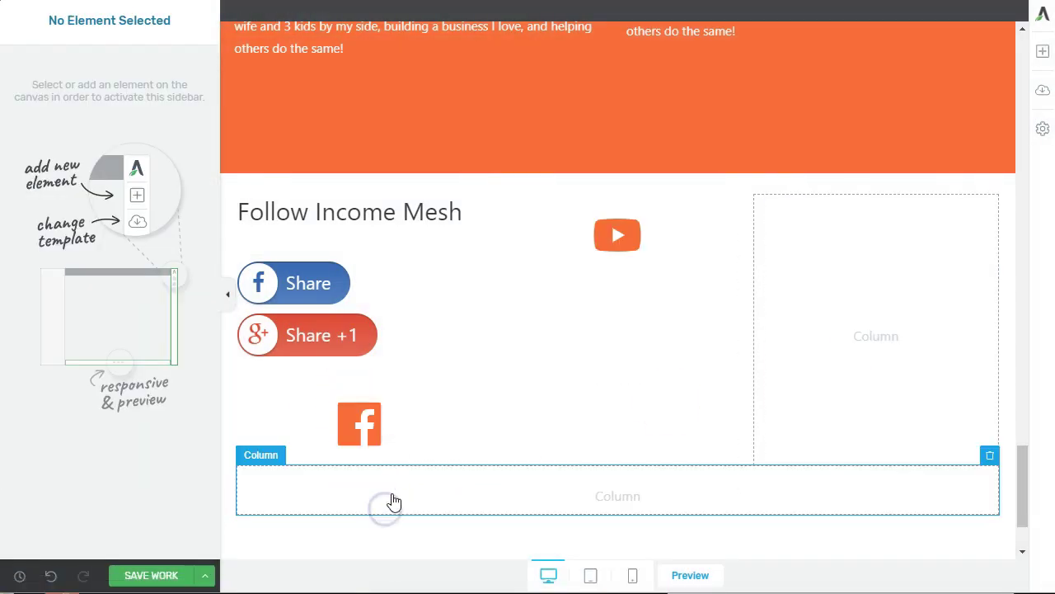
{"action": "left_click_drag", "start_coordinate": [605, 203], "coordinate": [369, 429]}
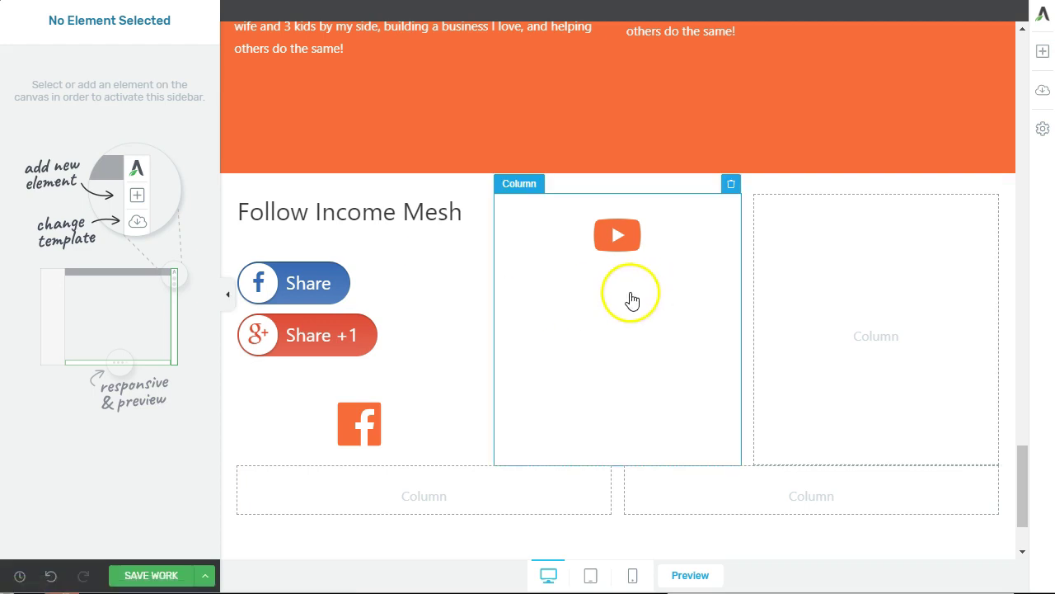
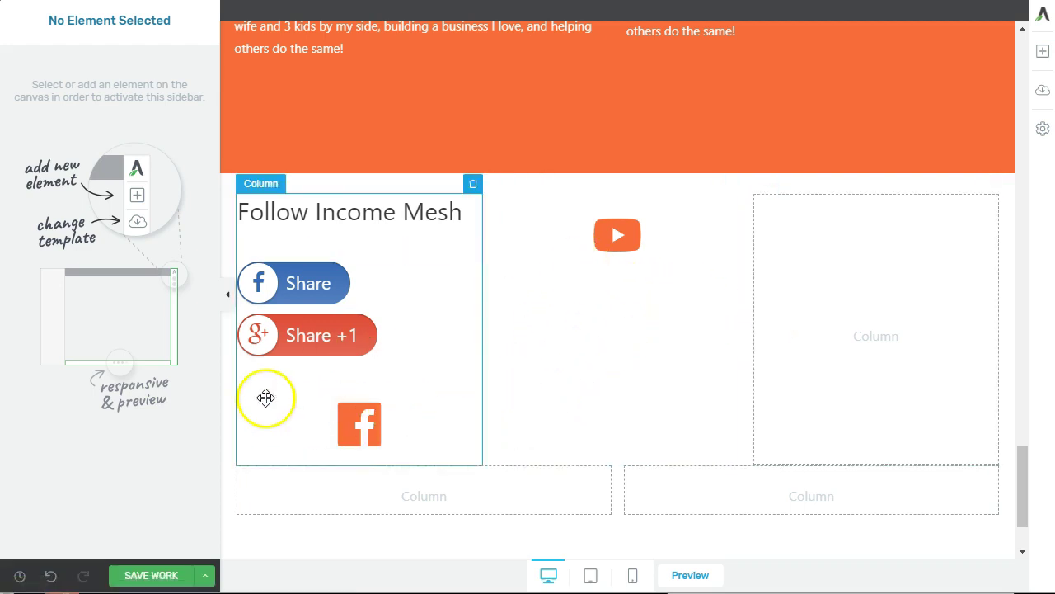
Add a Content Box below the columns and place the Facebook and YouTube icons side by side in it
{"action": "mouse_move", "coordinate": [335, 402]}
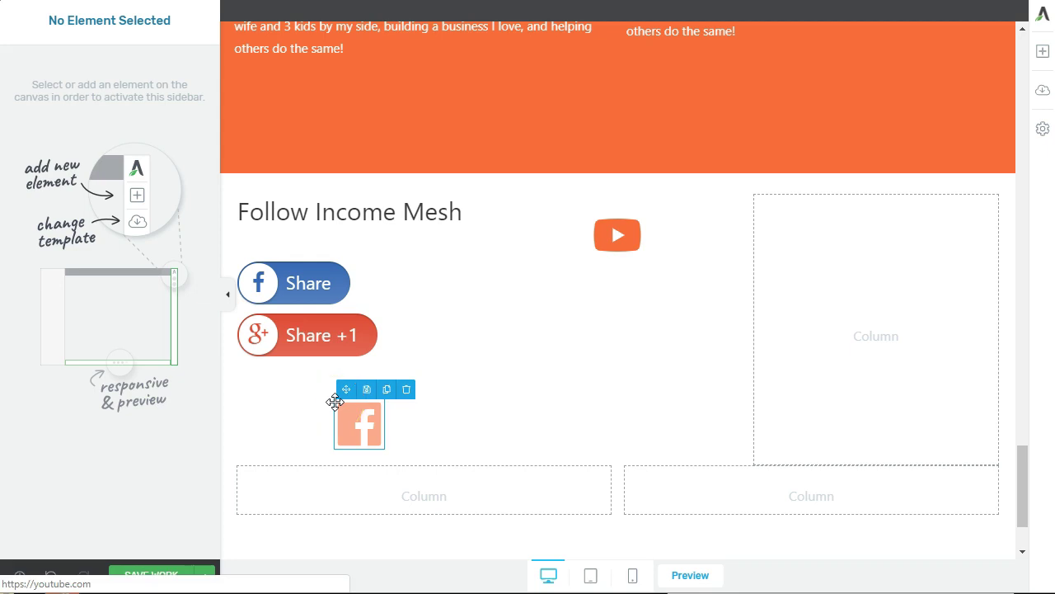
{"action": "left_click", "coordinate": [1043, 51]}
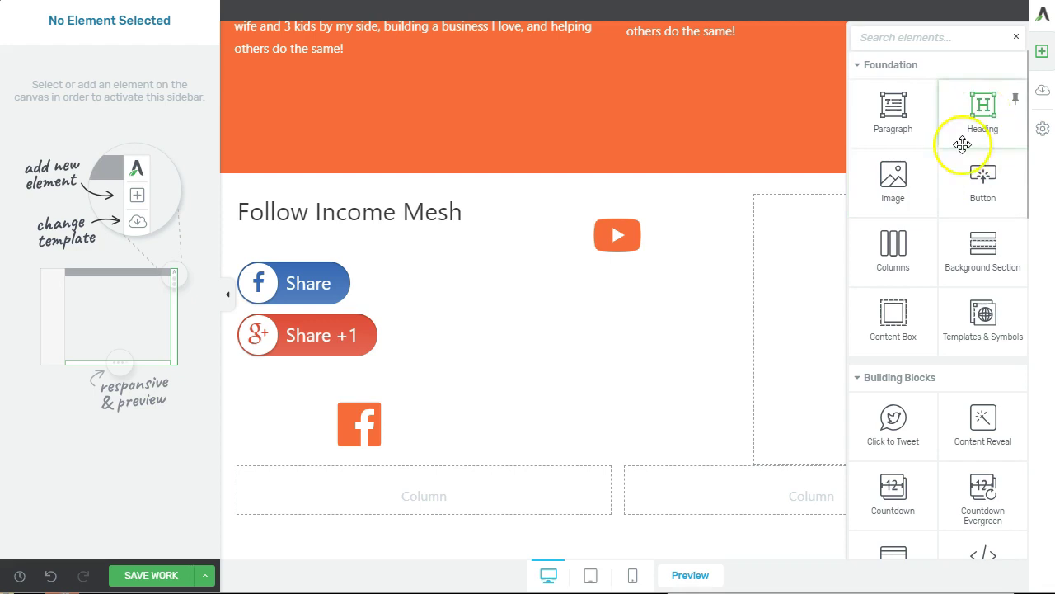
{"action": "left_click_drag", "start_coordinate": [860, 359], "coordinate": [459, 424]}
{"action": "left_click_drag", "start_coordinate": [360, 309], "coordinate": [535, 440]}
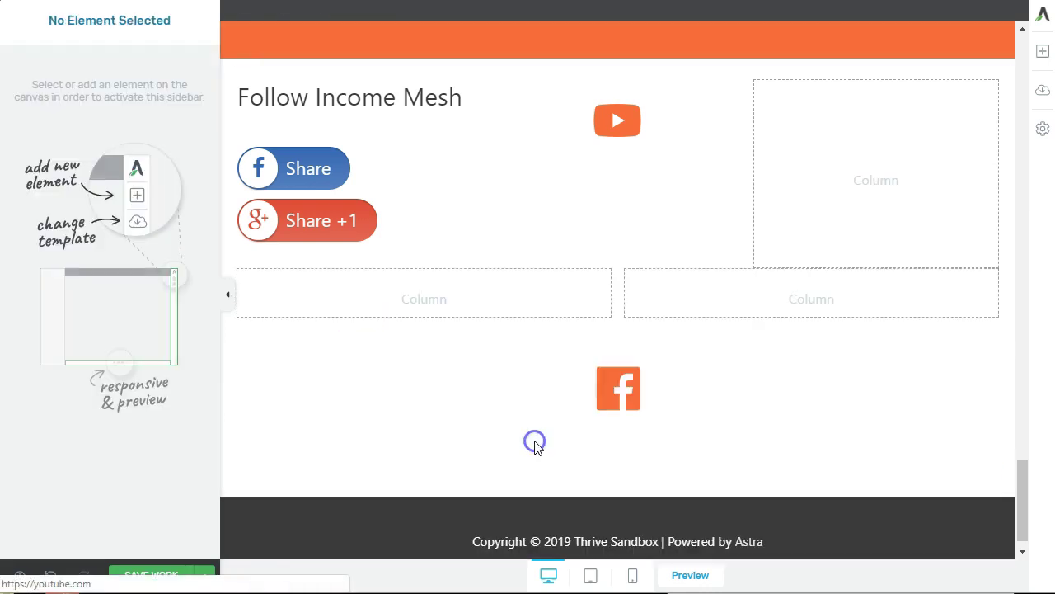
{"action": "left_click_drag", "start_coordinate": [605, 122], "coordinate": [668, 398]}
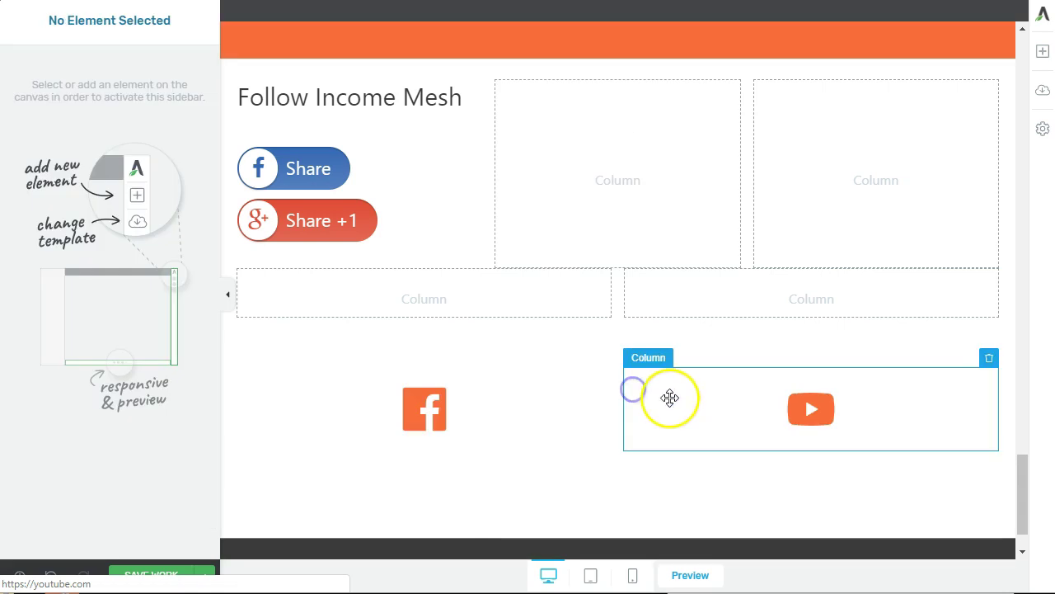
Enable column wrapping for the Columns element that holds the Facebook and YouTube icons
{"action": "left_click", "coordinate": [558, 413]}
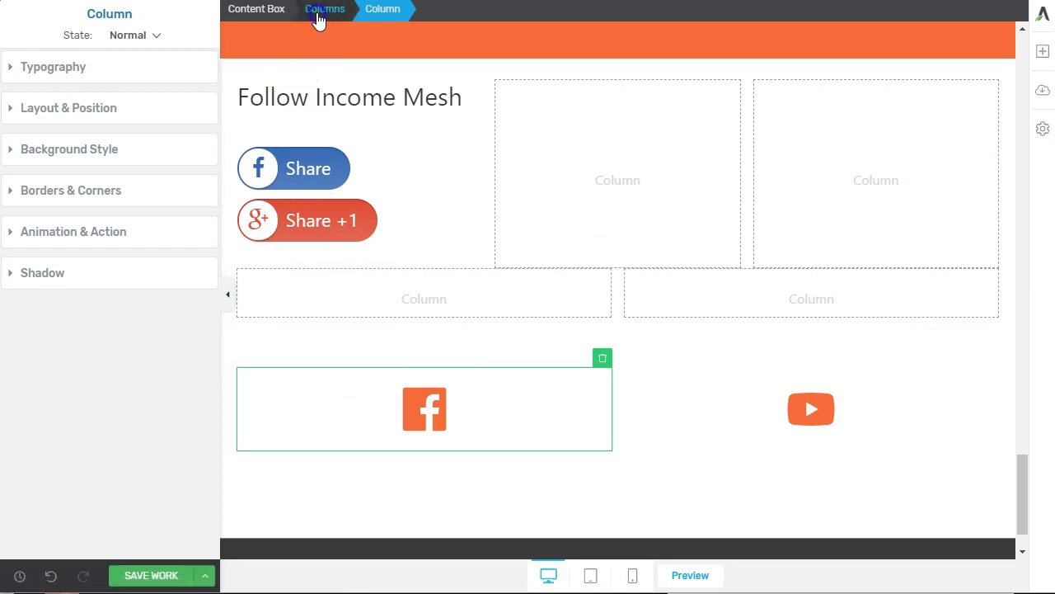
{"action": "left_click", "coordinate": [318, 20]}
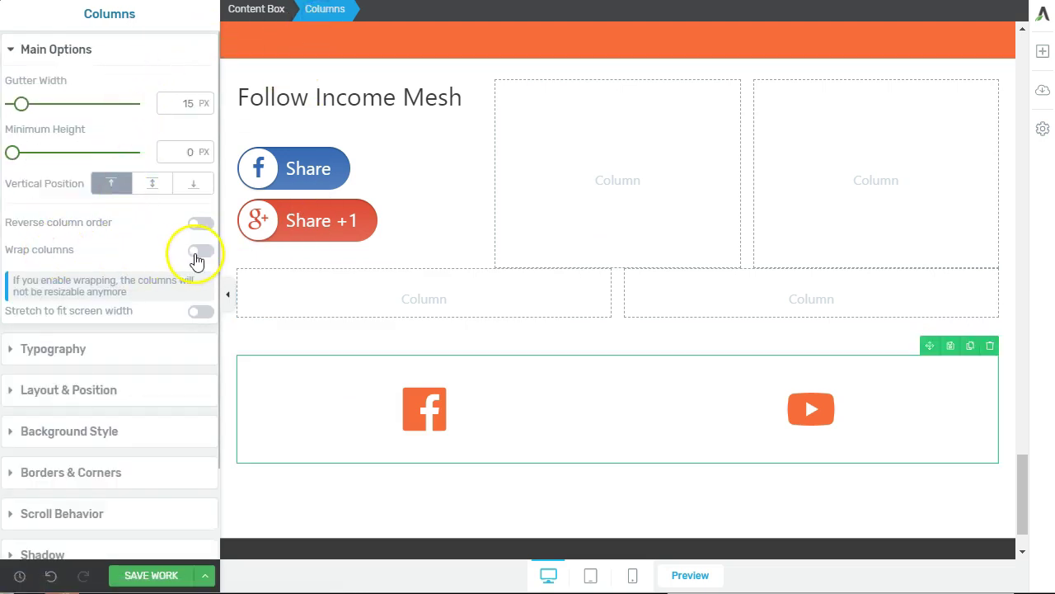
{"action": "left_click", "coordinate": [198, 252]}
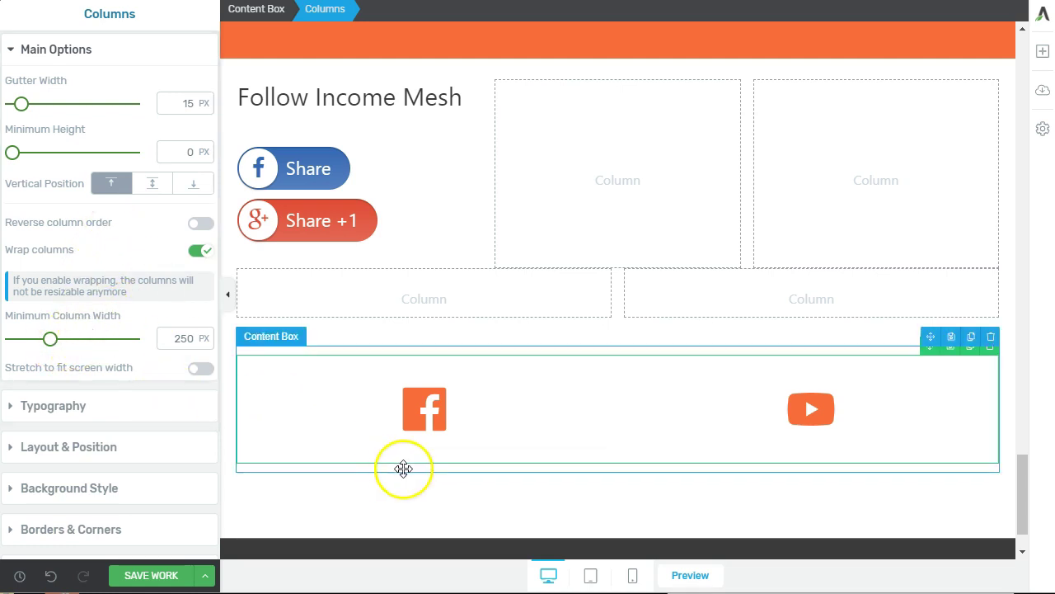
Move the content box with both icons into the first column, below the share buttons
{"action": "left_click", "coordinate": [288, 391]}
{"action": "left_click", "coordinate": [269, 11]}
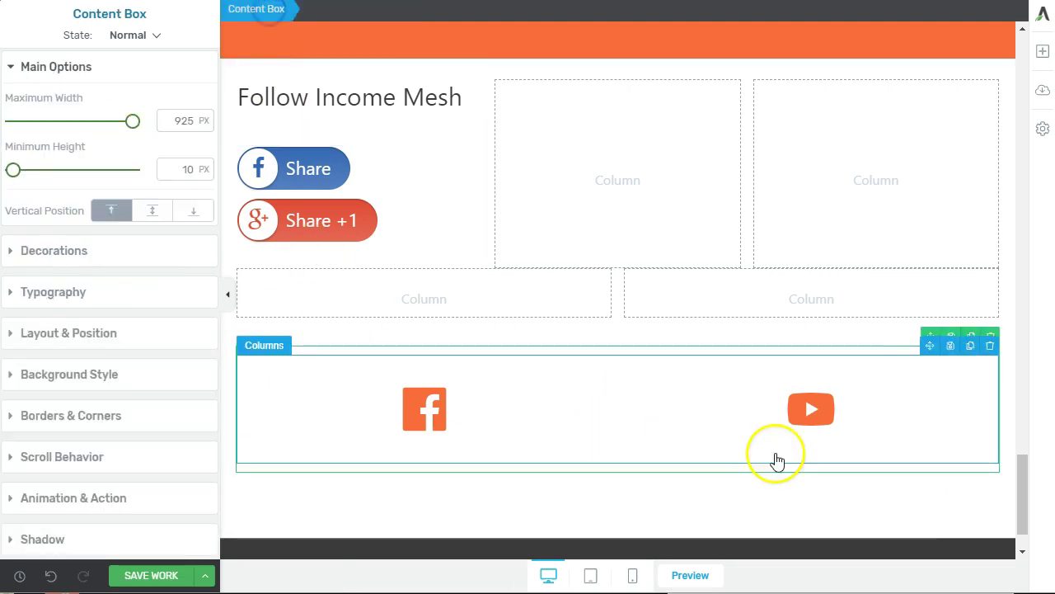
{"action": "left_click_drag", "start_coordinate": [931, 330], "coordinate": [346, 225]}
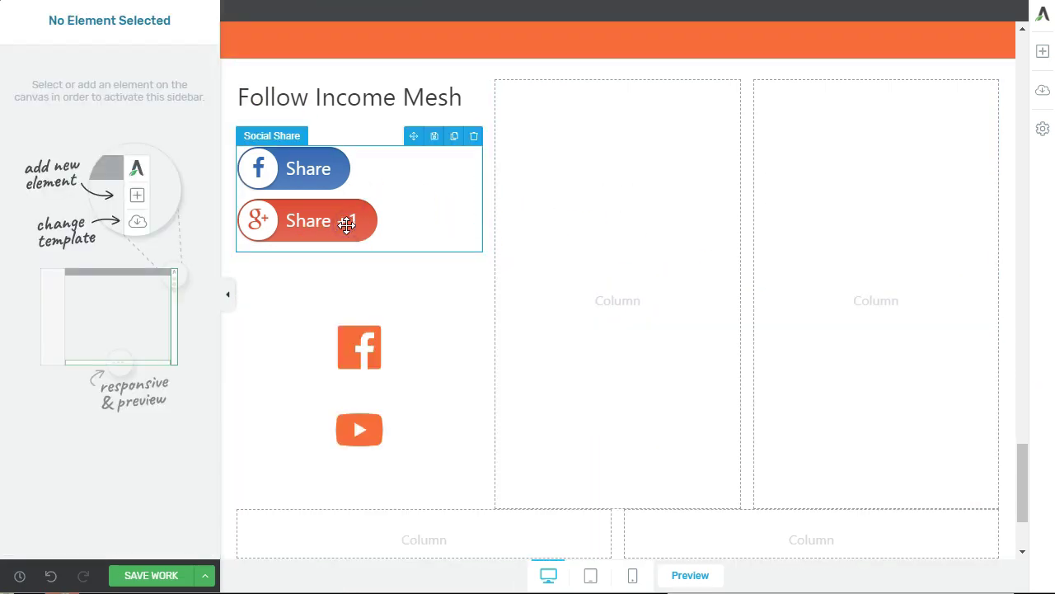
Set the minimum column width of the icons' Columns element to 40 px
{"action": "left_click", "coordinate": [299, 353]}
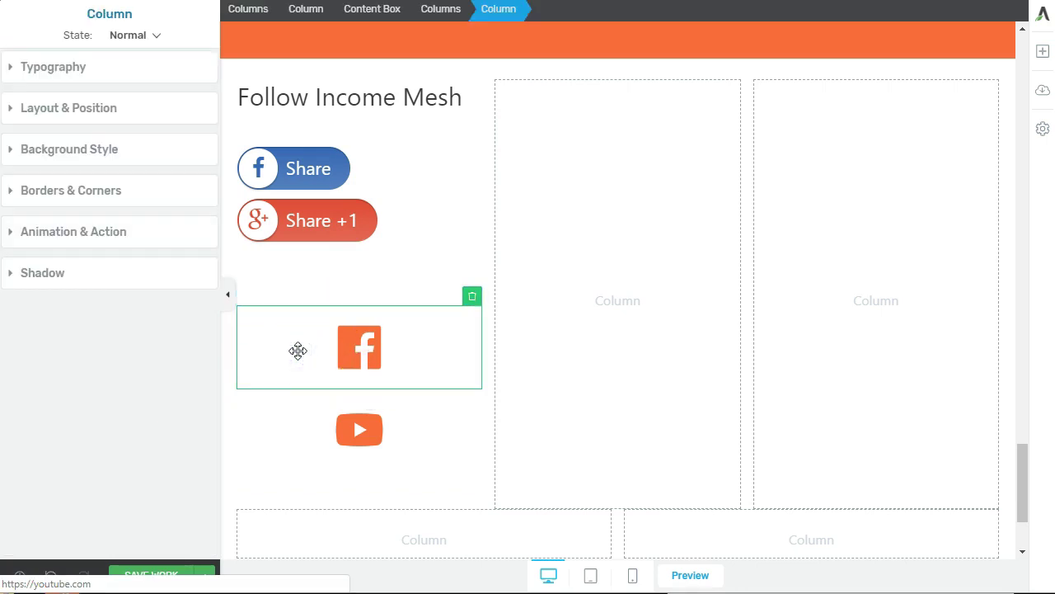
{"action": "left_click", "coordinate": [419, 13]}
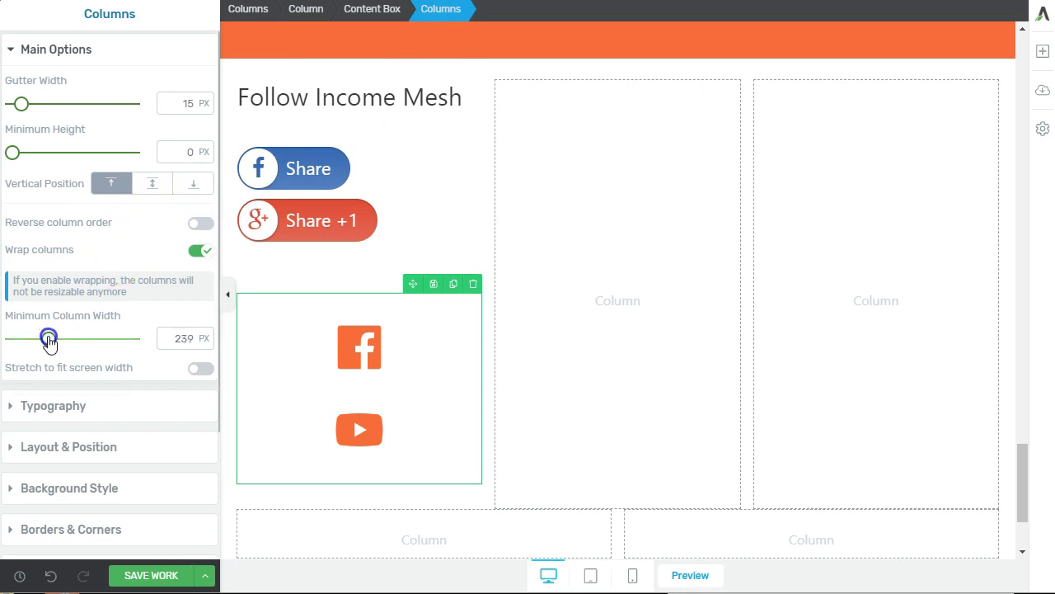
{"action": "left_click_drag", "start_coordinate": [38, 342], "coordinate": [21, 345]}
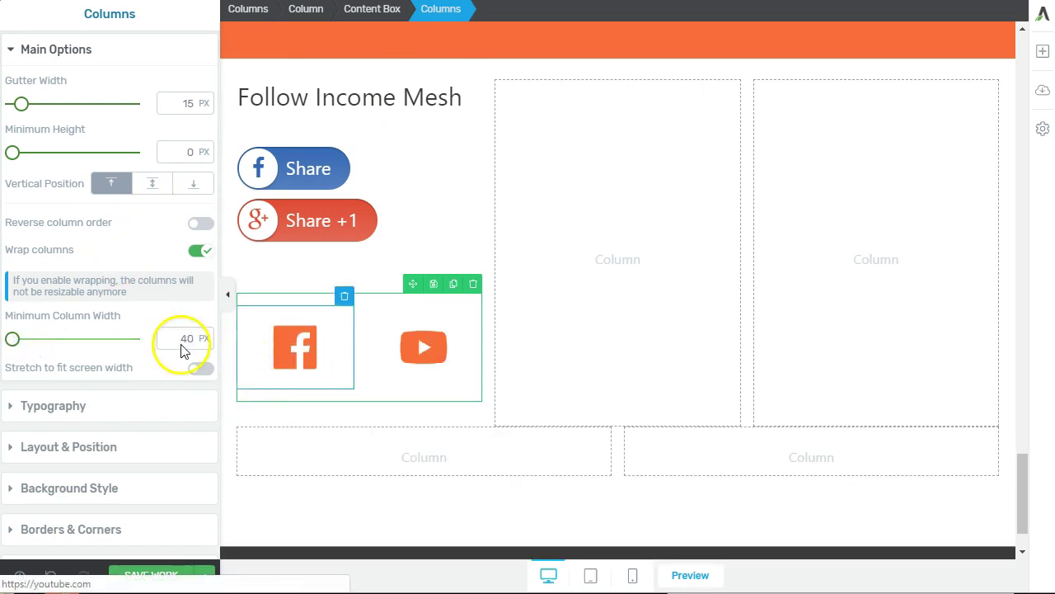
Examine the YouTube icon column's settings and how the icons are arranged in the tablet, mobile and desktop views
{"action": "left_click", "coordinate": [382, 365]}
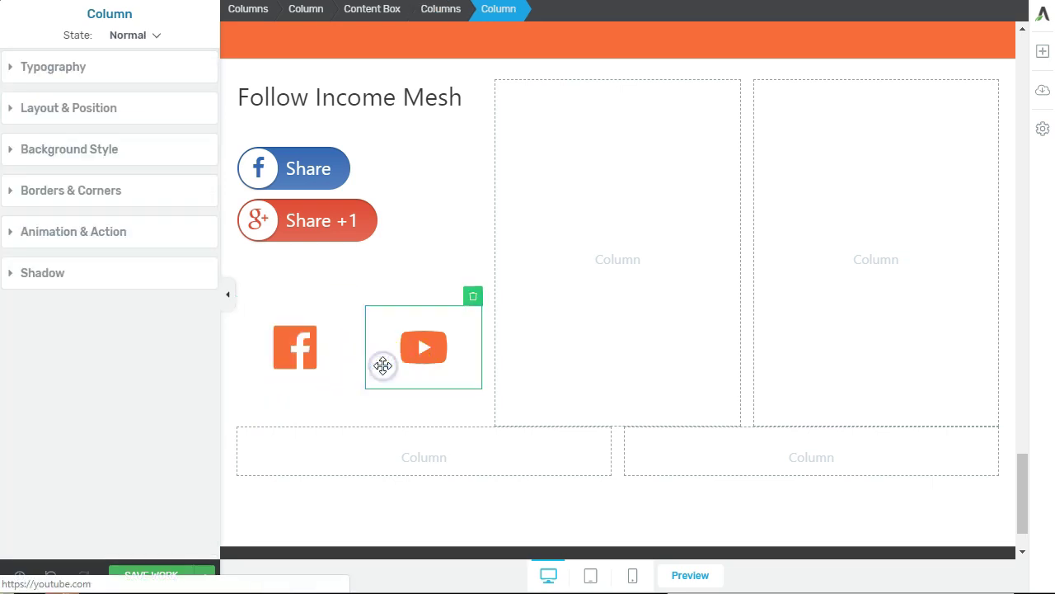
{"action": "left_click", "coordinate": [91, 118]}
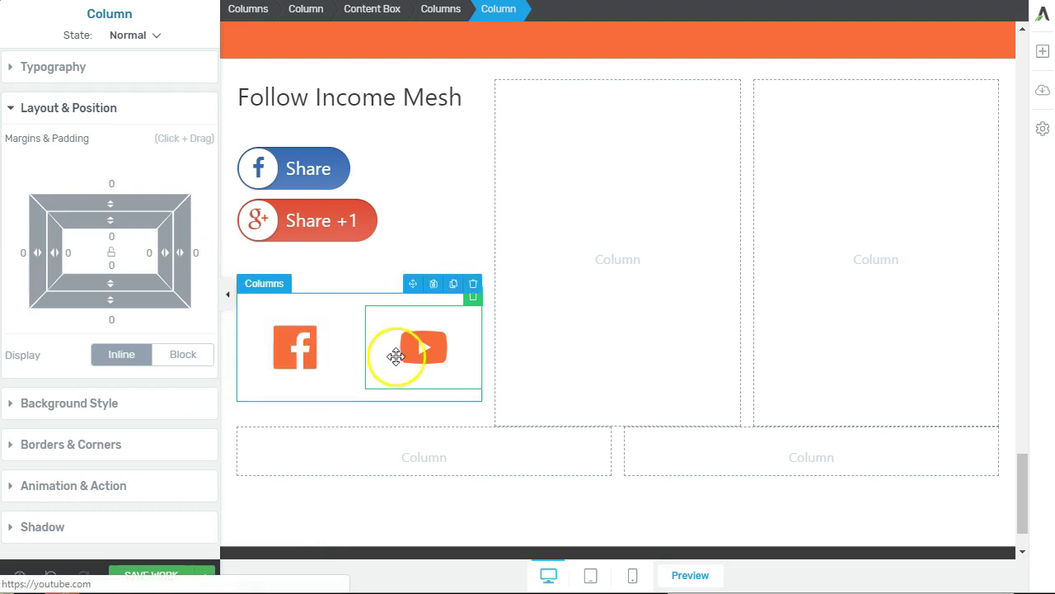
{"action": "left_click", "coordinate": [591, 574]}
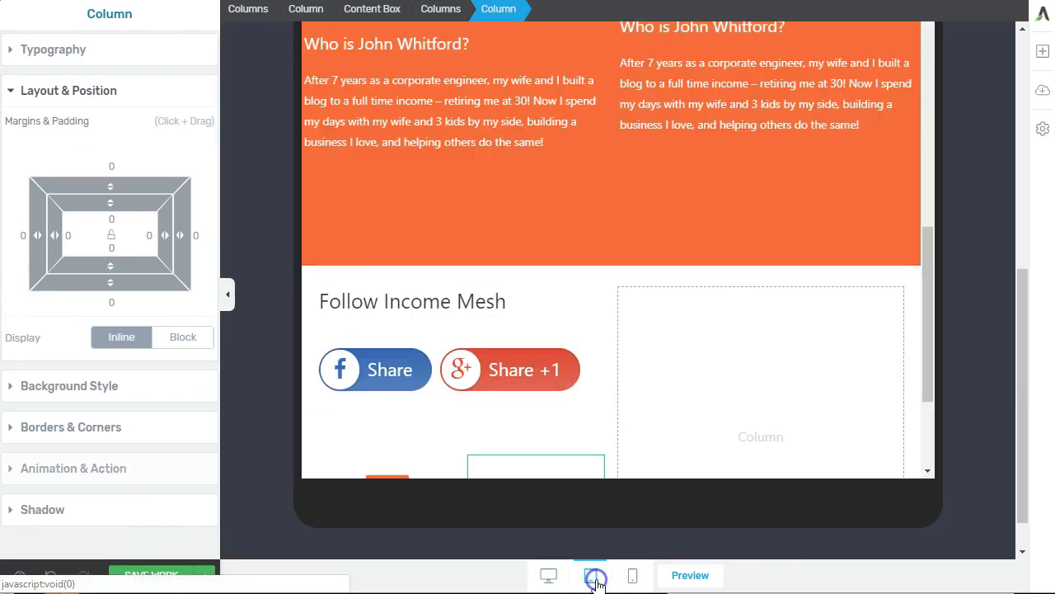
{"action": "scroll", "coordinate": [511, 330], "scroll_direction": "down", "scroll_amount": 2}
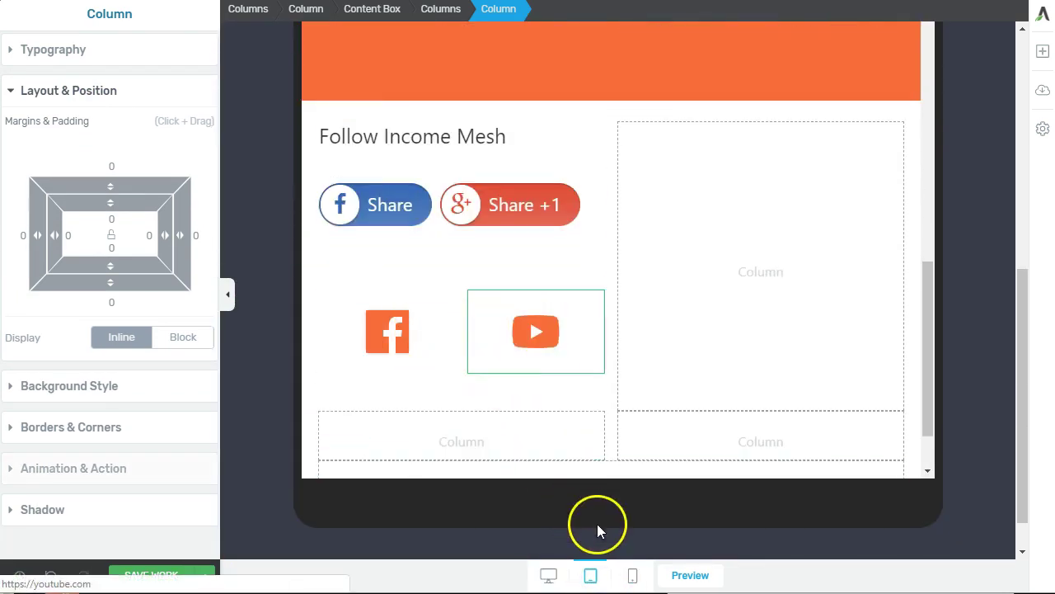
{"action": "left_click", "coordinate": [630, 575]}
{"action": "scroll", "coordinate": [553, 281], "scroll_direction": "down", "scroll_amount": 15}
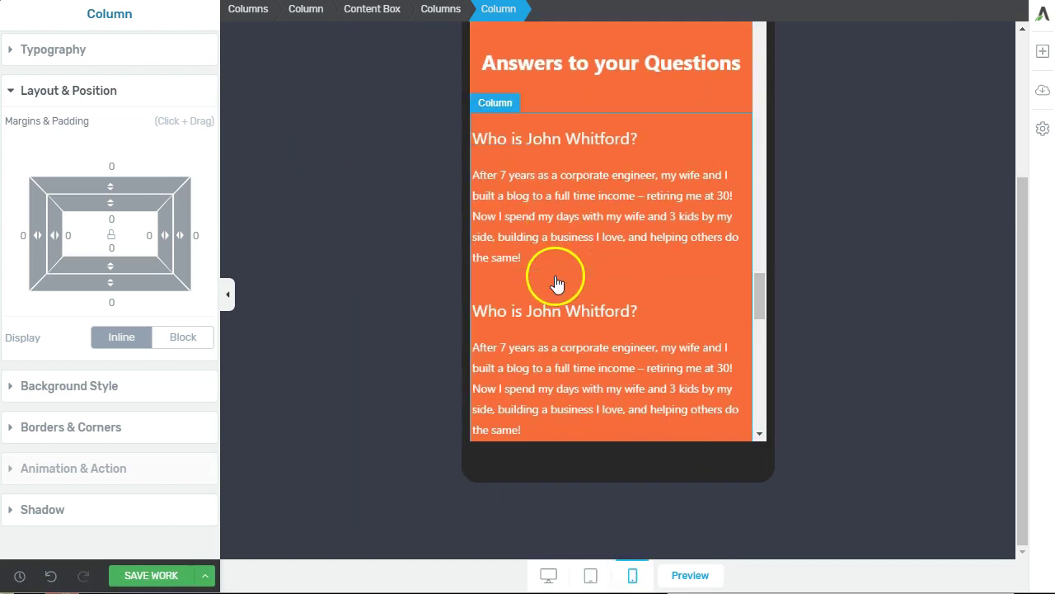
{"action": "scroll", "coordinate": [560, 276], "scroll_direction": "up", "scroll_amount": 3}
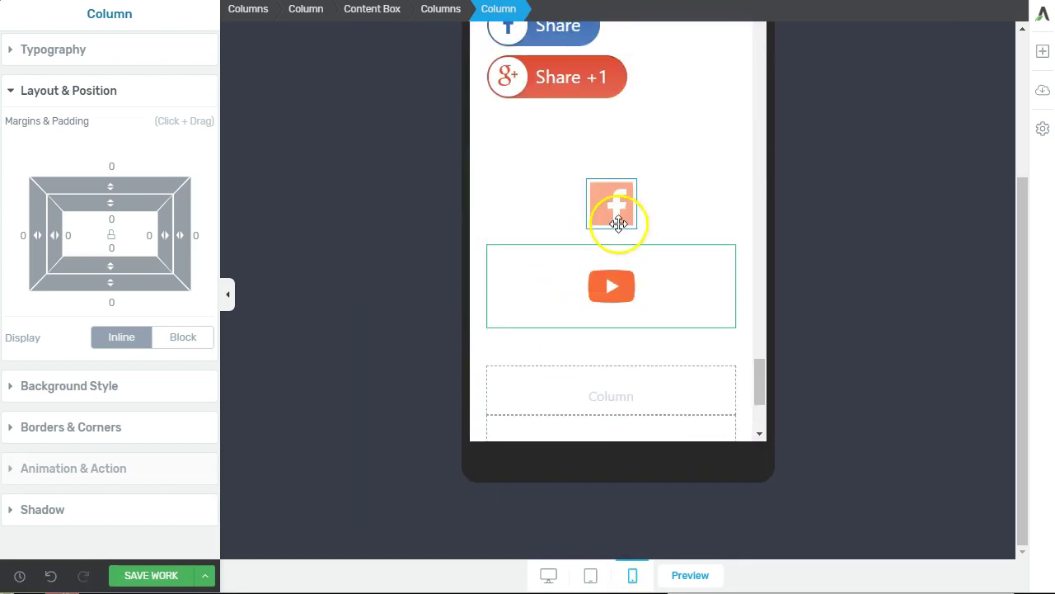
{"action": "left_click", "coordinate": [548, 575]}
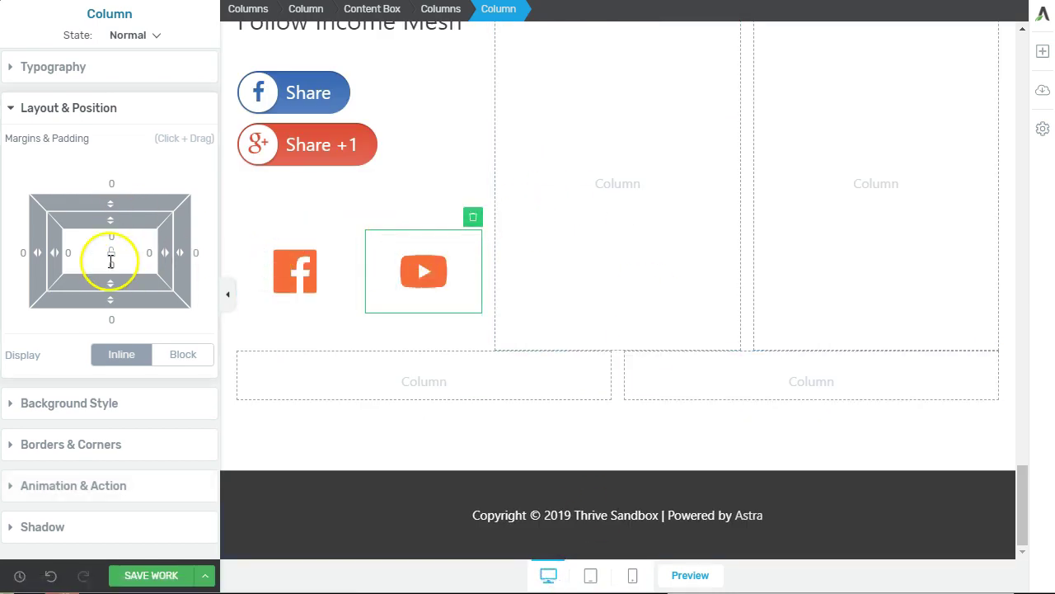
{"action": "left_click", "coordinate": [50, 66]}
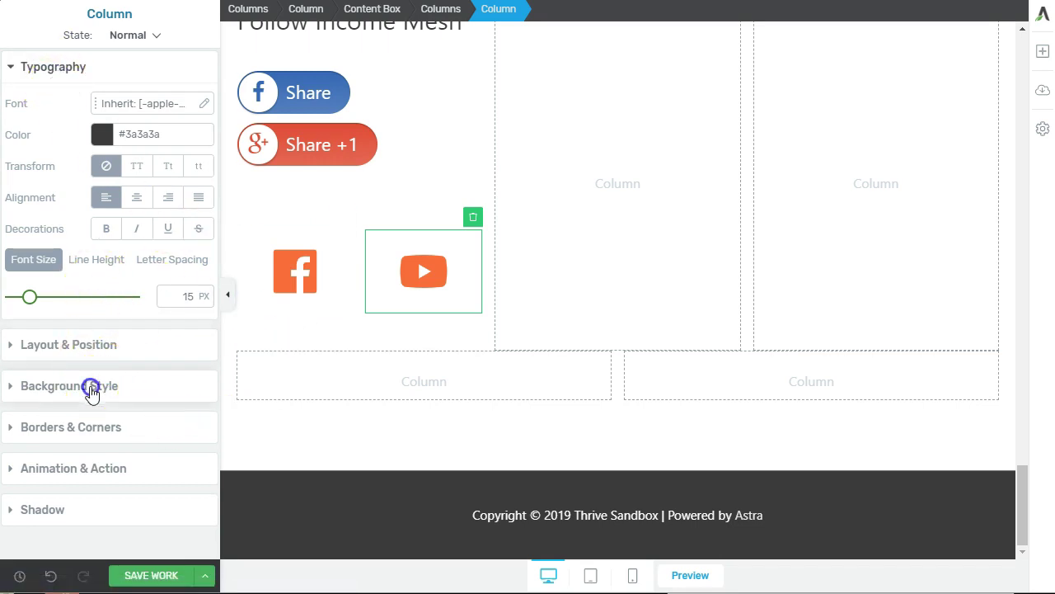
{"action": "left_click", "coordinate": [91, 388]}
Delete the Social Share element under the "Follow Income Mesh" heading and select the surrounding column
{"action": "left_click", "coordinate": [326, 132]}
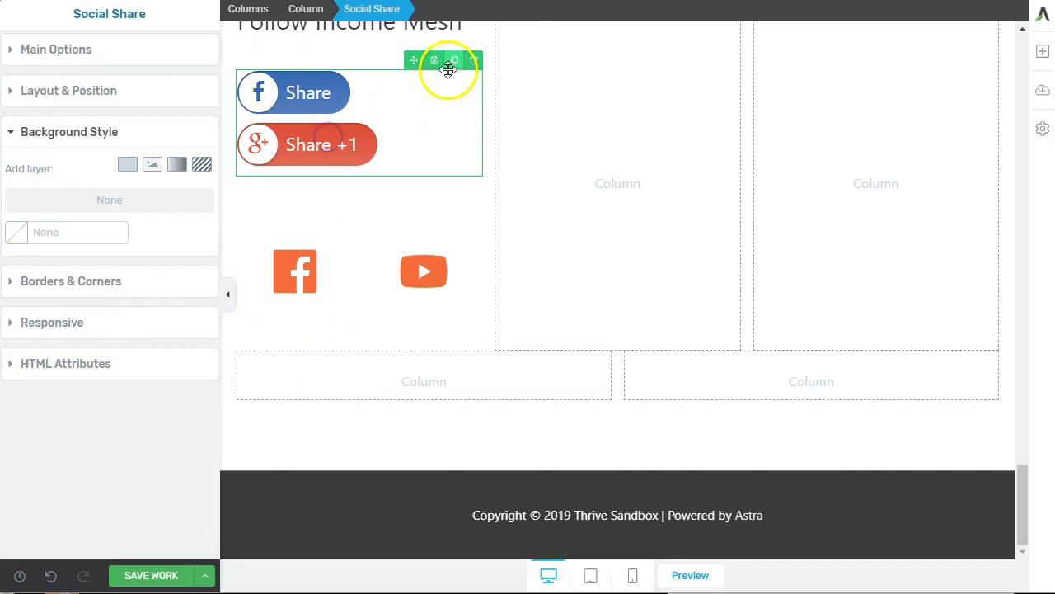
{"action": "left_click", "coordinate": [474, 61]}
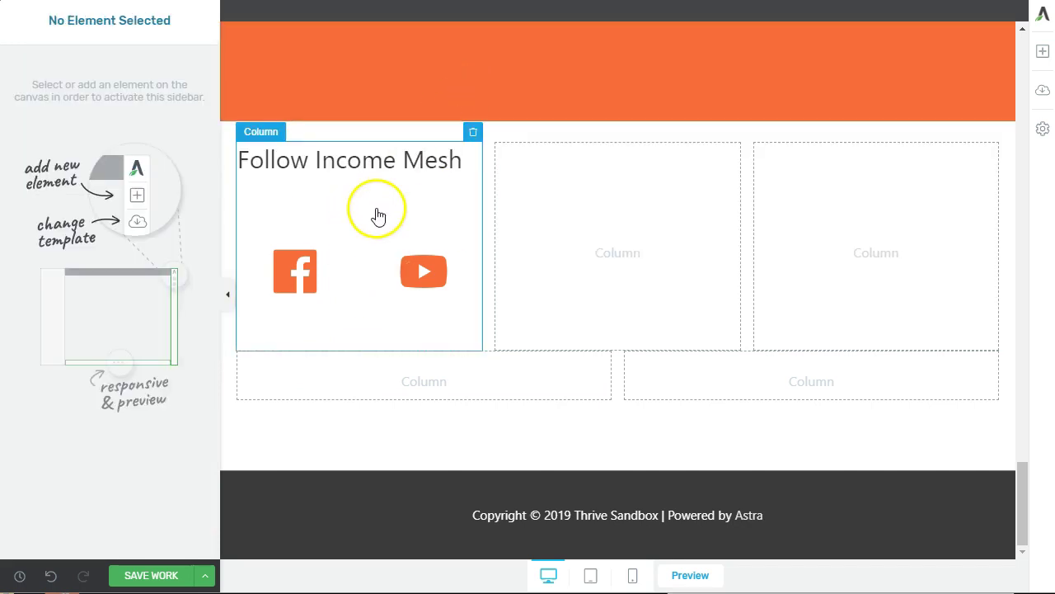
{"action": "left_click", "coordinate": [363, 205]}
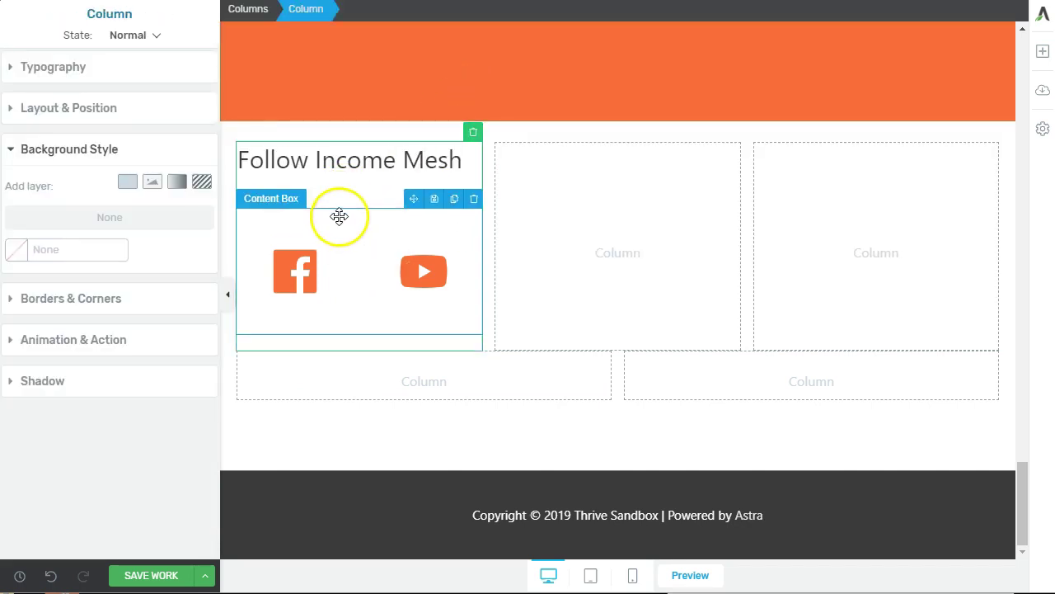
Set the top margin and top padding of the icons' Columns element to 0 and centre the "Follow Income Mesh" heading text
{"action": "left_click", "coordinate": [338, 219]}
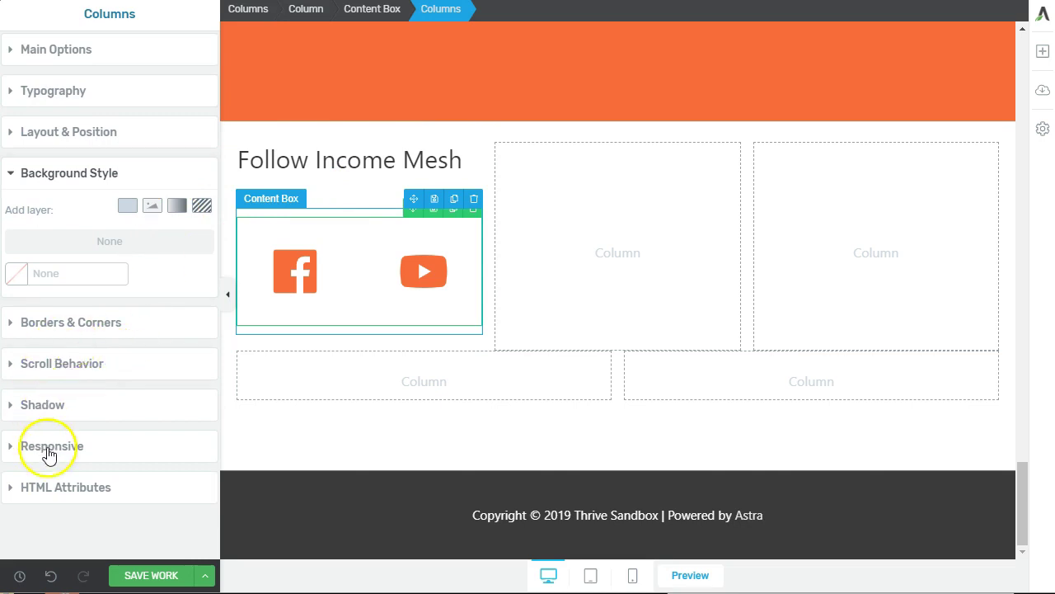
{"action": "left_click", "coordinate": [69, 136]}
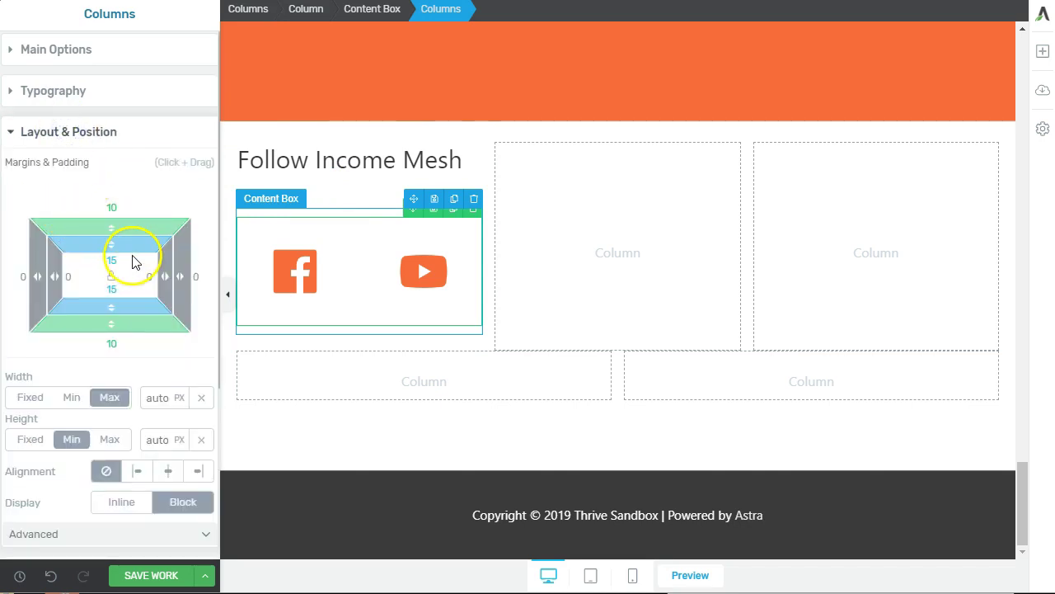
{"action": "type", "text": "0"}
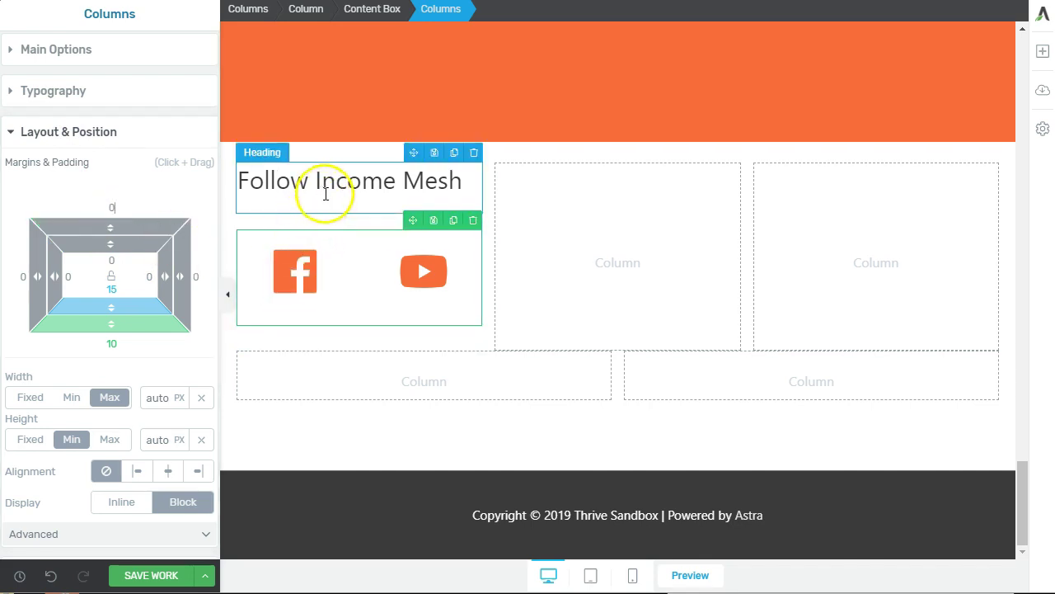
{"action": "left_click", "coordinate": [365, 363]}
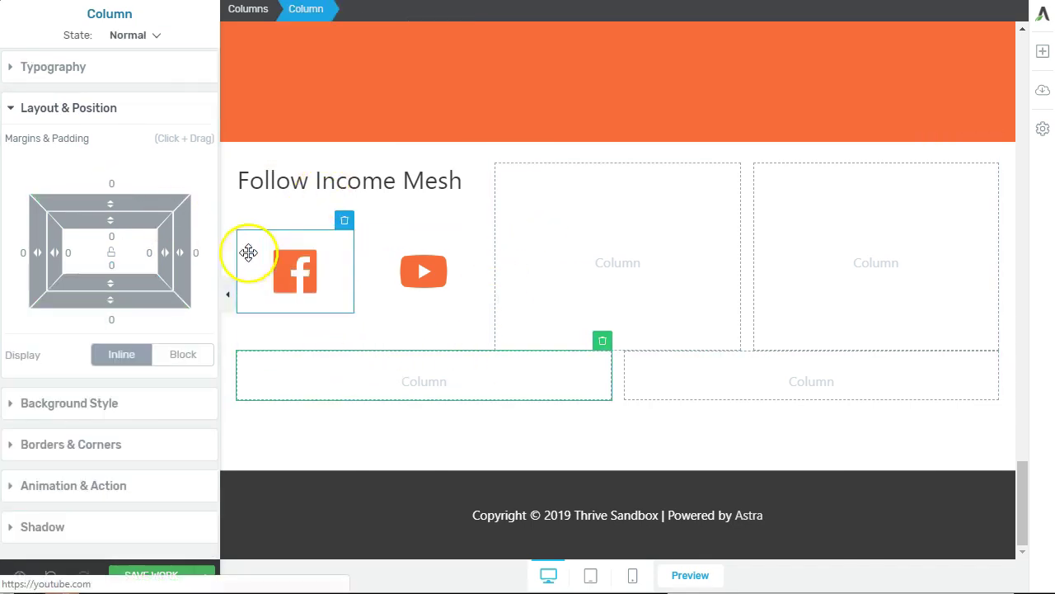
{"action": "left_click", "coordinate": [313, 199]}
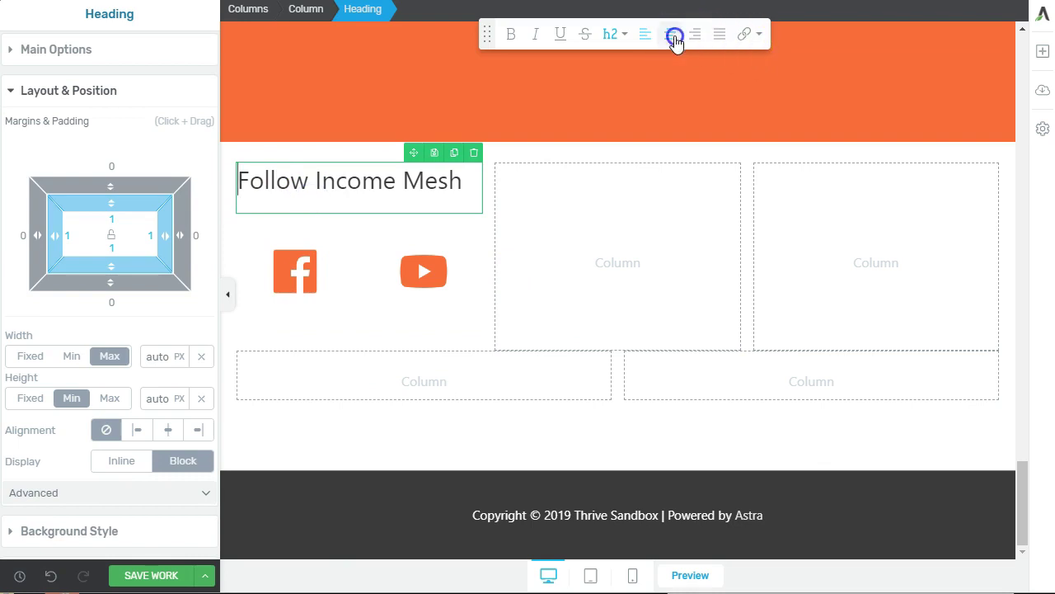
{"action": "left_click", "coordinate": [670, 34]}
Add an Image element to the middle column, upload and insert Convert-Course-Mockup.png, and centre the image
{"action": "left_click", "coordinate": [595, 244]}
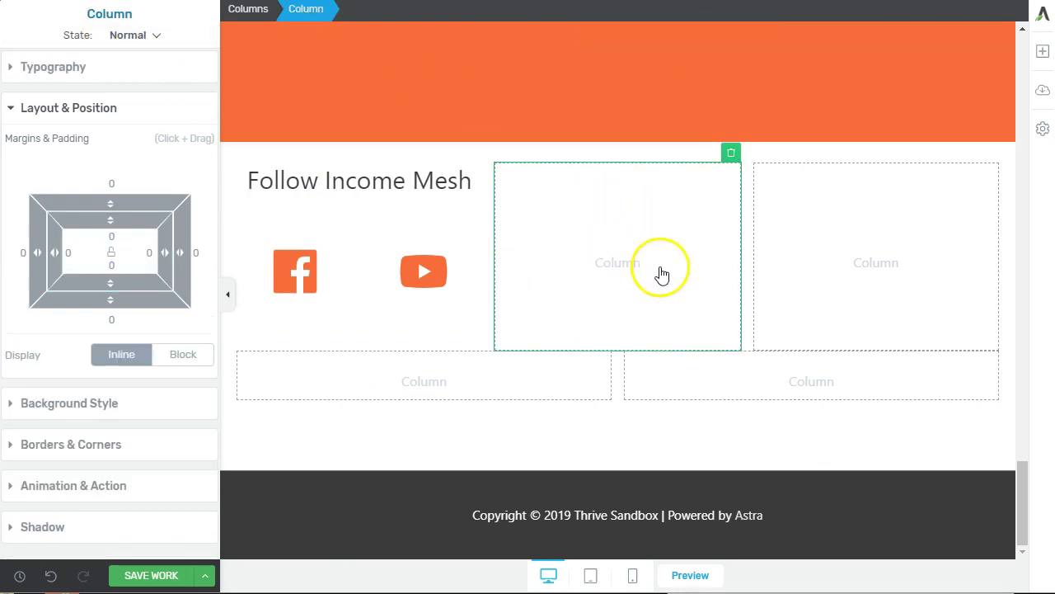
{"action": "left_click", "coordinate": [1044, 48]}
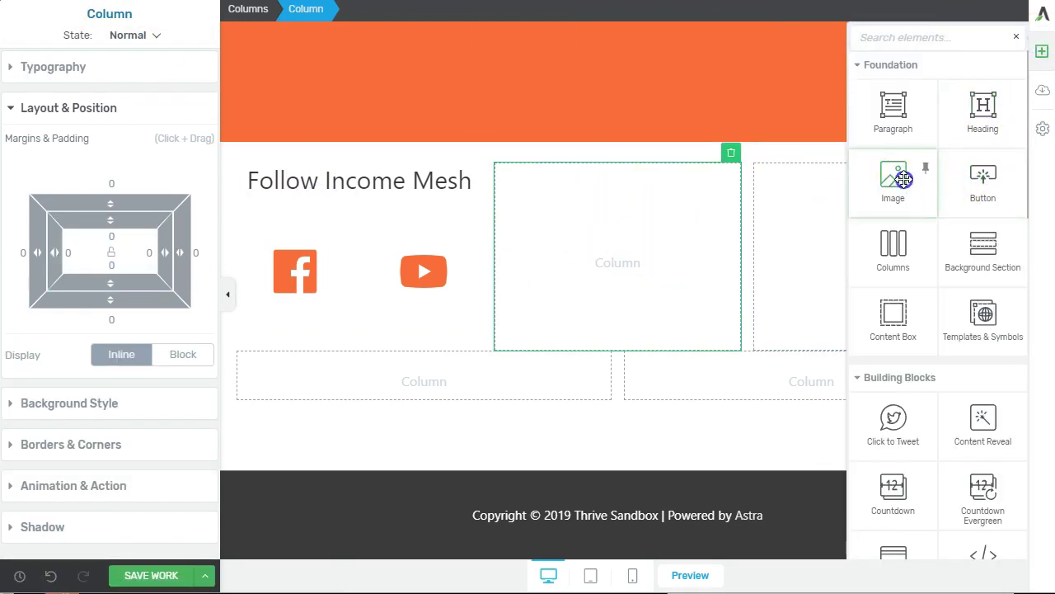
{"action": "left_click_drag", "start_coordinate": [898, 174], "coordinate": [651, 245]}
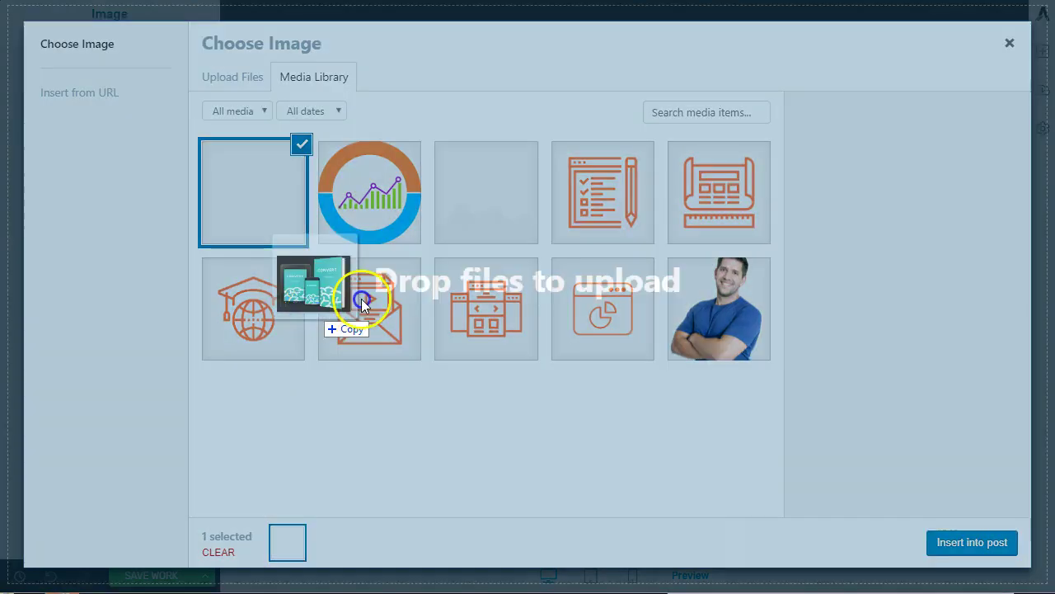
{"action": "left_click_drag", "start_coordinate": [361, 299], "coordinate": [437, 280]}
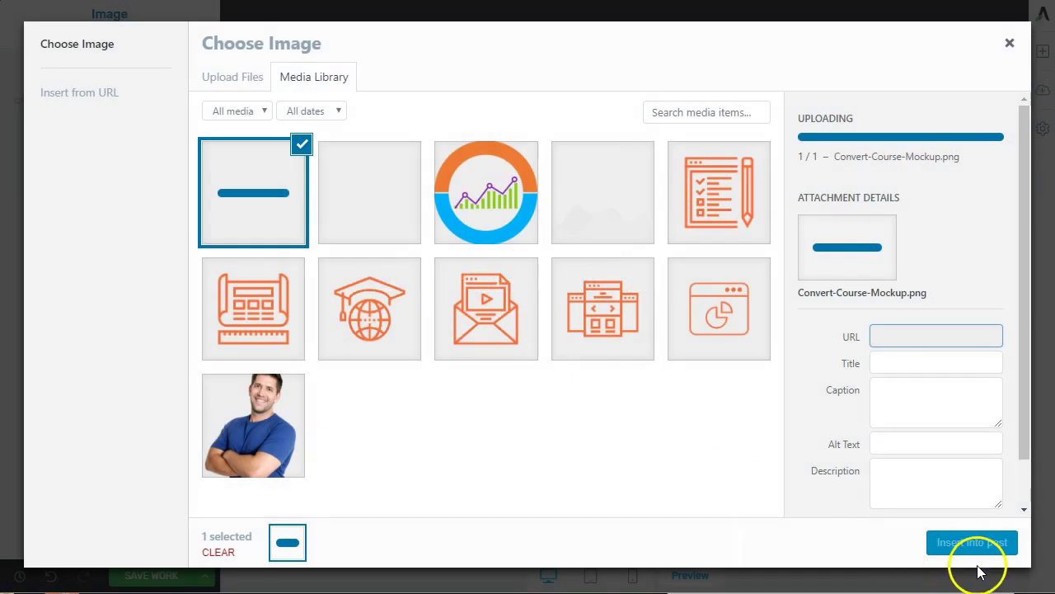
{"action": "left_click", "coordinate": [974, 543]}
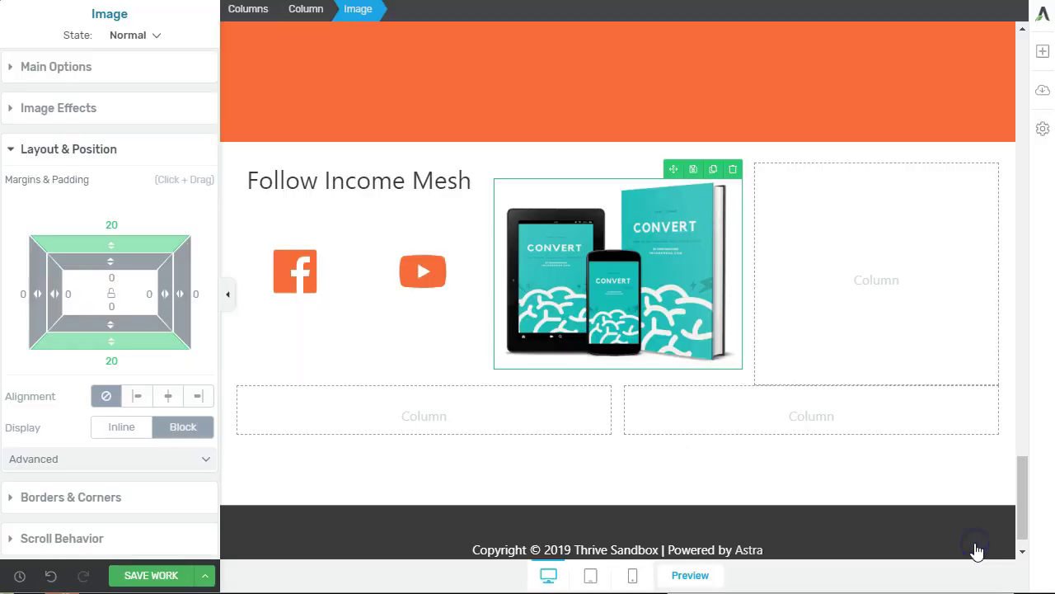
{"action": "left_click", "coordinate": [168, 396]}
Find the Lead Generation element and add it to the empty third column
{"action": "left_click", "coordinate": [895, 323]}
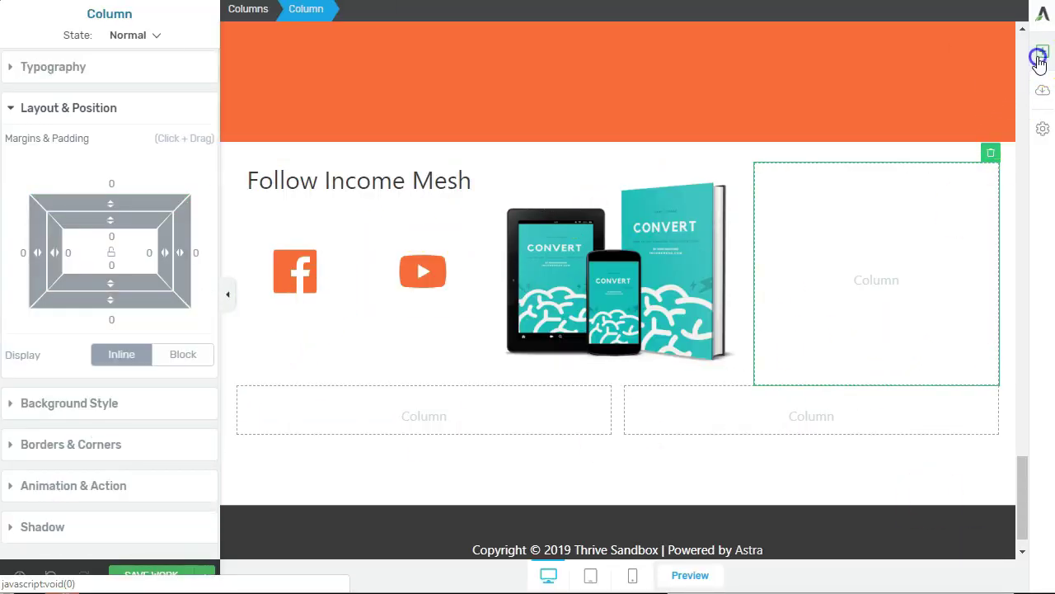
{"action": "left_click", "coordinate": [1040, 58]}
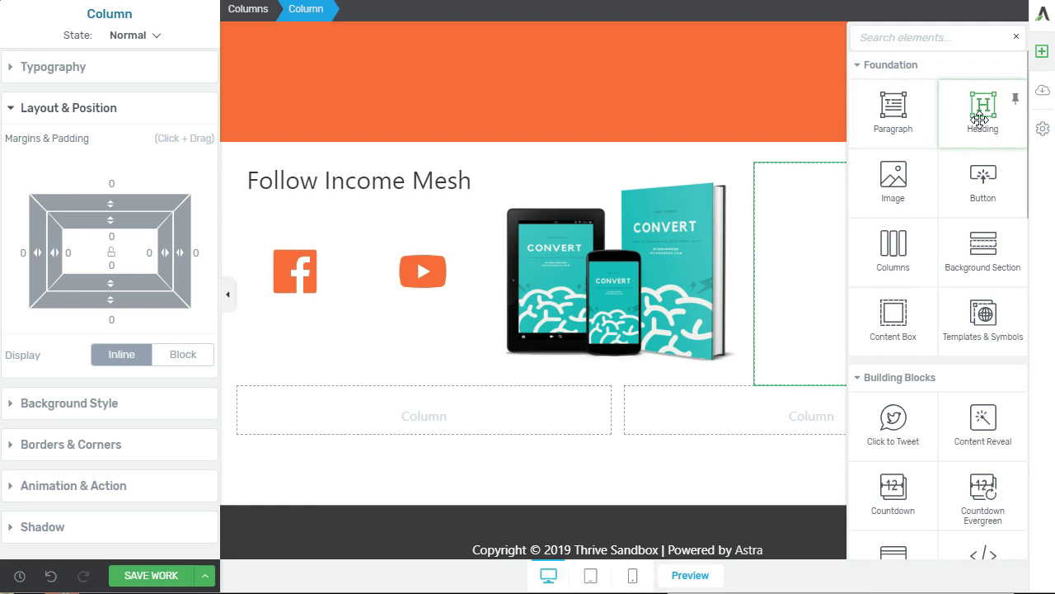
{"action": "type", "text": "em"}
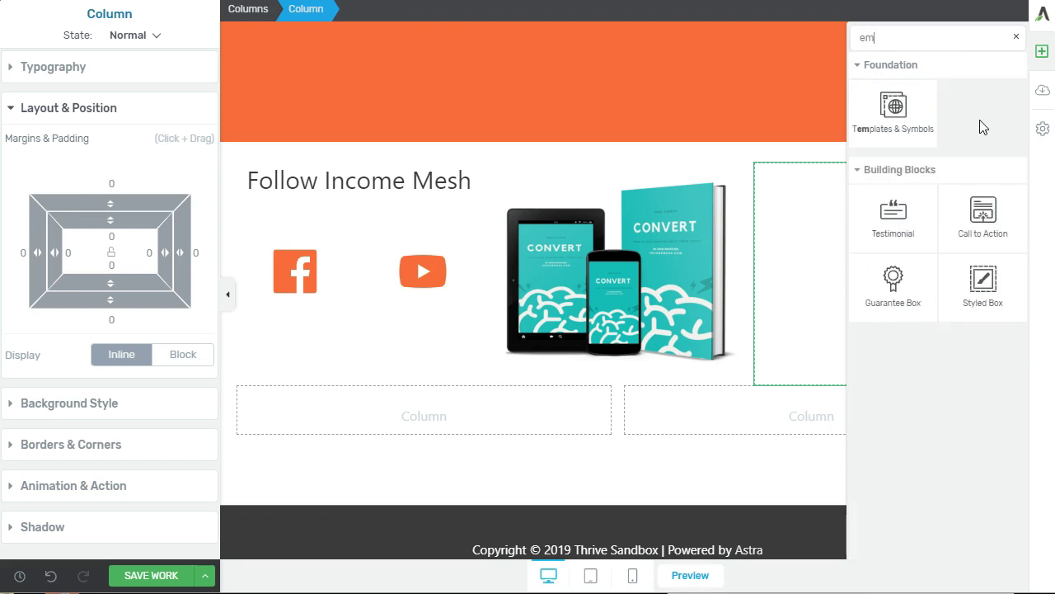
{"action": "key", "text": "BackSpace"}
{"action": "key", "text": "BackSpace"}
{"action": "type", "text": "opt"}
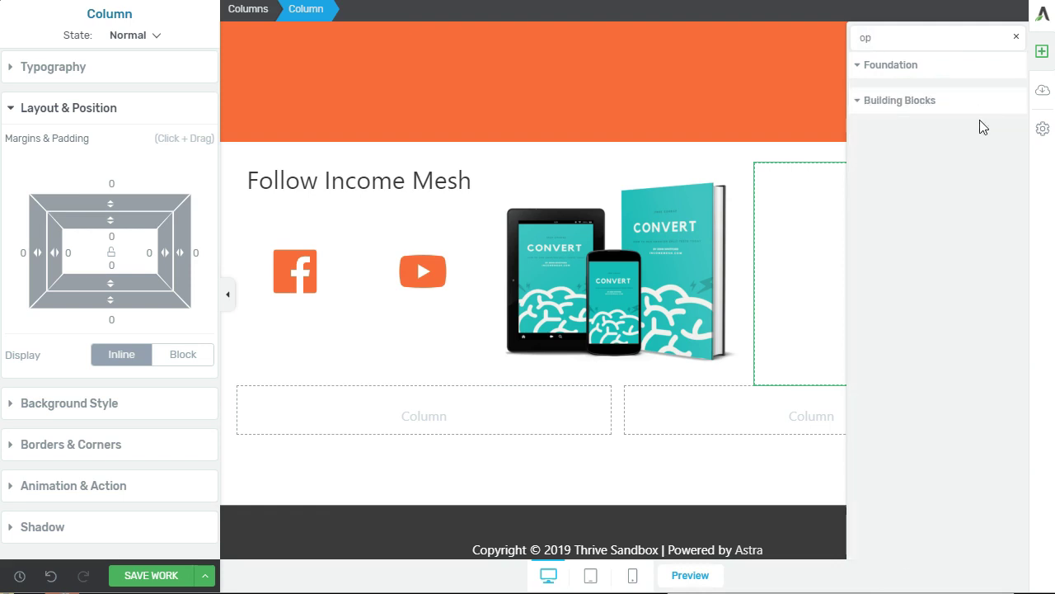
{"action": "key", "text": "BackSpace"}
{"action": "key", "text": "BackSpace"}
{"action": "type", "text": "lead"}
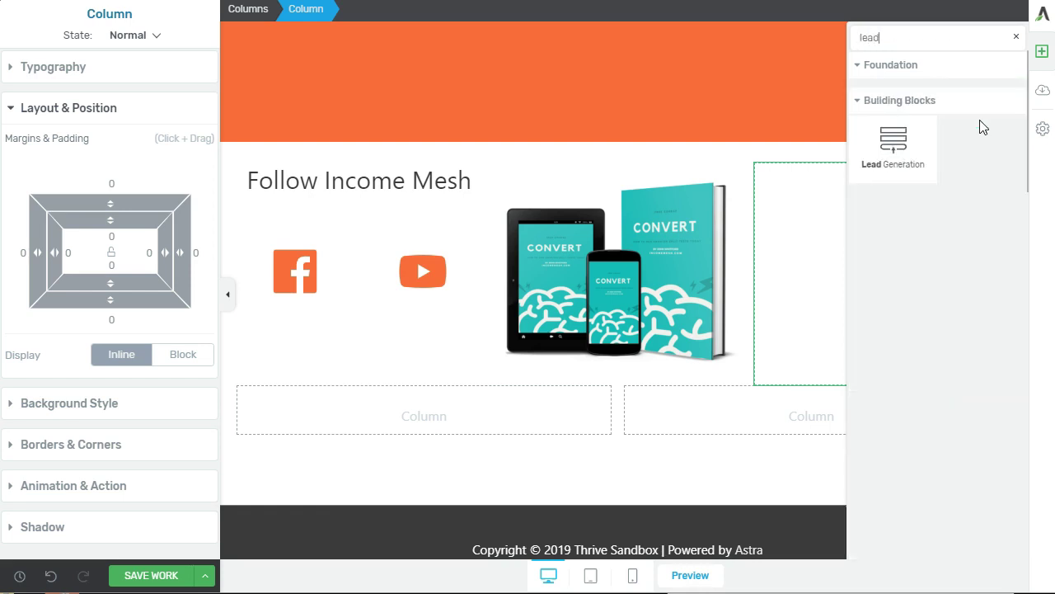
{"action": "left_click_drag", "start_coordinate": [890, 134], "coordinate": [833, 289]}
Delete the empty two-column row beneath the section with the icons, image and sign-up form
{"action": "left_click", "coordinate": [719, 421]}
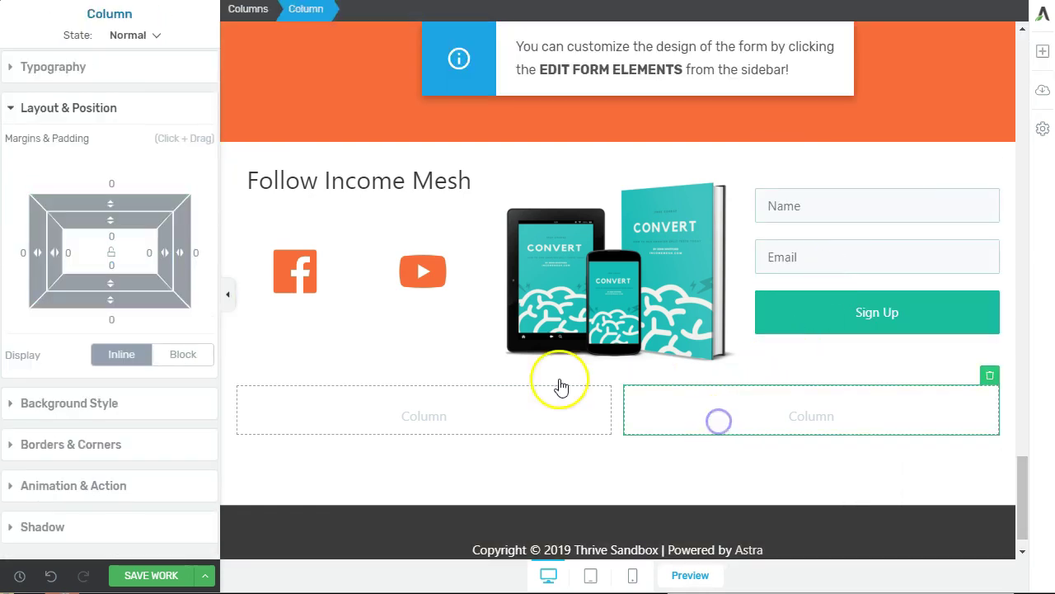
{"action": "left_click", "coordinate": [255, 10]}
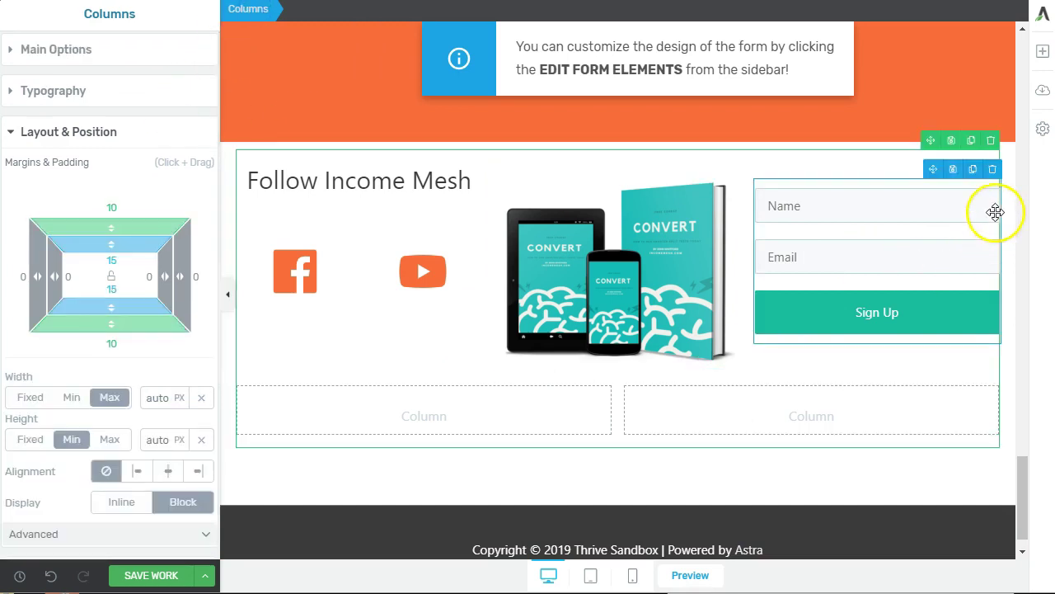
{"action": "key", "text": "Delete"}
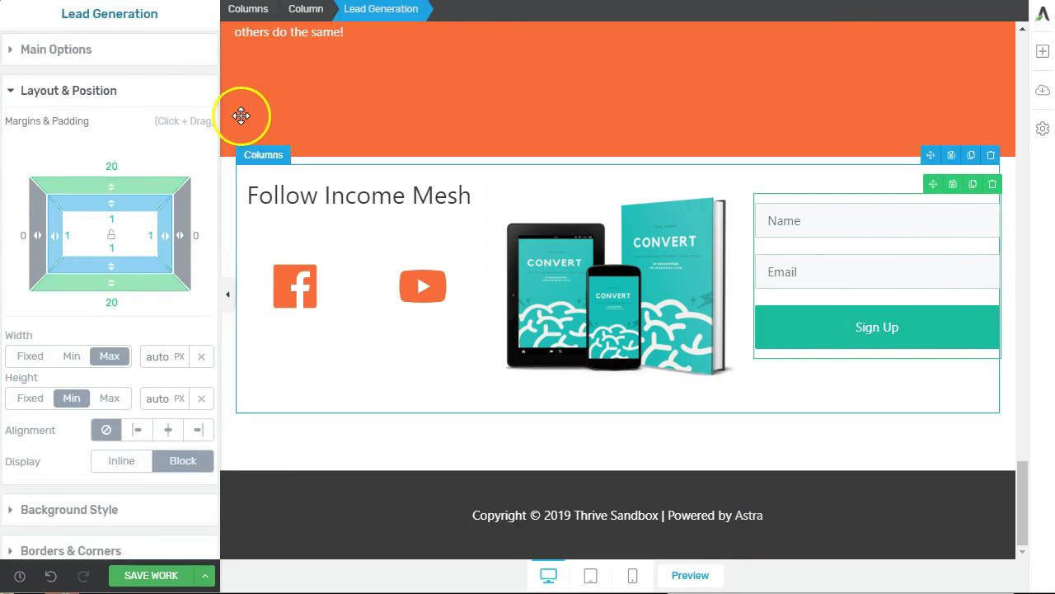
Edit the sign-up form's elements to give the Sign Up button the saved orange master color #f76c3a, and finish form editing
{"action": "left_click", "coordinate": [69, 56]}
{"action": "left_click", "coordinate": [56, 137]}
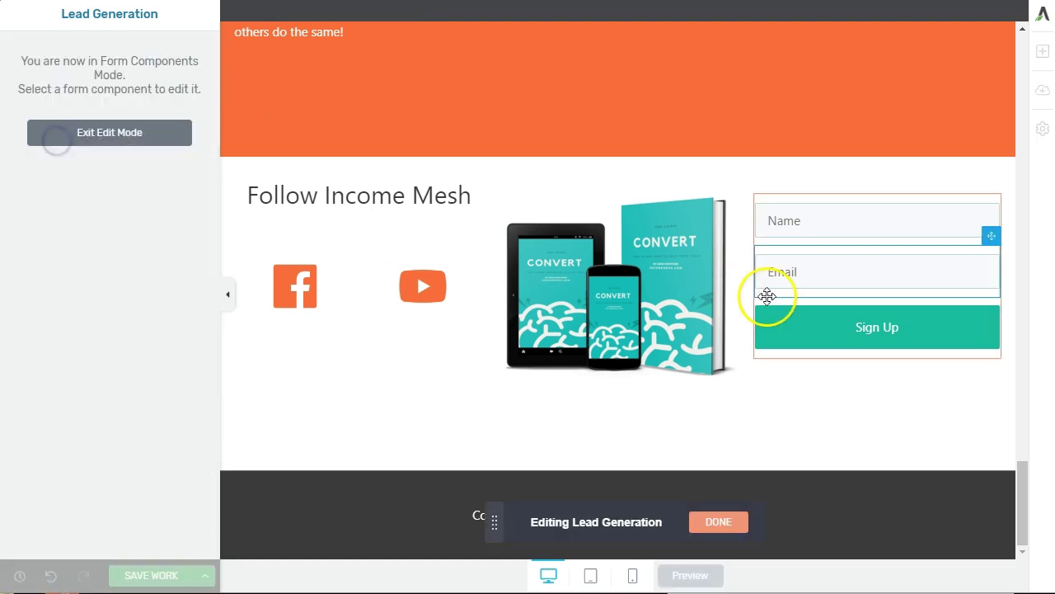
{"action": "left_click", "coordinate": [766, 319]}
{"action": "left_click", "coordinate": [101, 229]}
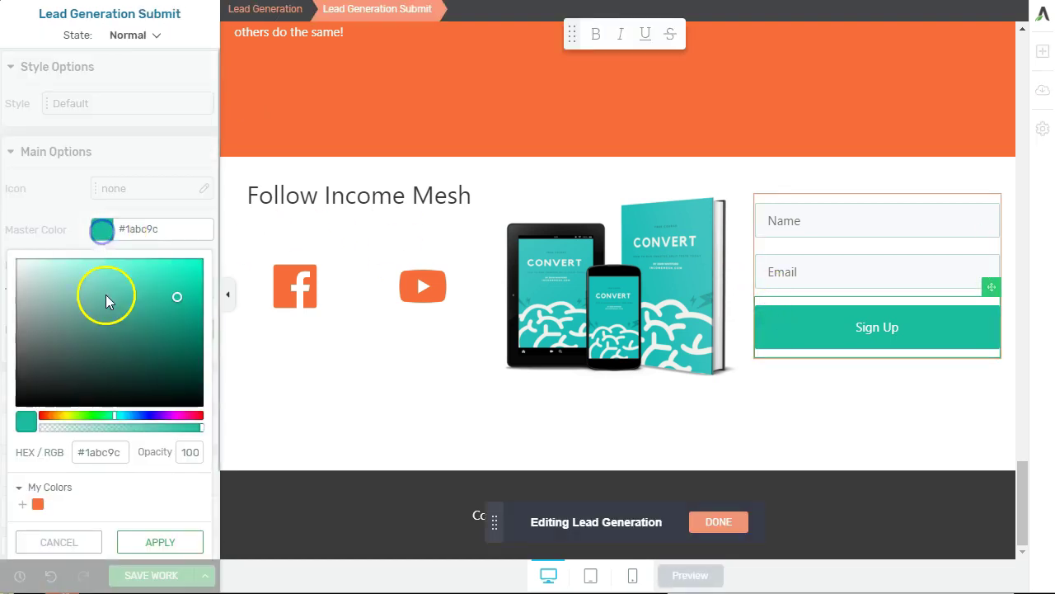
{"action": "left_click", "coordinate": [35, 505]}
{"action": "left_click", "coordinate": [157, 546]}
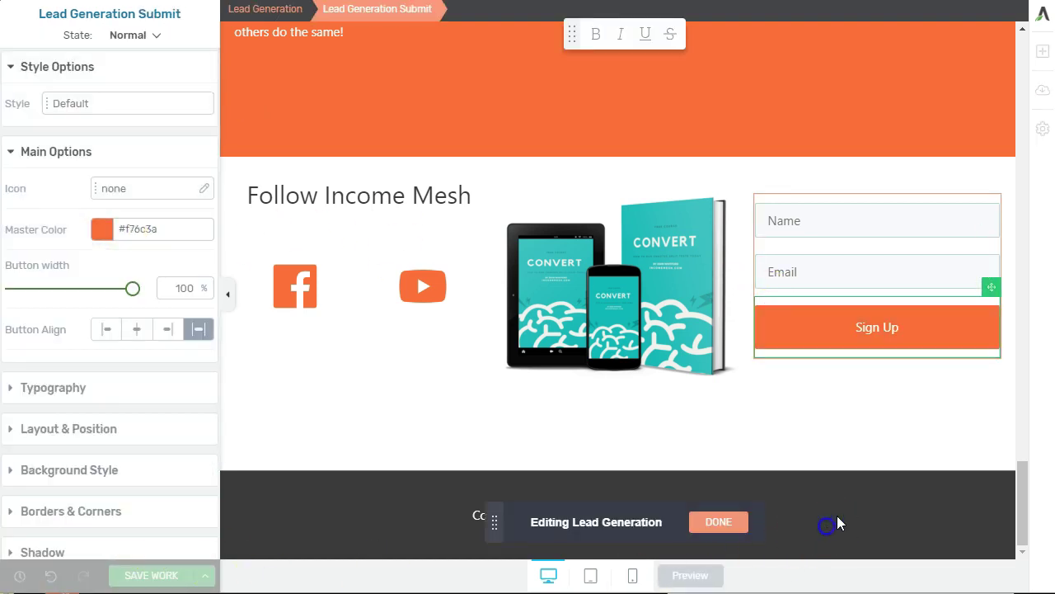
{"action": "left_click", "coordinate": [852, 236]}
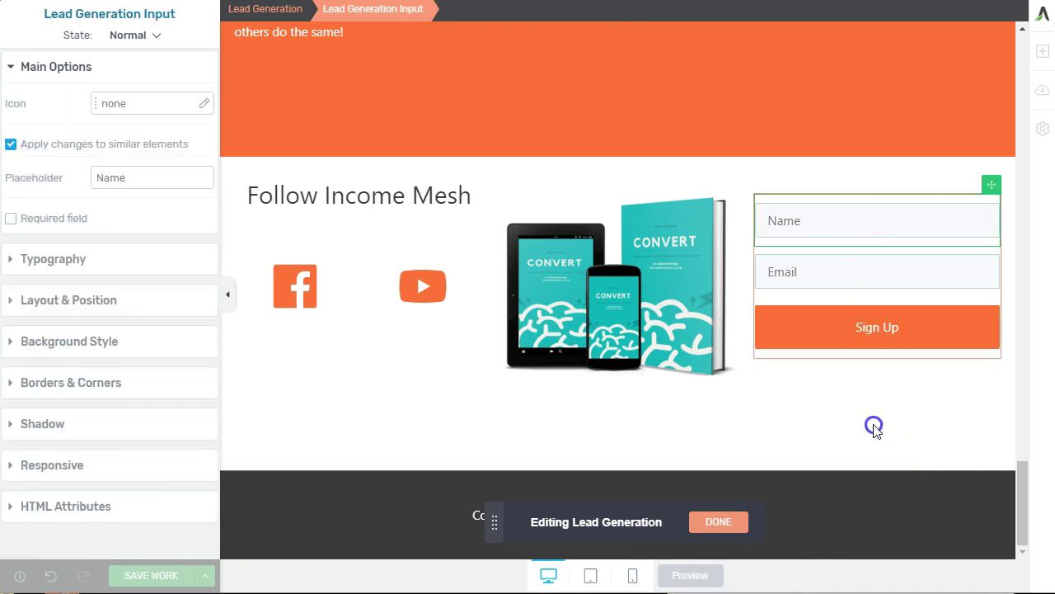
{"action": "left_click", "coordinate": [719, 522]}
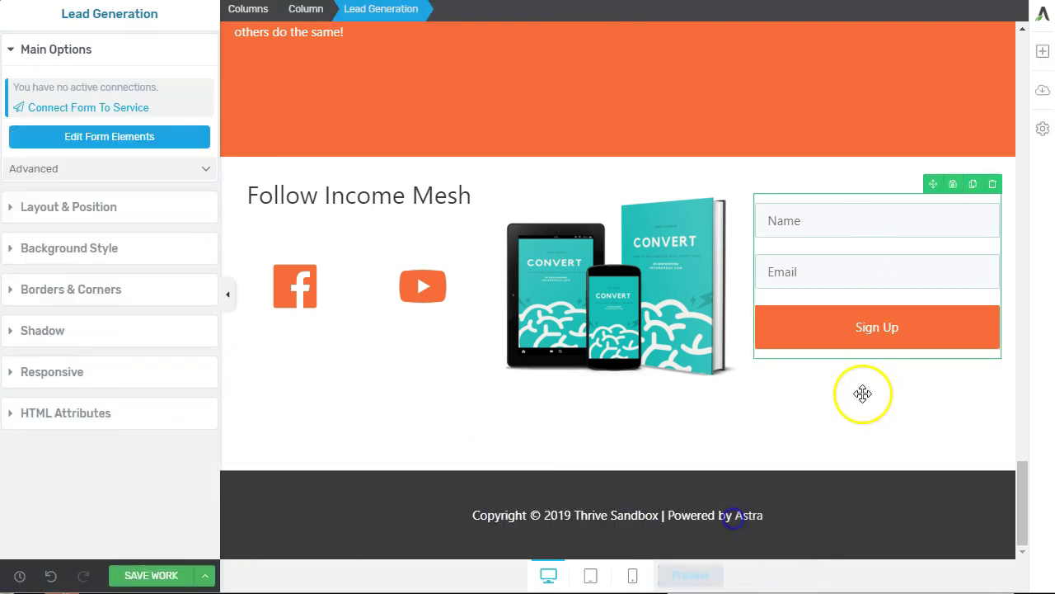
Examine the form's service connection options and the apps available for a new API connection, and return to the page without connecting
{"action": "left_click", "coordinate": [105, 109]}
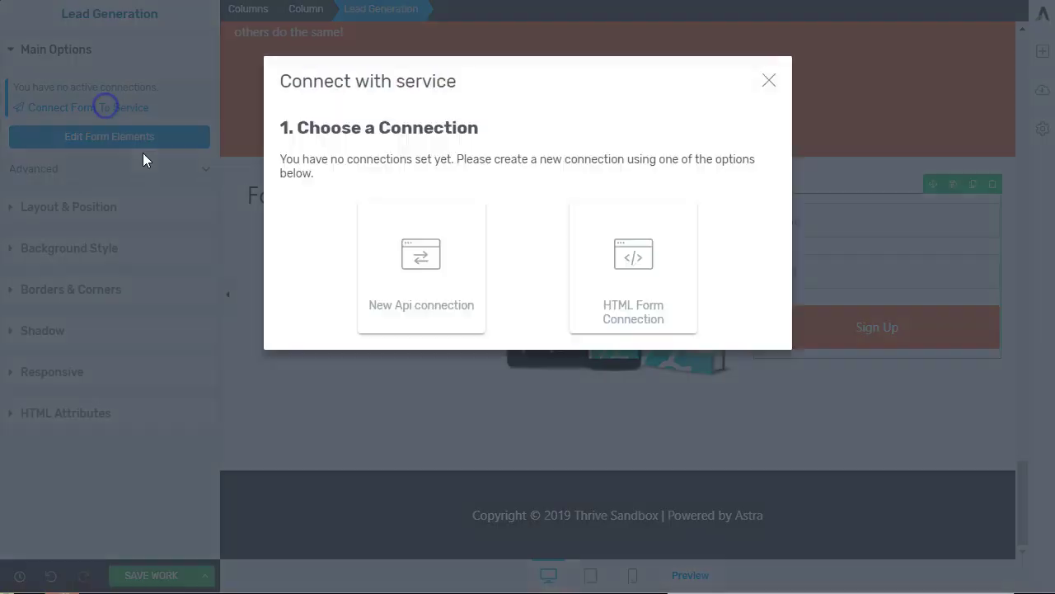
{"action": "left_click", "coordinate": [430, 251]}
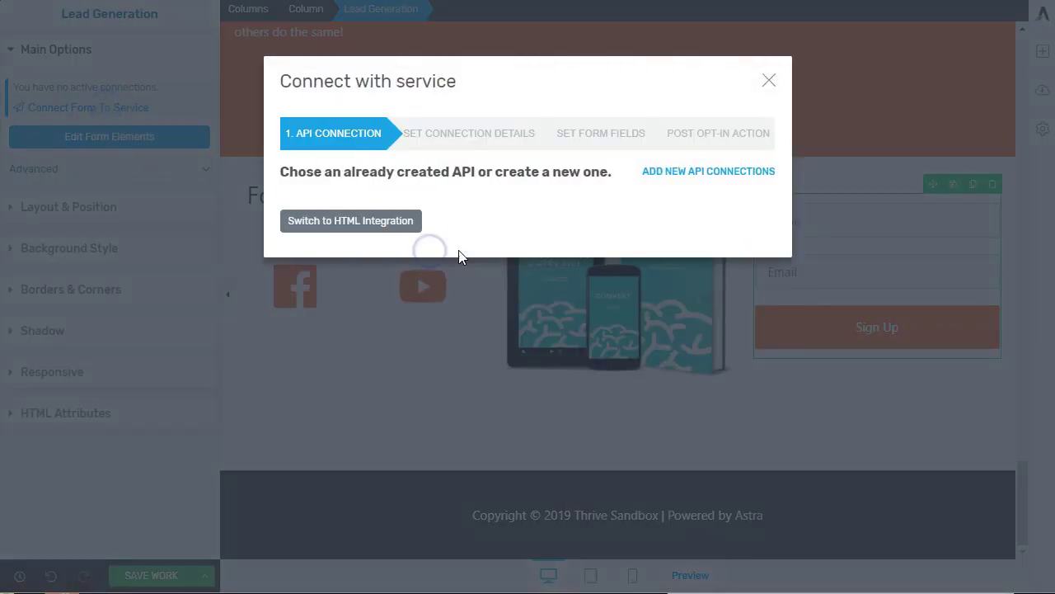
{"action": "left_click", "coordinate": [697, 183]}
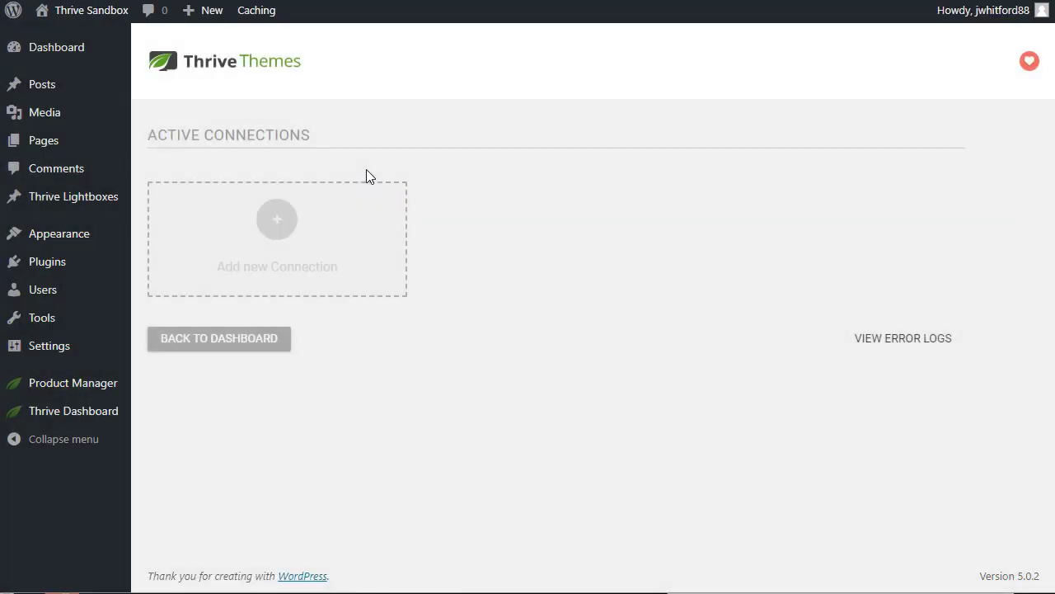
{"action": "left_click", "coordinate": [292, 230]}
{"action": "left_click", "coordinate": [356, 215]}
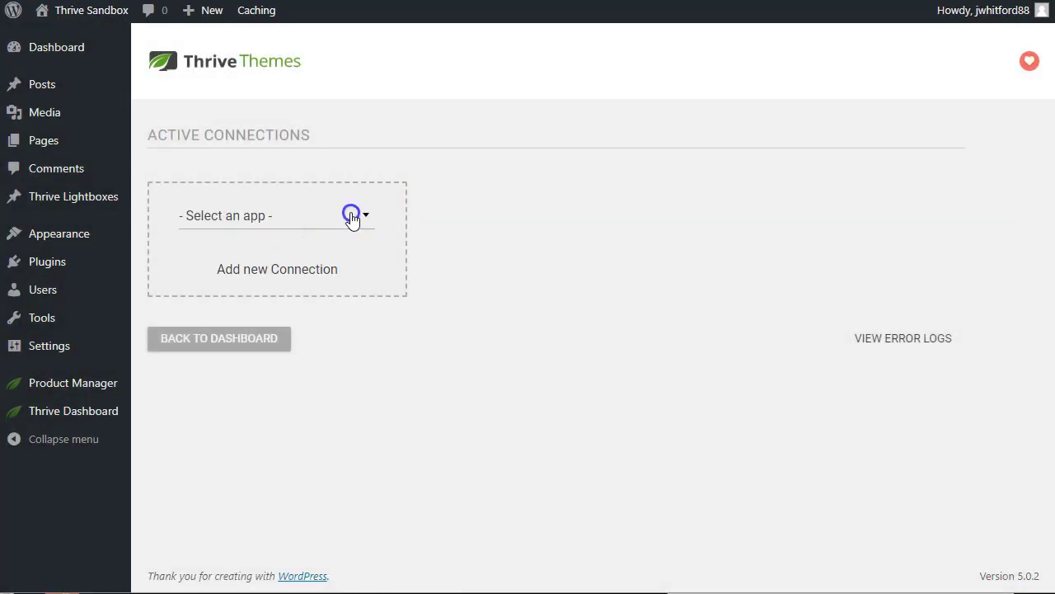
{"action": "scroll", "coordinate": [308, 363], "scroll_direction": "down", "scroll_amount": 5}
{"action": "scroll", "coordinate": [308, 363], "scroll_direction": "down", "scroll_amount": 5}
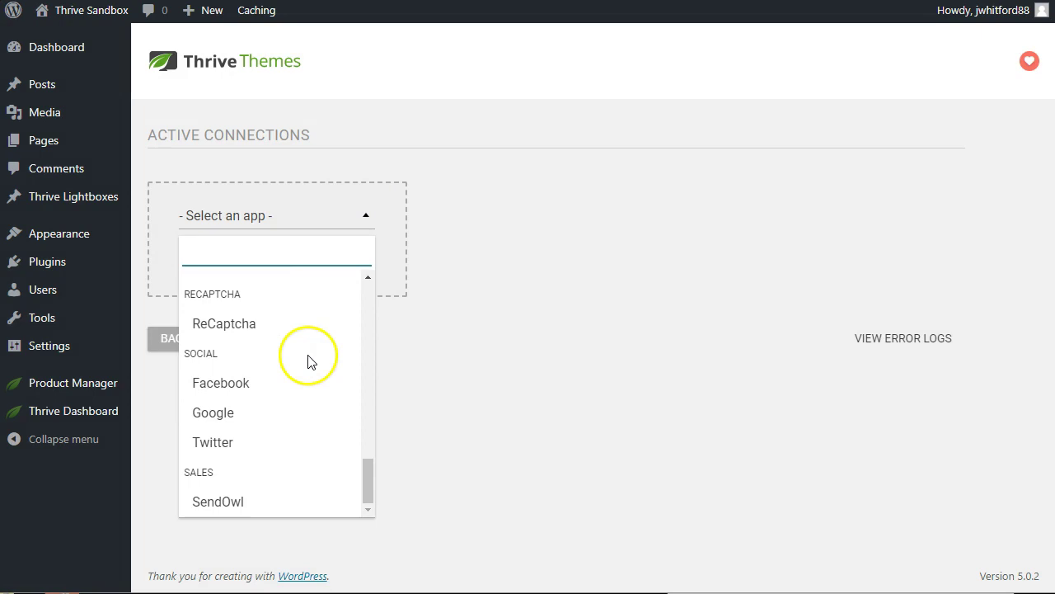
{"action": "left_click", "coordinate": [530, 451]}
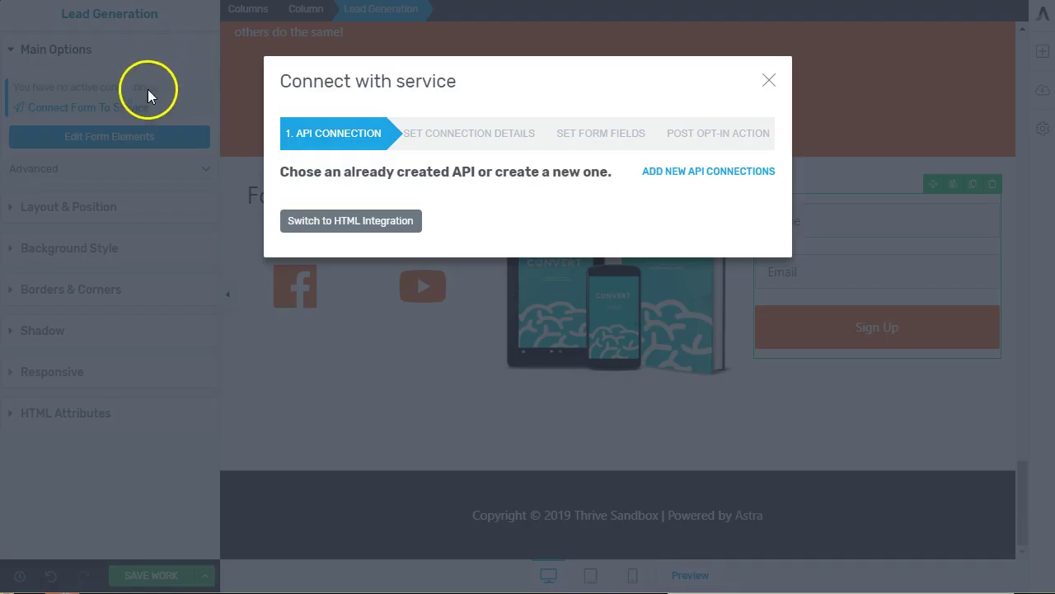
{"action": "left_click", "coordinate": [148, 96]}
{"action": "left_click", "coordinate": [871, 396]}
Save the page changes and open the page preview
{"action": "scroll", "coordinate": [860, 445], "scroll_direction": "up", "scroll_amount": 5}
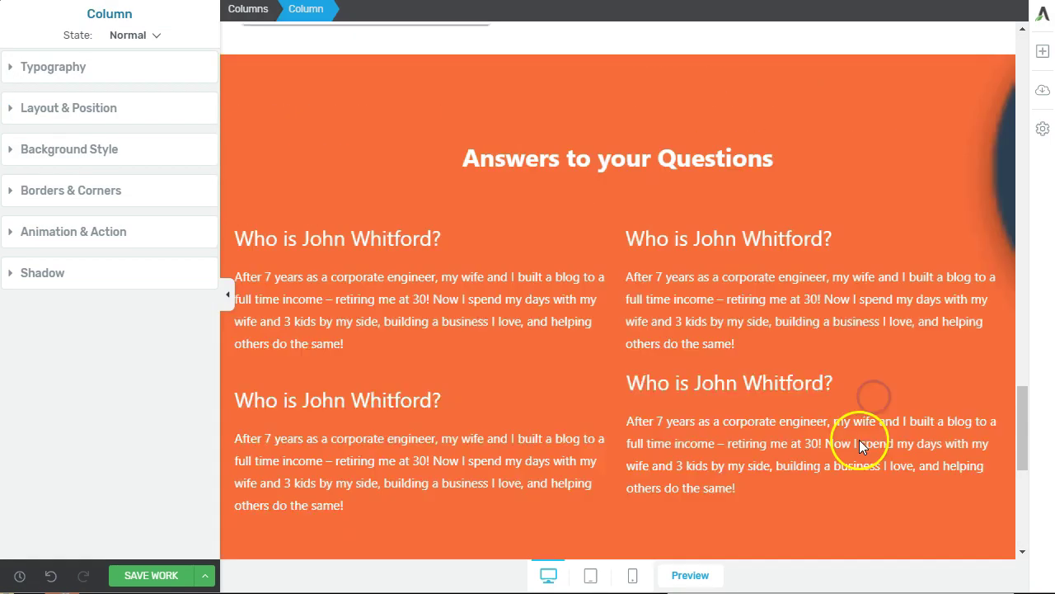
{"action": "scroll", "coordinate": [860, 445], "scroll_direction": "up", "scroll_amount": 6}
{"action": "left_click", "coordinate": [124, 571]}
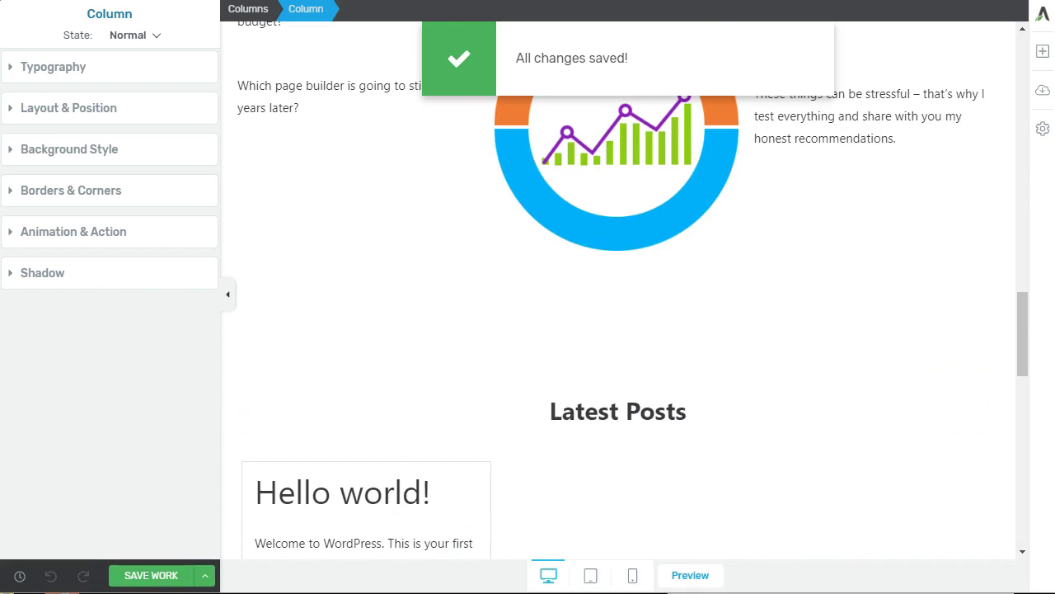
{"action": "left_click", "coordinate": [690, 574]}
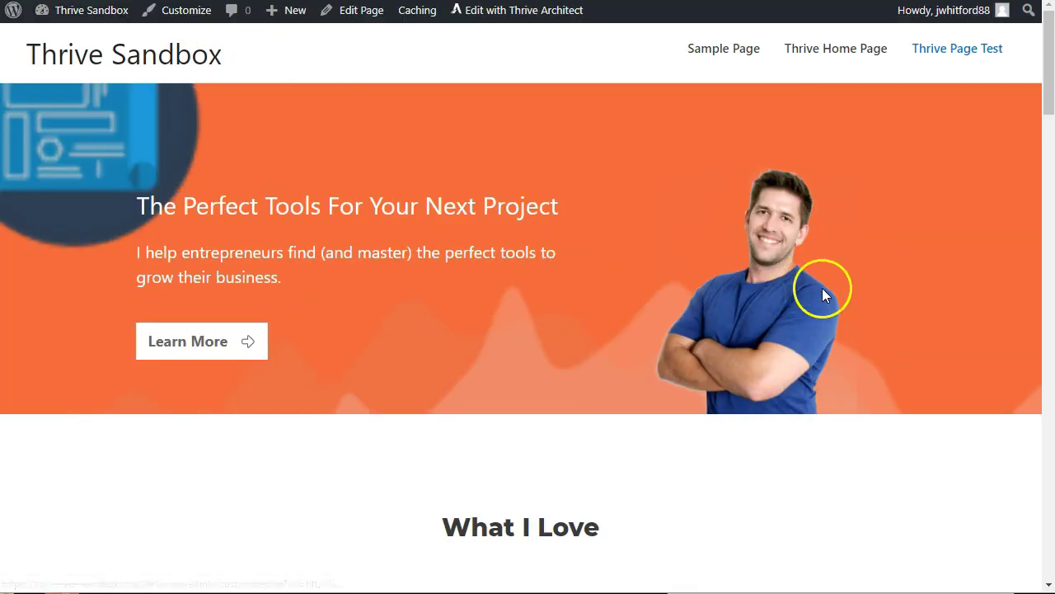
Review the previewed page down to the new bottom section and narrow the browser window to check the responsive layout
{"action": "left_click_drag", "start_coordinate": [1051, 66], "coordinate": [989, 514]}
{"action": "scroll", "coordinate": [535, 372], "scroll_direction": "up", "scroll_amount": 6}
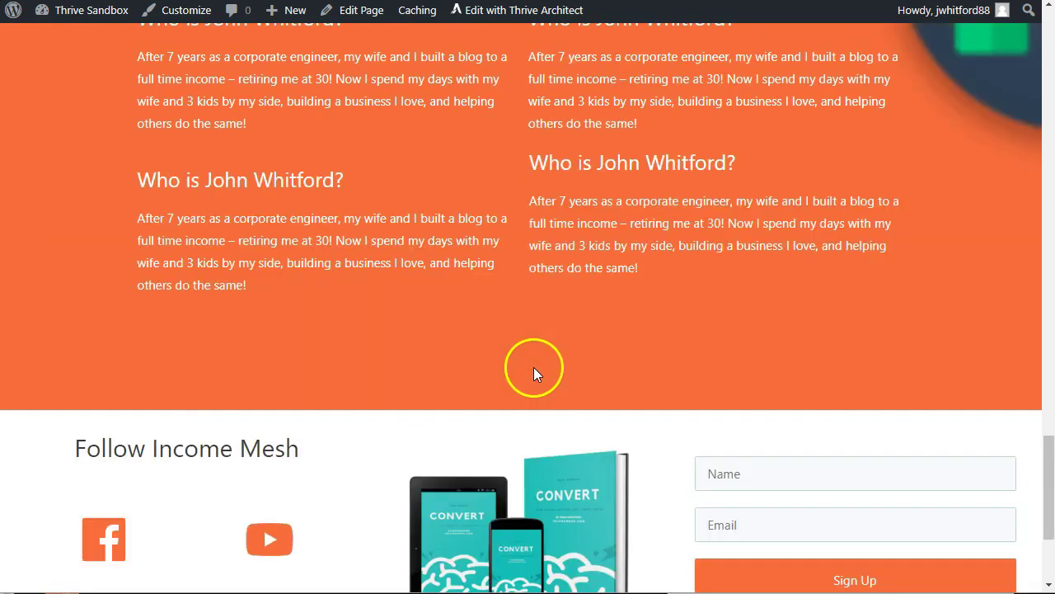
{"action": "scroll", "coordinate": [546, 391], "scroll_direction": "up", "scroll_amount": 20}
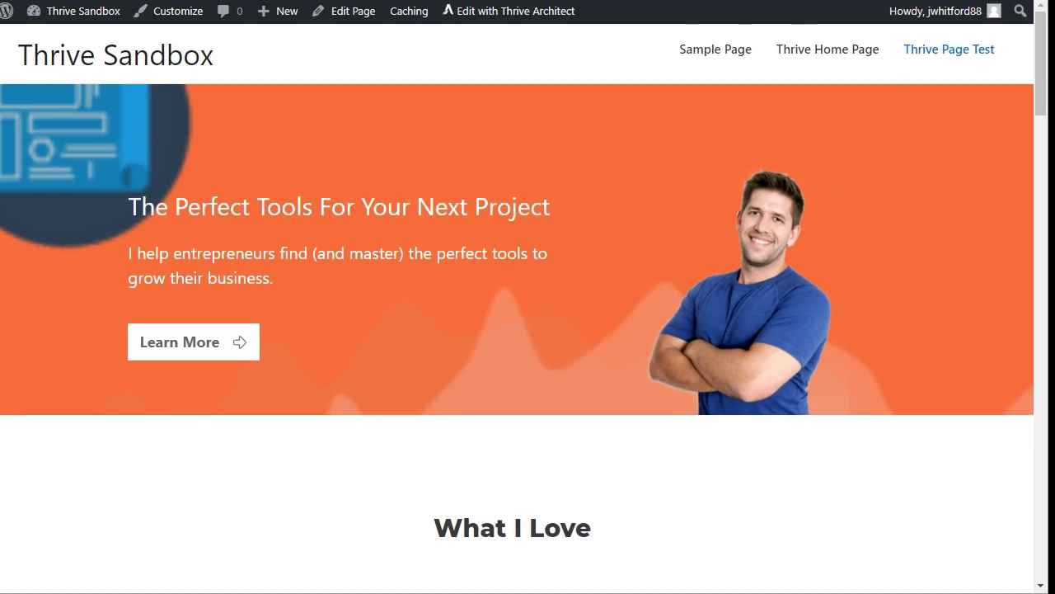
{"action": "left_click_drag", "start_coordinate": [1046, 203], "coordinate": [631, 225]}
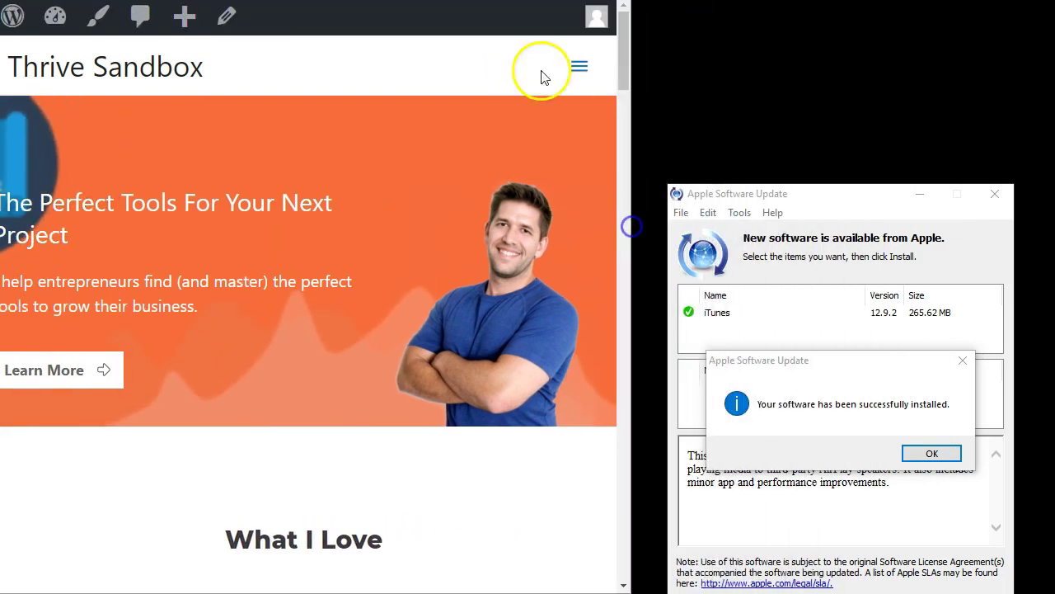
Reposition the narrowed preview window and examine how the hero and What I Love icon columns stack at tablet width
{"action": "left_click_drag", "start_coordinate": [412, 0], "coordinate": [498, 1]}
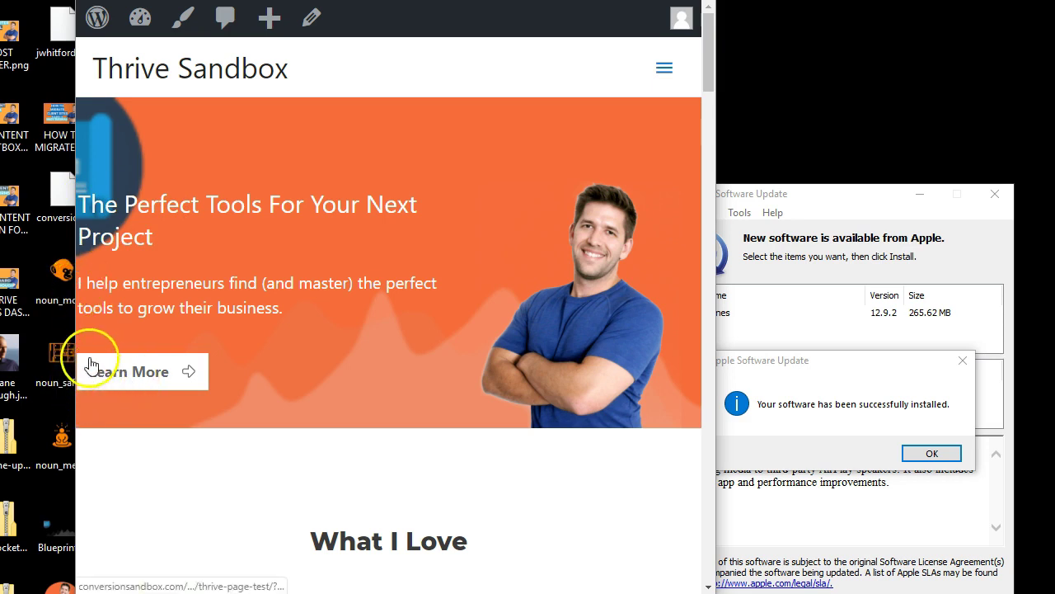
{"action": "scroll", "coordinate": [393, 384], "scroll_direction": "down", "scroll_amount": 8}
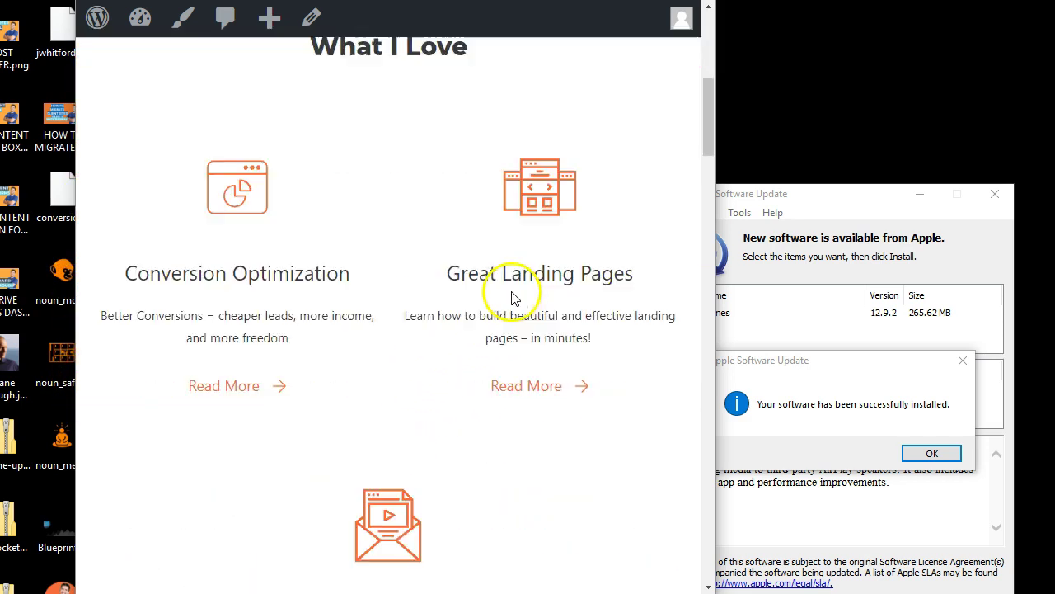
{"action": "scroll", "coordinate": [523, 371], "scroll_direction": "up", "scroll_amount": 3}
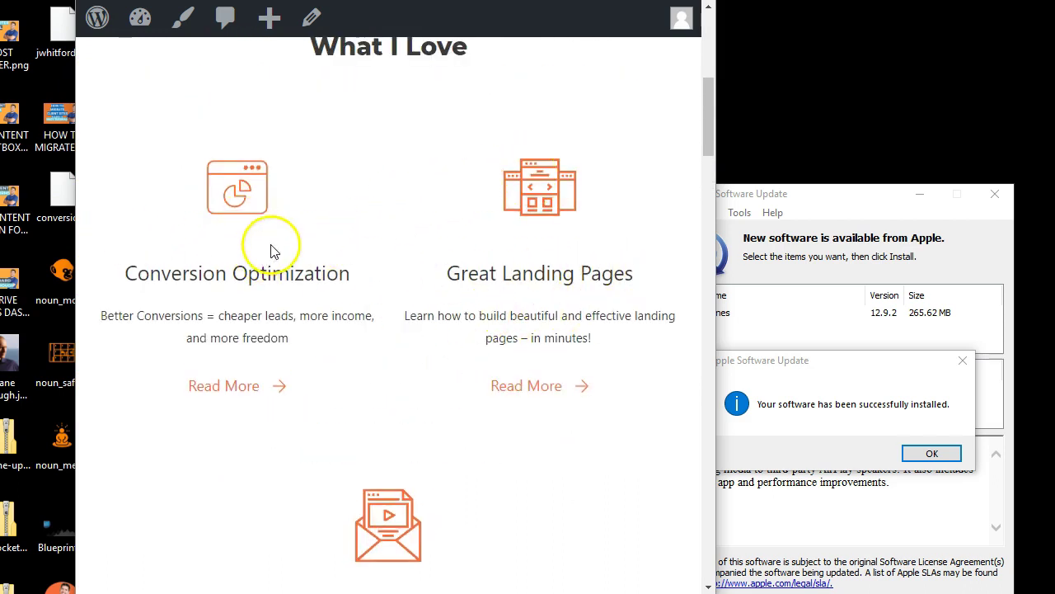
{"action": "scroll", "coordinate": [401, 464], "scroll_direction": "down", "scroll_amount": 9}
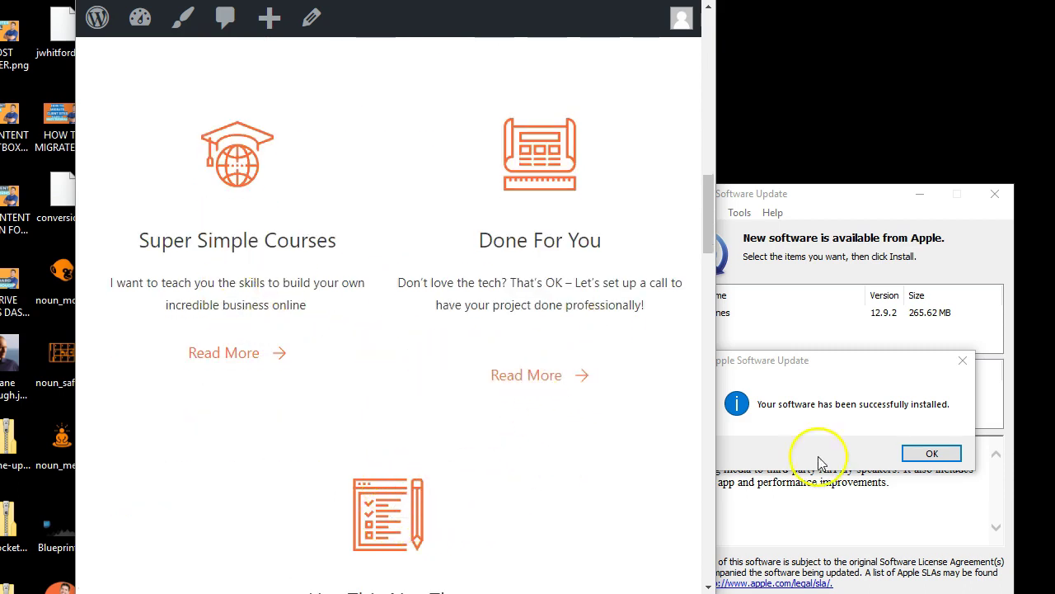
Dismiss the Apple Software Update notice and close its window
{"action": "key", "text": "Return"}
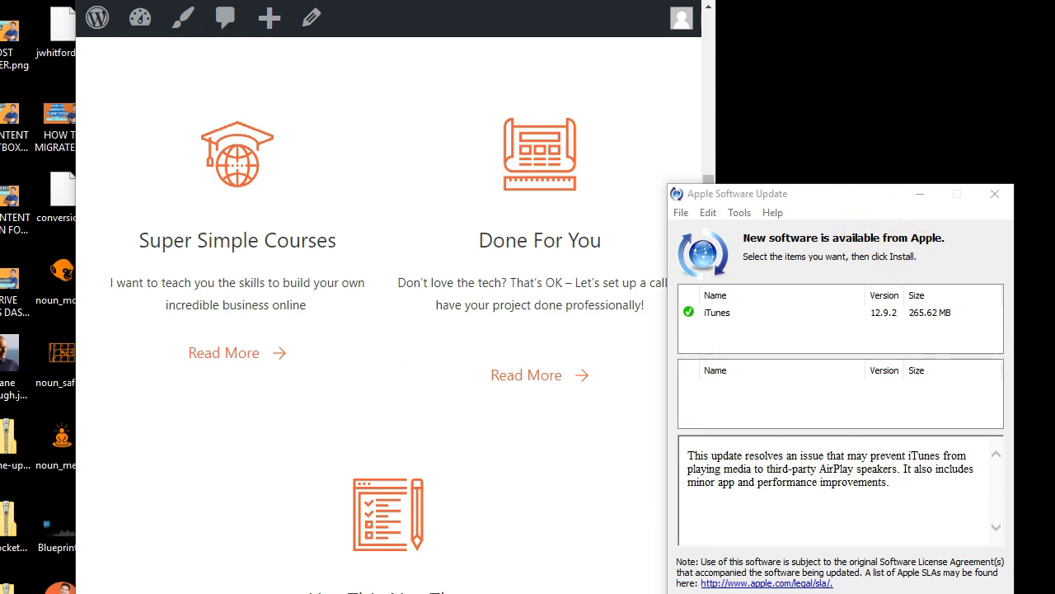
{"action": "left_click", "coordinate": [994, 196]}
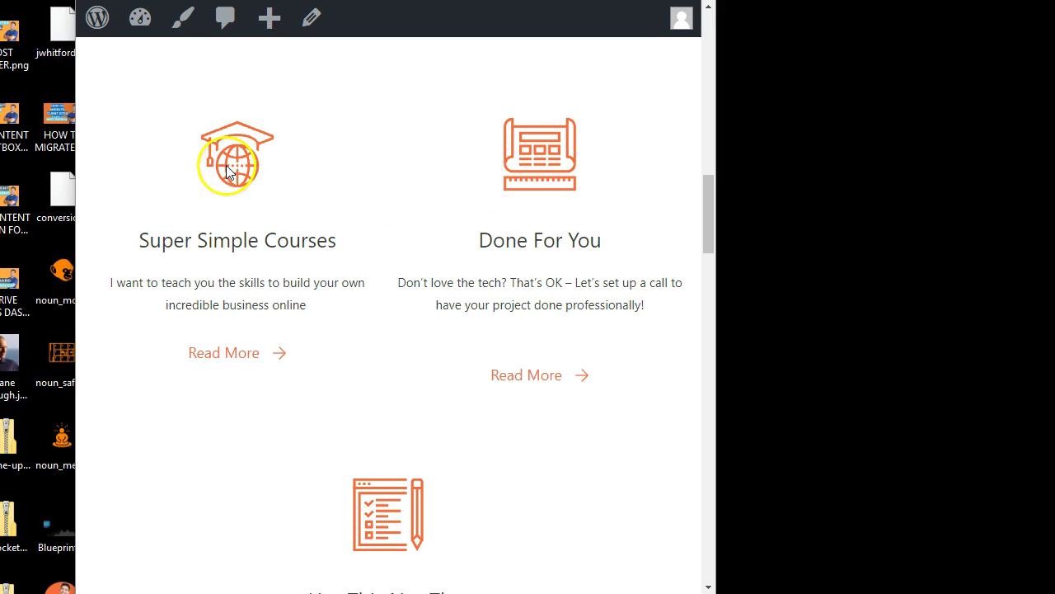
Narrow the preview window further and examine how the What I Love blocks stack down to the online tools heading
{"action": "scroll", "coordinate": [665, 271], "scroll_direction": "down", "scroll_amount": 8}
{"action": "scroll", "coordinate": [660, 268], "scroll_direction": "up", "scroll_amount": 12}
{"action": "scroll", "coordinate": [345, 286], "scroll_direction": "down", "scroll_amount": 3}
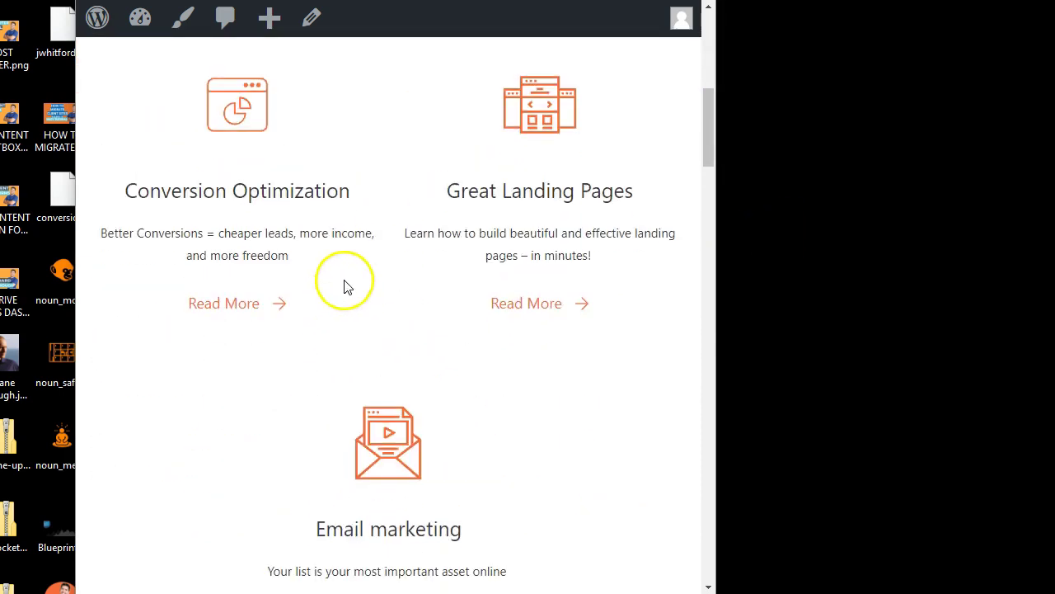
{"action": "left_click_drag", "start_coordinate": [717, 307], "coordinate": [603, 312]}
{"action": "scroll", "coordinate": [499, 311], "scroll_direction": "down", "scroll_amount": 4}
{"action": "scroll", "coordinate": [500, 310], "scroll_direction": "up", "scroll_amount": 2}
{"action": "scroll", "coordinate": [498, 308], "scroll_direction": "up", "scroll_amount": 5}
{"action": "scroll", "coordinate": [499, 305], "scroll_direction": "down", "scroll_amount": 20}
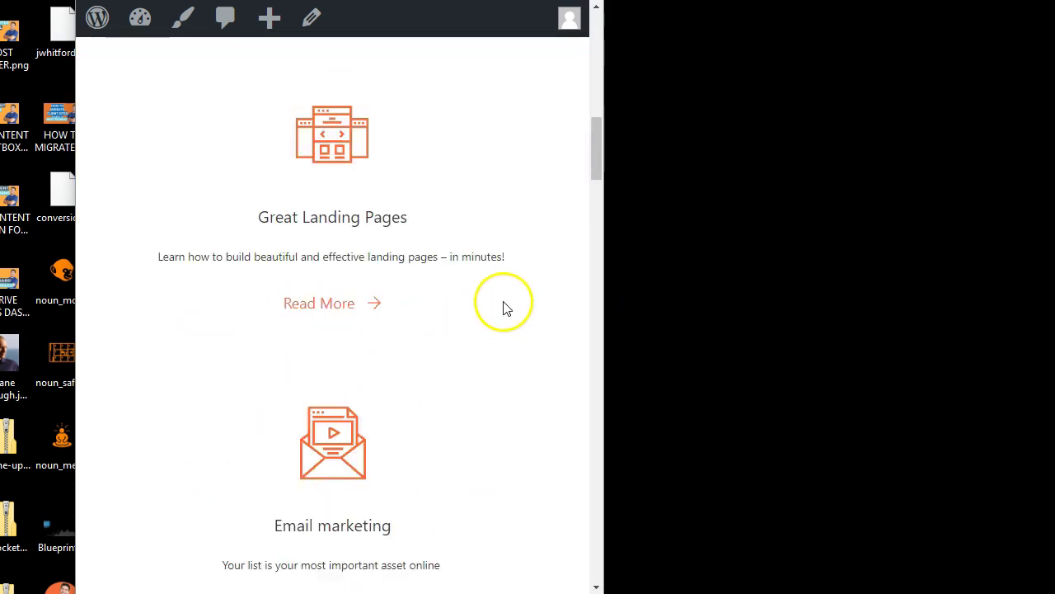
{"action": "scroll", "coordinate": [498, 302], "scroll_direction": "down", "scroll_amount": 3}
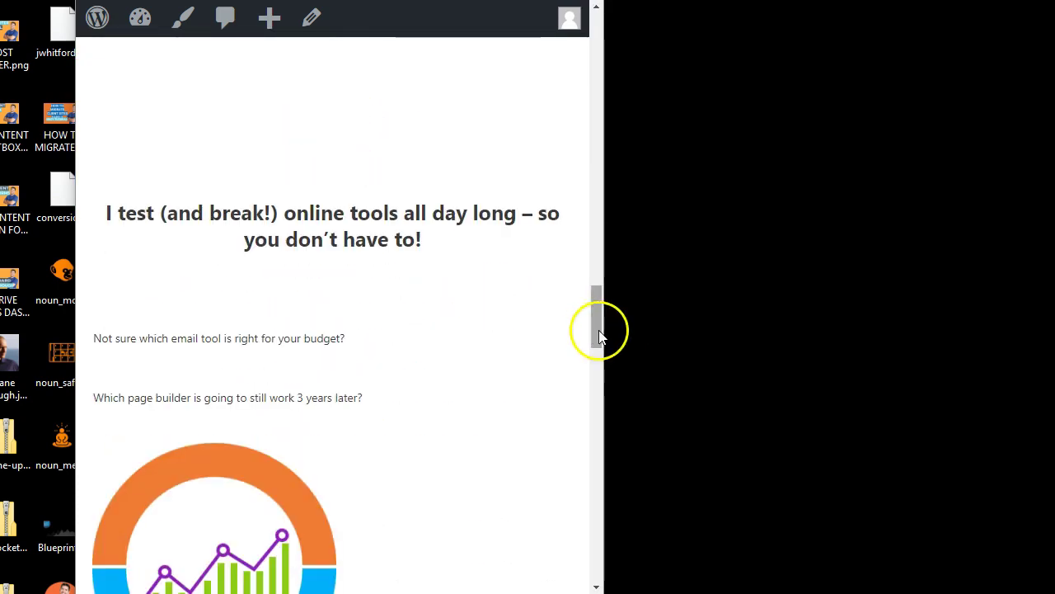
Shrink the preview window to phone width and examine the chart image section, its text blocks and the Latest Posts area
{"action": "left_click_drag", "start_coordinate": [603, 330], "coordinate": [433, 307]}
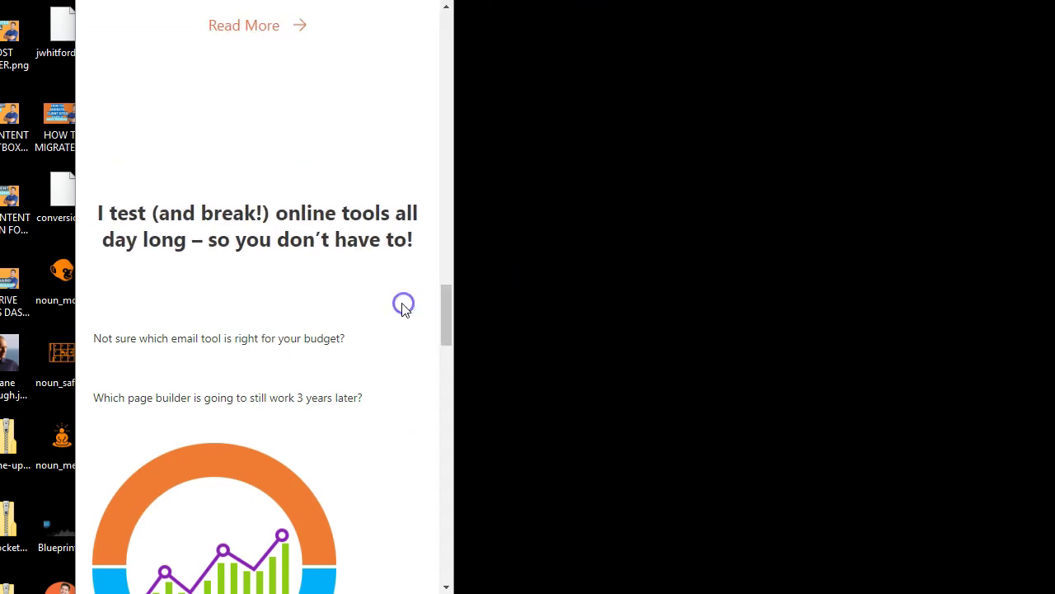
{"action": "scroll", "coordinate": [240, 264], "scroll_direction": "down", "scroll_amount": 6}
{"action": "scroll", "coordinate": [123, 125], "scroll_direction": "down", "scroll_amount": 5}
{"action": "scroll", "coordinate": [136, 231], "scroll_direction": "up", "scroll_amount": 1}
{"action": "scroll", "coordinate": [139, 308], "scroll_direction": "up", "scroll_amount": 2}
{"action": "scroll", "coordinate": [146, 266], "scroll_direction": "down", "scroll_amount": 2}
{"action": "scroll", "coordinate": [141, 252], "scroll_direction": "up", "scroll_amount": 6}
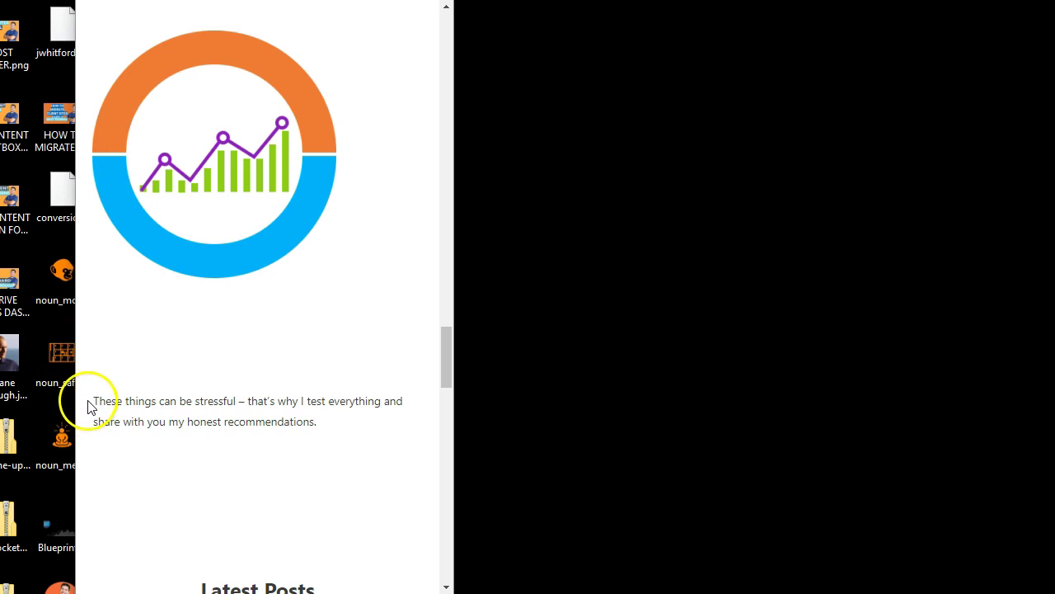
{"action": "scroll", "coordinate": [91, 408], "scroll_direction": "down", "scroll_amount": 8}
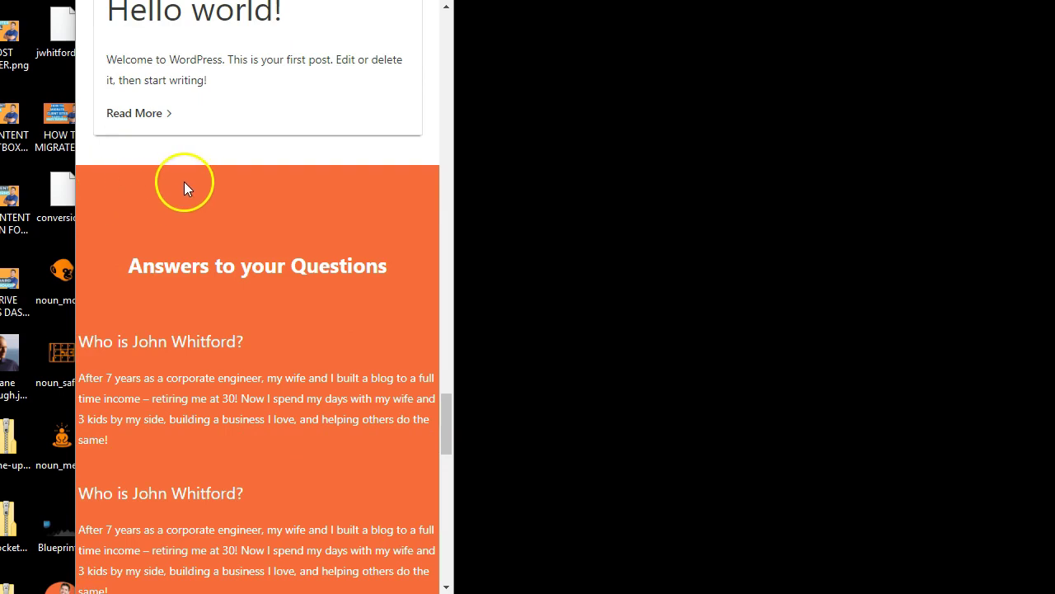
Examine the Answers to your Questions section, social icons and sign-up form at phone width, and widen the preview window again
{"action": "scroll", "coordinate": [184, 185], "scroll_direction": "down", "scroll_amount": 2}
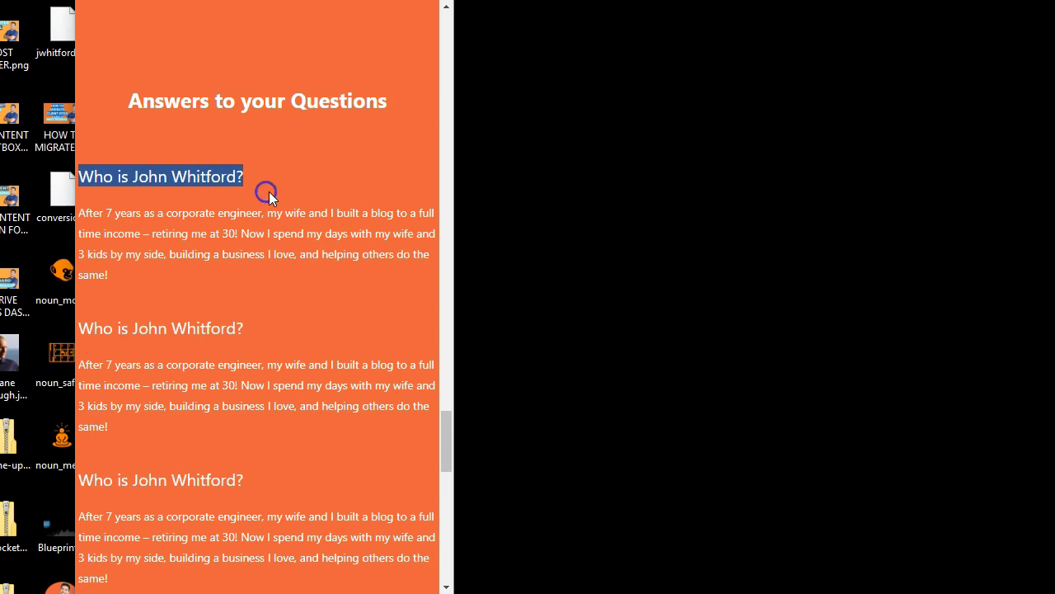
{"action": "left_click", "coordinate": [107, 186]}
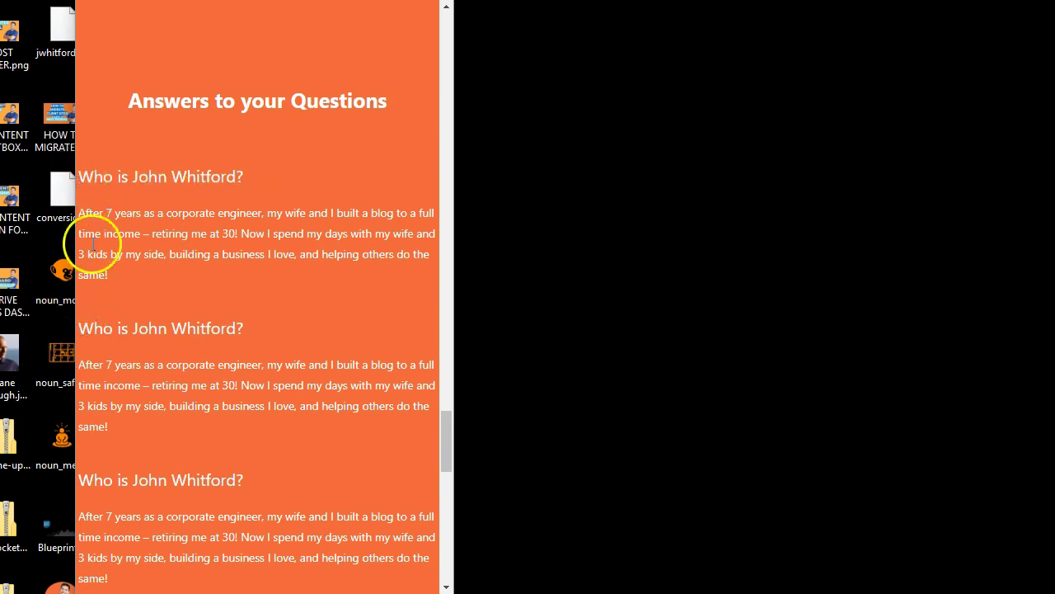
{"action": "scroll", "coordinate": [89, 513], "scroll_direction": "down", "scroll_amount": 2}
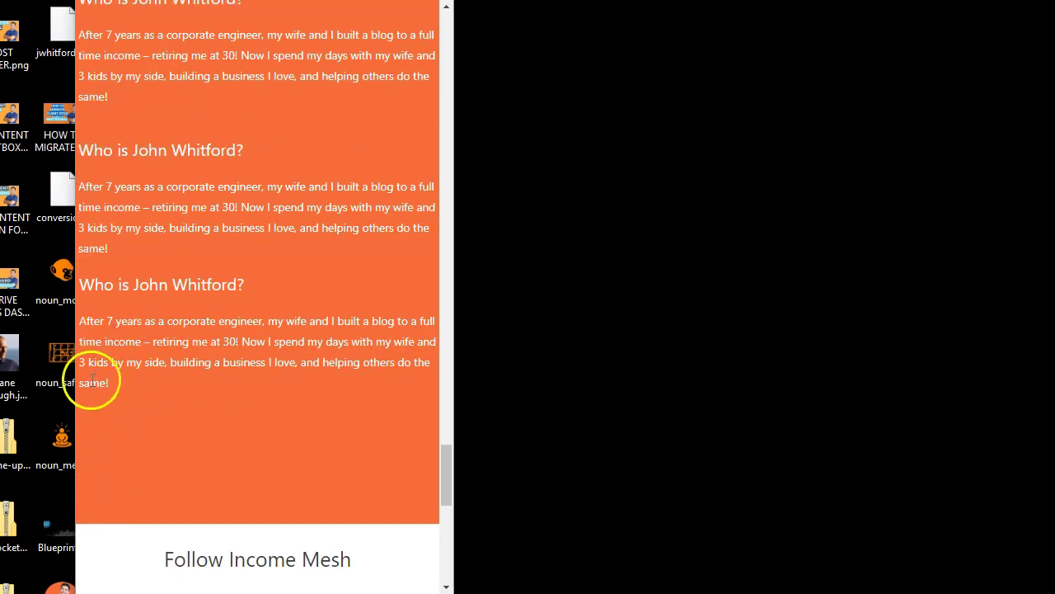
{"action": "scroll", "coordinate": [104, 403], "scroll_direction": "down", "scroll_amount": 6}
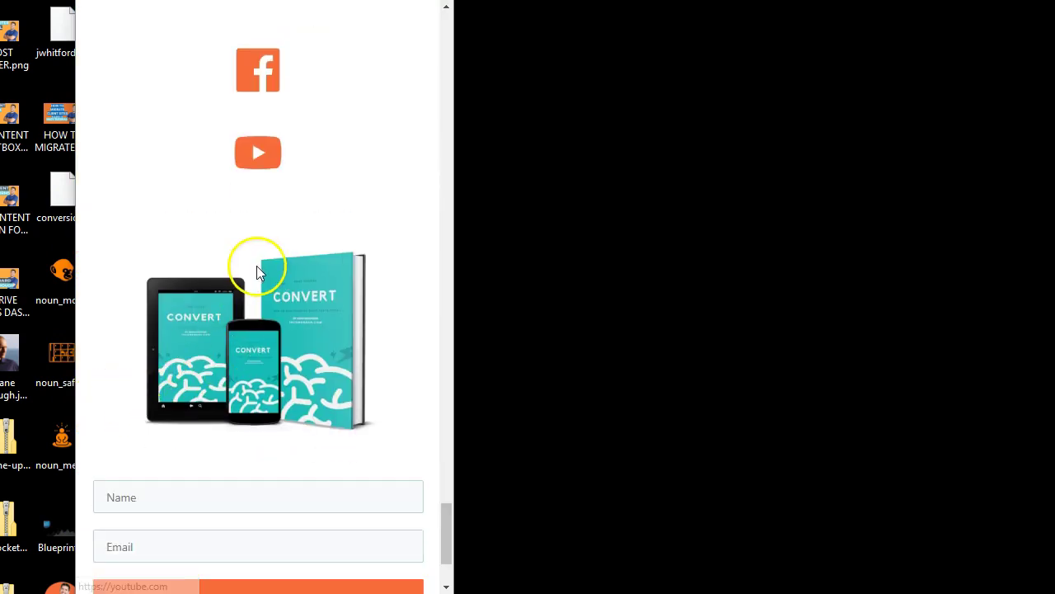
{"action": "scroll", "coordinate": [130, 277], "scroll_direction": "up", "scroll_amount": 3}
{"action": "scroll", "coordinate": [258, 356], "scroll_direction": "down", "scroll_amount": 4}
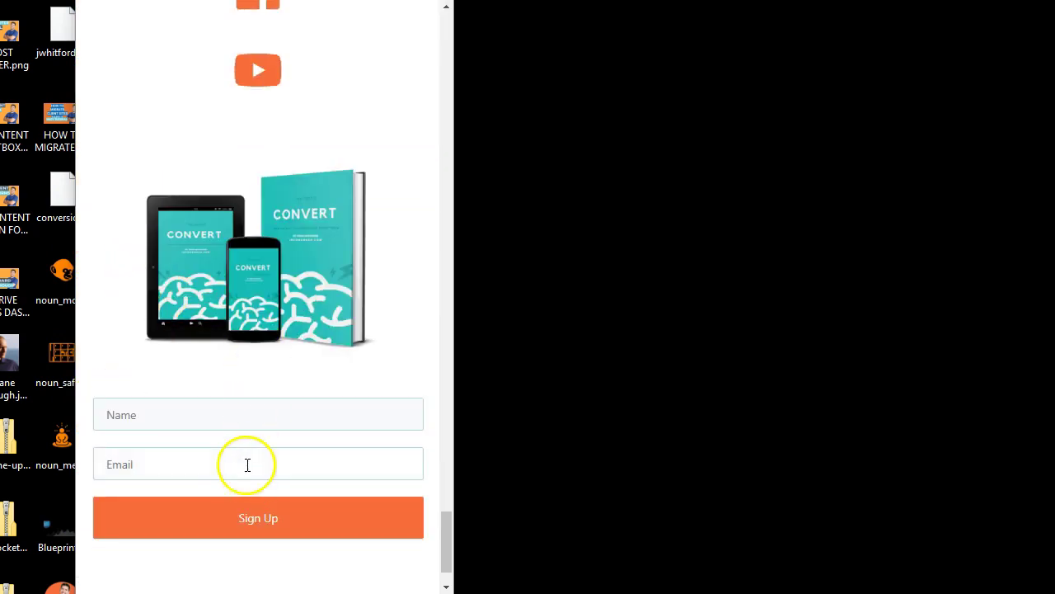
{"action": "scroll", "coordinate": [223, 401], "scroll_direction": "up", "scroll_amount": 9}
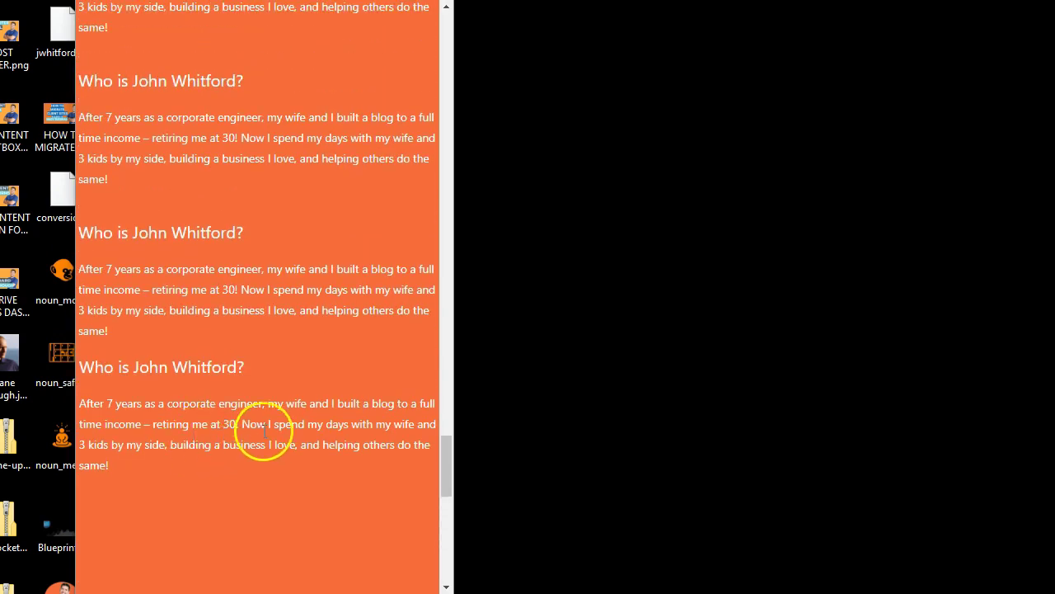
{"action": "scroll", "coordinate": [264, 428], "scroll_direction": "up", "scroll_amount": 6}
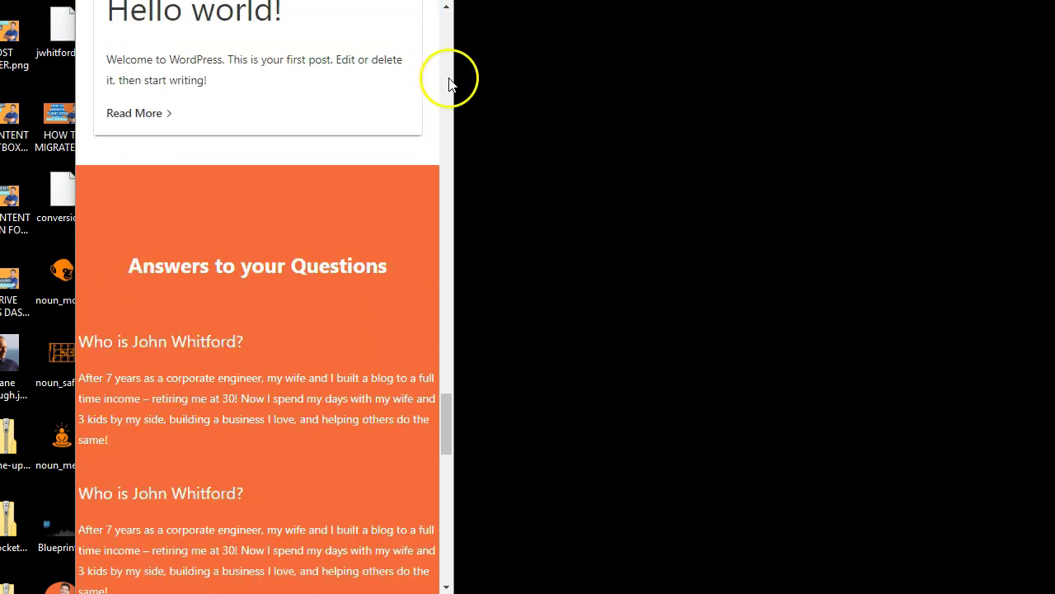
{"action": "left_click_drag", "start_coordinate": [454, 76], "coordinate": [1054, 76]}
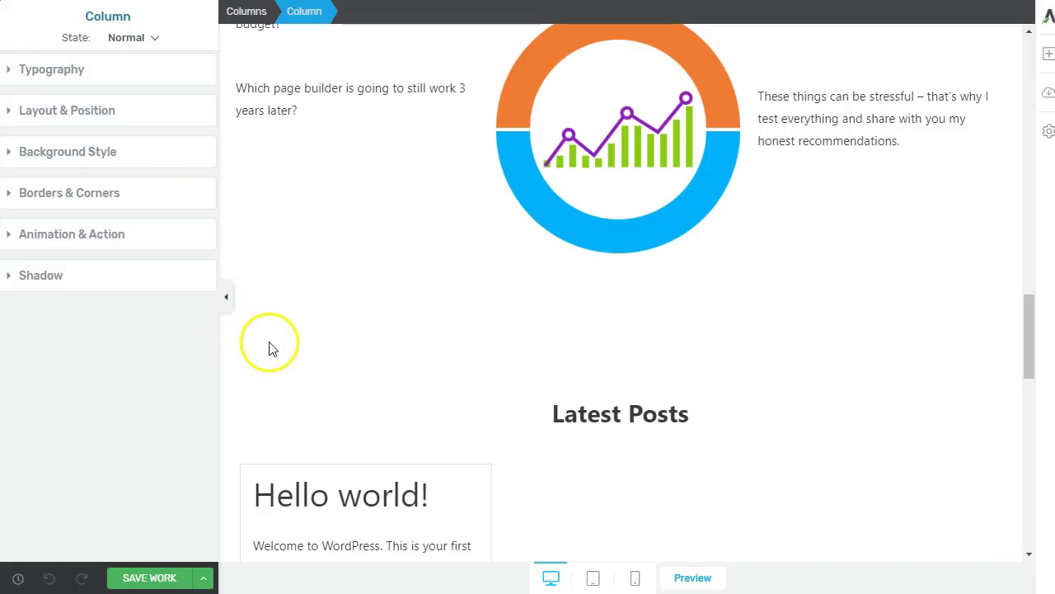
In the editor's tablet view, set the hero background section's left and right padding to 15
{"action": "left_click", "coordinate": [323, 326]}
{"action": "scroll", "coordinate": [335, 337], "scroll_direction": "up", "scroll_amount": 15}
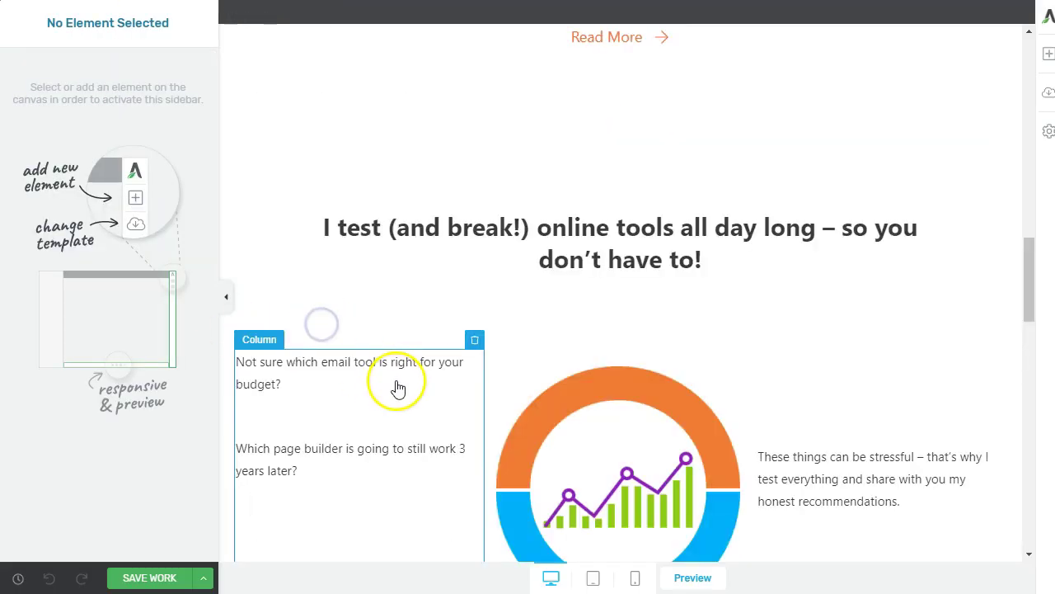
{"action": "left_click", "coordinate": [468, 97]}
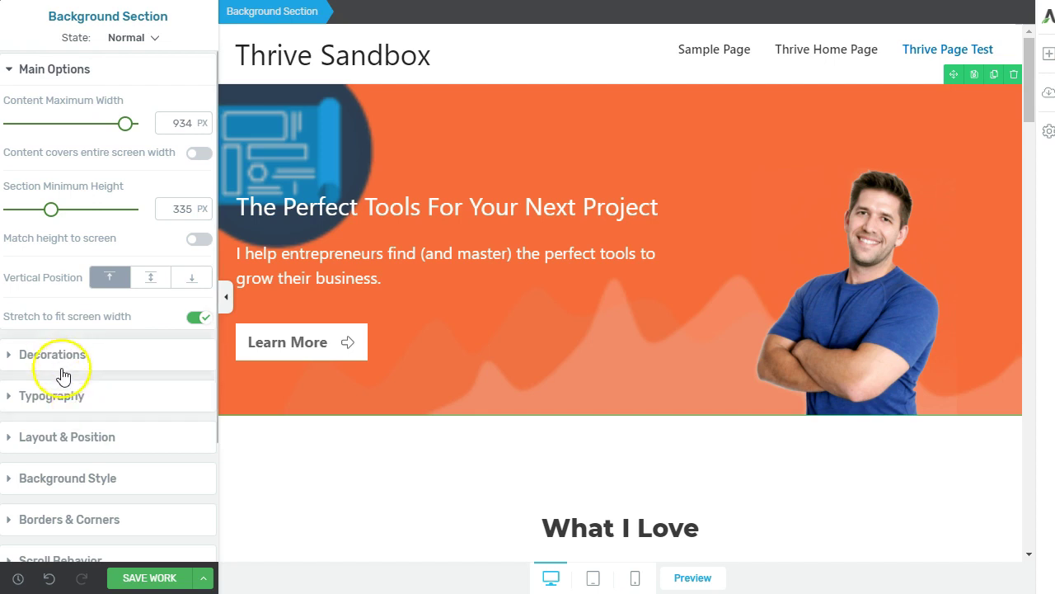
{"action": "left_click", "coordinate": [63, 438]}
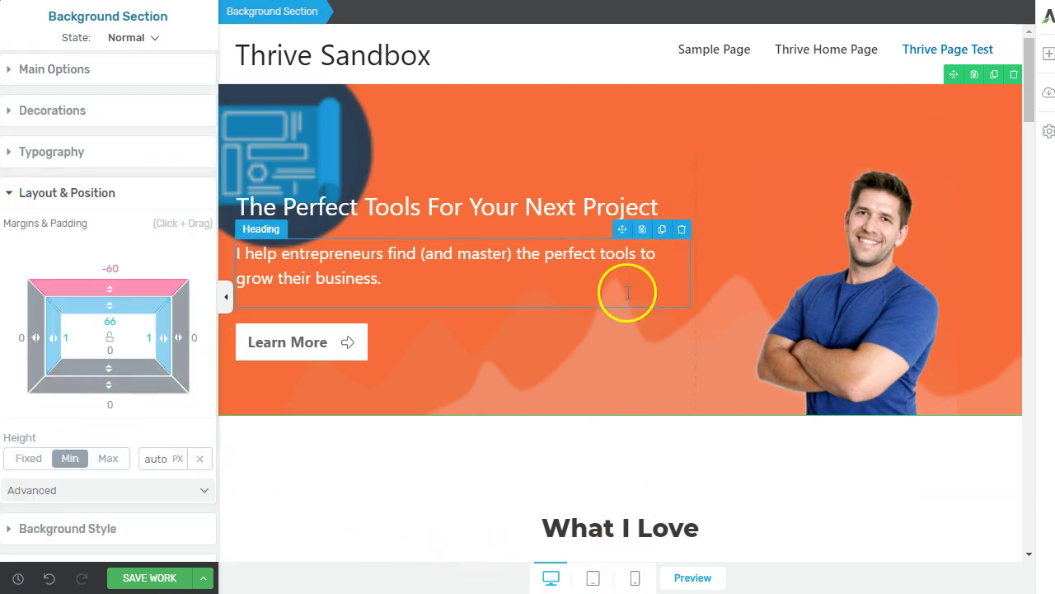
{"action": "left_click", "coordinate": [596, 579]}
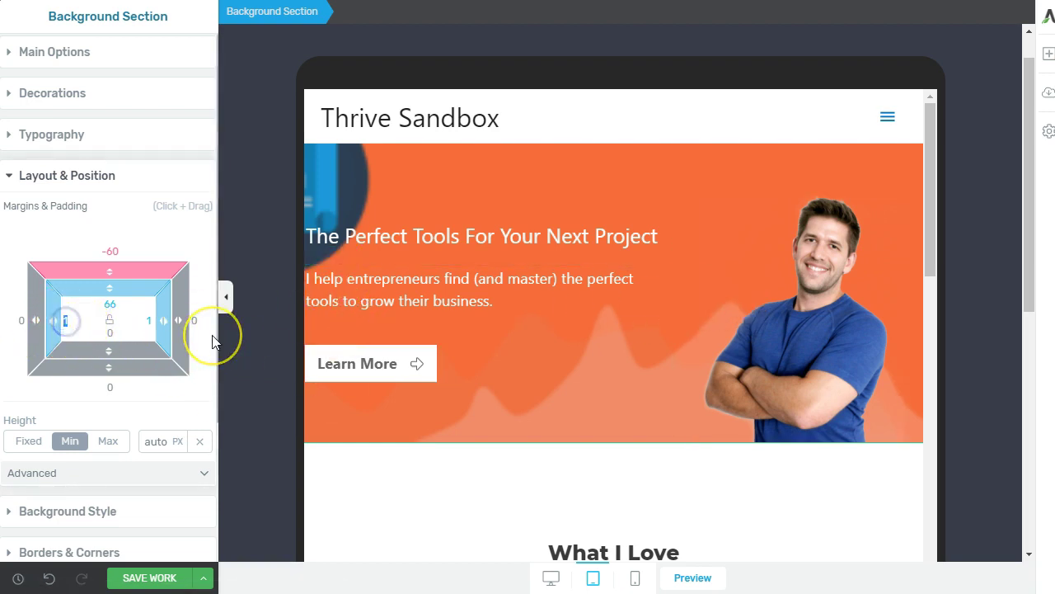
{"action": "type", "text": "15"}
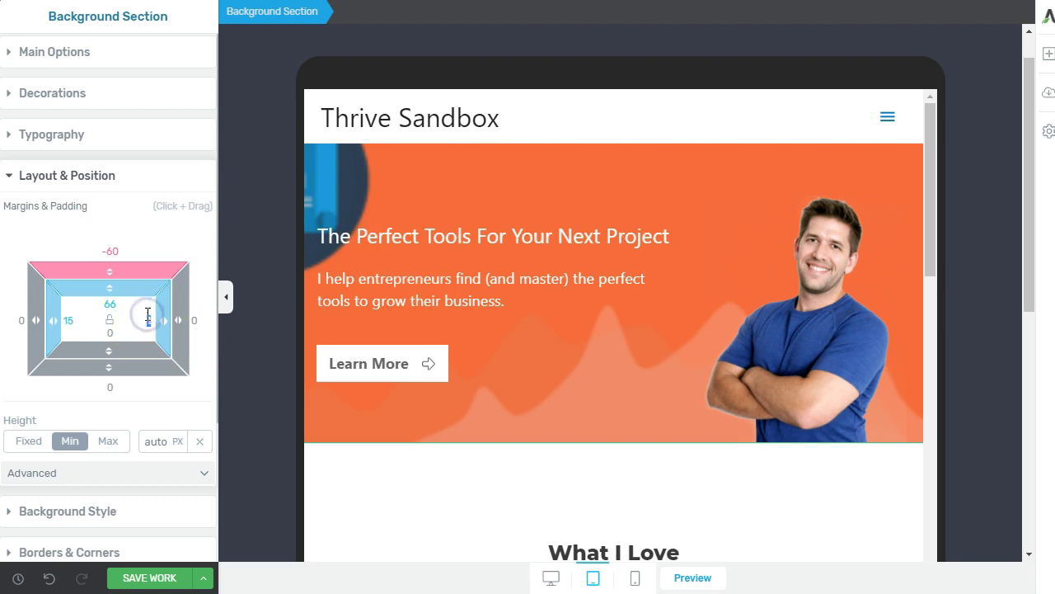
{"action": "type", "text": "8"}
{"action": "key", "text": "BackSpace"}
{"action": "key", "text": "BackSpace"}
{"action": "type", "text": "15"}
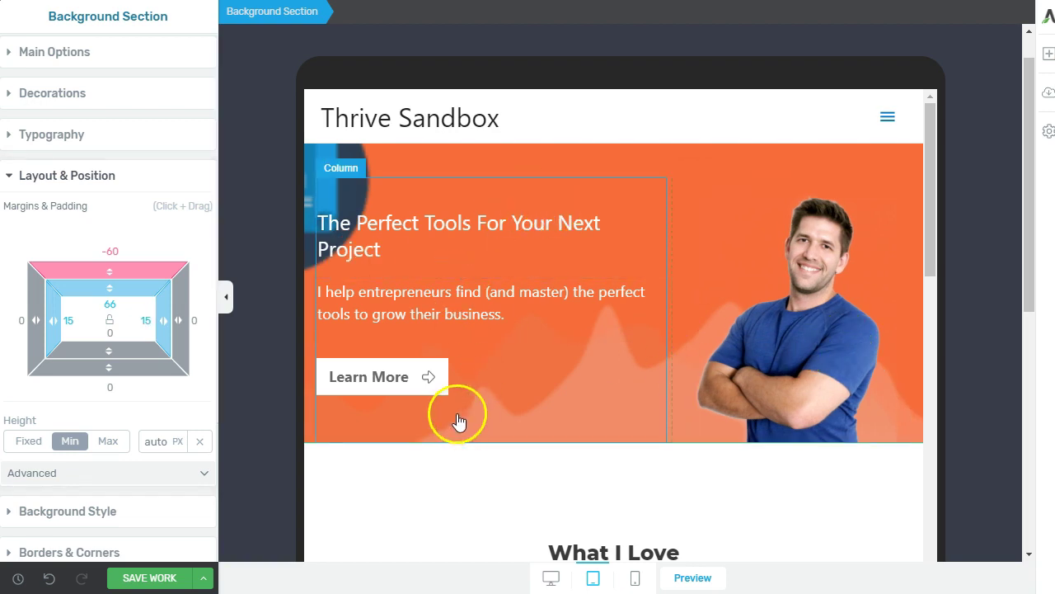
Set the left and right padding of the Answers to your Questions background section to 15 in tablet view
{"action": "left_click", "coordinate": [400, 471]}
{"action": "scroll", "coordinate": [401, 471], "scroll_direction": "down", "scroll_amount": 10}
{"action": "left_click", "coordinate": [342, 180]}
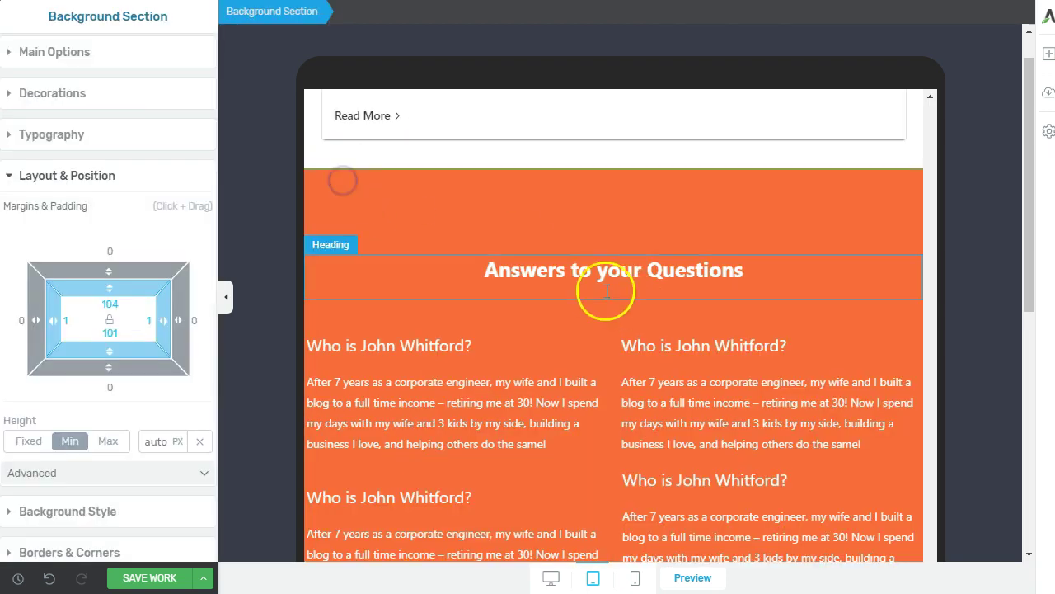
{"action": "scroll", "coordinate": [332, 354], "scroll_direction": "down", "scroll_amount": 2}
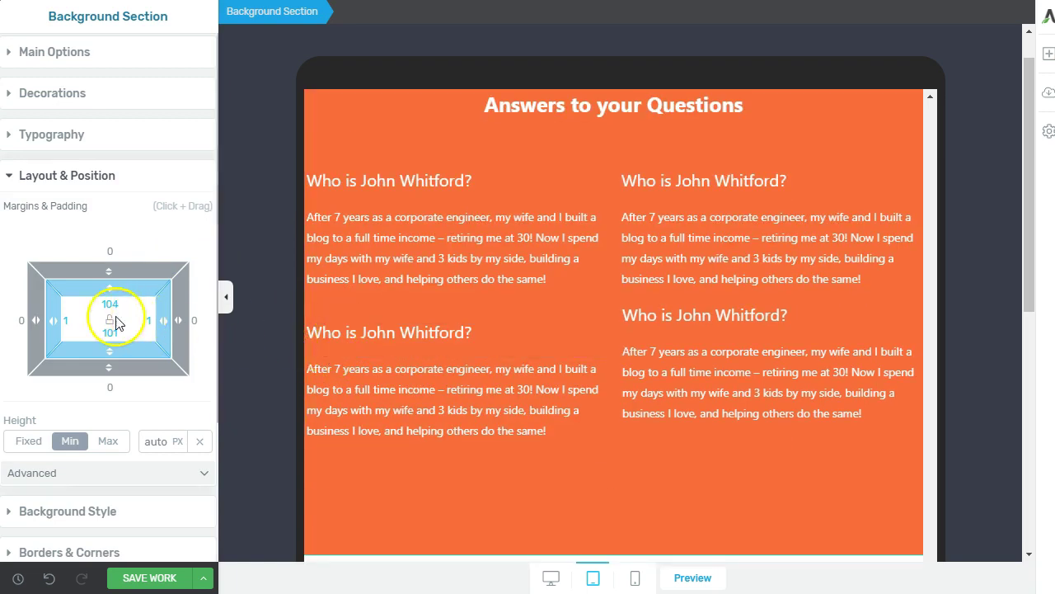
{"action": "type", "text": "15"}
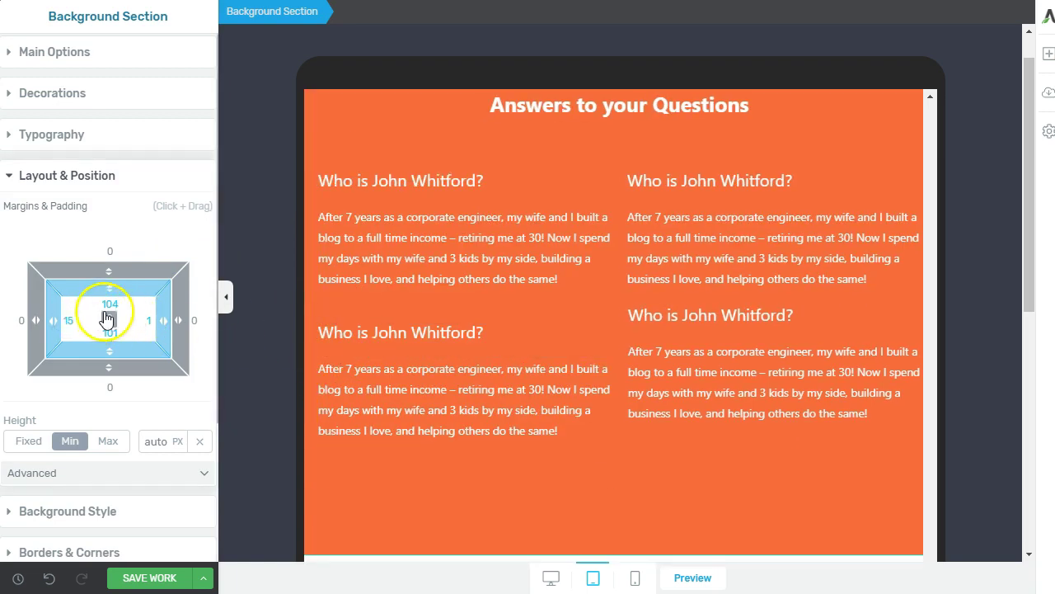
{"action": "left_click", "coordinate": [147, 319]}
{"action": "type", "text": "15"}
{"action": "left_click", "coordinate": [371, 302]}
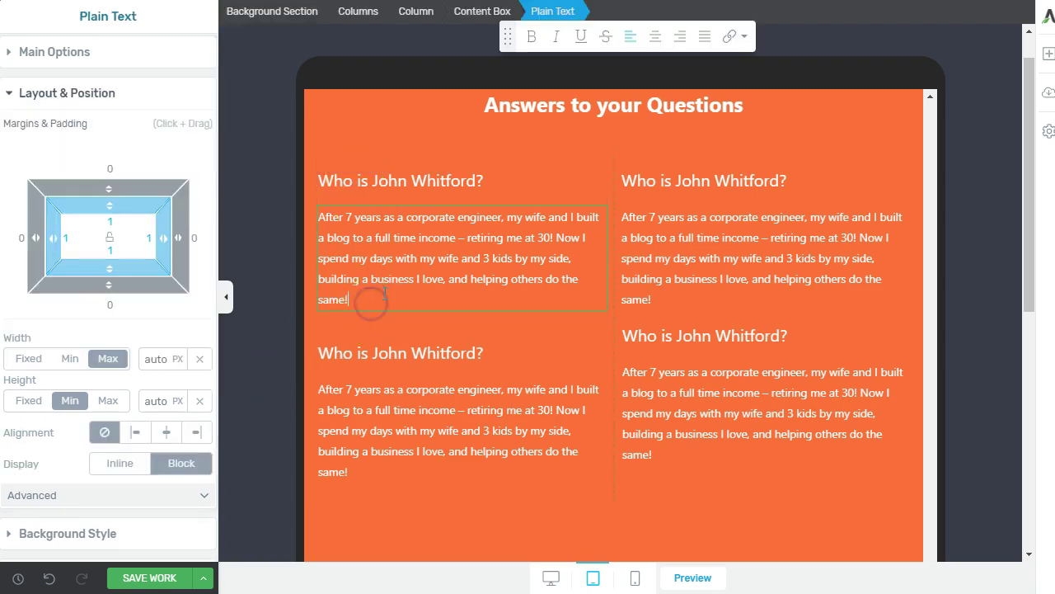
Check the Answers to your Questions section's padding and review the tablet layout from the sign-up form up to the hero
{"action": "left_click", "coordinate": [808, 124]}
{"action": "scroll", "coordinate": [811, 132], "scroll_direction": "up", "scroll_amount": 2}
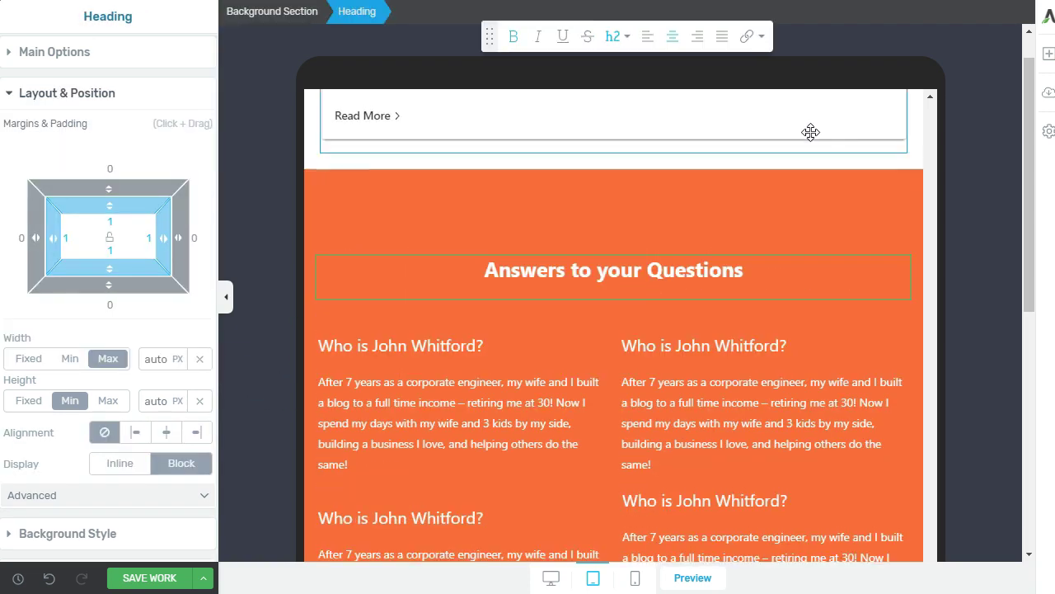
{"action": "left_click", "coordinate": [779, 219]}
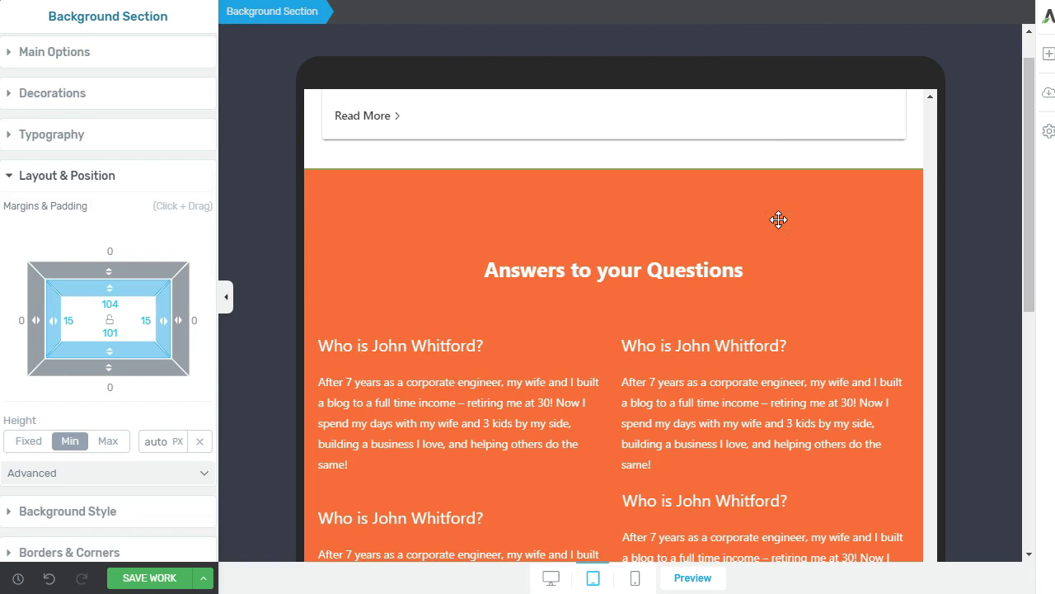
{"action": "scroll", "coordinate": [759, 445], "scroll_direction": "down", "scroll_amount": 10}
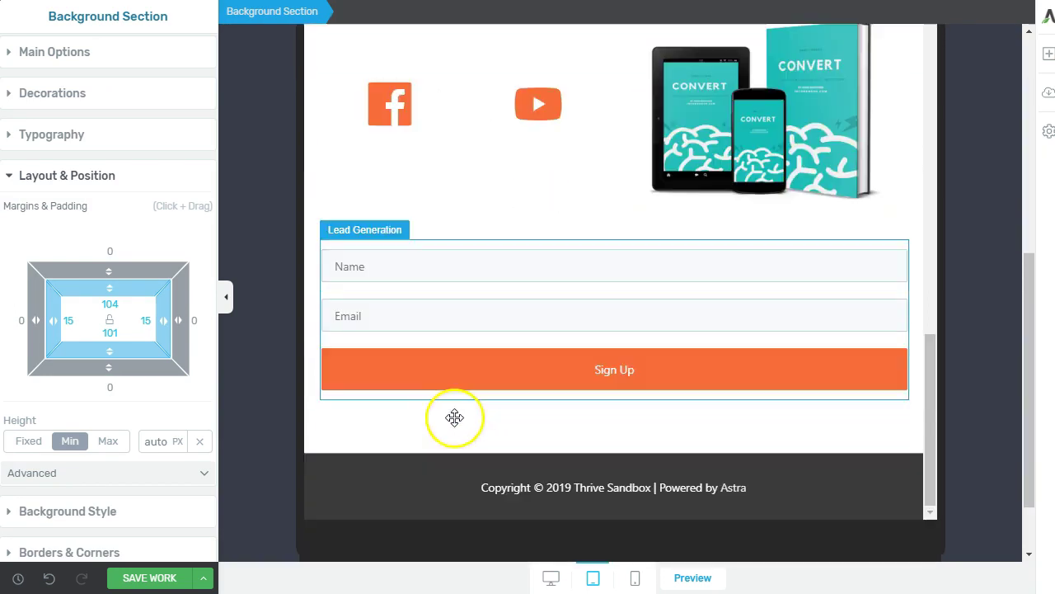
{"action": "scroll", "coordinate": [454, 417], "scroll_direction": "up", "scroll_amount": 10}
{"action": "scroll", "coordinate": [372, 370], "scroll_direction": "up", "scroll_amount": 5}
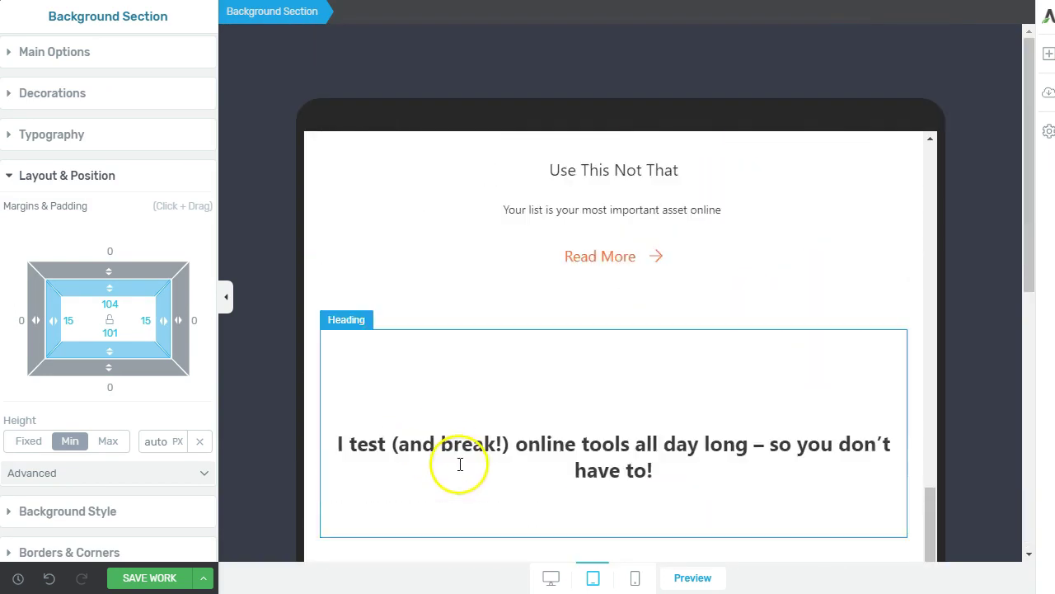
{"action": "scroll", "coordinate": [461, 465], "scroll_direction": "up", "scroll_amount": 10}
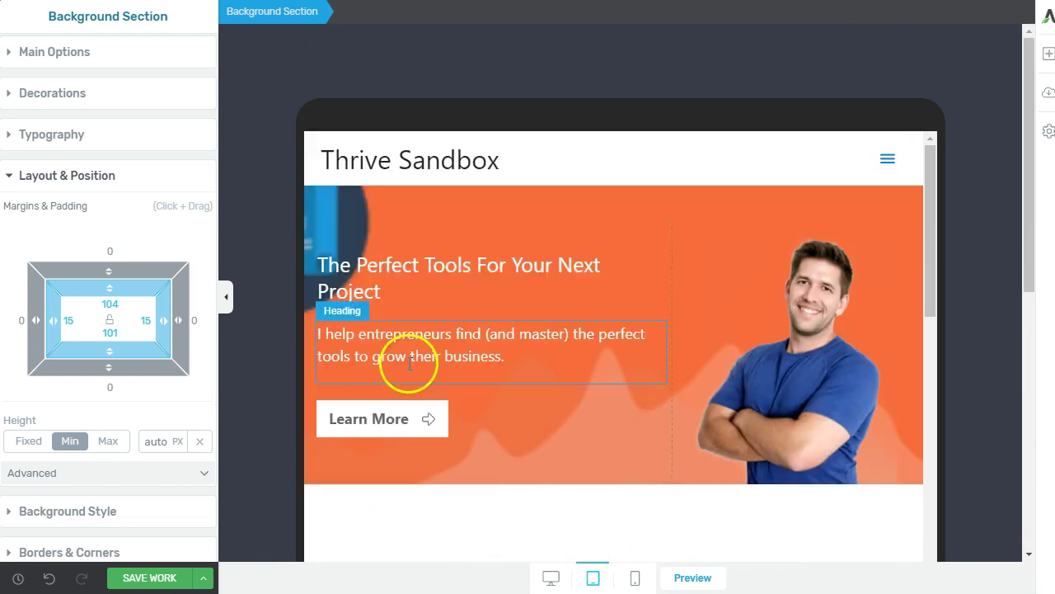
Switch the editor to mobile view and examine the page from the hero section down to the social icons and book image
{"action": "left_click", "coordinate": [635, 578]}
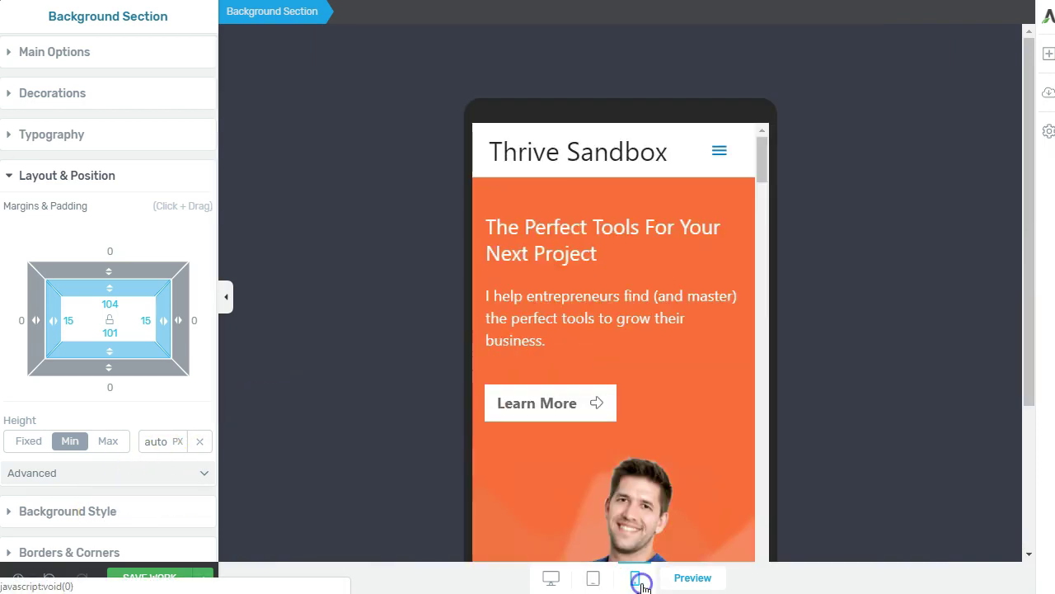
{"action": "scroll", "coordinate": [495, 314], "scroll_direction": "down", "scroll_amount": 4}
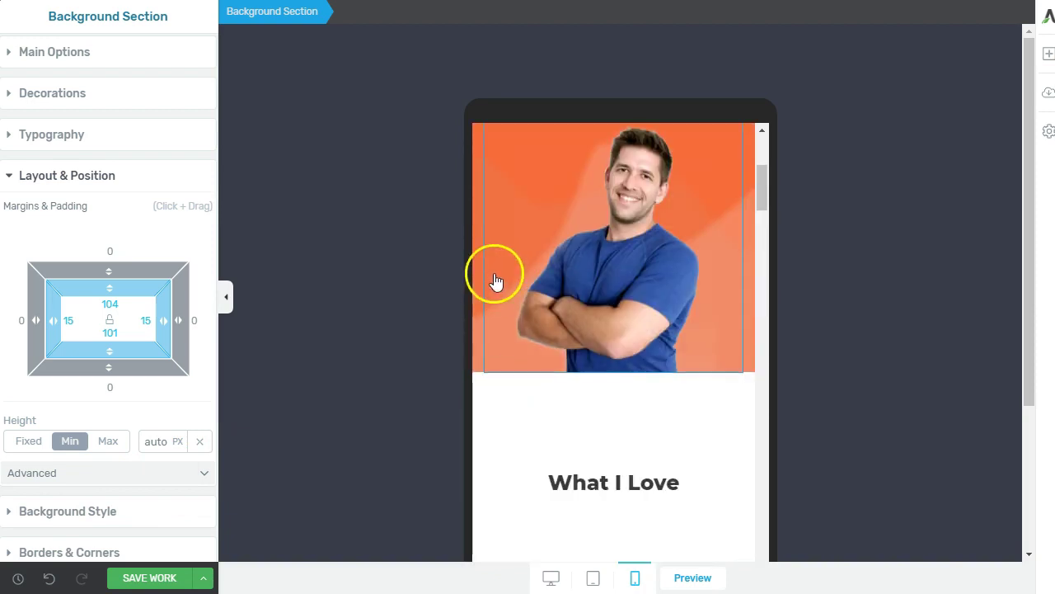
{"action": "scroll", "coordinate": [481, 321], "scroll_direction": "up", "scroll_amount": 4}
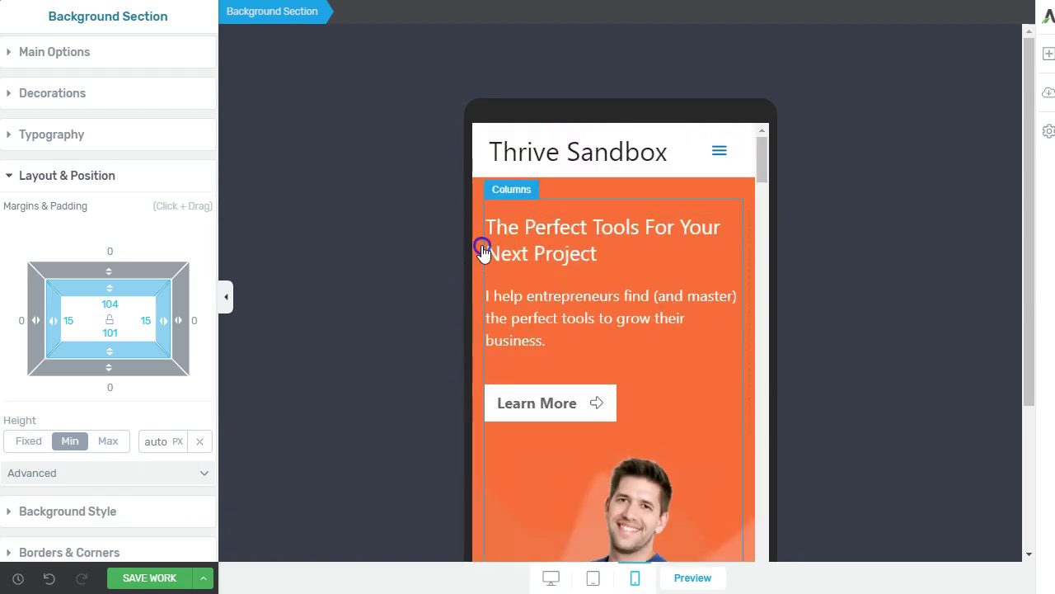
{"action": "left_click", "coordinate": [483, 250]}
{"action": "left_click", "coordinate": [285, 12]}
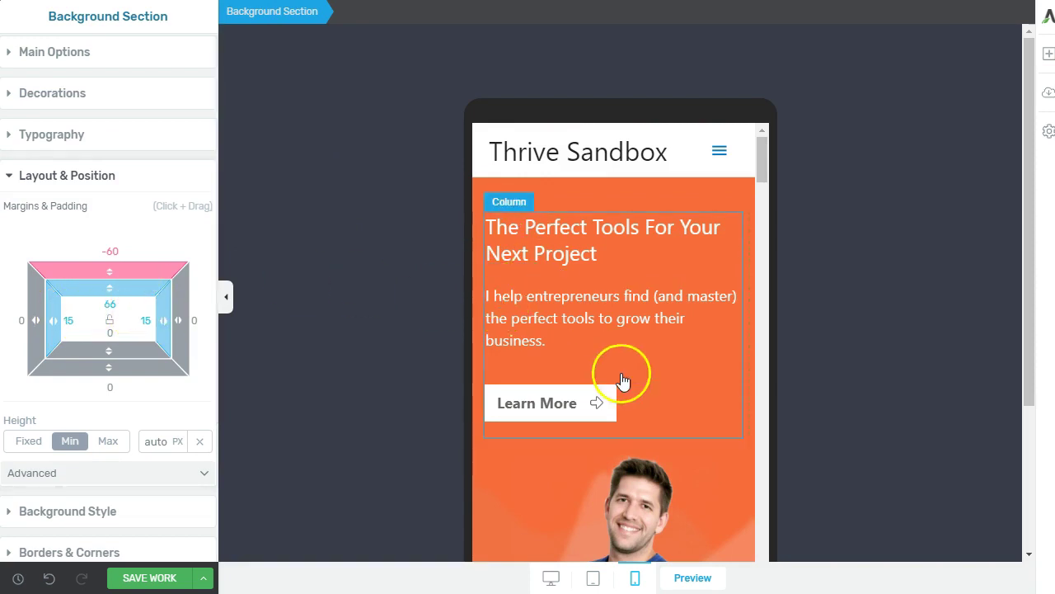
{"action": "scroll", "coordinate": [620, 386], "scroll_direction": "down", "scroll_amount": 6}
{"action": "scroll", "coordinate": [620, 386], "scroll_direction": "down", "scroll_amount": 12}
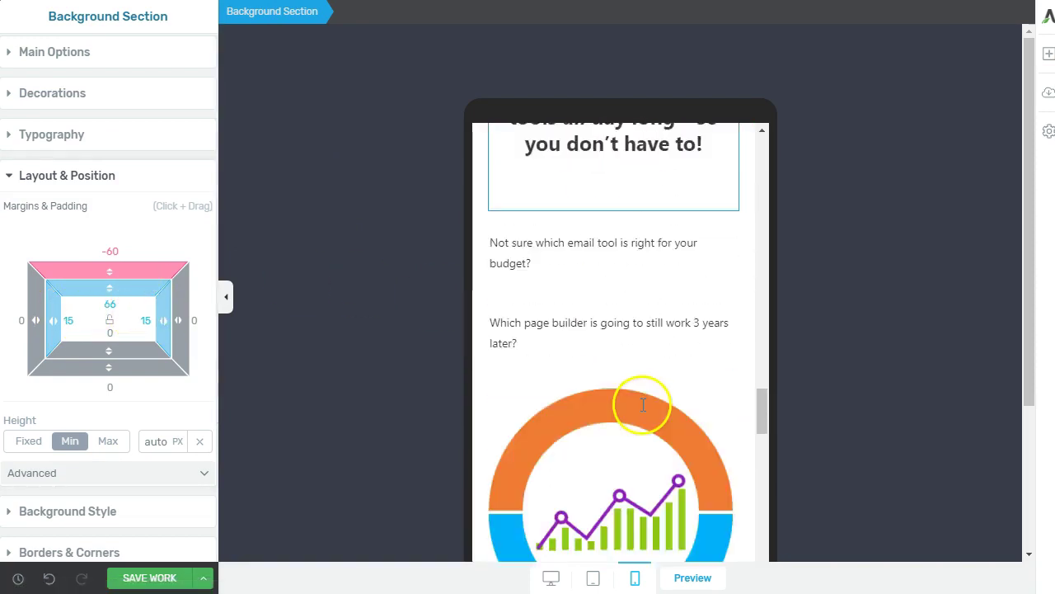
{"action": "scroll", "coordinate": [646, 405], "scroll_direction": "down", "scroll_amount": 8}
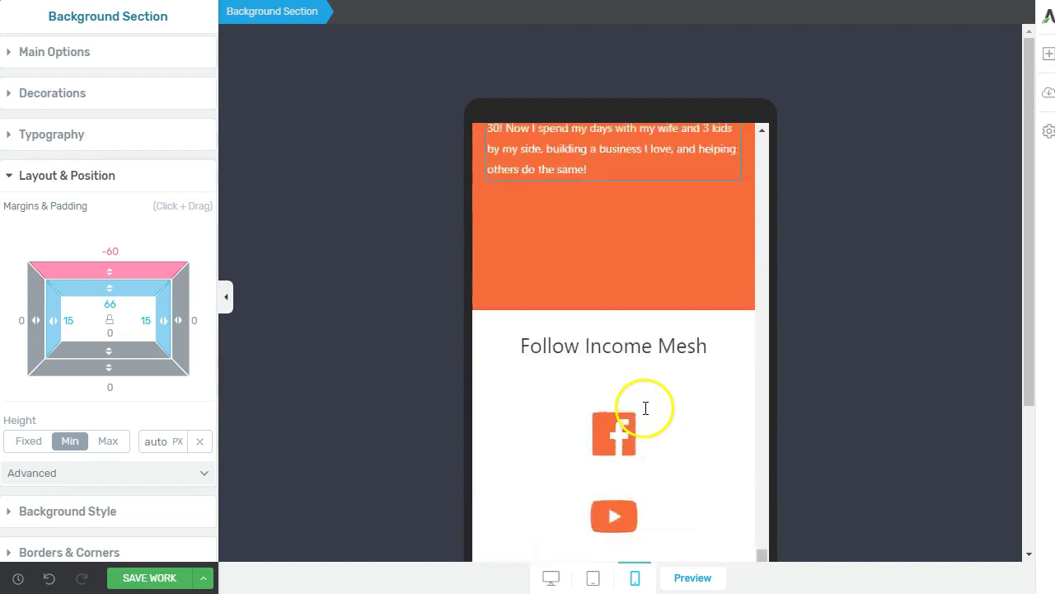
{"action": "scroll", "coordinate": [631, 405], "scroll_direction": "down", "scroll_amount": 4}
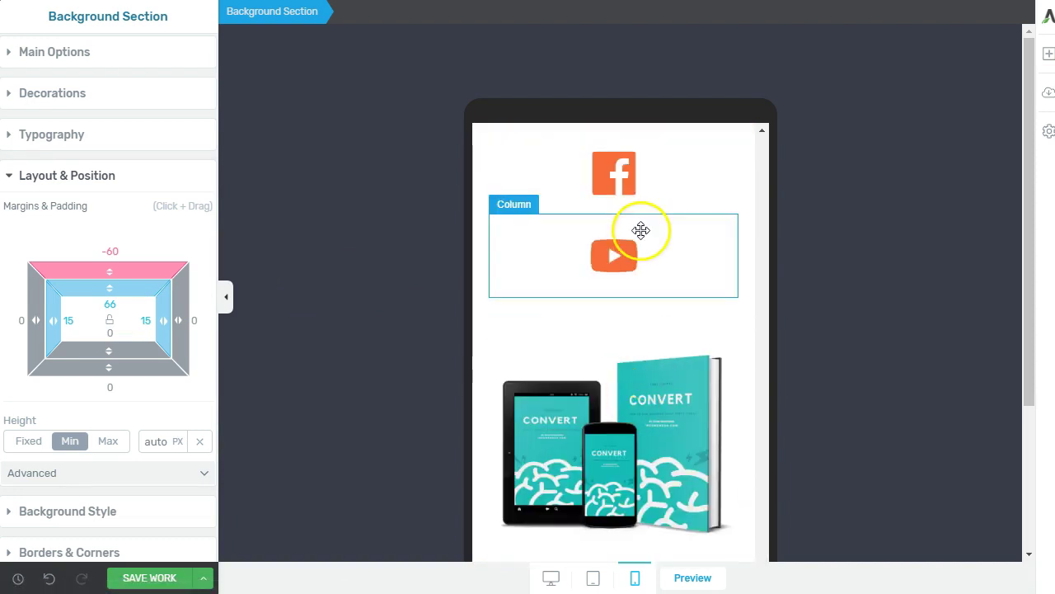
Set the minimum column width of the columns holding the Facebook and YouTube icons to 40 px in mobile view
{"action": "left_click", "coordinate": [700, 188]}
{"action": "scroll", "coordinate": [710, 219], "scroll_direction": "up", "scroll_amount": 2}
{"action": "scroll", "coordinate": [710, 219], "scroll_direction": "up", "scroll_amount": 3}
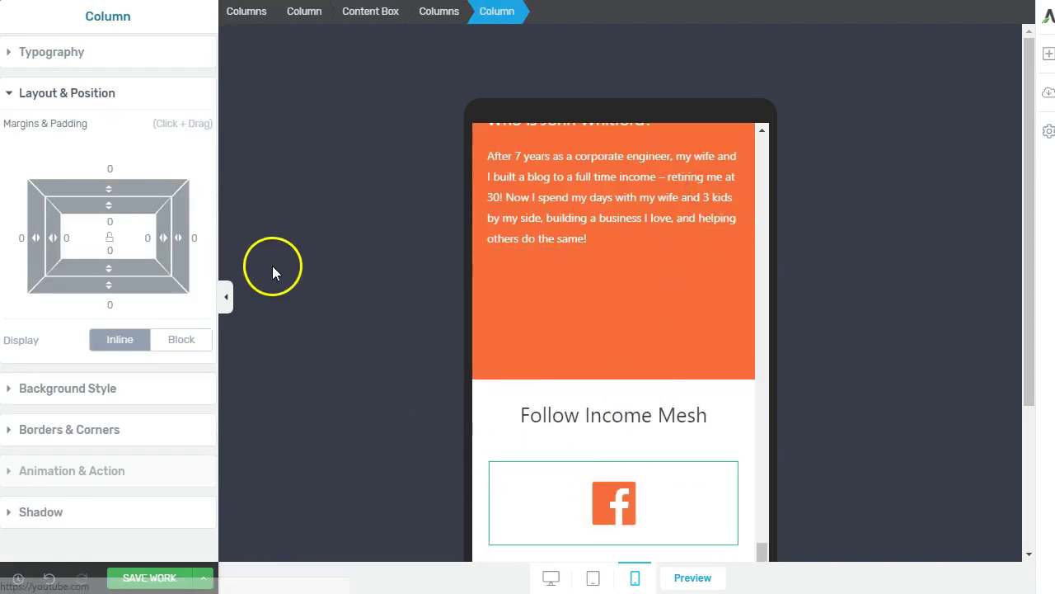
{"action": "scroll", "coordinate": [662, 488], "scroll_direction": "down", "scroll_amount": 2}
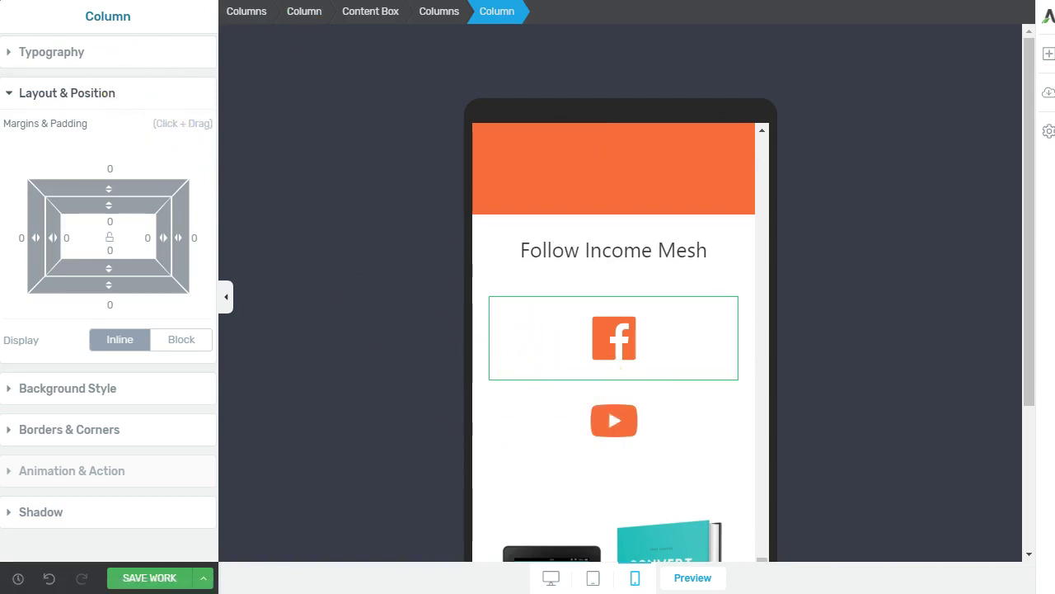
{"action": "left_click", "coordinate": [448, 24]}
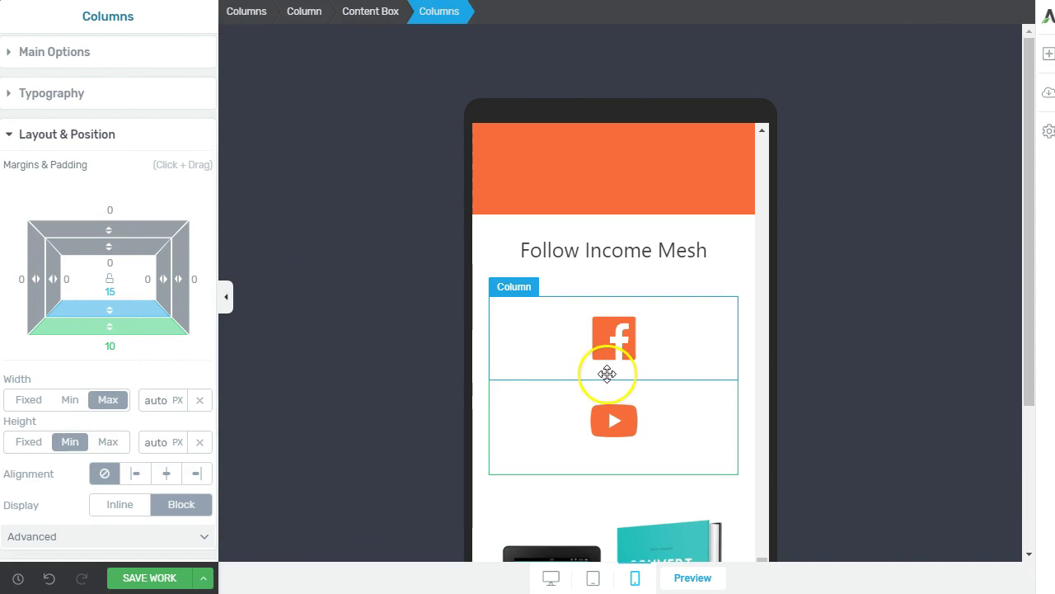
{"action": "left_click", "coordinate": [115, 505]}
{"action": "left_click", "coordinate": [185, 506]}
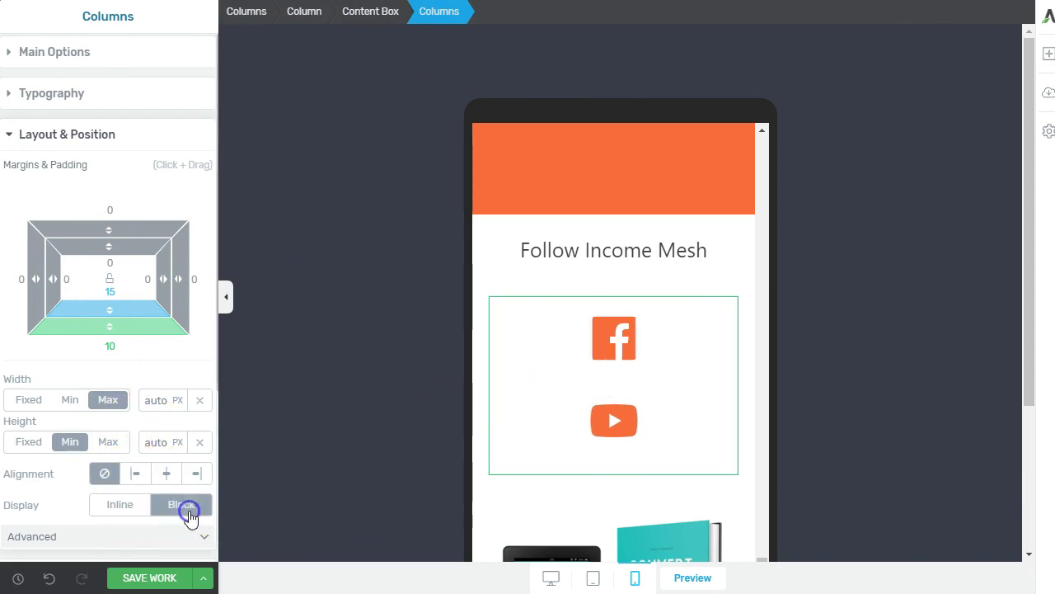
{"action": "left_click", "coordinate": [78, 95]}
{"action": "left_click", "coordinate": [84, 52]}
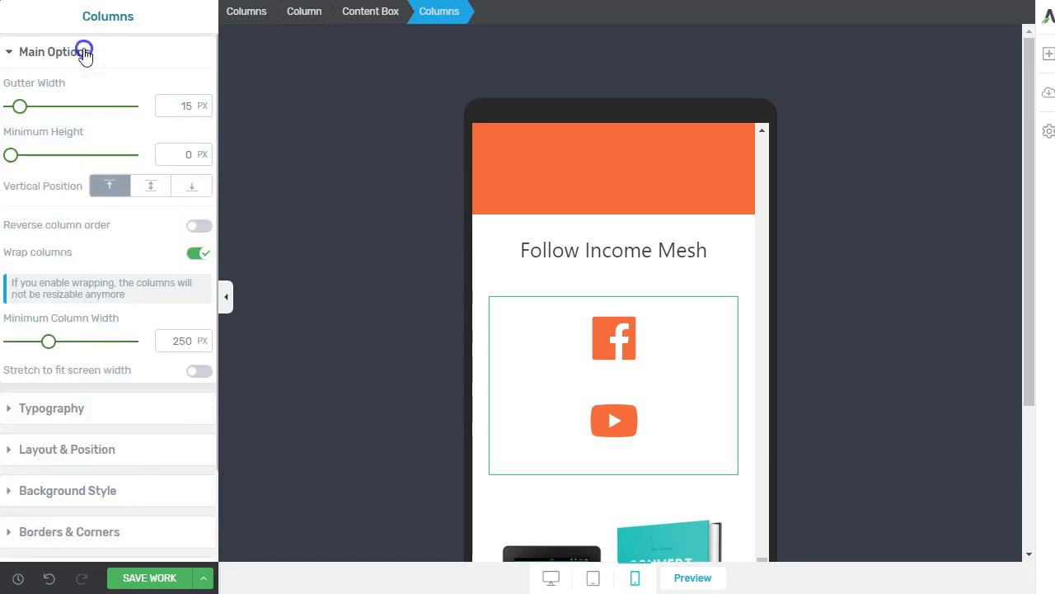
{"action": "scroll", "coordinate": [129, 275], "scroll_direction": "down", "scroll_amount": 3}
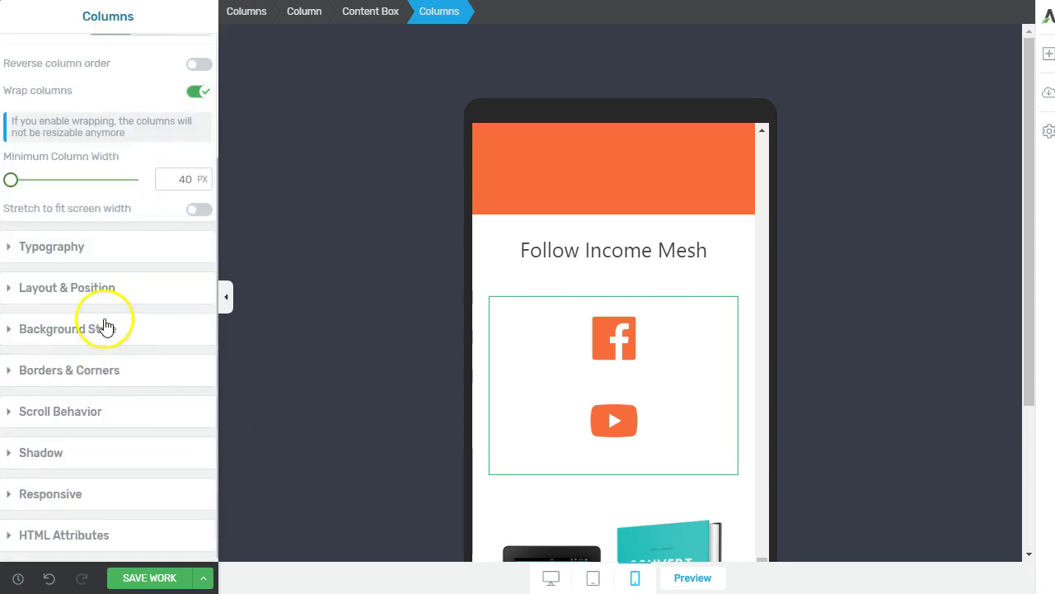
{"action": "left_click", "coordinate": [383, 425]}
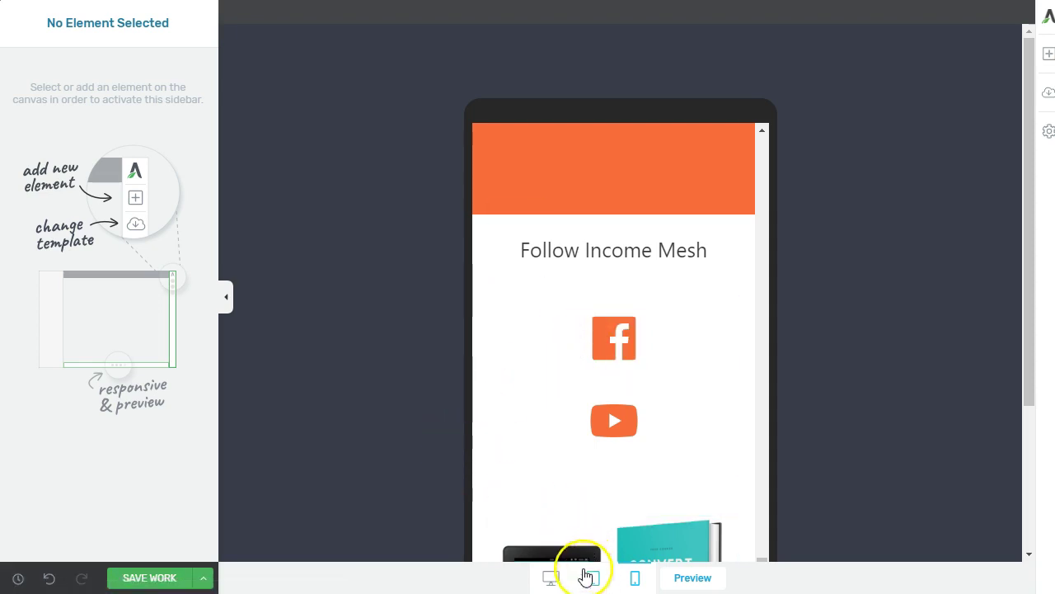
Save the page, leave the editor and review the live page from the hero down to the footer
{"action": "left_click", "coordinate": [138, 573]}
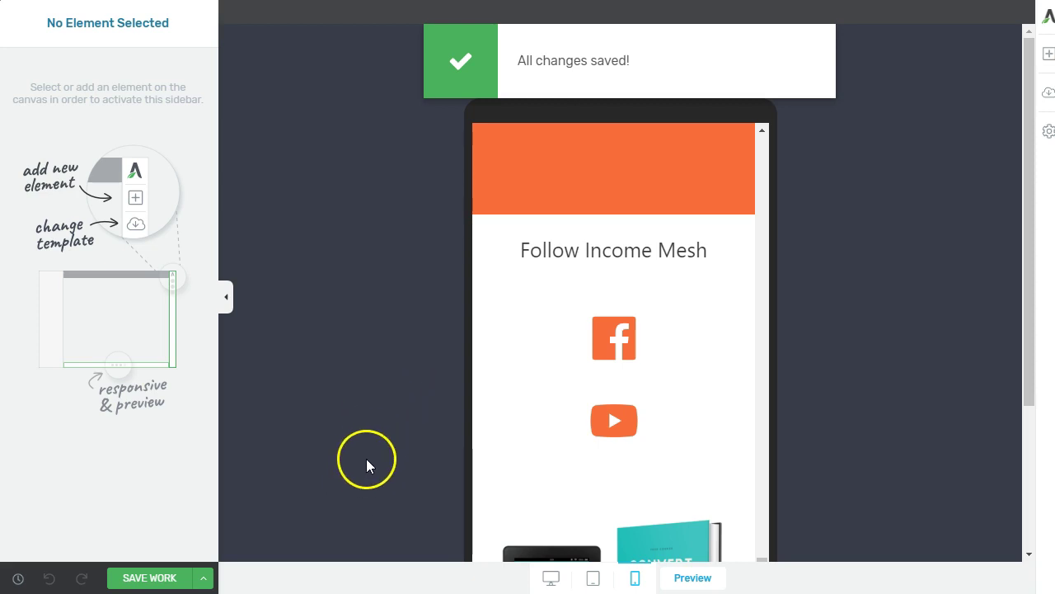
{"action": "left_click", "coordinate": [199, 575]}
{"action": "left_click", "coordinate": [99, 549]}
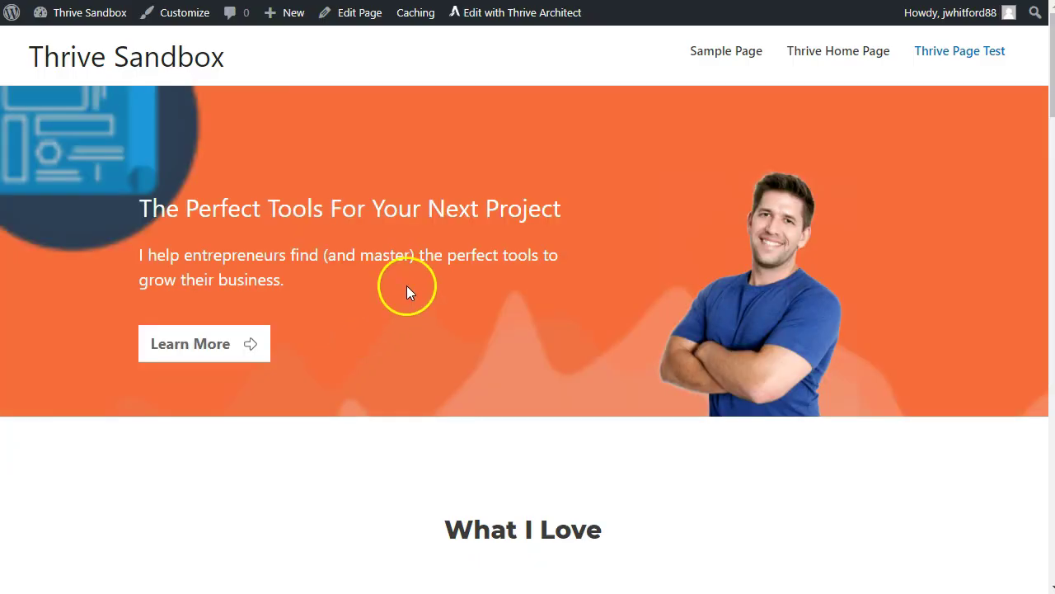
{"action": "scroll", "coordinate": [522, 363], "scroll_direction": "down", "scroll_amount": 20}
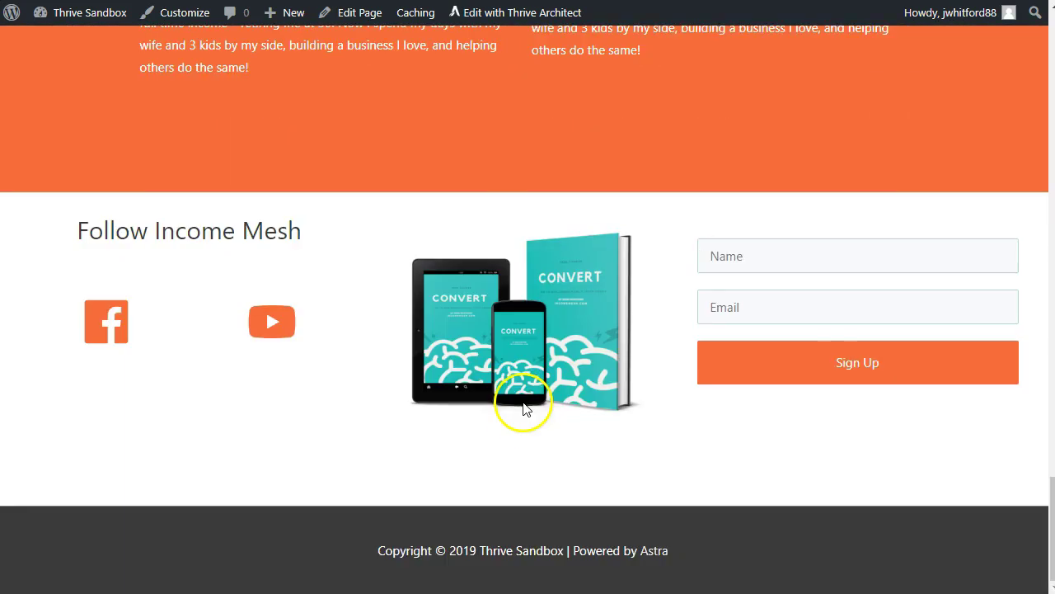
{"action": "scroll", "coordinate": [521, 400], "scroll_direction": "up", "scroll_amount": 10}
{"action": "scroll", "coordinate": [520, 400], "scroll_direction": "up", "scroll_amount": 10}
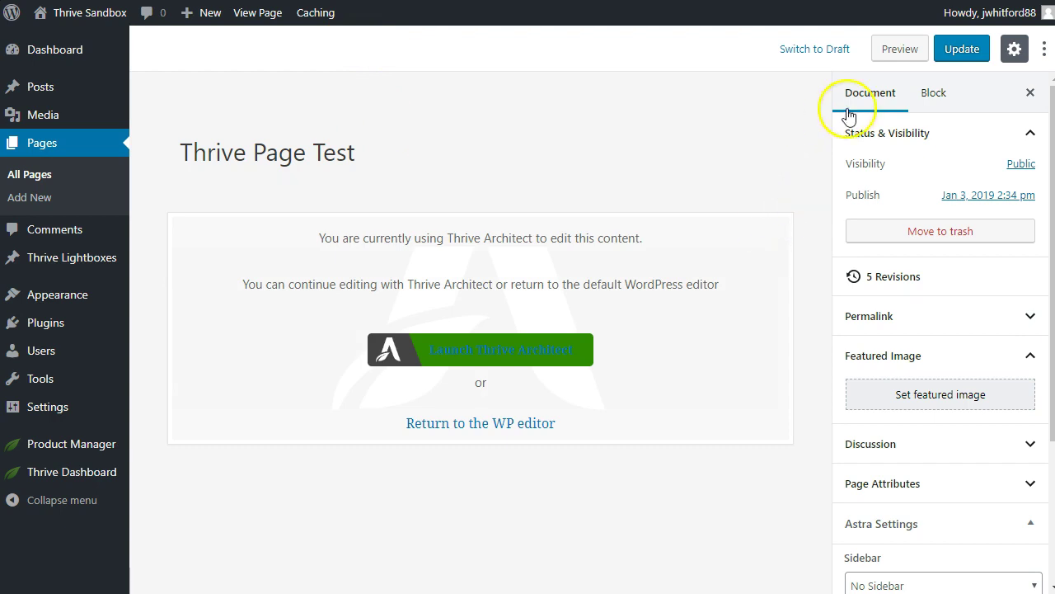
Update Thrive Page Test in the WordPress page editor and review its live page down to the footer
{"action": "left_click", "coordinate": [957, 49]}
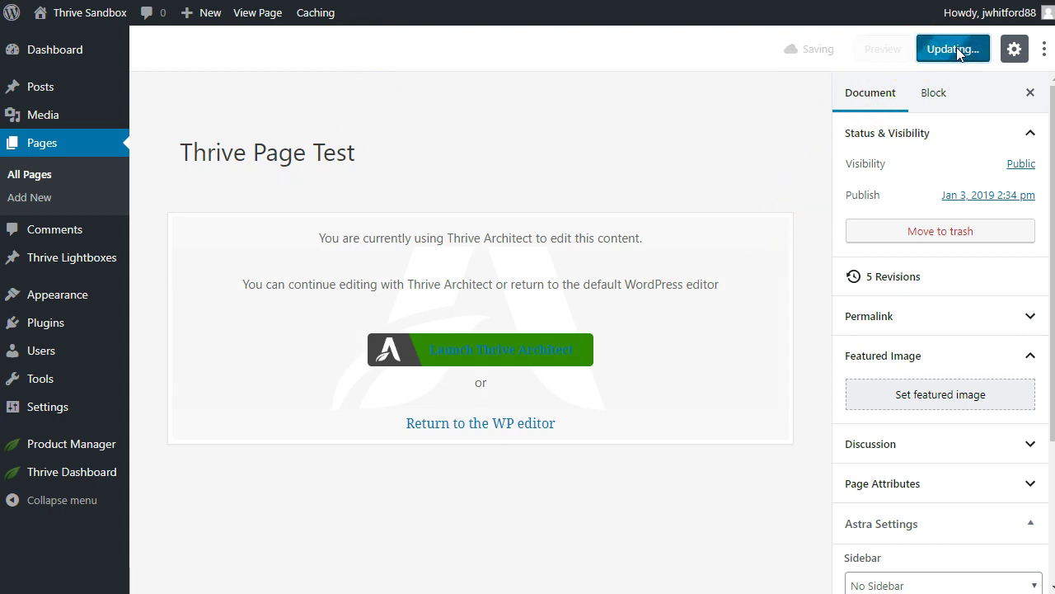
{"action": "left_click", "coordinate": [233, 96]}
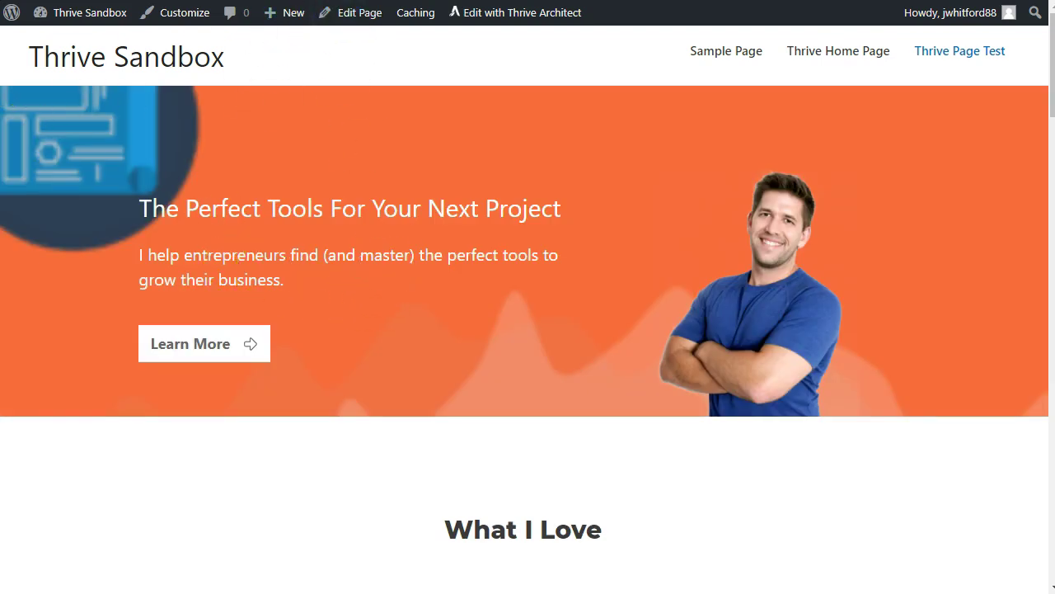
{"action": "scroll", "coordinate": [603, 377], "scroll_direction": "down", "scroll_amount": 15}
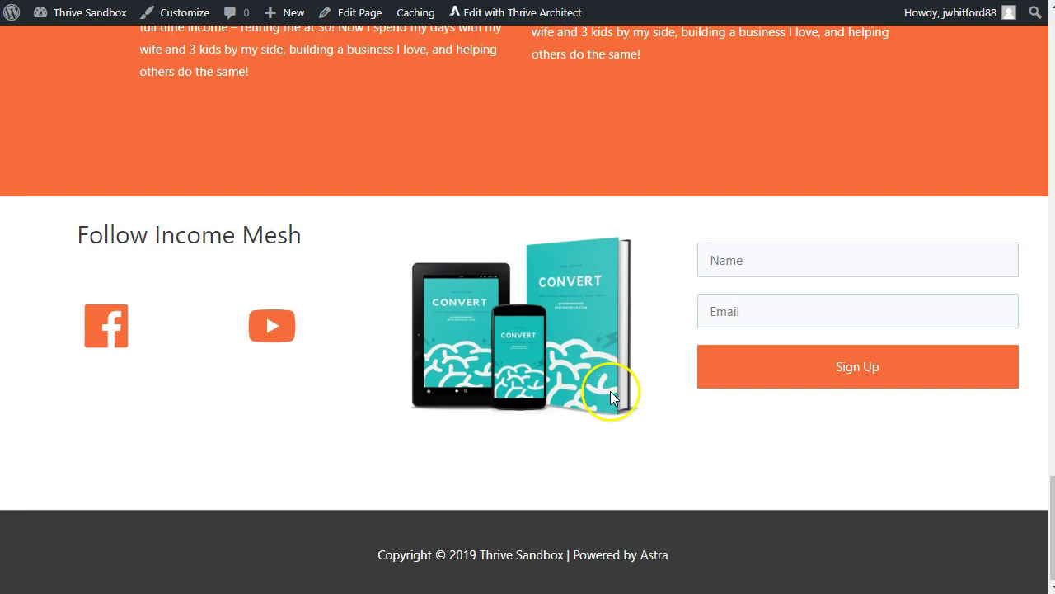
{"action": "scroll", "coordinate": [610, 390], "scroll_direction": "up", "scroll_amount": 12}
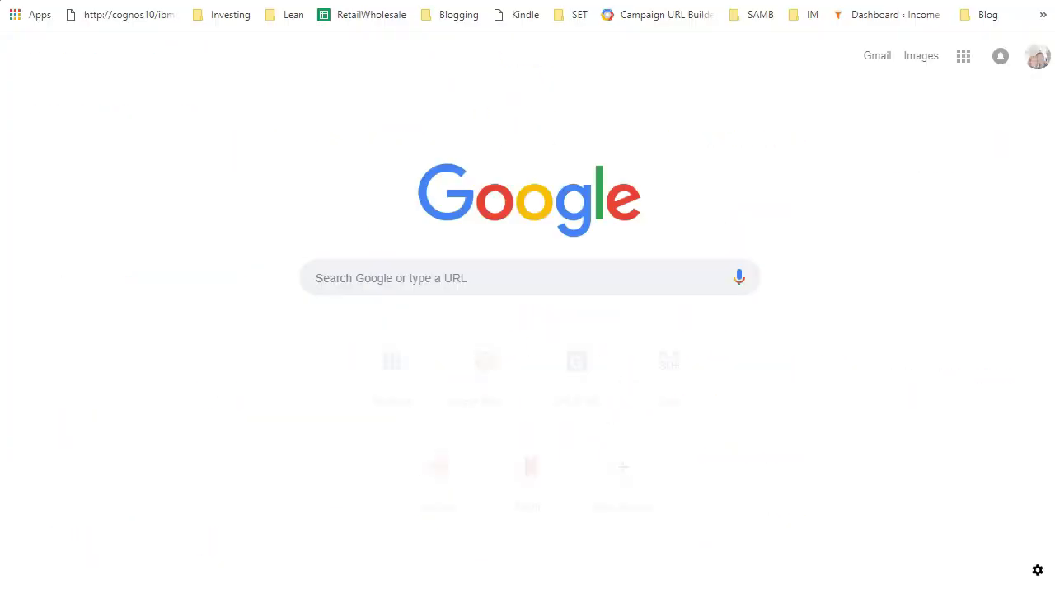
Search Google for gtmetrix and open the GTmetrix website
{"action": "type", "text": "gt"}
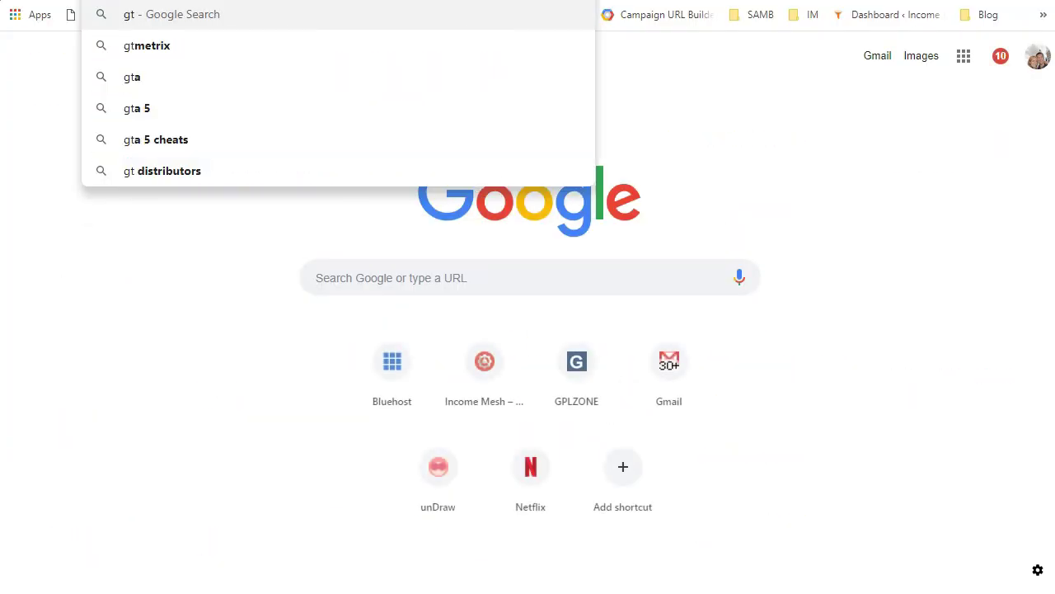
{"action": "type", "text": "metrix"}
{"action": "key", "text": "Return"}
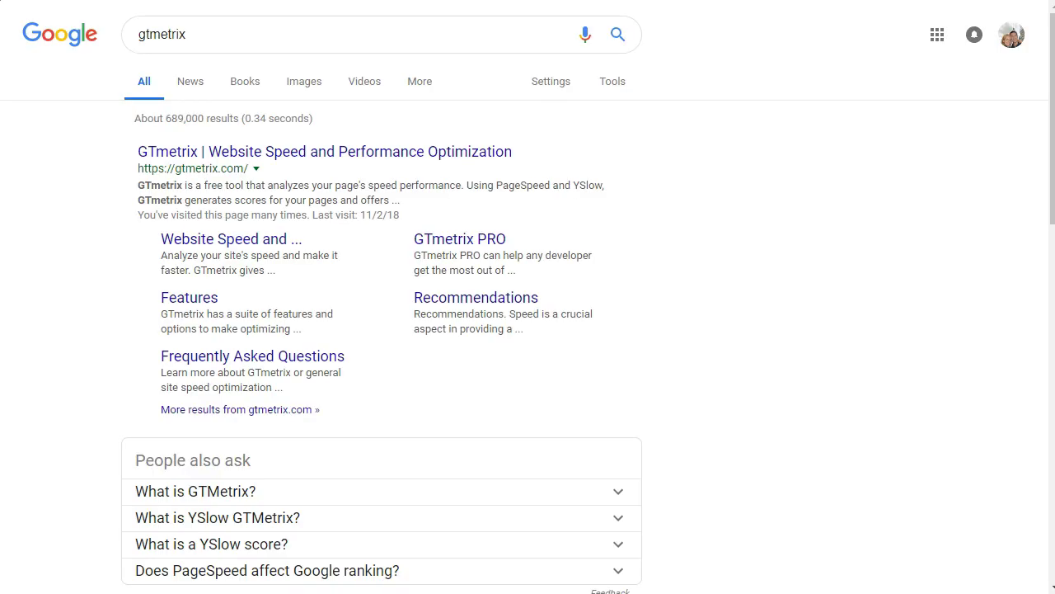
{"action": "left_click", "coordinate": [271, 154]}
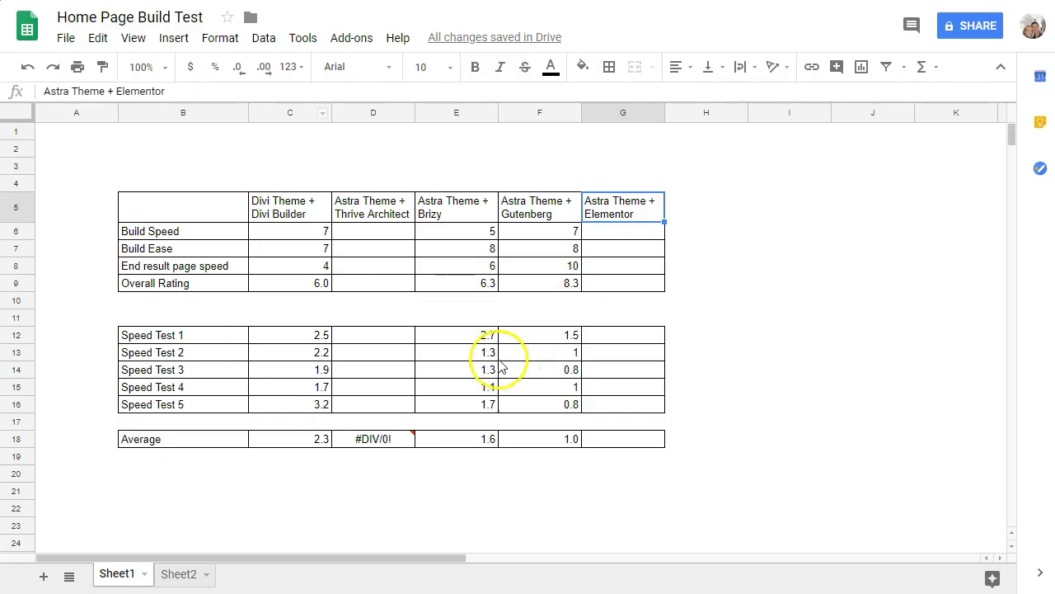
In the Home Page Build Test spreadsheet, select the Speed Test 1 cell for Astra Theme + Thrive Architect
{"action": "left_click", "coordinate": [384, 231]}
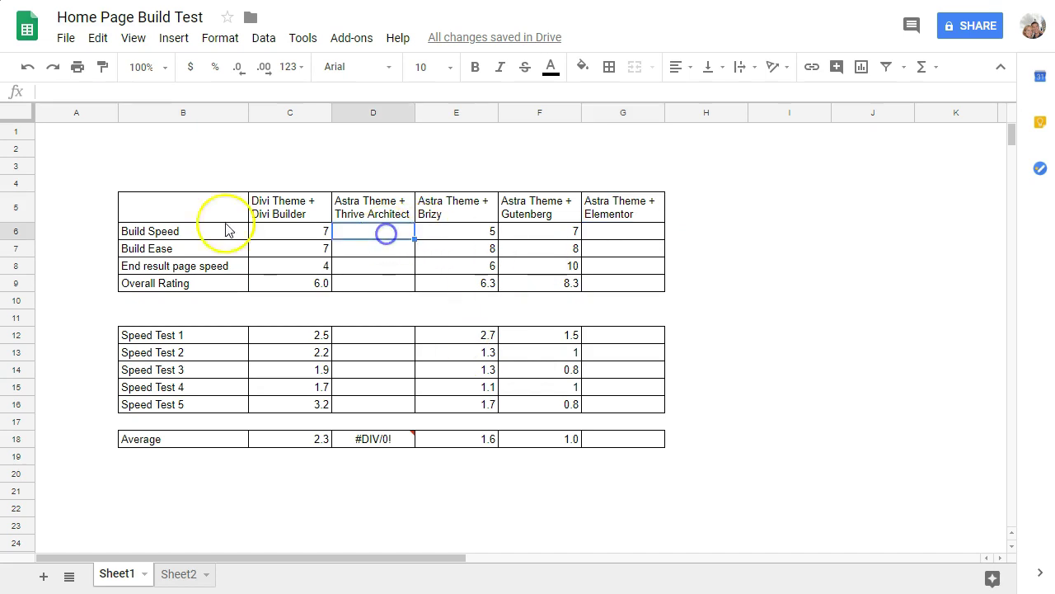
{"action": "left_click", "coordinate": [368, 346]}
{"action": "left_click", "coordinate": [351, 338]}
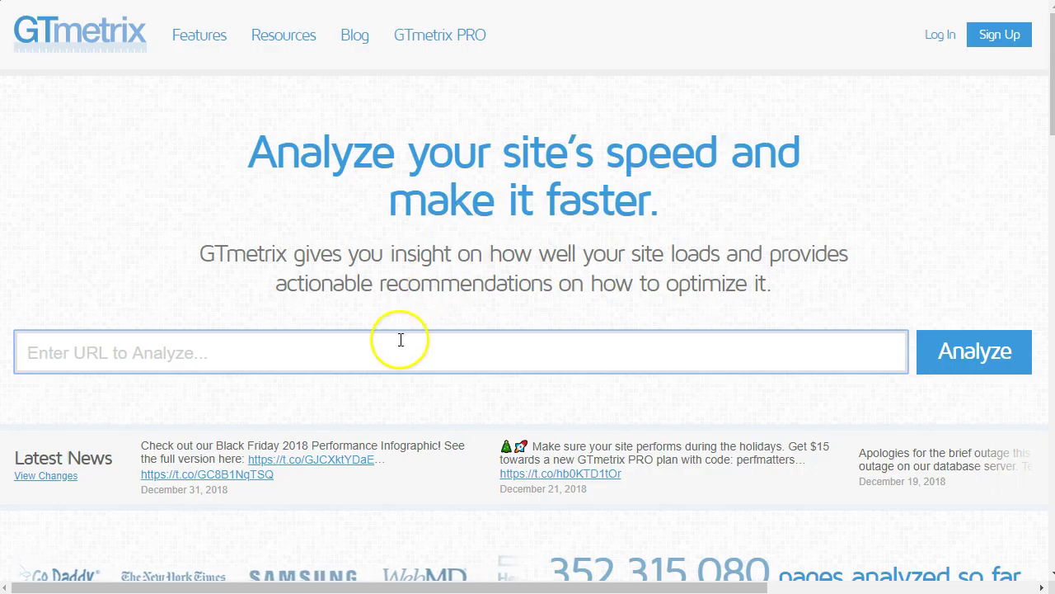
{"action": "left_click", "coordinate": [401, 339]}
{"action": "type", "text": "https://conversionsandbox.com/thrive/thrive-page-test/"}
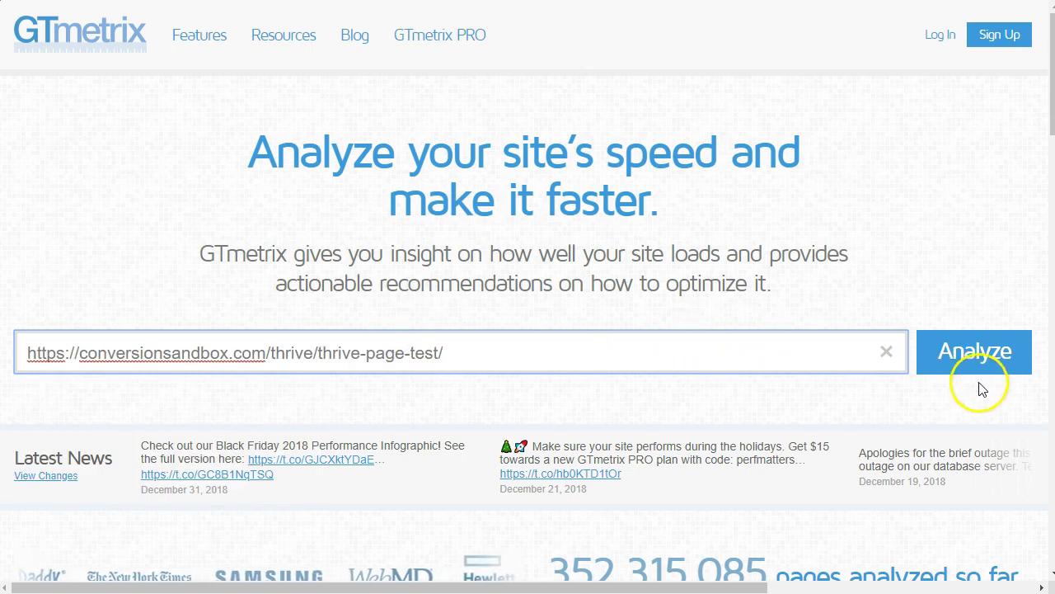
{"action": "left_click", "coordinate": [956, 354]}
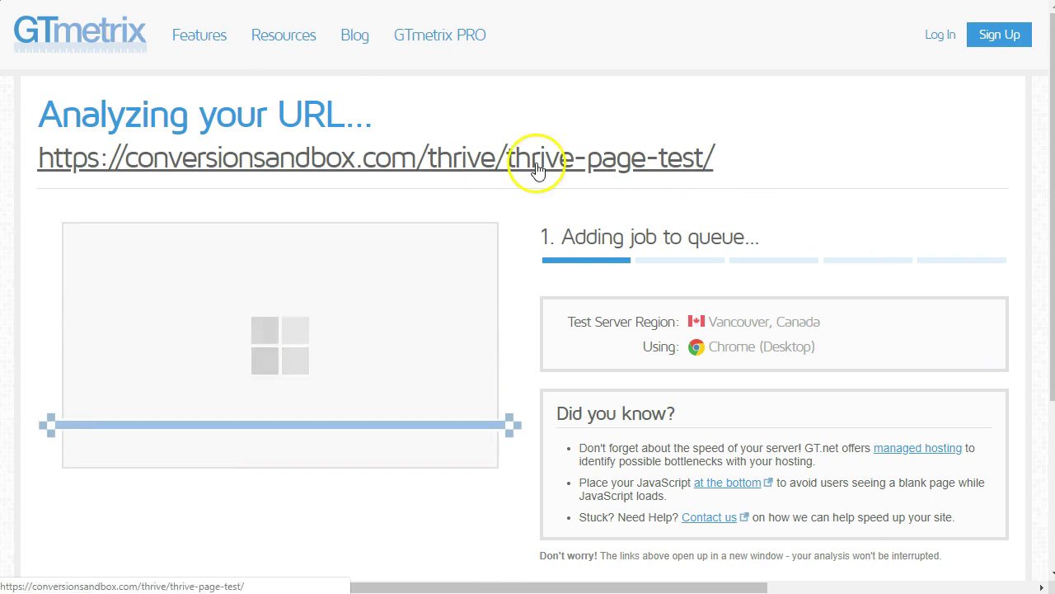
{"action": "left_click_drag", "start_coordinate": [540, 238], "coordinate": [761, 246]}
{"action": "left_click", "coordinate": [762, 246]}
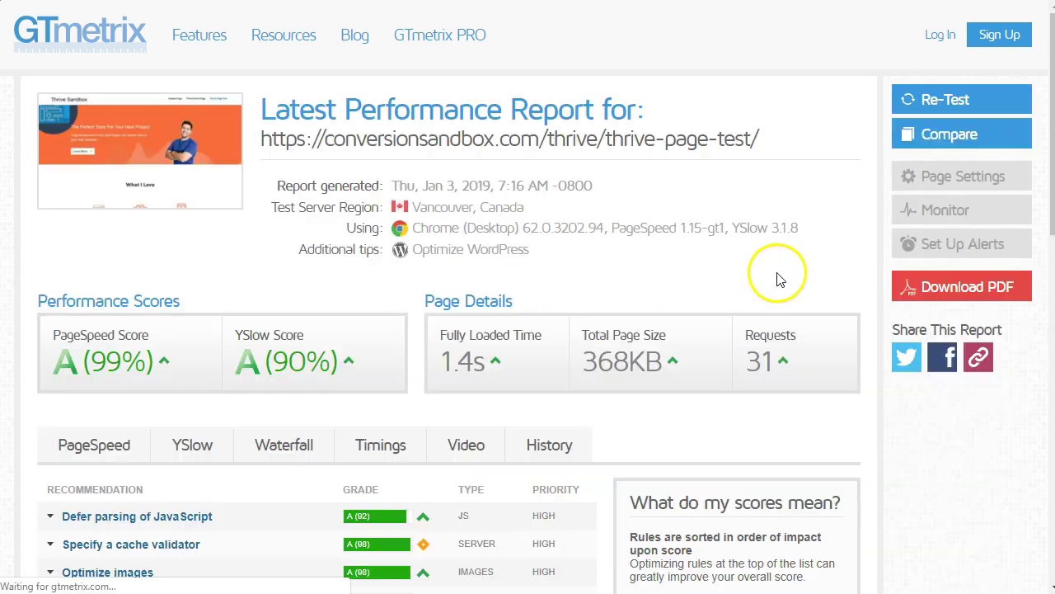
{"action": "left_click_drag", "start_coordinate": [79, 363], "coordinate": [159, 364]}
{"action": "left_click", "coordinate": [156, 371]}
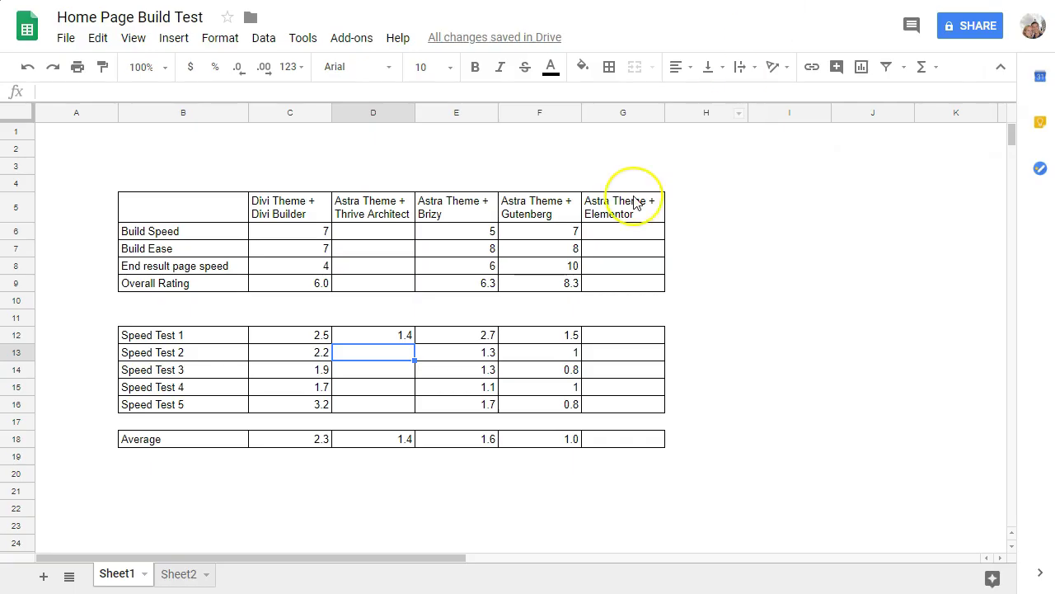
Record 0.9 for Speed Test 2 and 0.7 for Speed Test 3 under Astra Theme + Thrive Architect
{"action": "type", "text": "0.9"}
{"action": "key", "text": "Return"}
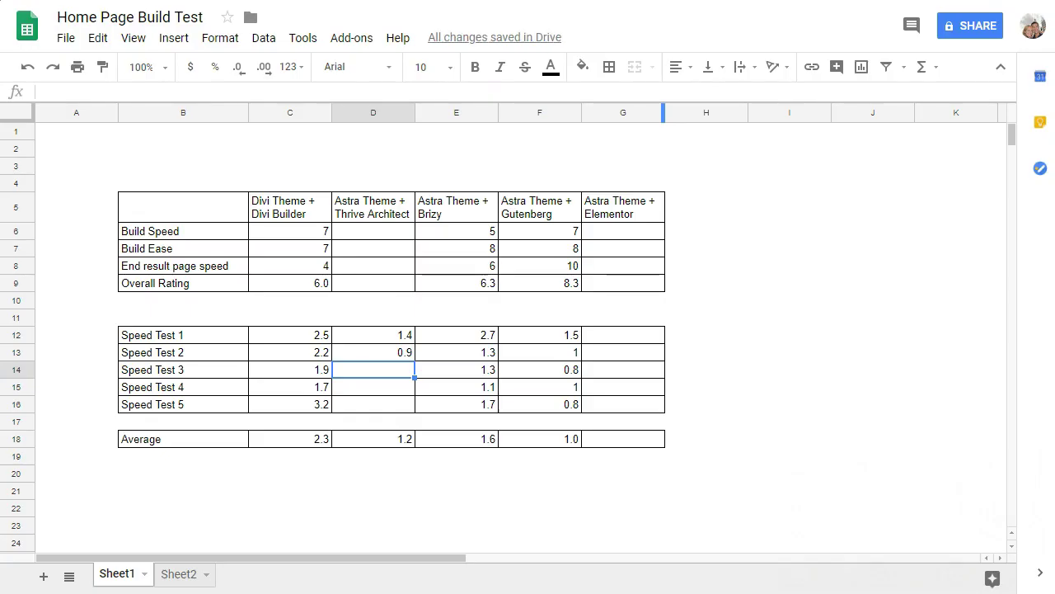
{"action": "type", "text": "0.7"}
{"action": "key", "text": "Return"}
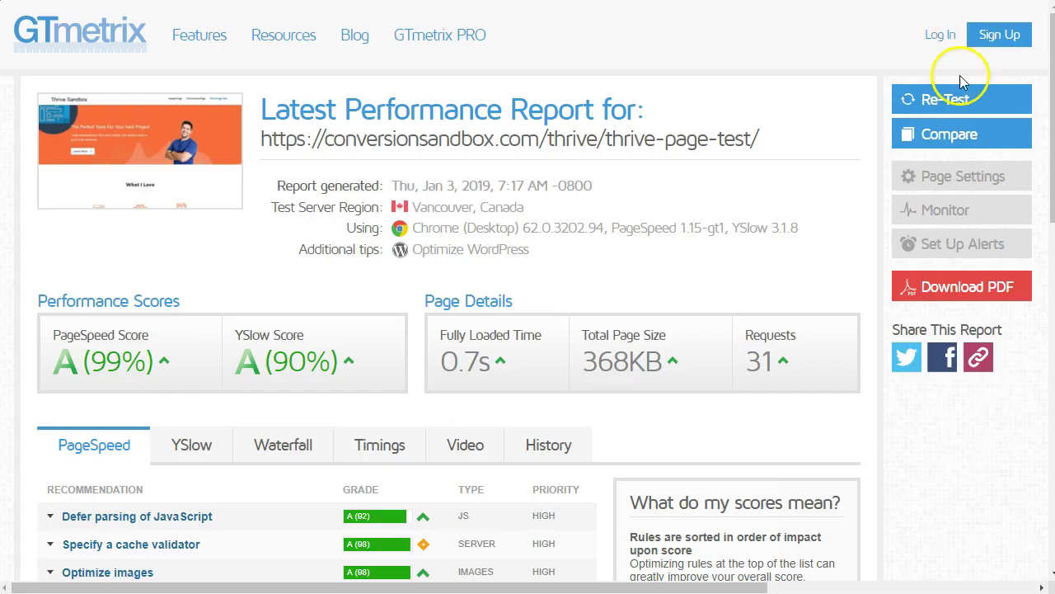
Re-test the Thrive page in GTmetrix and record 0.7 for Speed Test 4 in the Thrive Architect column
{"action": "left_click", "coordinate": [957, 99]}
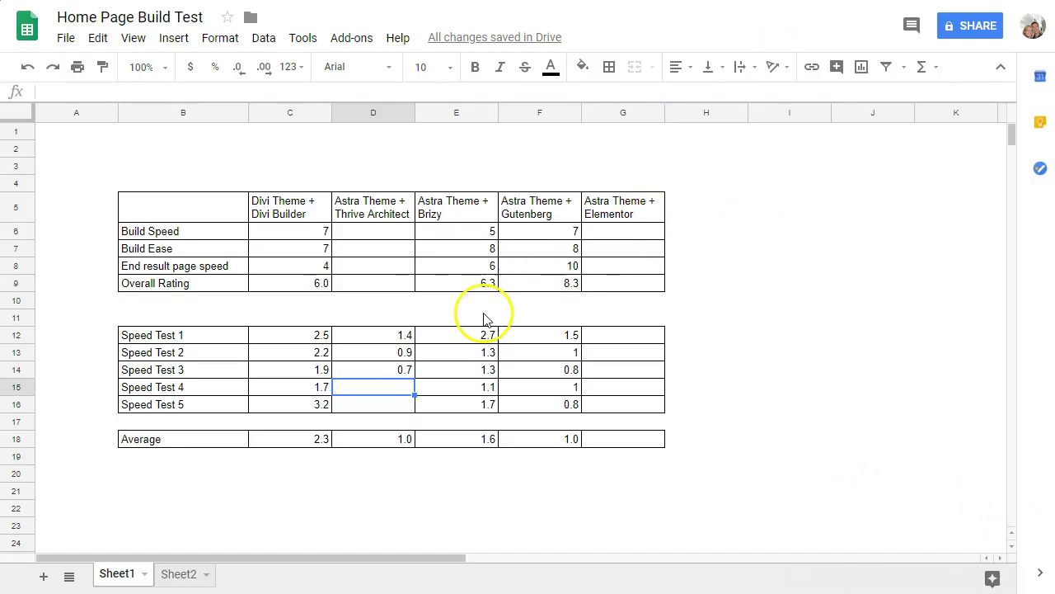
{"action": "type", "text": "0.7"}
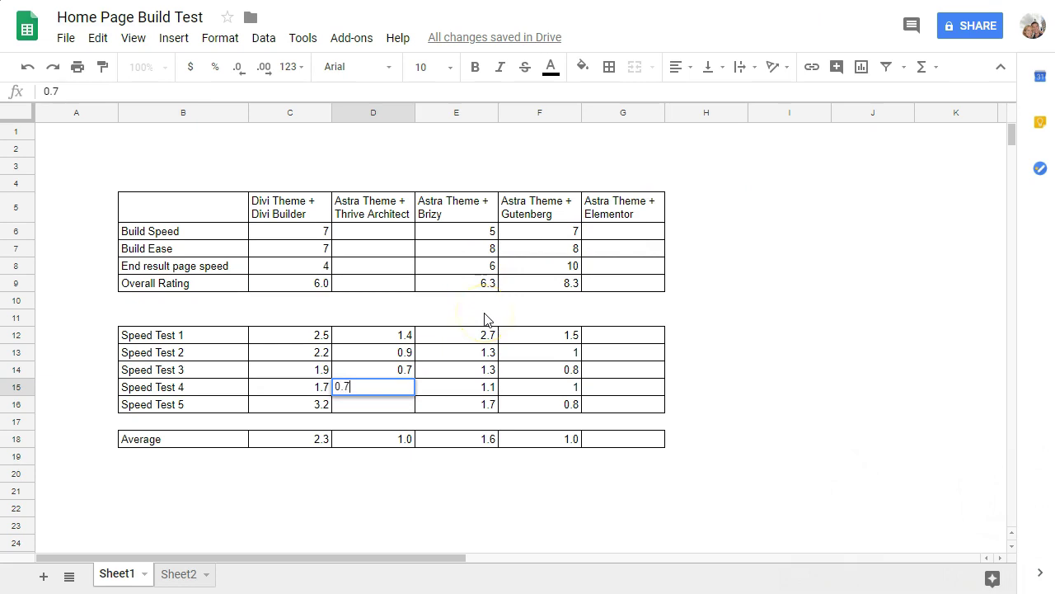
{"action": "key", "text": "Return"}
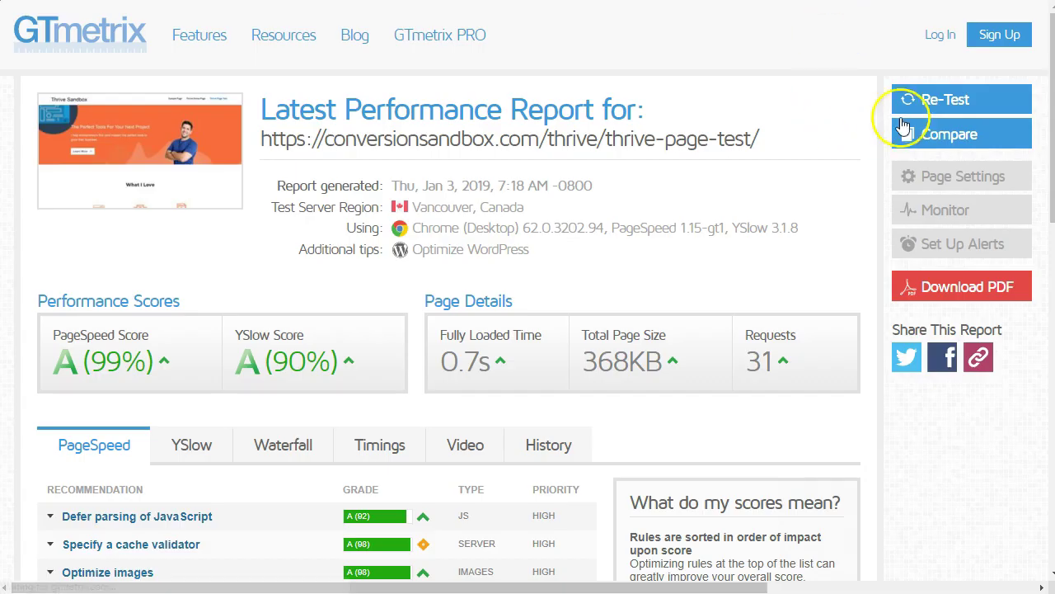
Re-test the Thrive page in GTmetrix once more and examine the report's waterfall chart down to its summary row
{"action": "left_click", "coordinate": [916, 99]}
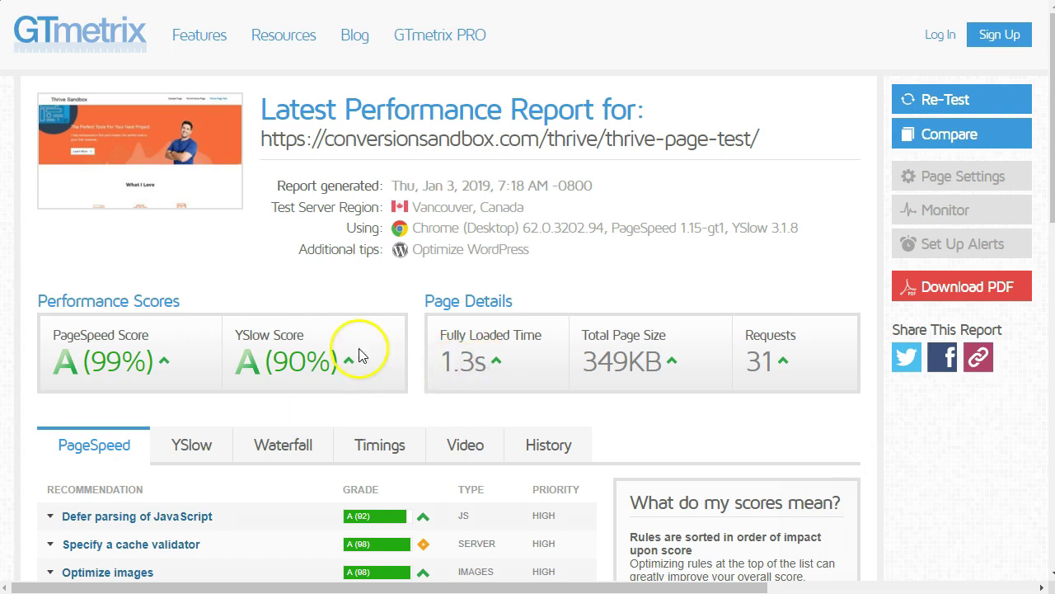
{"action": "left_click", "coordinate": [289, 454]}
{"action": "scroll", "coordinate": [577, 355], "scroll_direction": "down", "scroll_amount": 5}
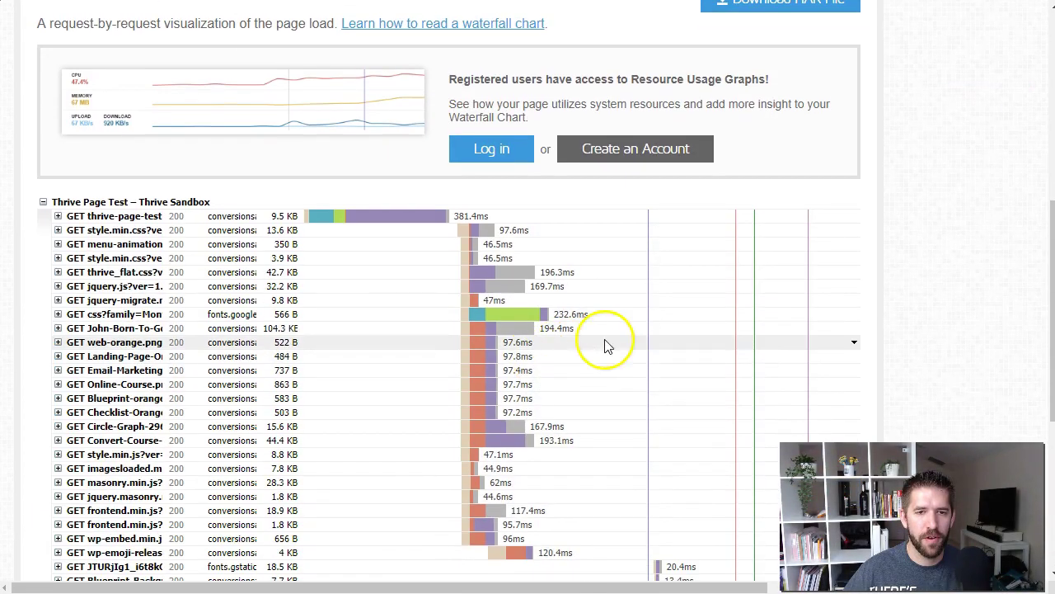
{"action": "mouse_move", "coordinate": [401, 217]}
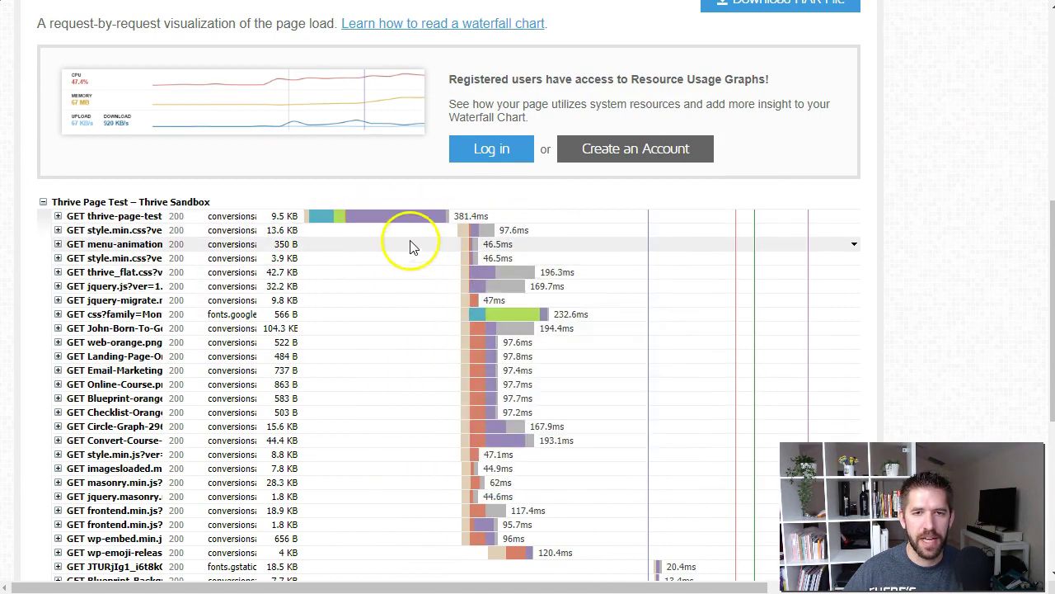
{"action": "scroll", "coordinate": [478, 264], "scroll_direction": "down", "scroll_amount": 3}
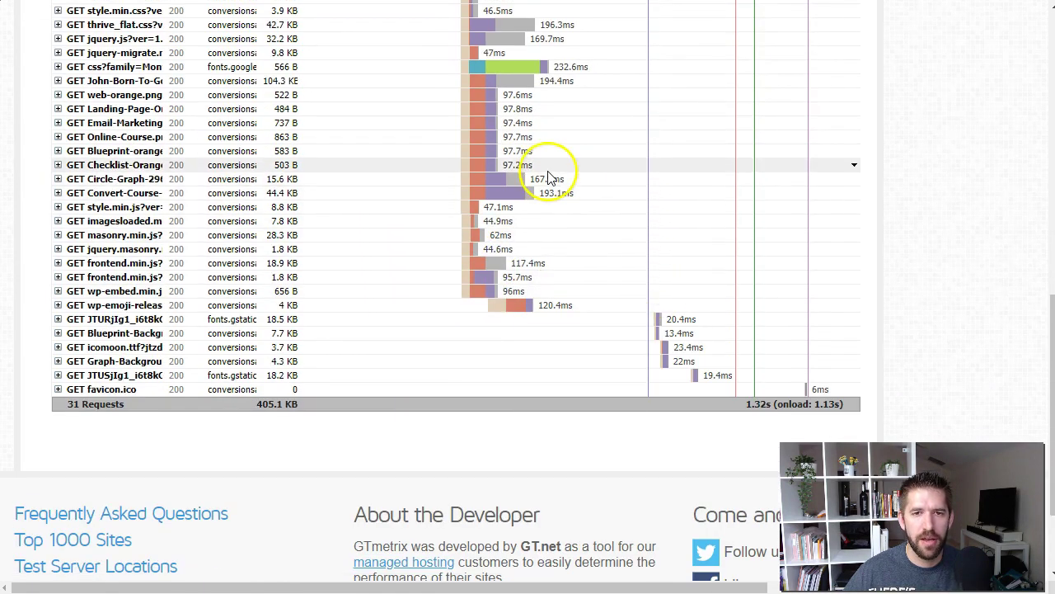
{"action": "scroll", "coordinate": [651, 326], "scroll_direction": "down", "scroll_amount": 2}
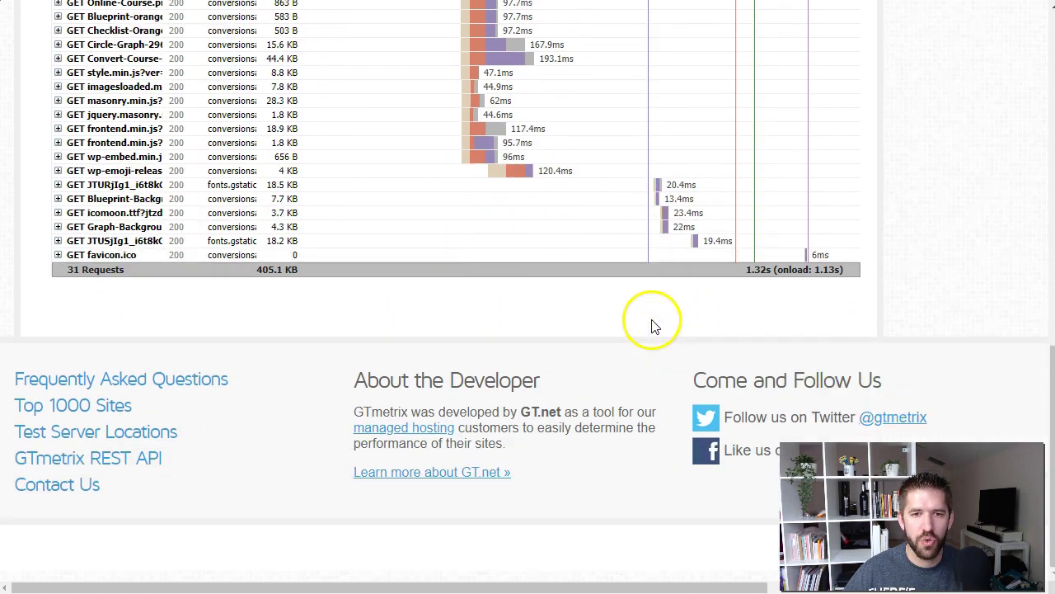
{"action": "scroll", "coordinate": [697, 335], "scroll_direction": "up", "scroll_amount": 7}
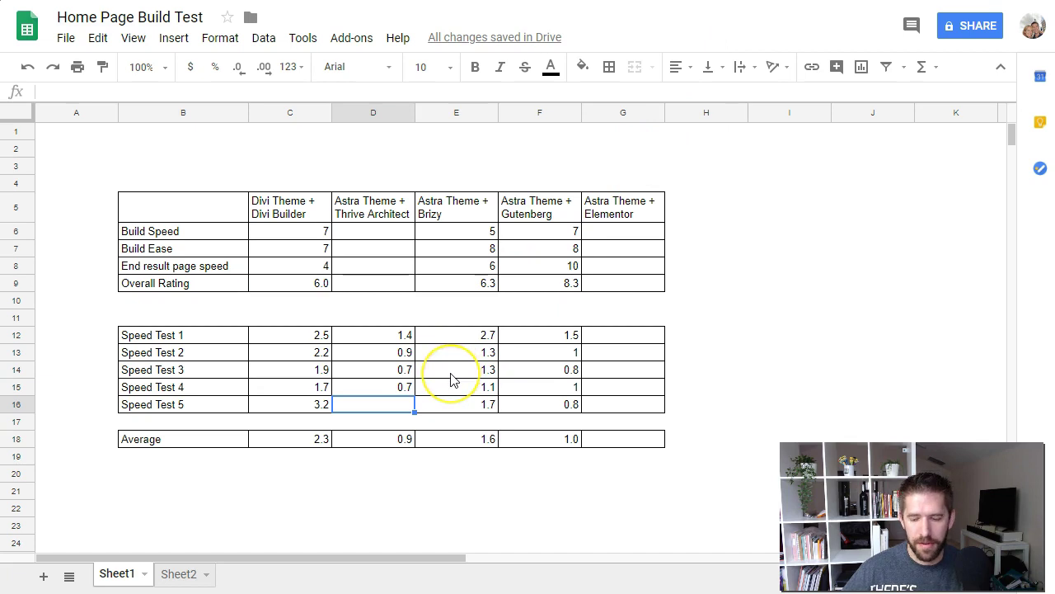
Record 1.3 for Speed Test 5 under Astra Theme + Thrive Architect and check the column's average formula in the spreadsheet
{"action": "type", "text": "1.3"}
{"action": "key", "text": "Return"}
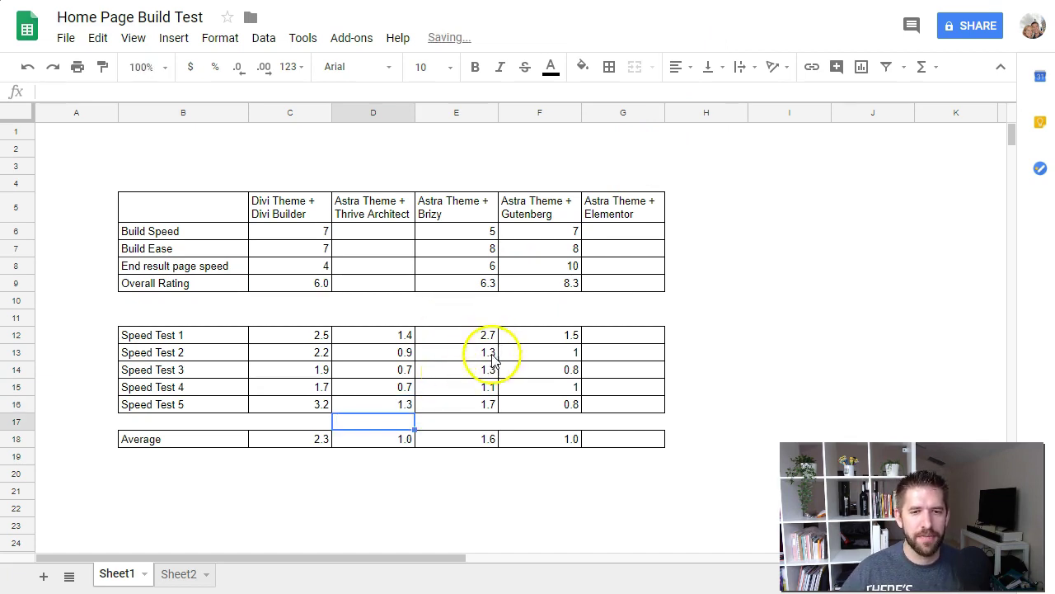
{"action": "left_click", "coordinate": [363, 439]}
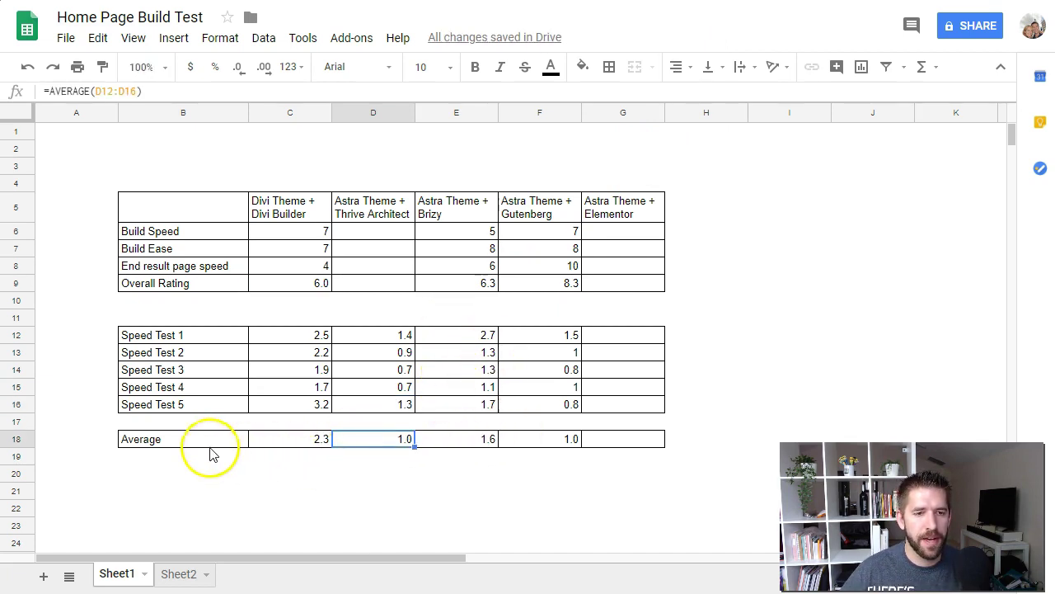
Compare the Thrive Architect average load time with those of Gutenberg, Divi and Brizy, and check the Elementor column
{"action": "left_click", "coordinate": [393, 447]}
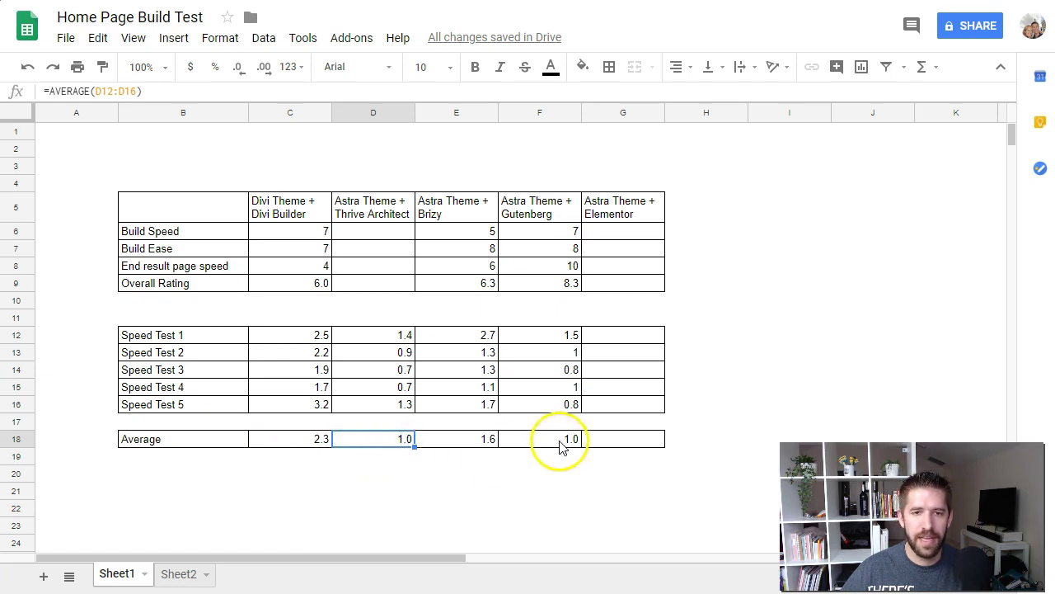
{"action": "left_click", "coordinate": [561, 441], "text": "ctrl"}
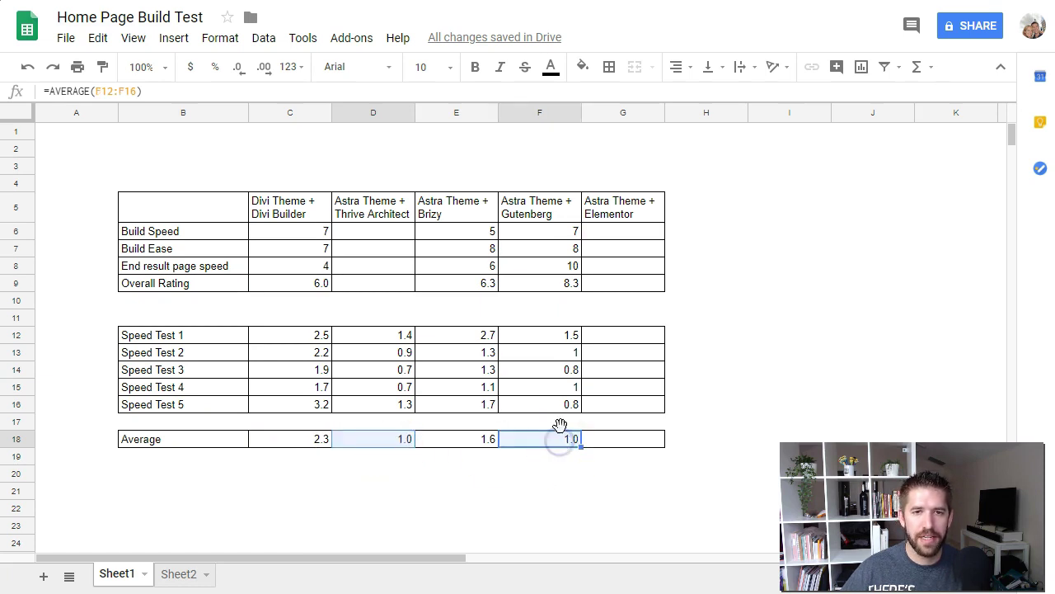
{"action": "left_click", "coordinate": [538, 218]}
{"action": "left_click", "coordinate": [354, 202], "text": "ctrl"}
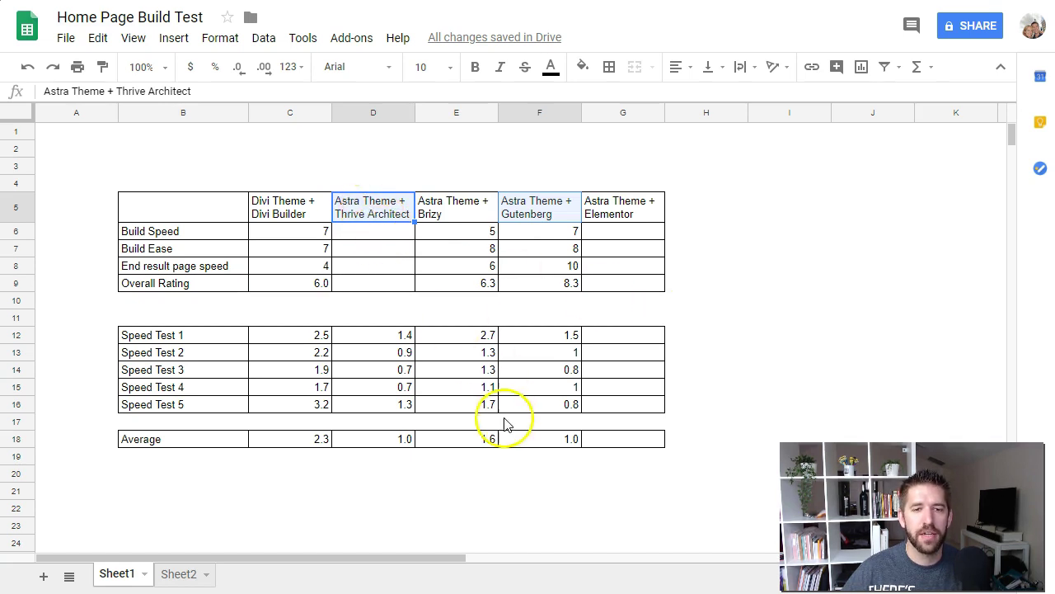
{"action": "left_click", "coordinate": [560, 439]}
{"action": "left_click", "coordinate": [413, 445]}
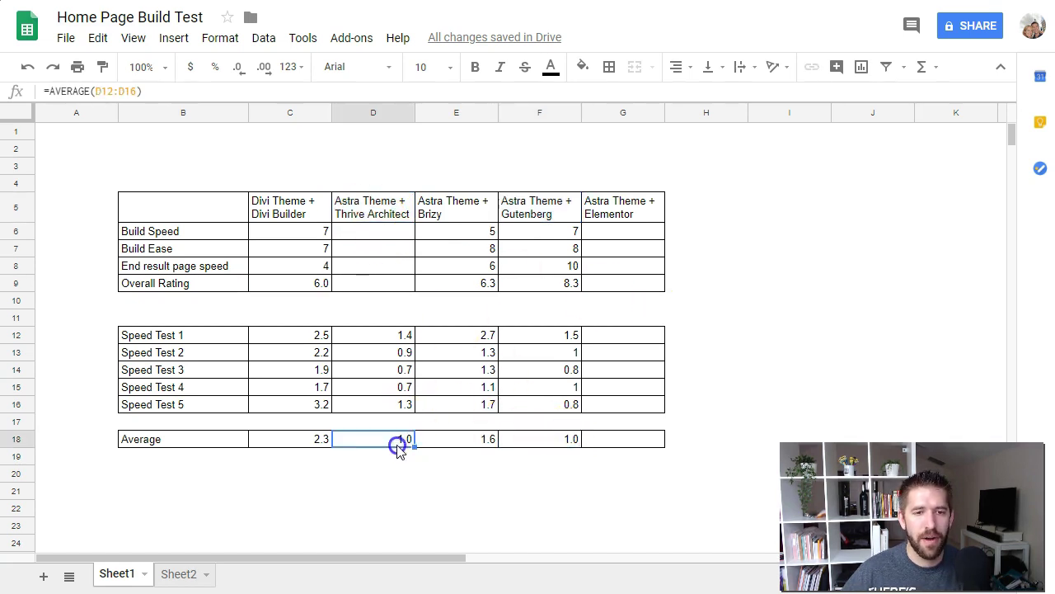
{"action": "left_click", "coordinate": [297, 438]}
{"action": "left_click", "coordinate": [465, 439]}
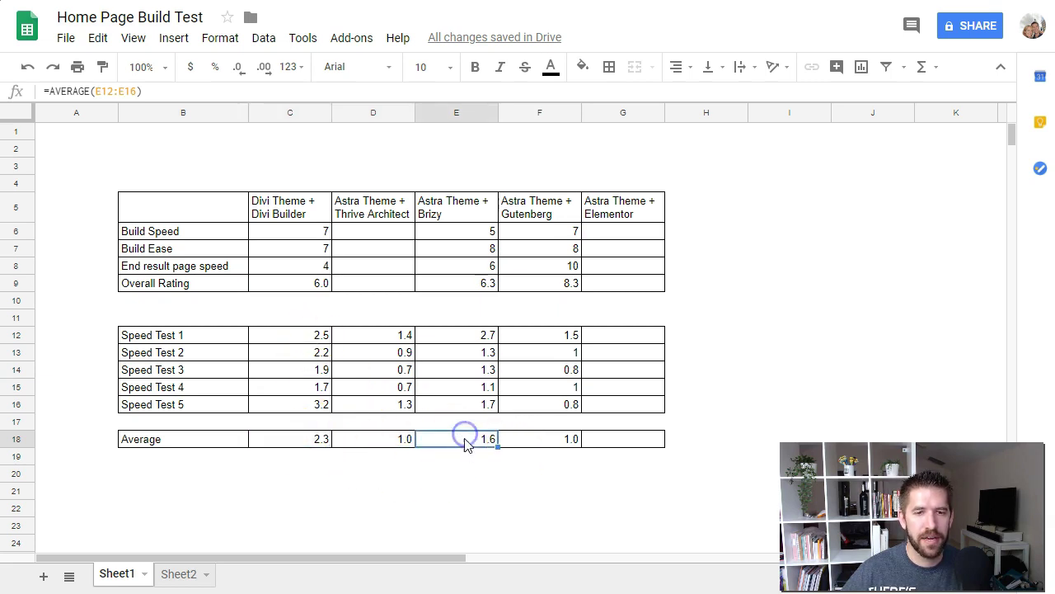
{"action": "left_click_drag", "start_coordinate": [624, 231], "coordinate": [615, 441]}
{"action": "left_click", "coordinate": [615, 442]}
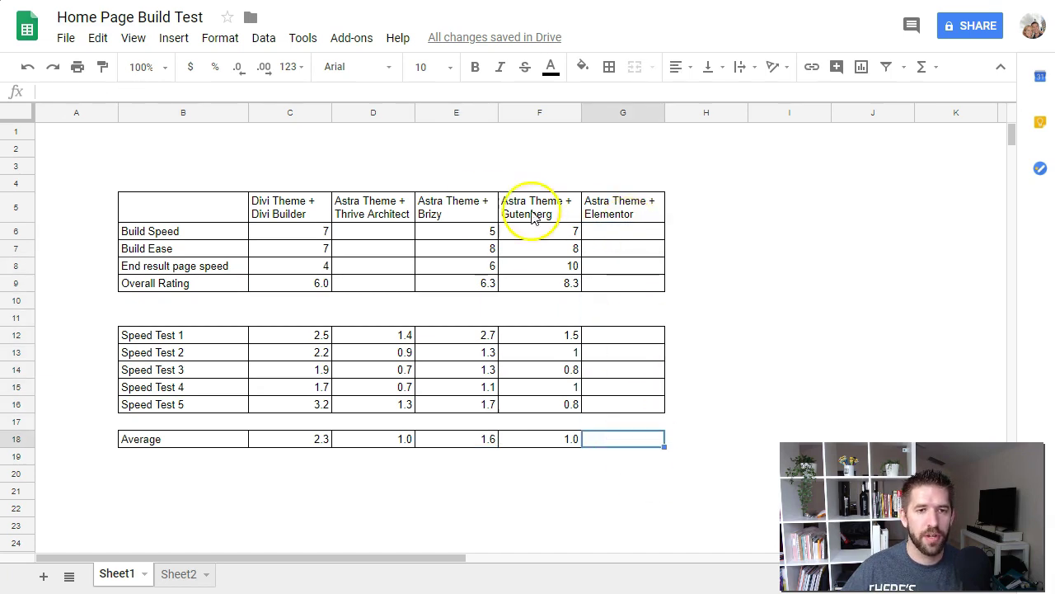
Rate Thrive Architect's Build Speed 7.5 and compare it with the Gutenberg and Brizy ratings
{"action": "left_click", "coordinate": [399, 236]}
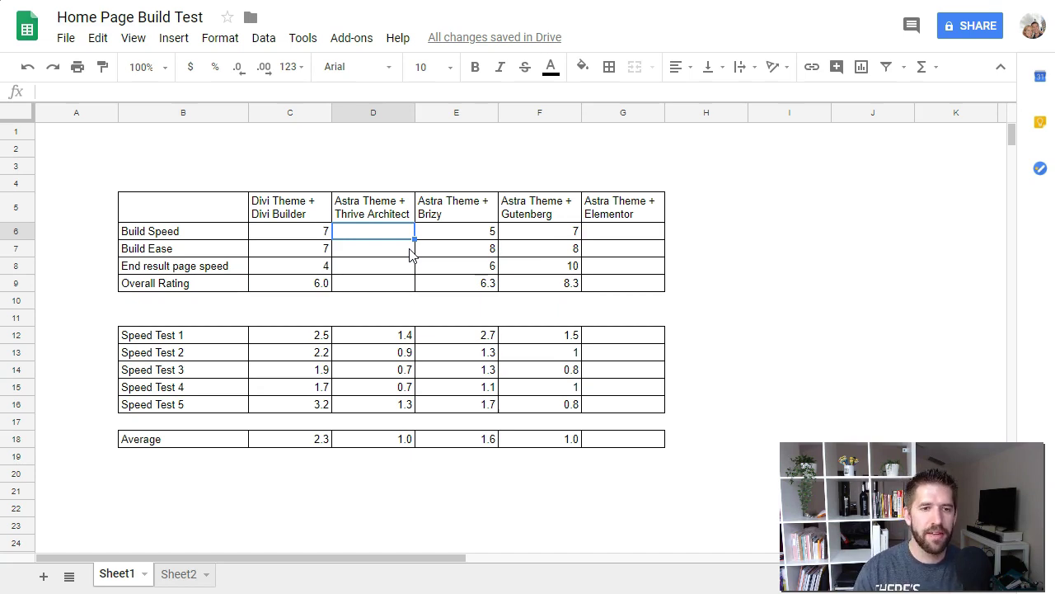
{"action": "type", "text": "7.5"}
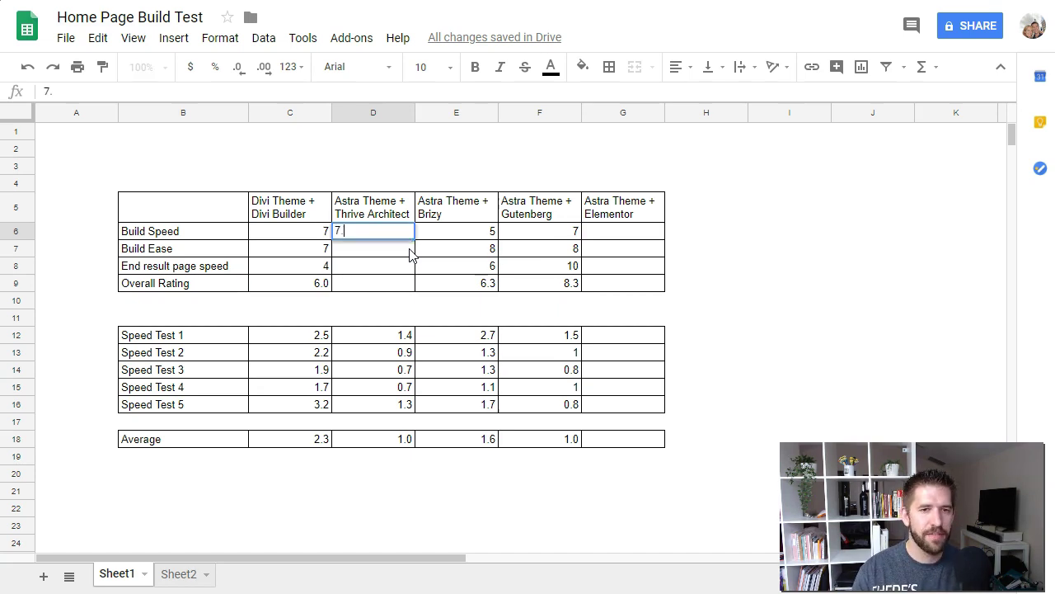
{"action": "key", "text": "Return"}
{"action": "key", "text": "Up"}
{"action": "key", "text": "Right"}
{"action": "key", "text": "Right"}
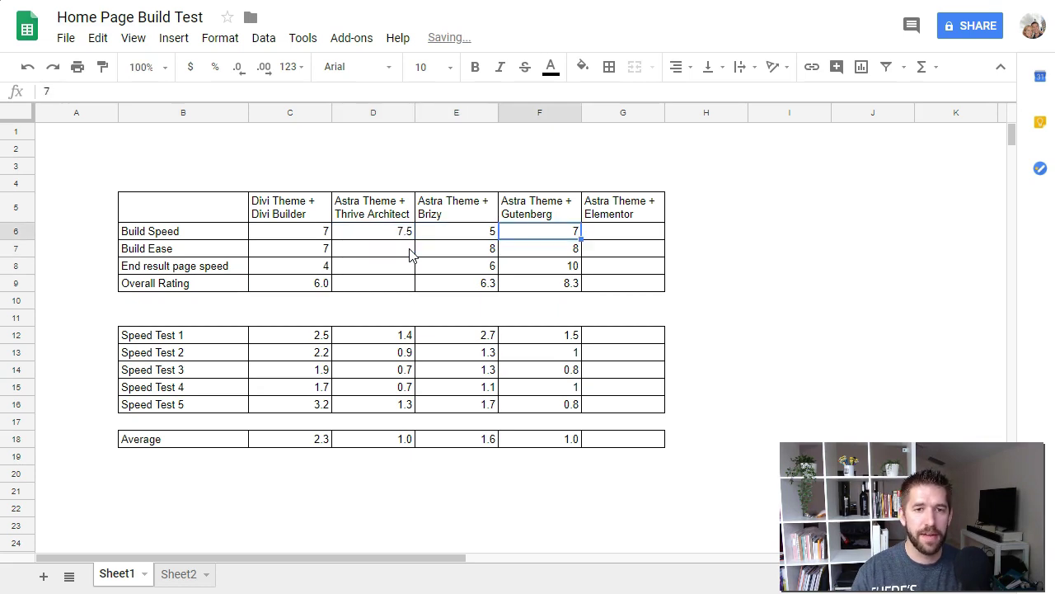
{"action": "key", "text": "Up"}
{"action": "key", "text": "Down"}
{"action": "key", "text": "Left"}
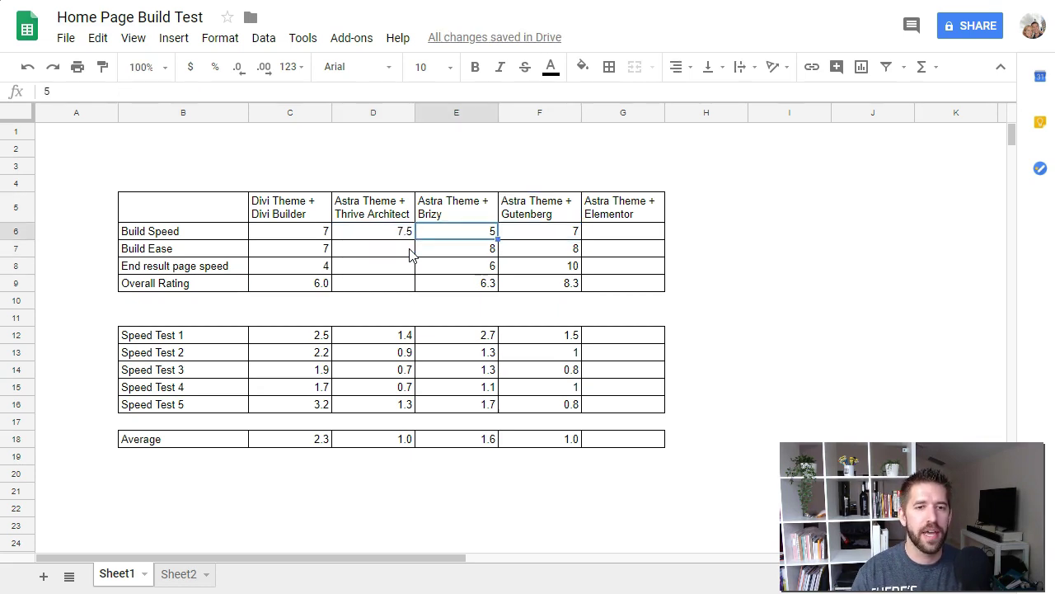
{"action": "key", "text": "Down"}
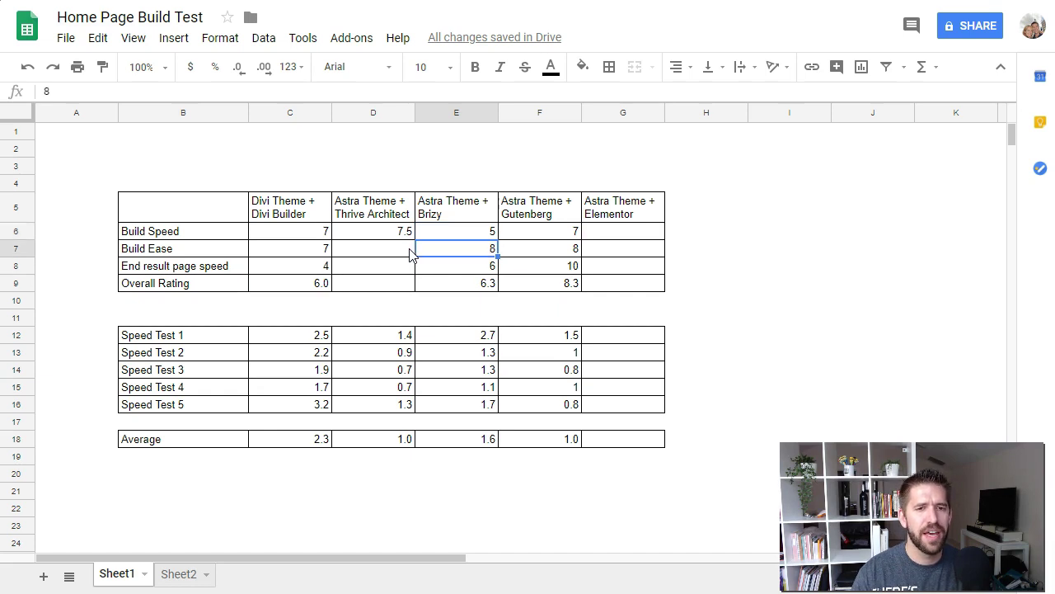
Rate Thrive Architect 7 for Build Ease and 10 for End result page speed
{"action": "key", "text": "Left"}
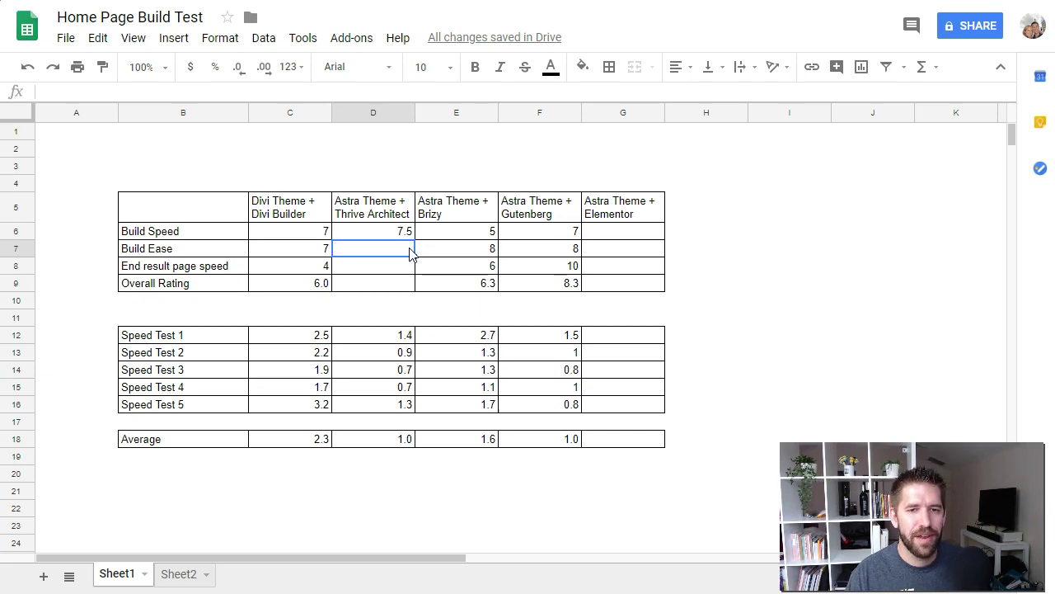
{"action": "type", "text": "7"}
{"action": "key", "text": "Return"}
{"action": "key", "text": "Up"}
{"action": "key", "text": "Down"}
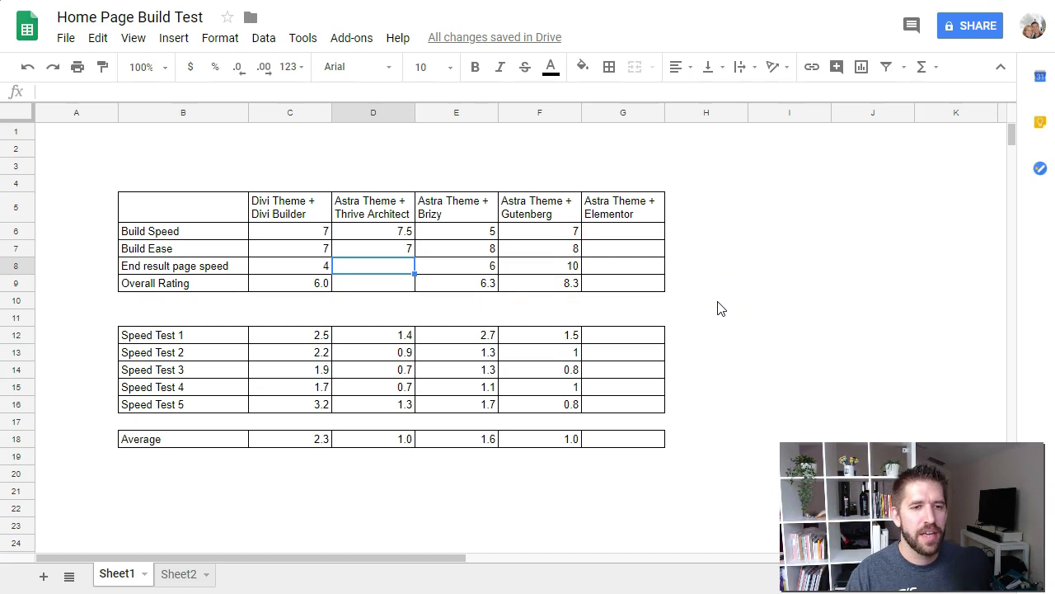
{"action": "type", "text": "10"}
{"action": "key", "text": "Return"}
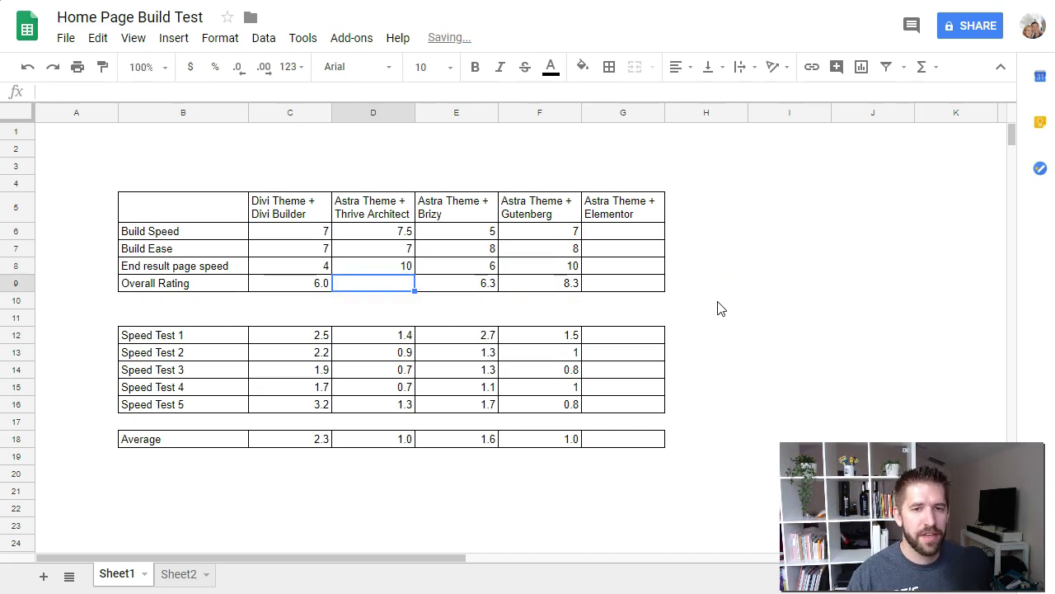
Copy the Overall Rating average formula from the Brizy column into the Astra Theme + Thrive Architect column
{"action": "left_click", "coordinate": [531, 270]}
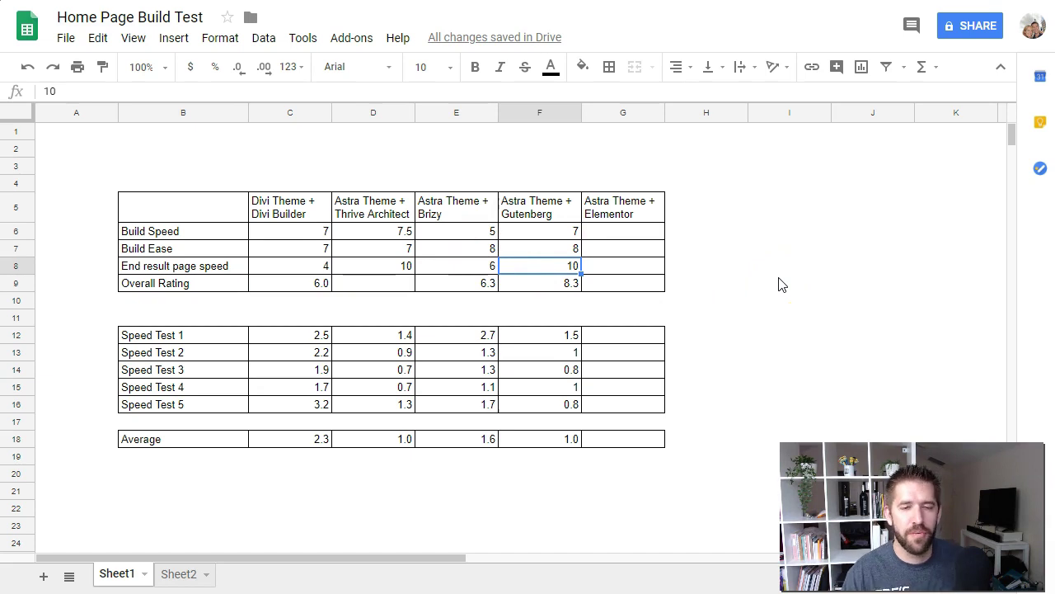
{"action": "key", "text": "Left"}
{"action": "key", "text": "Left"}
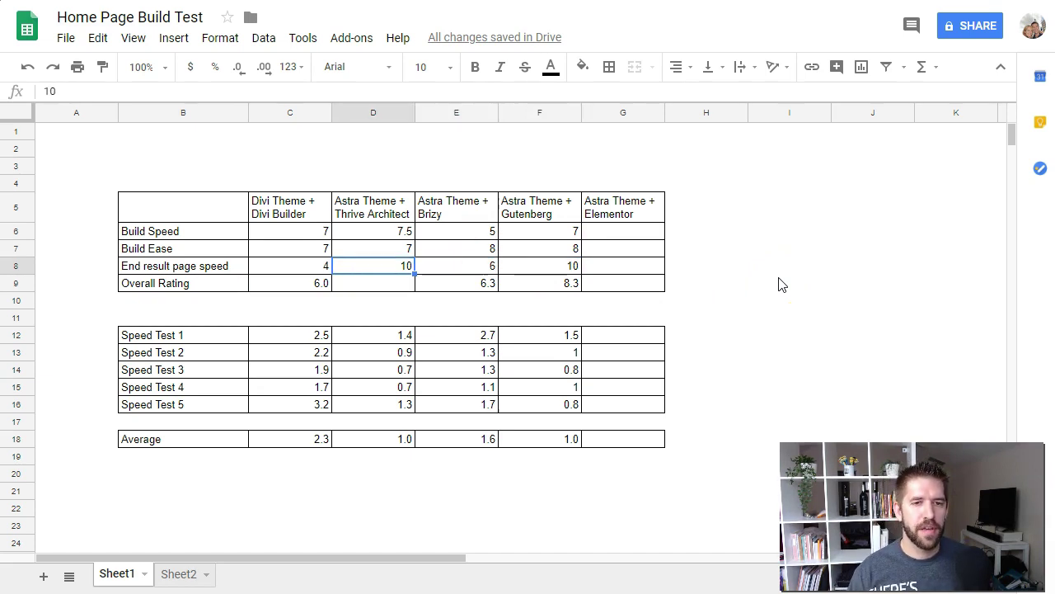
{"action": "key", "text": "Down"}
{"action": "key", "text": "Right"}
{"action": "key", "text": "ctrl+c"}
{"action": "key", "text": "Left"}
{"action": "key", "text": "ctrl+v"}
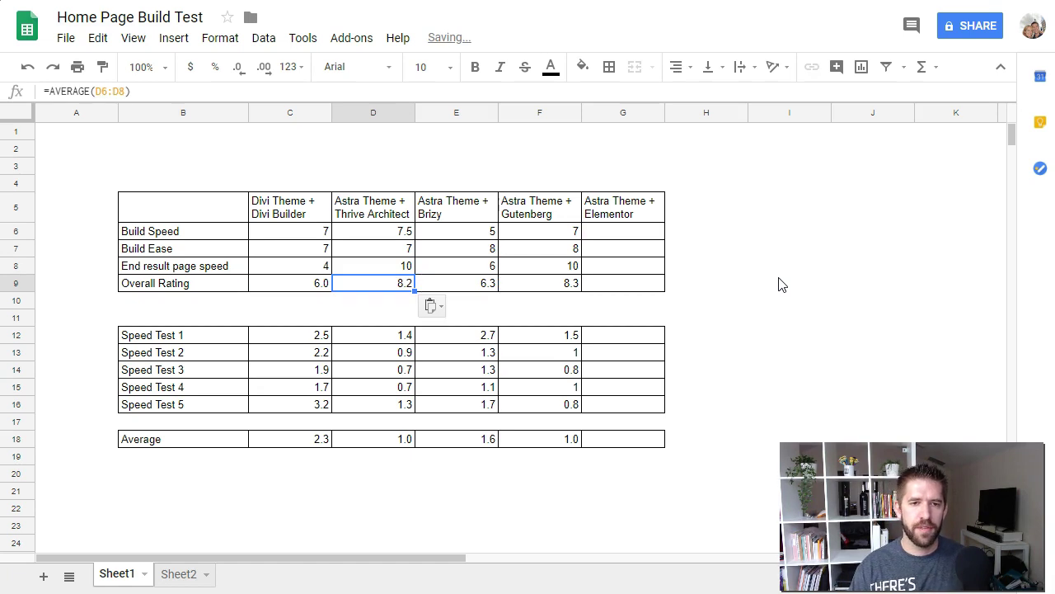
{"action": "key", "text": "Left"}
{"action": "key", "text": "Right"}
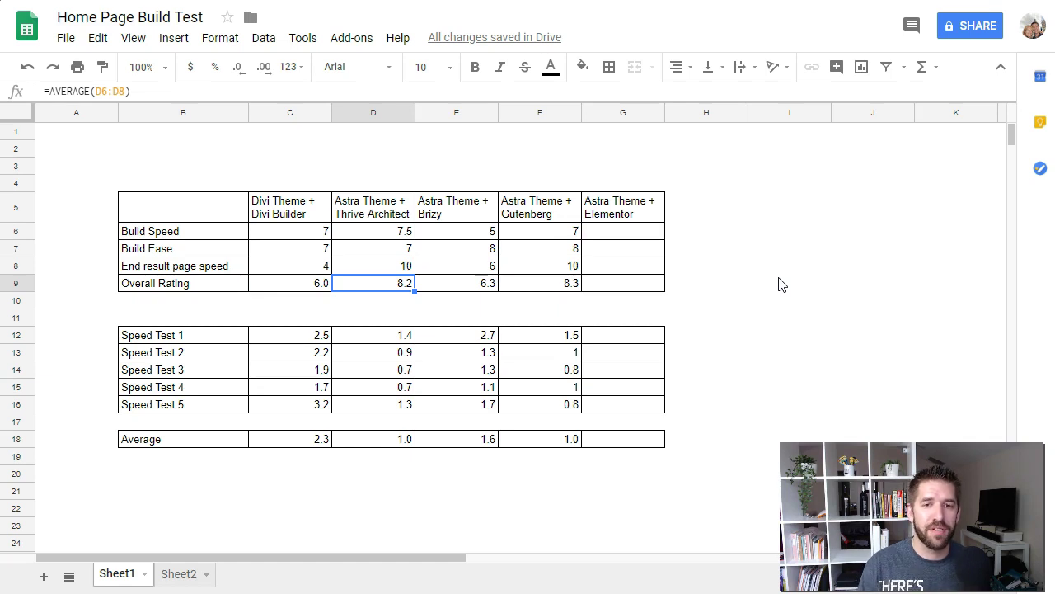
Select the Astra Theme + Elementor heading cell in the ratings table
{"action": "key", "text": "Right"}
{"action": "key", "text": "Right"}
{"action": "key", "text": "Right"}
{"action": "key", "text": "Up"}
{"action": "key", "text": "Up"}
{"action": "key", "text": "Up"}
{"action": "key", "text": "Up"}
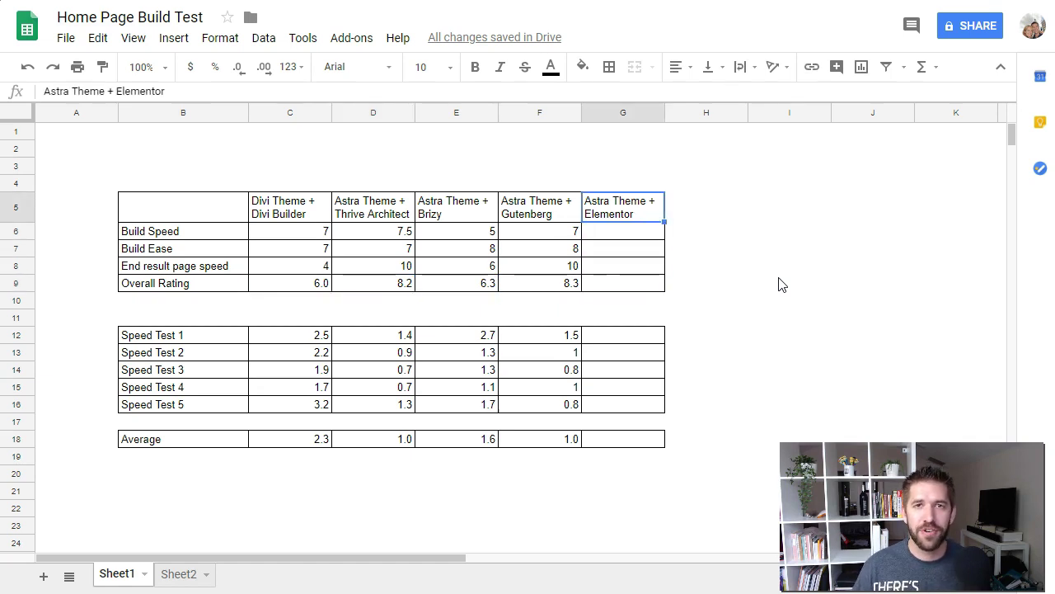